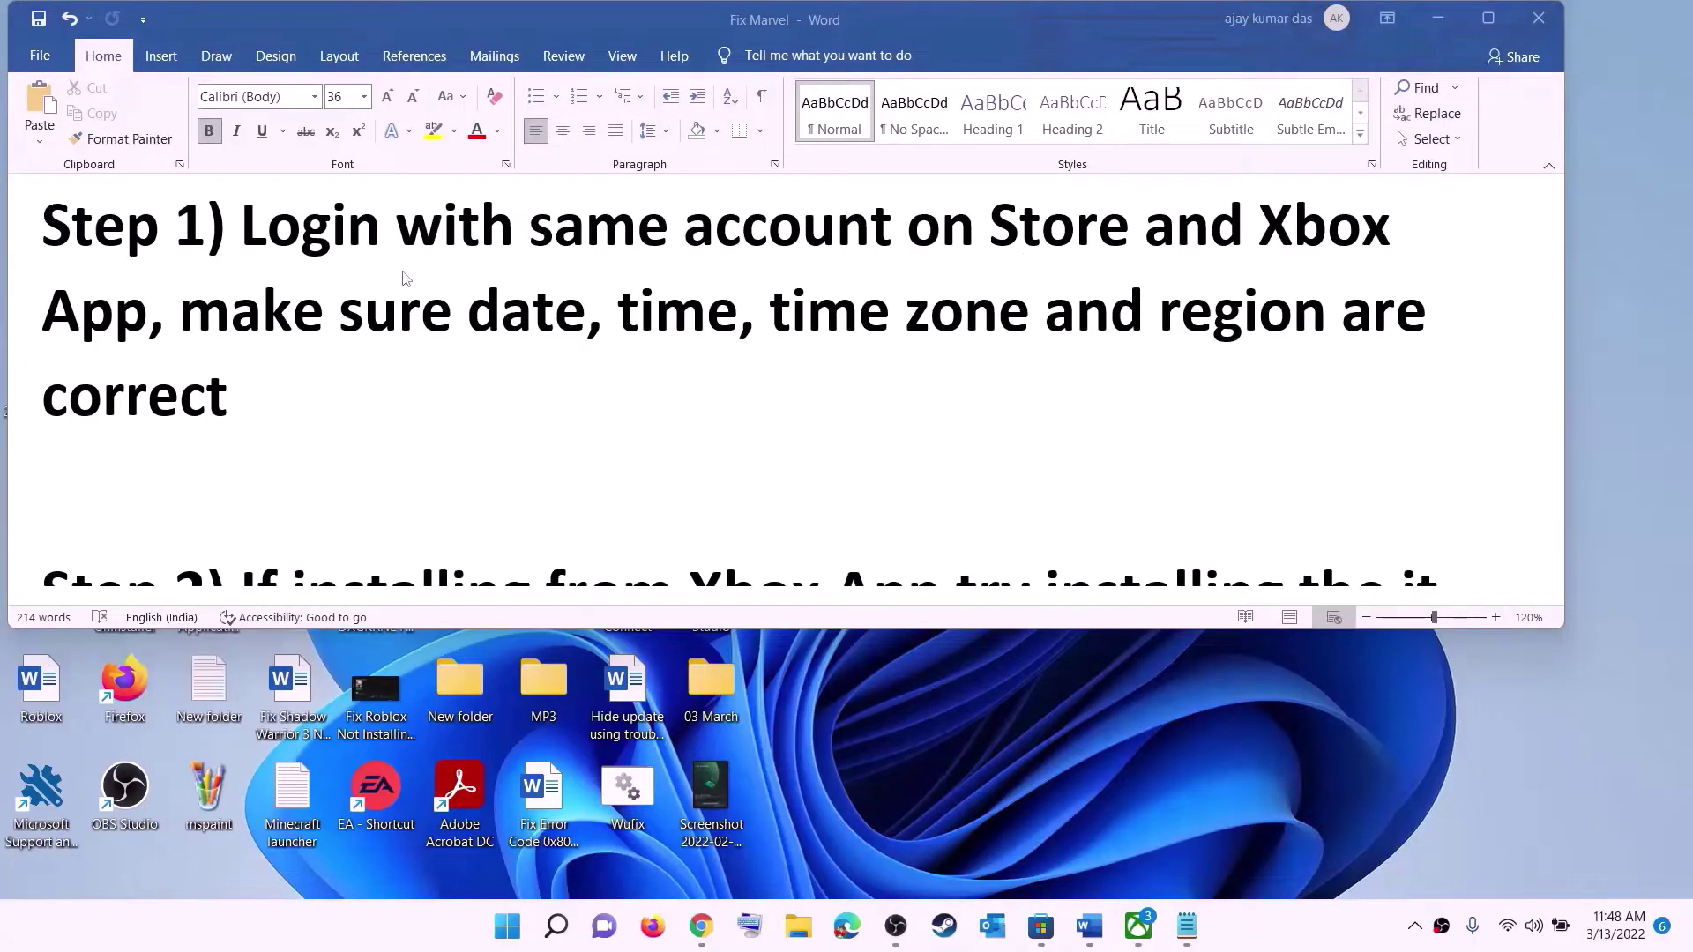
- Sign out of Microsoft Store and sign back in with the same account, confirming with the PIN
{"action": "left_click", "coordinate": [1039, 926]}
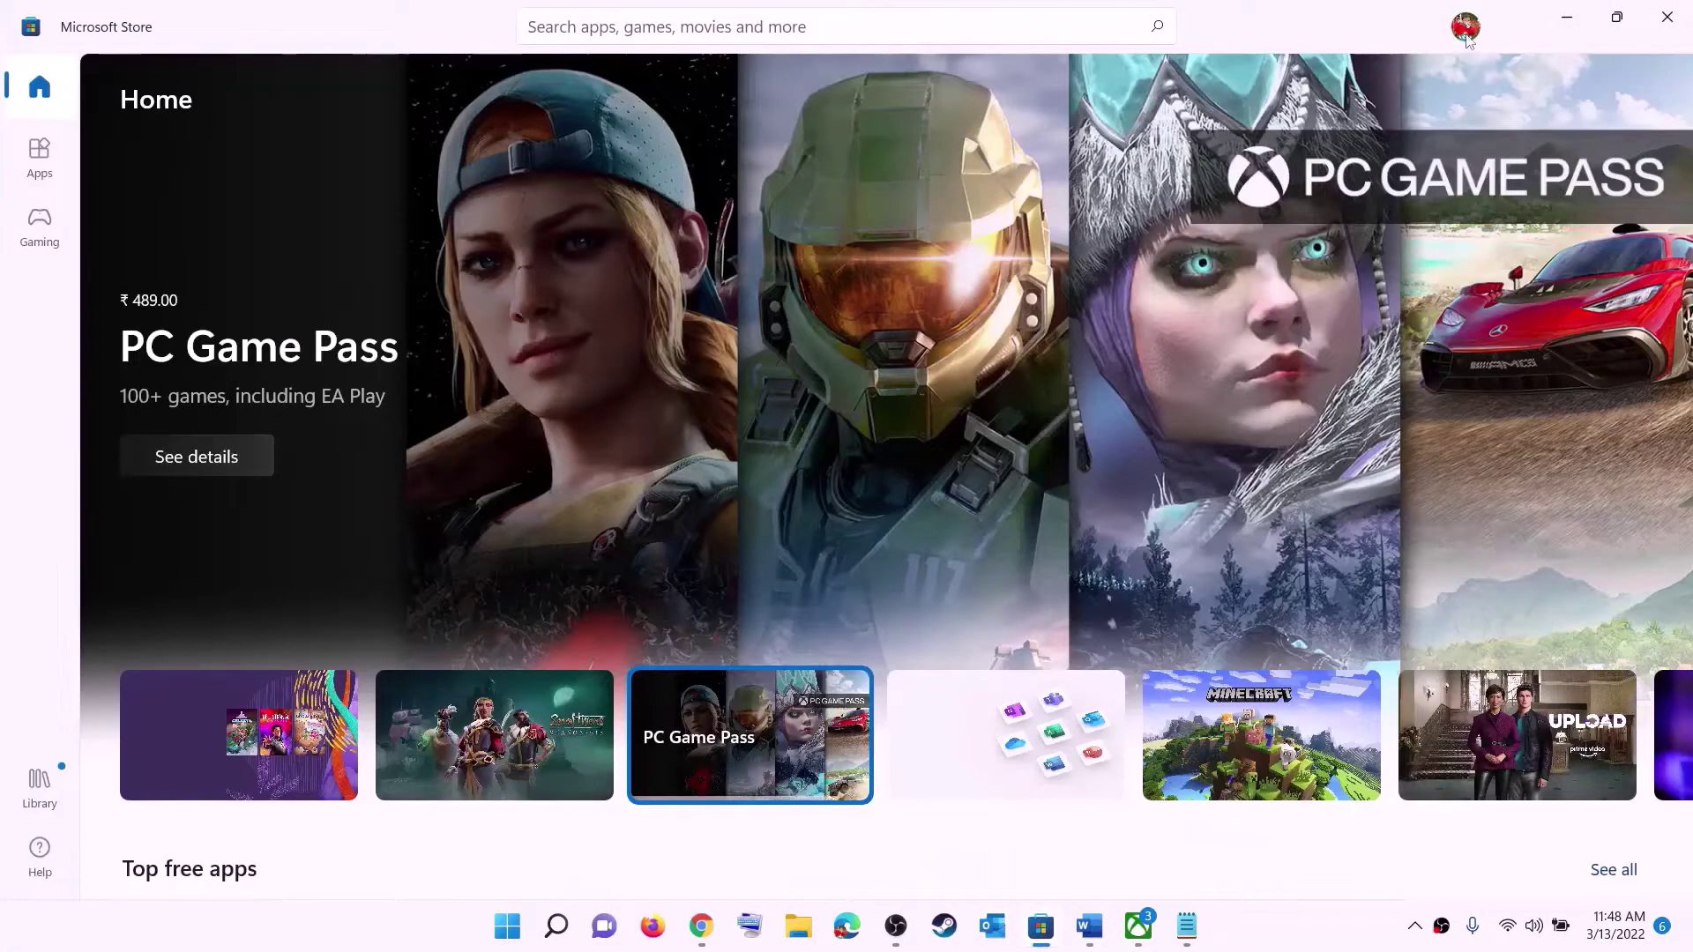
{"action": "left_click", "coordinate": [1466, 26]}
{"action": "left_click", "coordinate": [1232, 124]}
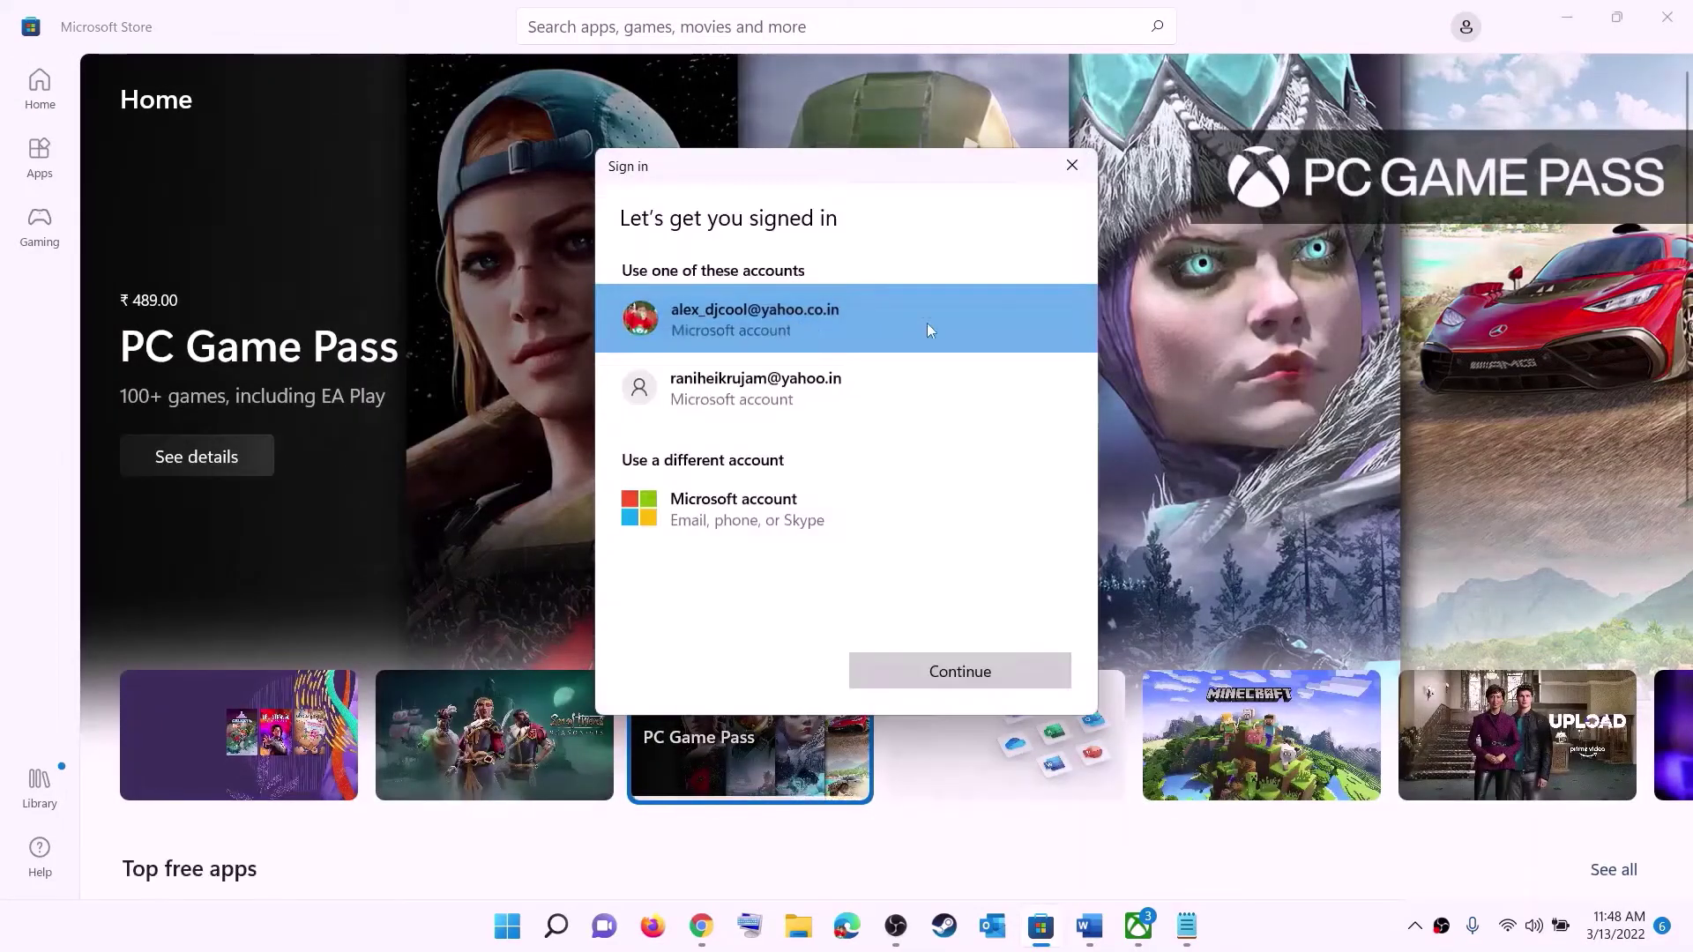
{"action": "left_click", "coordinate": [919, 674]}
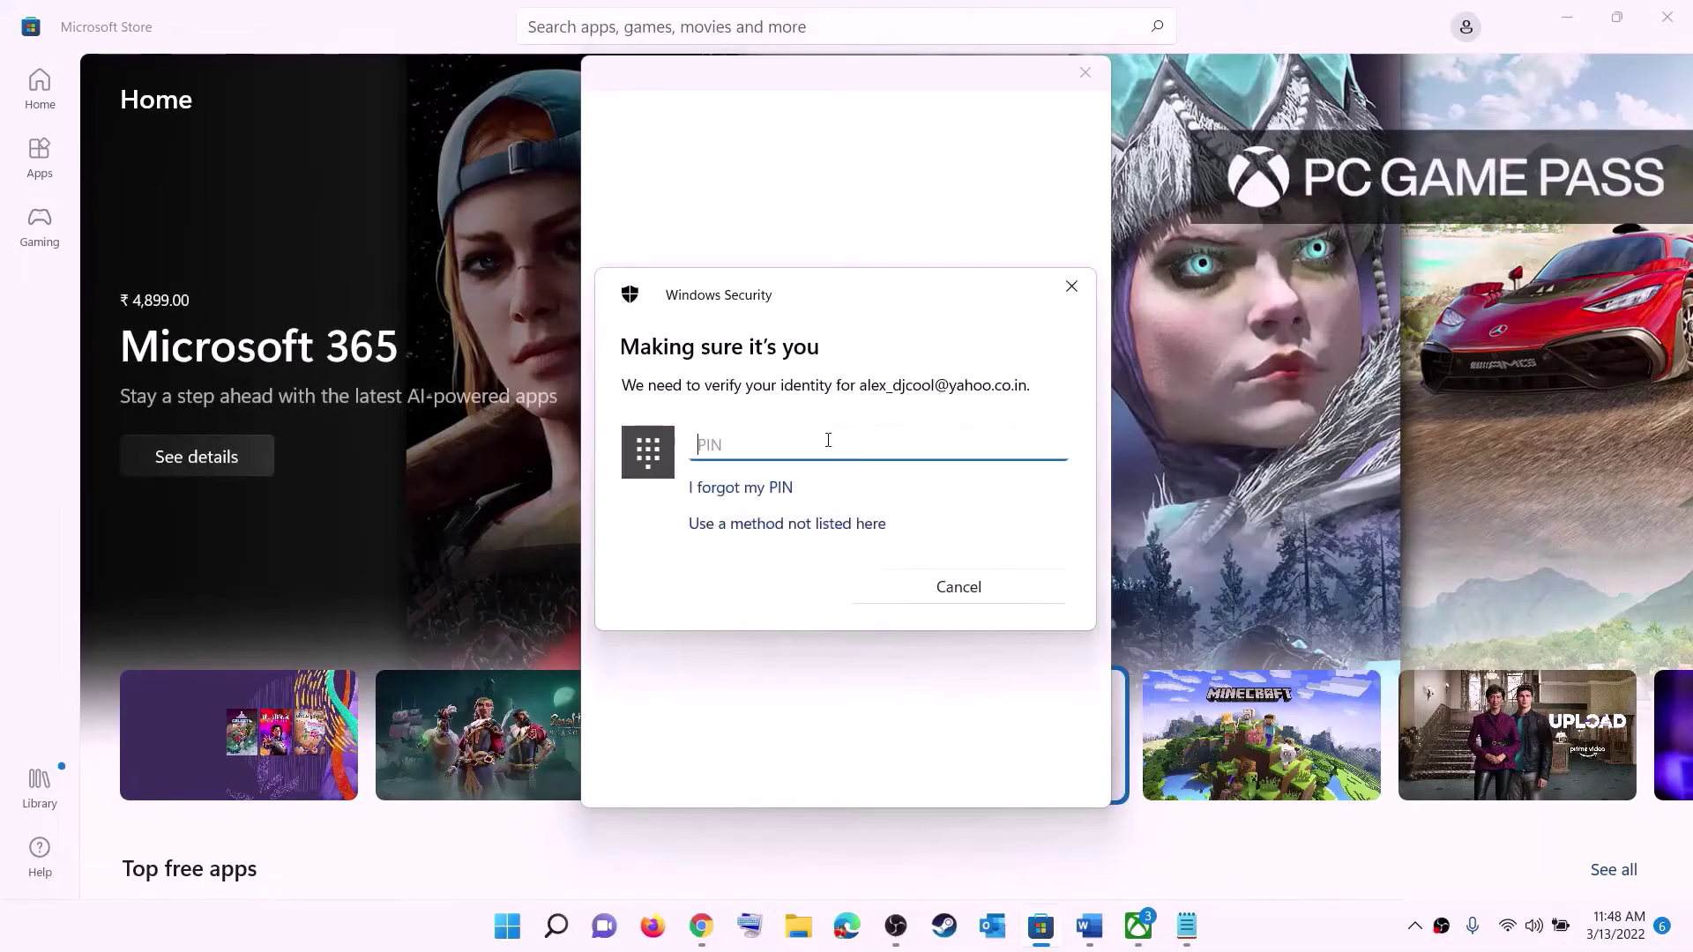
{"action": "type", "text": "1234"}
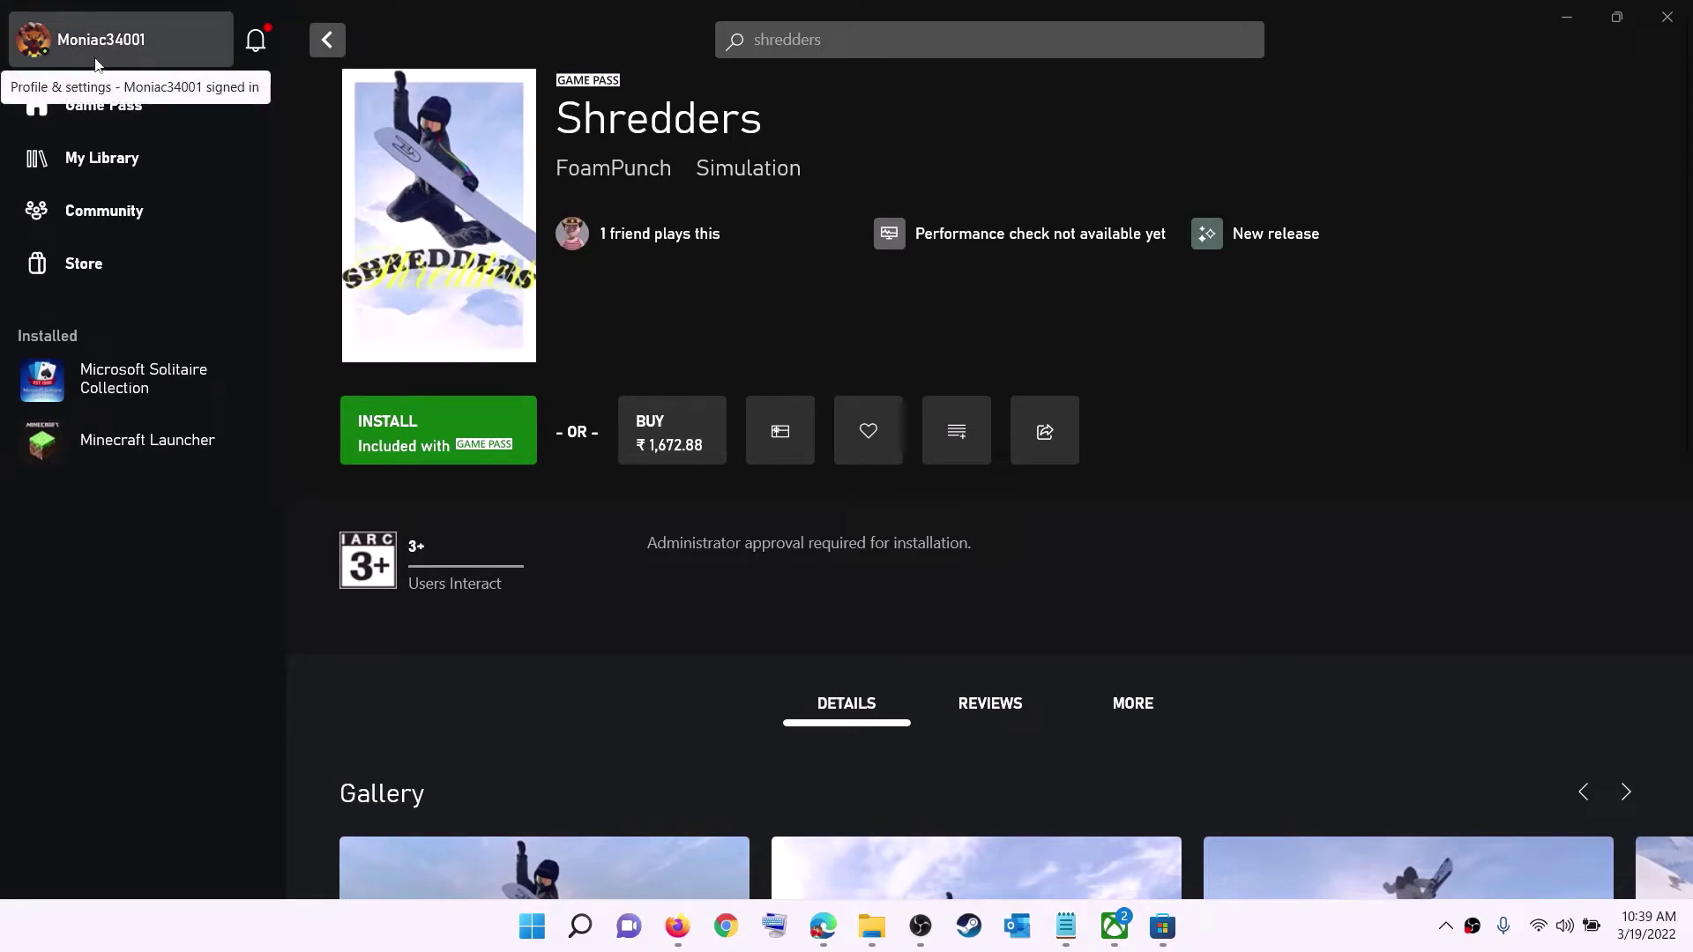
- Sign the profile out of the Xbox app, then start signing back in from the sidebar
{"action": "left_click", "coordinate": [102, 46]}
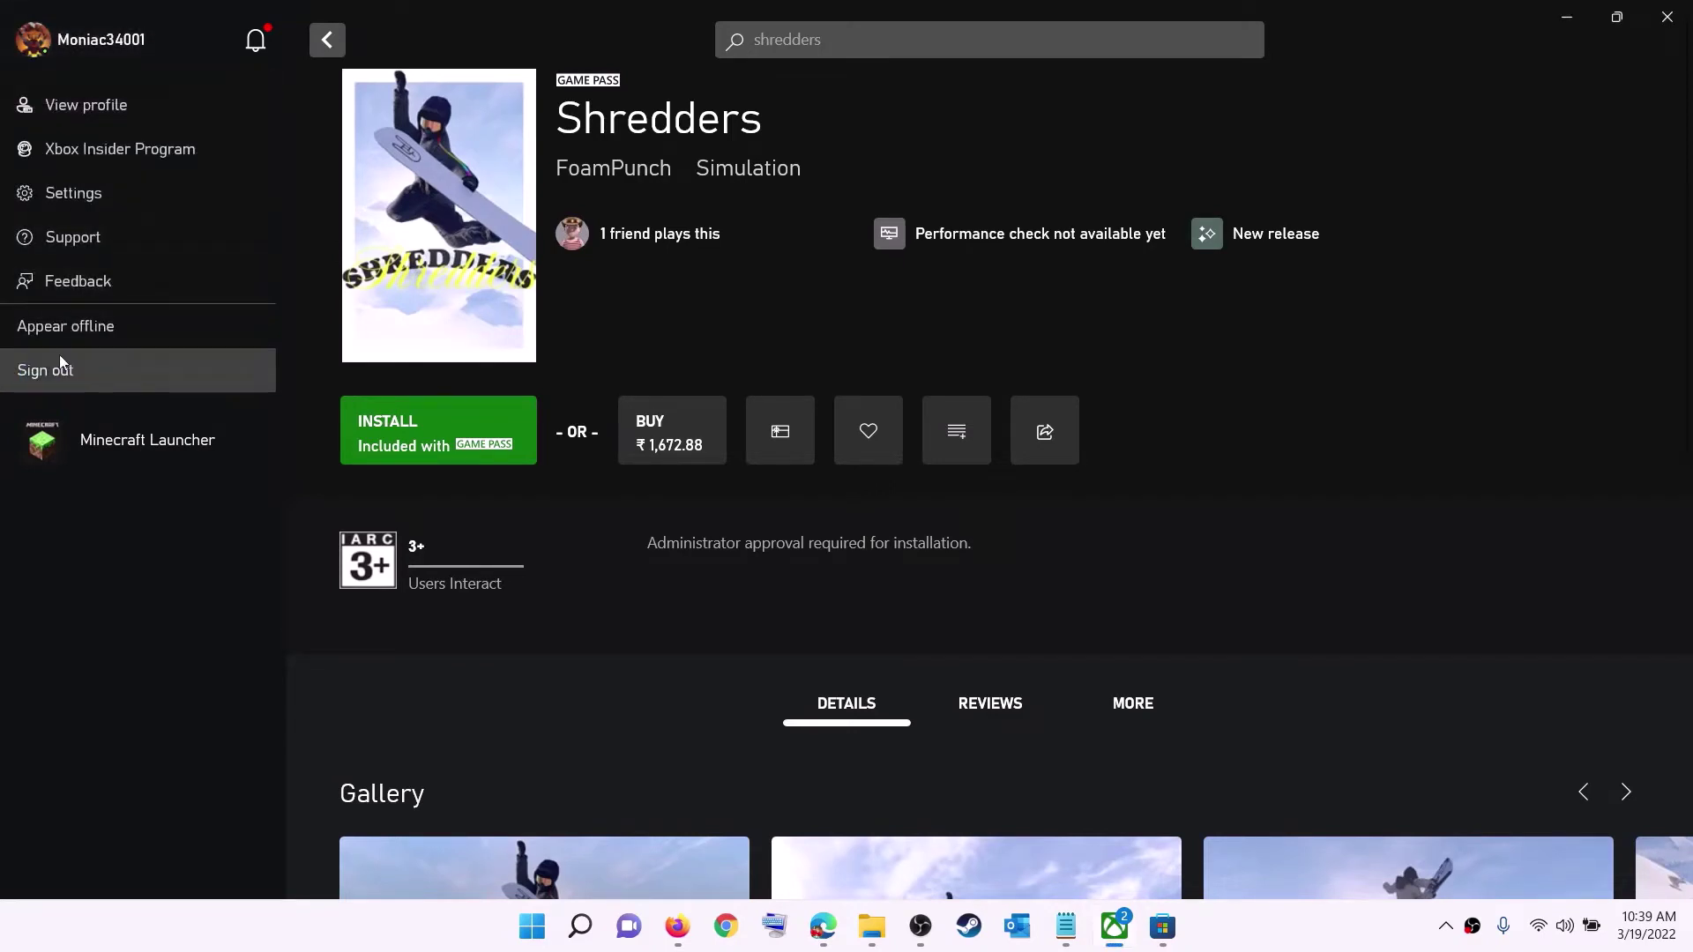
{"action": "left_click", "coordinate": [92, 374]}
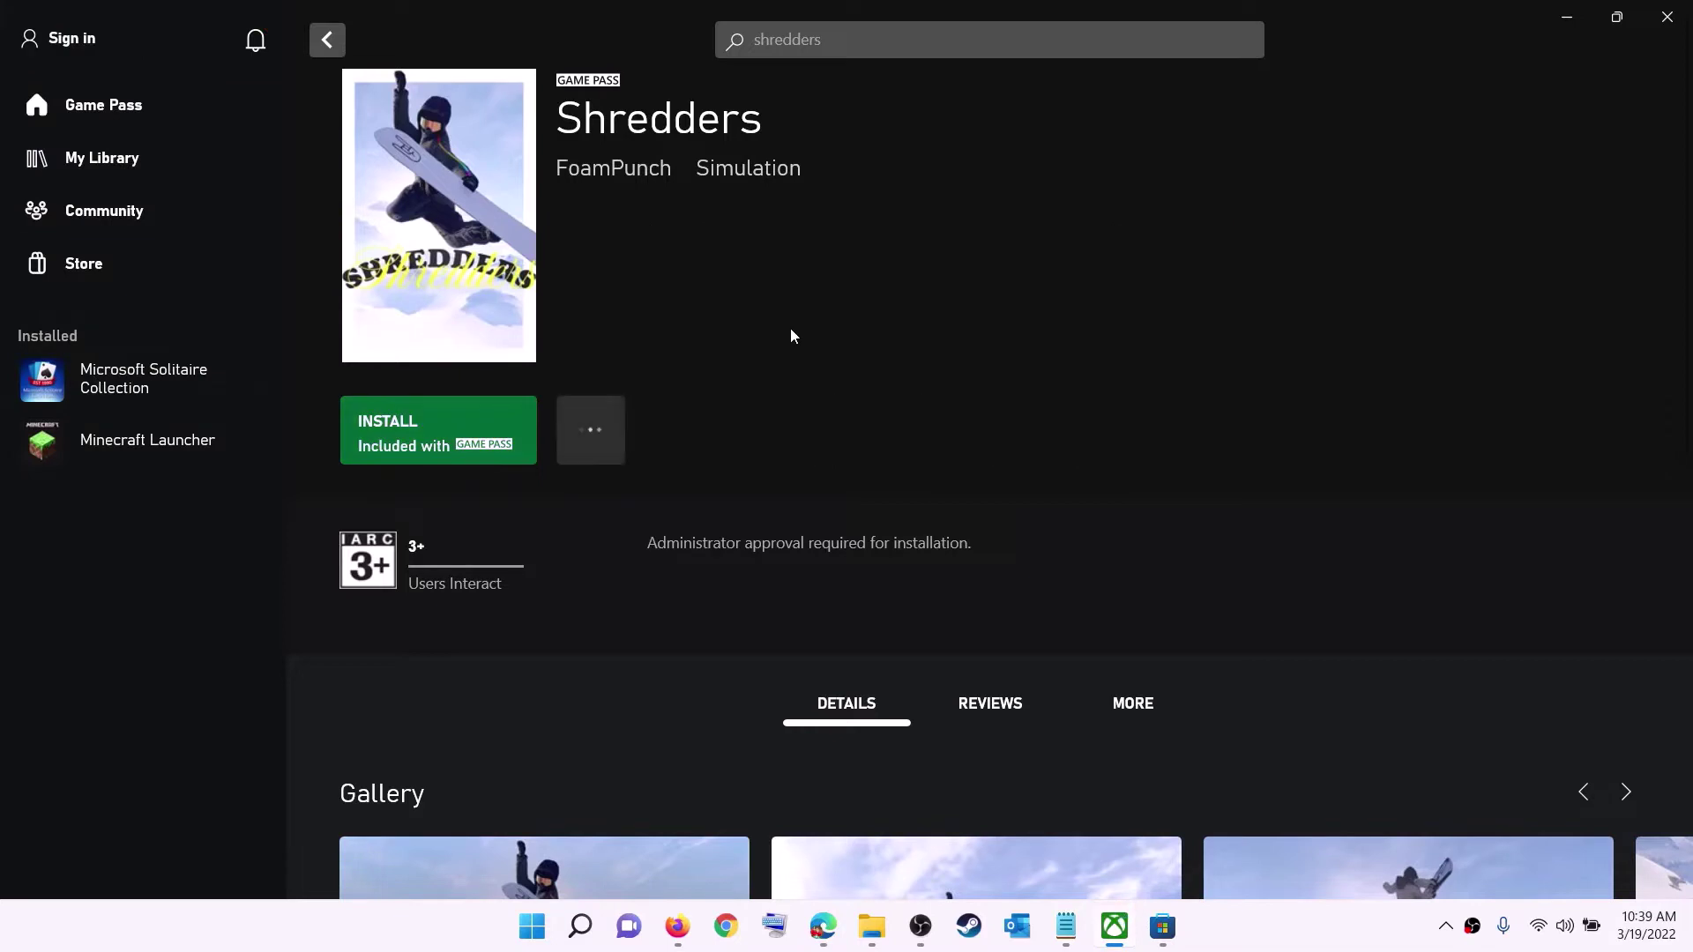
{"action": "left_click", "coordinate": [78, 39]}
{"action": "left_click", "coordinate": [60, 283]}
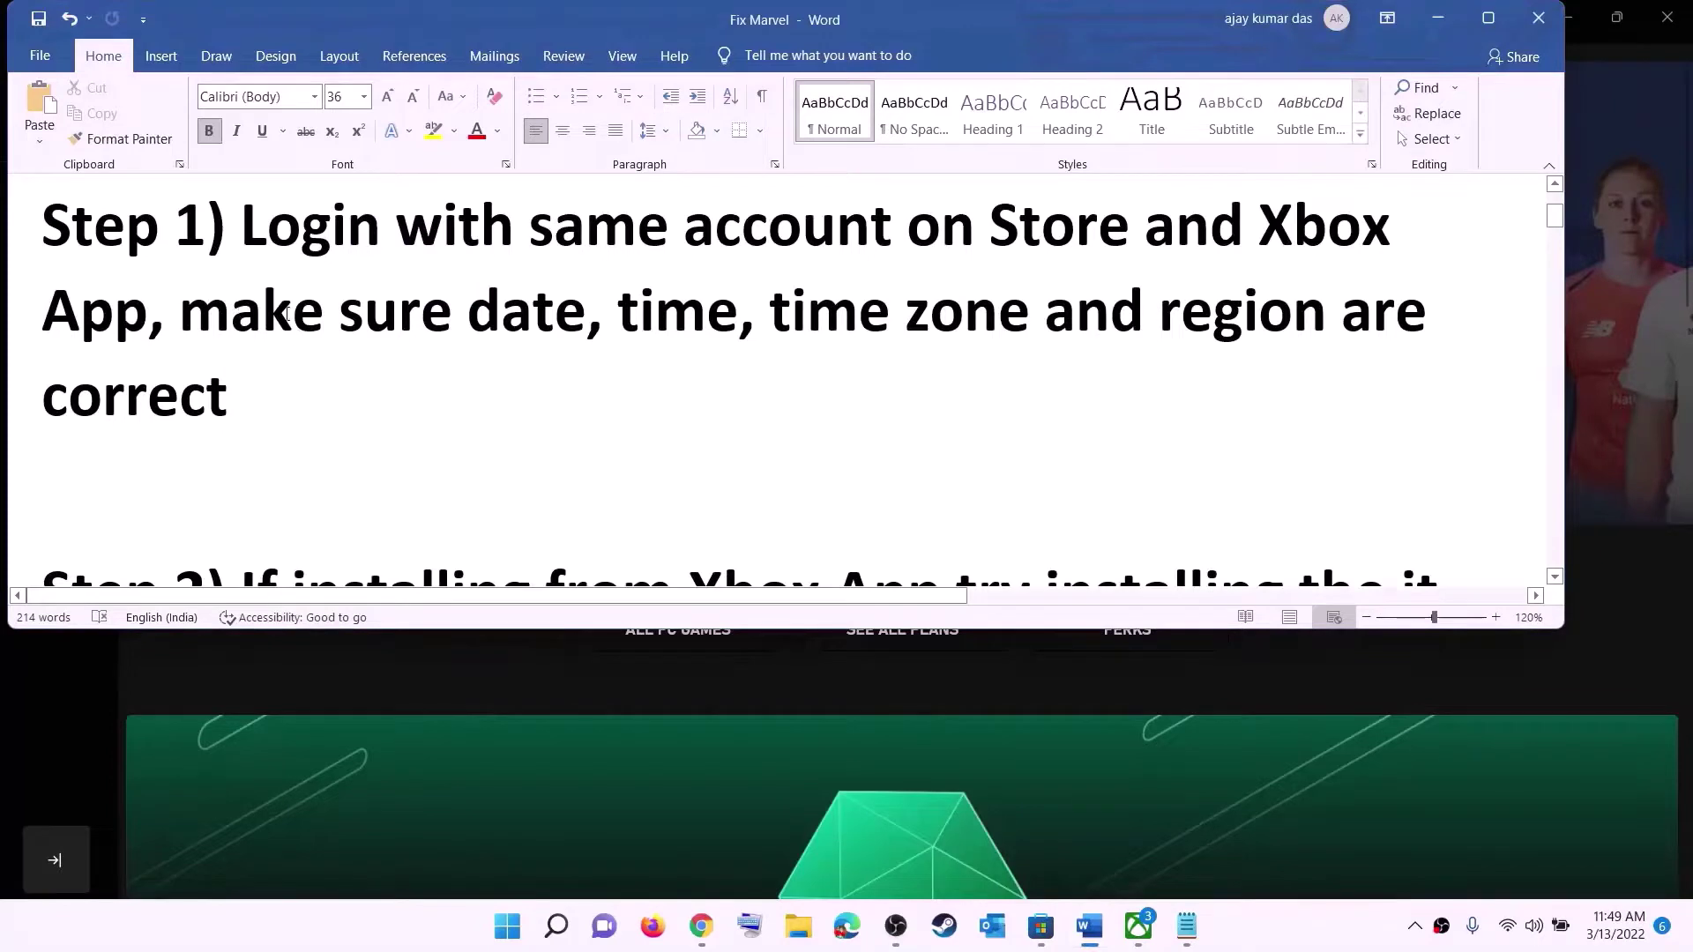
- Keep the time zone at UTC+05:30 Chennai and sync the clock now
{"action": "left_click_drag", "start_coordinate": [287, 314], "coordinate": [1287, 361]}
{"action": "left_click", "coordinate": [1453, 24]}
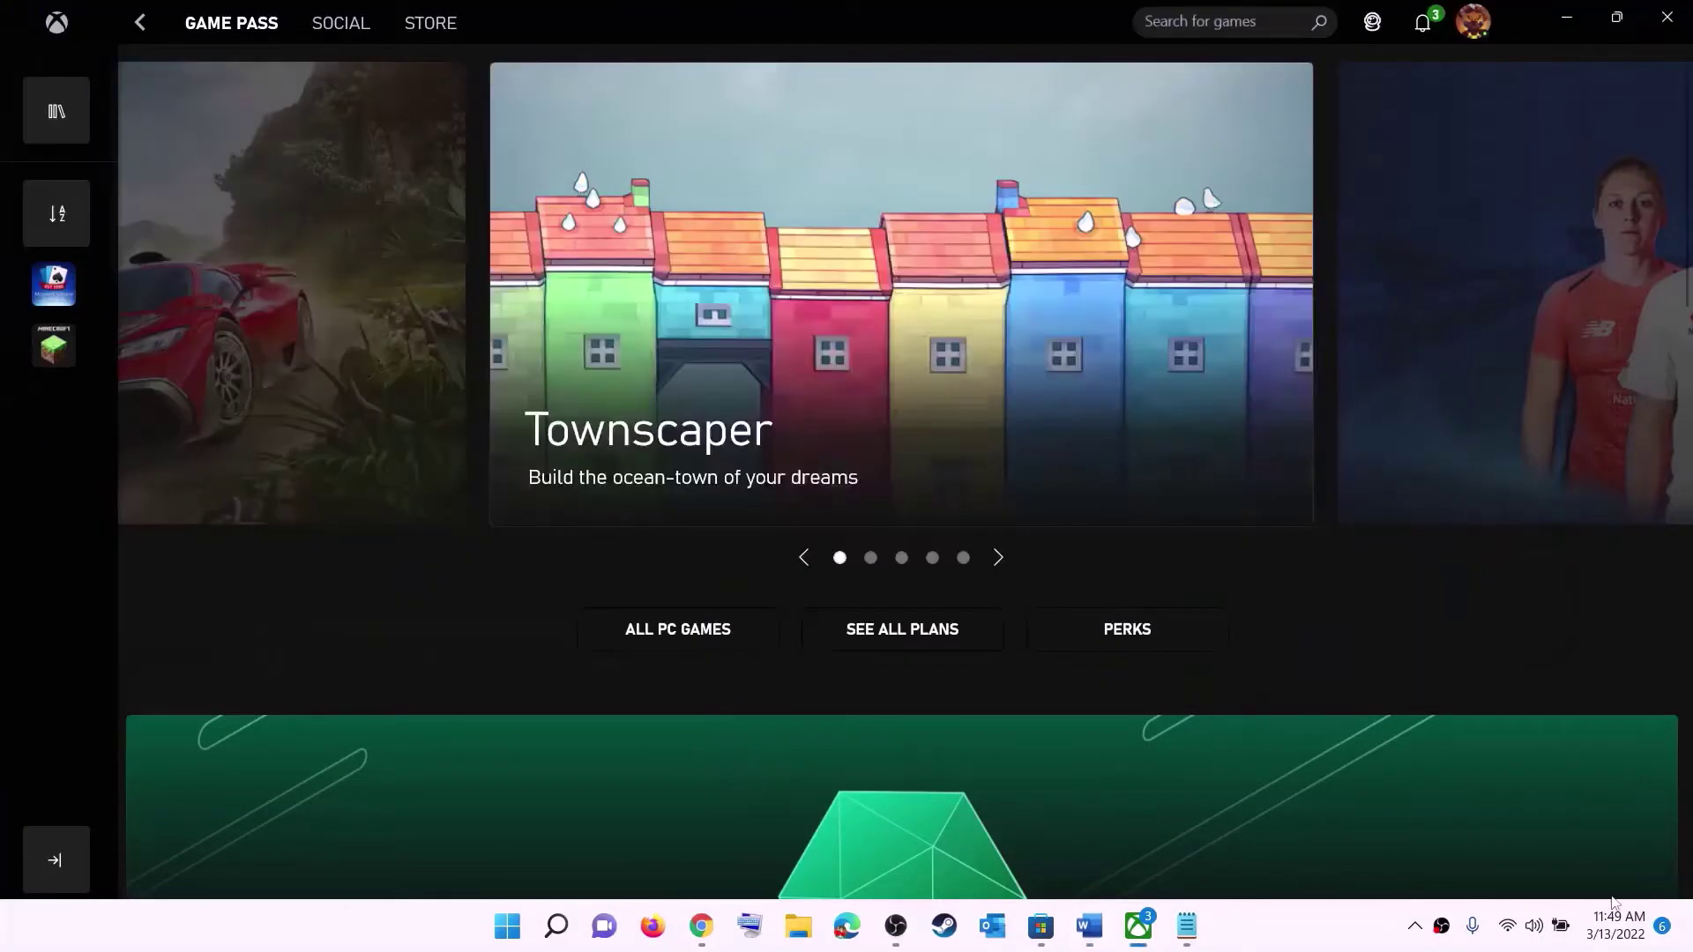
{"action": "right_click", "coordinate": [1608, 940]}
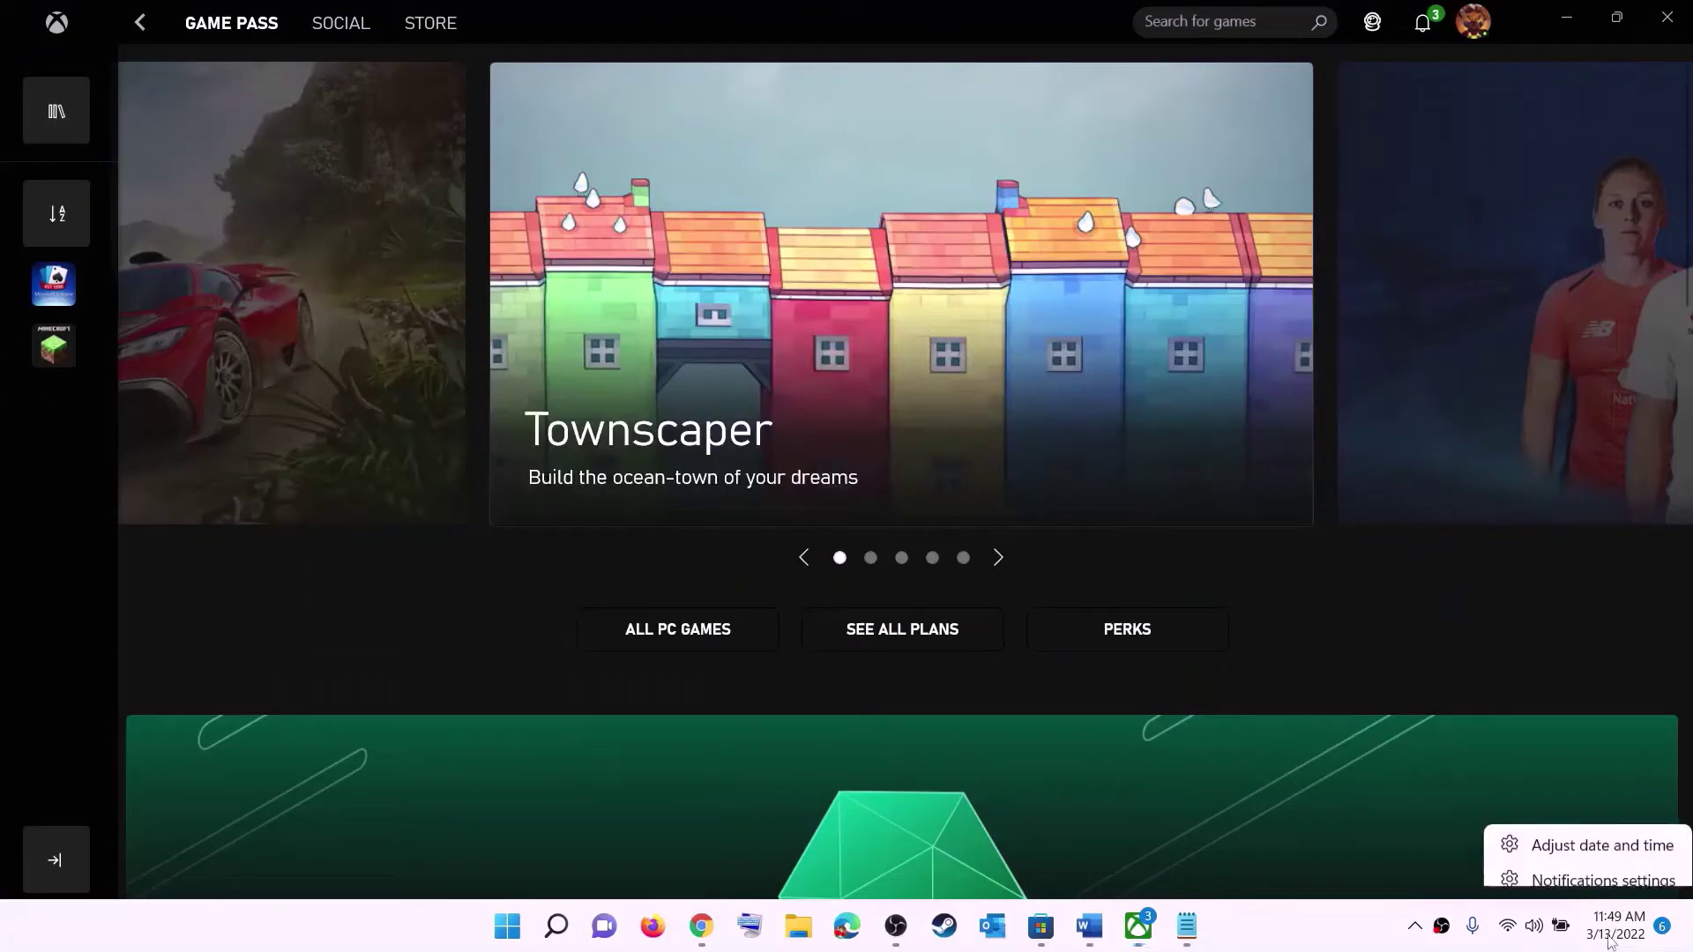
{"action": "left_click", "coordinate": [1627, 838]}
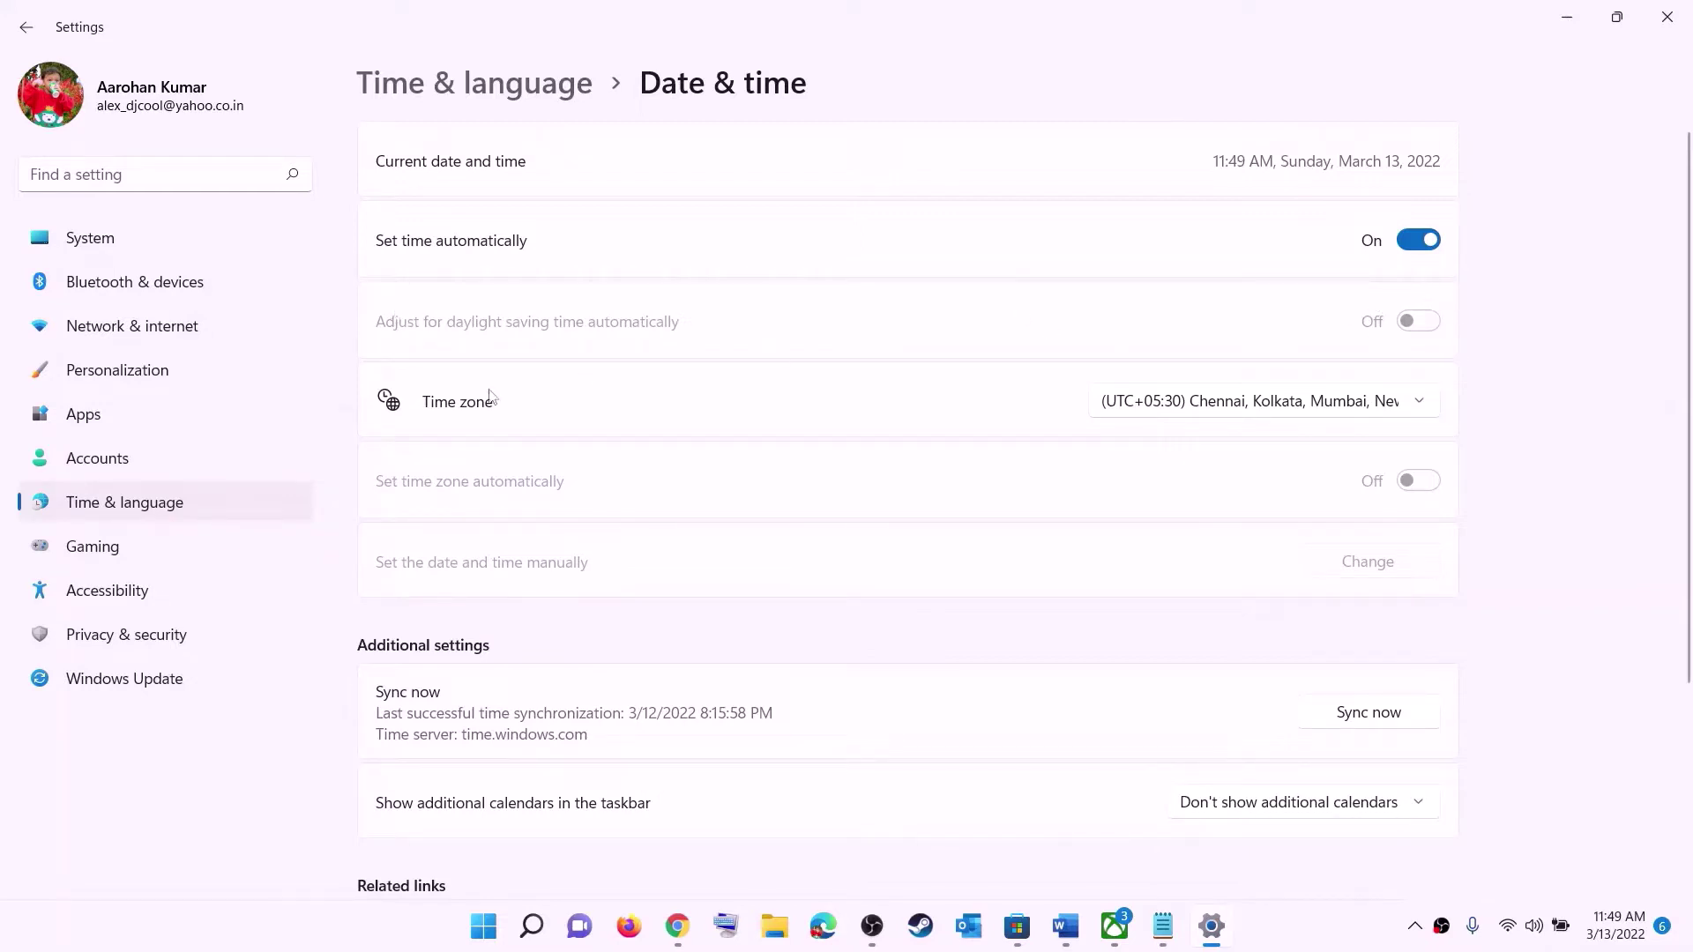
{"action": "left_click", "coordinate": [1244, 408]}
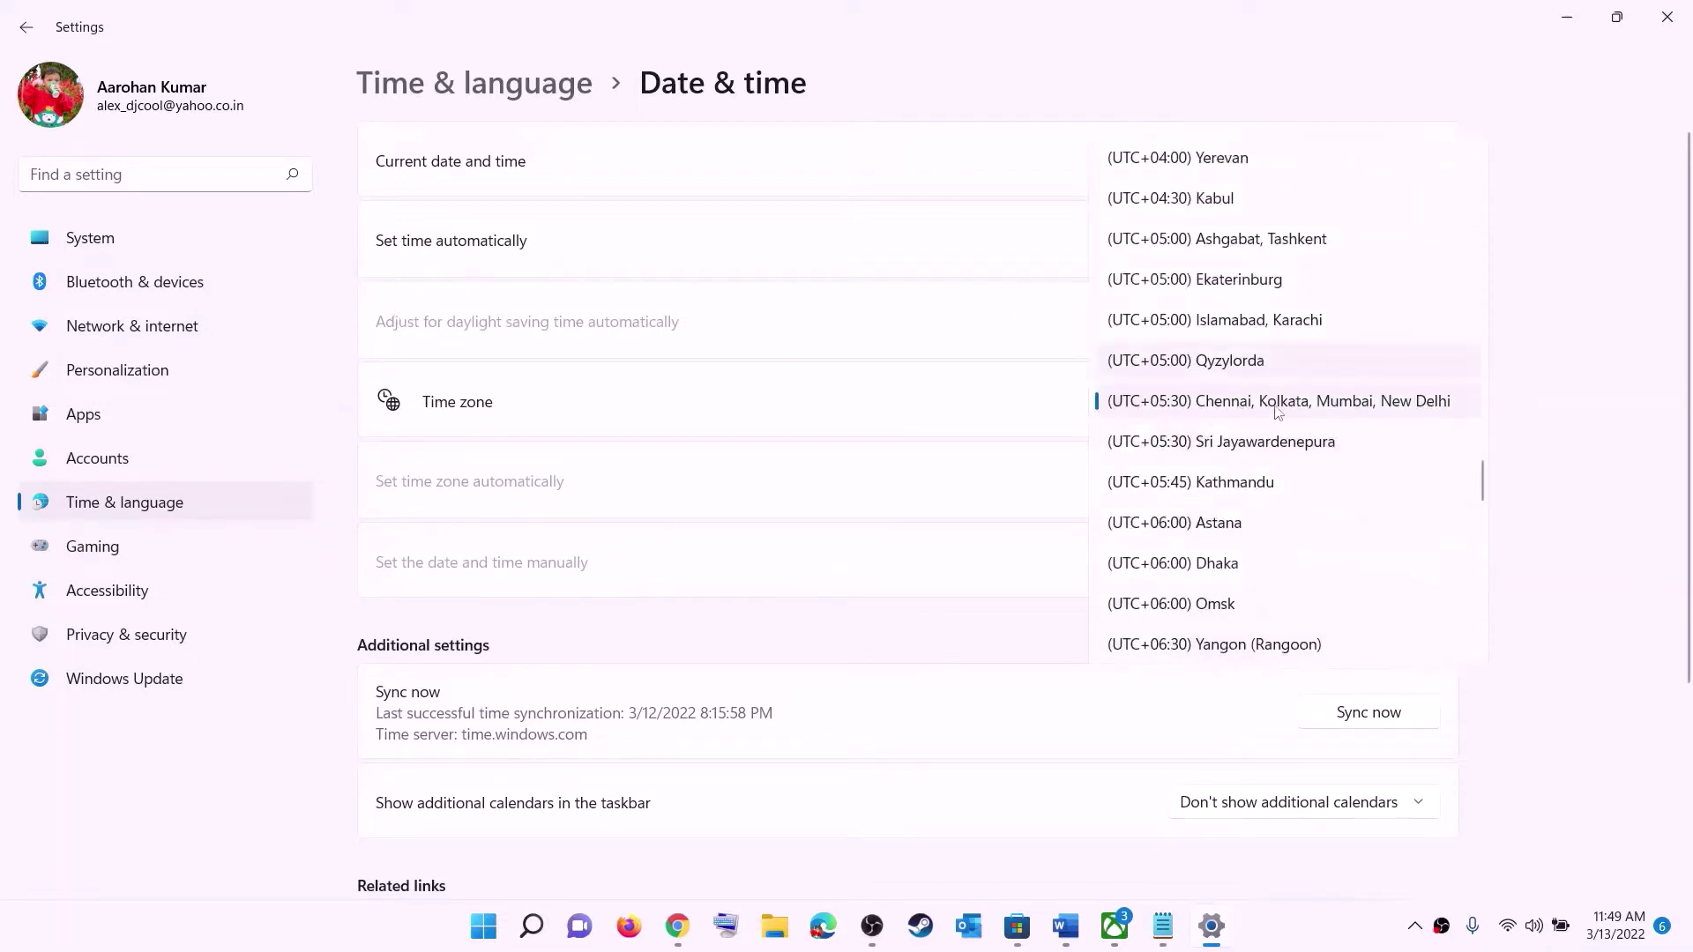
{"action": "left_click", "coordinate": [1289, 410]}
{"action": "left_click", "coordinate": [1400, 716]}
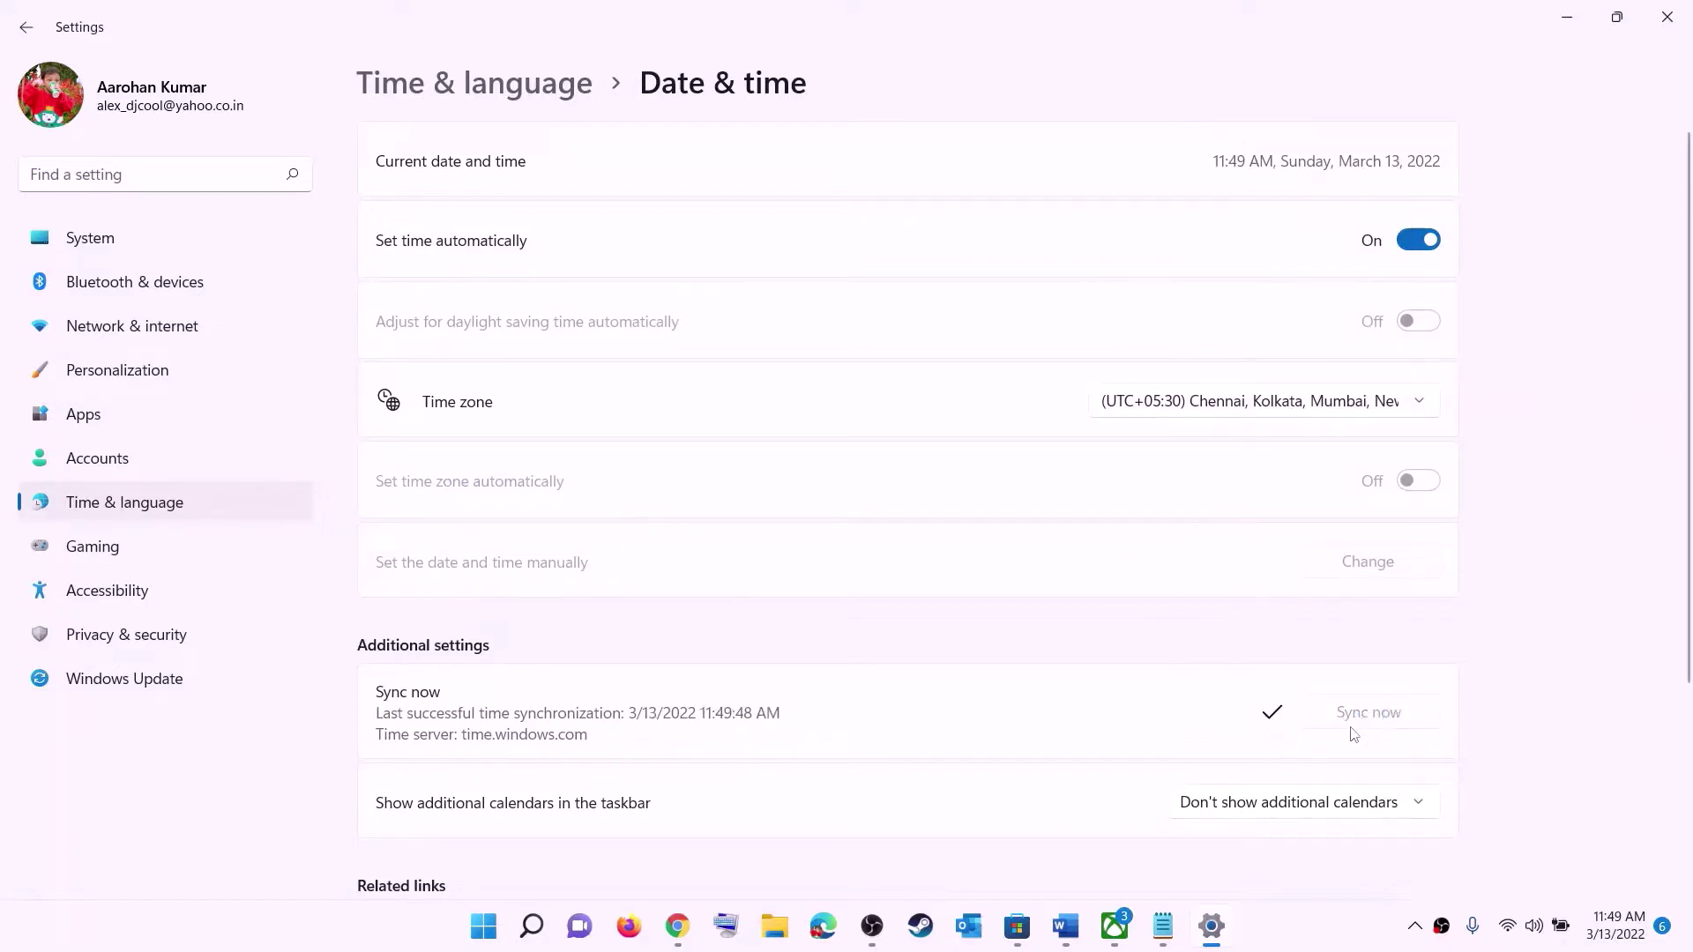
- Confirm India as the country or region, then close Settings
{"action": "left_click", "coordinate": [127, 504]}
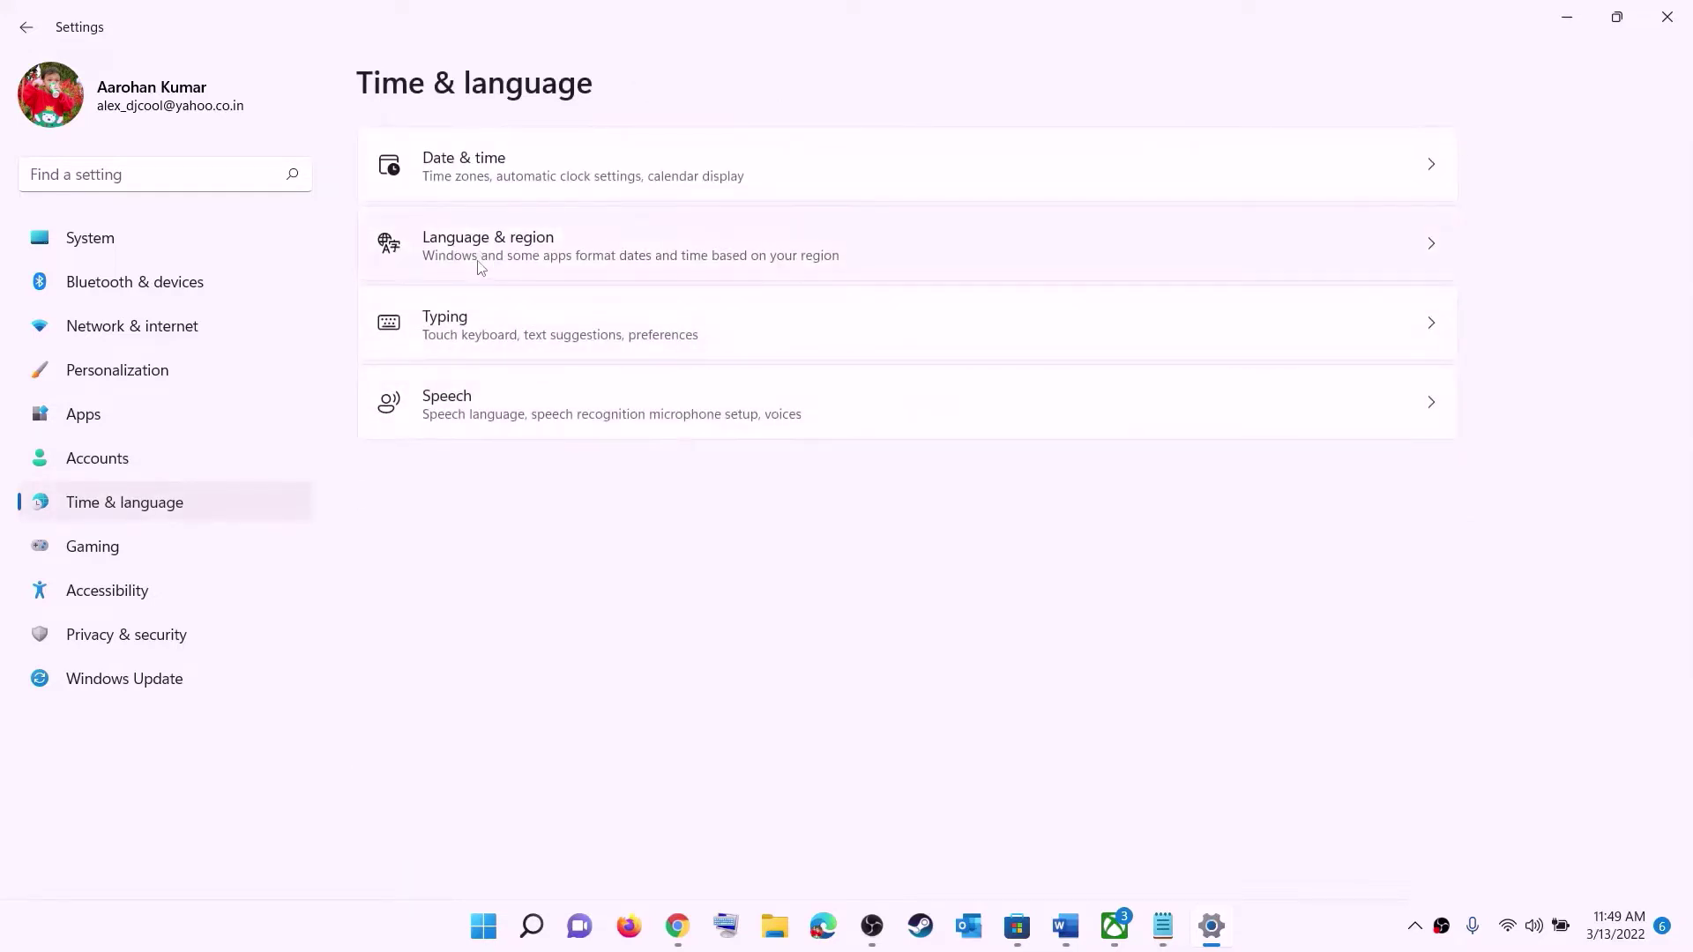
{"action": "left_click", "coordinate": [480, 267]}
{"action": "left_click", "coordinate": [1369, 499]}
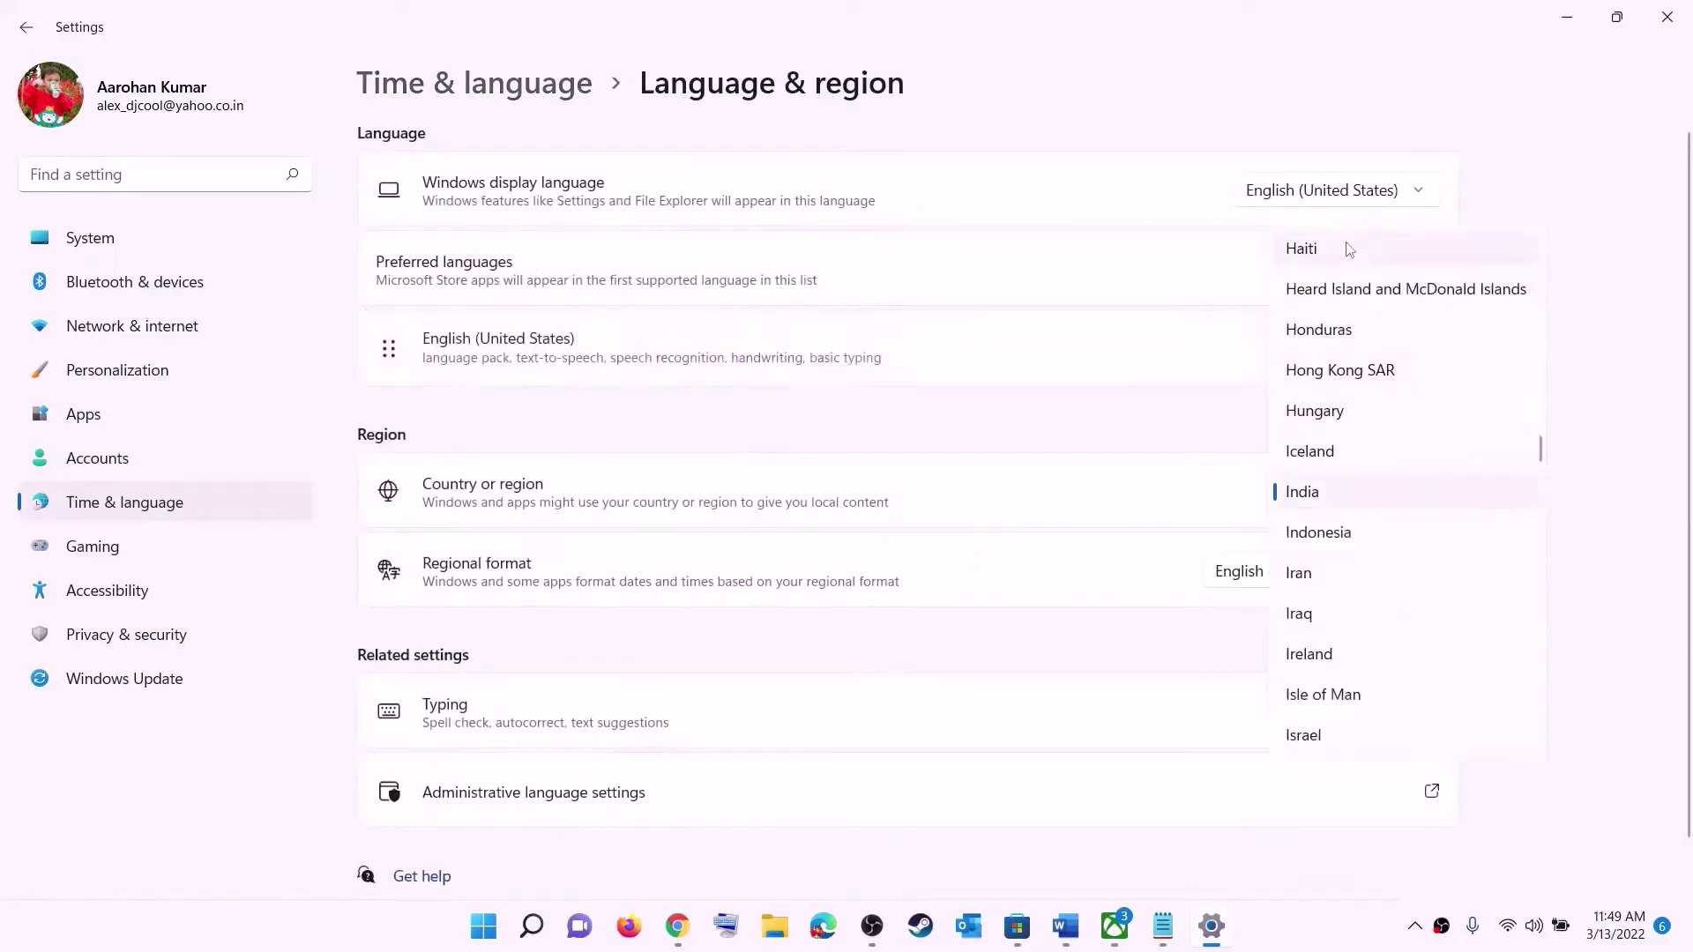
{"action": "left_click", "coordinate": [1629, 329]}
{"action": "left_click", "coordinate": [1666, 16]}
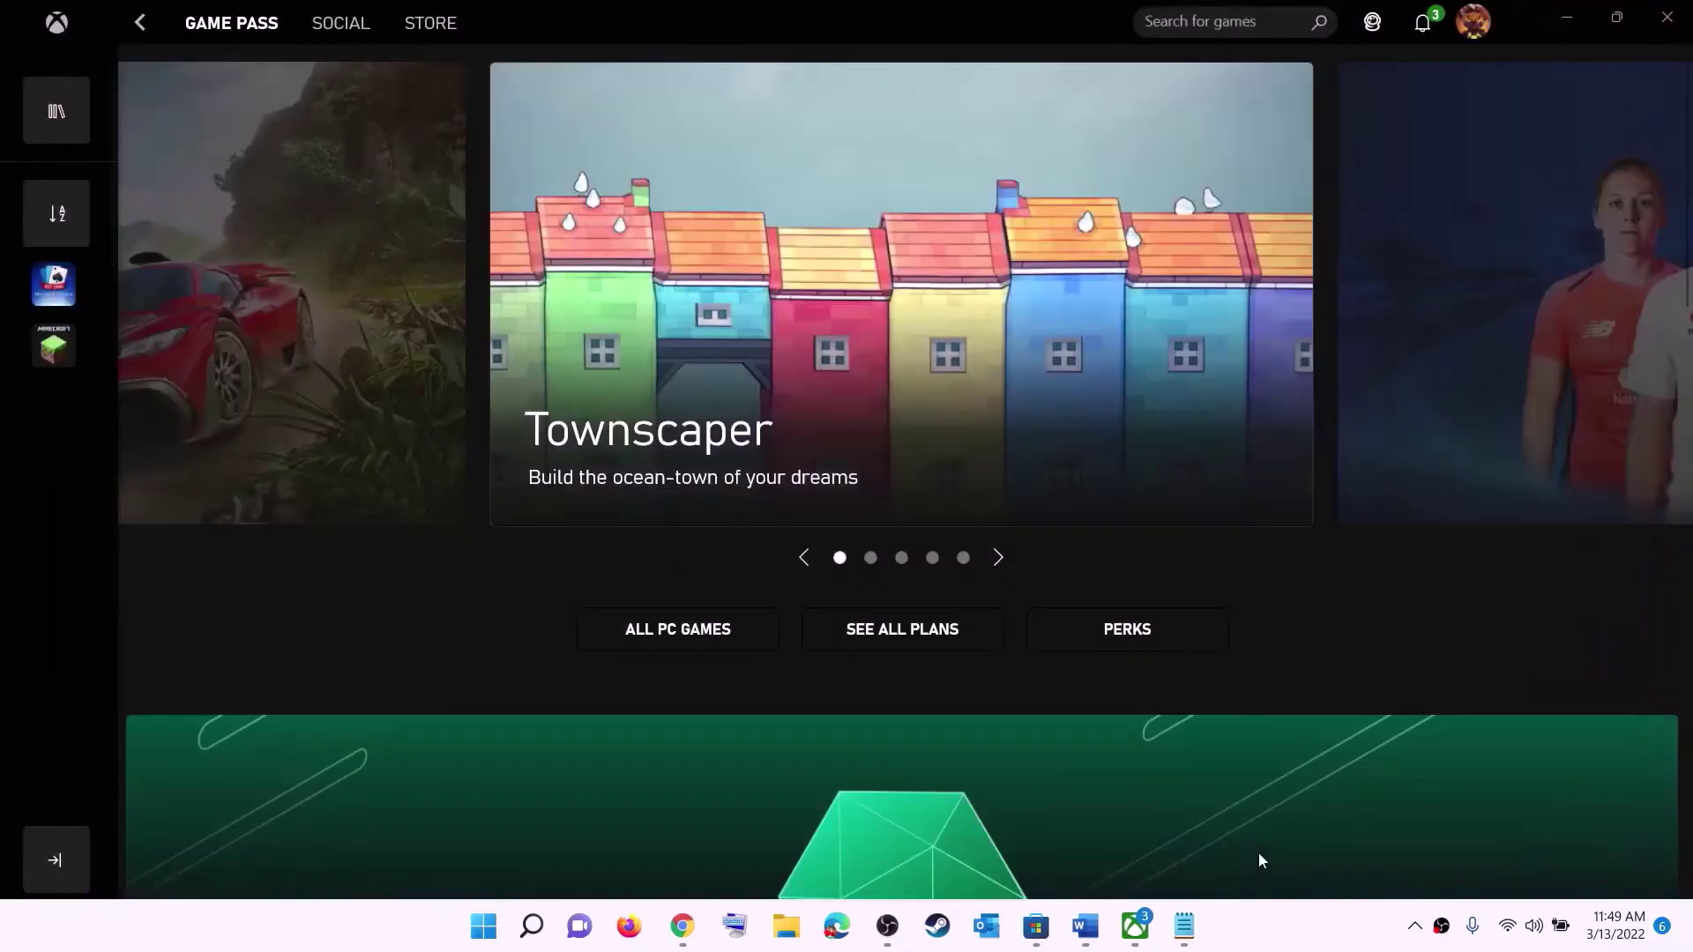
- Highlight the Step 2 advice in the Word notes about installing from the Store library
{"action": "left_click", "coordinate": [1082, 927]}
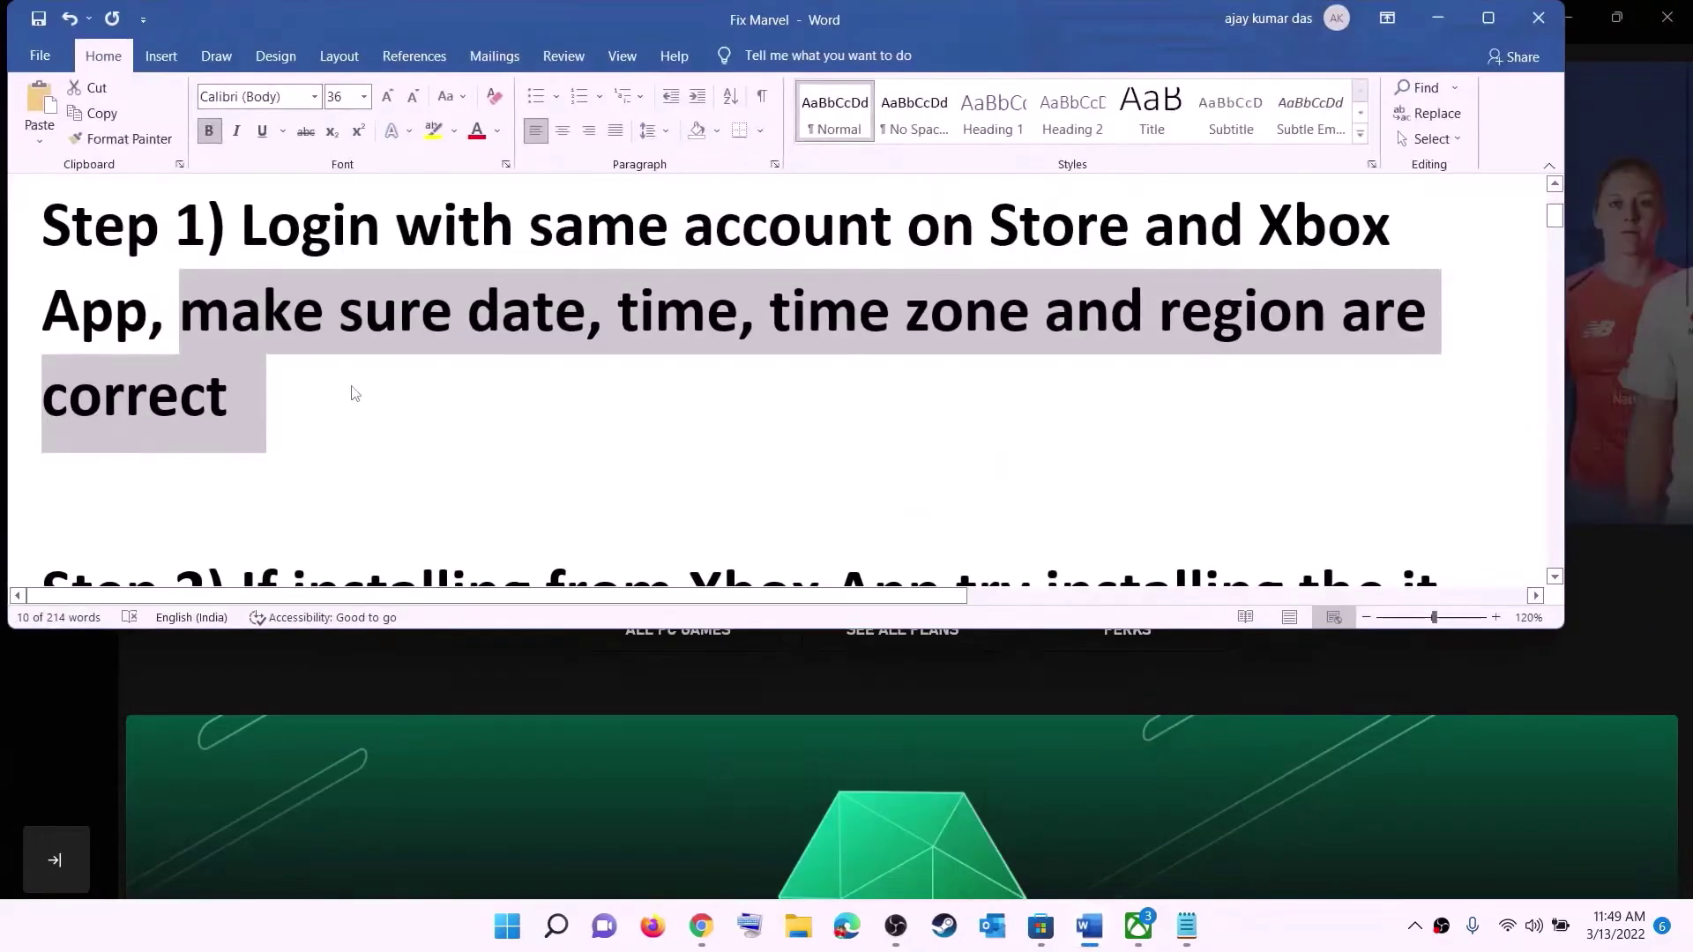
{"action": "scroll", "coordinate": [355, 393], "scroll_direction": "down", "scroll_amount": 3}
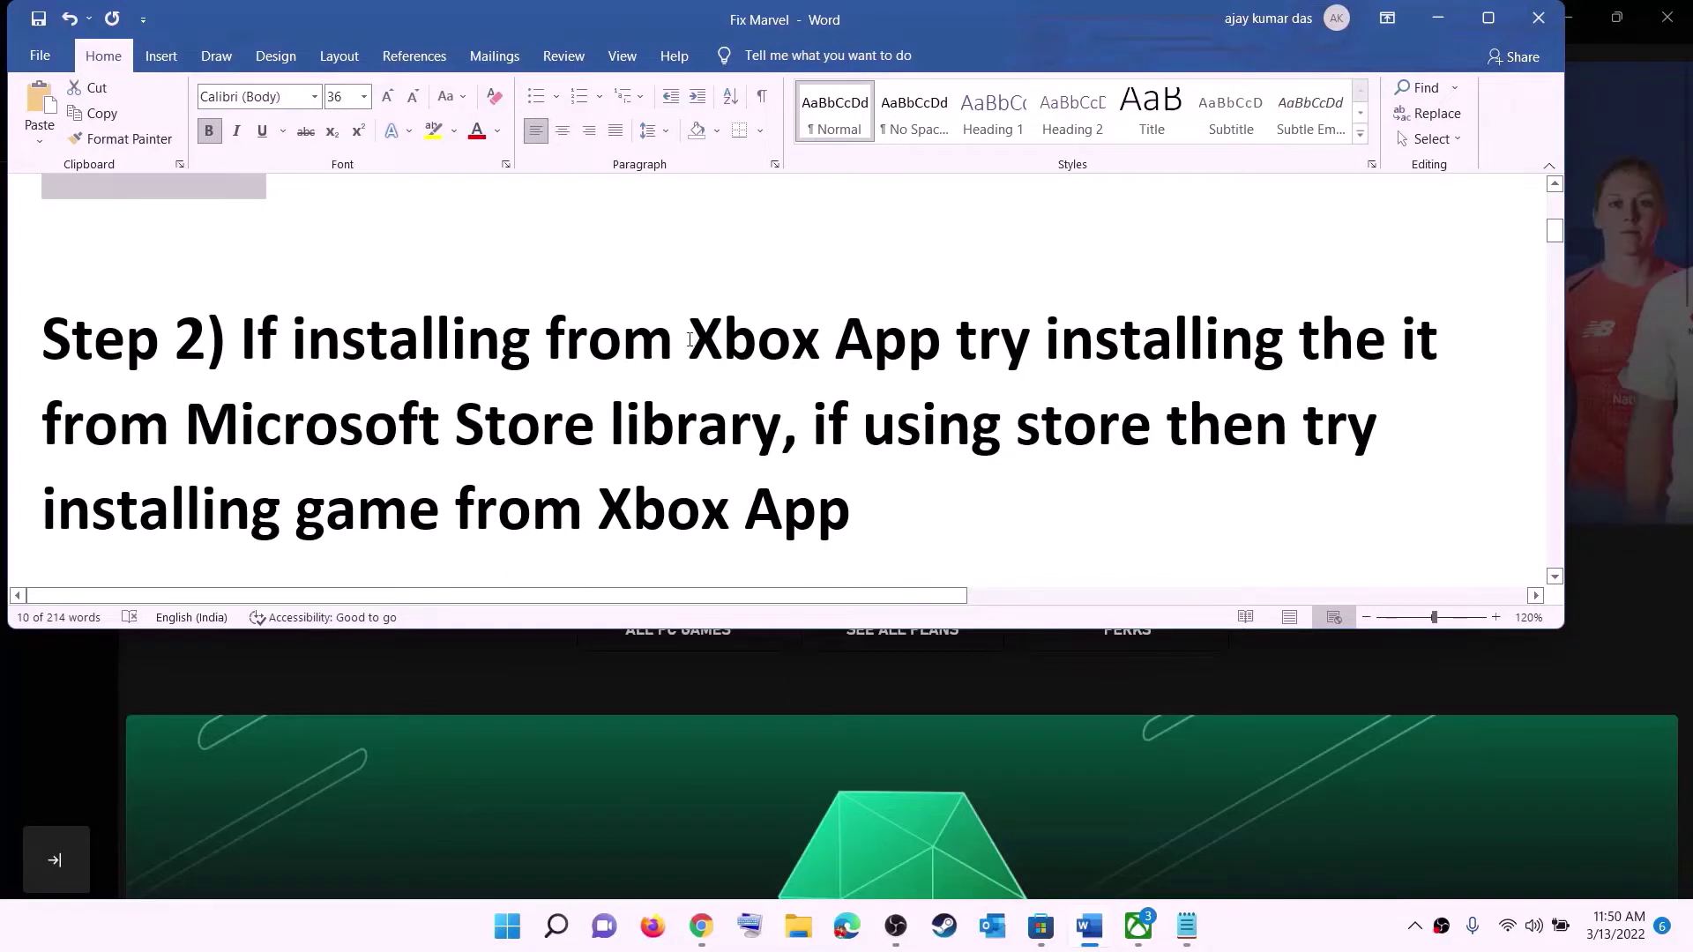
{"action": "left_click_drag", "start_coordinate": [693, 338], "coordinate": [782, 425]}
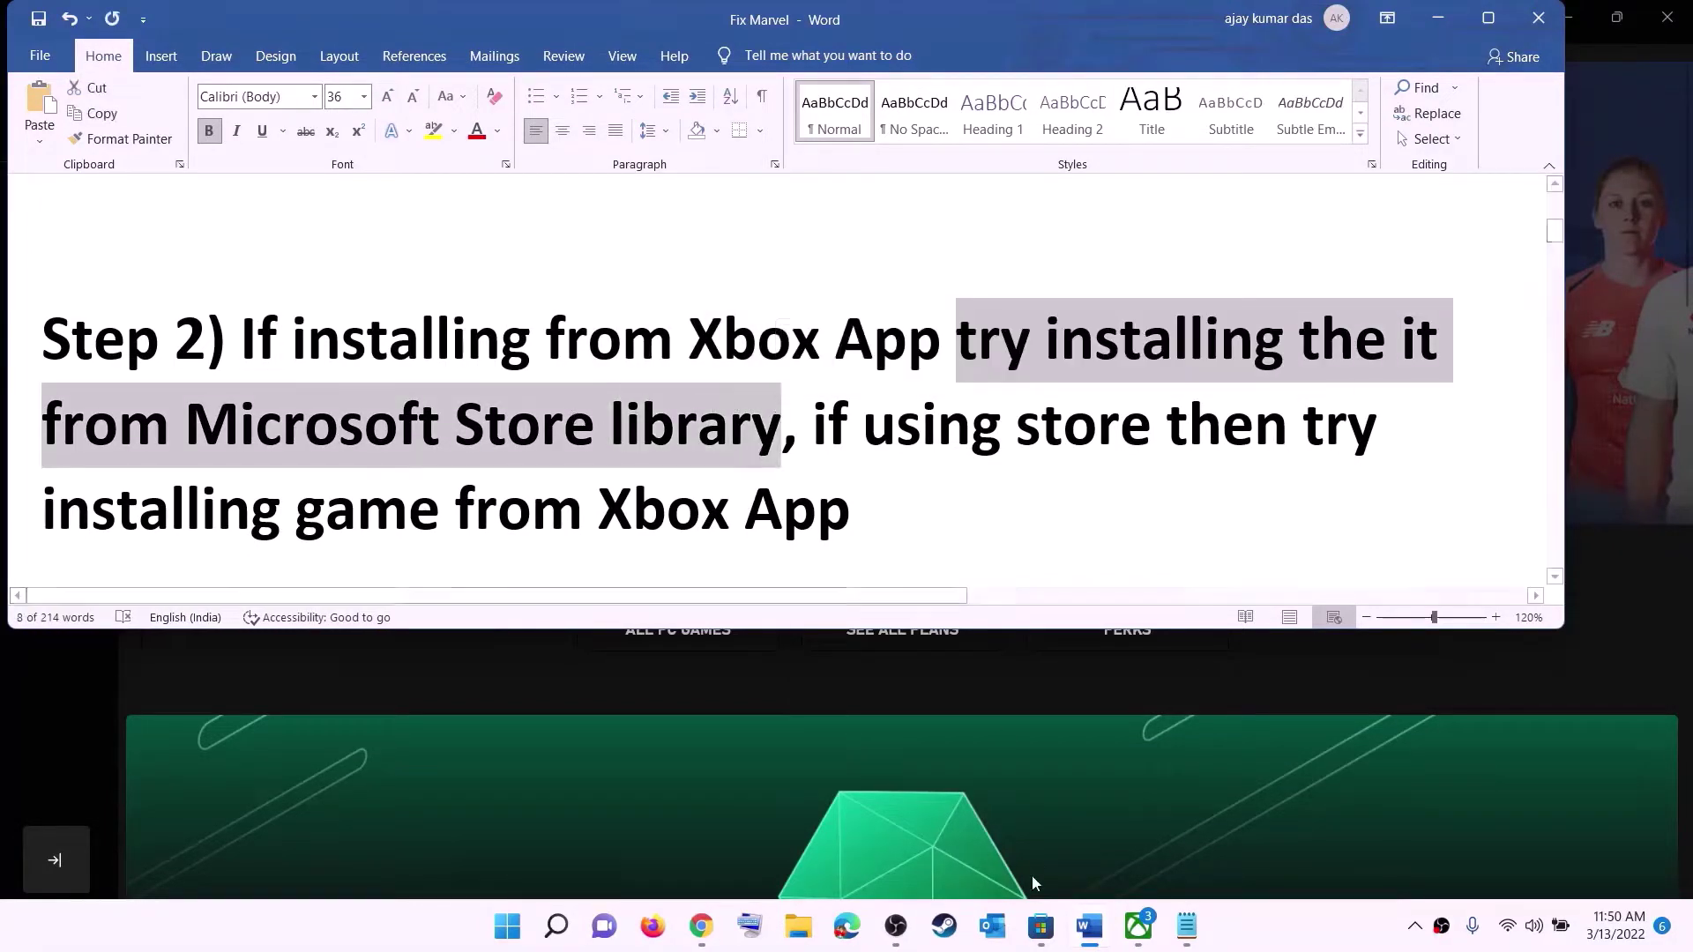
- Open the Microsoft Store Library and browse its 33 items with available updates
{"action": "left_click", "coordinate": [1040, 928]}
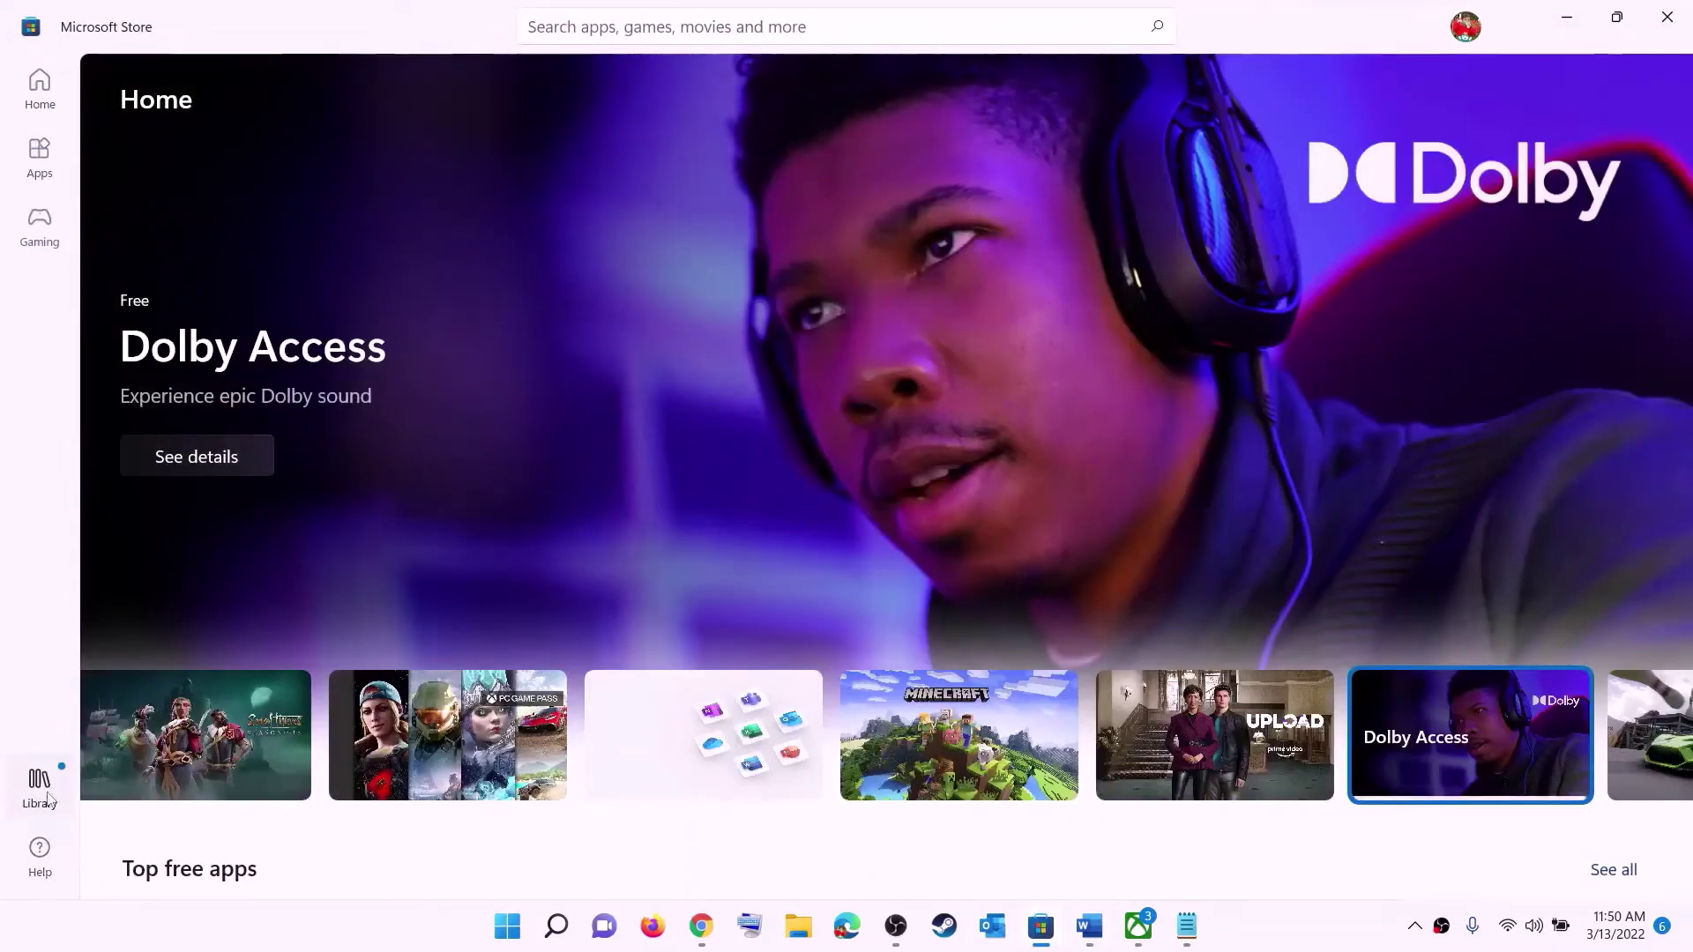
{"action": "left_click", "coordinate": [40, 788]}
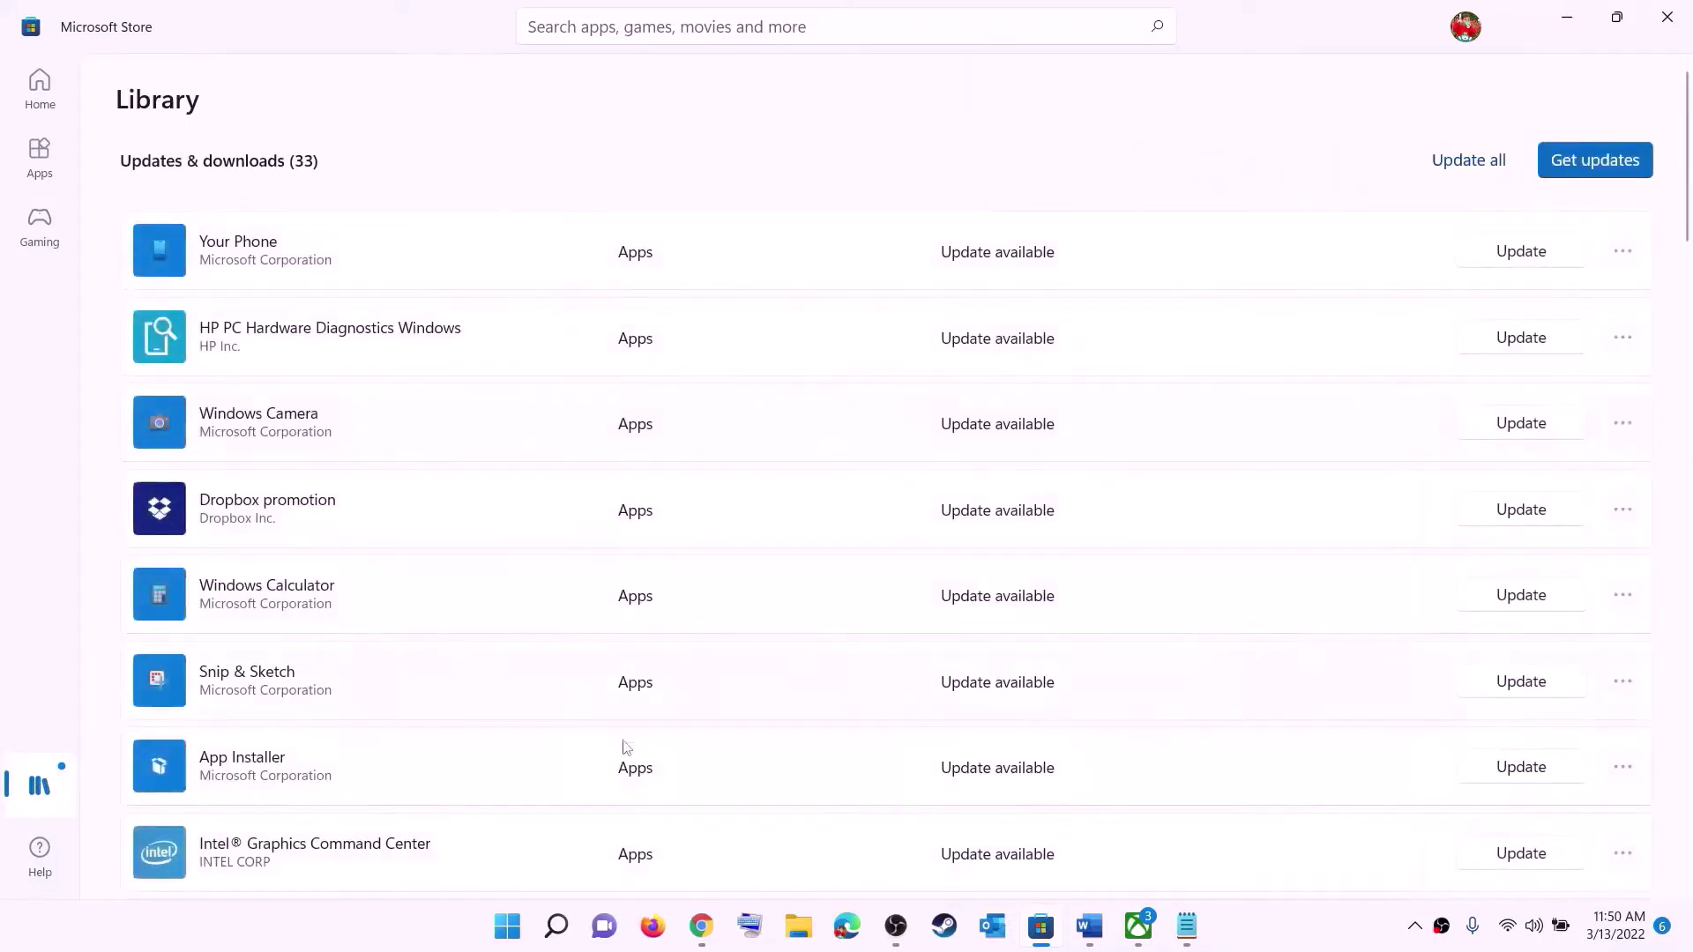
{"action": "scroll", "coordinate": [1158, 554], "scroll_direction": "down", "scroll_amount": 1}
{"action": "scroll", "coordinate": [1014, 631], "scroll_direction": "down", "scroll_amount": 8}
{"action": "scroll", "coordinate": [1014, 726], "scroll_direction": "up", "scroll_amount": 9}
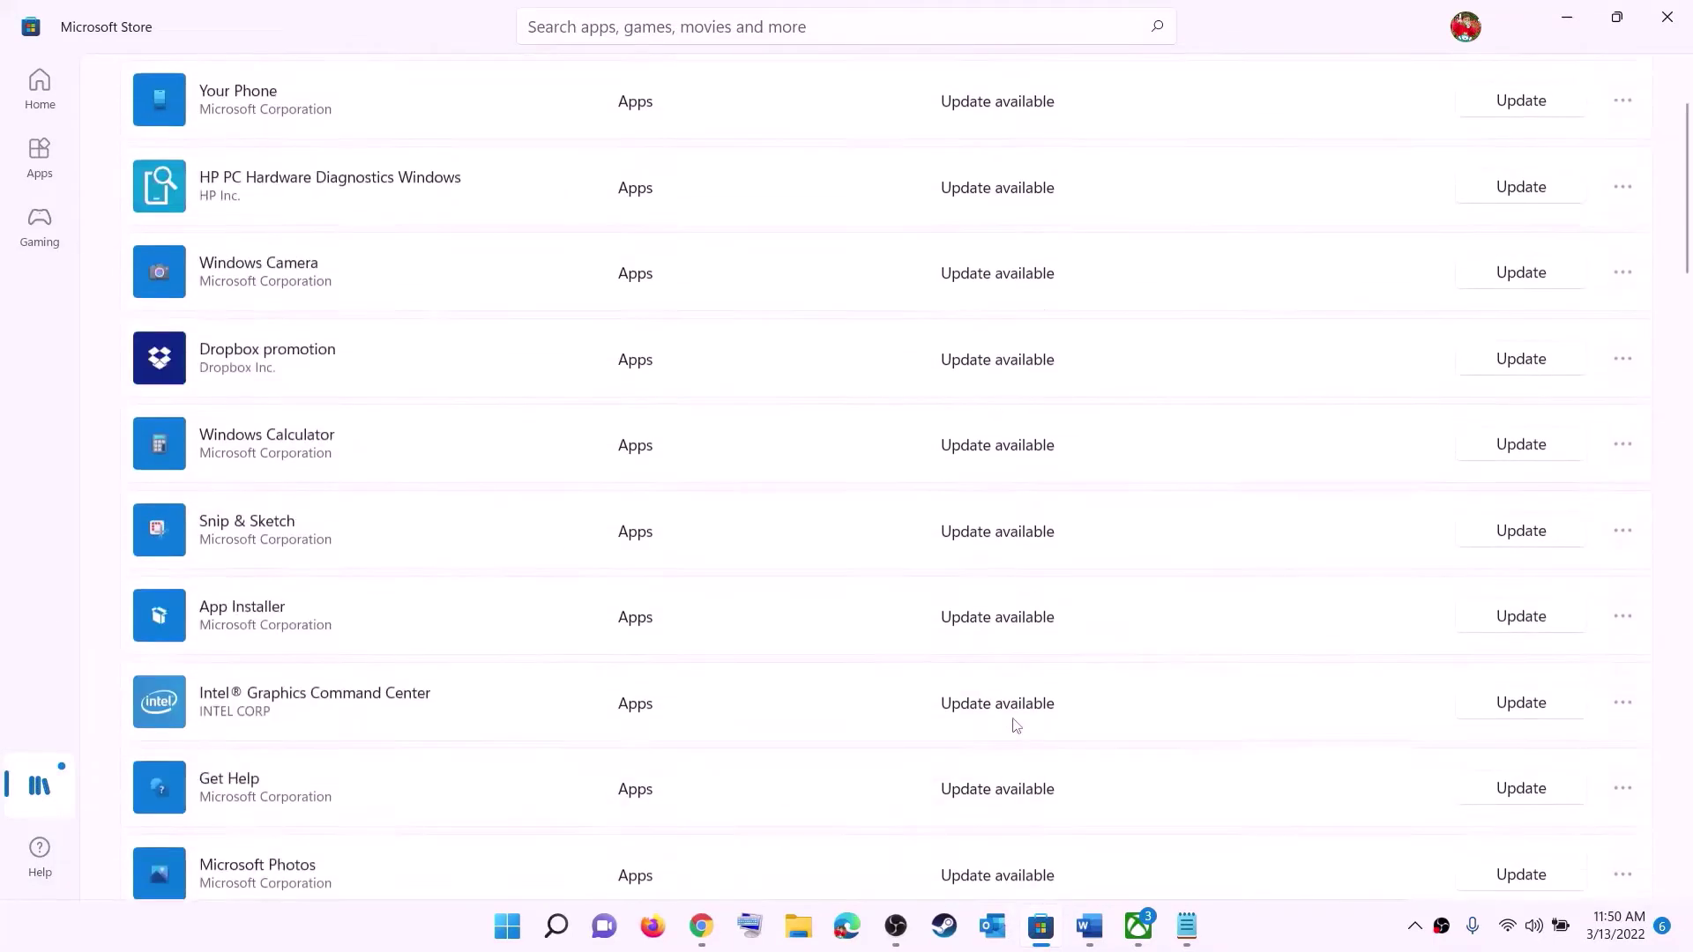
{"action": "scroll", "coordinate": [1028, 597], "scroll_direction": "down", "scroll_amount": 20}
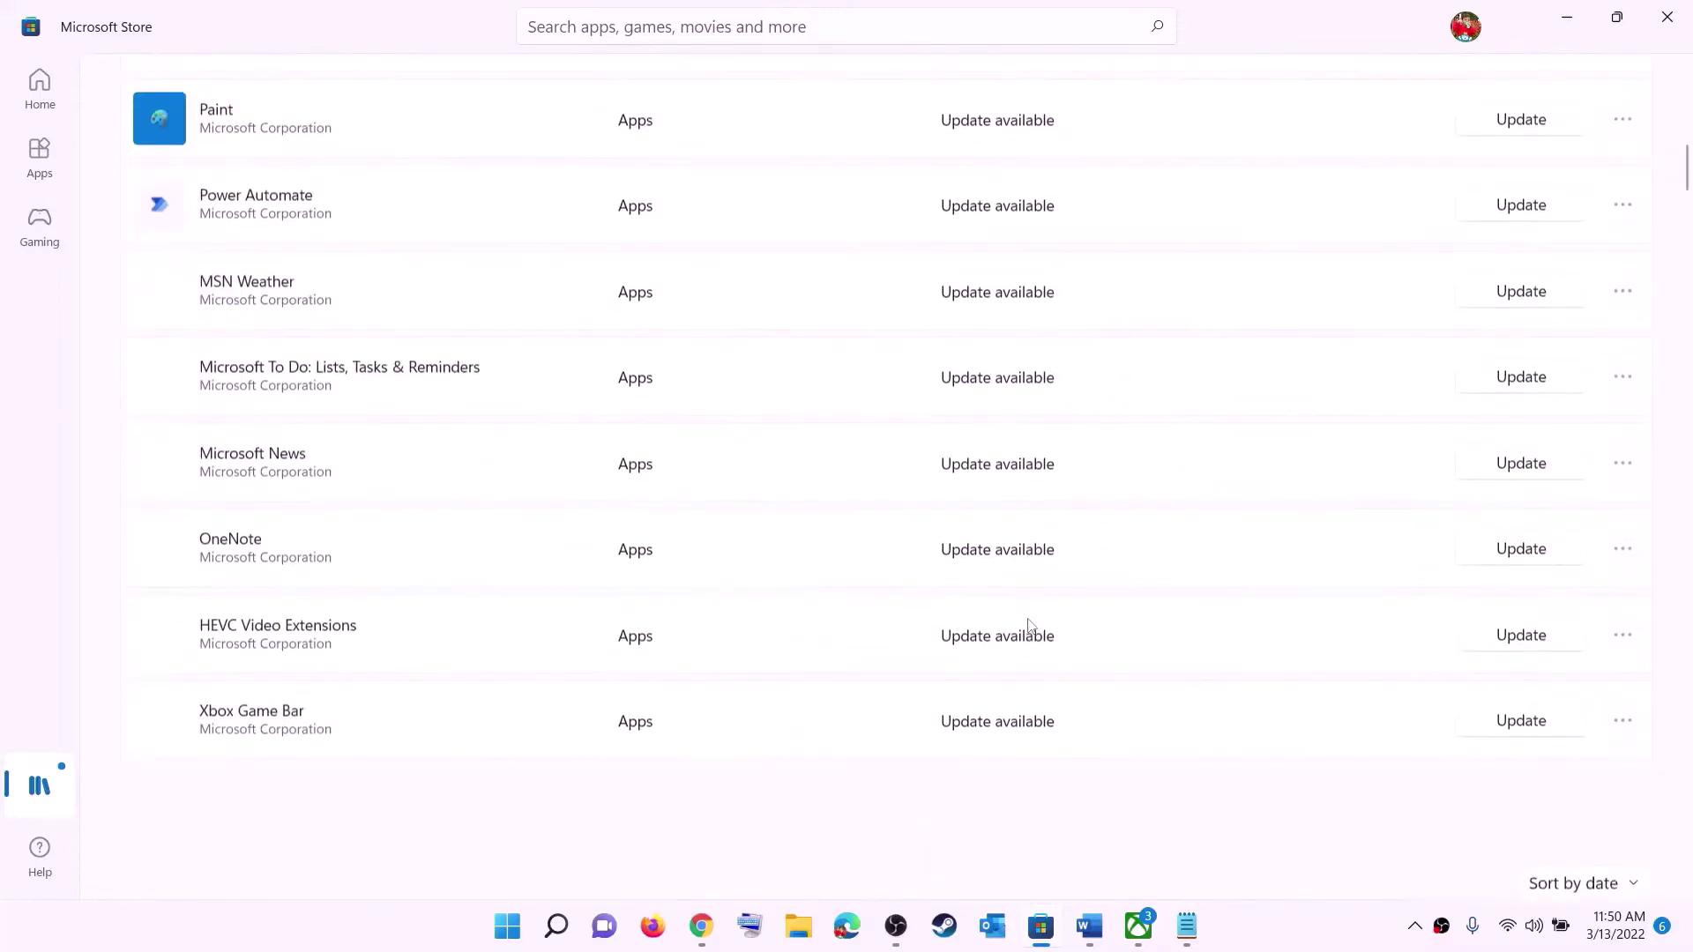
{"action": "scroll", "coordinate": [1032, 521], "scroll_direction": "up", "scroll_amount": 20}
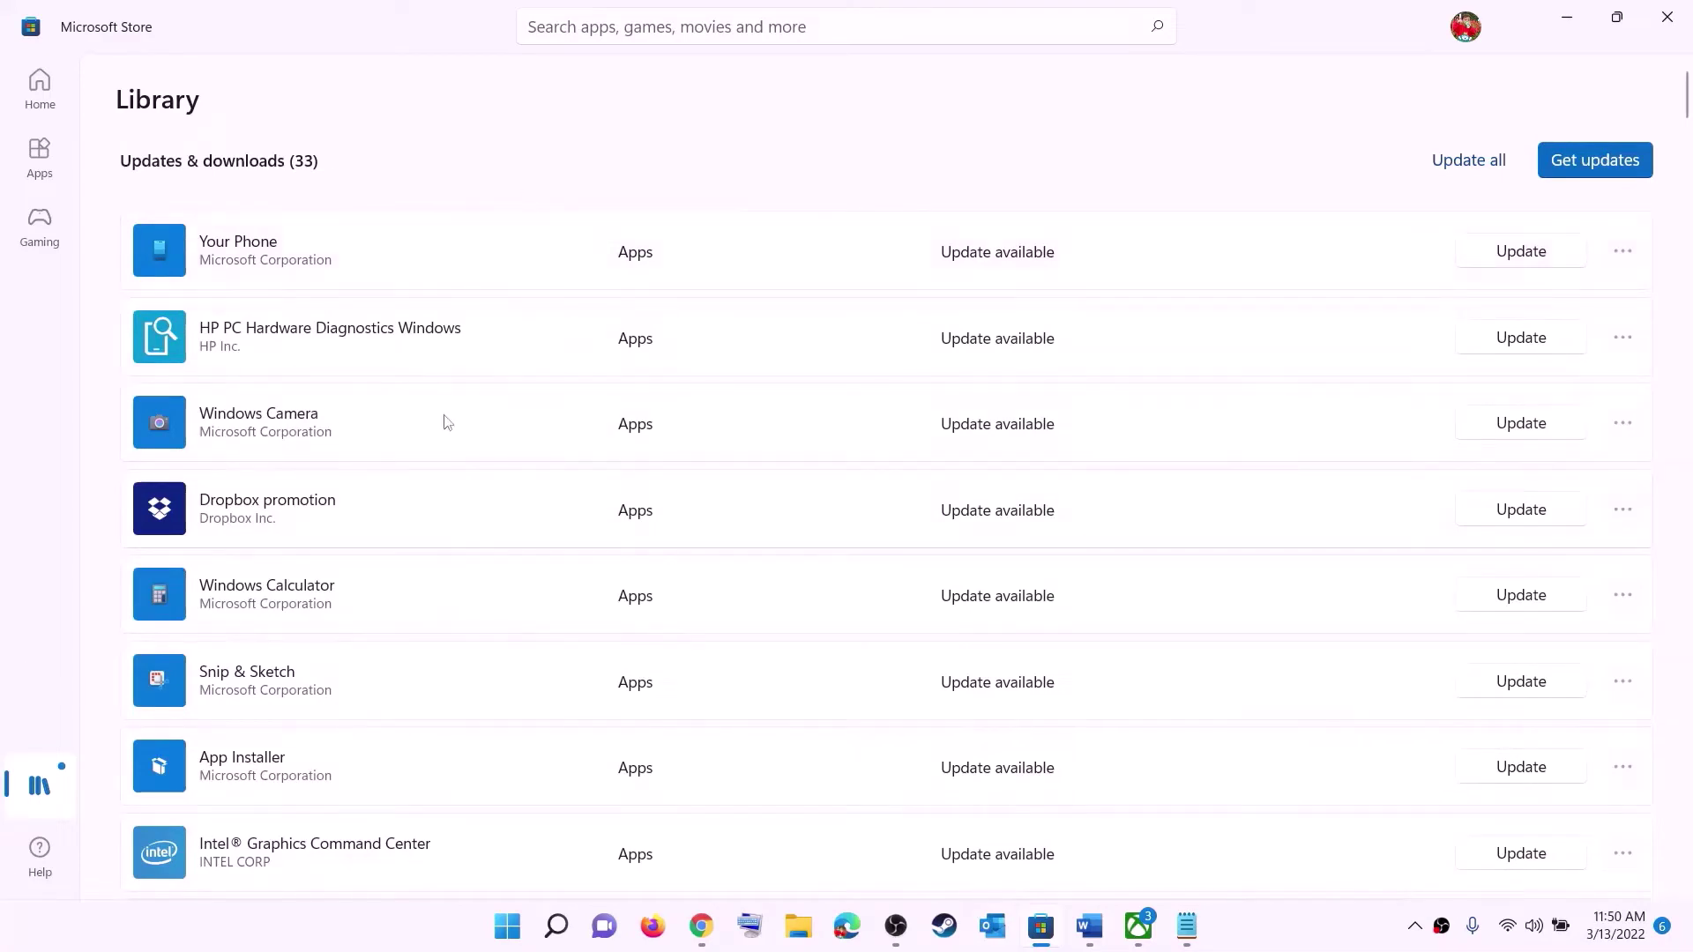
- Highlight 'using store' and 'installing game from Xbox App' in the Step 2 notes
{"action": "left_click", "coordinate": [1090, 926]}
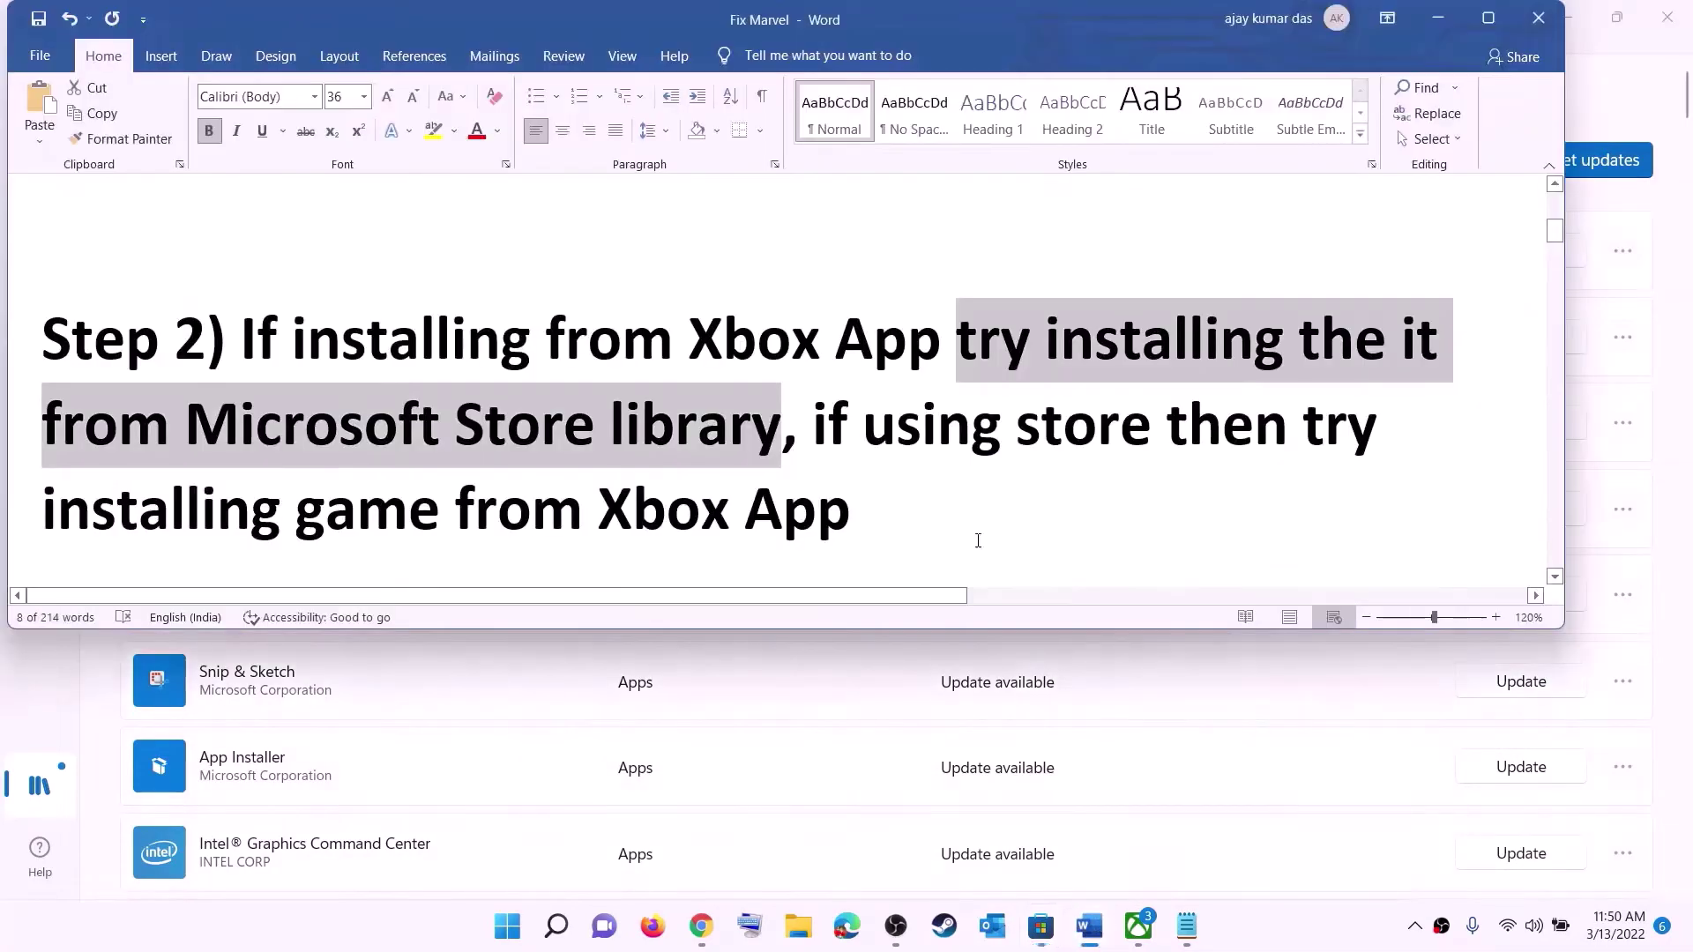
{"action": "left_click", "coordinate": [863, 426]}
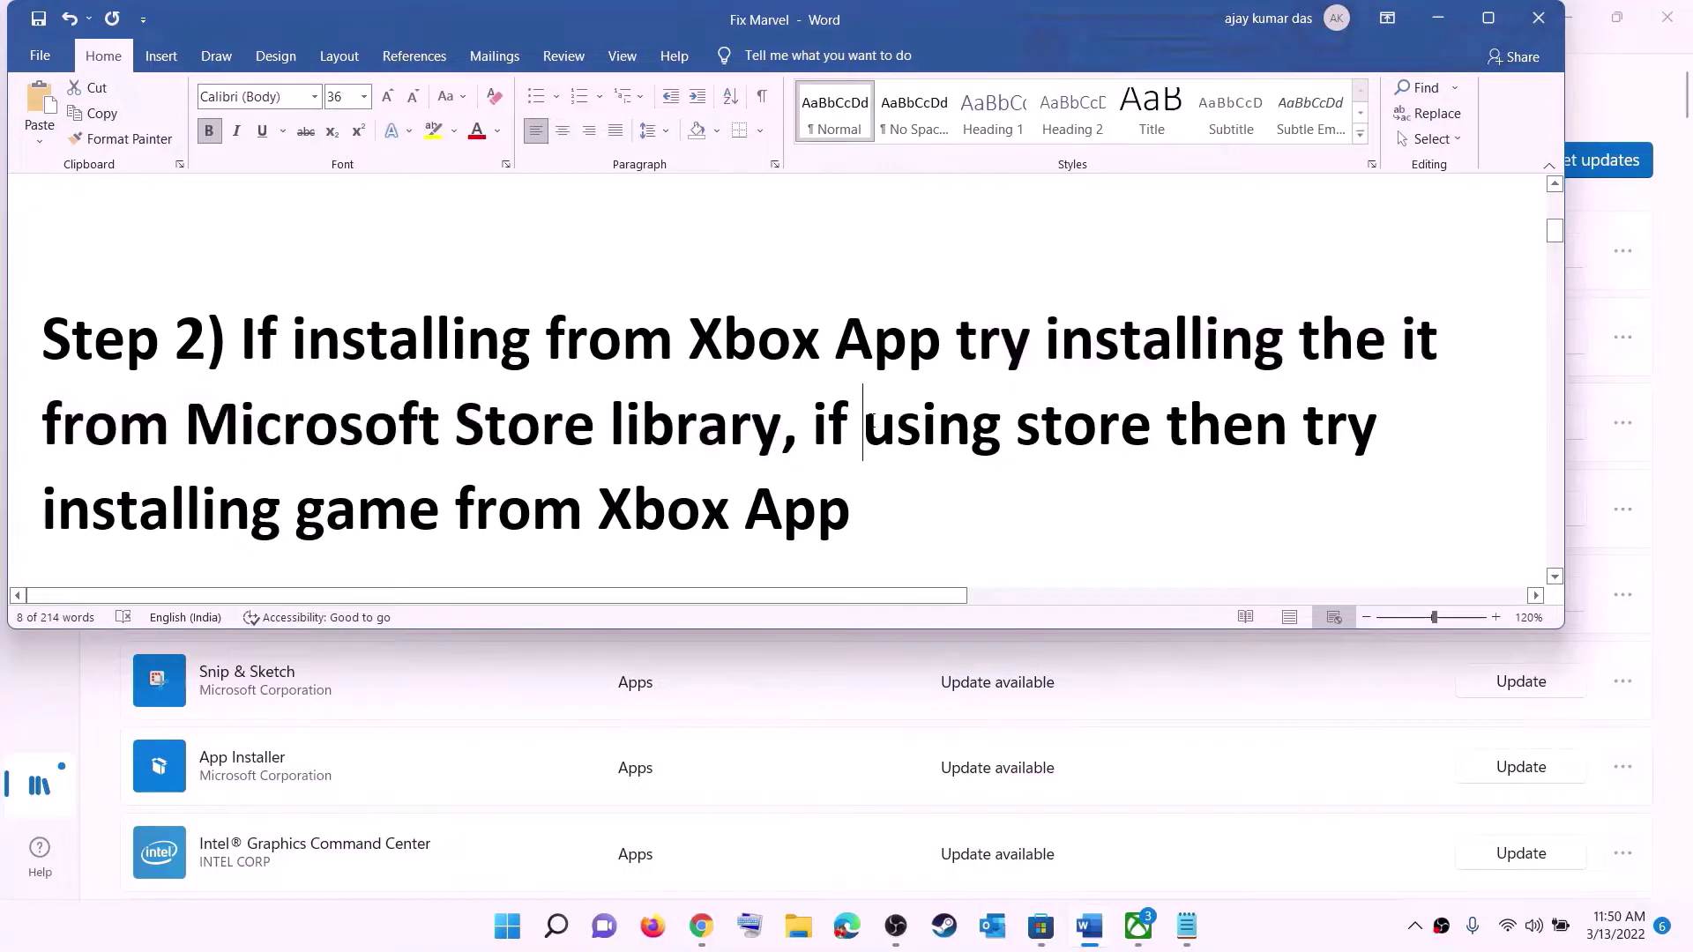
{"action": "left_click_drag", "start_coordinate": [863, 426], "coordinate": [1163, 425]}
{"action": "left_click_drag", "start_coordinate": [266, 488], "coordinate": [877, 494]}
- Check the Xbox app briefly, then scroll the Word notes down to Step 3
{"action": "left_click", "coordinate": [1138, 926]}
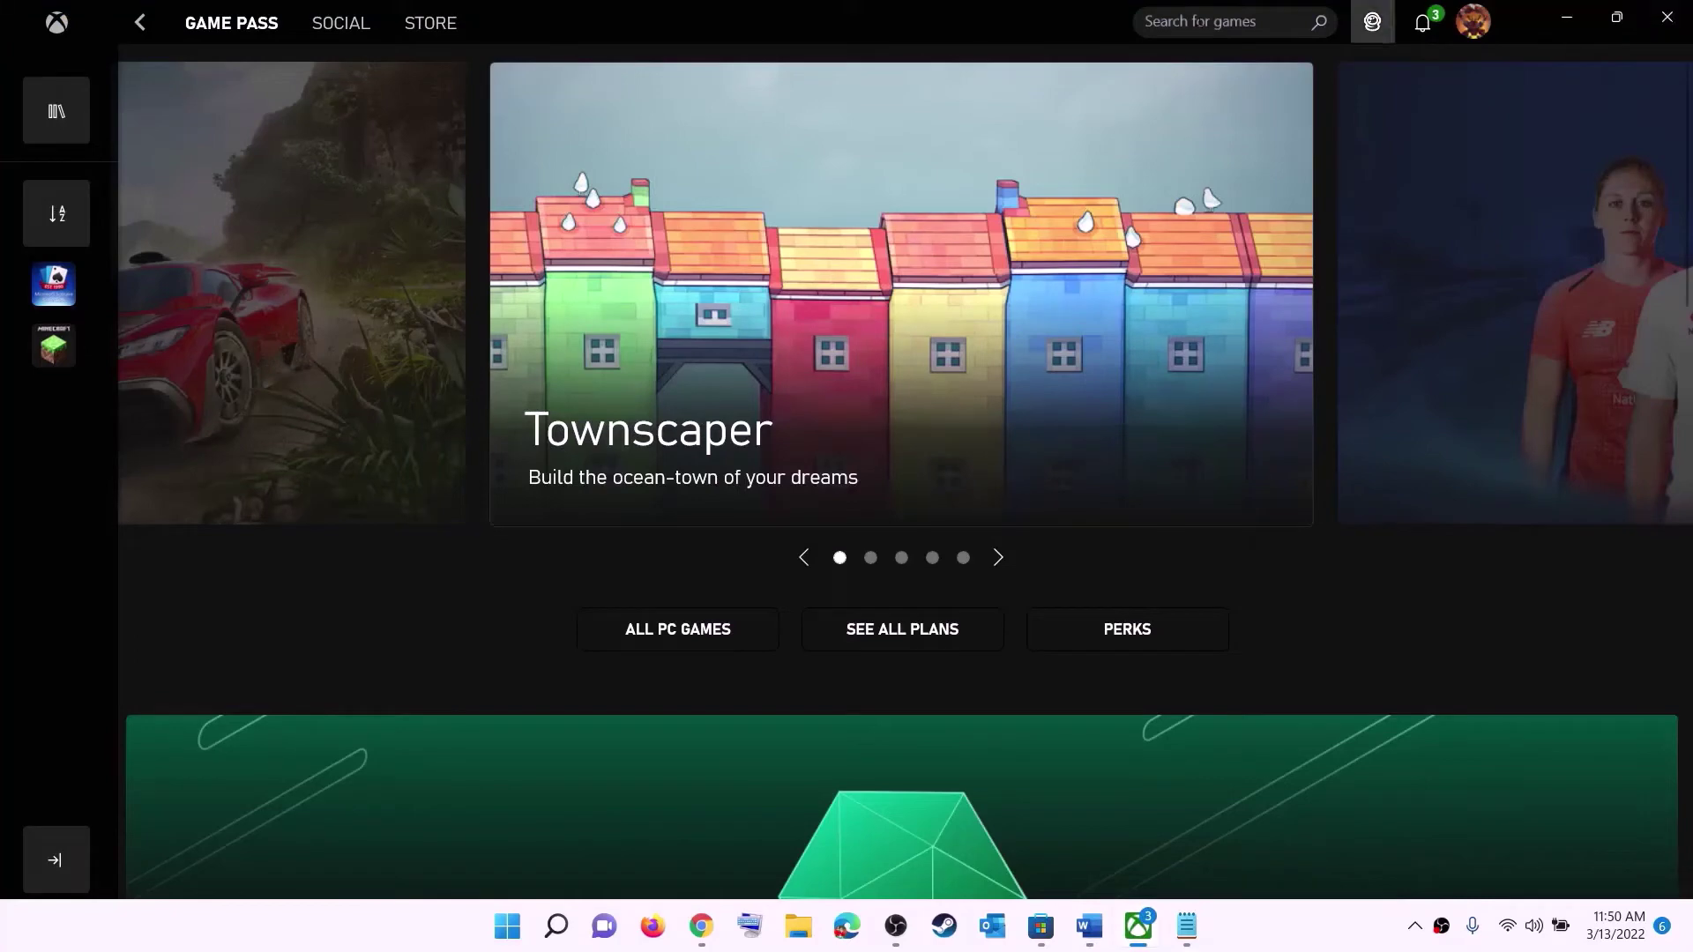
{"action": "left_click", "coordinate": [1234, 21]}
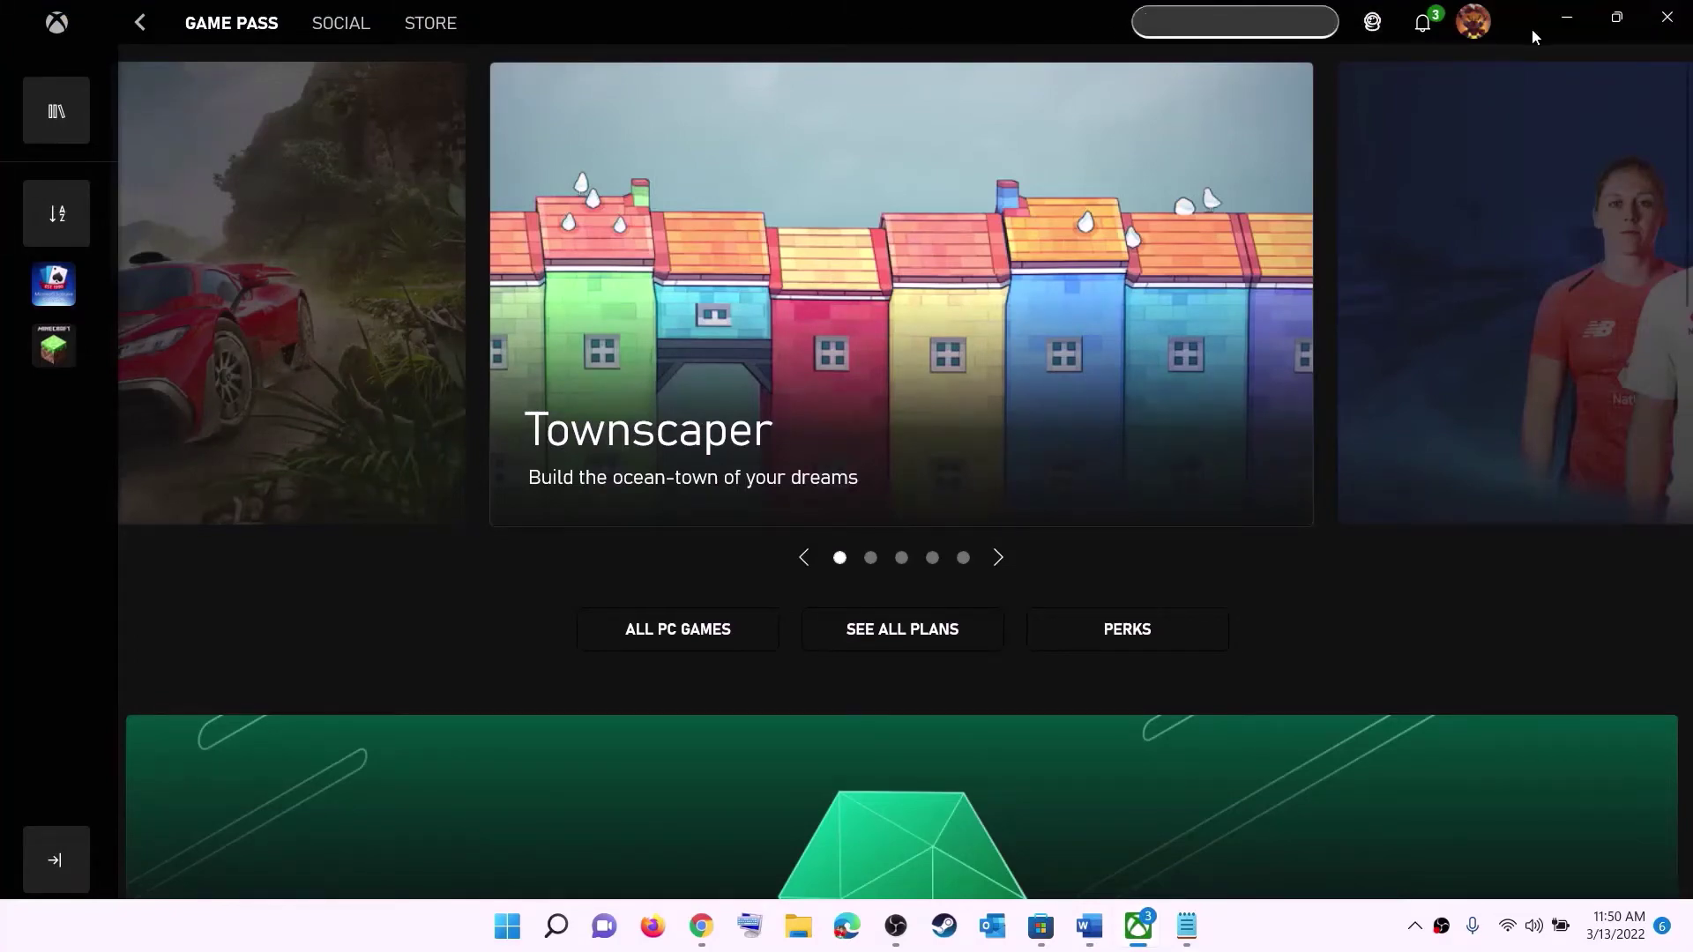
{"action": "left_click", "coordinate": [1567, 17]}
{"action": "left_click", "coordinate": [896, 423]}
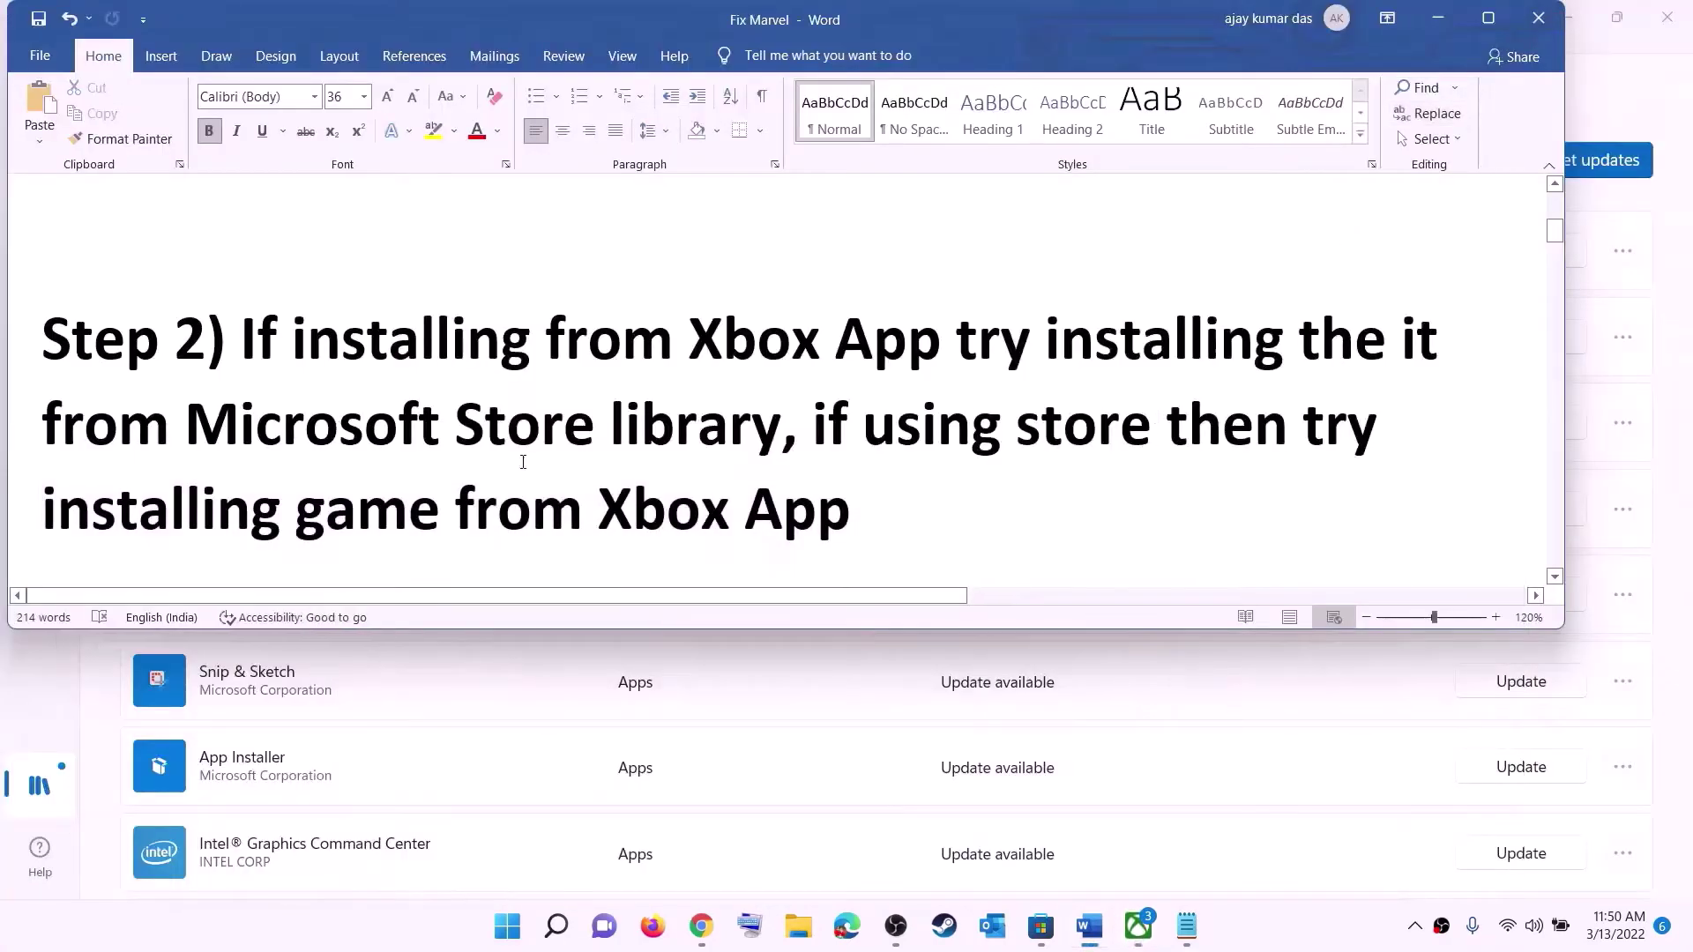
{"action": "scroll", "coordinate": [523, 462], "scroll_direction": "down", "scroll_amount": 5}
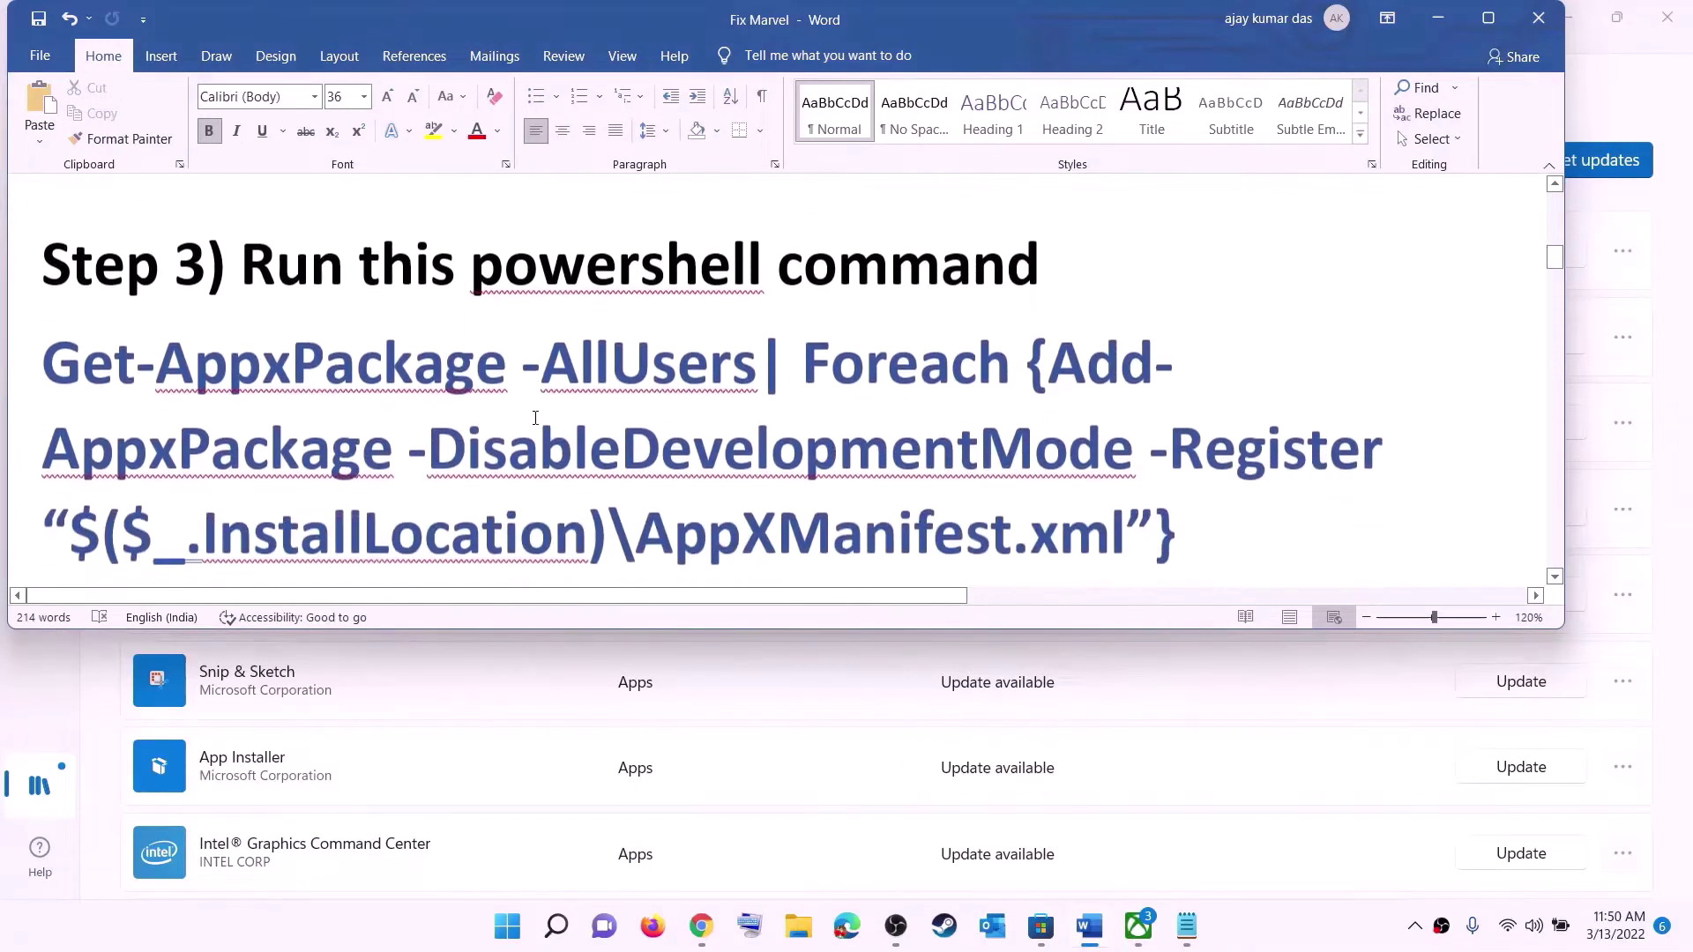
{"action": "scroll", "coordinate": [536, 418], "scroll_direction": "down", "scroll_amount": 1}
- Copy the Get-AppxPackage re-register command from Step 3 in Word
{"action": "left_click_drag", "start_coordinate": [1182, 472], "coordinate": [41, 300]}
{"action": "right_click", "coordinate": [234, 346]}
{"action": "left_click", "coordinate": [281, 384]}
- Run the pasted re-register command in an administrator PowerShell, then close the console
{"action": "left_click", "coordinate": [508, 926]}
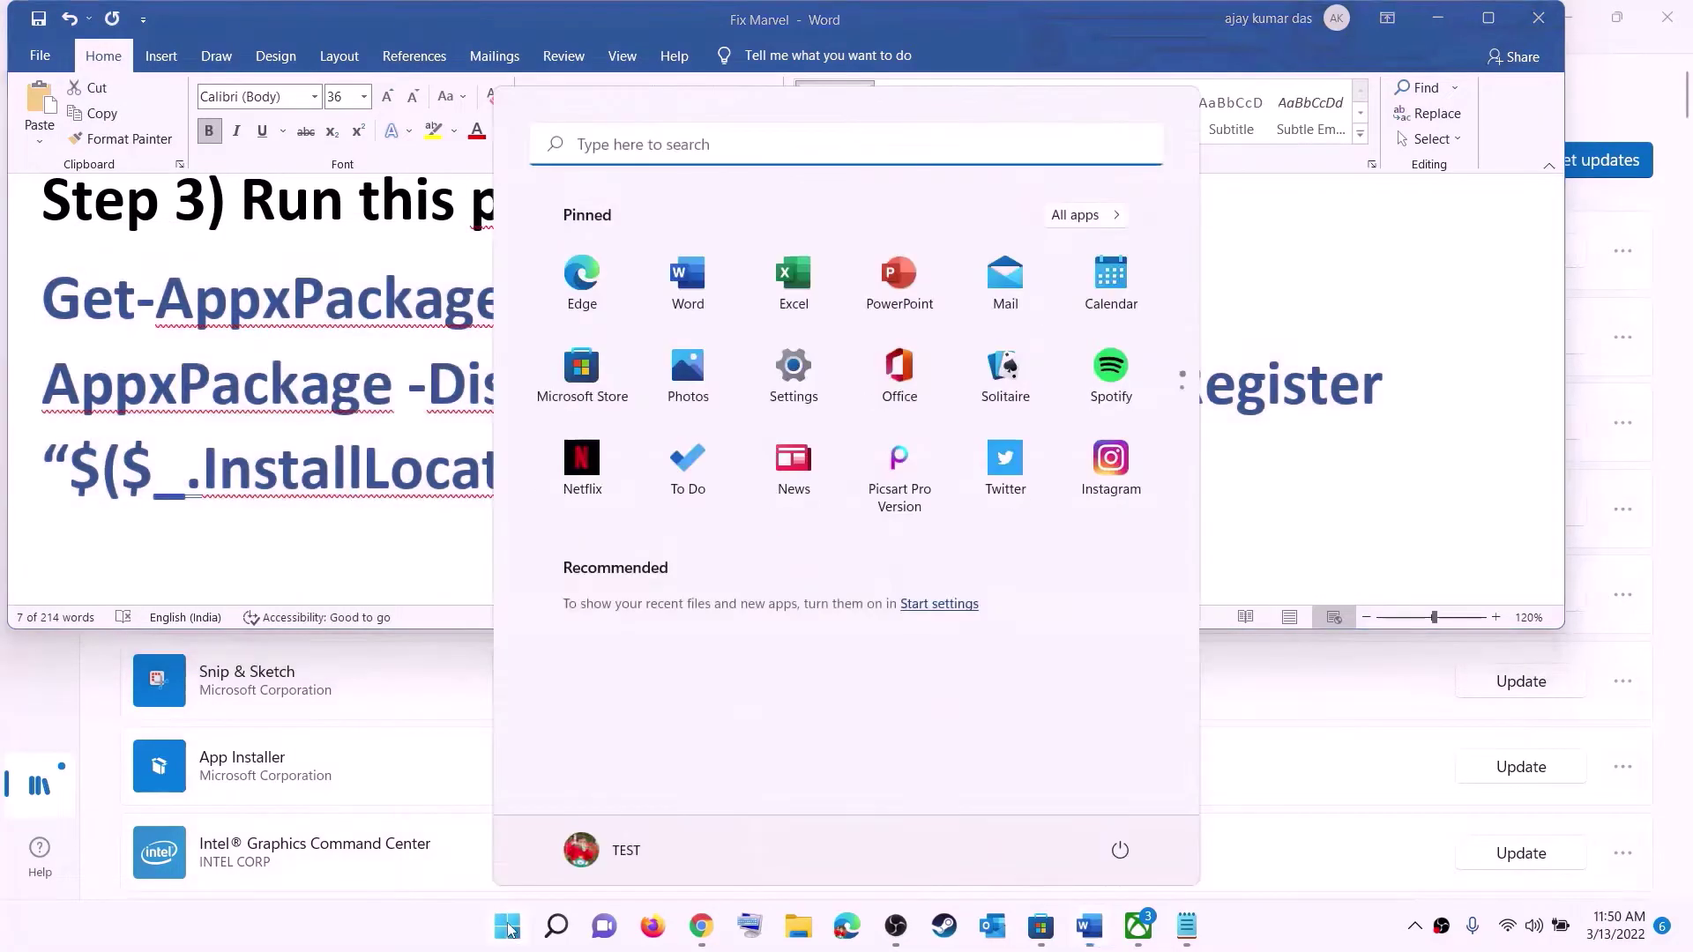
{"action": "type", "text": "powers"}
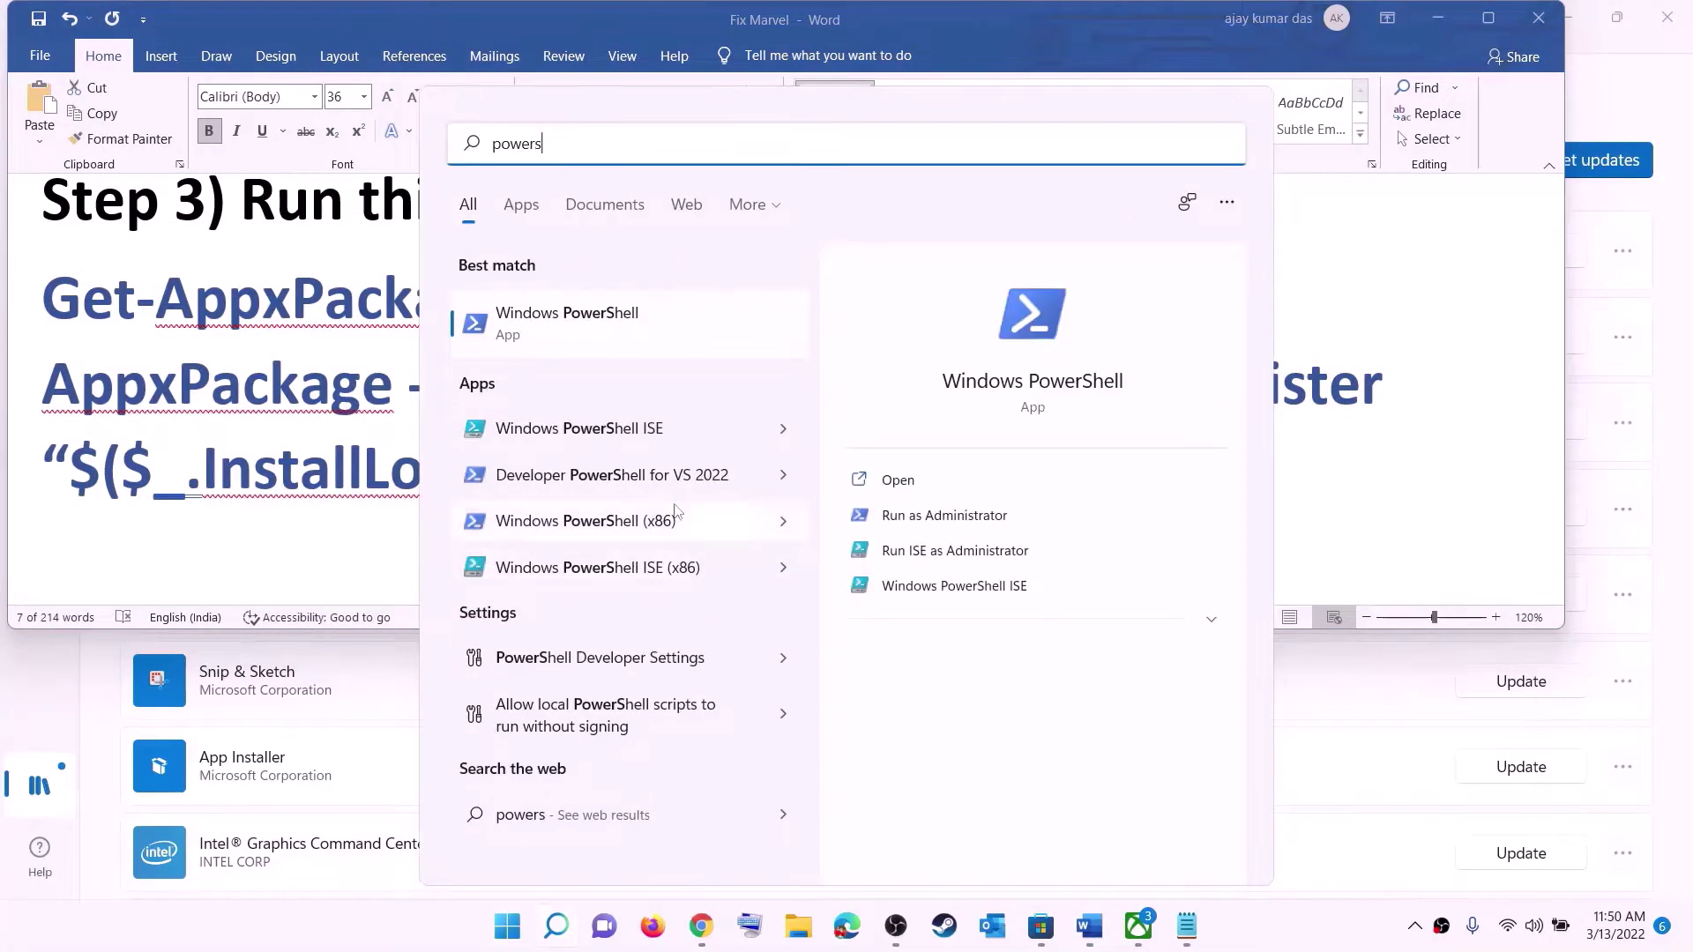
{"action": "right_click", "coordinate": [586, 331]}
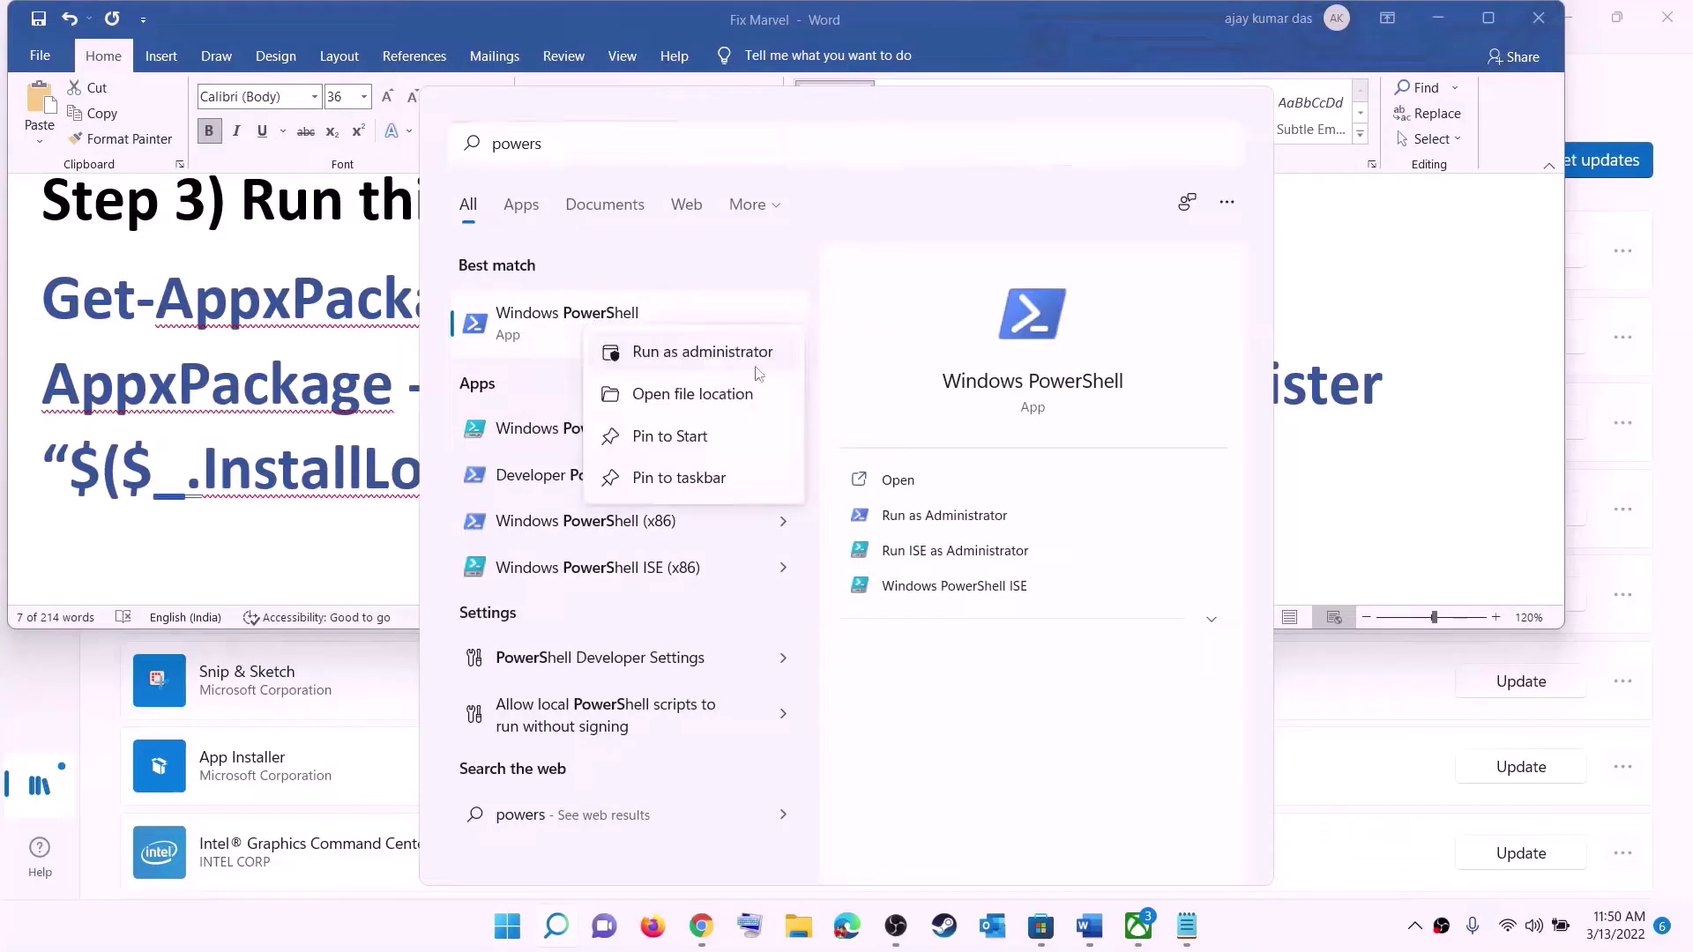
{"action": "left_click", "coordinate": [752, 357]}
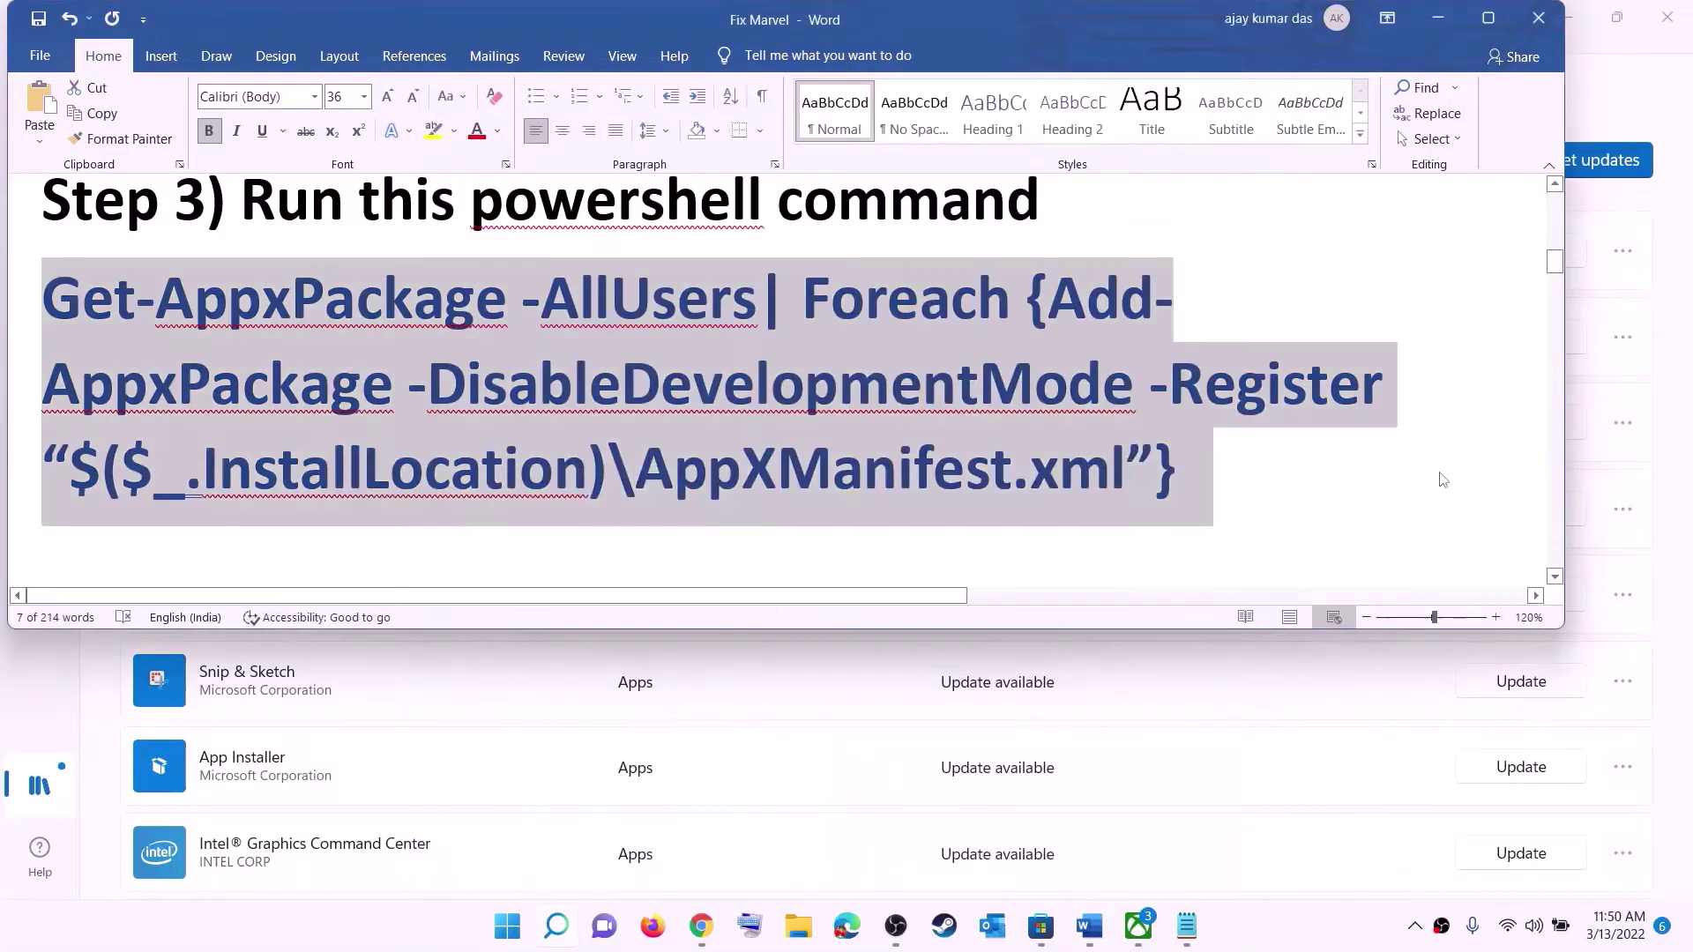
{"action": "left_click", "coordinate": [769, 641]}
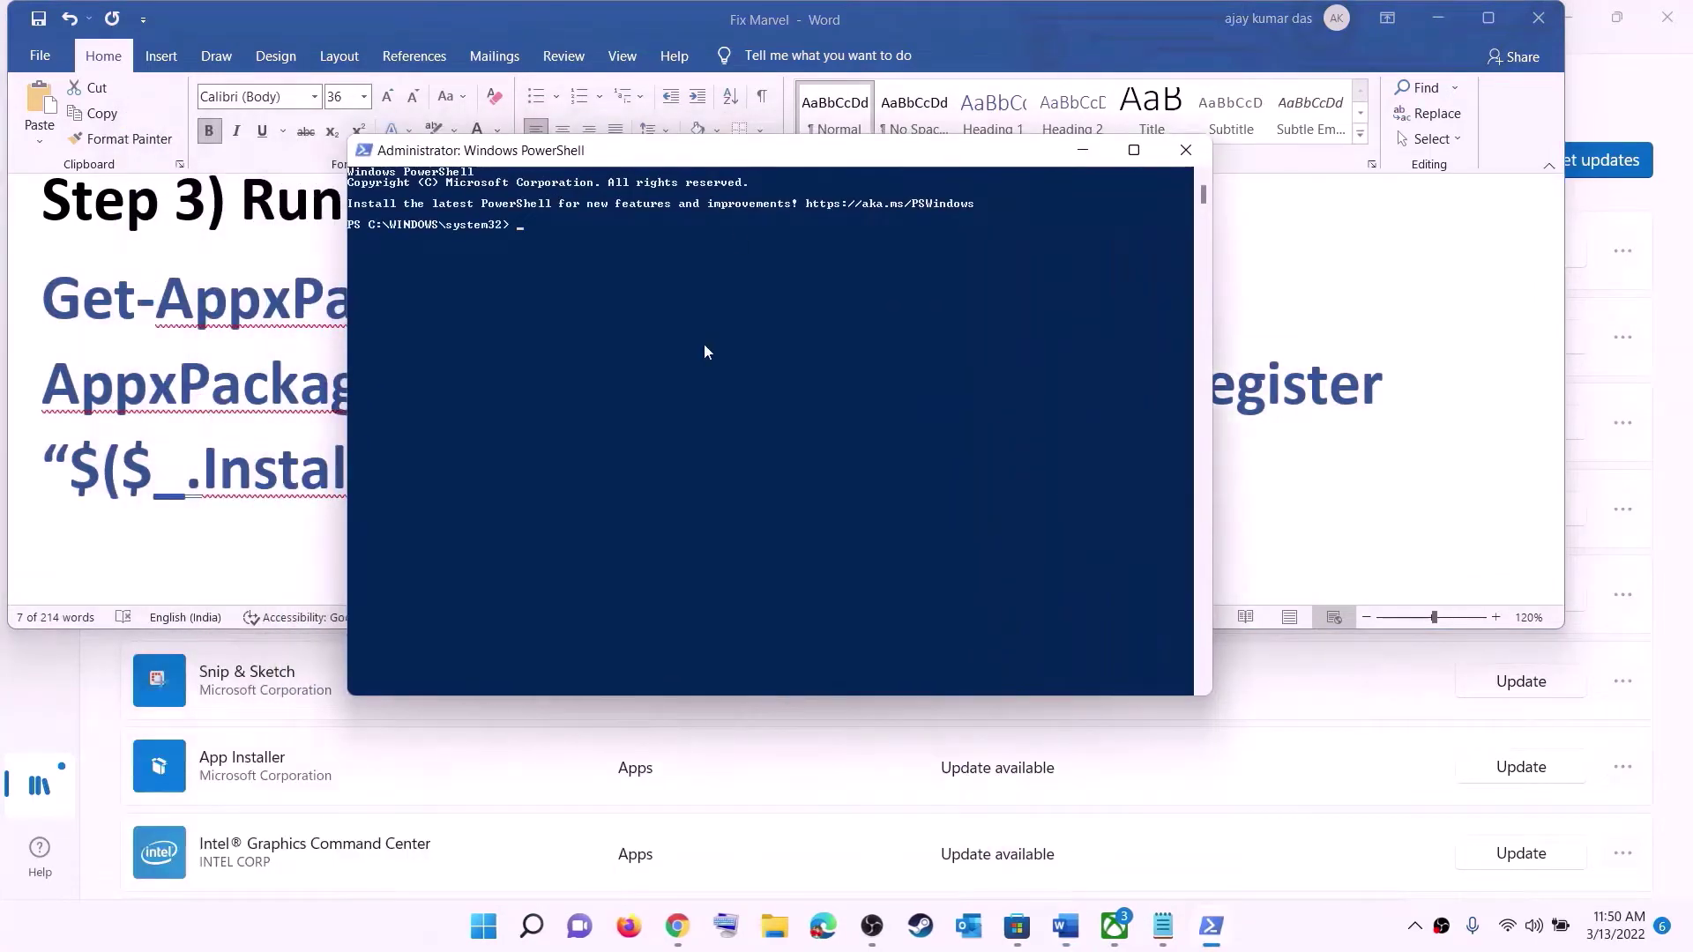
{"action": "right_click", "coordinate": [704, 344]}
{"action": "key", "text": "Return"}
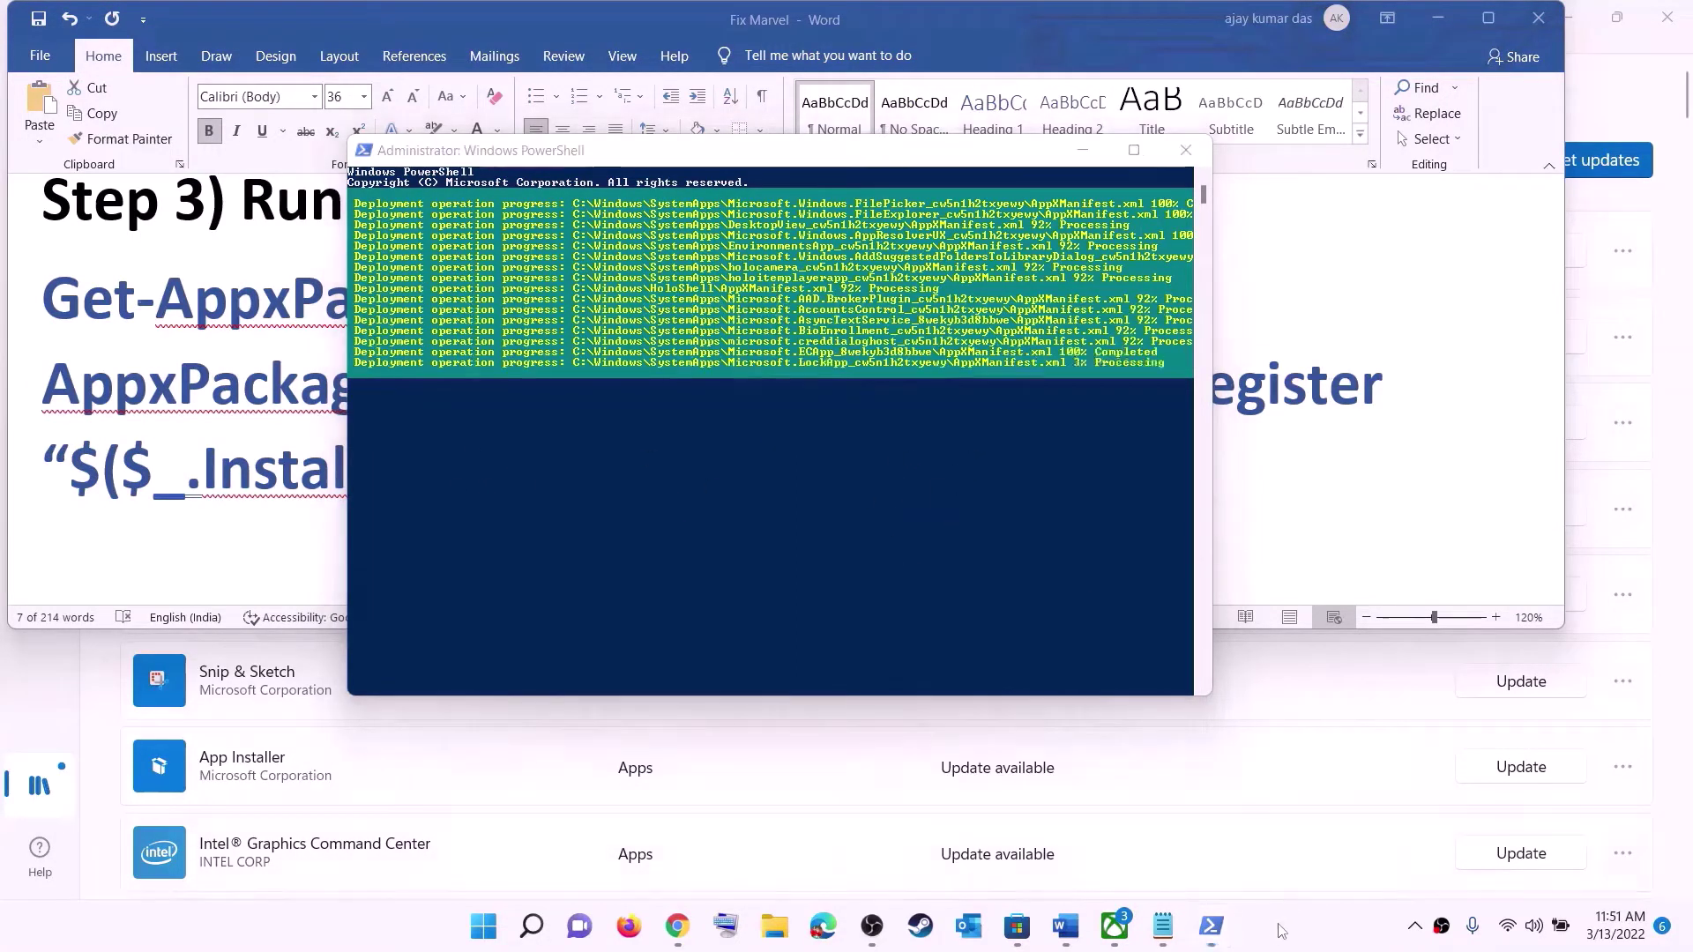
{"action": "left_click", "coordinate": [1186, 150]}
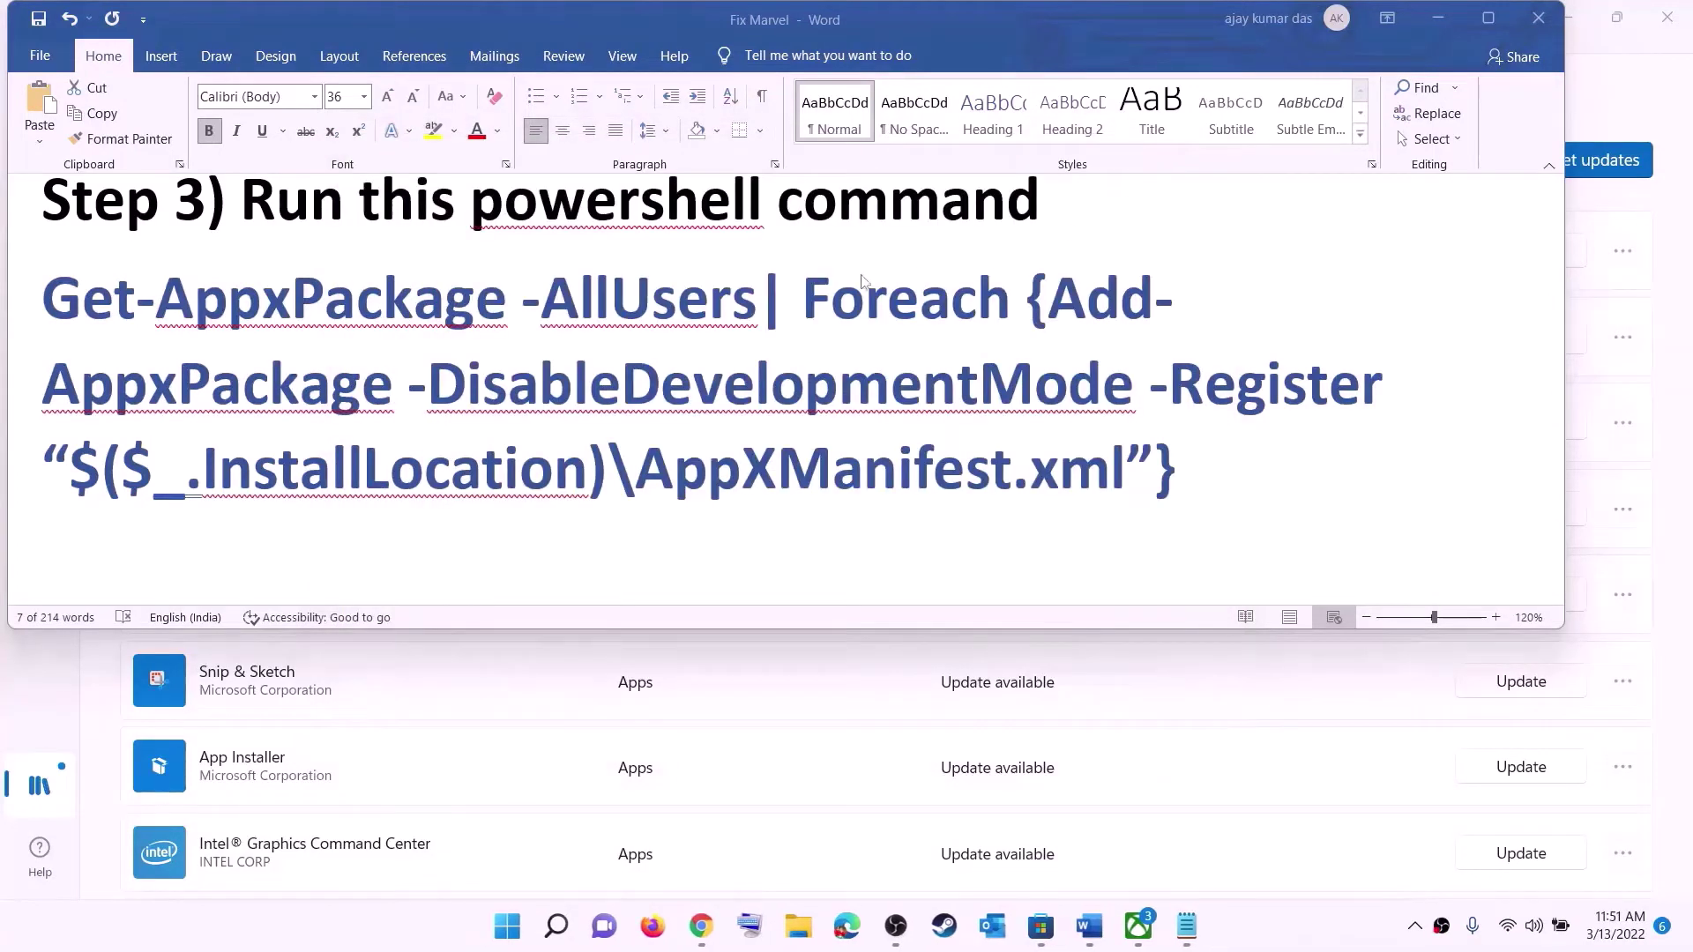
- Set the Store cache path line in the Word notes to font size 14
{"action": "triple_click", "coordinate": [699, 432]}
{"action": "scroll", "coordinate": [617, 371], "scroll_direction": "down", "scroll_amount": 4}
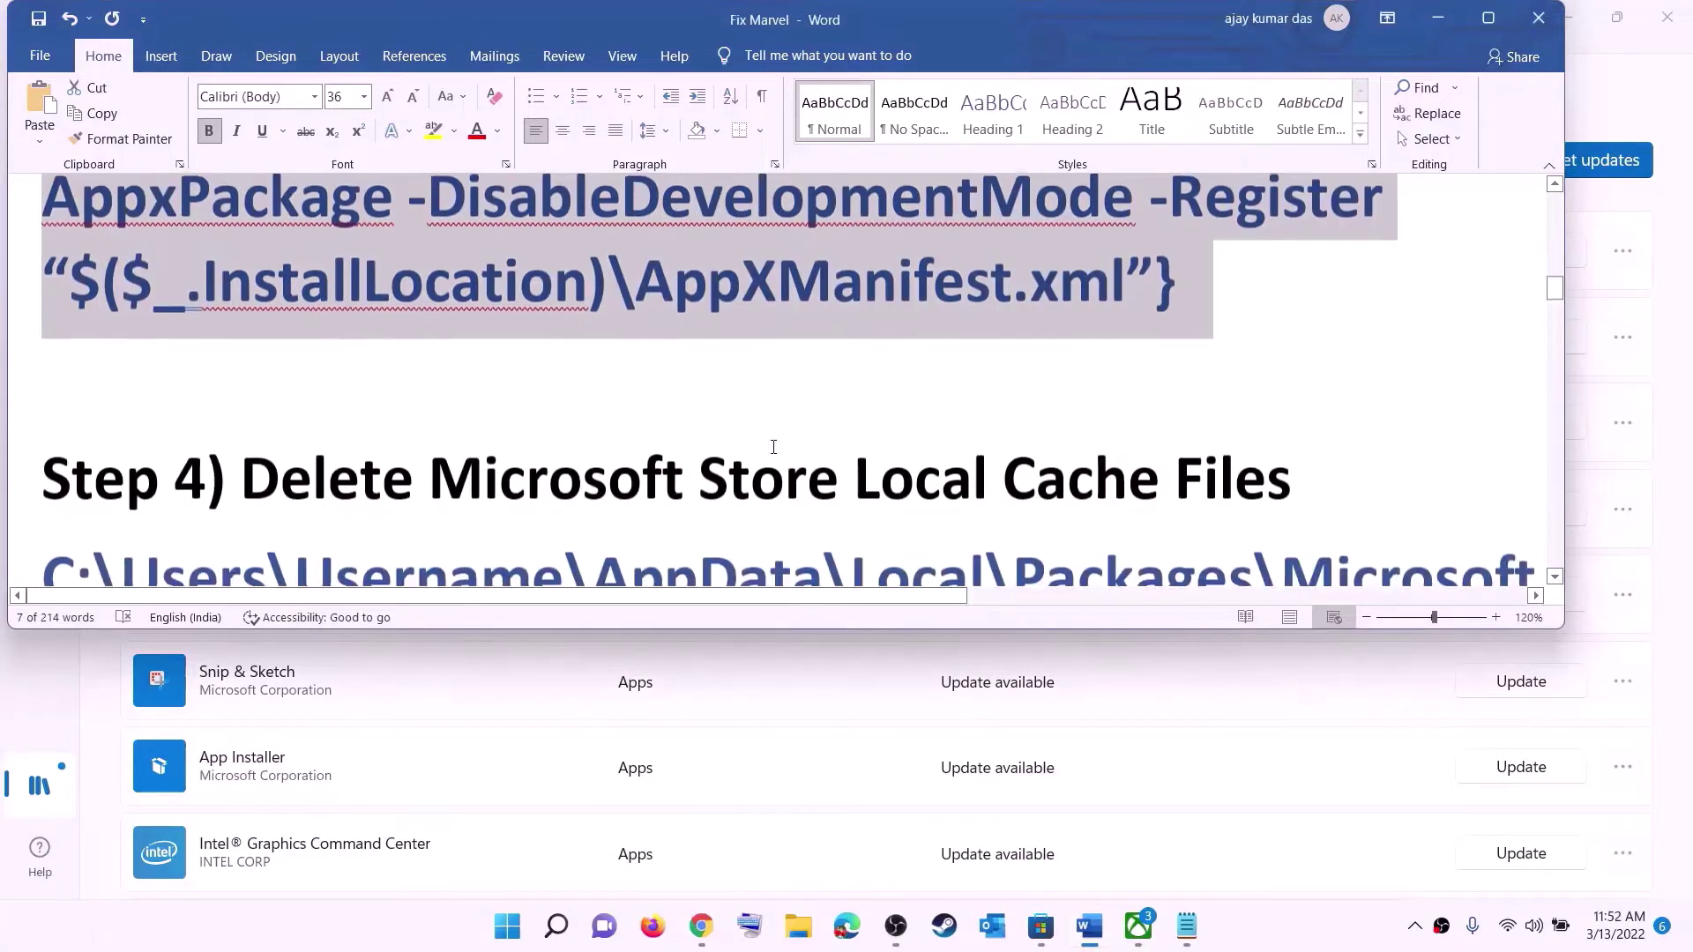
{"action": "scroll", "coordinate": [583, 320], "scroll_direction": "up", "scroll_amount": 1}
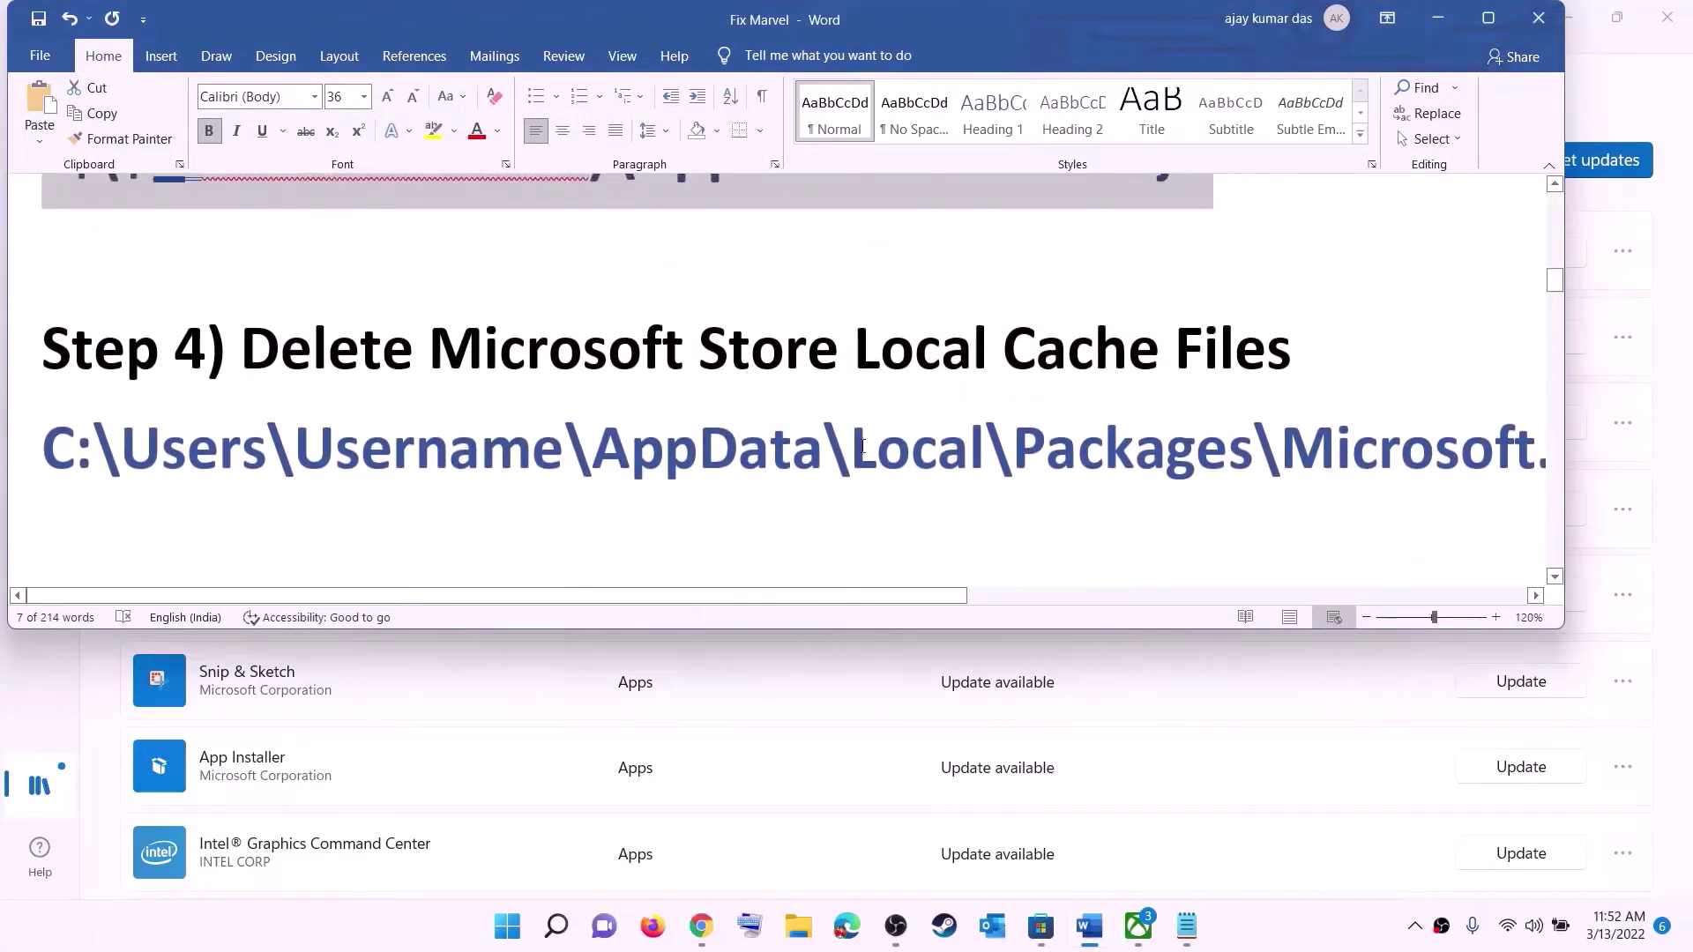
{"action": "triple_click", "coordinate": [838, 463]}
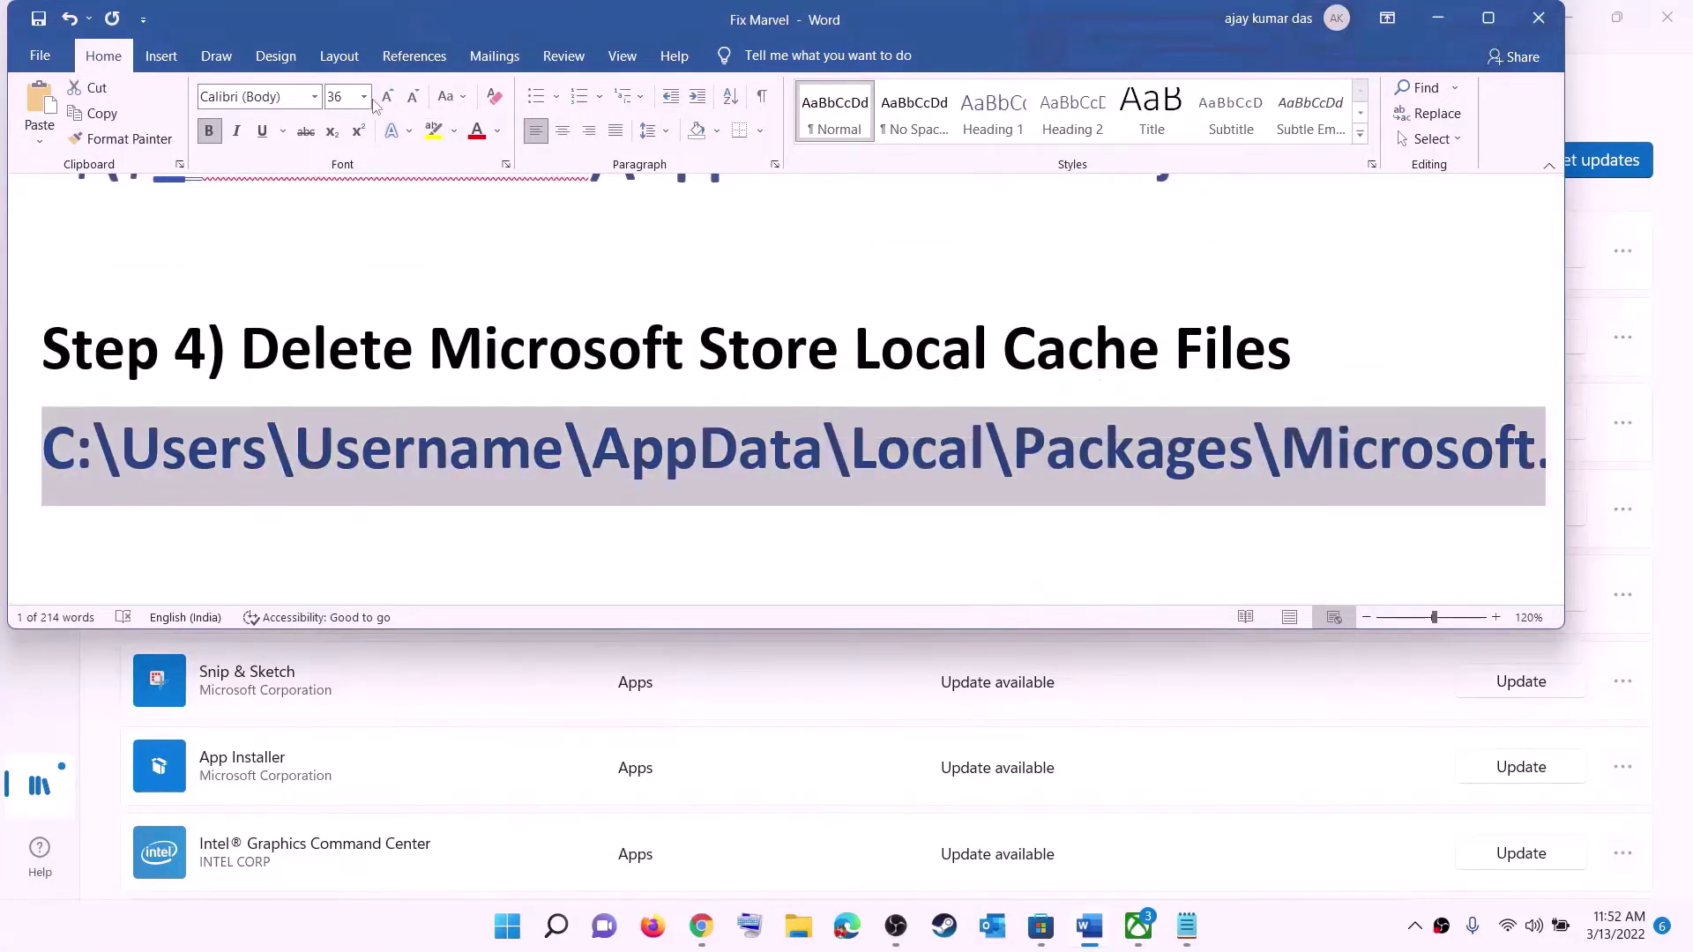
{"action": "left_click", "coordinate": [364, 97]}
{"action": "left_click", "coordinate": [335, 227]}
{"action": "left_click", "coordinate": [836, 423]}
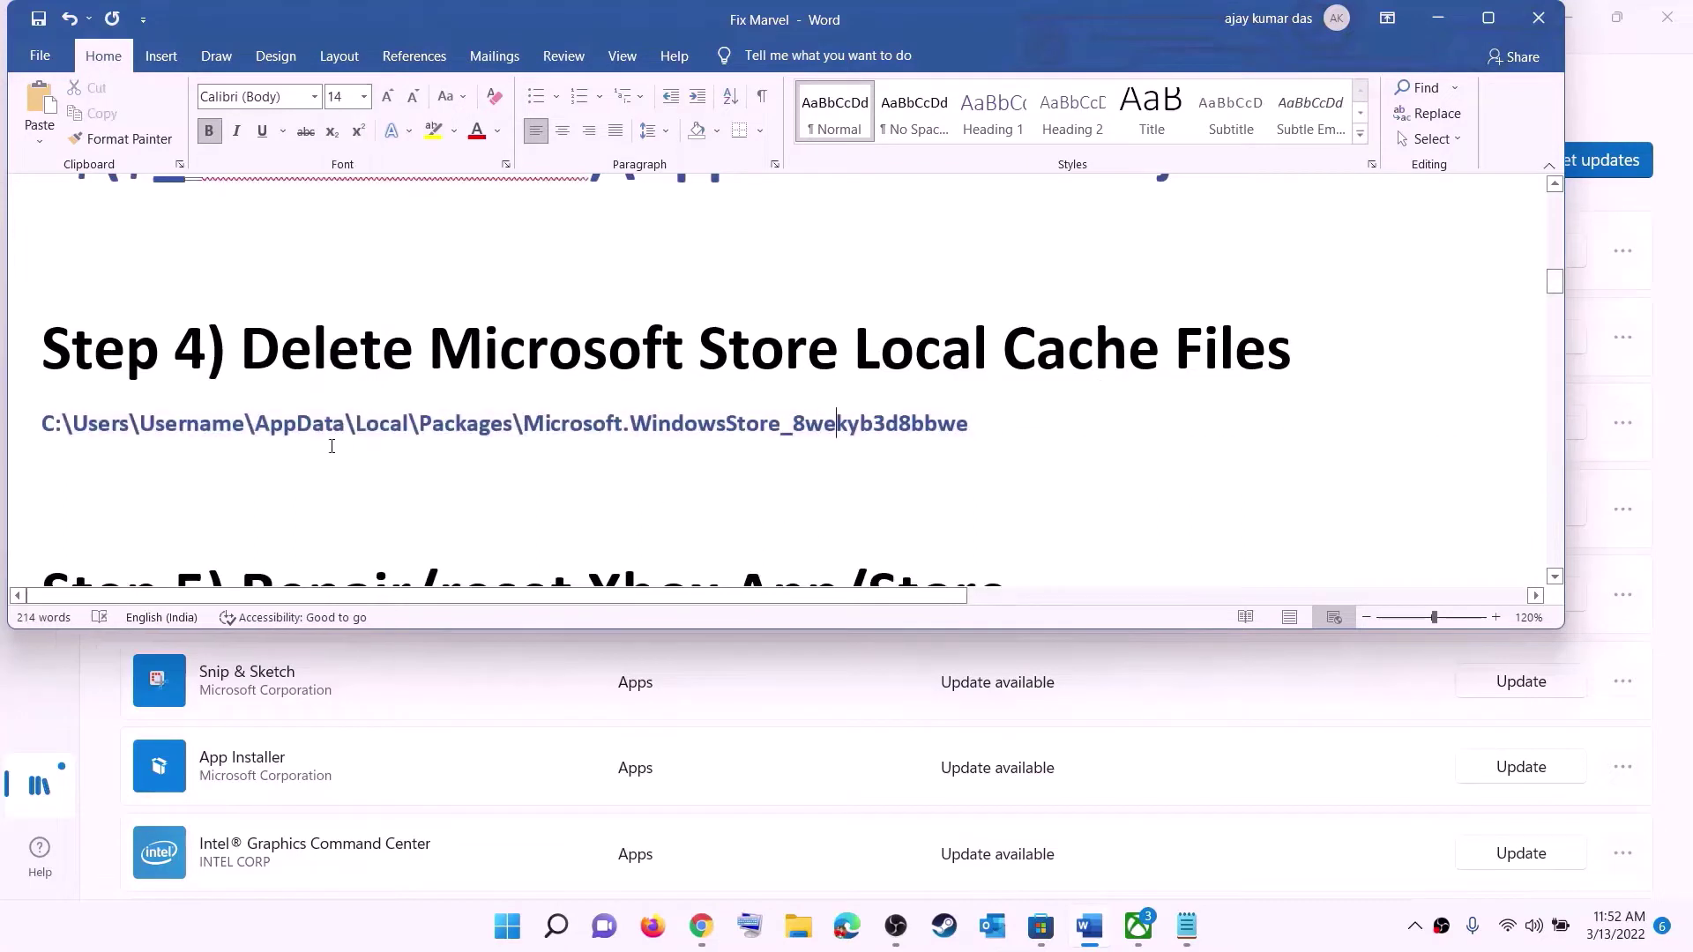
- Open the user's home folder under This PC > Windows (C:) > Users in File Explorer
{"action": "left_click", "coordinate": [798, 926]}
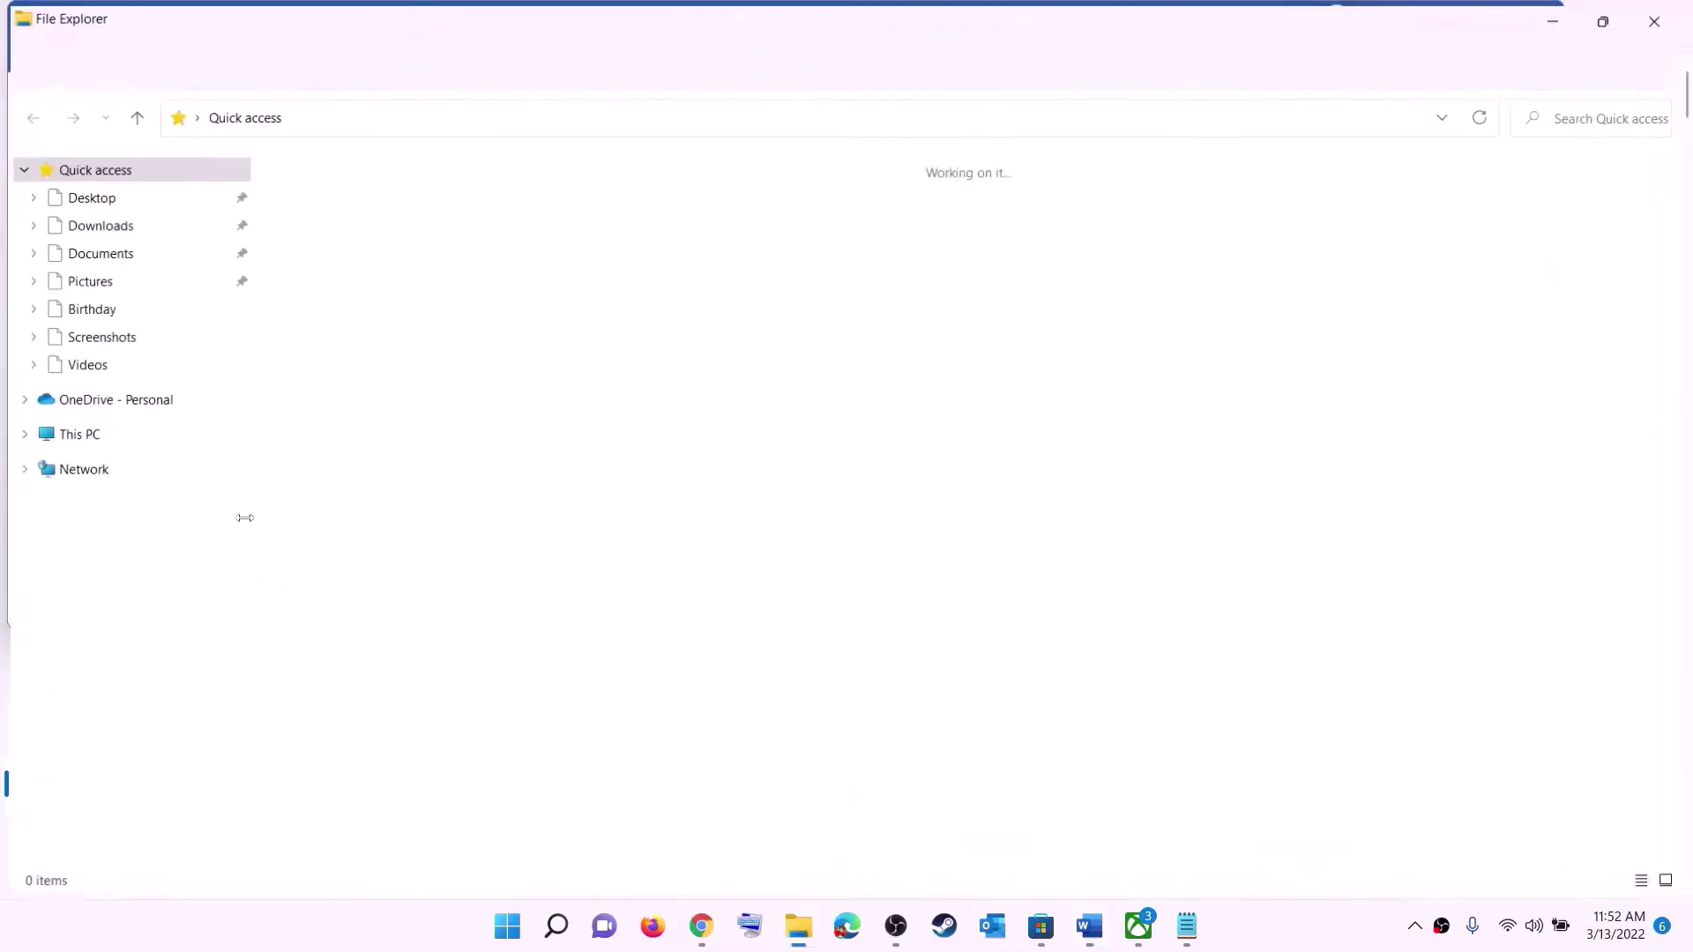
{"action": "left_click", "coordinate": [85, 437]}
{"action": "double_click", "coordinate": [388, 369]}
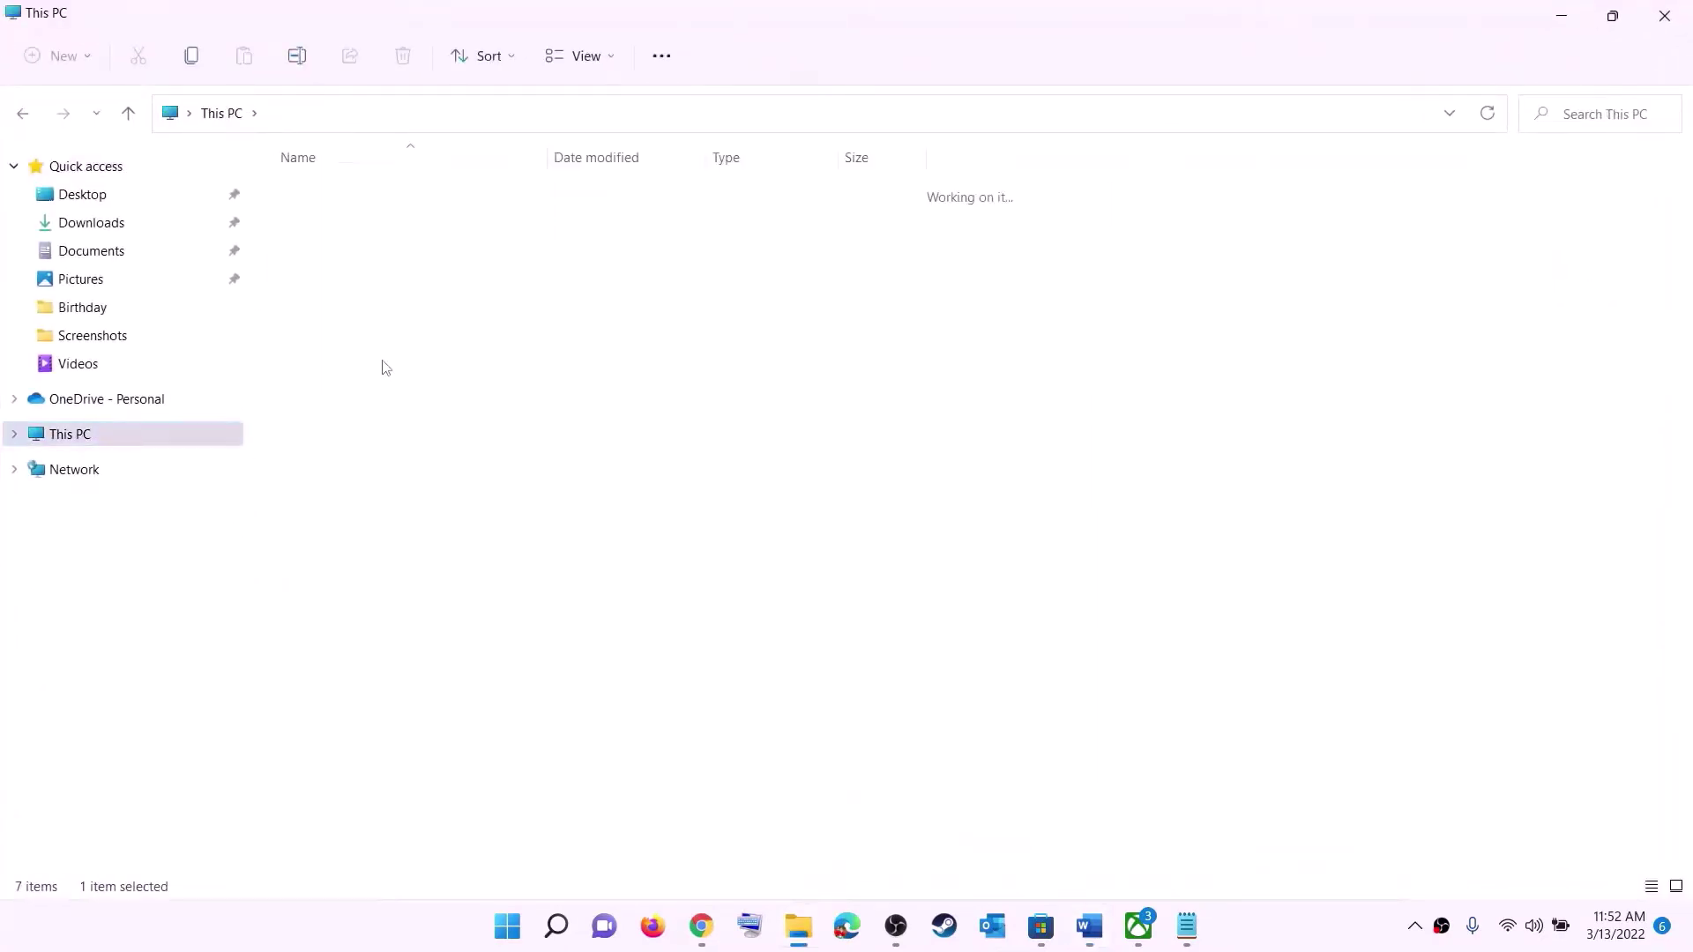
{"action": "scroll", "coordinate": [436, 540], "scroll_direction": "down", "scroll_amount": 4}
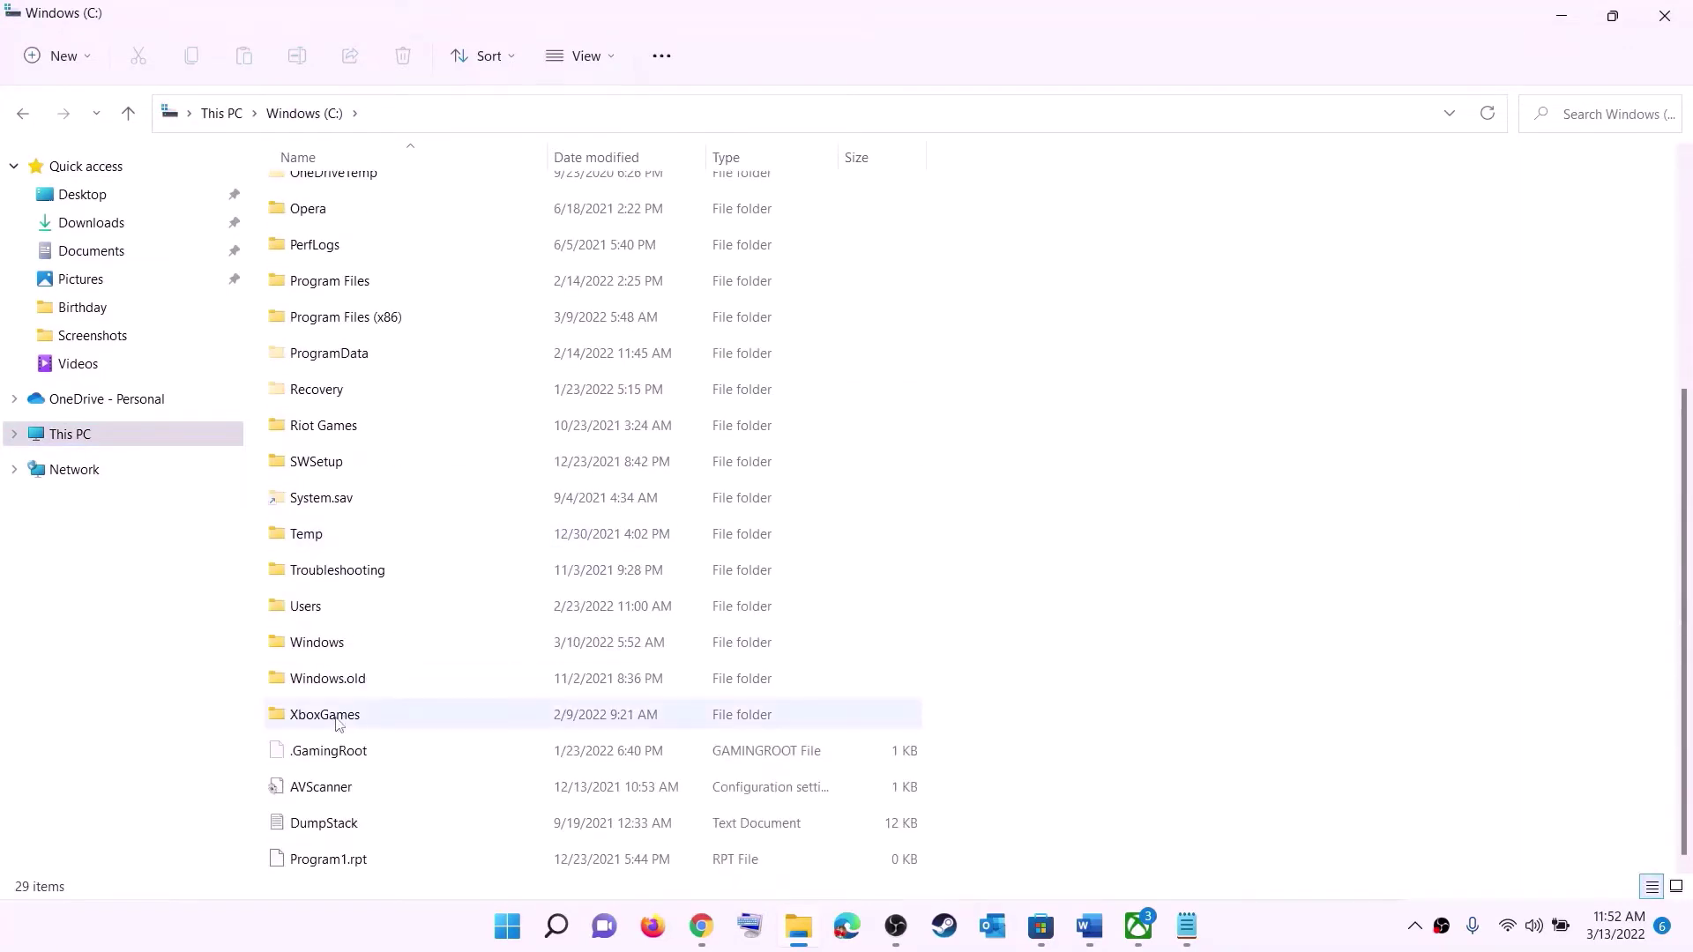
{"action": "left_click", "coordinate": [396, 611]}
{"action": "double_click", "coordinate": [364, 612]}
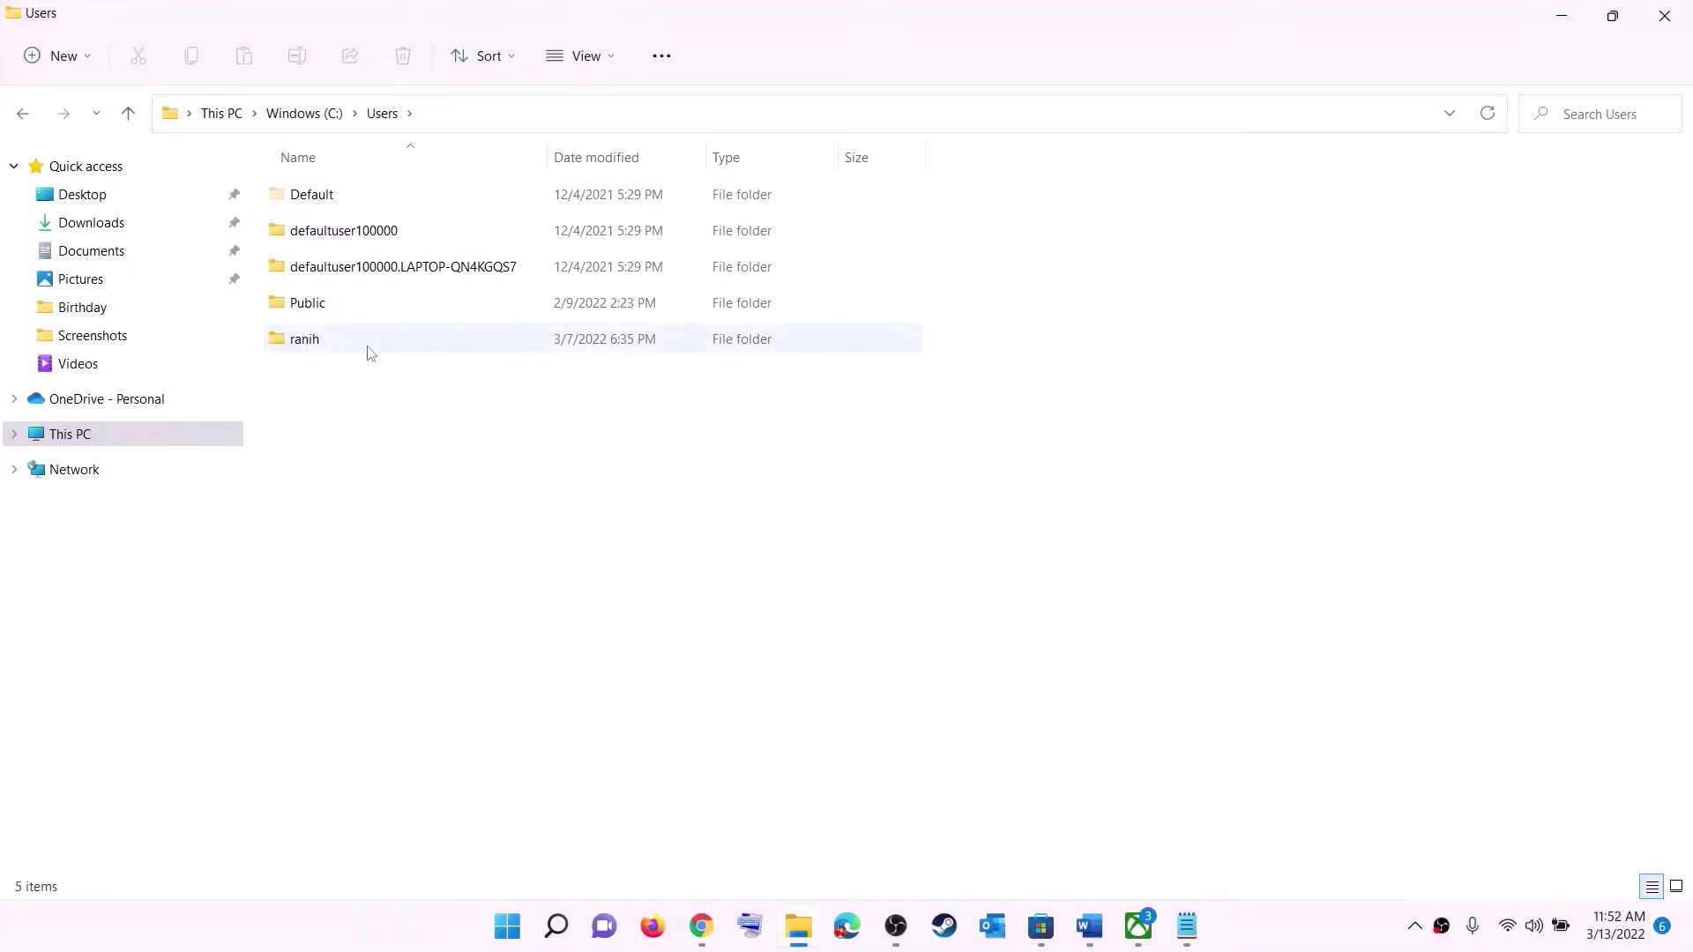
{"action": "double_click", "coordinate": [321, 352]}
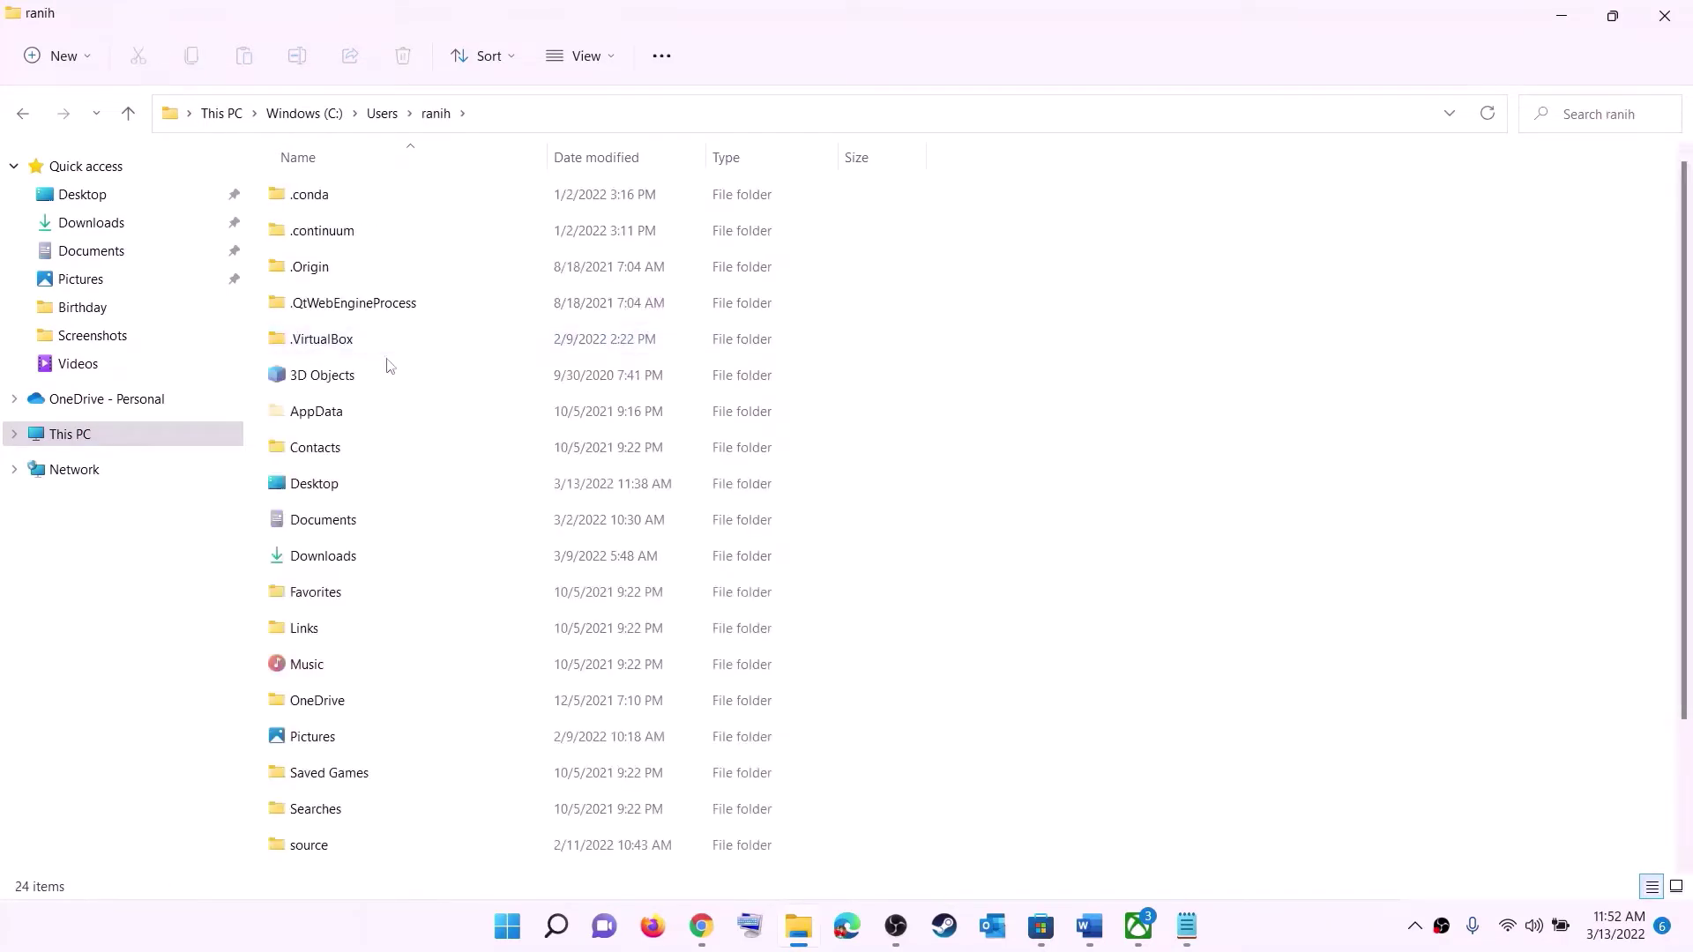
- Turn on Hidden items in File Explorer's view options so AppData is shown
{"action": "left_click", "coordinate": [306, 413]}
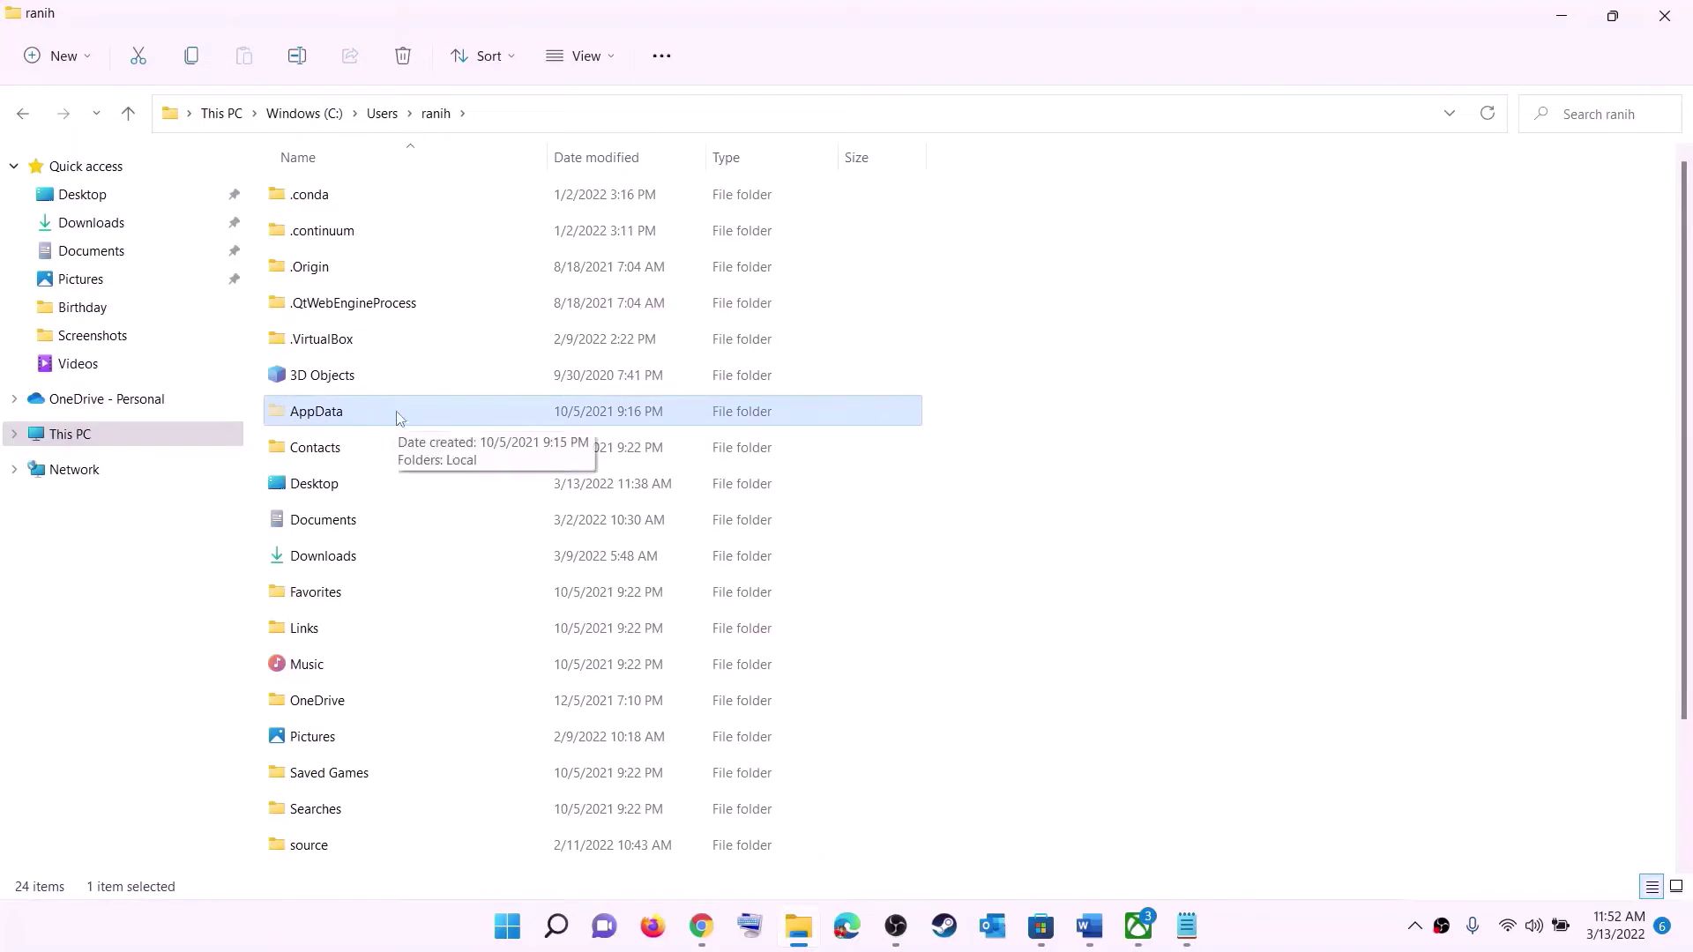
{"action": "left_click", "coordinate": [615, 58]}
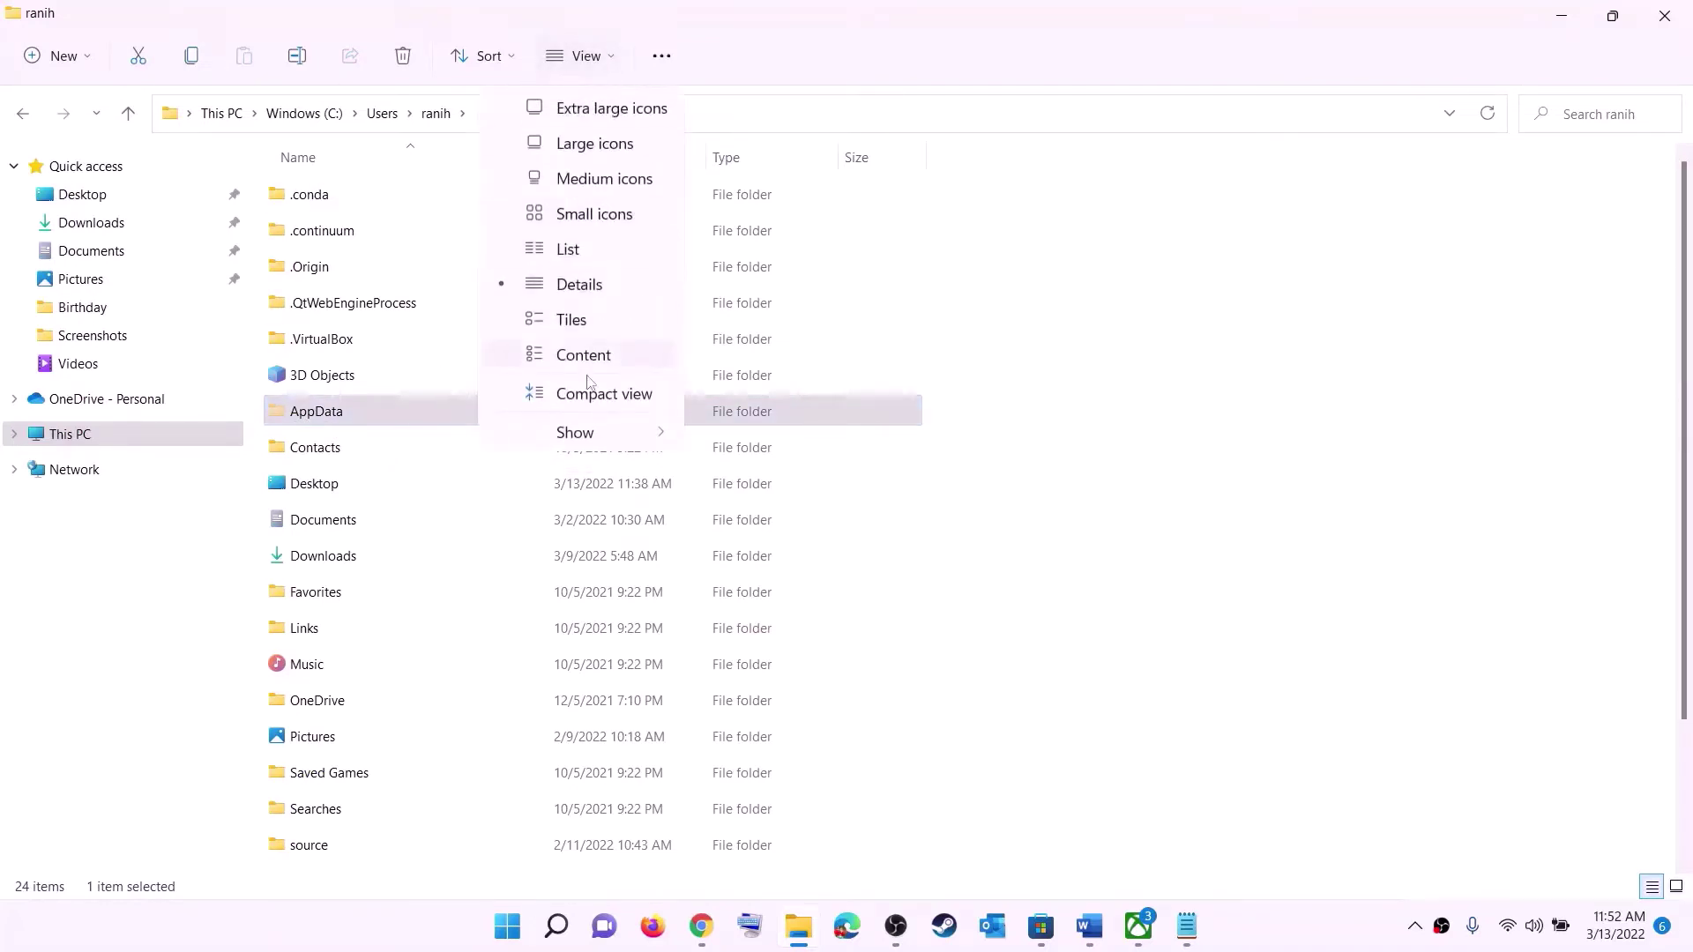
{"action": "mouse_move", "coordinate": [624, 432]}
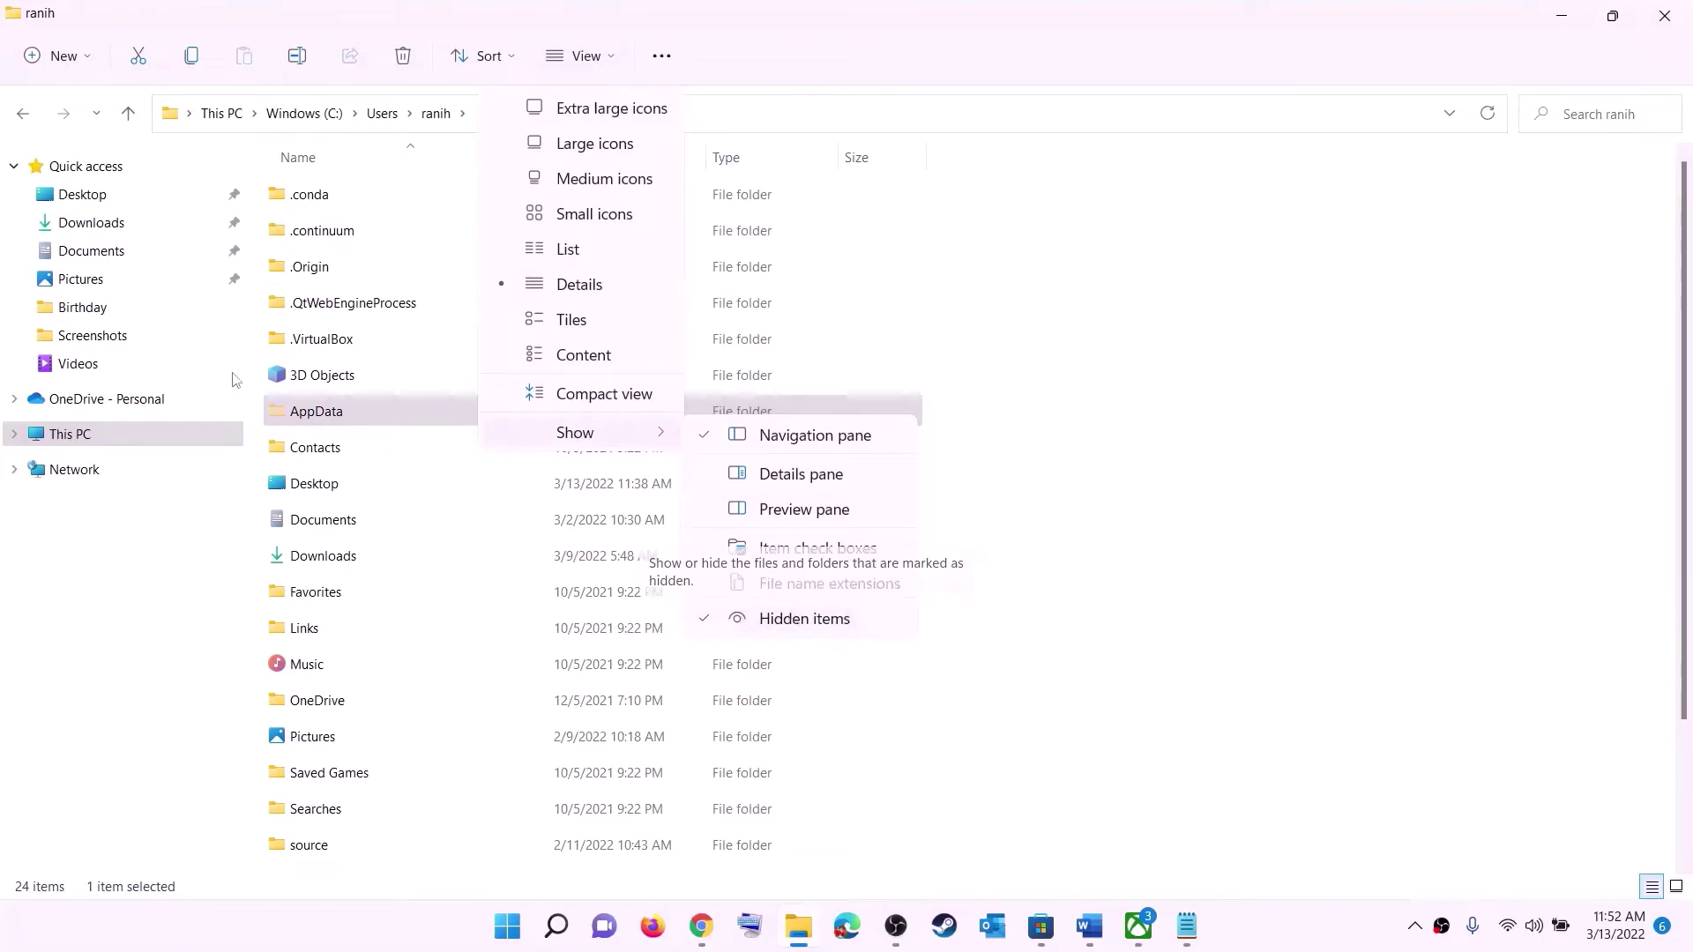
{"action": "left_click", "coordinate": [340, 417]}
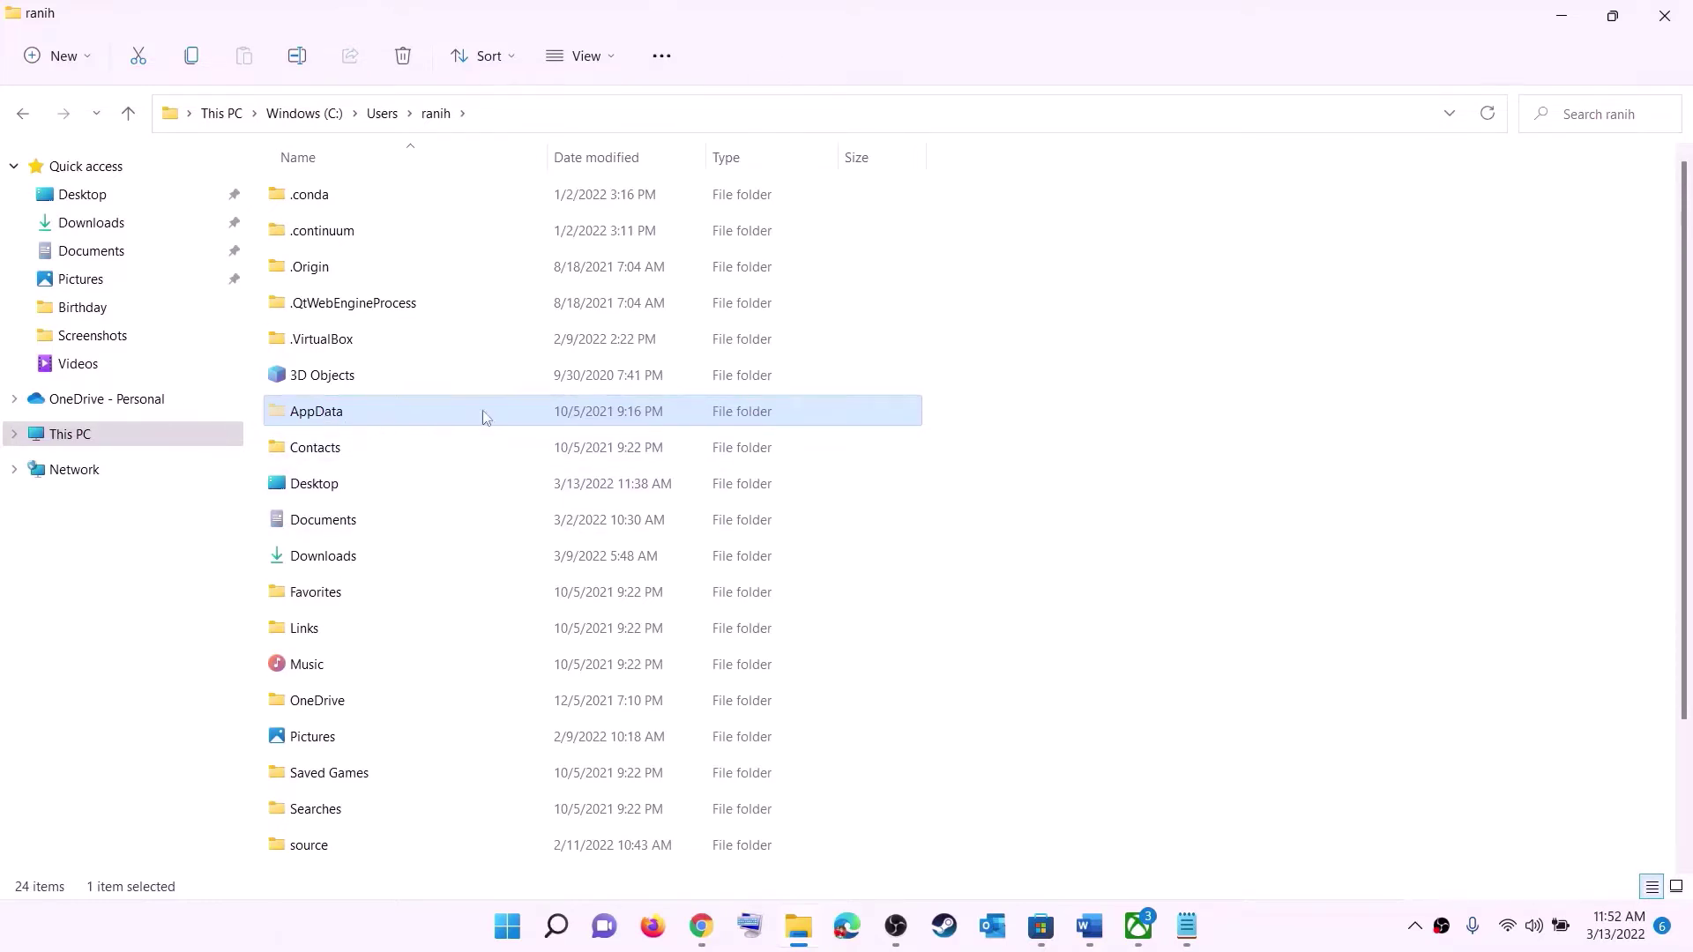
- Navigate into AppData > Local > Packages and scroll through the package folders
{"action": "left_click", "coordinate": [375, 419]}
{"action": "double_click", "coordinate": [386, 420]}
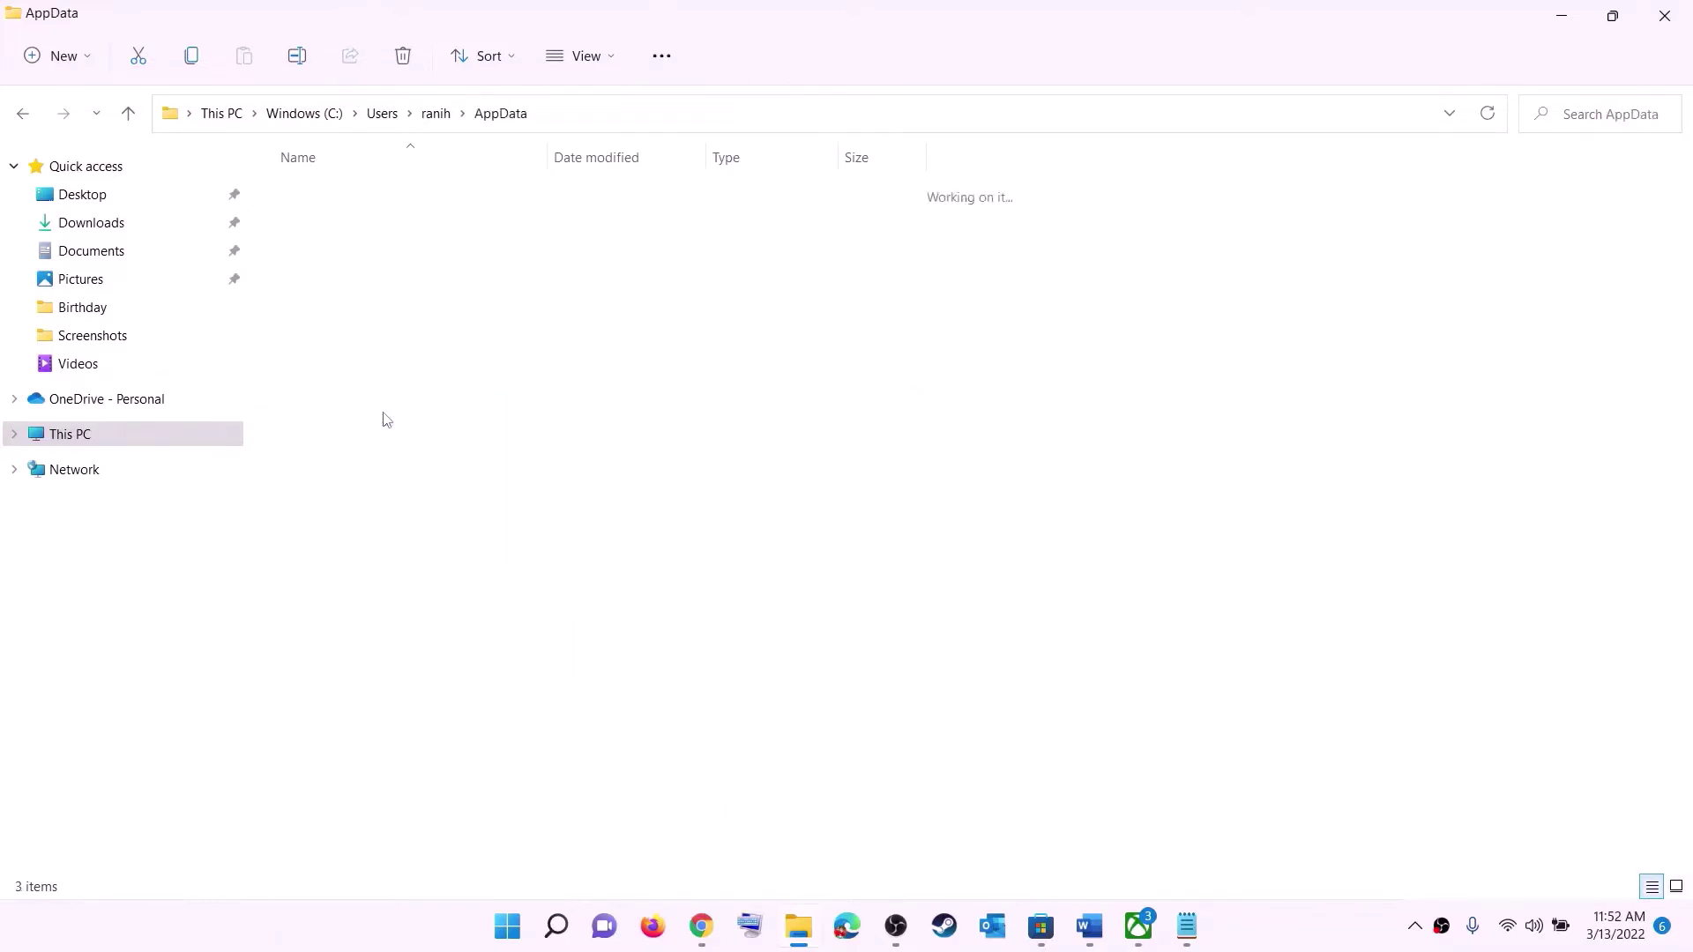
{"action": "left_click", "coordinate": [324, 195]}
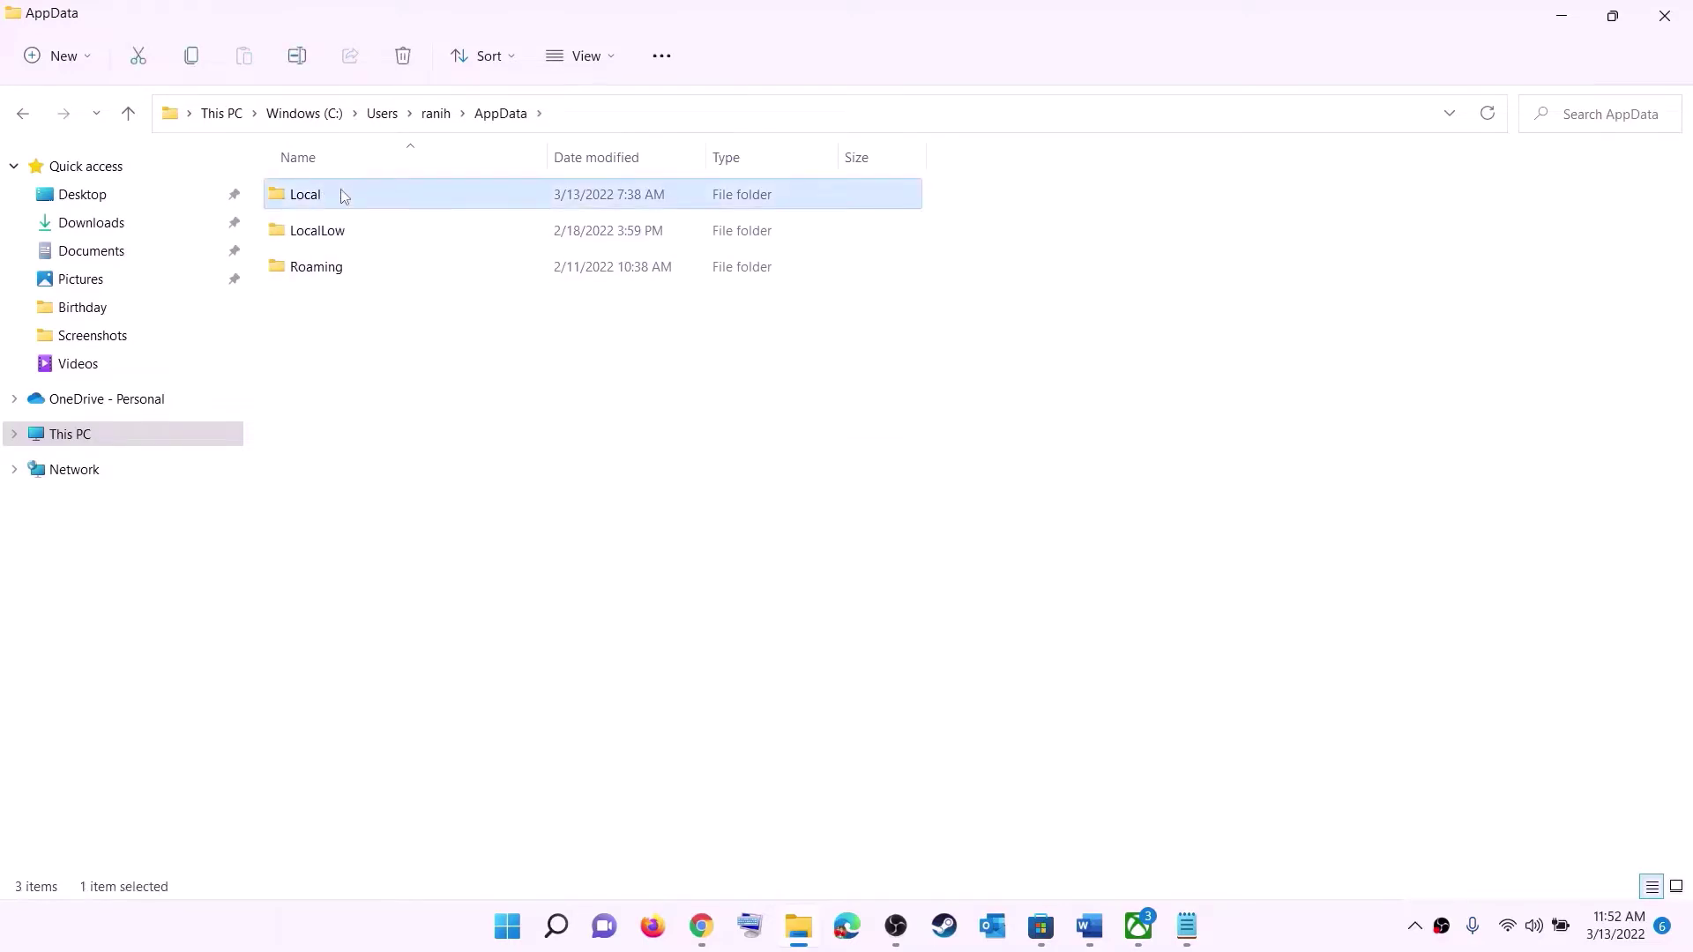
{"action": "double_click", "coordinate": [344, 196]}
{"action": "key", "text": "p"}
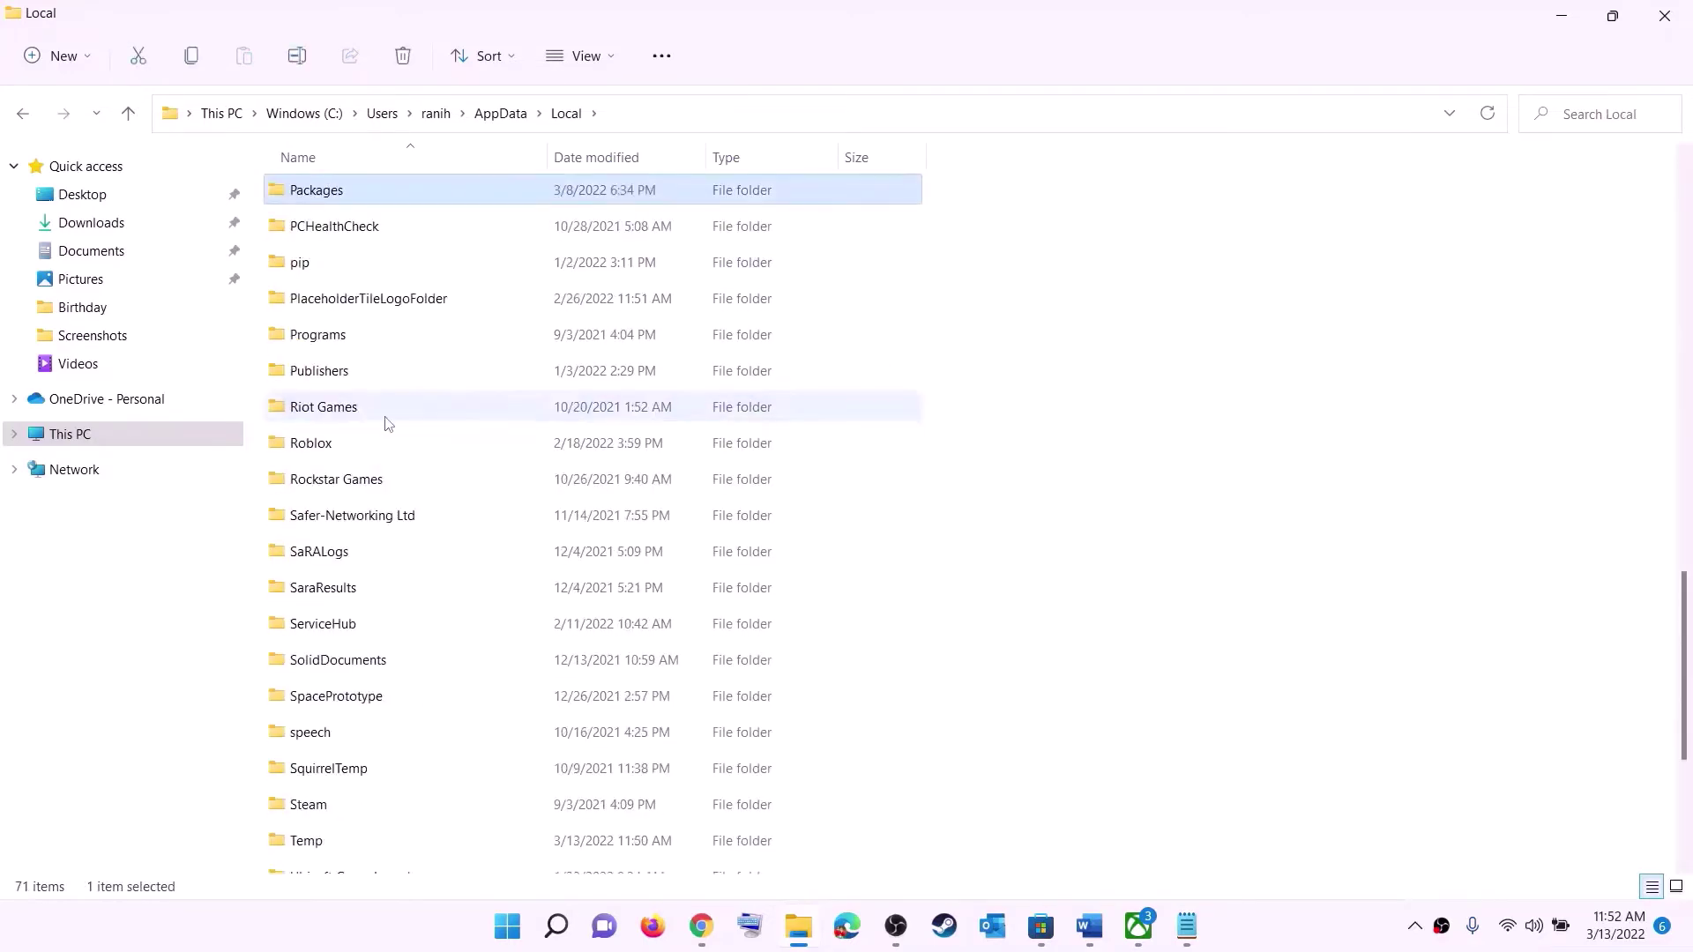
{"action": "left_click", "coordinate": [357, 194]}
{"action": "double_click", "coordinate": [393, 187]}
{"action": "scroll", "coordinate": [500, 572], "scroll_direction": "down", "scroll_amount": 20}
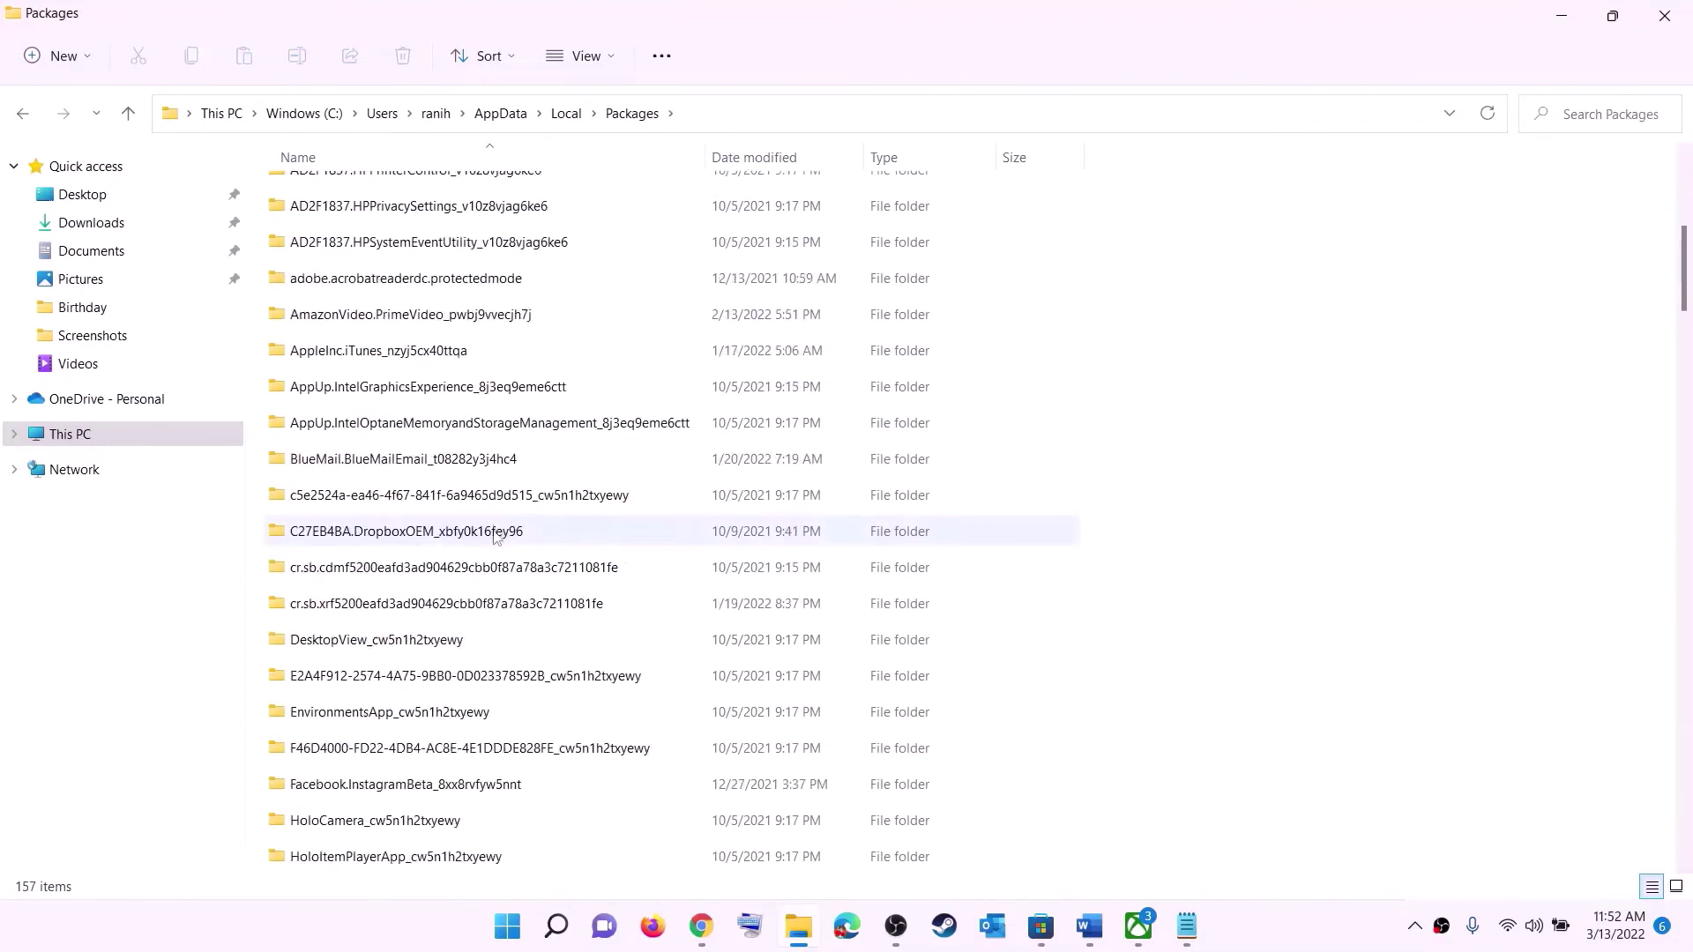
{"action": "scroll", "coordinate": [500, 573], "scroll_direction": "down", "scroll_amount": 15}
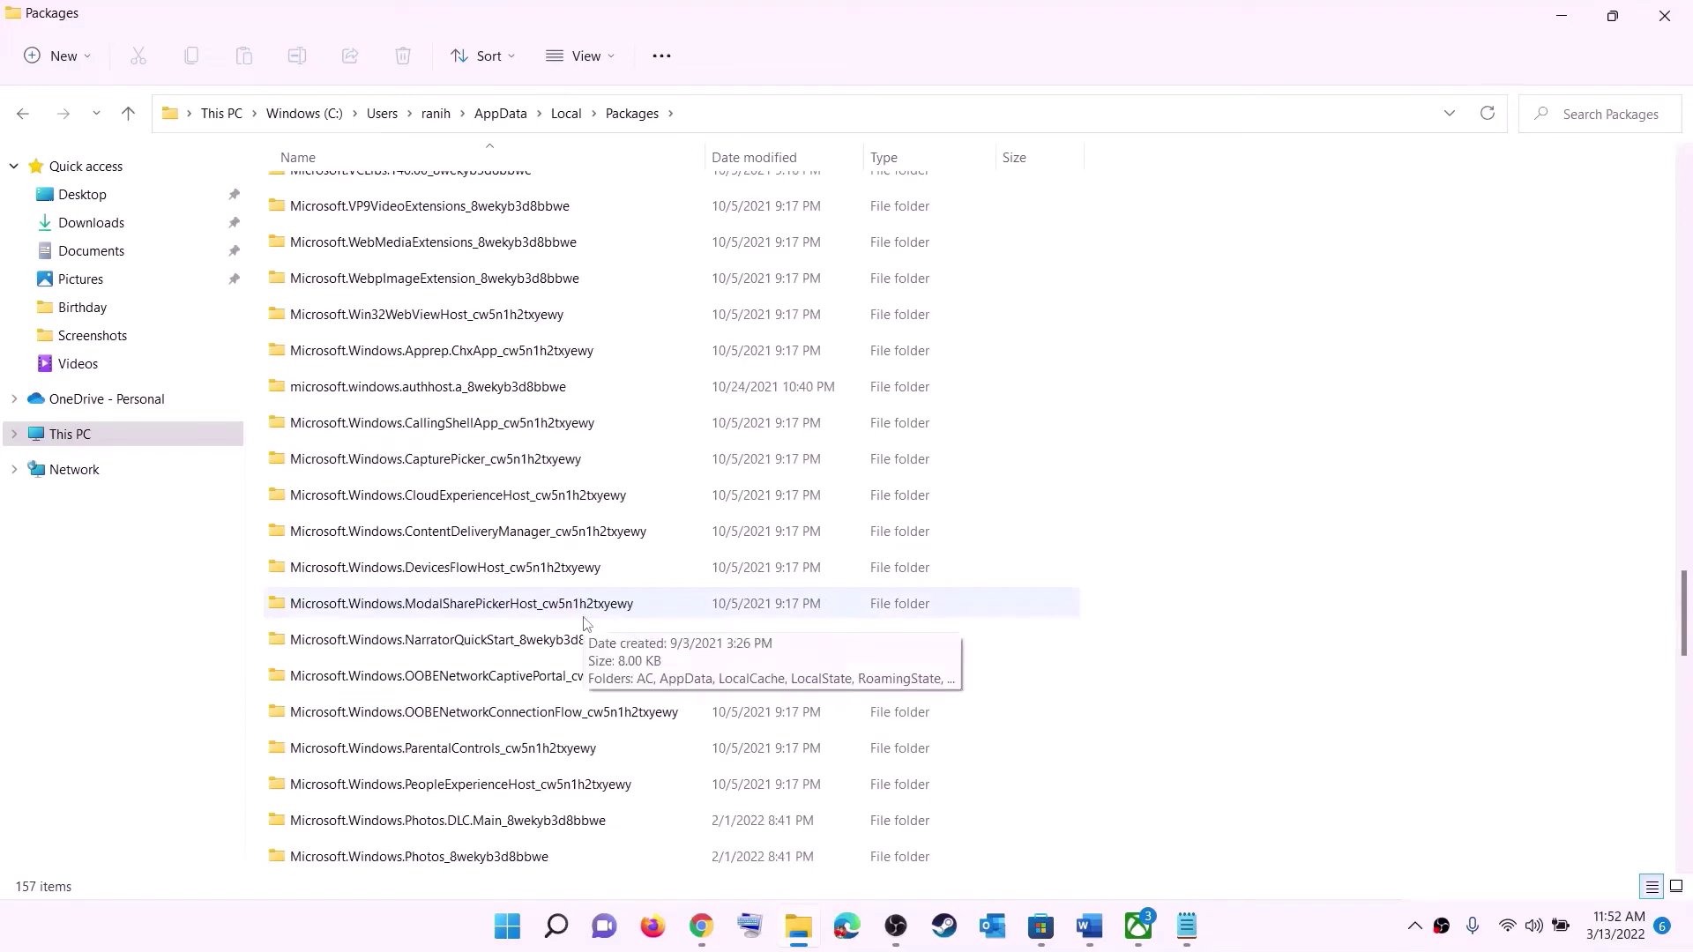
{"action": "scroll", "coordinate": [588, 622], "scroll_direction": "down", "scroll_amount": 6}
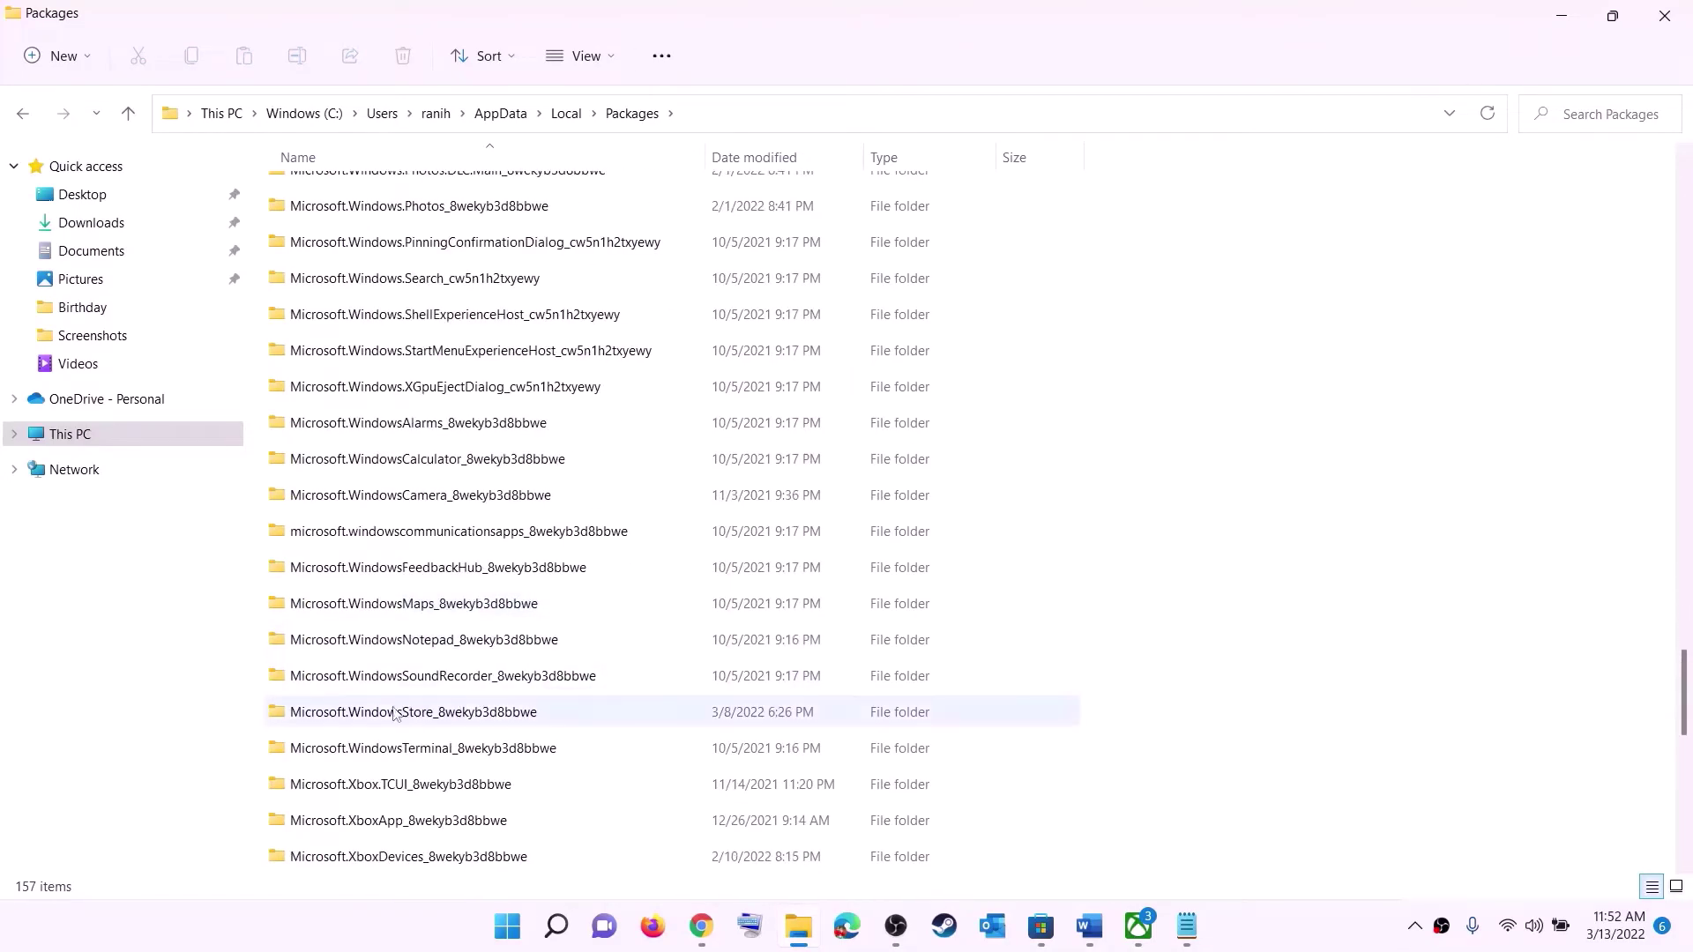
- Open Microsoft.WindowsStore_8wekyb3d8bbwe and delete its LocalCache folder
{"action": "left_click", "coordinate": [377, 715]}
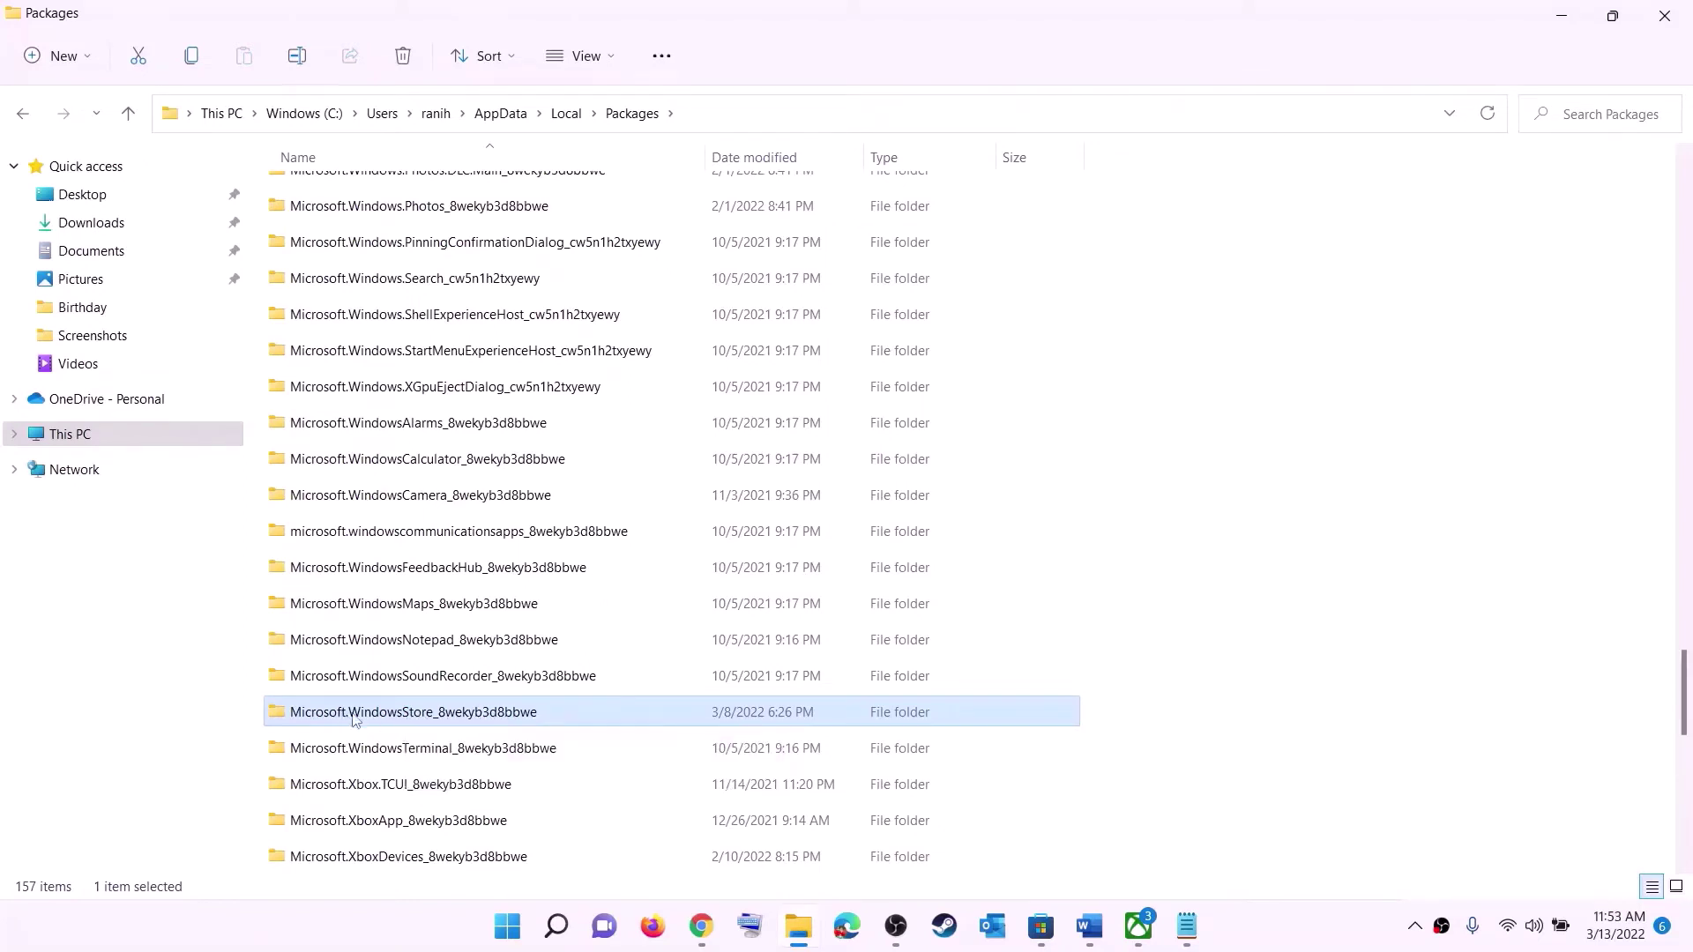
{"action": "left_click", "coordinate": [479, 717]}
{"action": "key", "text": "Escape"}
{"action": "left_click", "coordinate": [543, 716]}
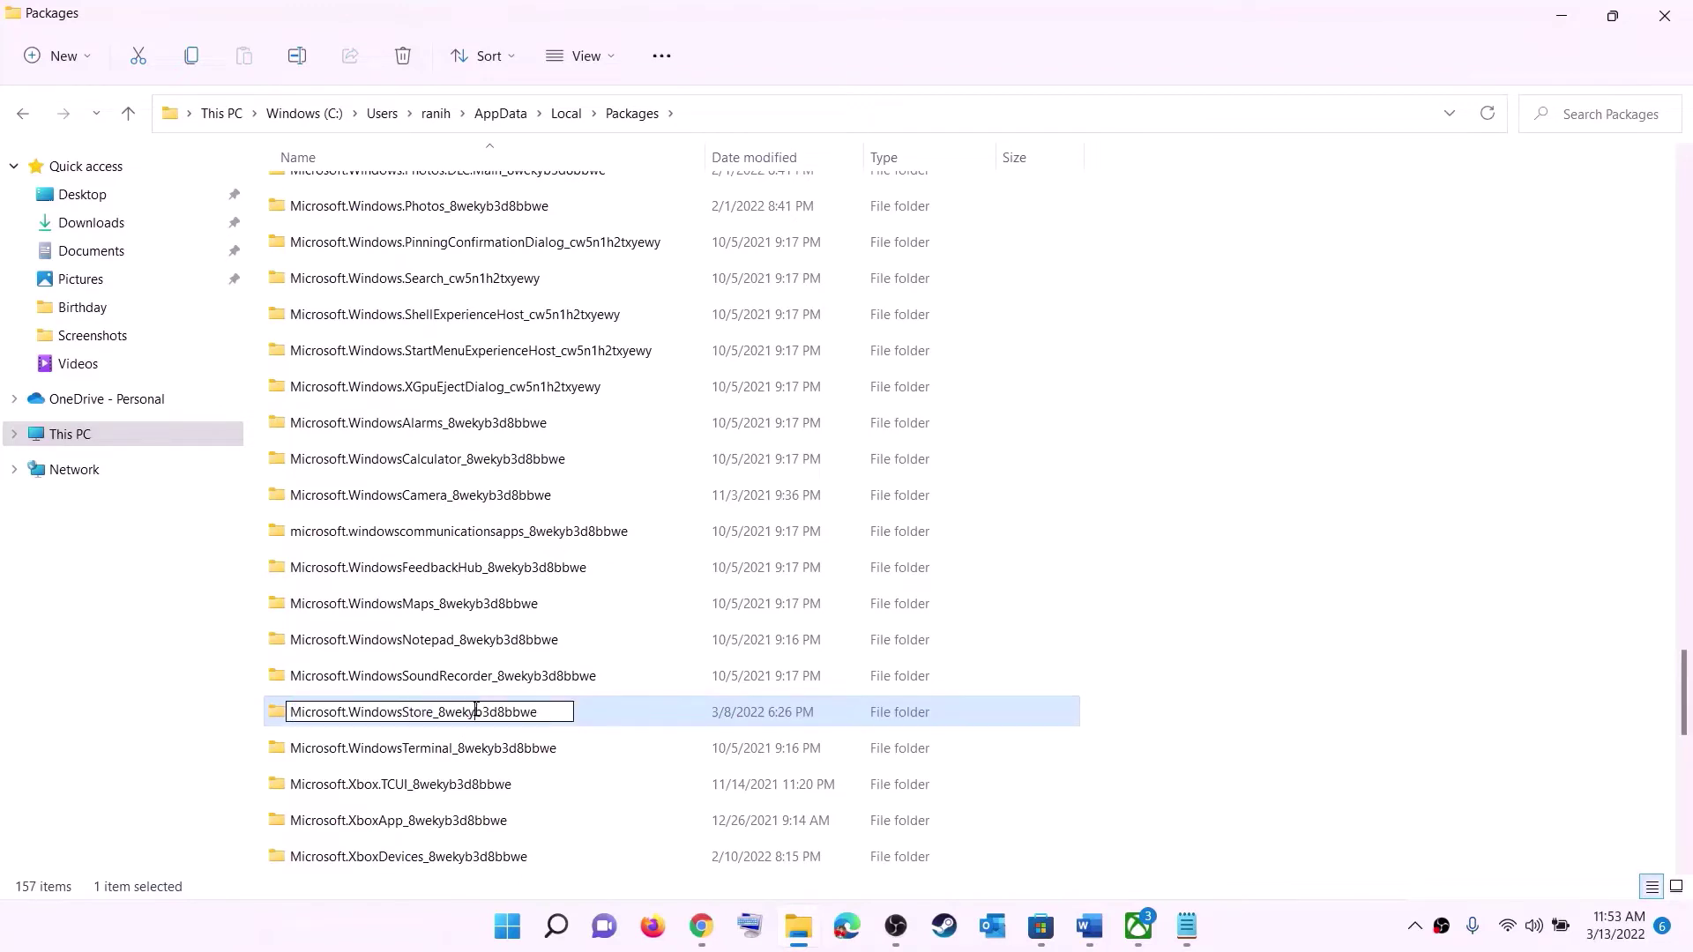
{"action": "key", "text": "Escape"}
{"action": "double_click", "coordinate": [602, 721]}
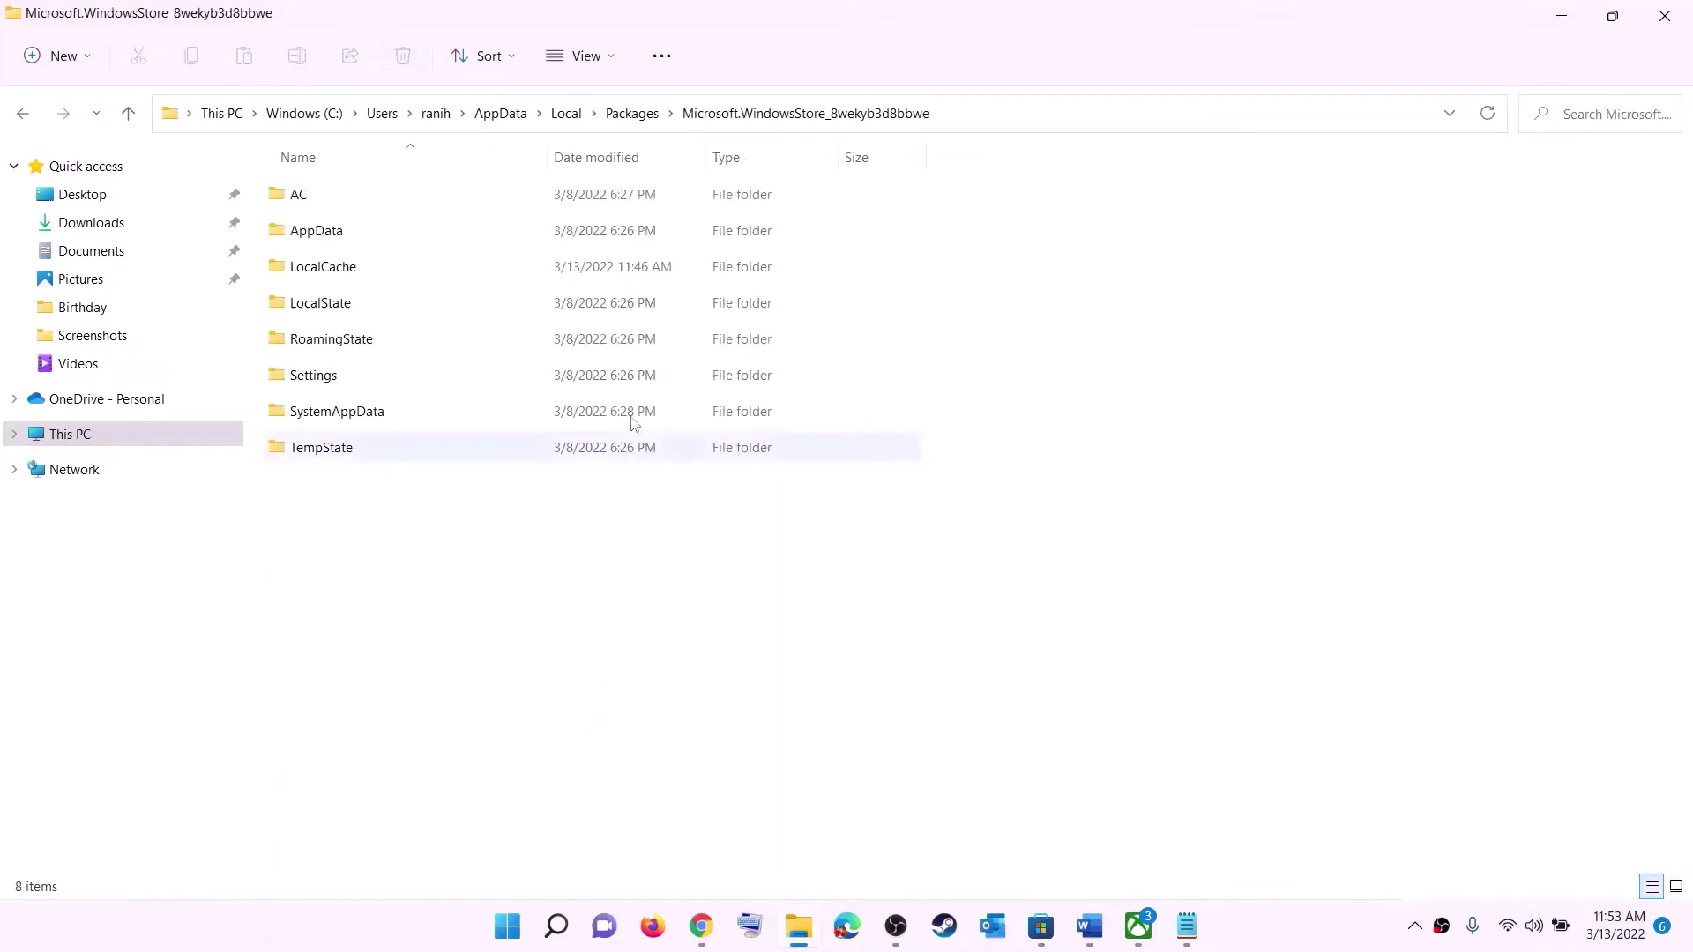
{"action": "left_click", "coordinate": [388, 268]}
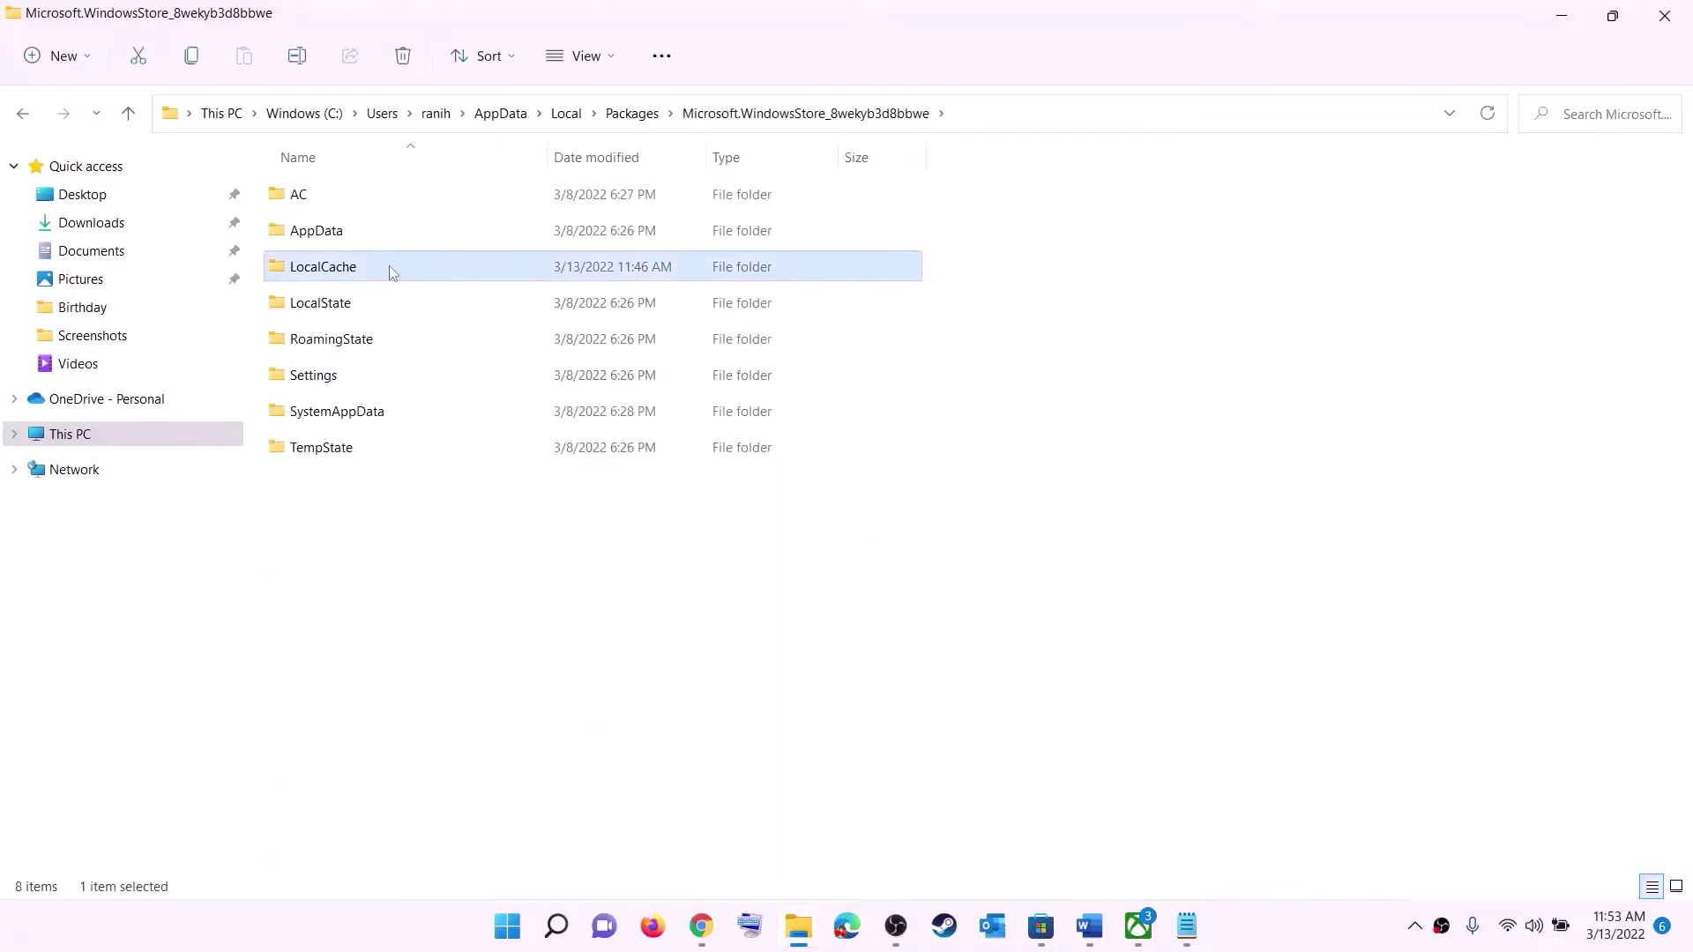
{"action": "right_click", "coordinate": [347, 279]}
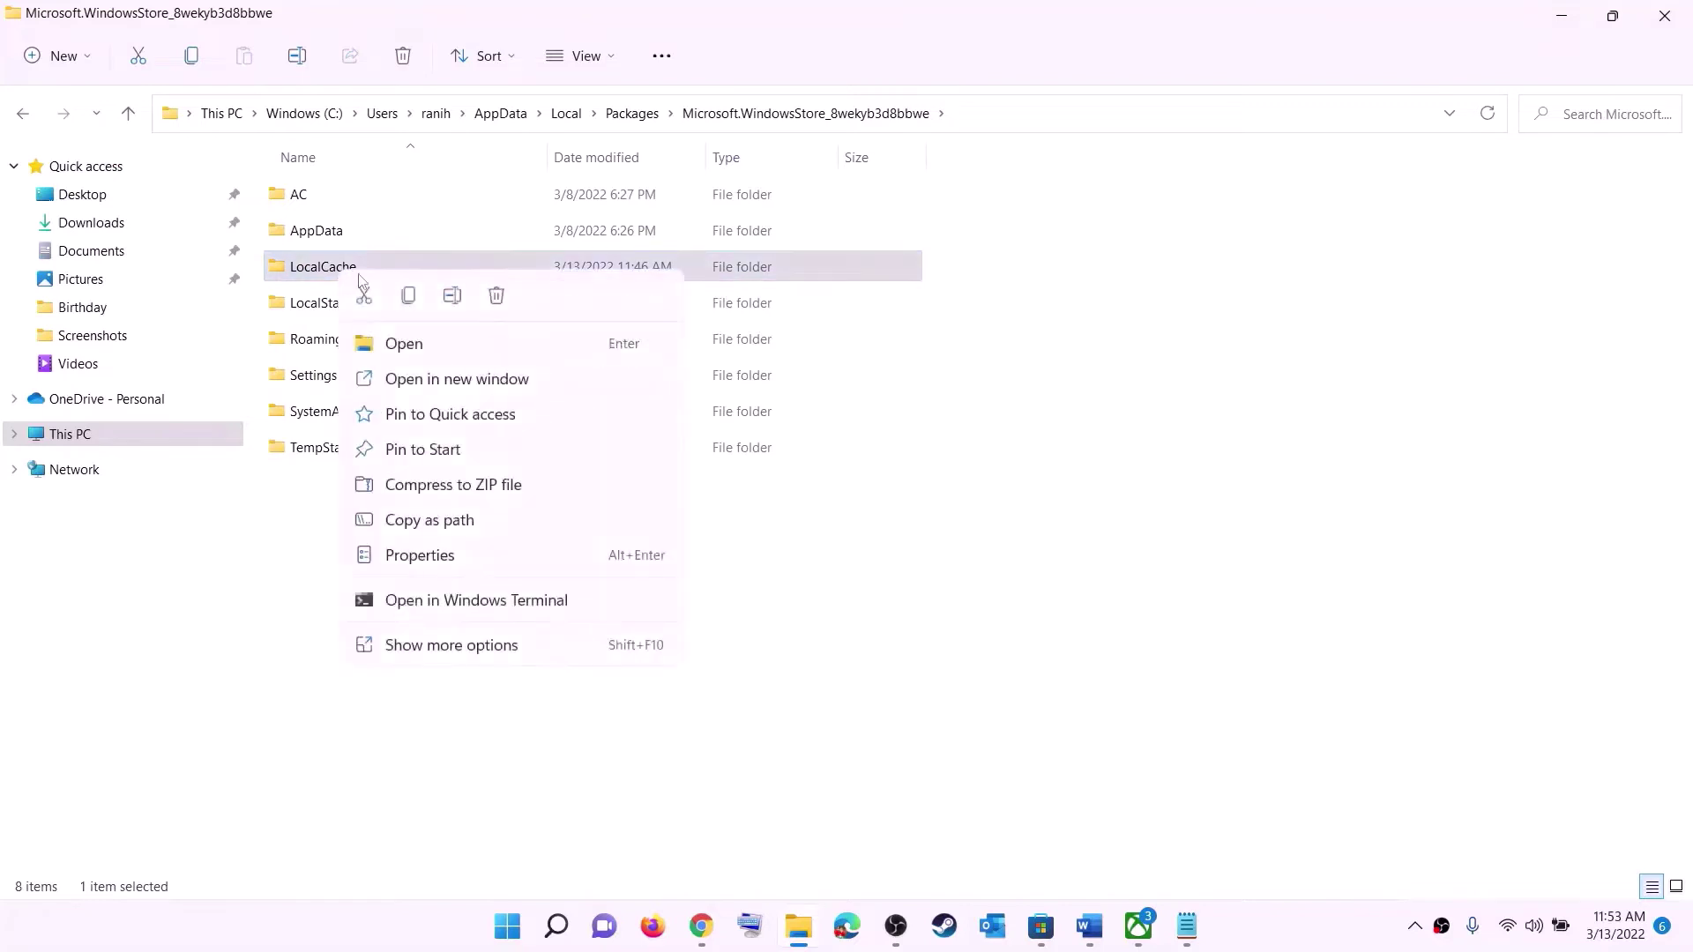
{"action": "left_click", "coordinate": [498, 296]}
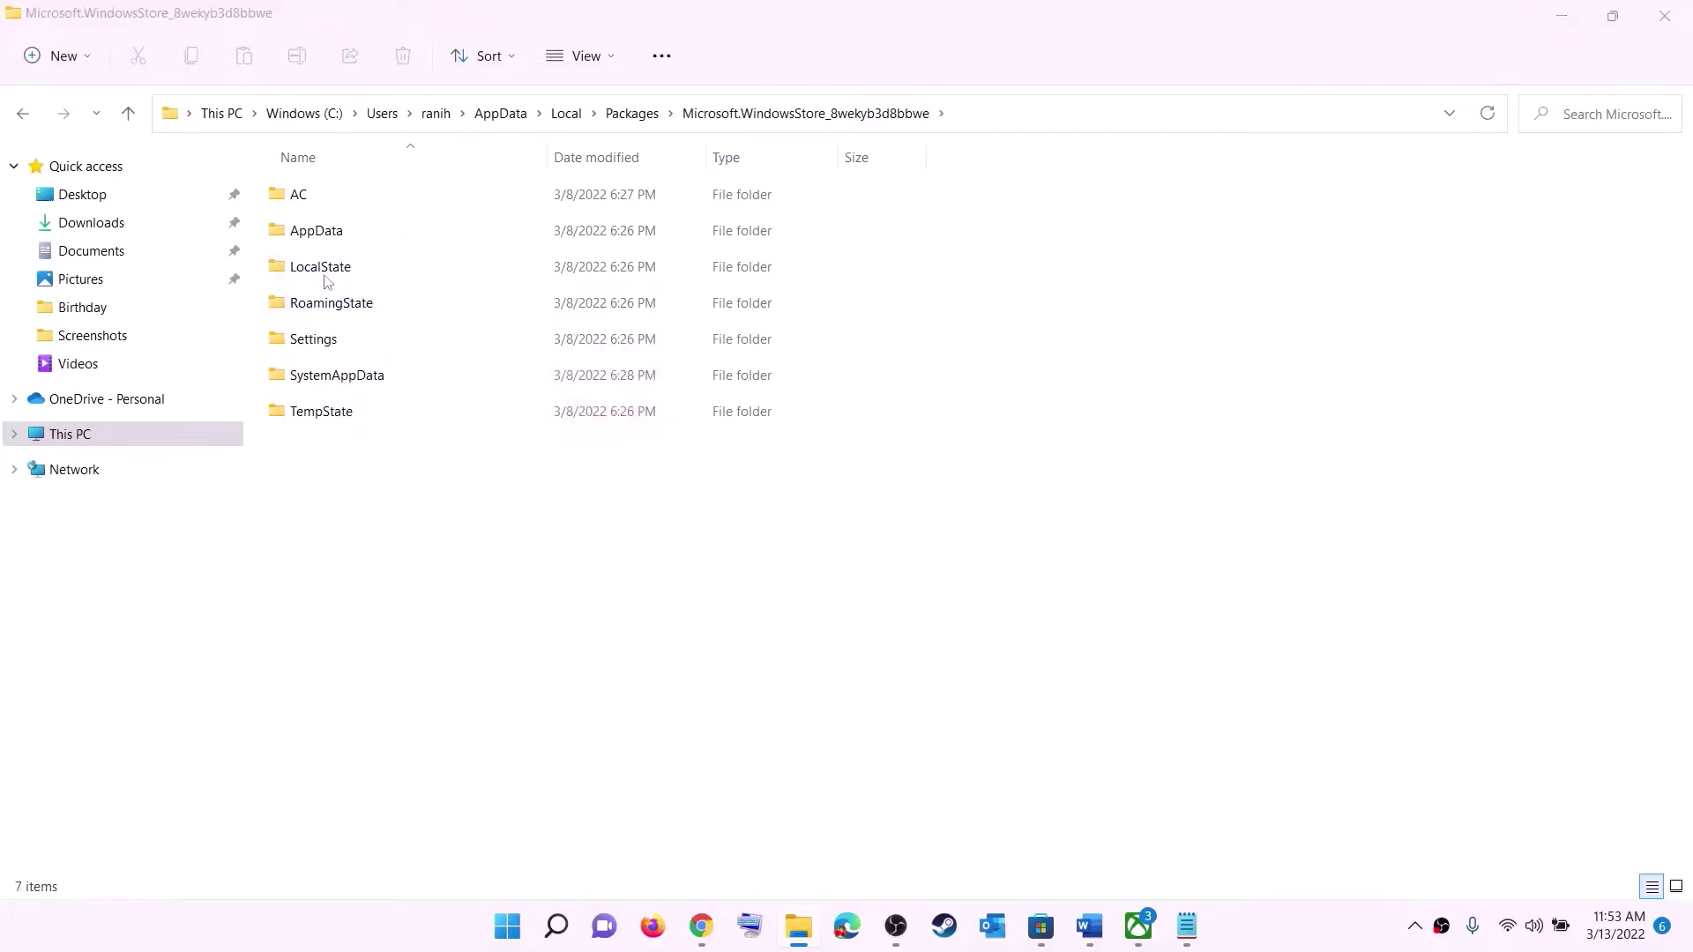
- Highlight the reset Xbox App/Store part of Step 5 in the Word notes
{"action": "left_click", "coordinate": [524, 928]}
{"action": "left_click", "coordinate": [1119, 849]}
{"action": "left_click", "coordinate": [683, 342]}
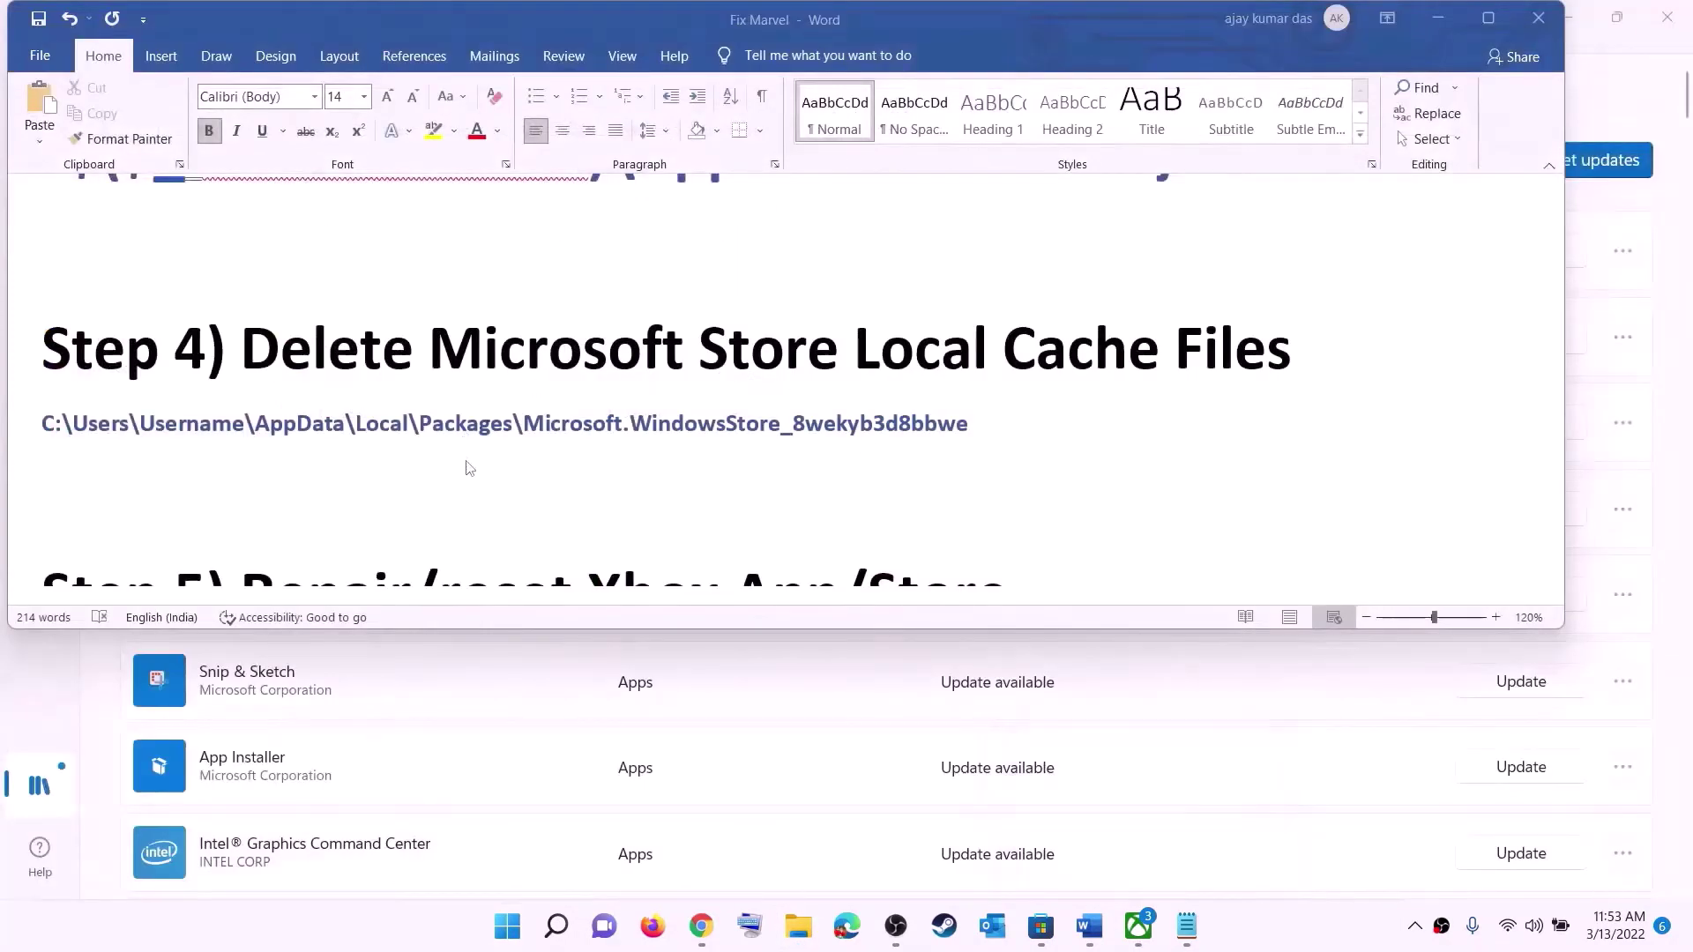
{"action": "scroll", "coordinate": [476, 465], "scroll_direction": "down", "scroll_amount": 5}
{"action": "scroll", "coordinate": [526, 456], "scroll_direction": "up", "scroll_amount": 3}
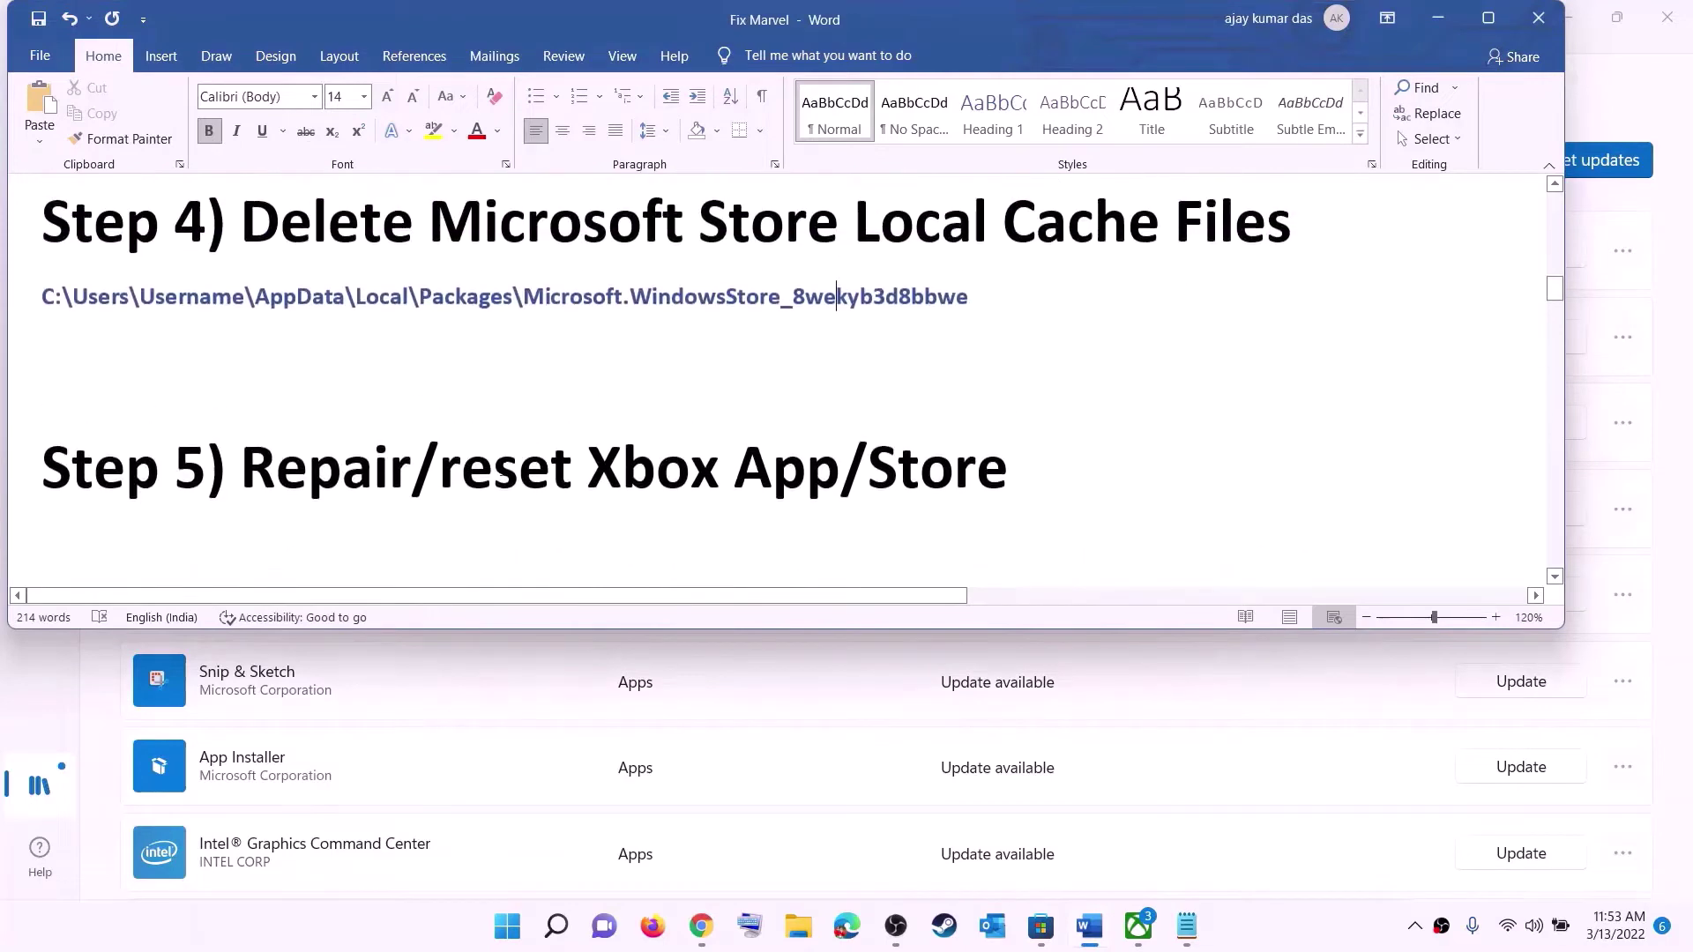
{"action": "left_click_drag", "start_coordinate": [412, 468], "coordinate": [1045, 476]}
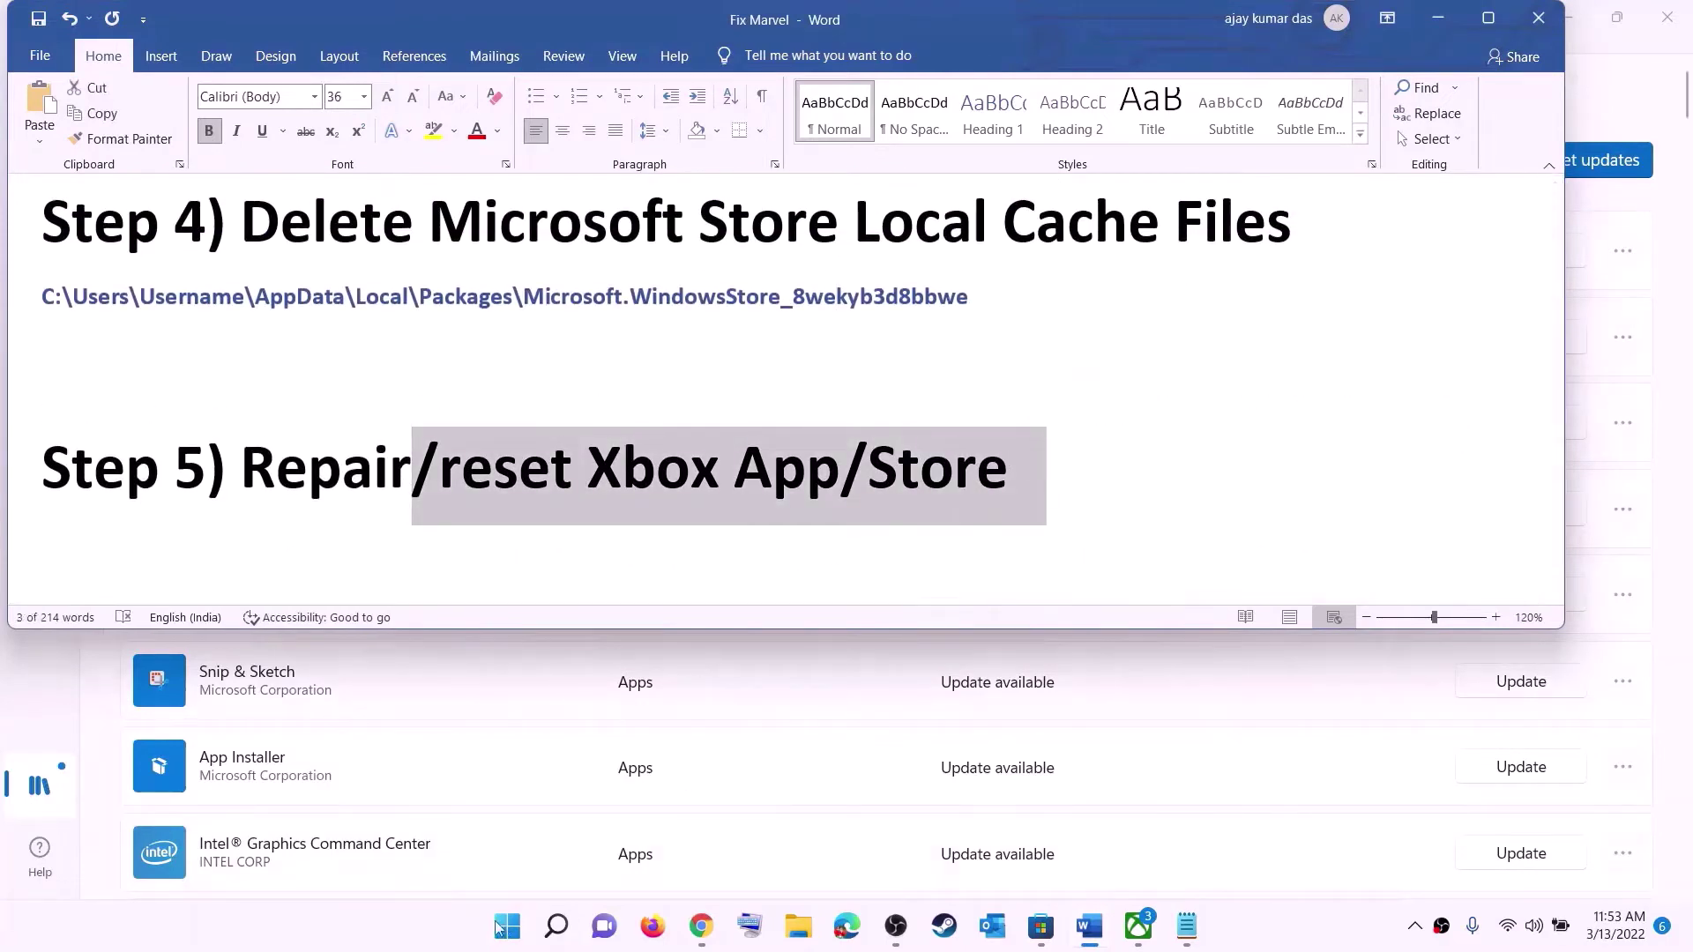
- Repair the Xbox app from its App settings, then reset it and confirm
{"action": "left_click", "coordinate": [506, 928]}
{"action": "type", "text": "xbox"}
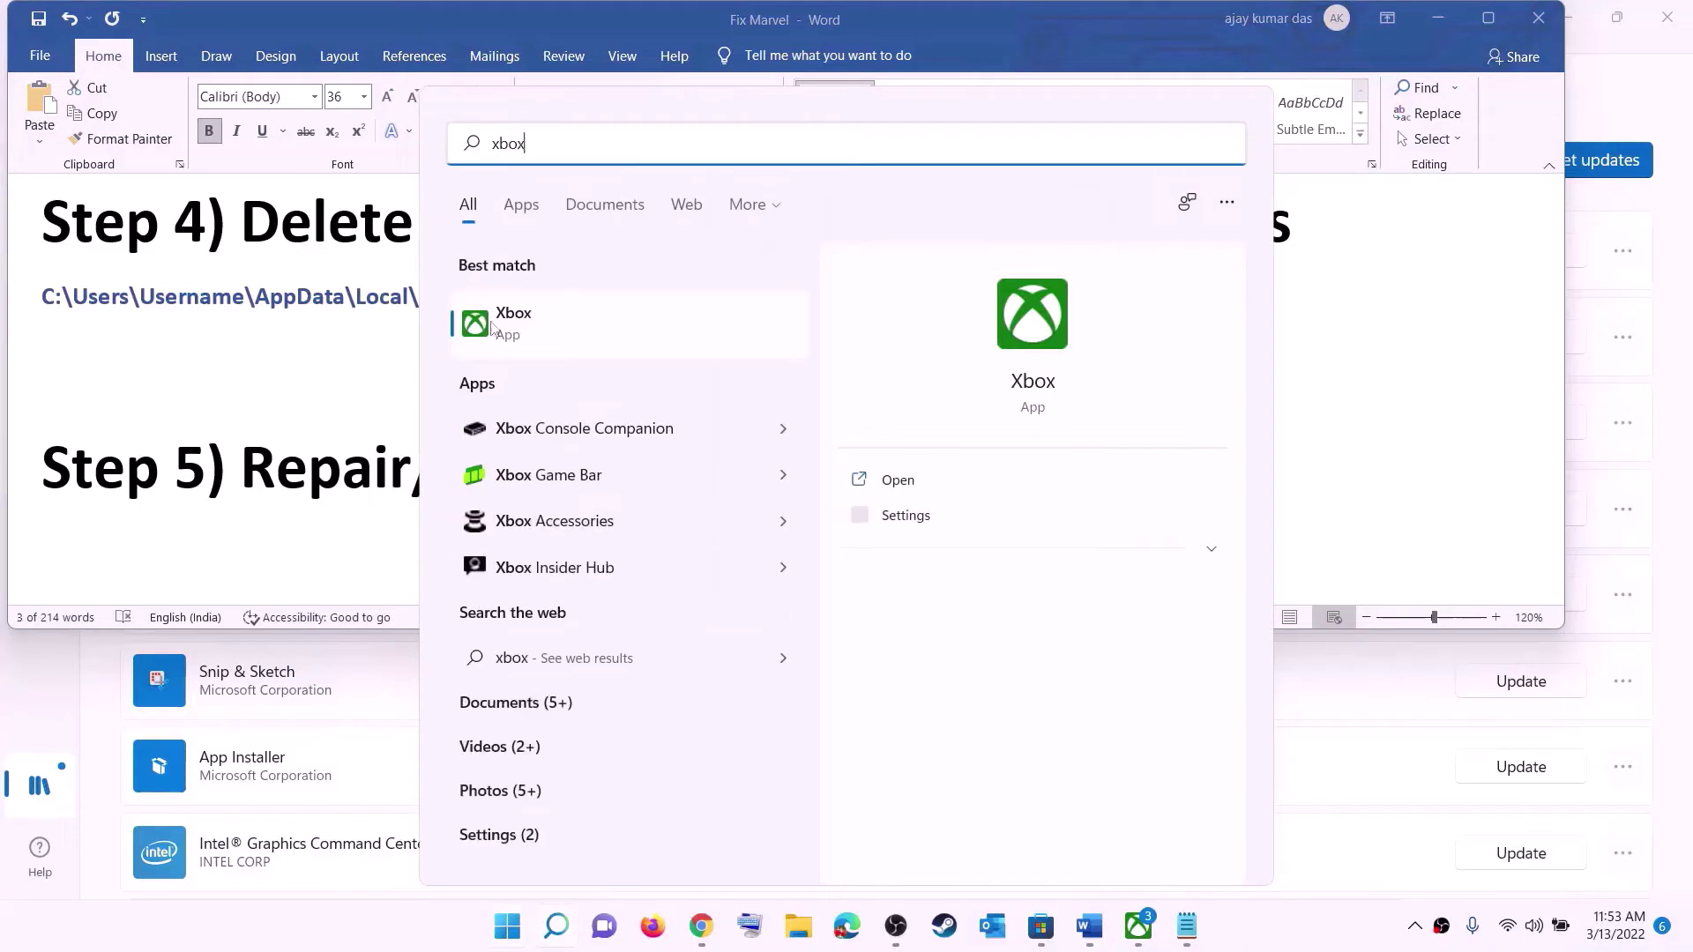
{"action": "right_click", "coordinate": [527, 324]}
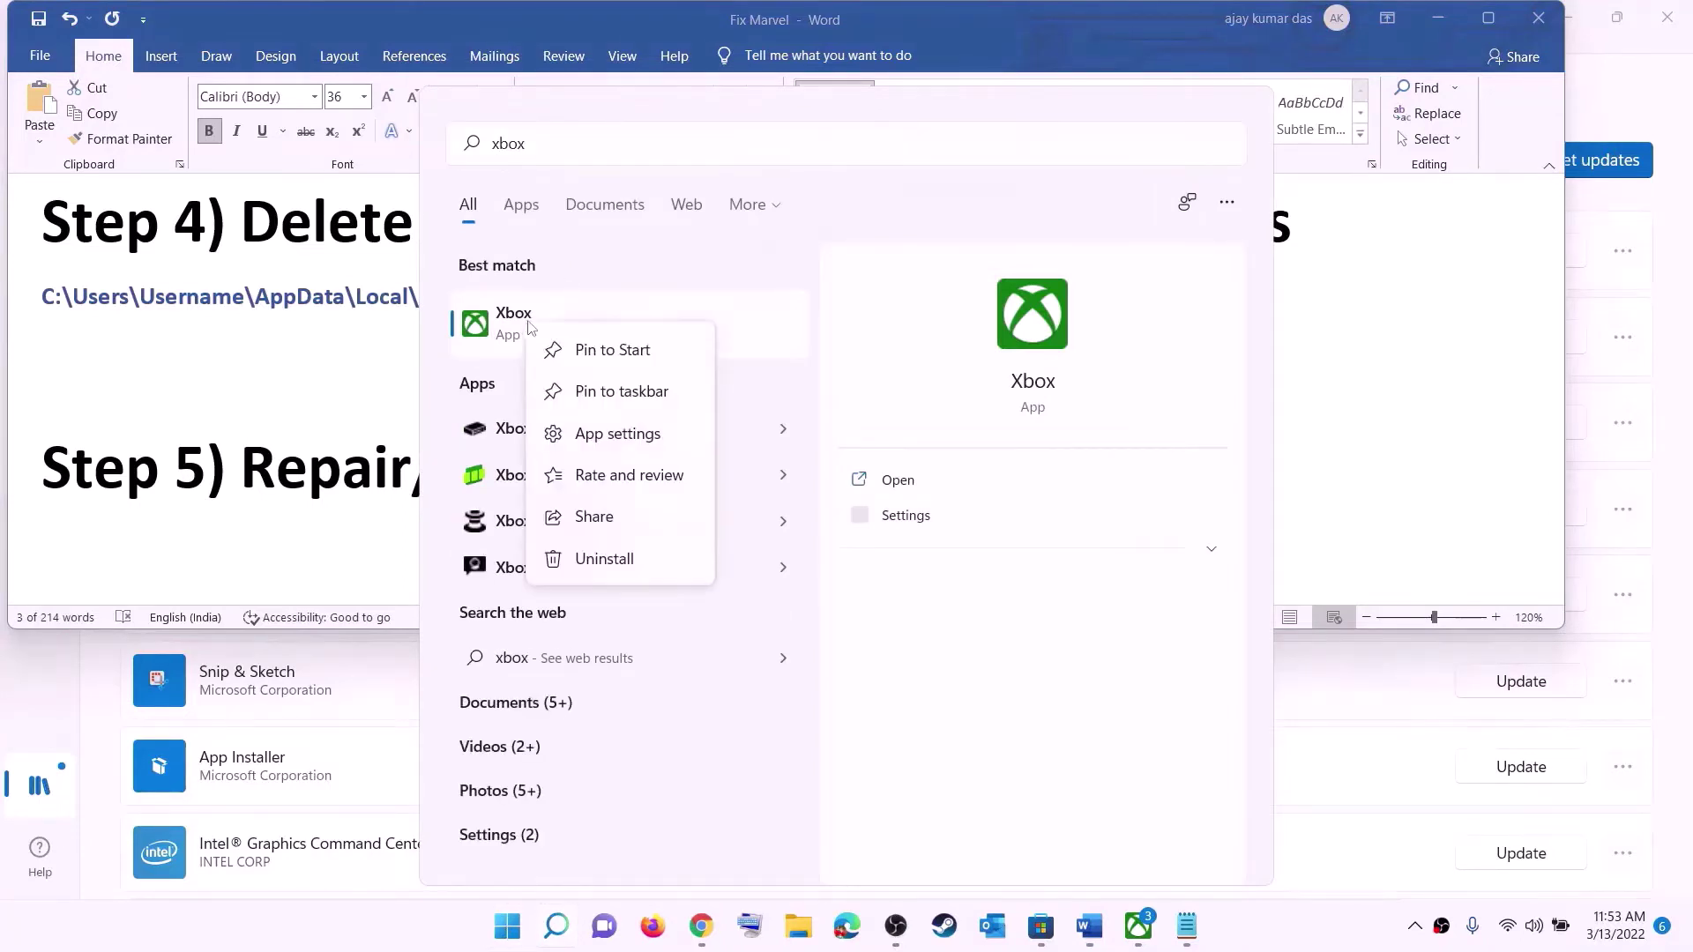
{"action": "left_click", "coordinate": [635, 435]}
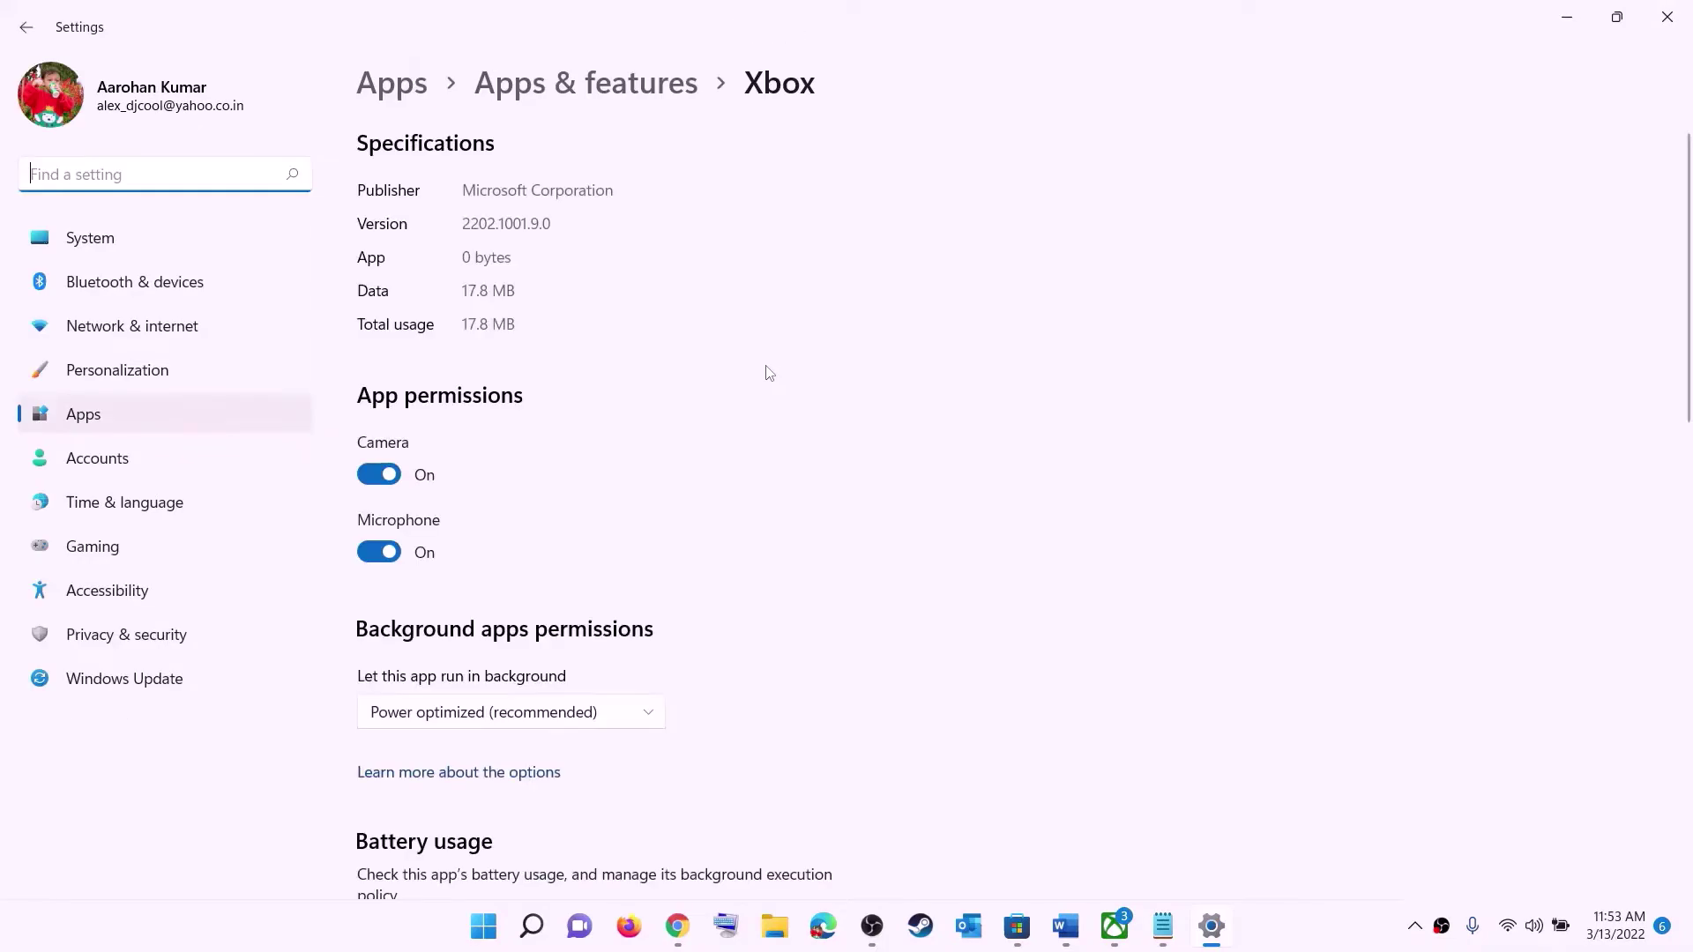
{"action": "scroll", "coordinate": [721, 471], "scroll_direction": "down", "scroll_amount": 12}
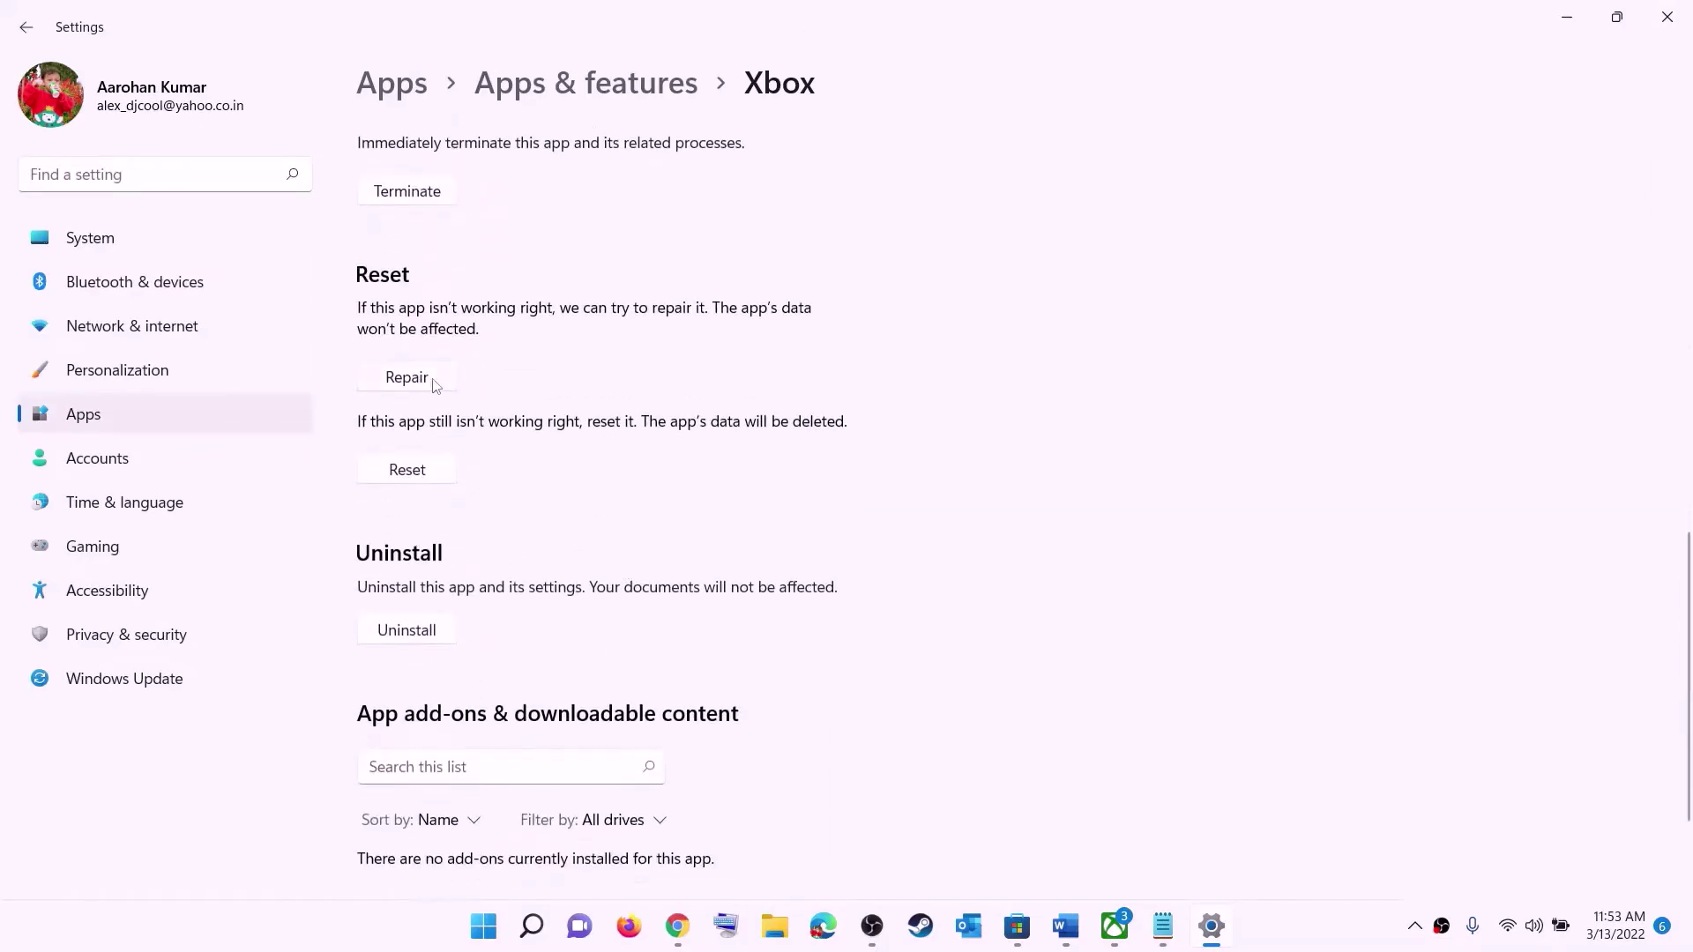
{"action": "left_click", "coordinate": [406, 378]}
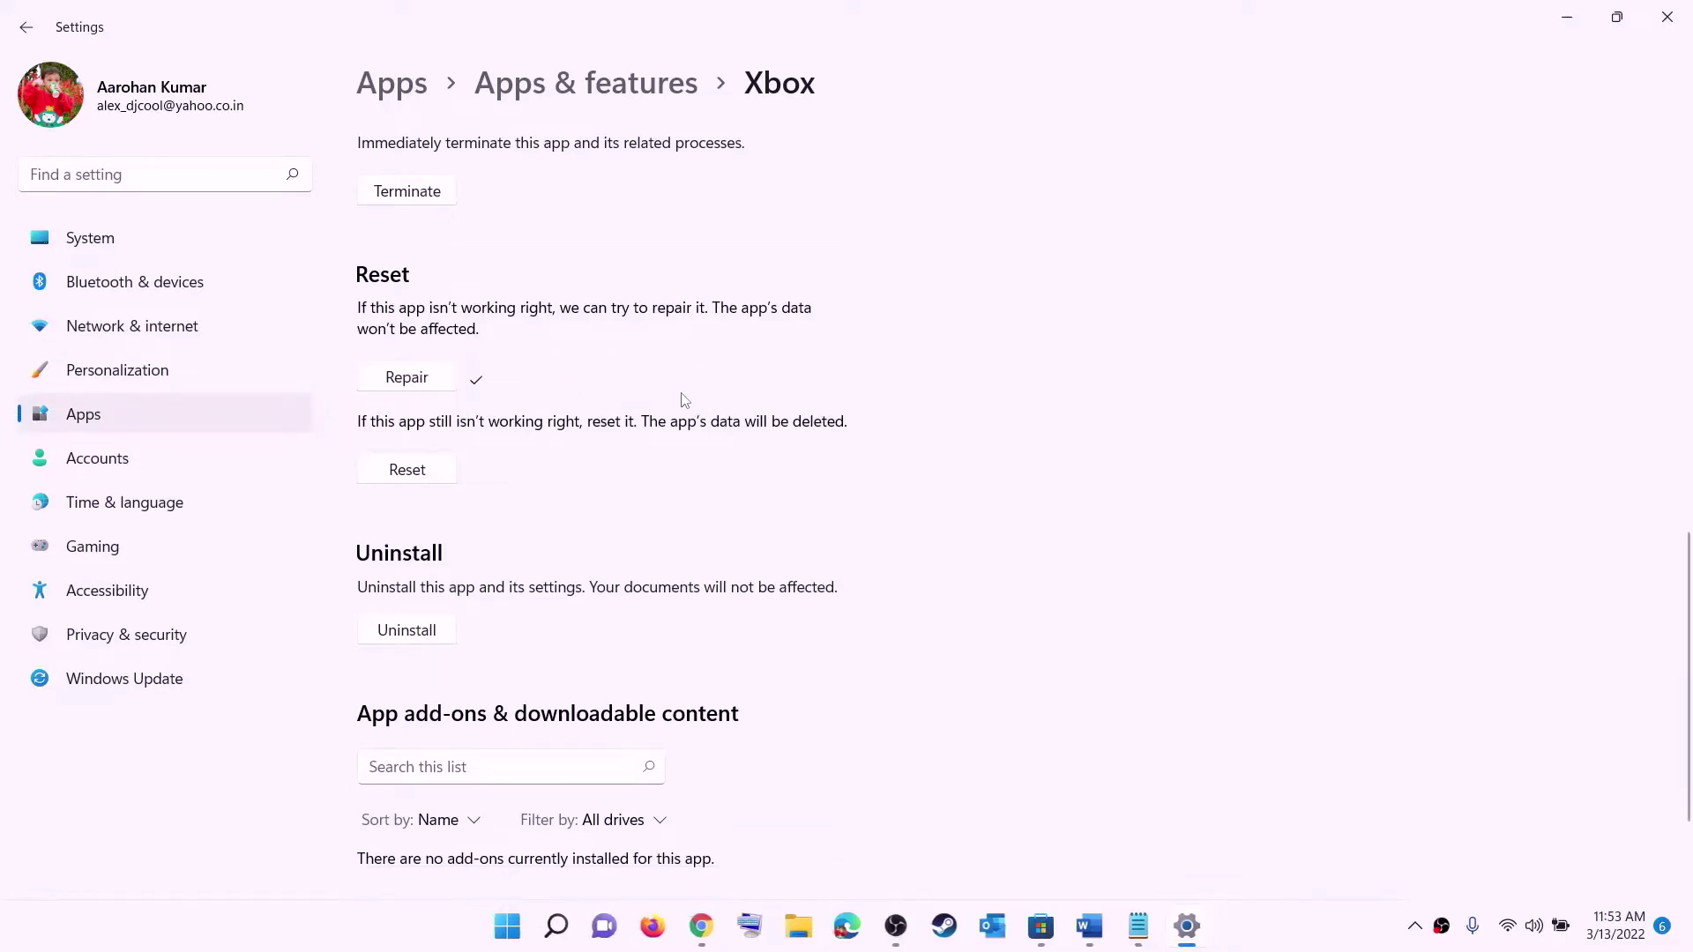
{"action": "left_click", "coordinate": [407, 472]}
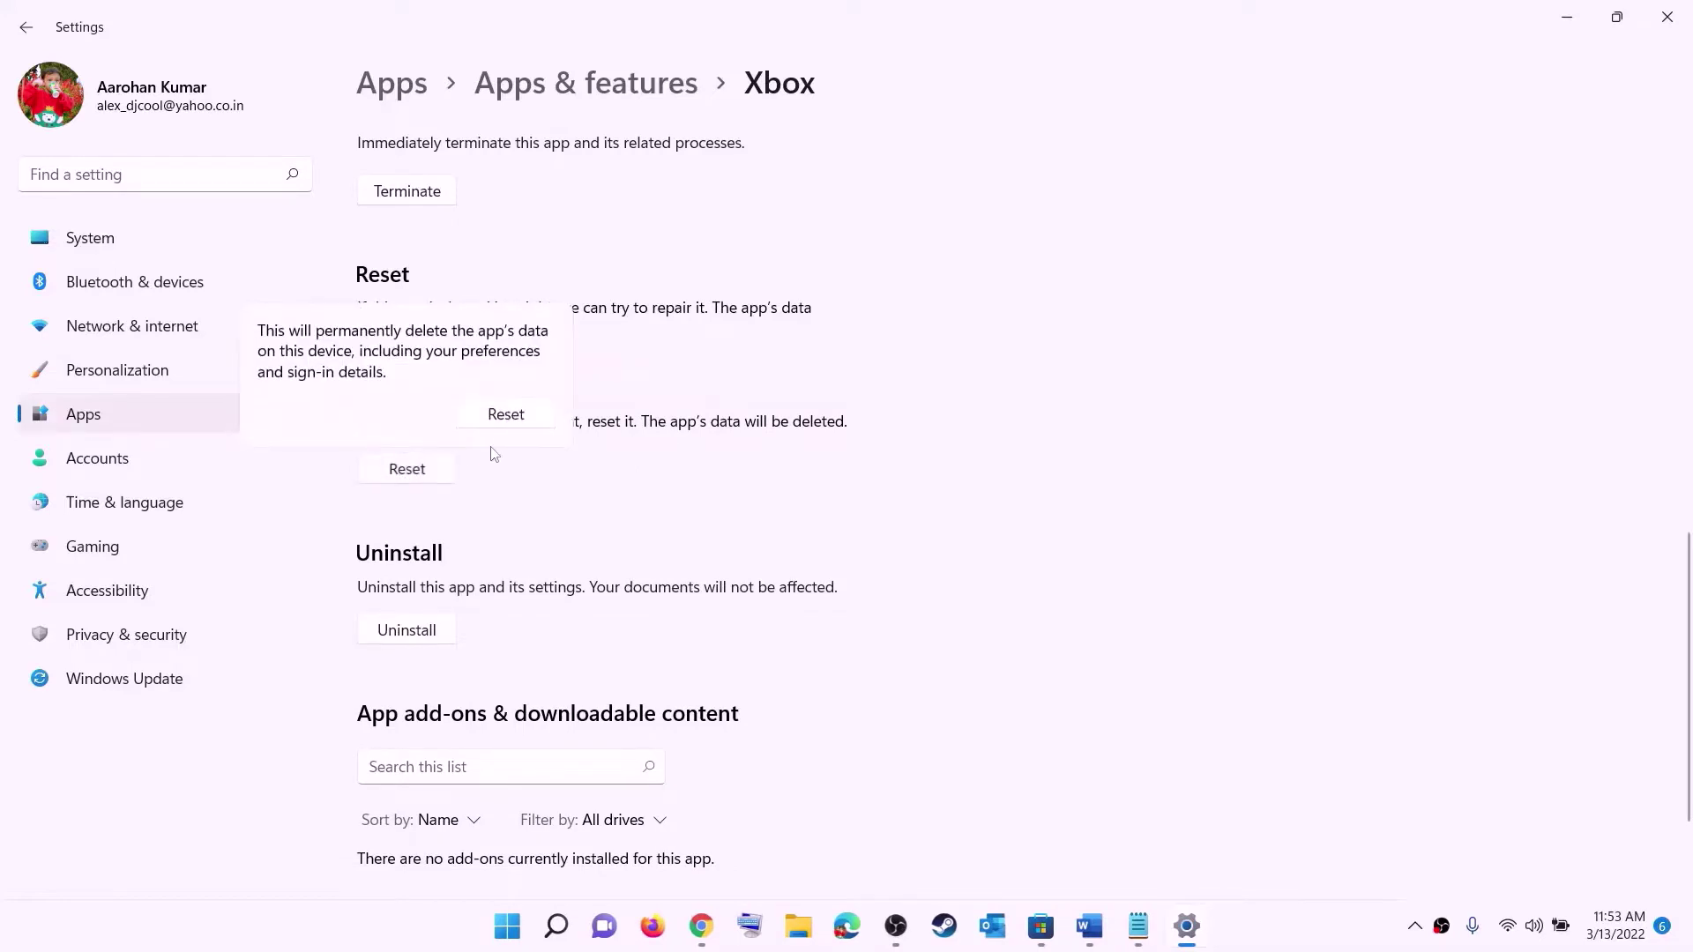
{"action": "left_click", "coordinate": [506, 415]}
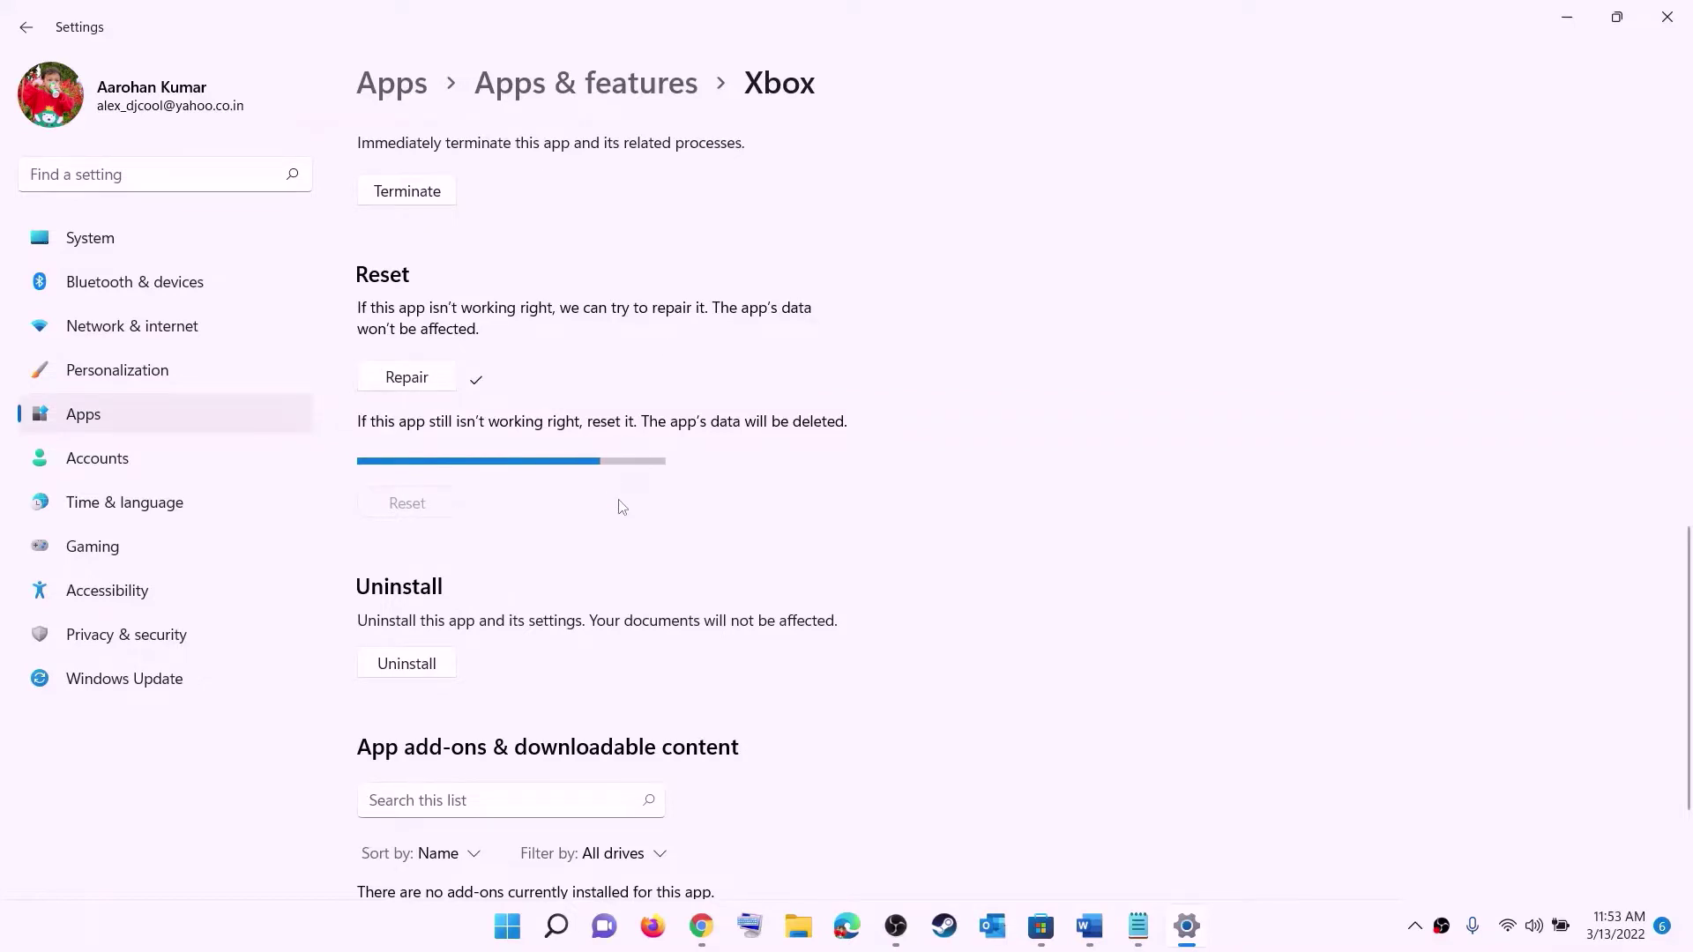
{"action": "left_click", "coordinate": [505, 933]}
{"action": "type", "text": "store"}
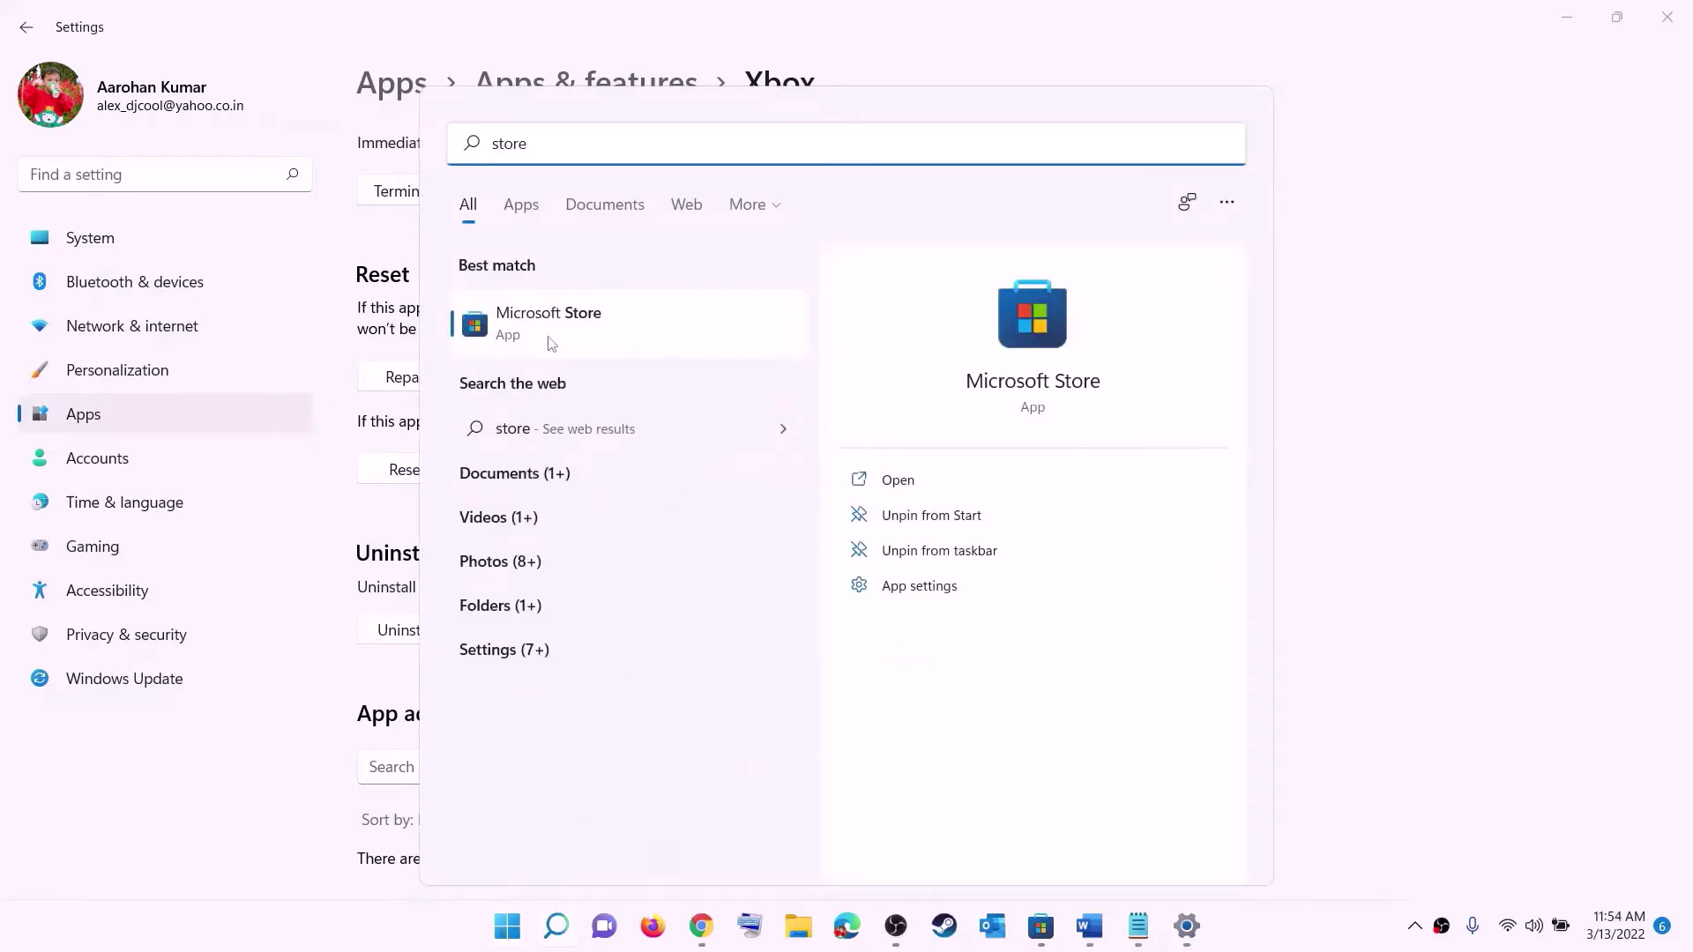
- Repair Microsoft Store from its App settings page, then confirm resetting its data
{"action": "right_click", "coordinate": [588, 343]}
{"action": "left_click", "coordinate": [659, 460]}
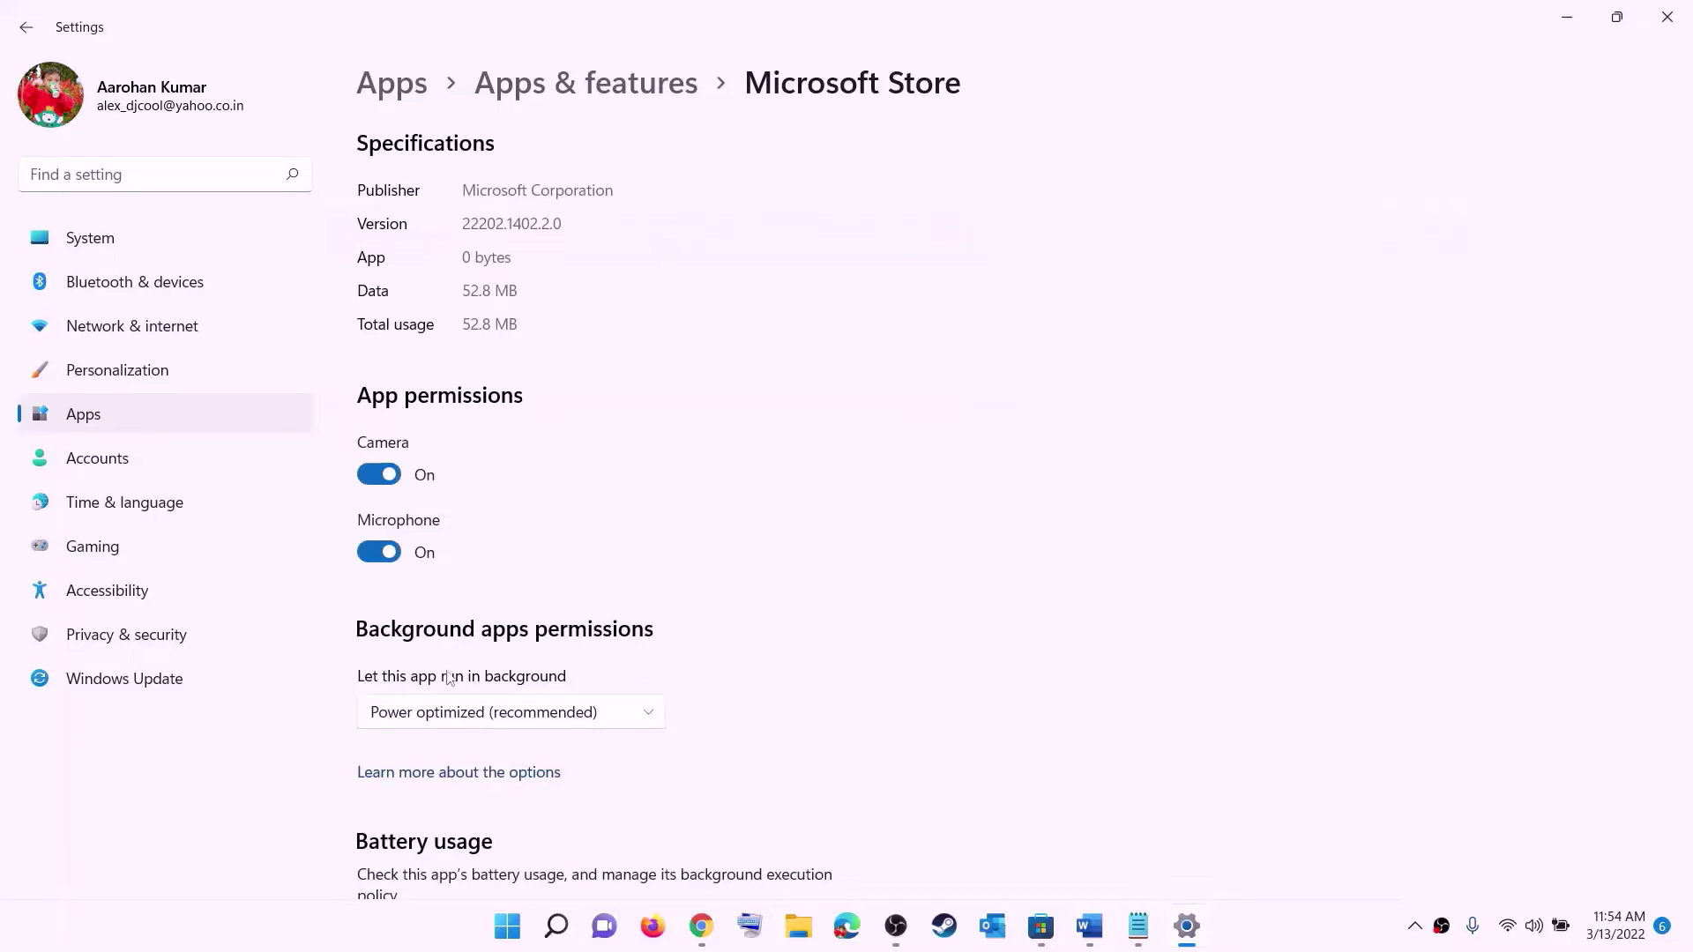
{"action": "scroll", "coordinate": [467, 671], "scroll_direction": "down", "scroll_amount": 10}
{"action": "left_click", "coordinate": [406, 635]}
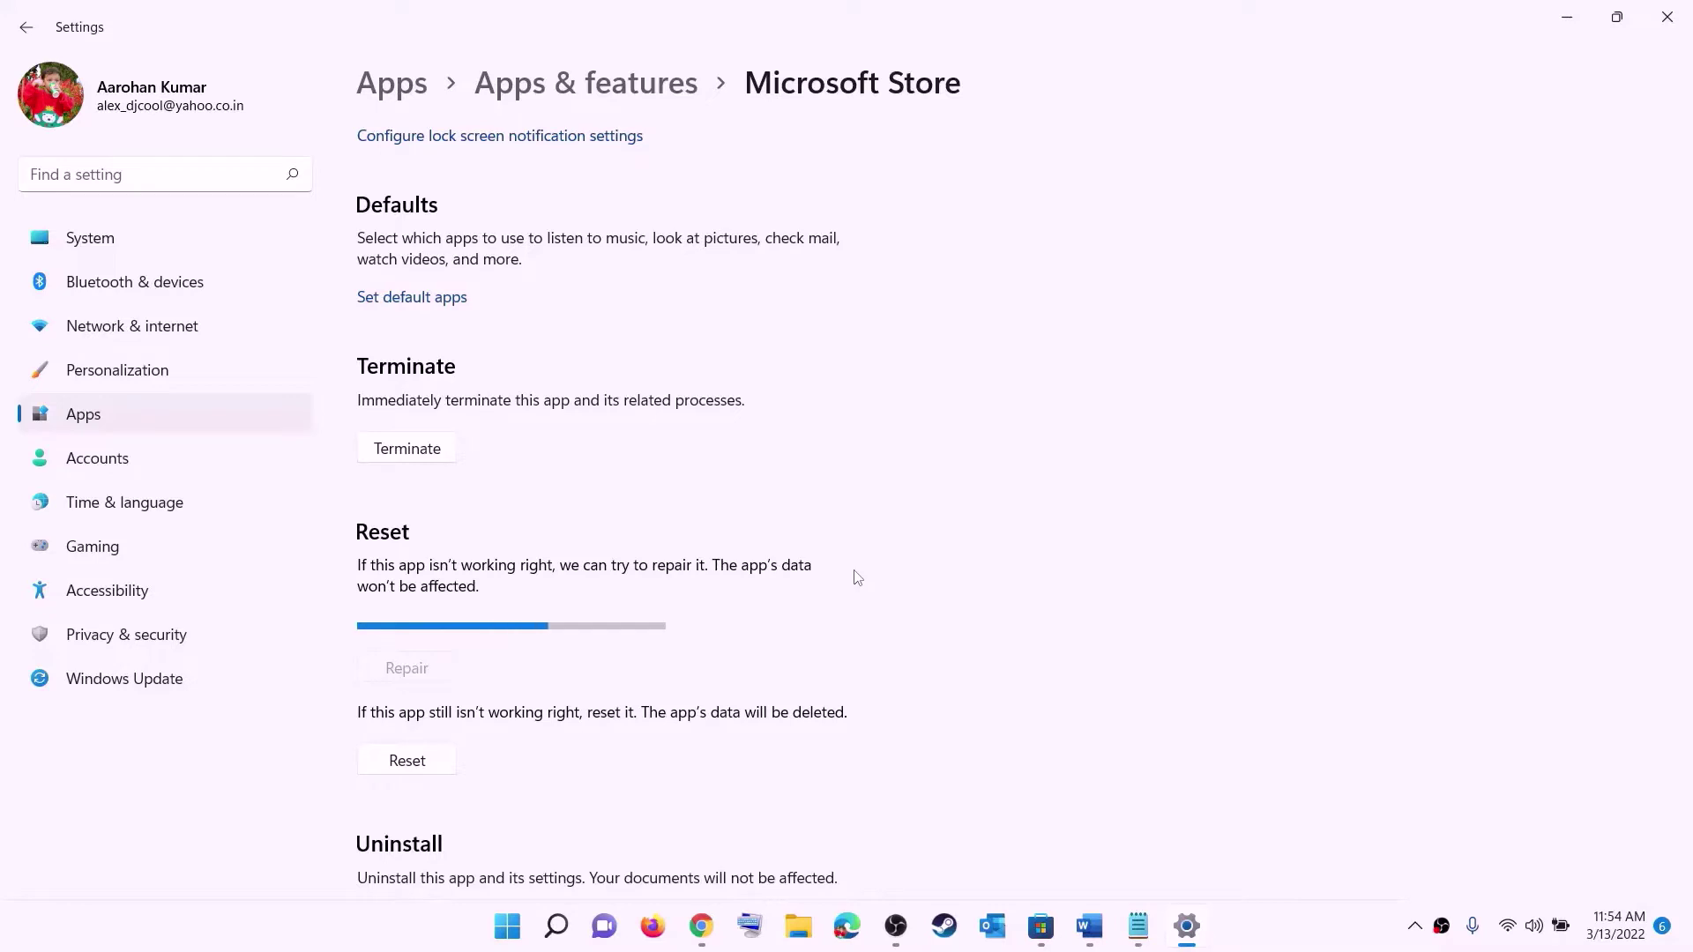
{"action": "left_click", "coordinate": [418, 763]}
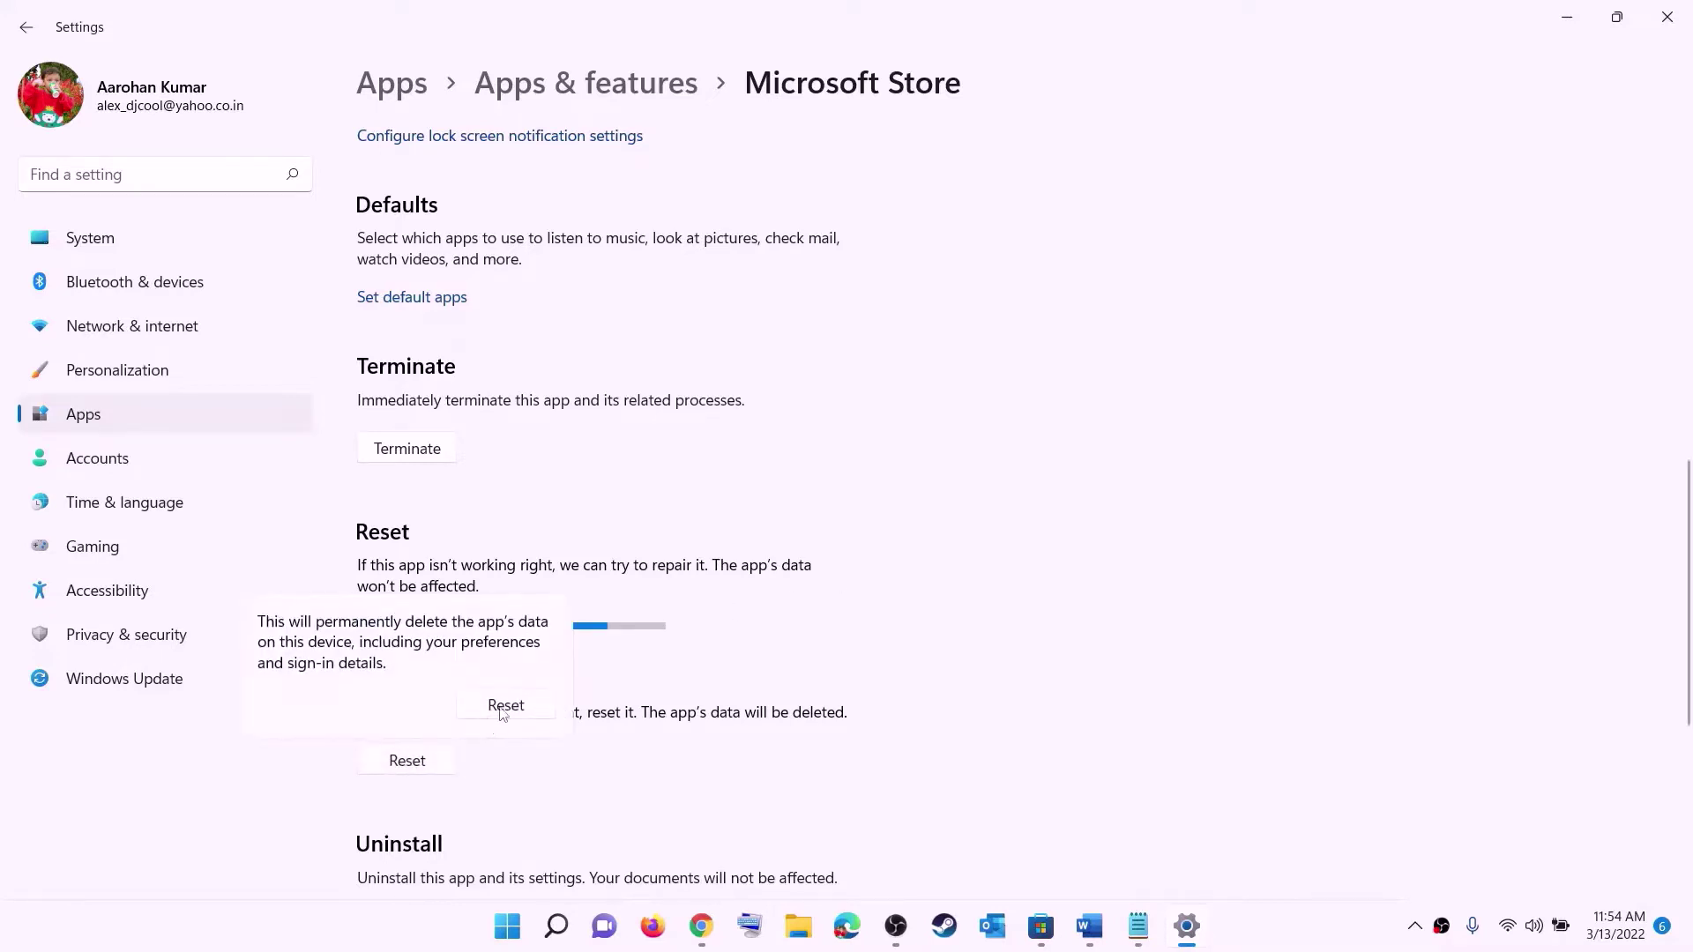
{"action": "left_click", "coordinate": [504, 705]}
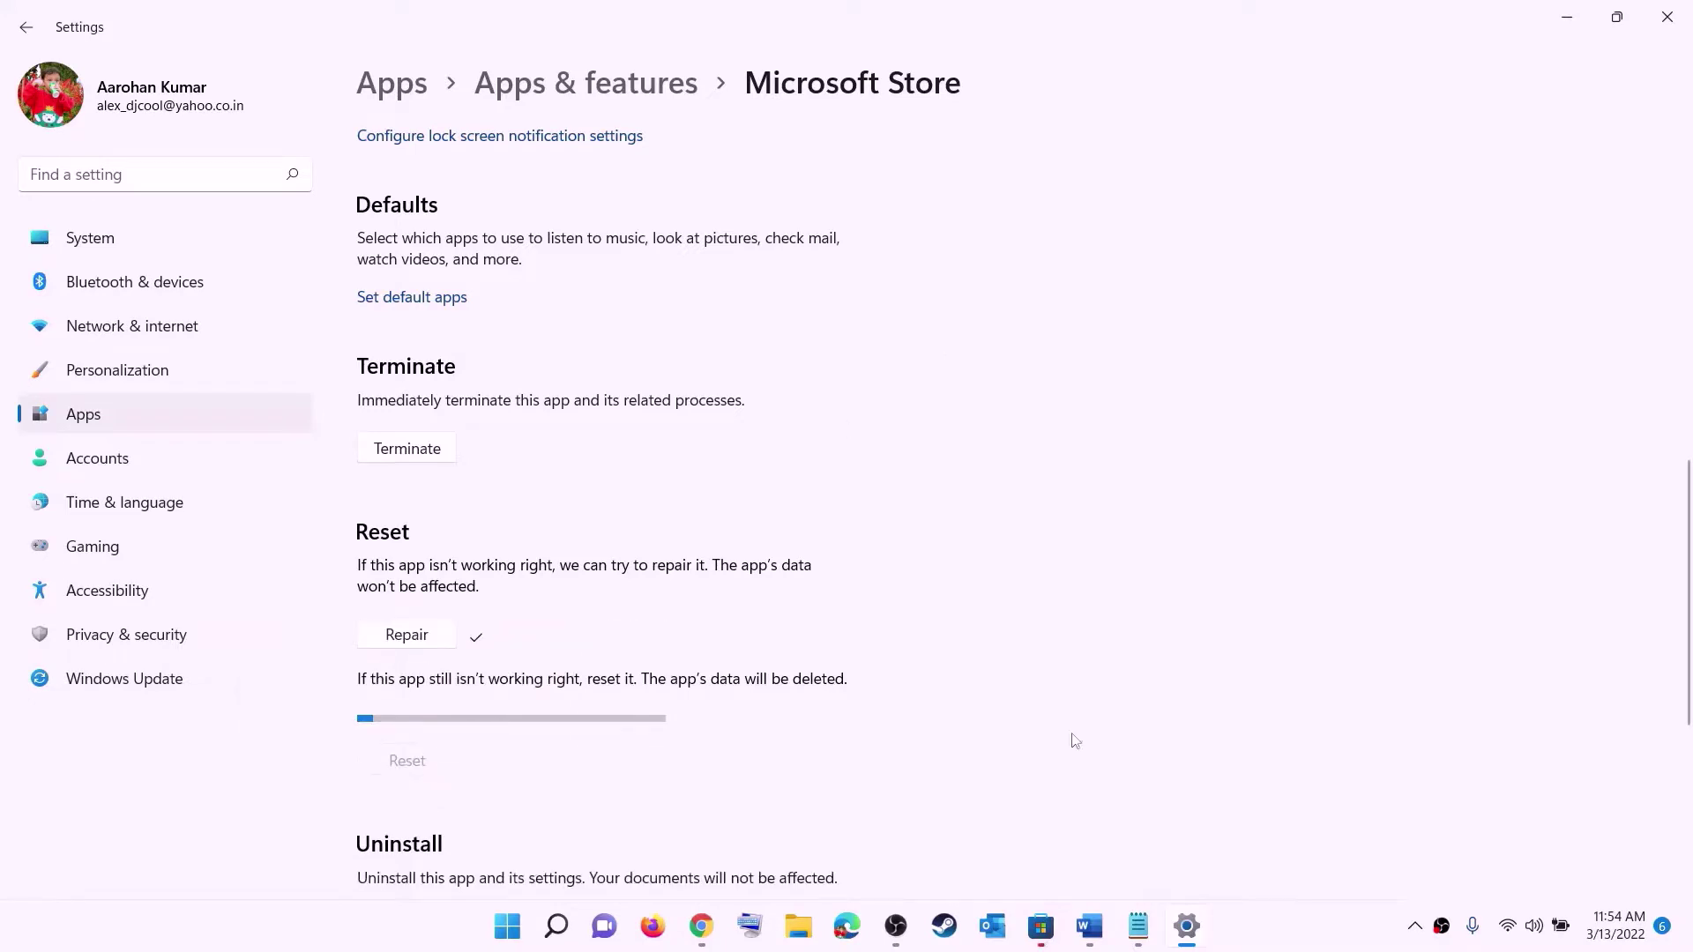
- Return to the Word guide and highlight the end of the Step 6 heading
{"action": "left_click", "coordinate": [1092, 928]}
{"action": "scroll", "coordinate": [265, 476], "scroll_direction": "down", "scroll_amount": 3}
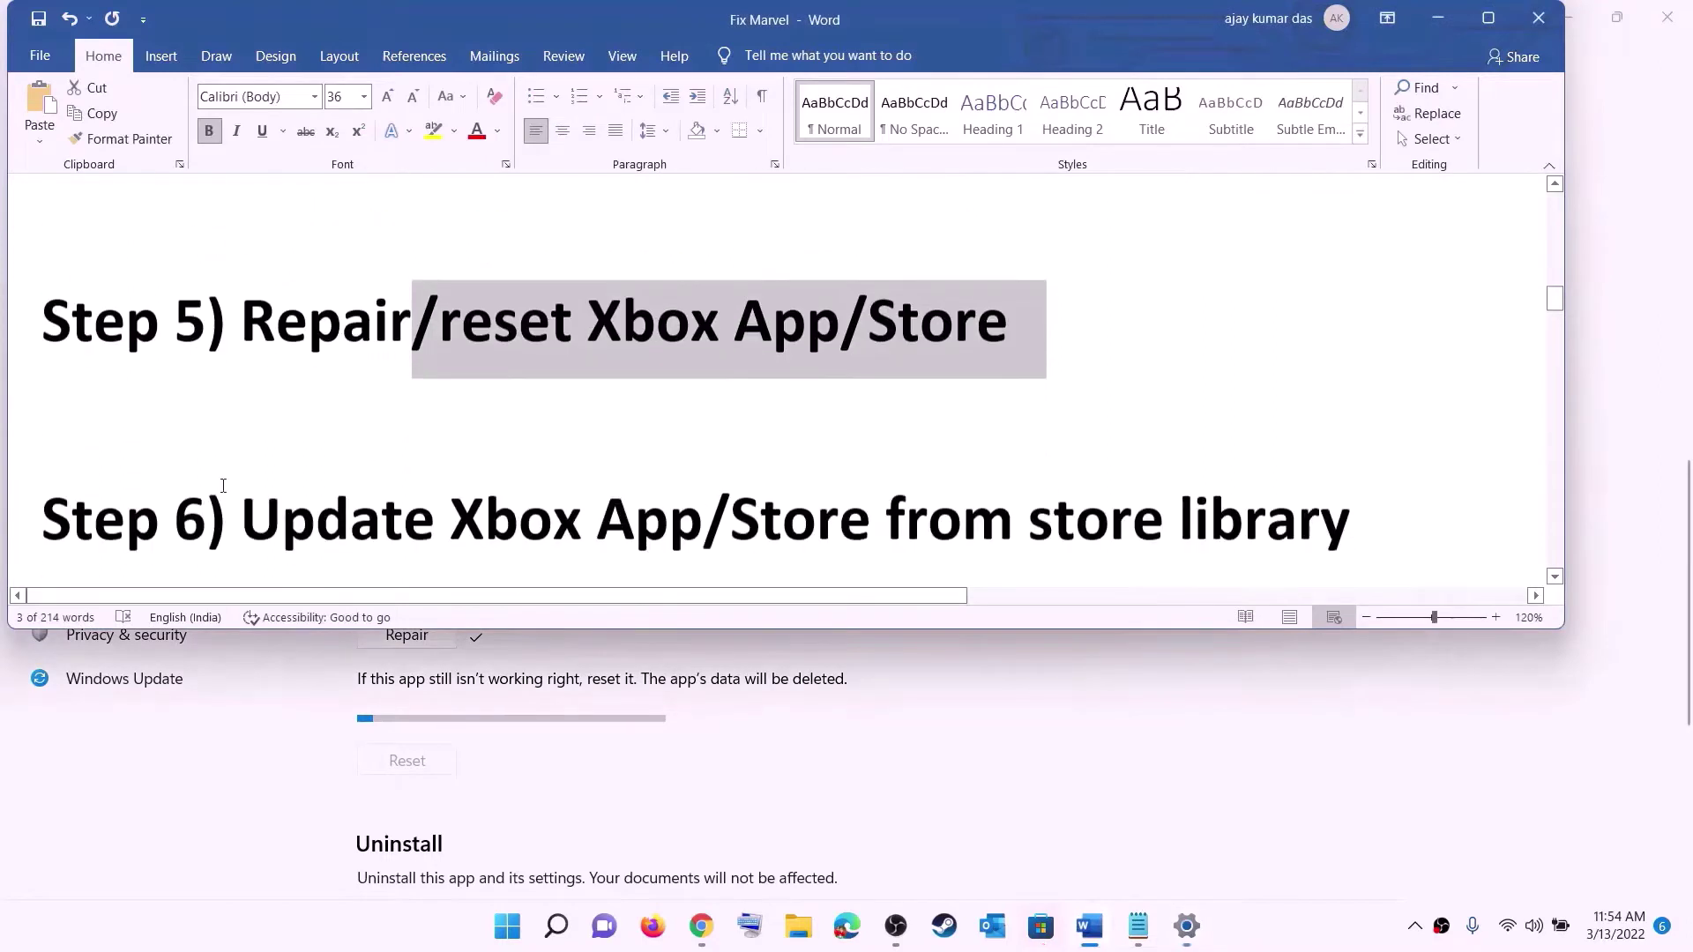
{"action": "left_click_drag", "start_coordinate": [291, 463], "coordinate": [1302, 460]}
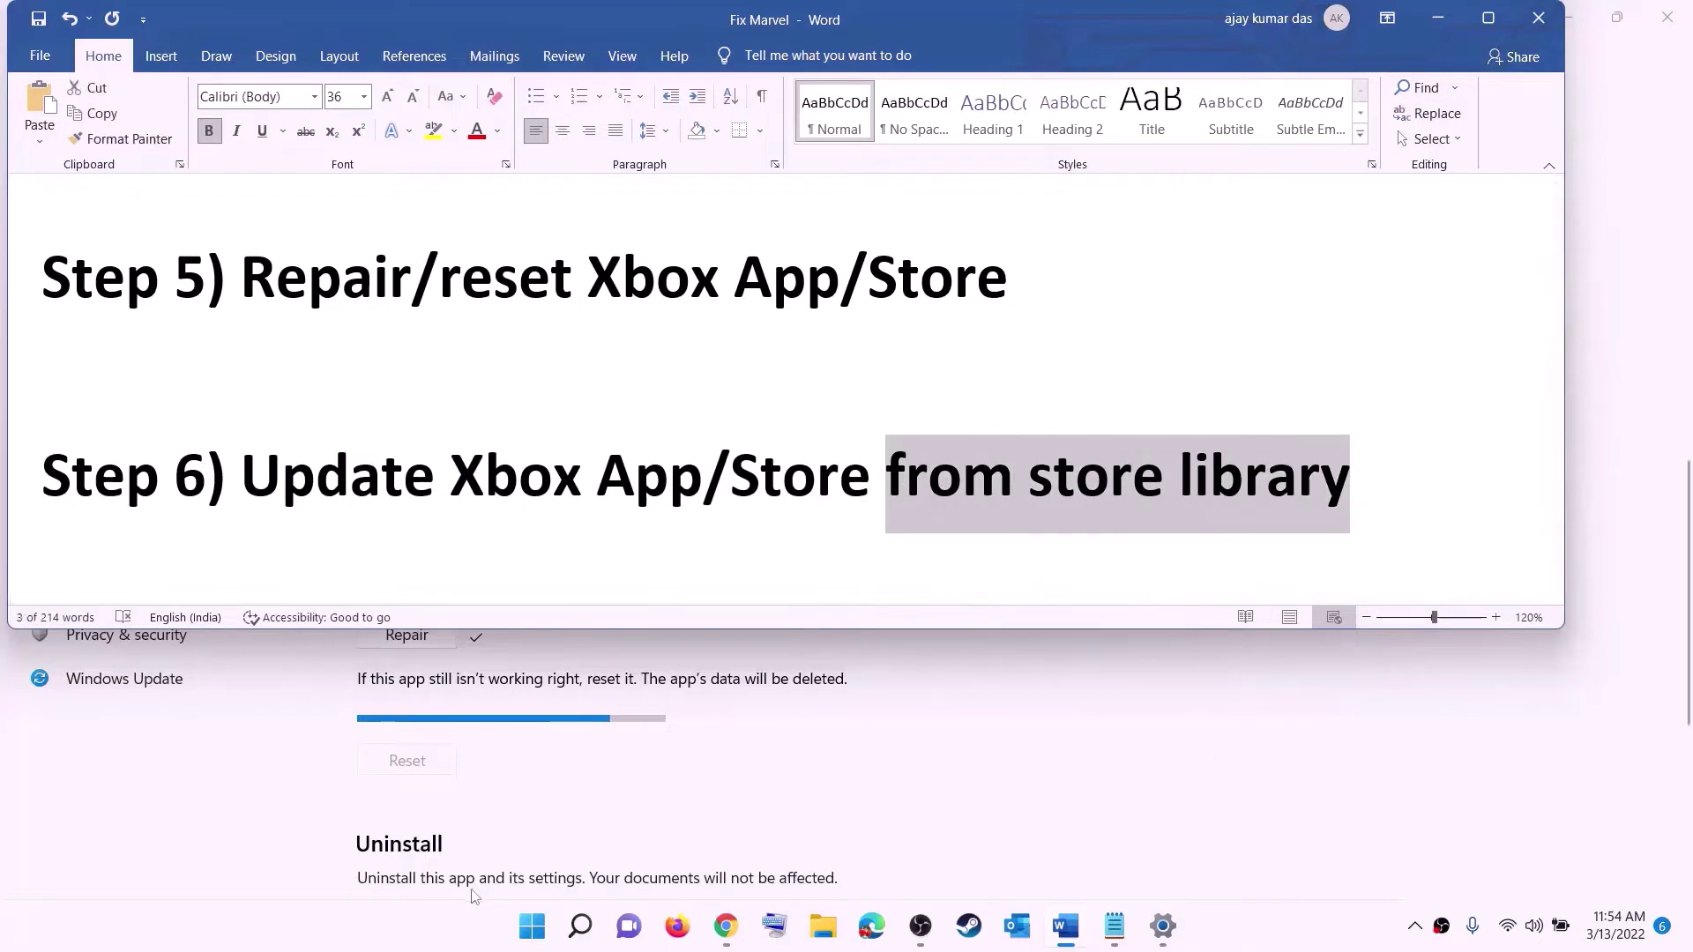
- Launch Microsoft Store maximized and show its Library of updates and downloads
{"action": "left_click", "coordinate": [531, 926]}
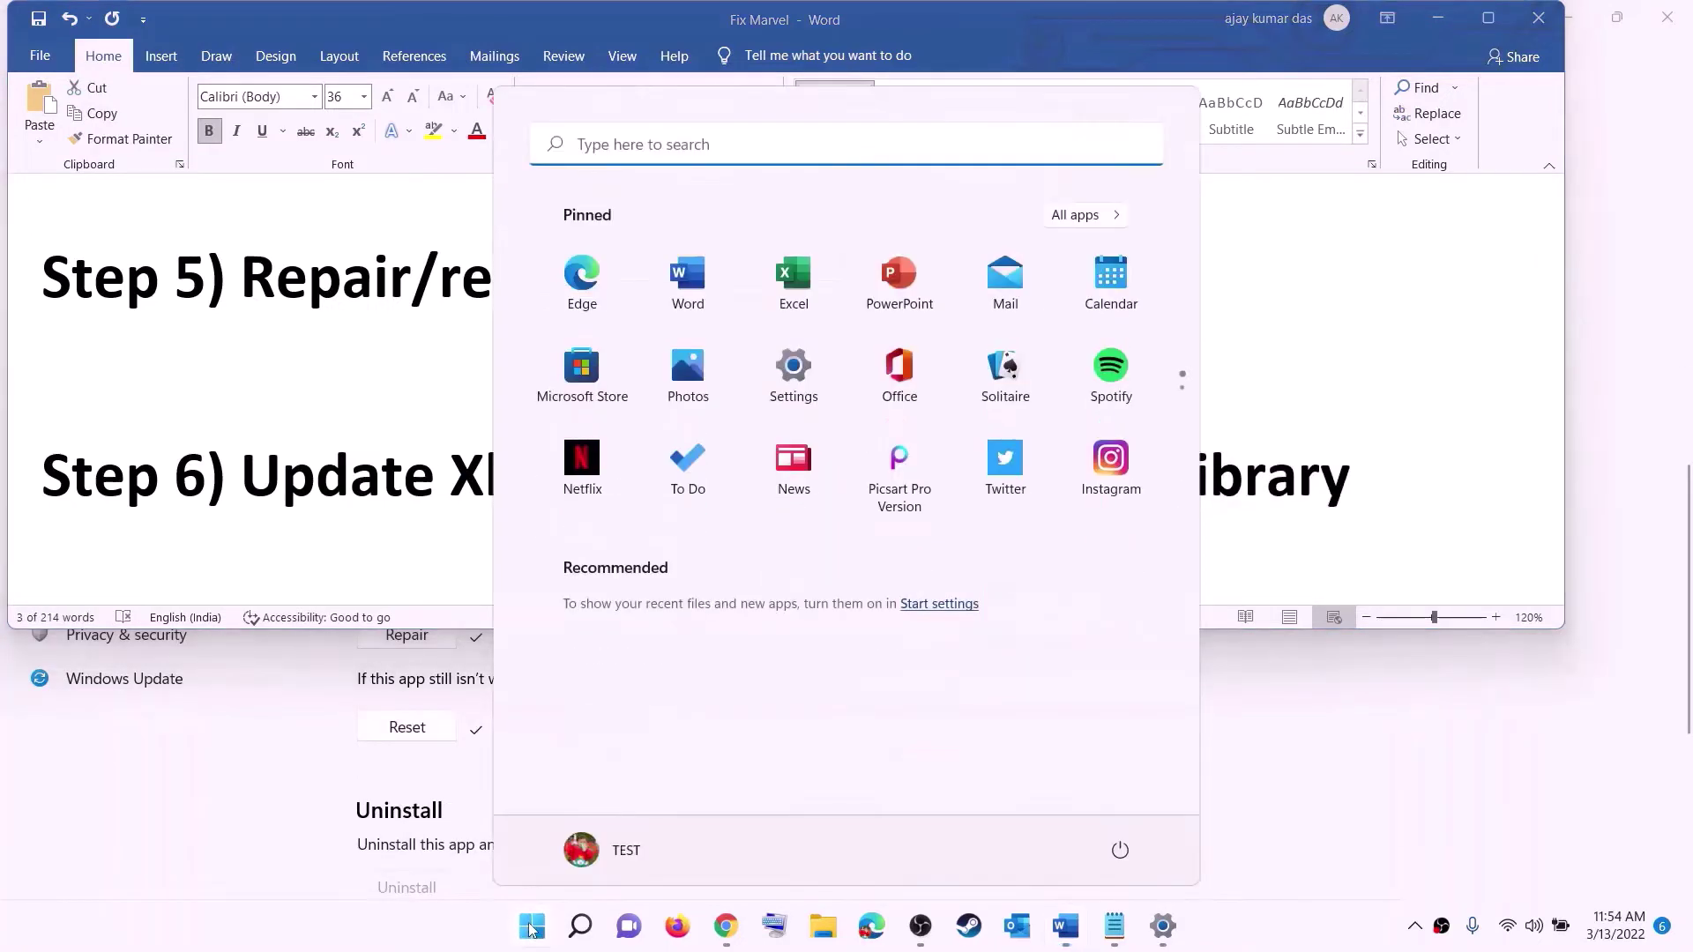
{"action": "type", "text": "store"}
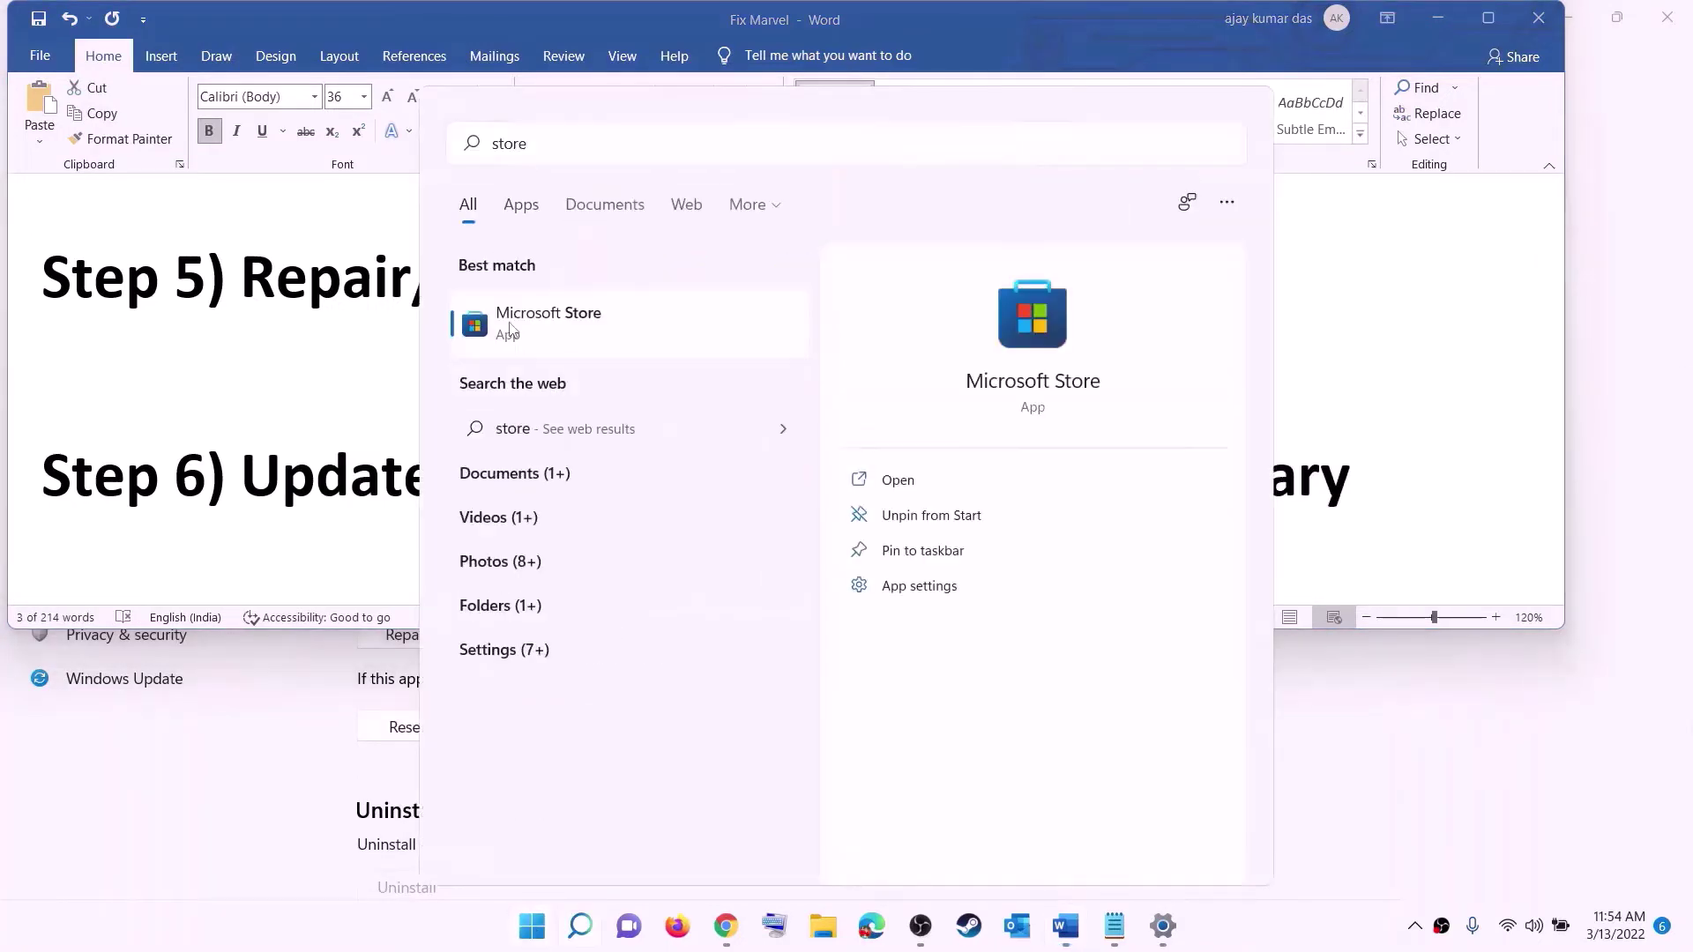
{"action": "key", "text": "Return"}
{"action": "left_click", "coordinate": [1151, 19]}
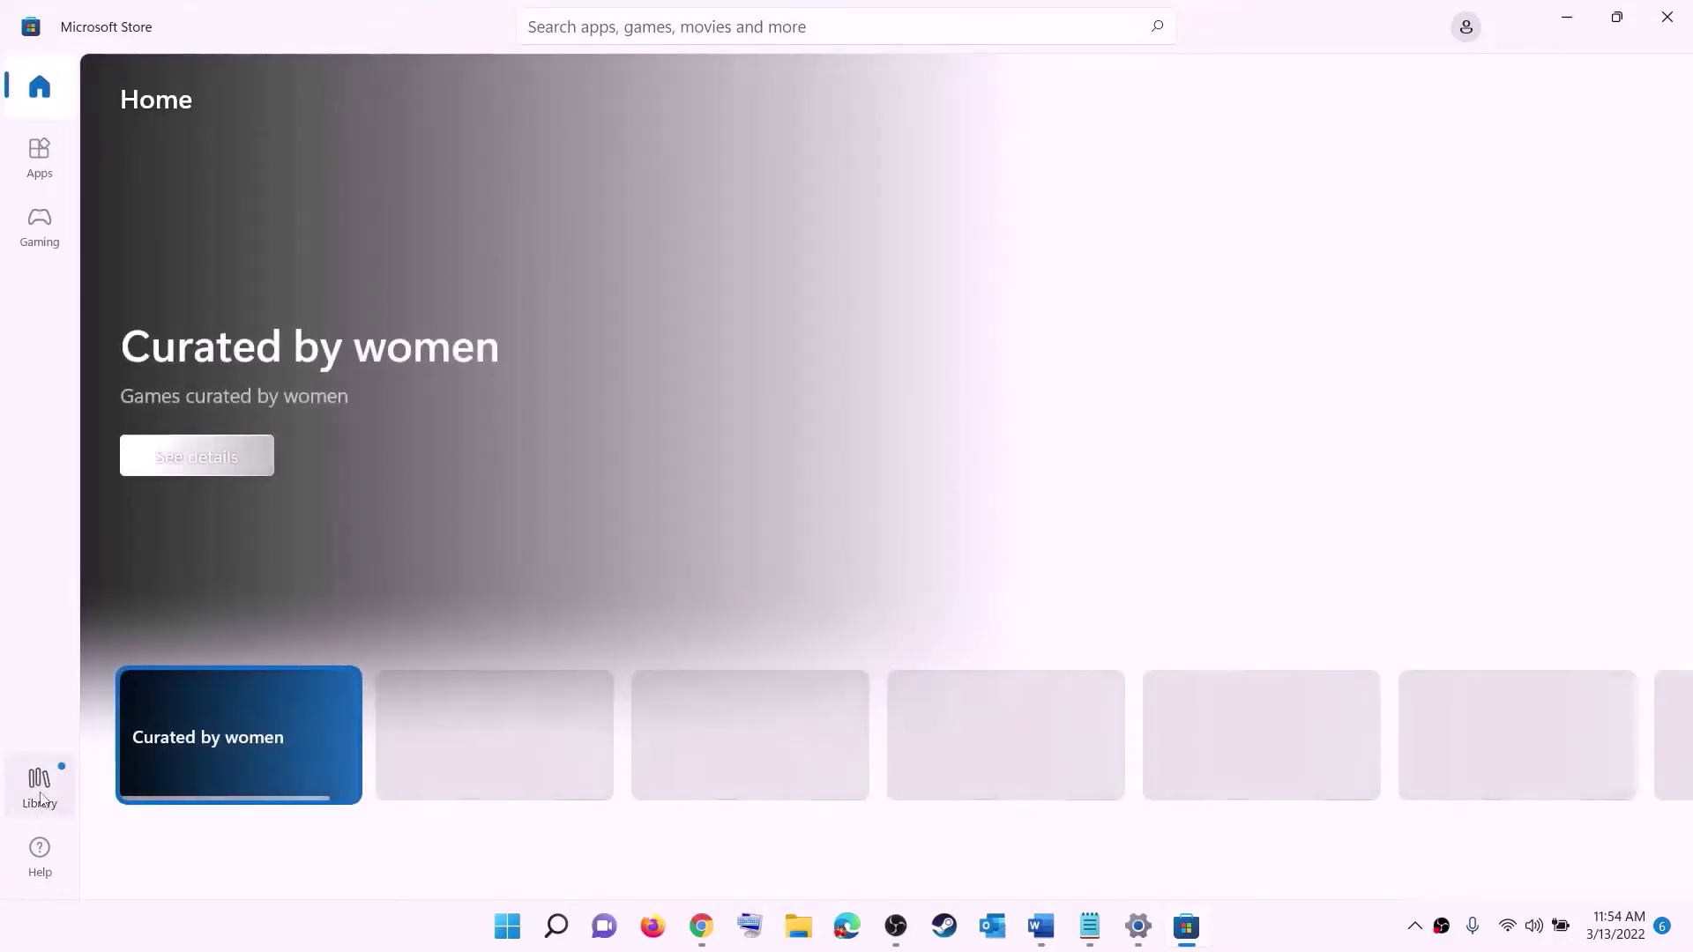
{"action": "left_click", "coordinate": [39, 787]}
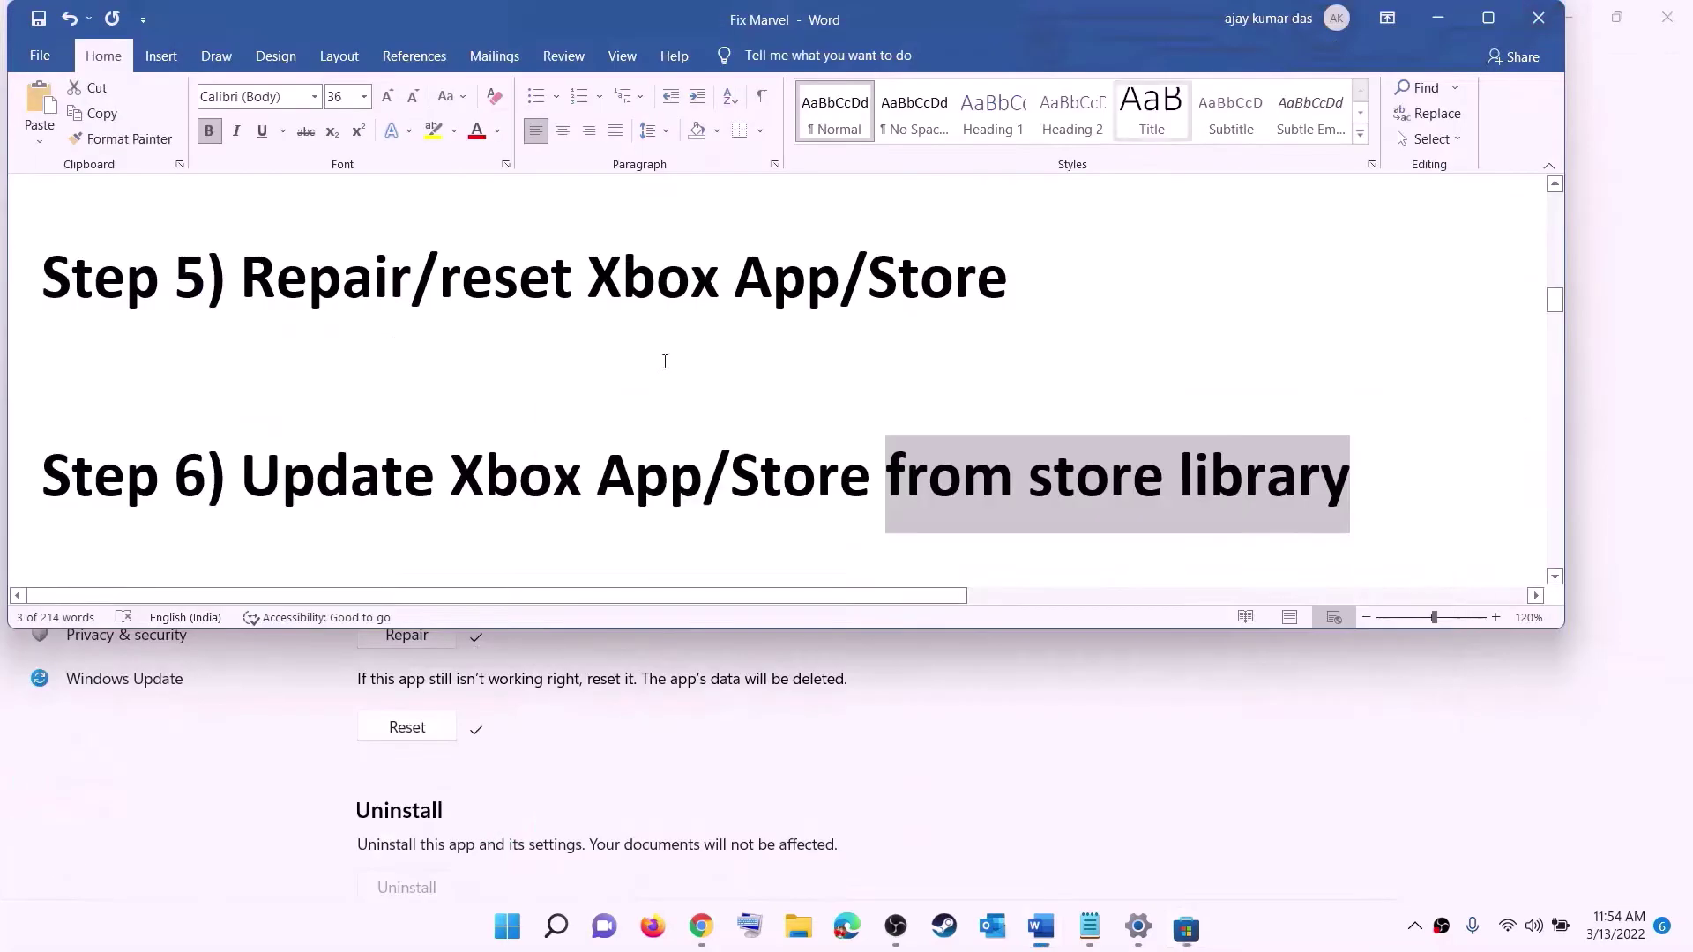
- Copy the Step 7 Xbox Identity Provider link and switch to its page in Chrome
{"action": "scroll", "coordinate": [340, 503], "scroll_direction": "down", "scroll_amount": 5}
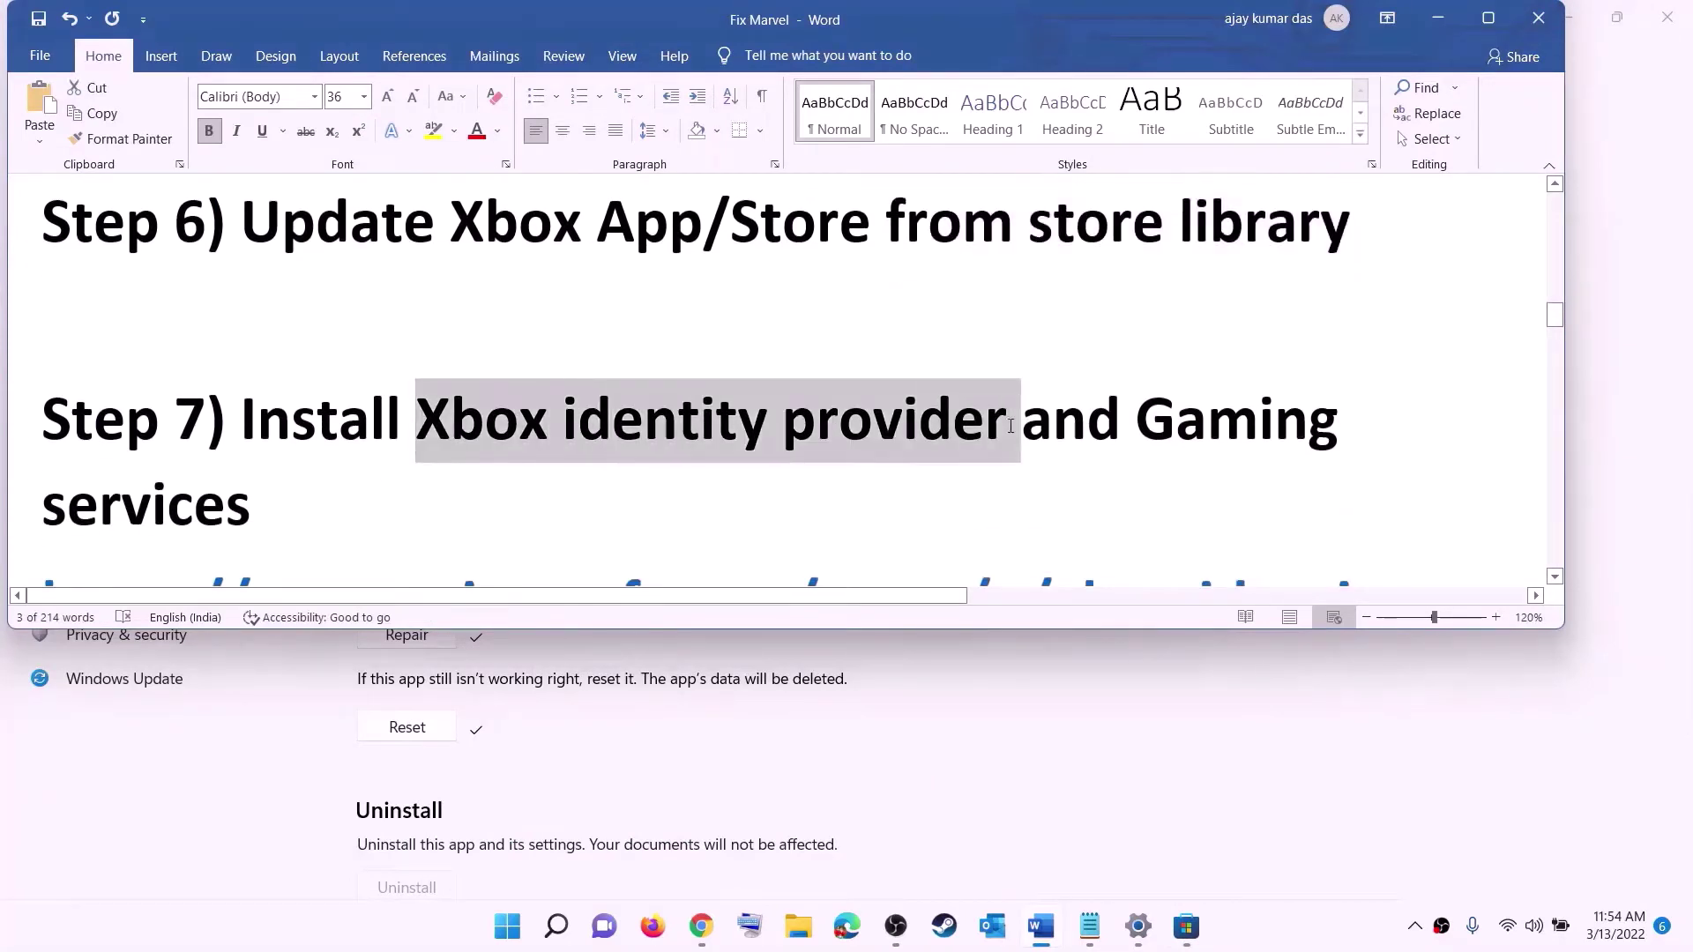
{"action": "scroll", "coordinate": [140, 490], "scroll_direction": "down", "scroll_amount": 5}
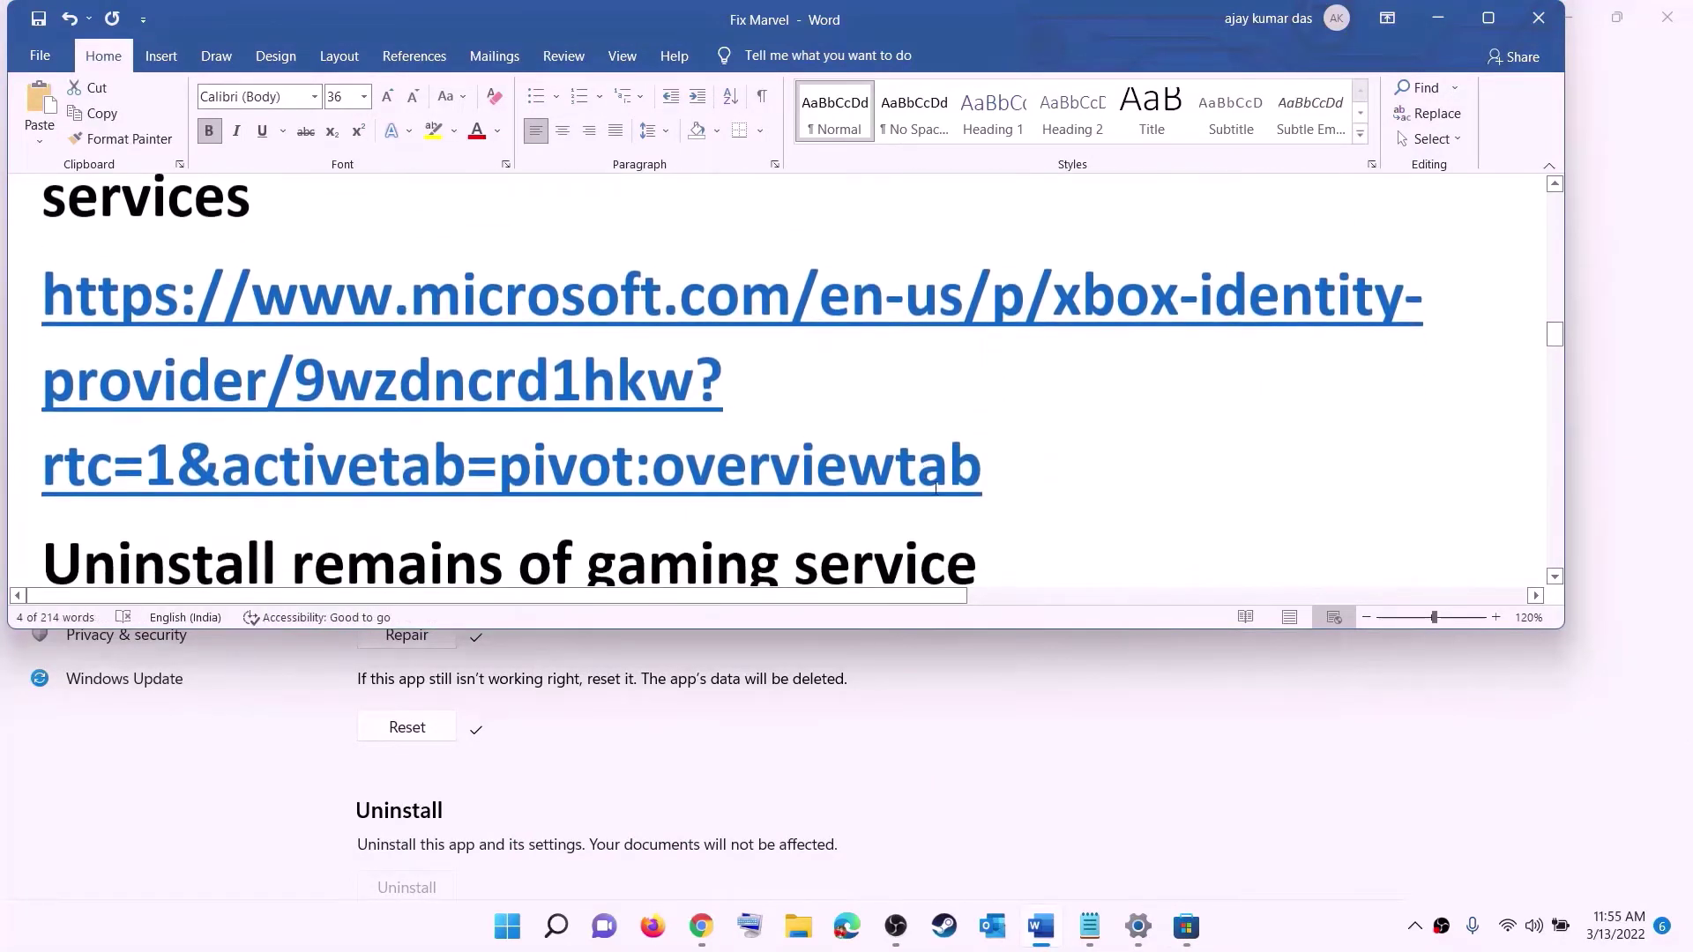
{"action": "left_click_drag", "start_coordinate": [981, 458], "coordinate": [41, 264]}
{"action": "right_click", "coordinate": [291, 364]}
{"action": "left_click", "coordinate": [348, 397]}
{"action": "left_click", "coordinate": [702, 926]}
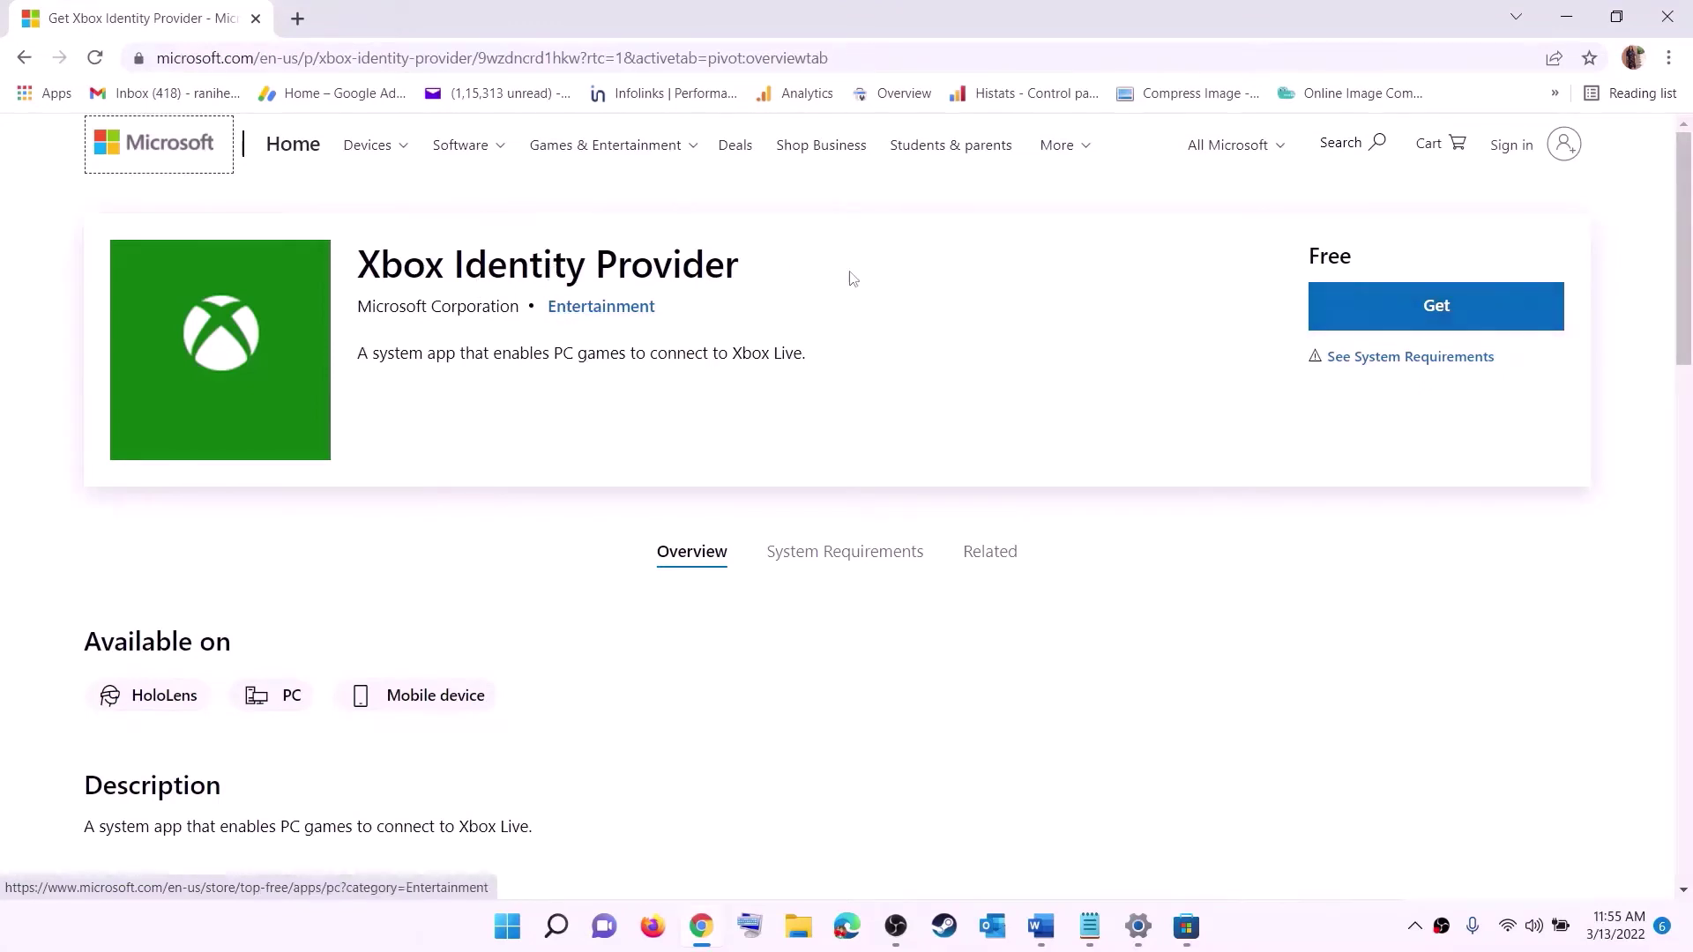
- Choose Get for Xbox Identity Provider and hand it off to the Microsoft Store app
{"action": "left_click", "coordinate": [1427, 316]}
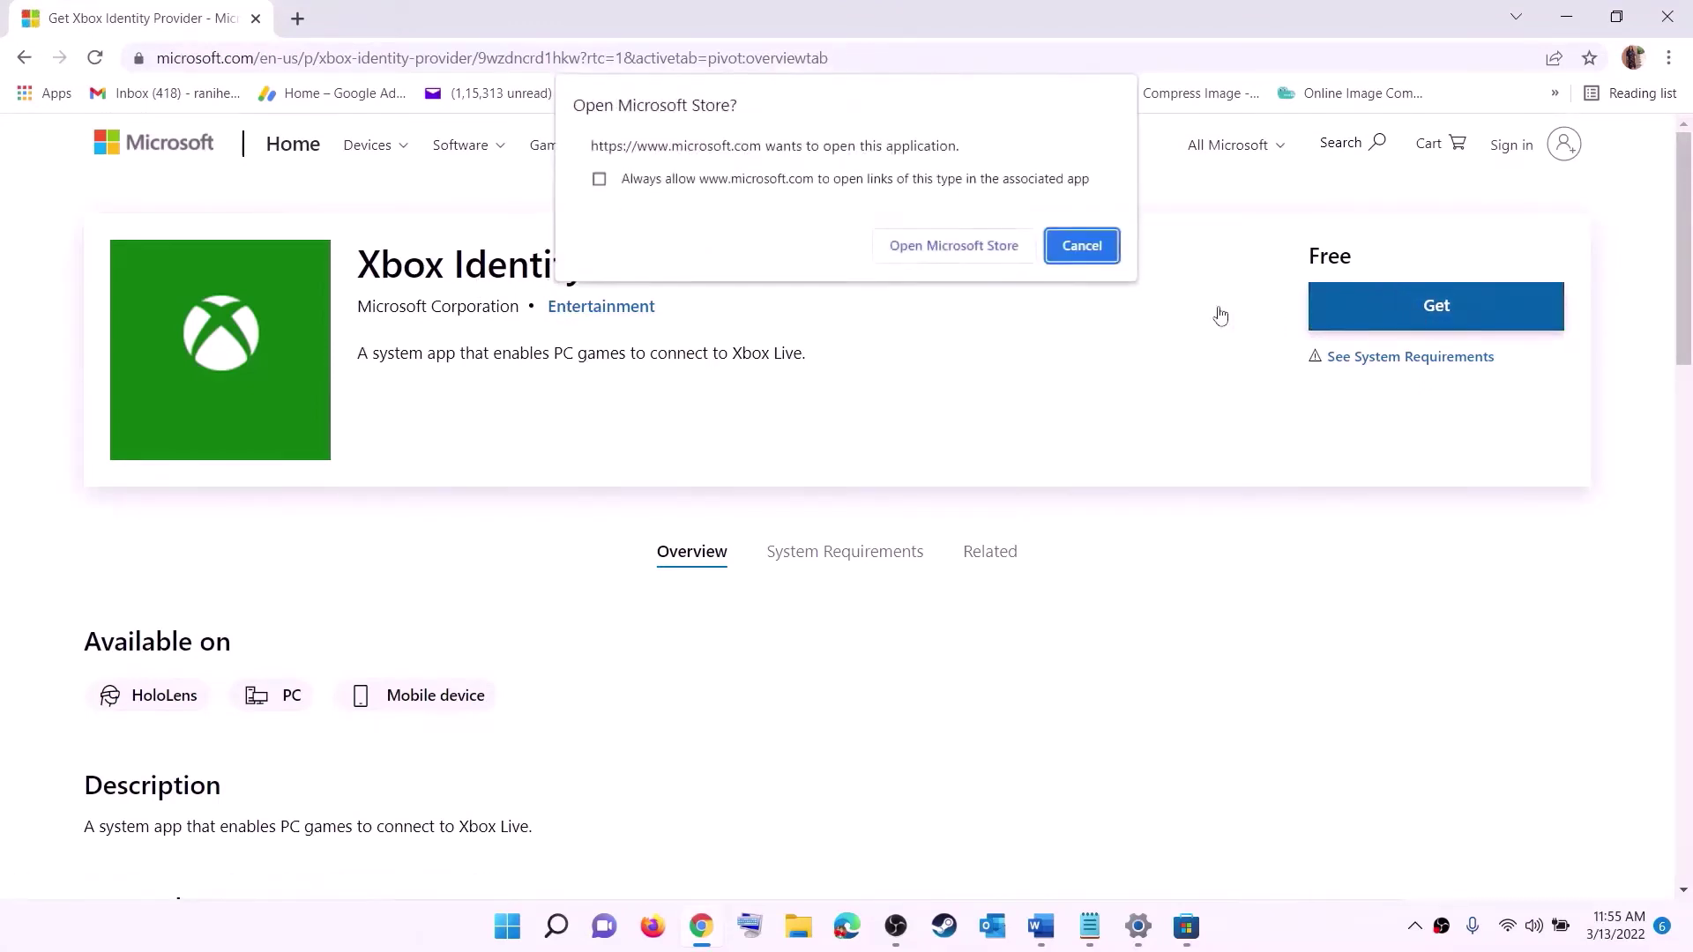
{"action": "left_click", "coordinate": [946, 249]}
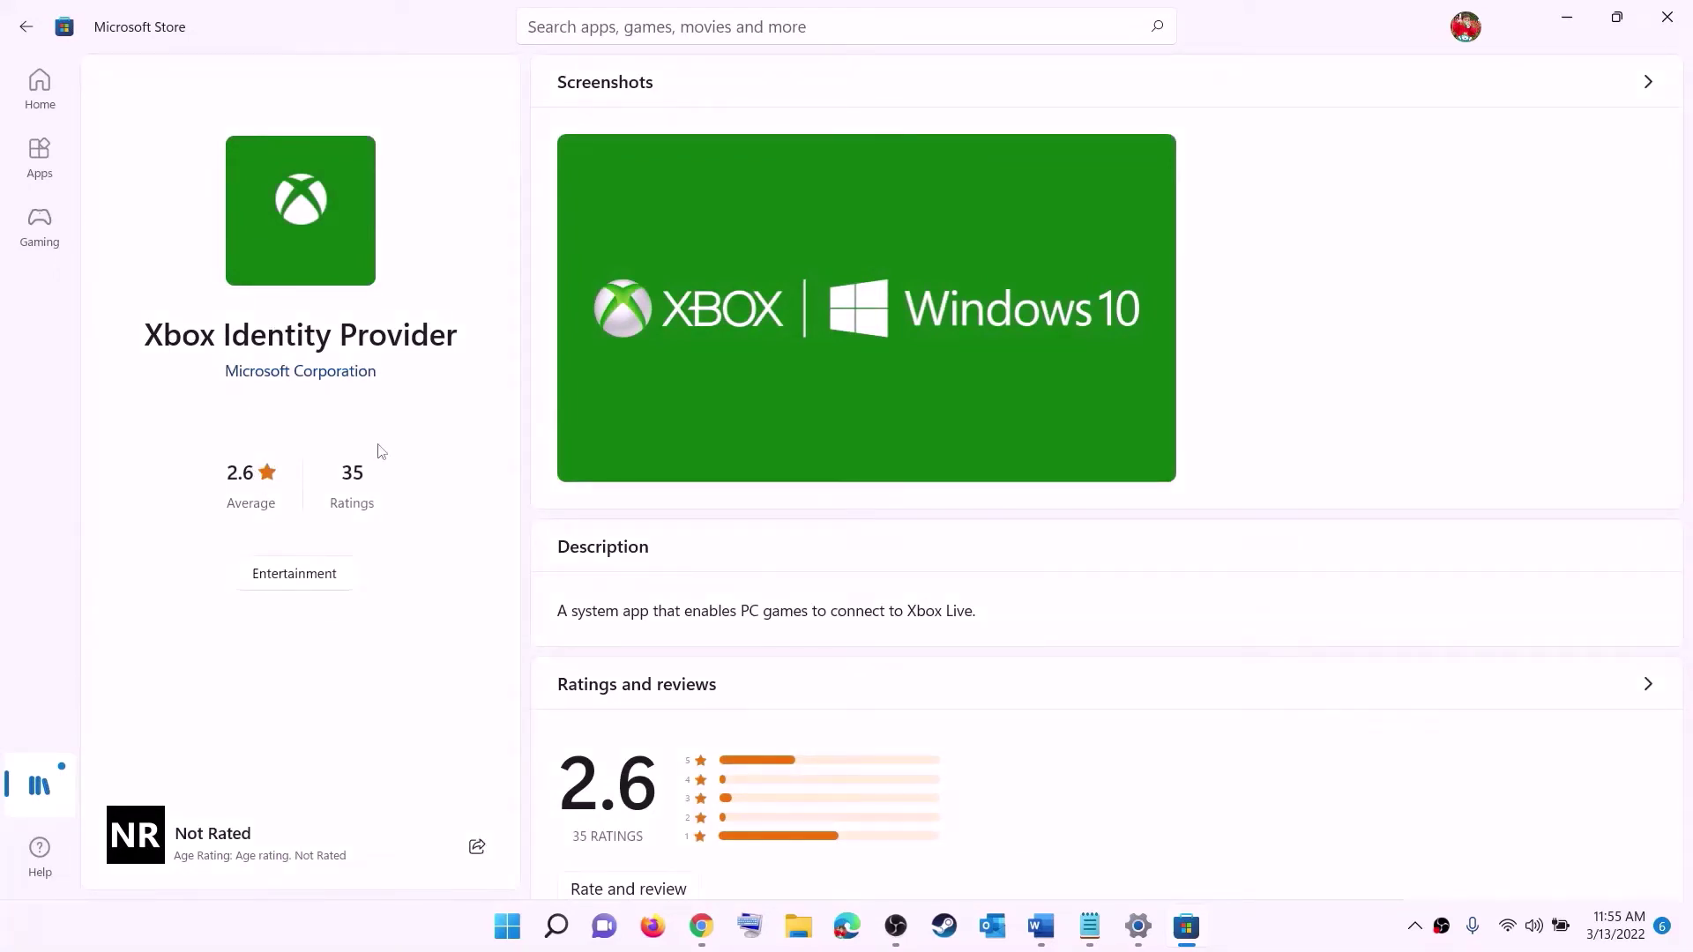
- Review the Xbox Identity Provider title in the Store, then bring the Word guide forward
{"action": "left_click_drag", "start_coordinate": [155, 339], "coordinate": [457, 326]}
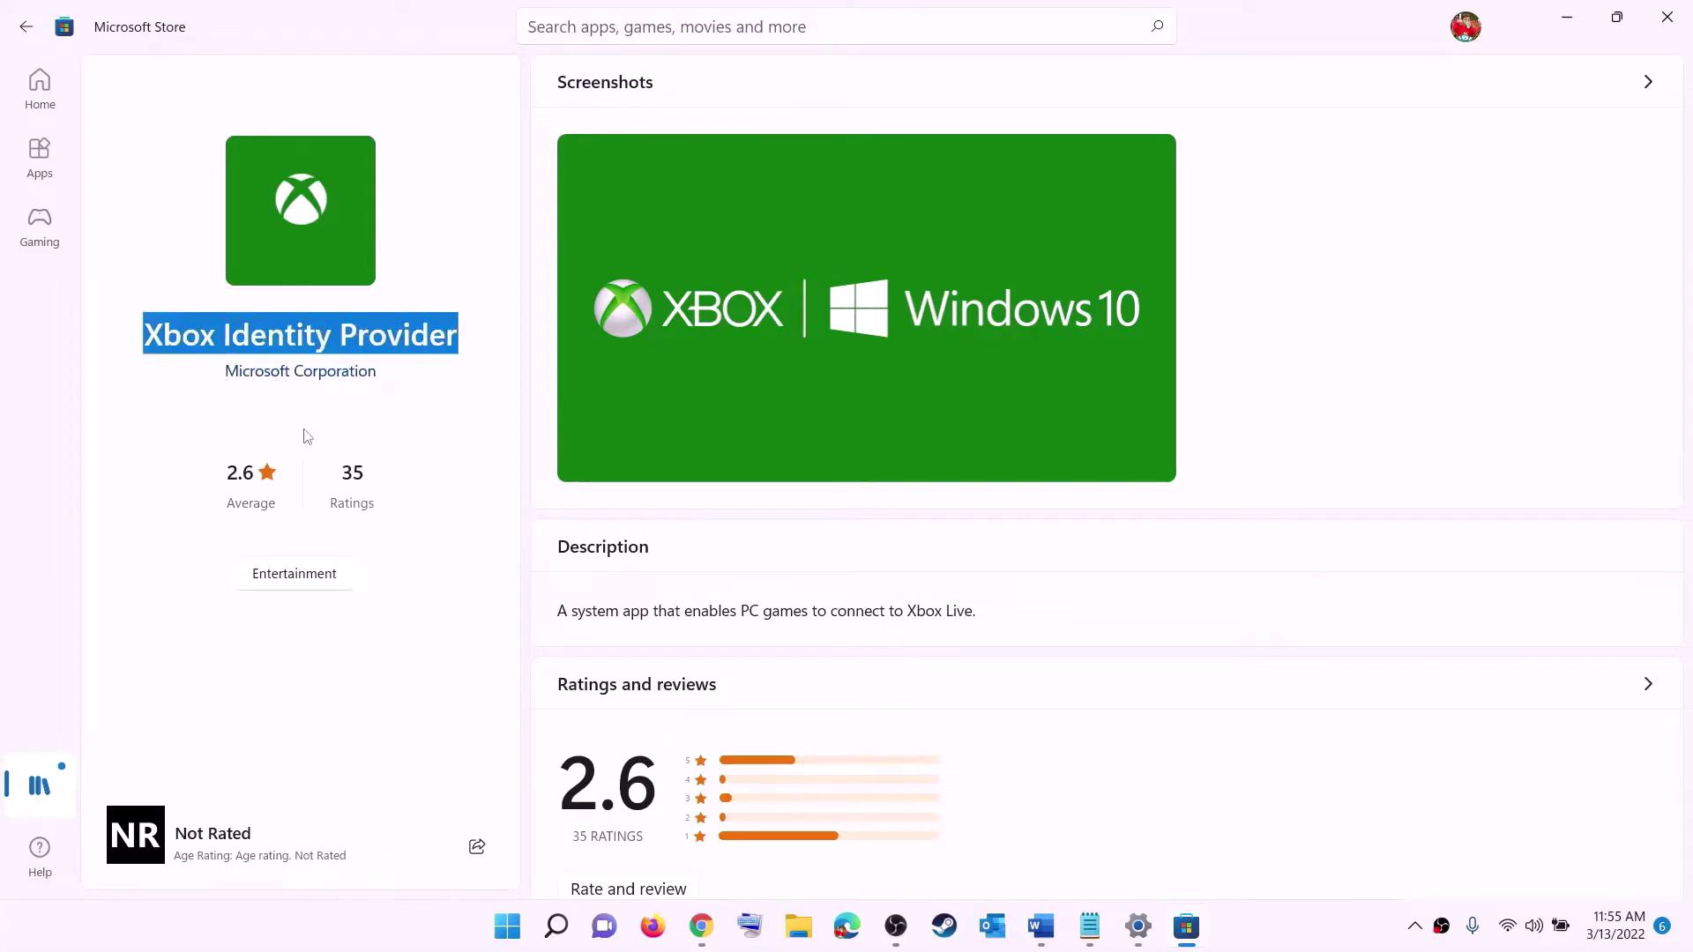
{"action": "left_click", "coordinate": [286, 446]}
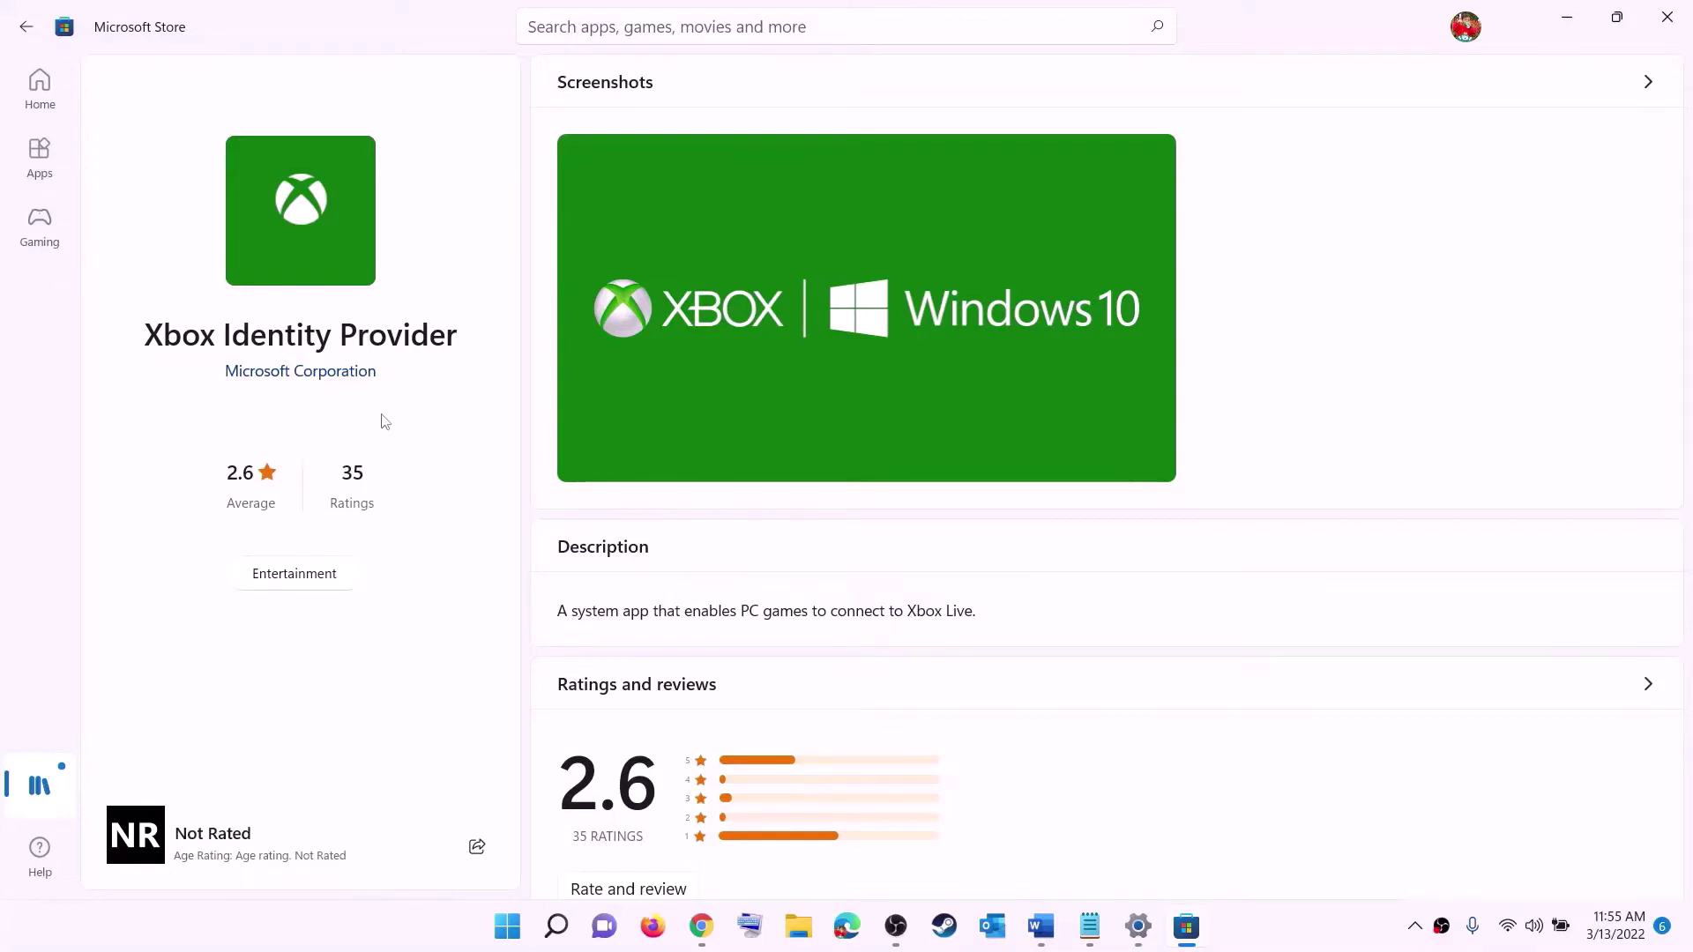
{"action": "key", "text": "alt+Tab"}
{"action": "left_click", "coordinate": [1041, 928]}
- Copy the Gaming Services remove-AppxPackage uninstall command from the Word guide
{"action": "scroll", "coordinate": [573, 423], "scroll_direction": "down", "scroll_amount": 4}
{"action": "triple_click", "coordinate": [629, 423]}
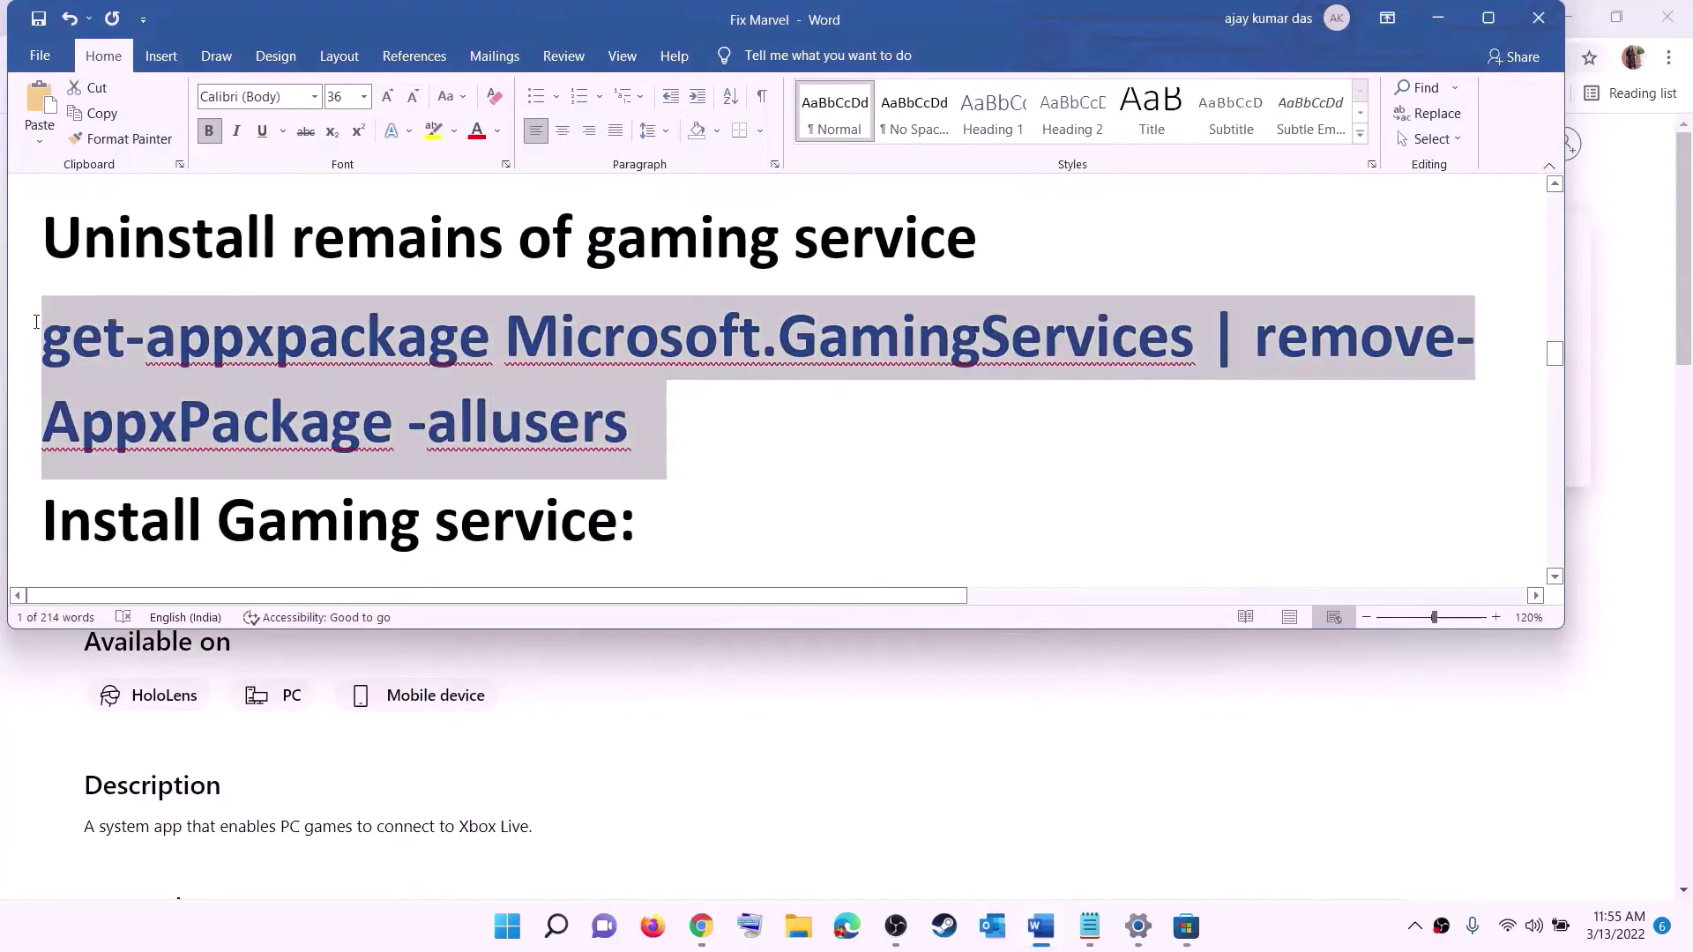
{"action": "right_click", "coordinate": [185, 373]}
{"action": "left_click", "coordinate": [235, 412]}
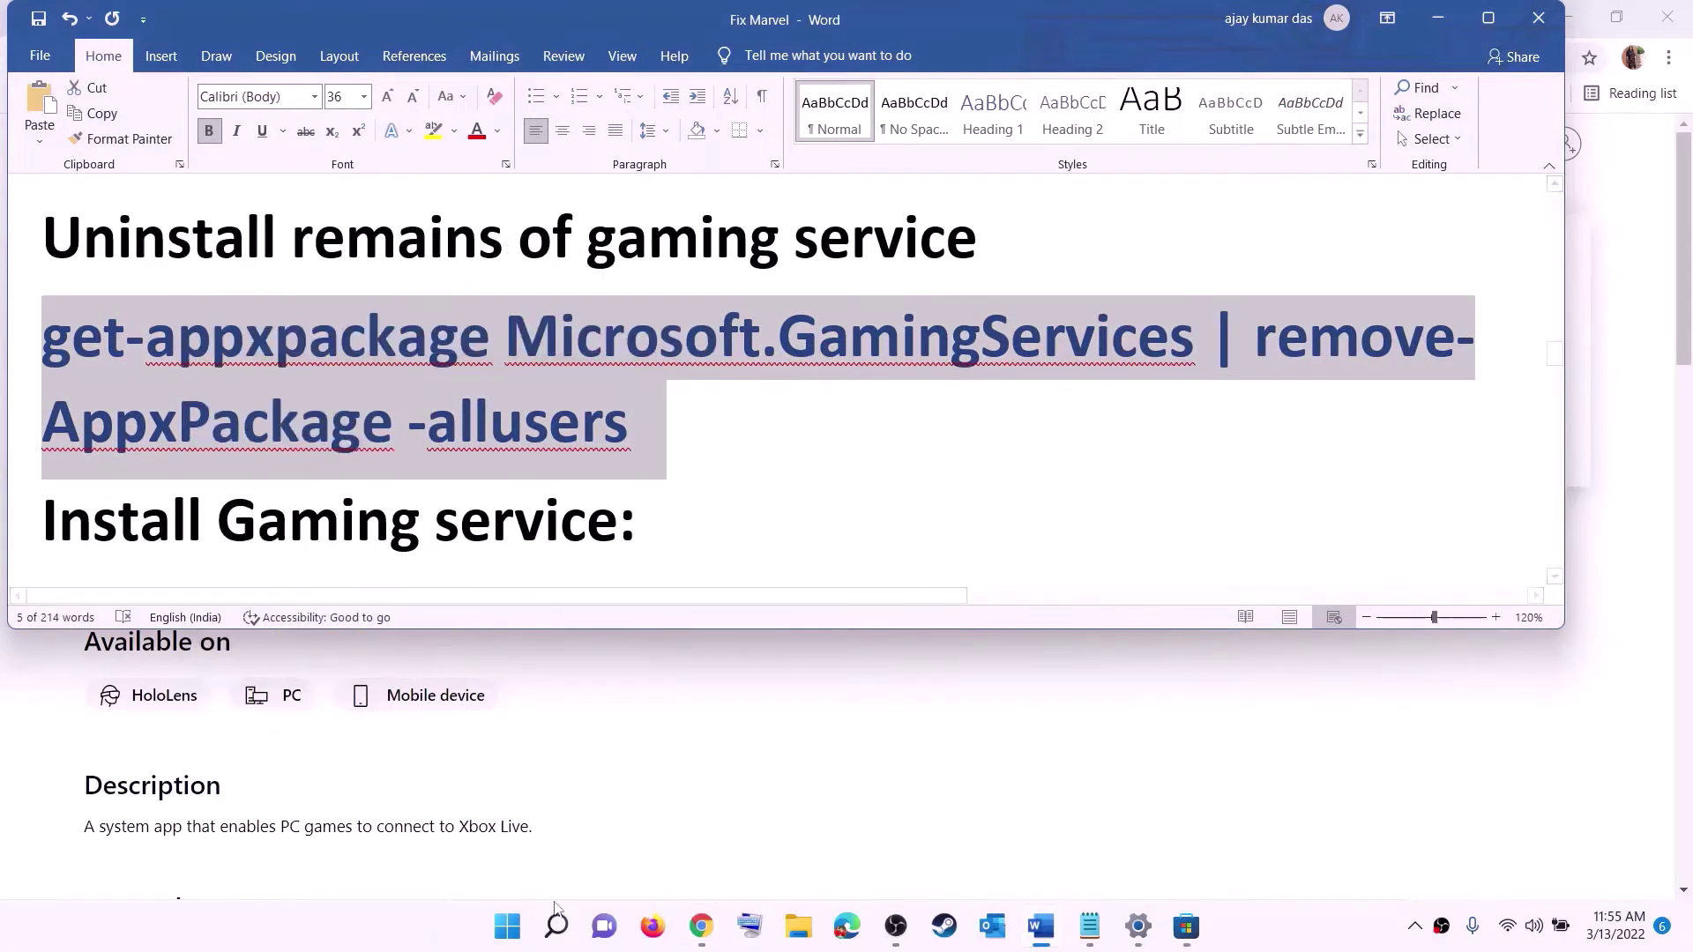
- Launch Windows PowerShell as administrator from a Start search for powershell
{"action": "left_click", "coordinate": [509, 928]}
{"action": "type", "text": "pow"}
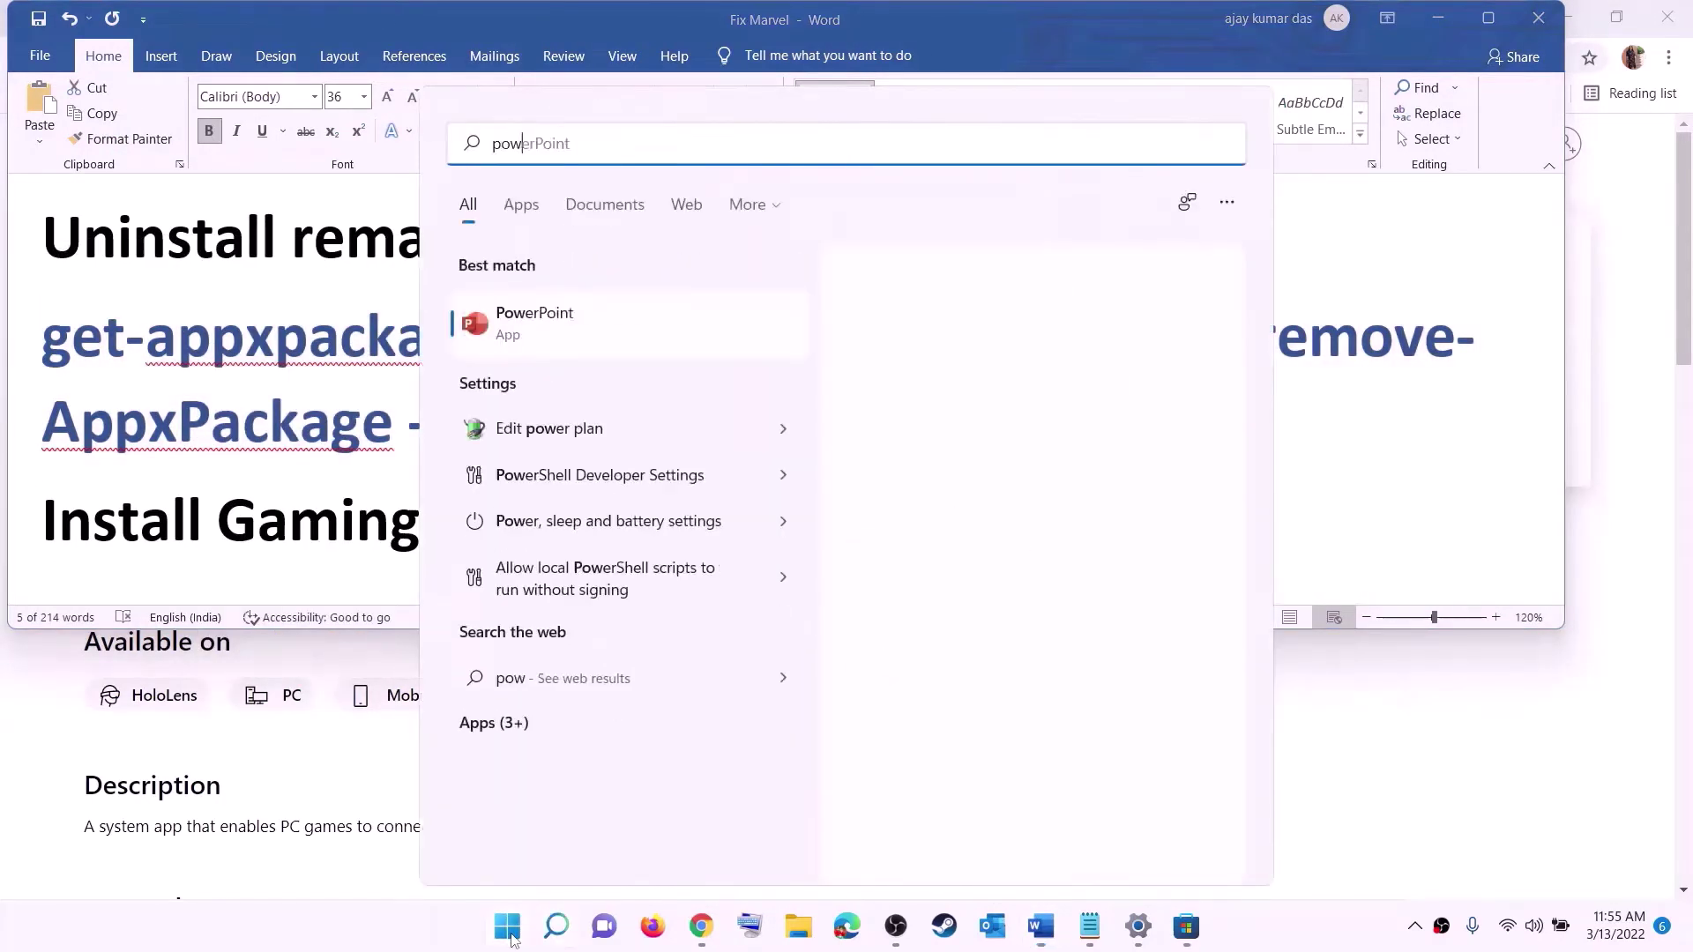
{"action": "type", "text": "ershell"}
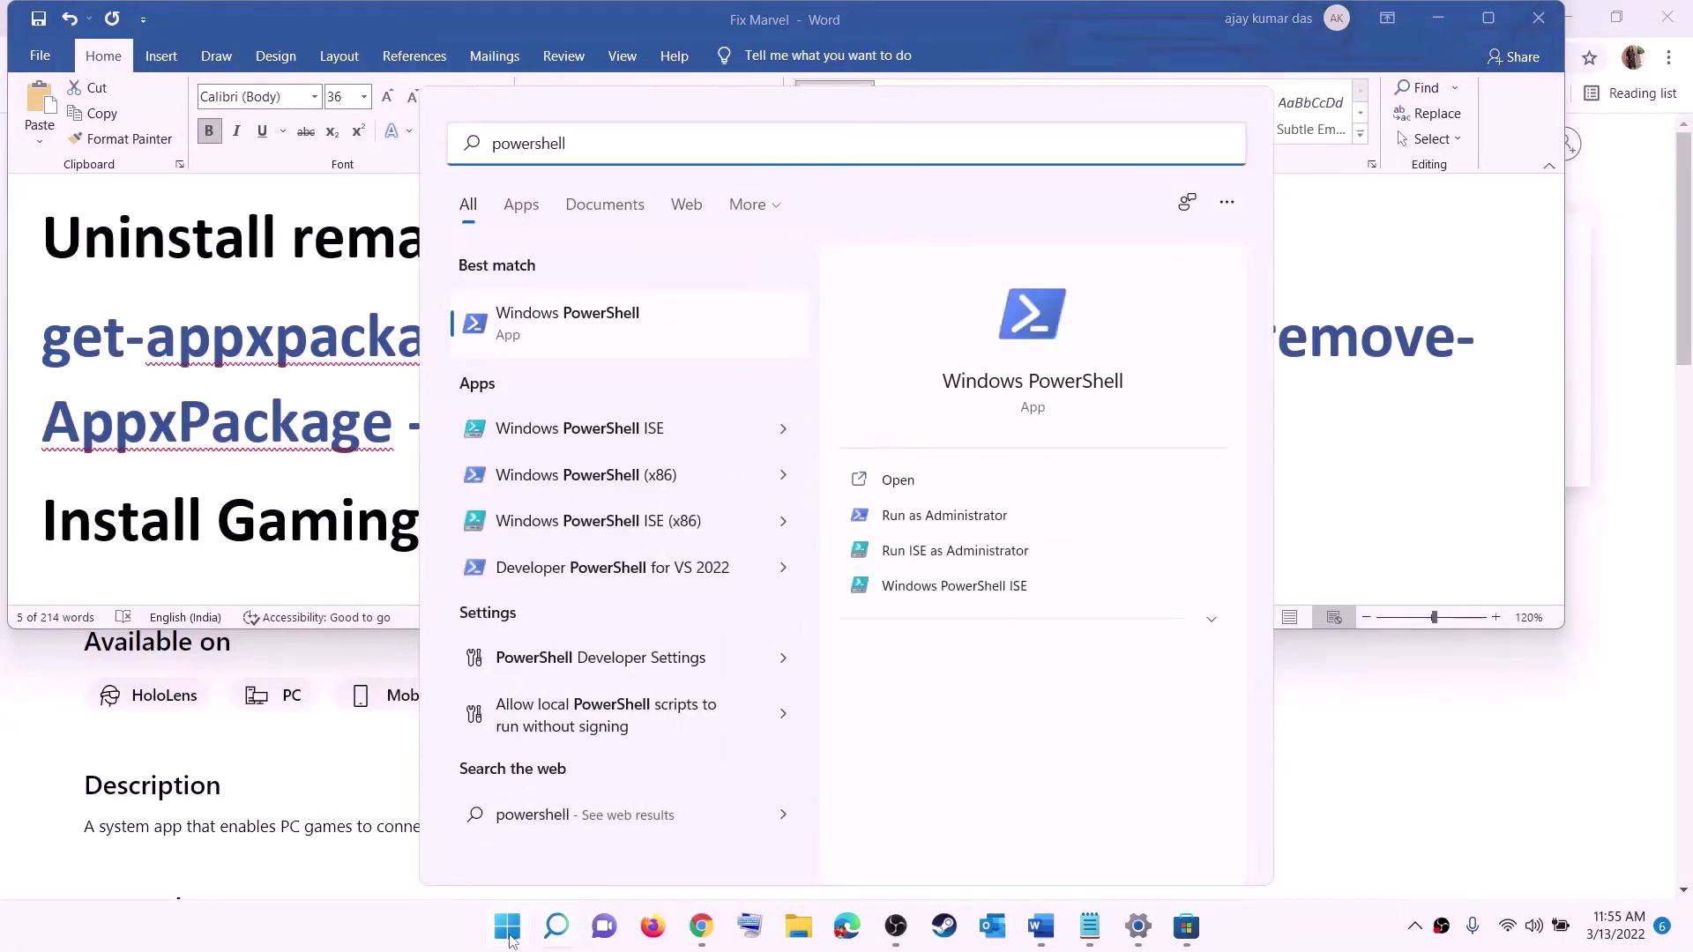
{"action": "right_click", "coordinate": [582, 338]}
{"action": "left_click", "coordinate": [708, 363]}
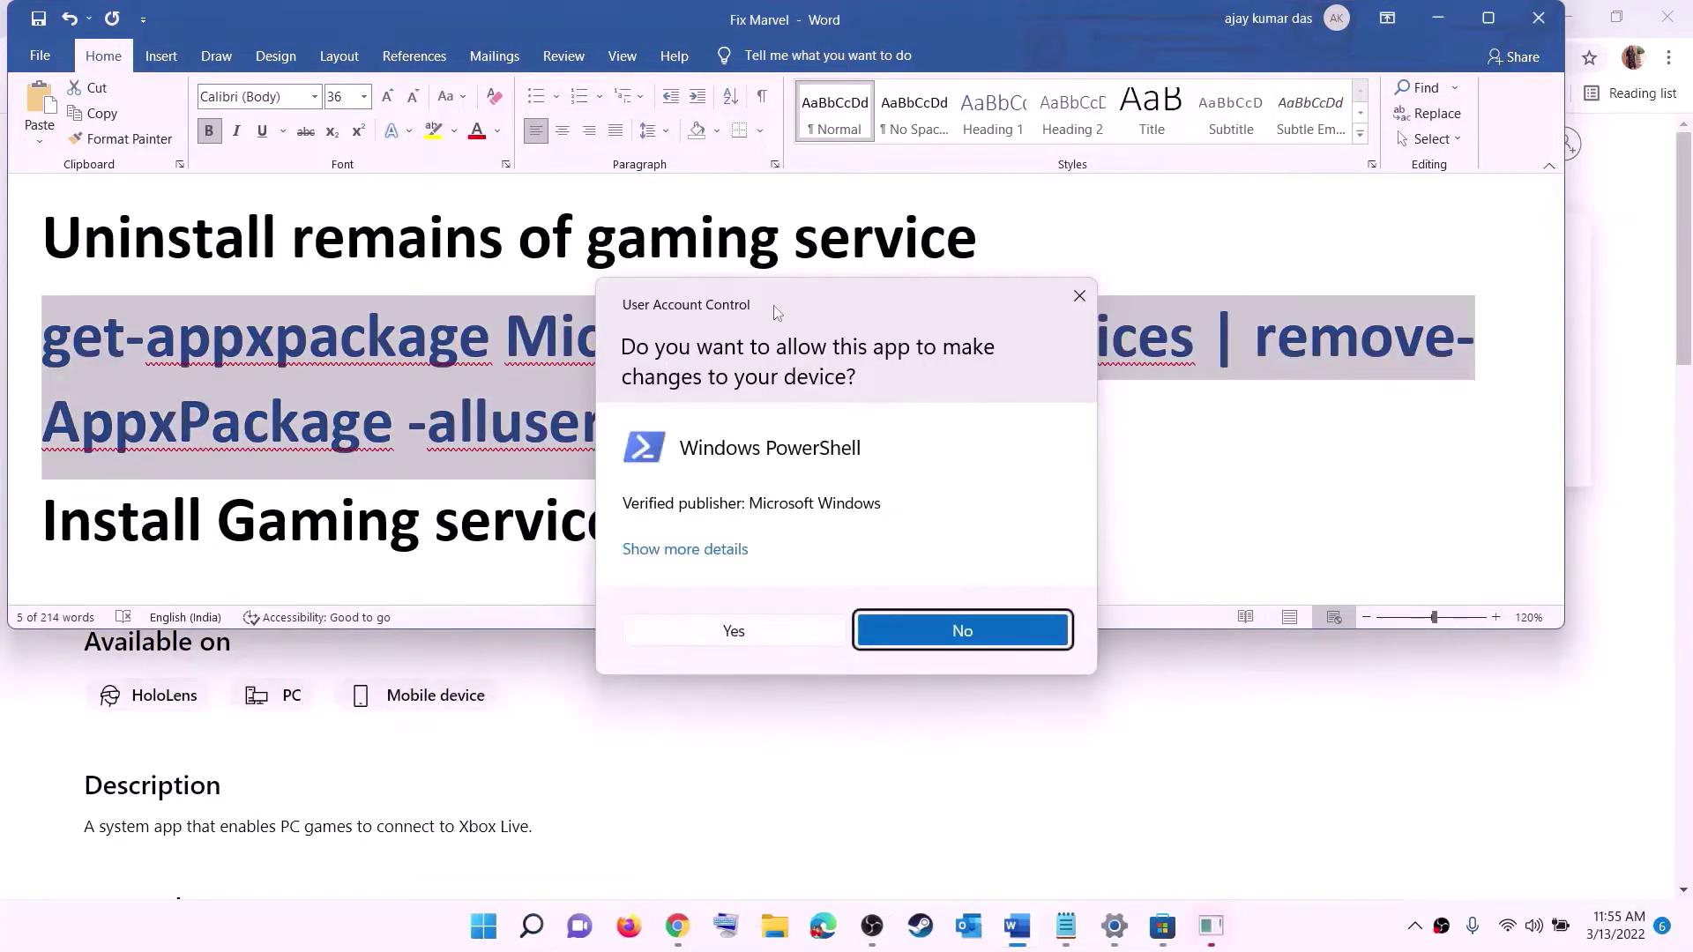
- Allow elevation and run the pasted get-appxpackage … remove-AppxPackage -allusers command in PowerShell
{"action": "left_click", "coordinate": [734, 632]}
{"action": "left_click_drag", "start_coordinate": [613, 82], "coordinate": [791, 194]}
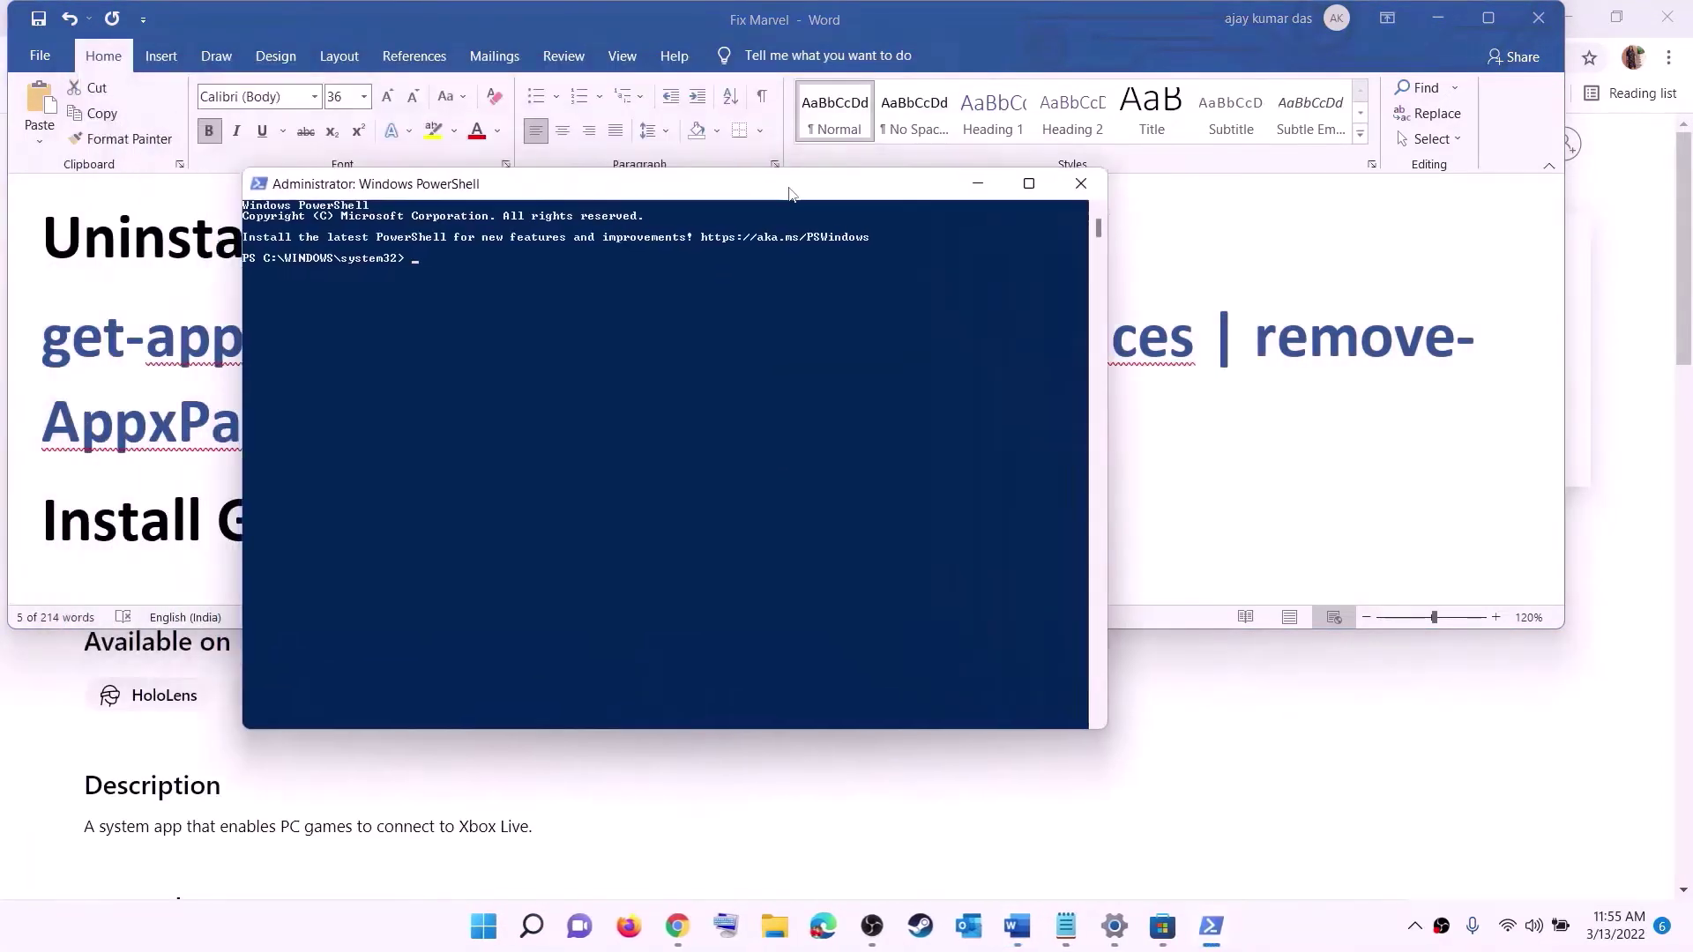
{"action": "key", "text": "ctrl+v"}
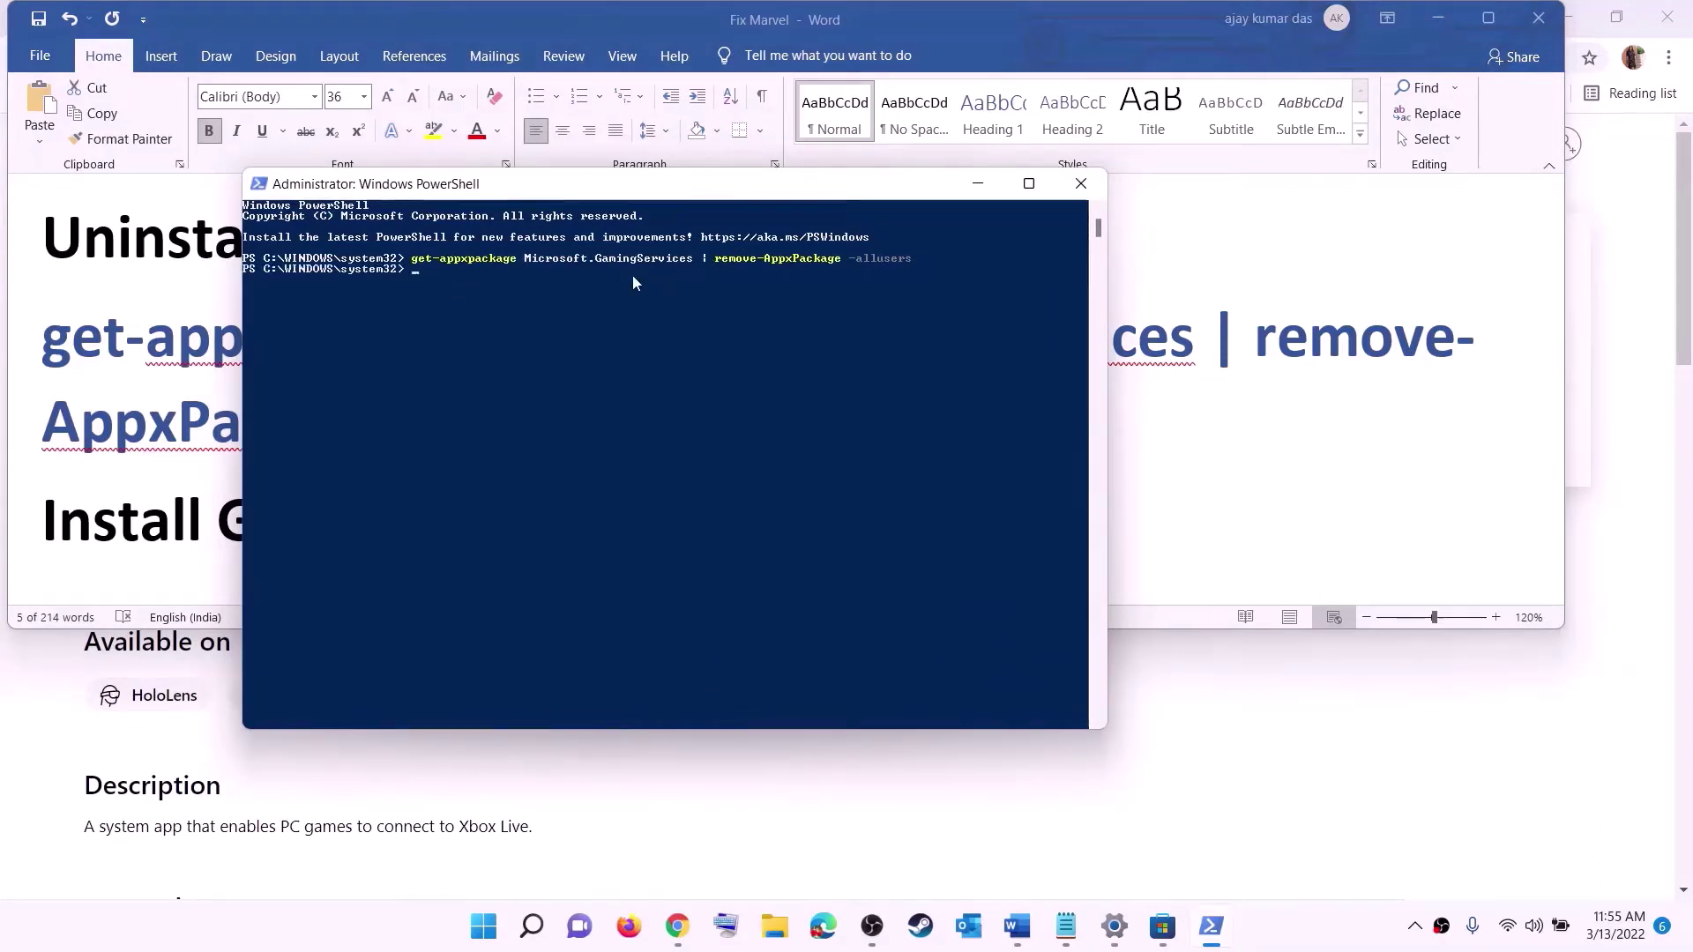
{"action": "key", "text": "alt+Tab"}
{"action": "scroll", "coordinate": [441, 397], "scroll_direction": "down", "scroll_amount": 3}
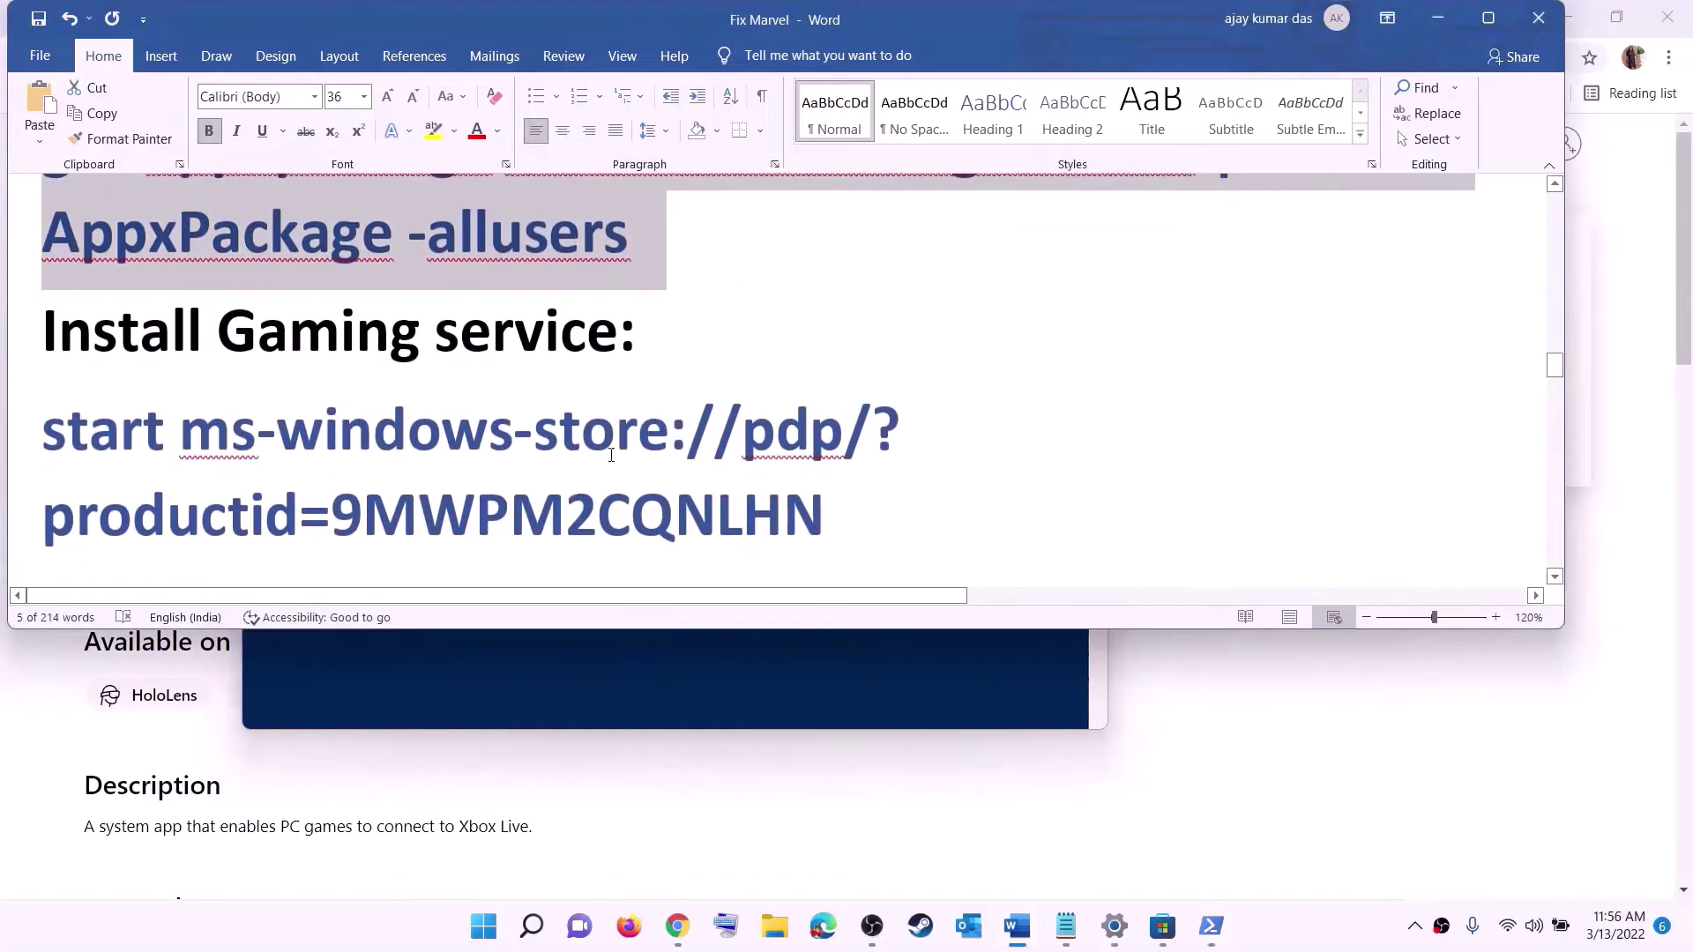
- Run the start ms-windows-store command in PowerShell and install Gaming Services, approving the permission
{"action": "double_click", "coordinate": [1, 401]}
{"action": "right_click", "coordinate": [184, 399]}
{"action": "left_click", "coordinate": [235, 438]}
{"action": "key", "text": "alt+Tab"}
{"action": "right_click", "coordinate": [506, 380]}
{"action": "key", "text": "Return"}
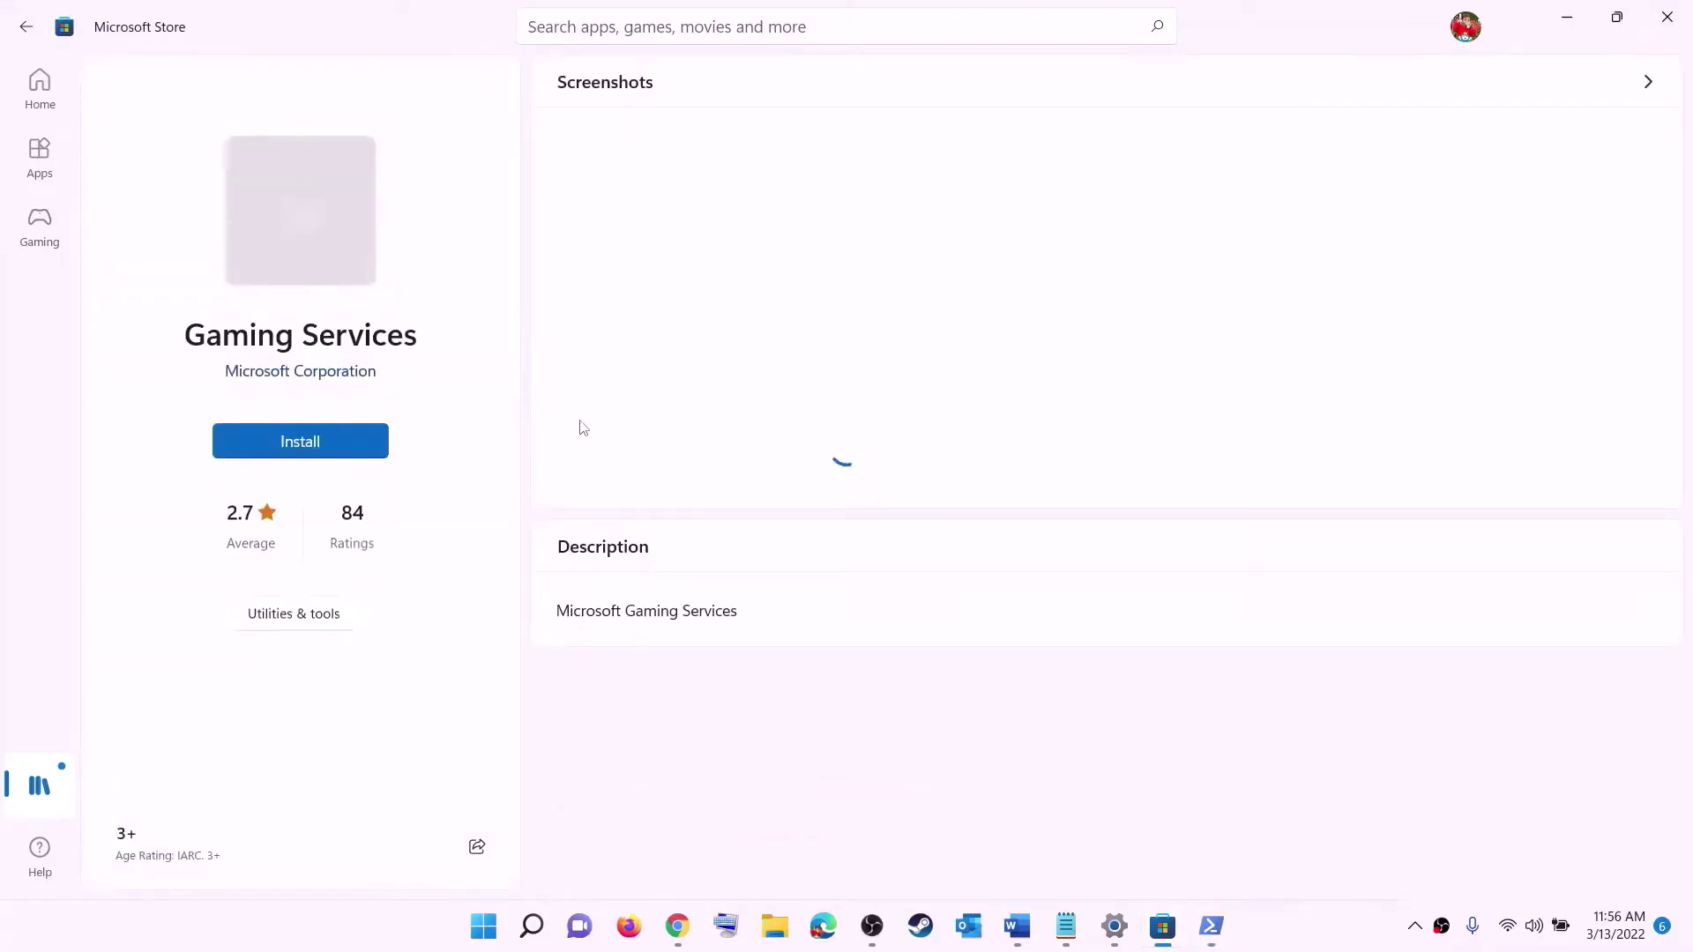
{"action": "left_click", "coordinate": [278, 445]}
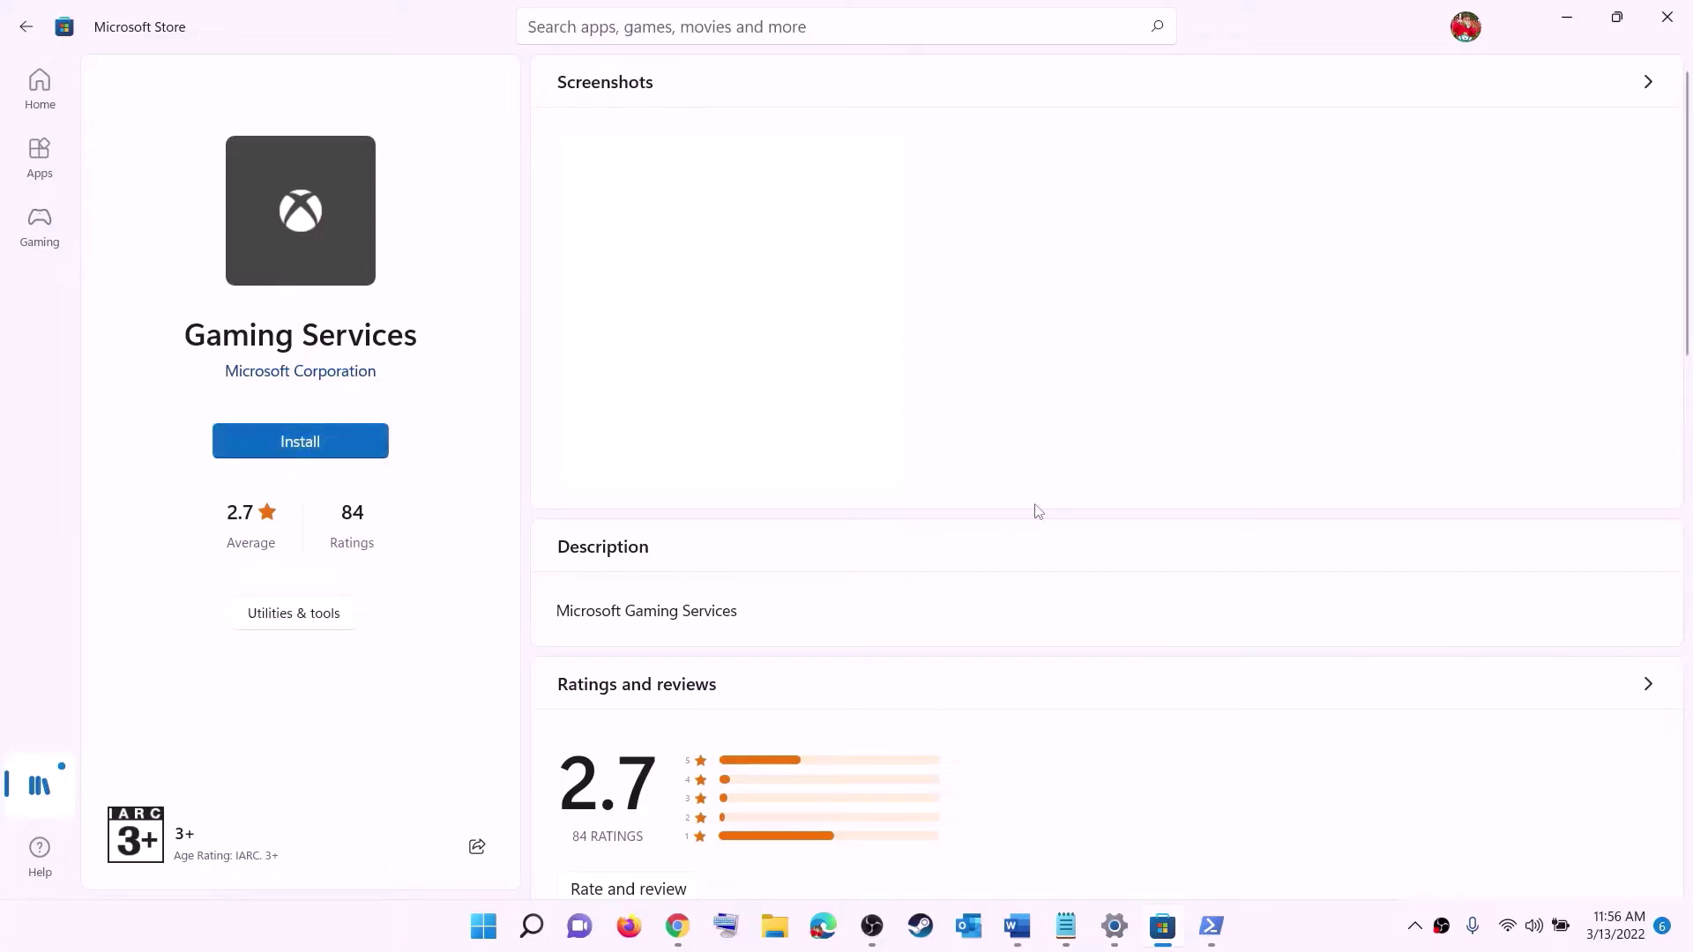
{"action": "left_click", "coordinate": [753, 642]}
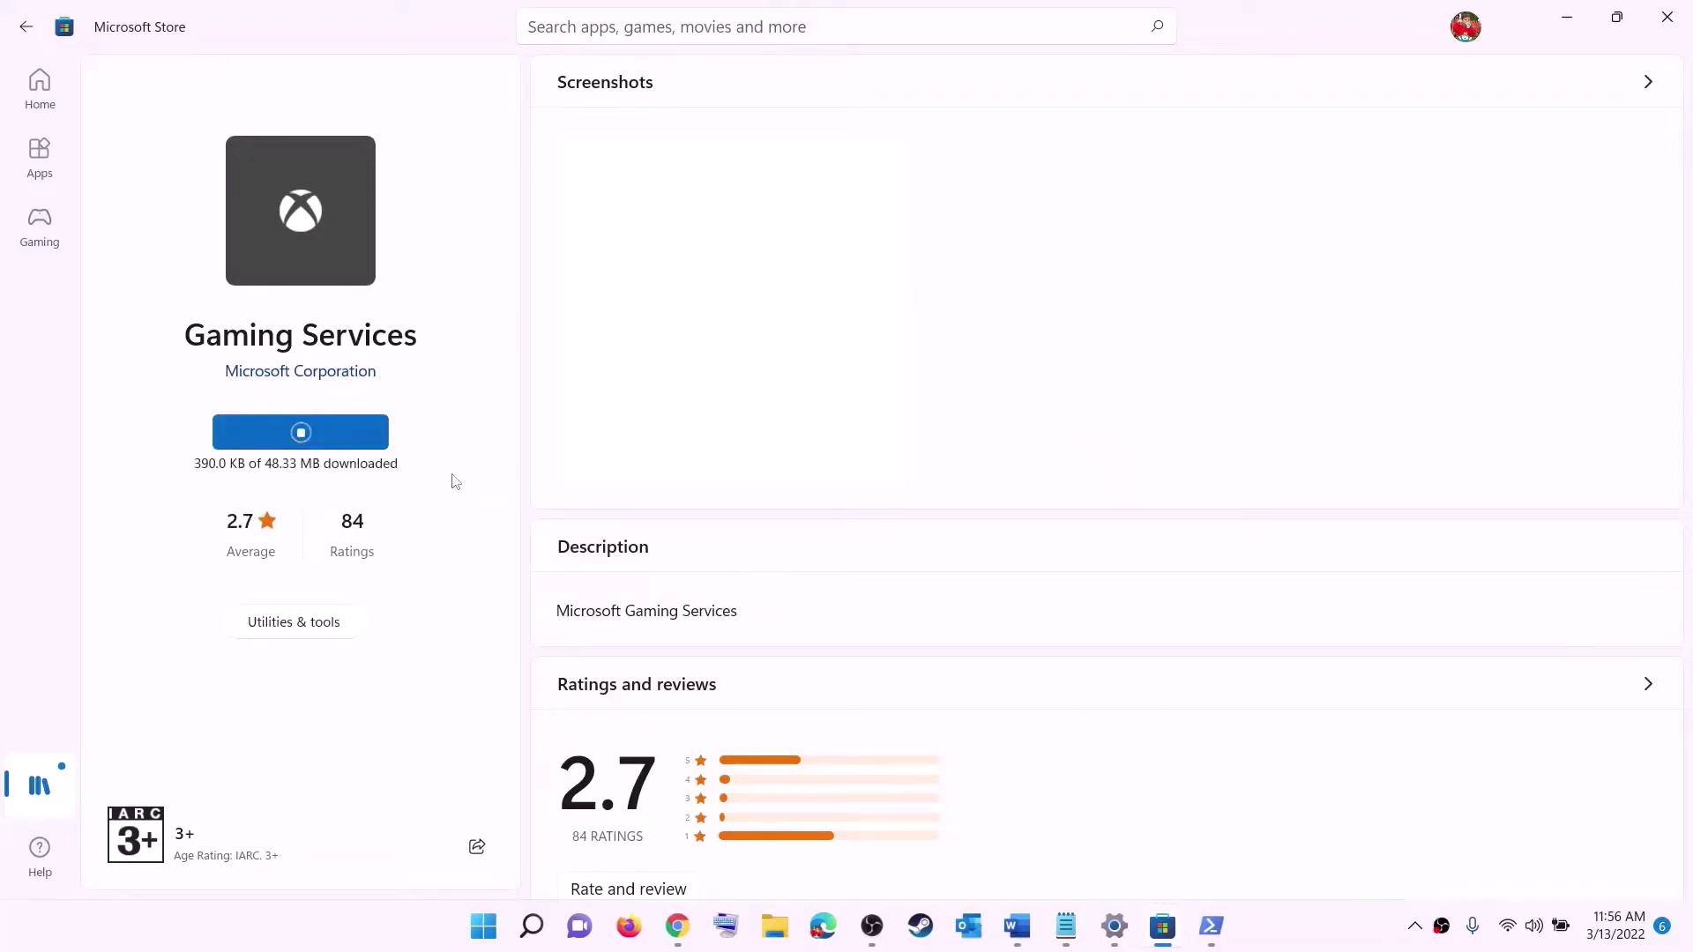
- Open the Services console for Step 8 via a Start search for servic
{"action": "left_click", "coordinate": [1017, 926]}
{"action": "scroll", "coordinate": [555, 456], "scroll_direction": "down", "scroll_amount": 5}
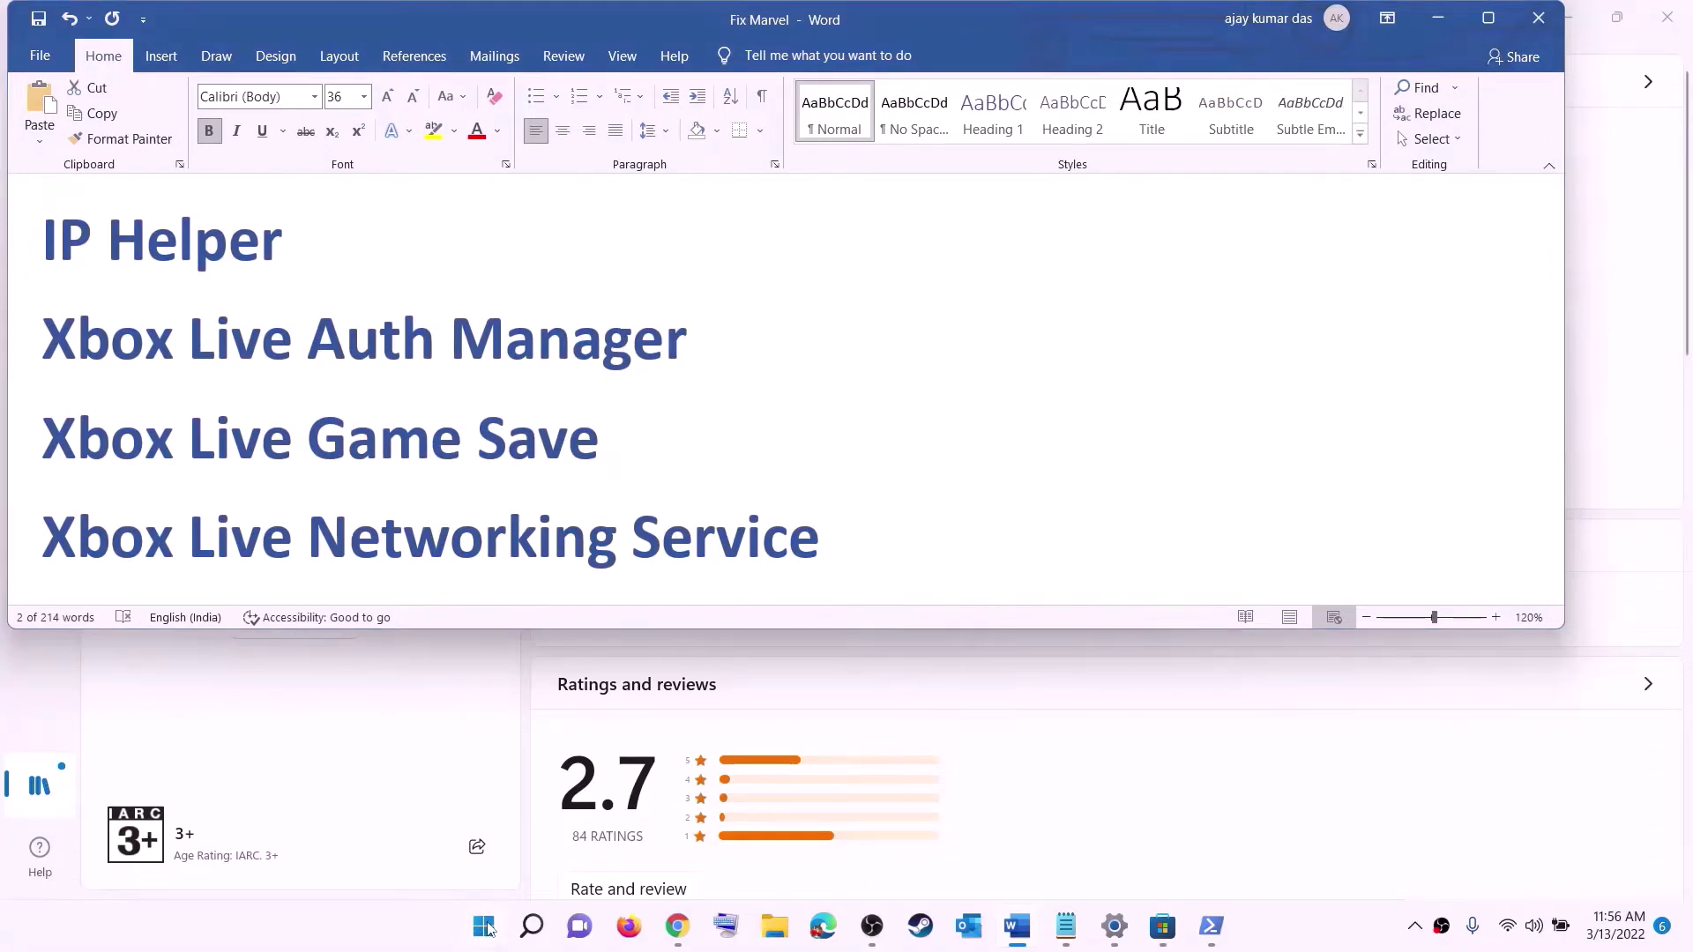
{"action": "left_click", "coordinate": [486, 927]}
{"action": "type", "text": "serv"}
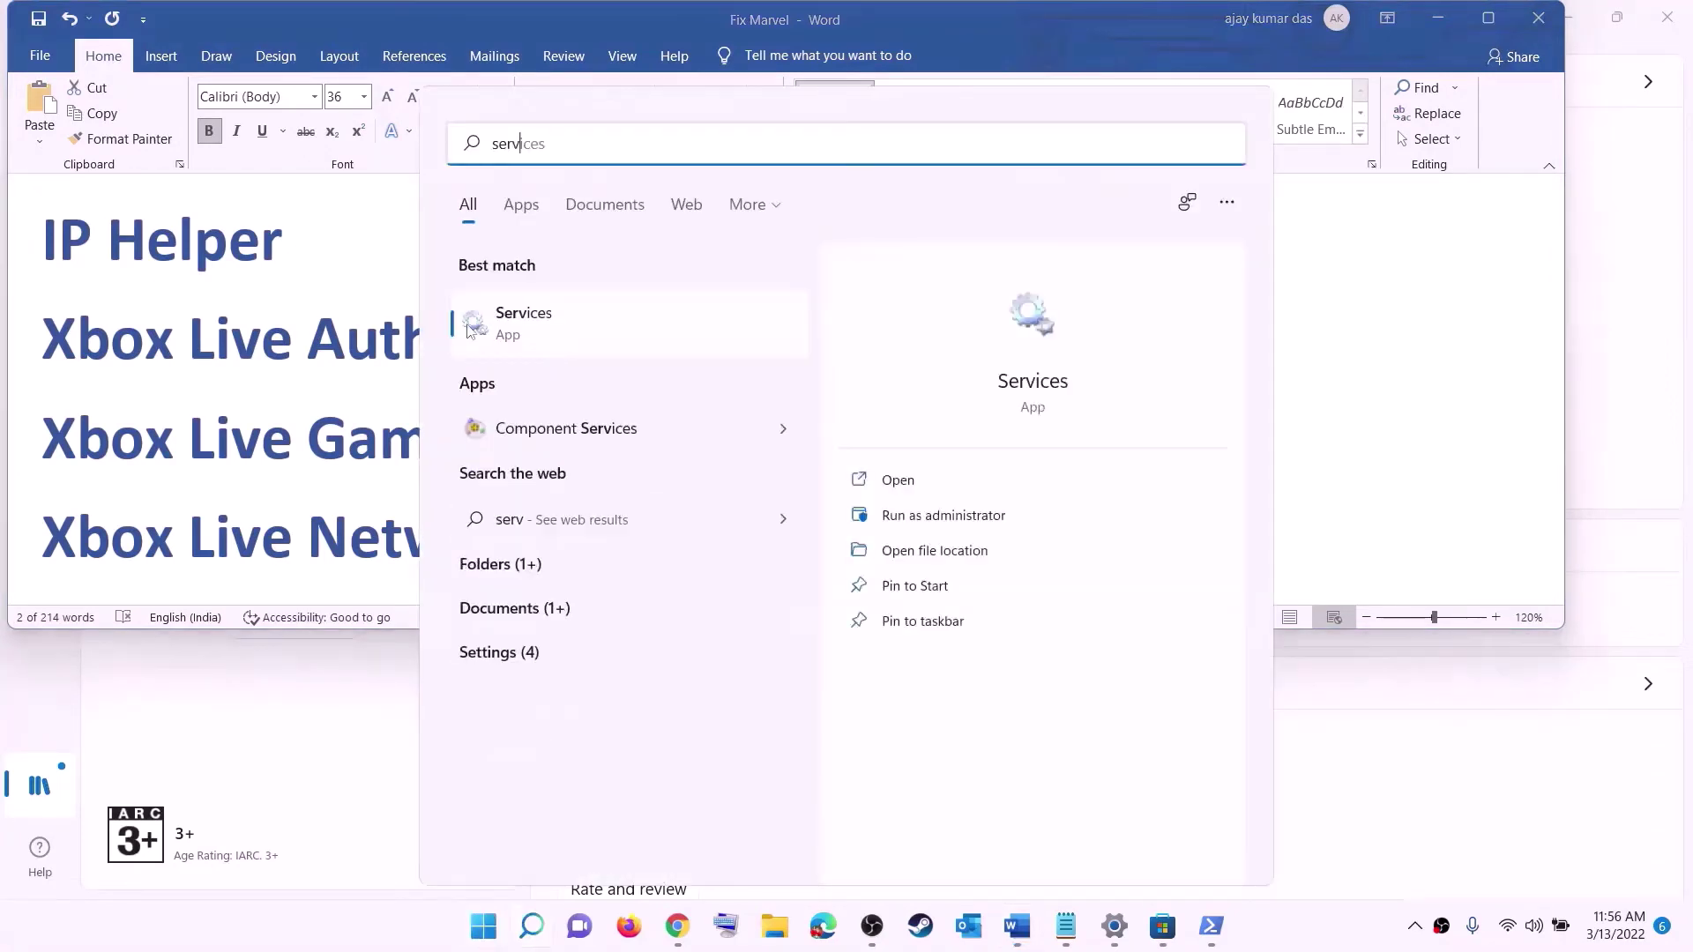
{"action": "type", "text": "ic"}
{"action": "left_click", "coordinate": [470, 329]}
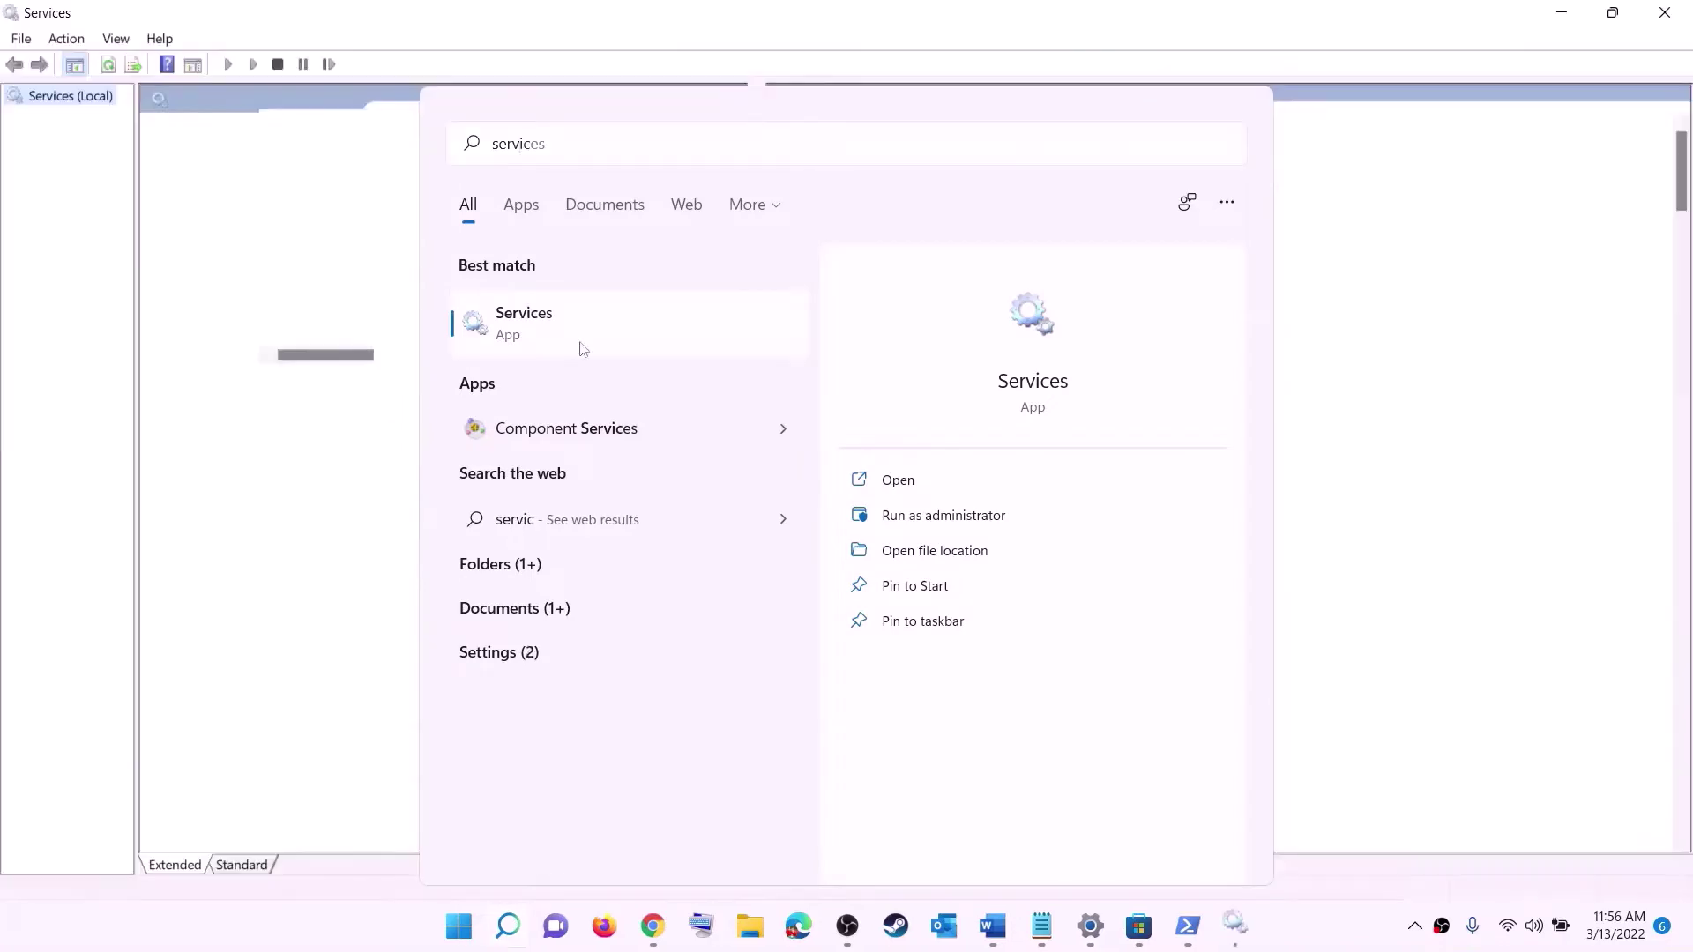
{"action": "left_click", "coordinate": [488, 527]}
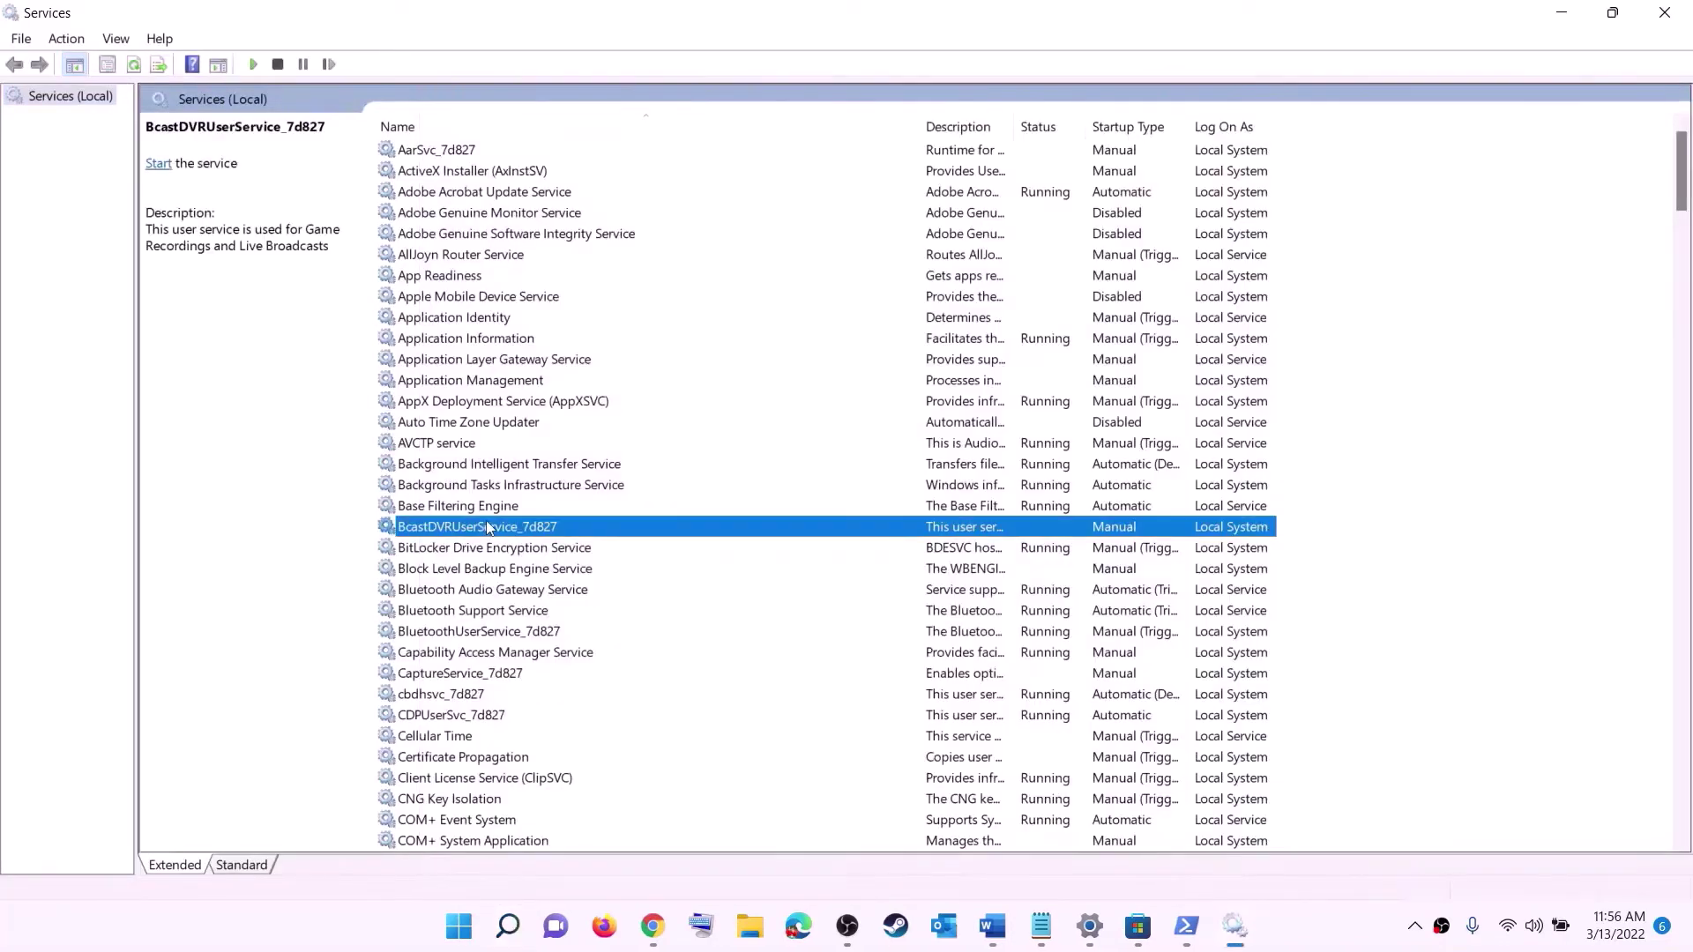
- Set the IP Helper service startup type to Automatic
{"action": "key", "text": "i"}
{"action": "left_click", "coordinate": [443, 511]}
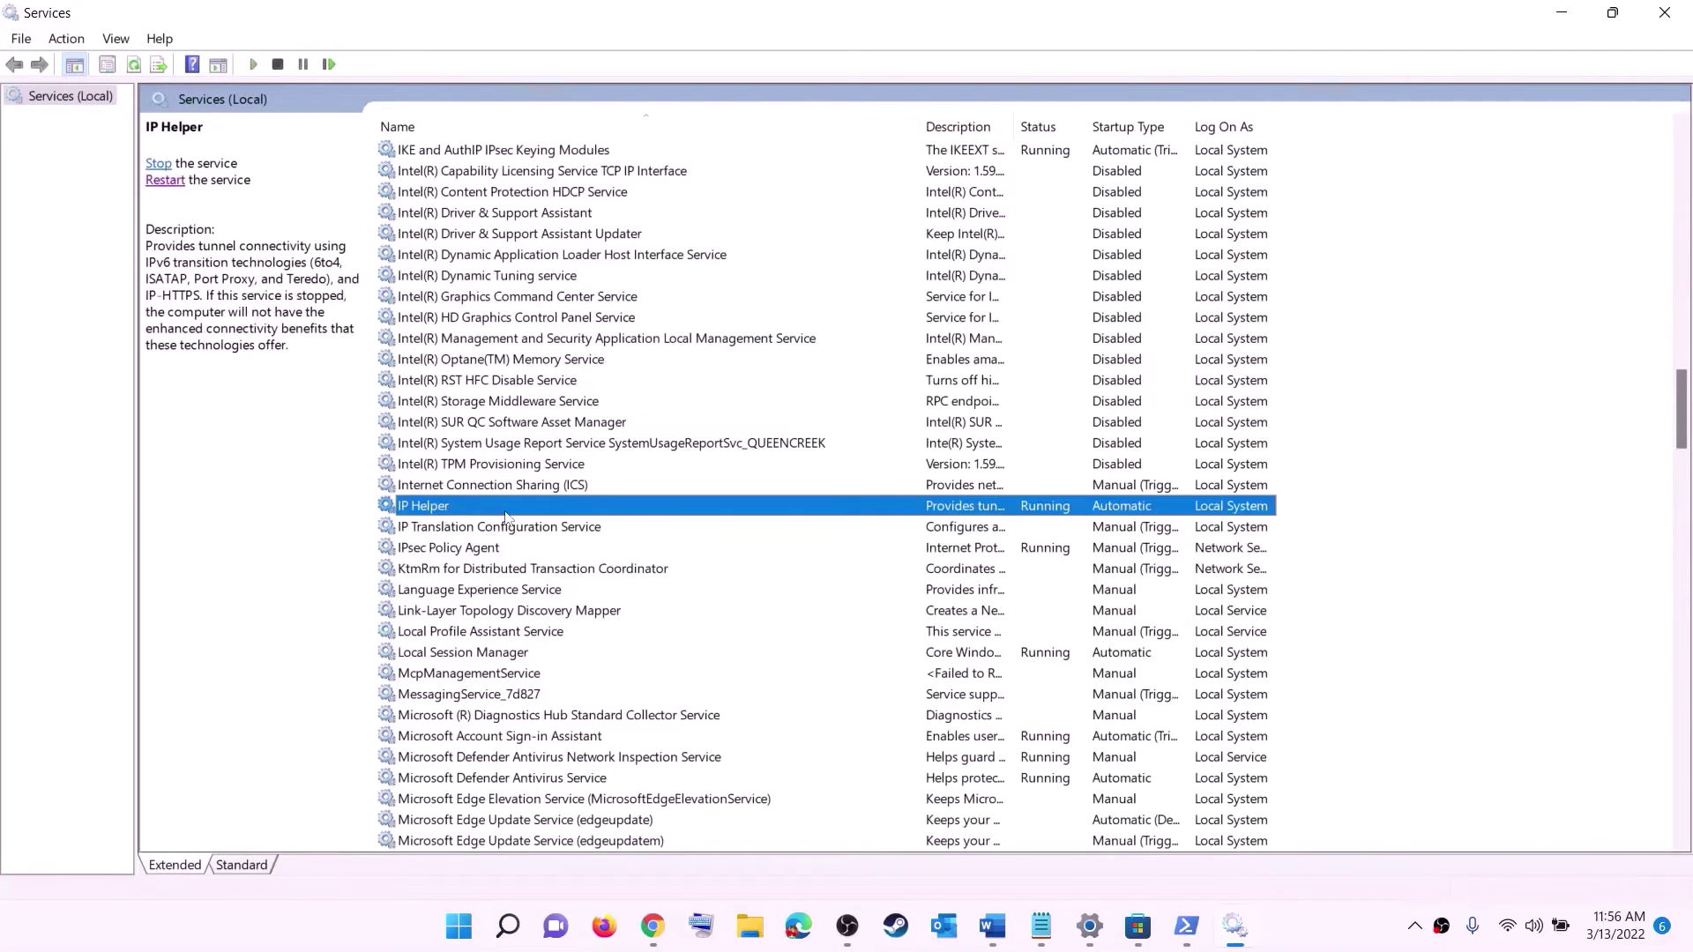
{"action": "double_click", "coordinate": [507, 511]}
{"action": "left_click", "coordinate": [891, 435]}
{"action": "left_click", "coordinate": [882, 469]}
{"action": "left_click", "coordinate": [1020, 684]}
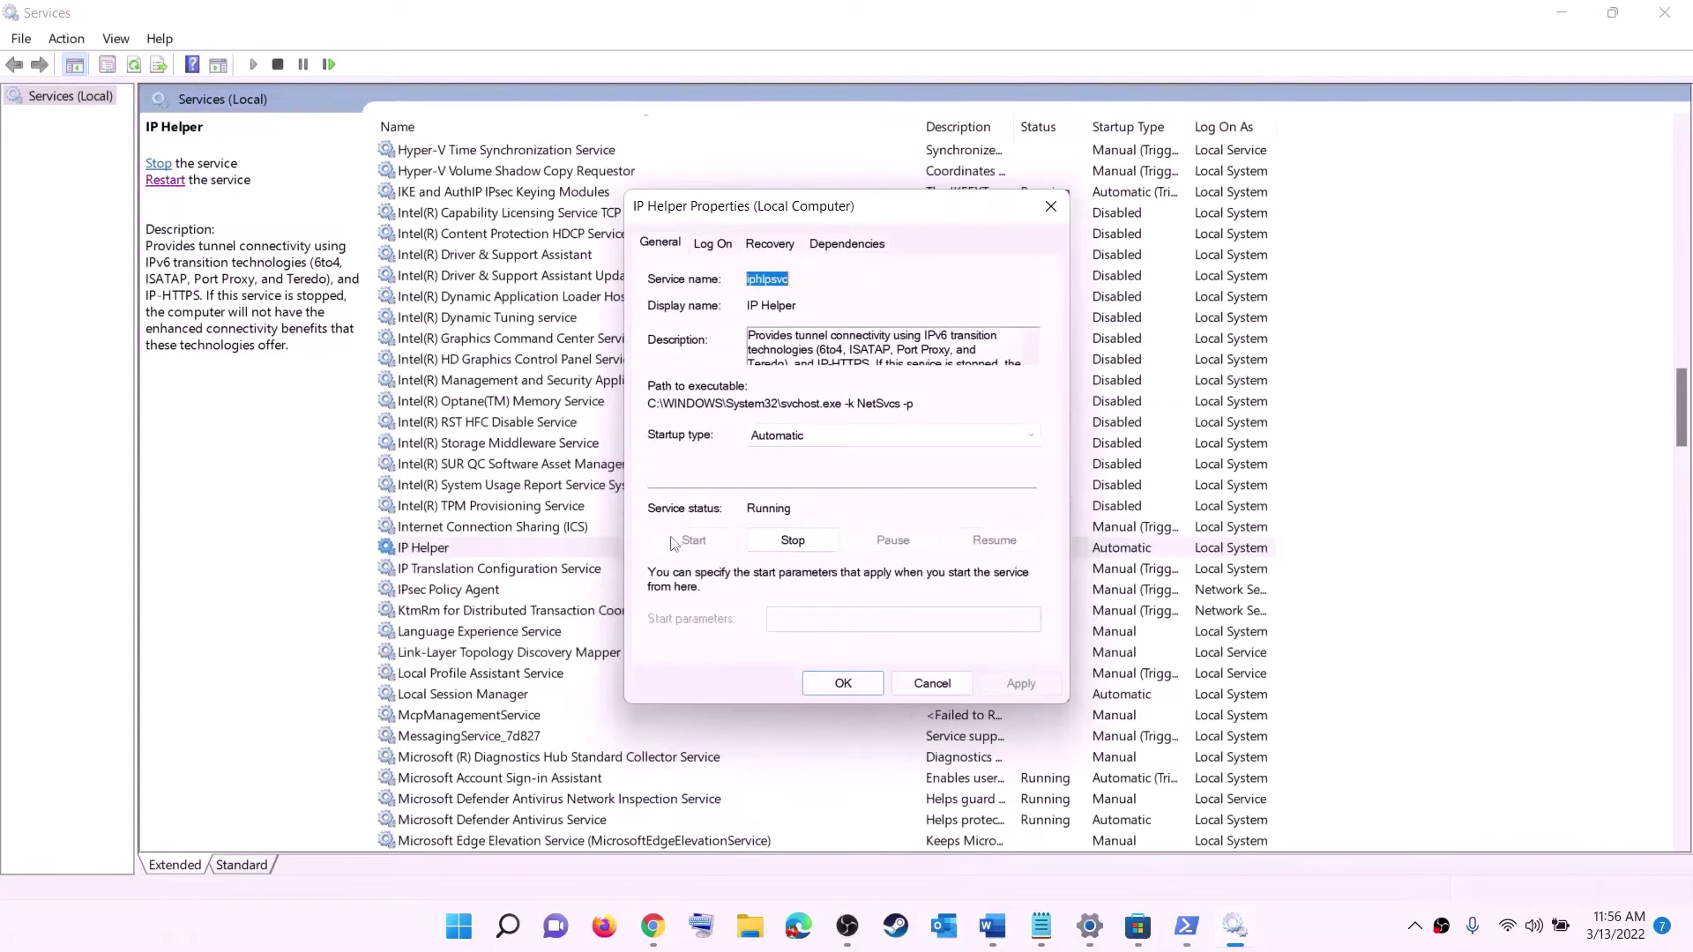
{"action": "left_click", "coordinate": [843, 685]}
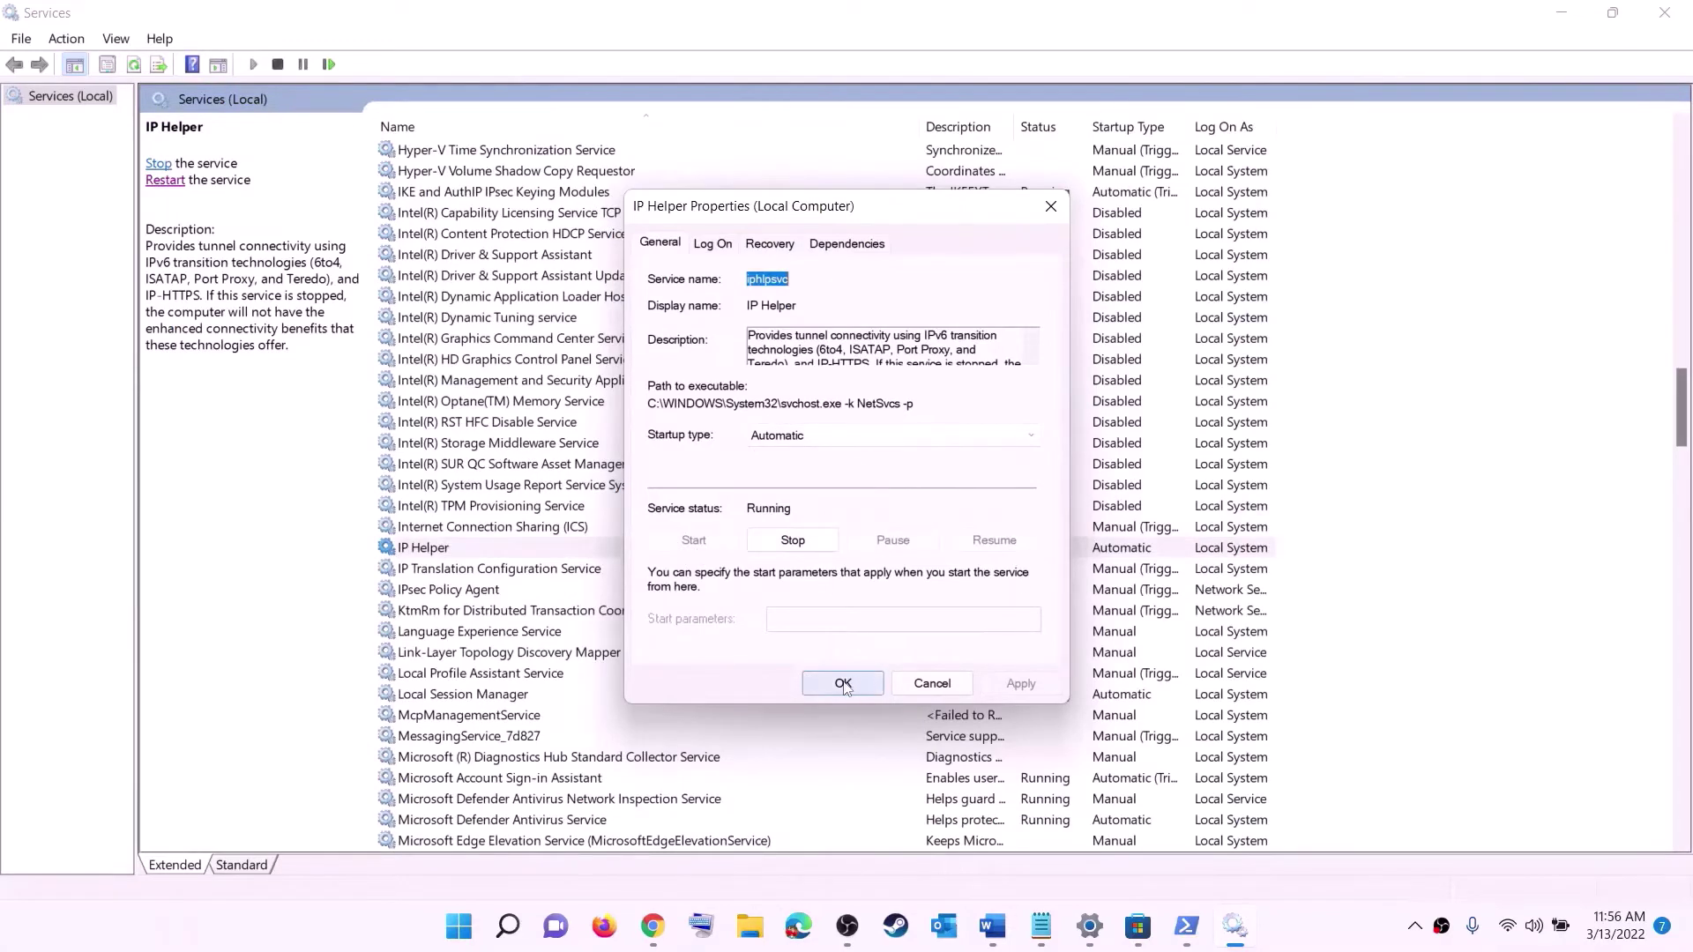
- Set Xbox Accessory Management Service startup type to Automatic
{"action": "left_click", "coordinate": [523, 641]}
{"action": "key", "text": "x"}
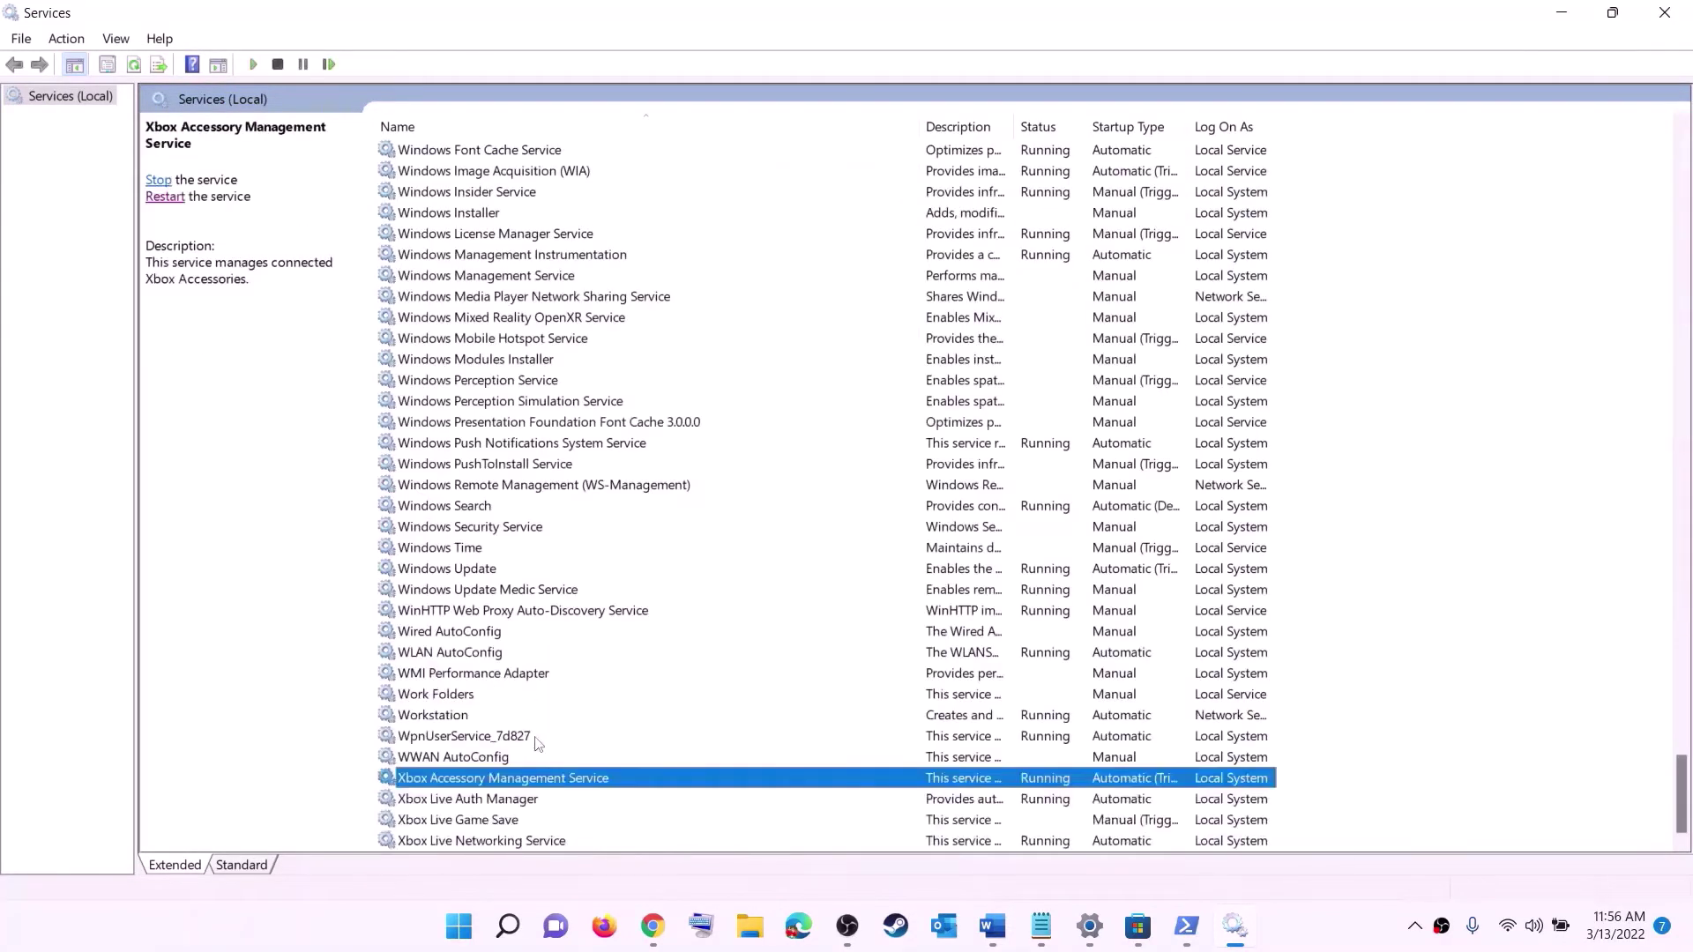
{"action": "double_click", "coordinate": [466, 783]}
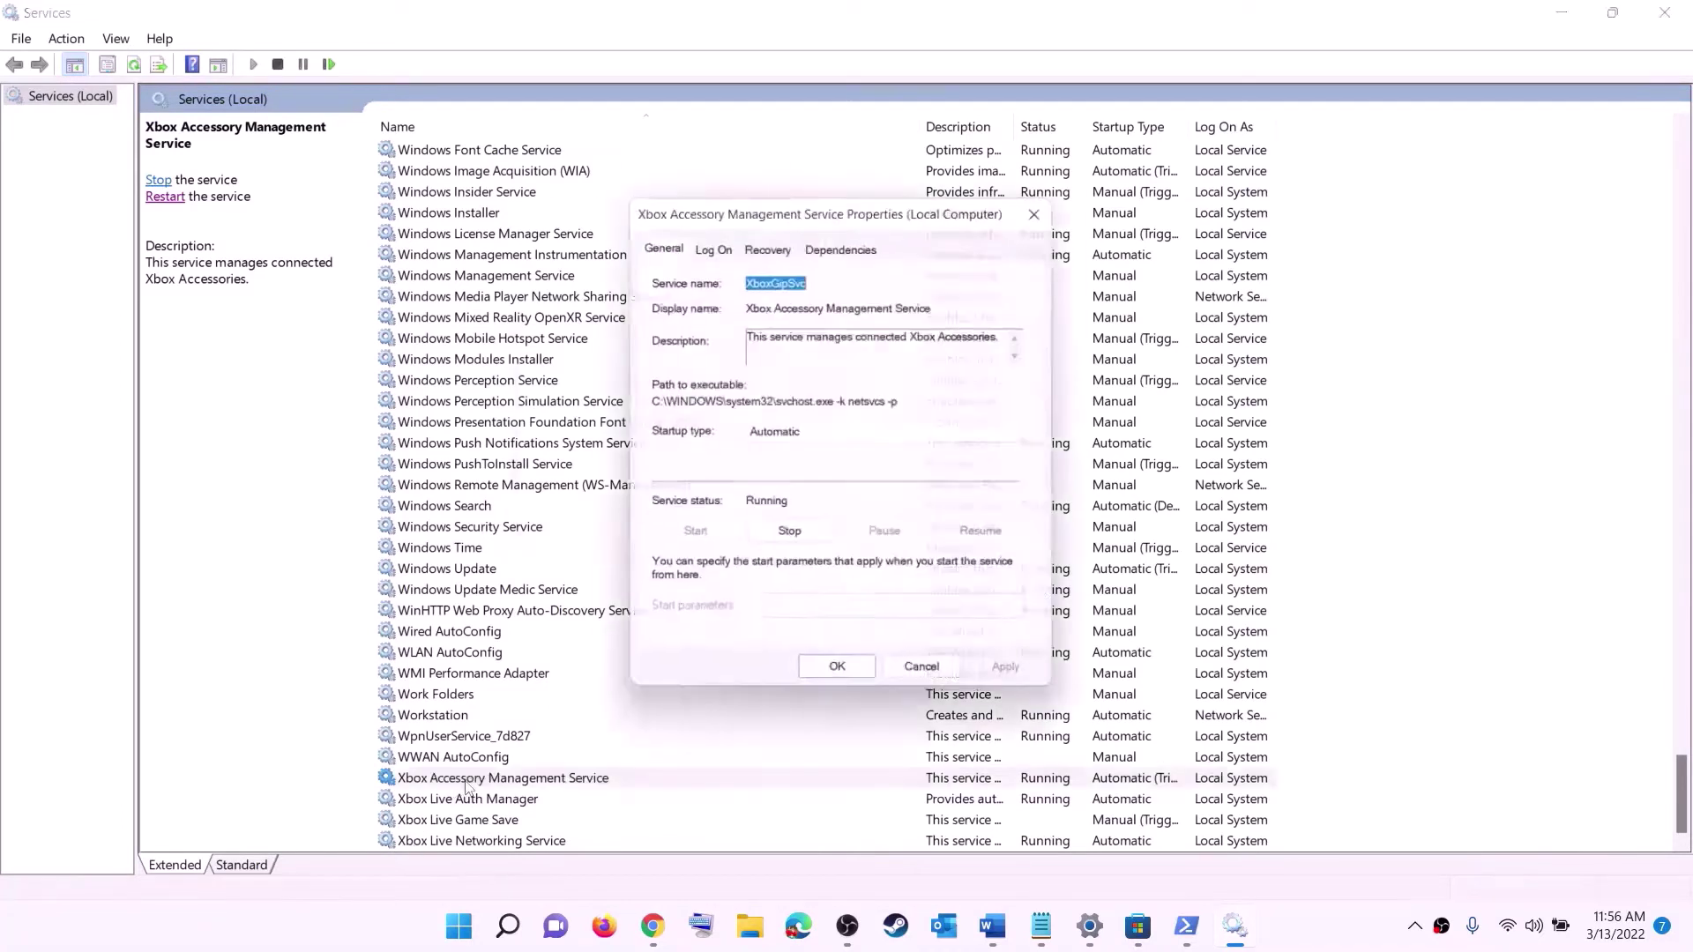
{"action": "left_click", "coordinate": [806, 441]}
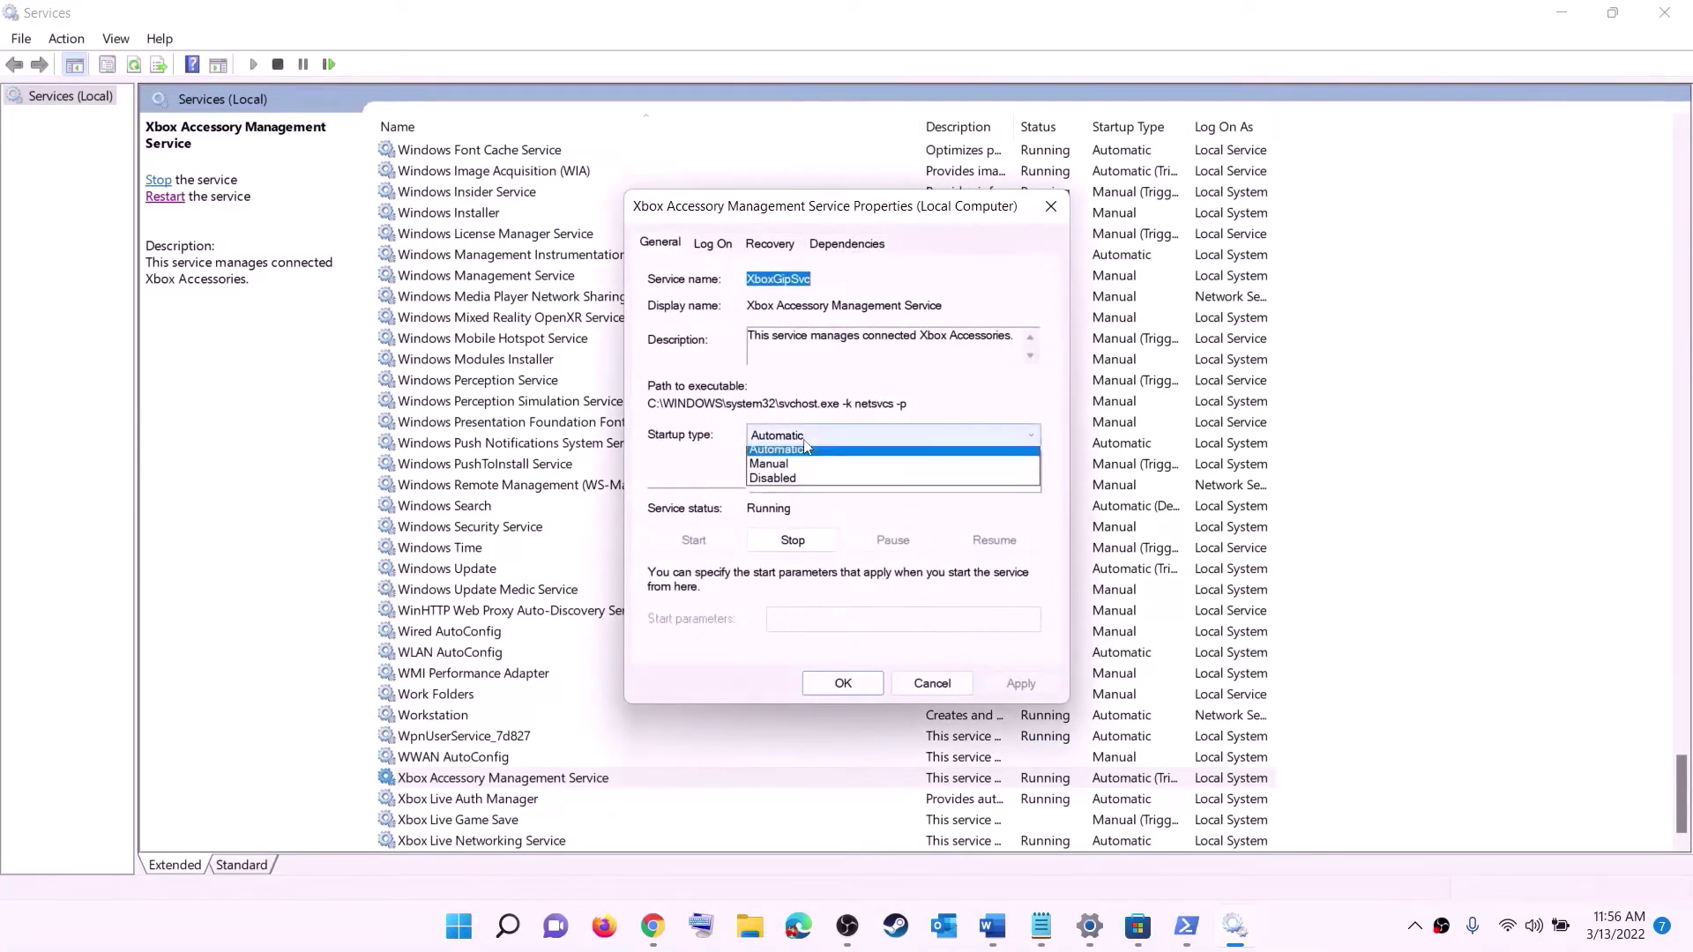
{"action": "left_click", "coordinate": [803, 473]}
{"action": "left_click", "coordinate": [1019, 684]}
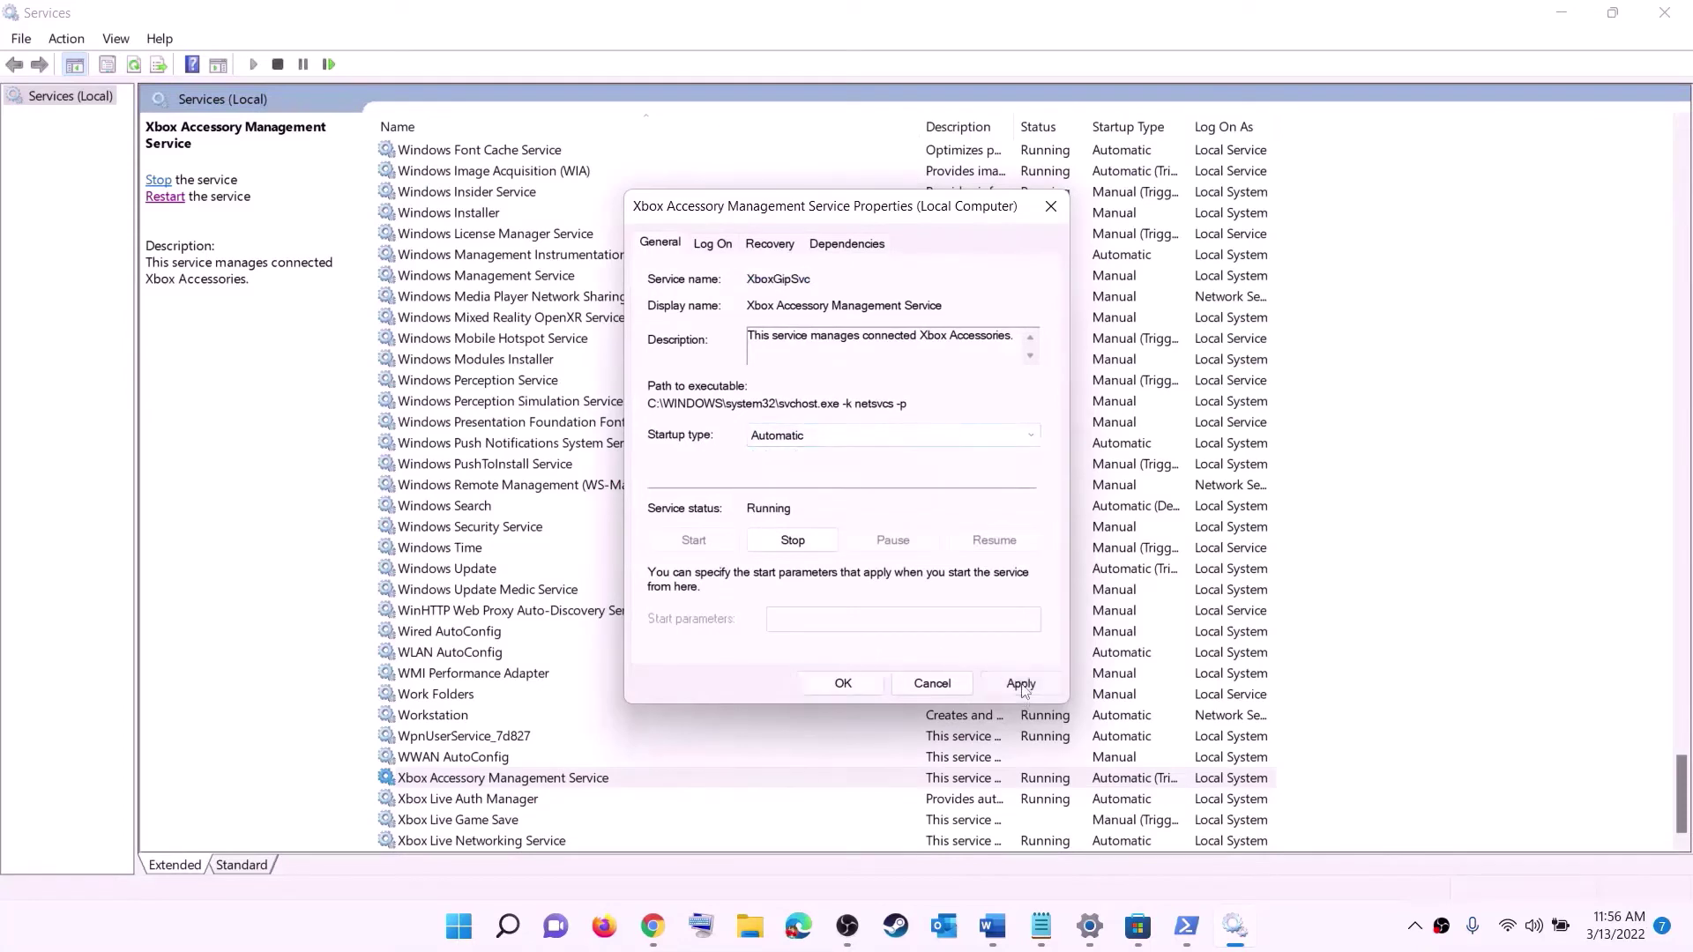
{"action": "left_click", "coordinate": [843, 684]}
- Set Xbox Live Auth Manager startup type to Automatic
{"action": "double_click", "coordinate": [458, 799]}
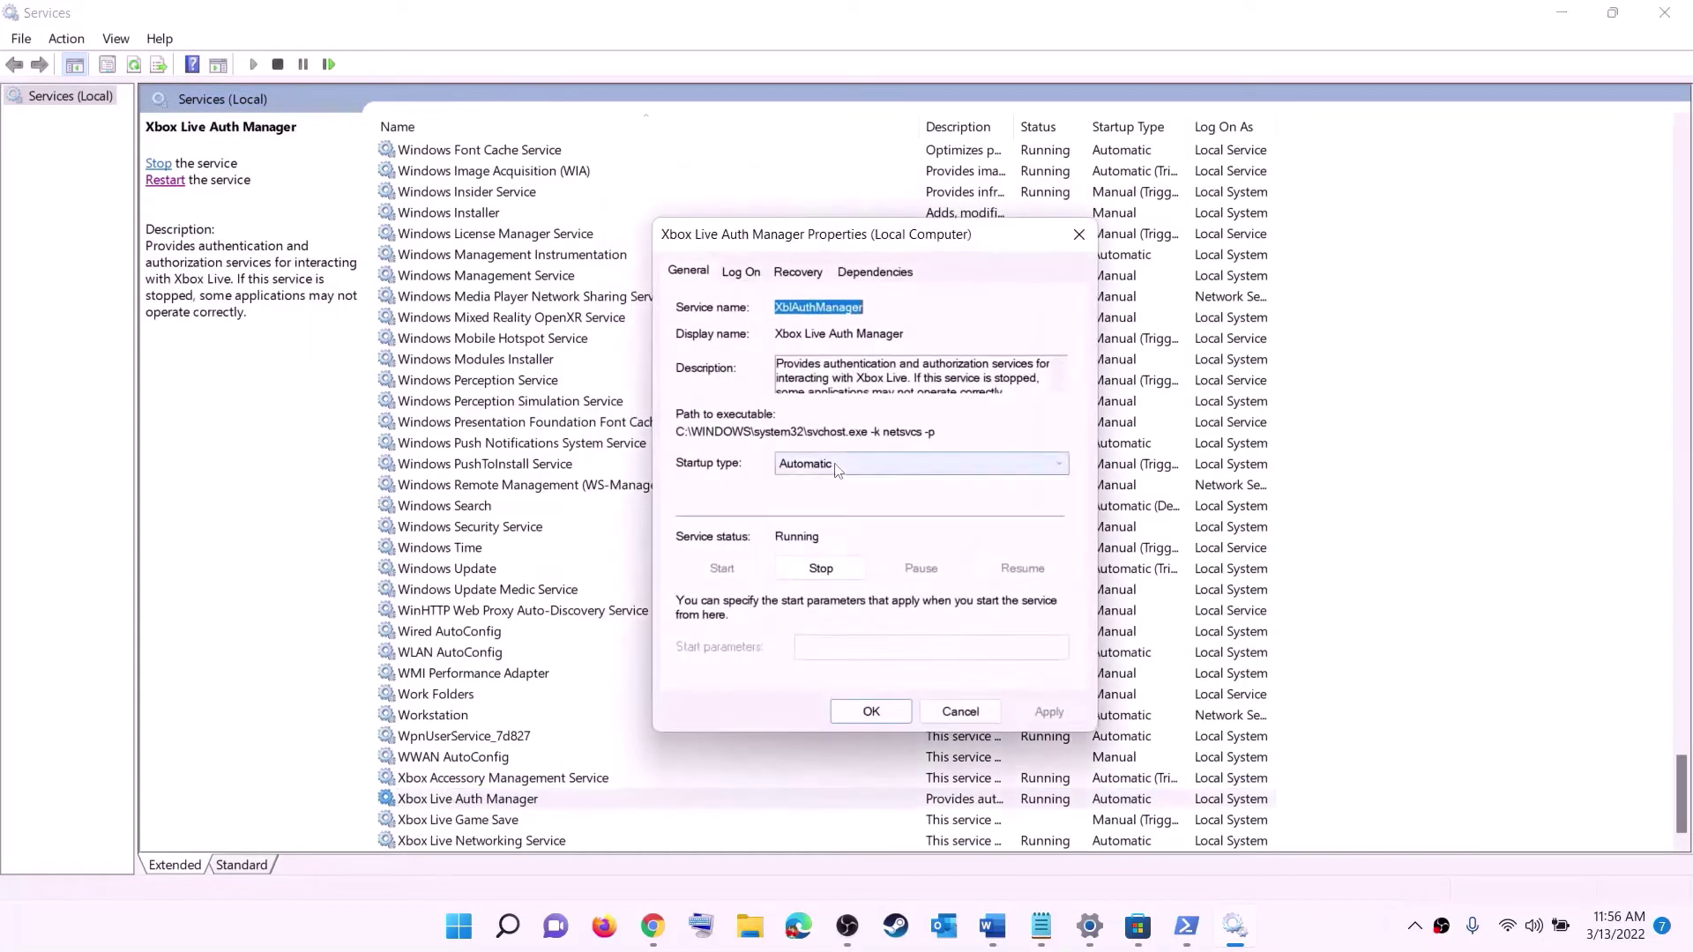
{"action": "left_click", "coordinate": [837, 470]}
{"action": "left_click", "coordinate": [820, 496]}
{"action": "left_click", "coordinate": [1049, 711]}
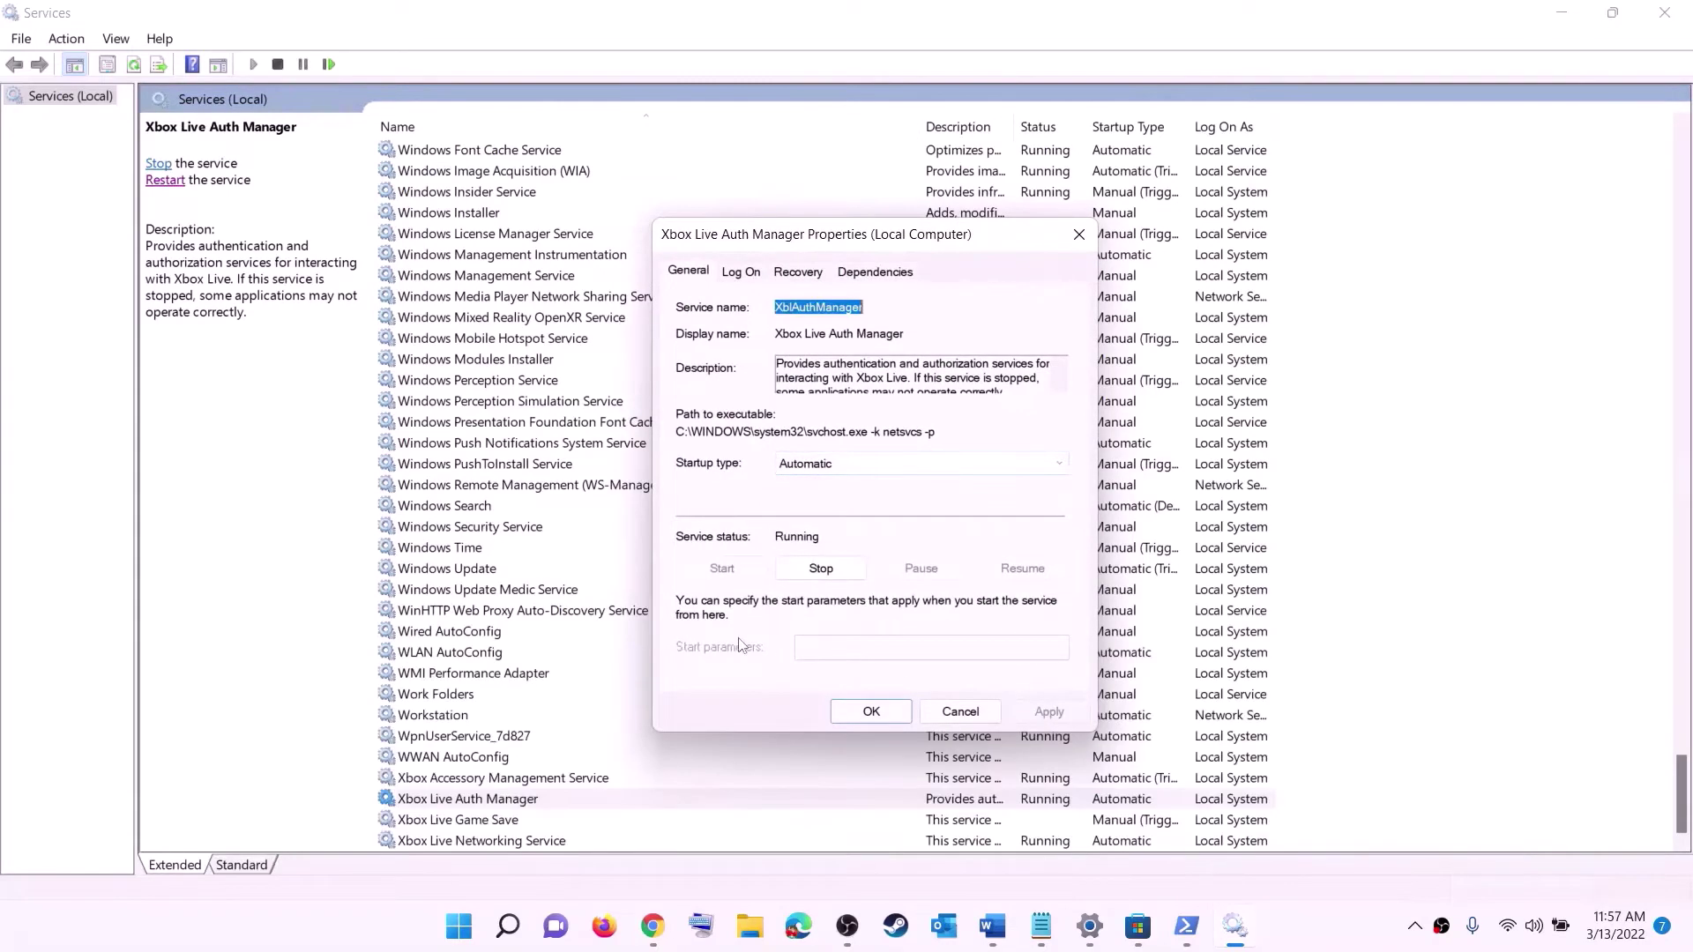
{"action": "left_click", "coordinate": [879, 713]}
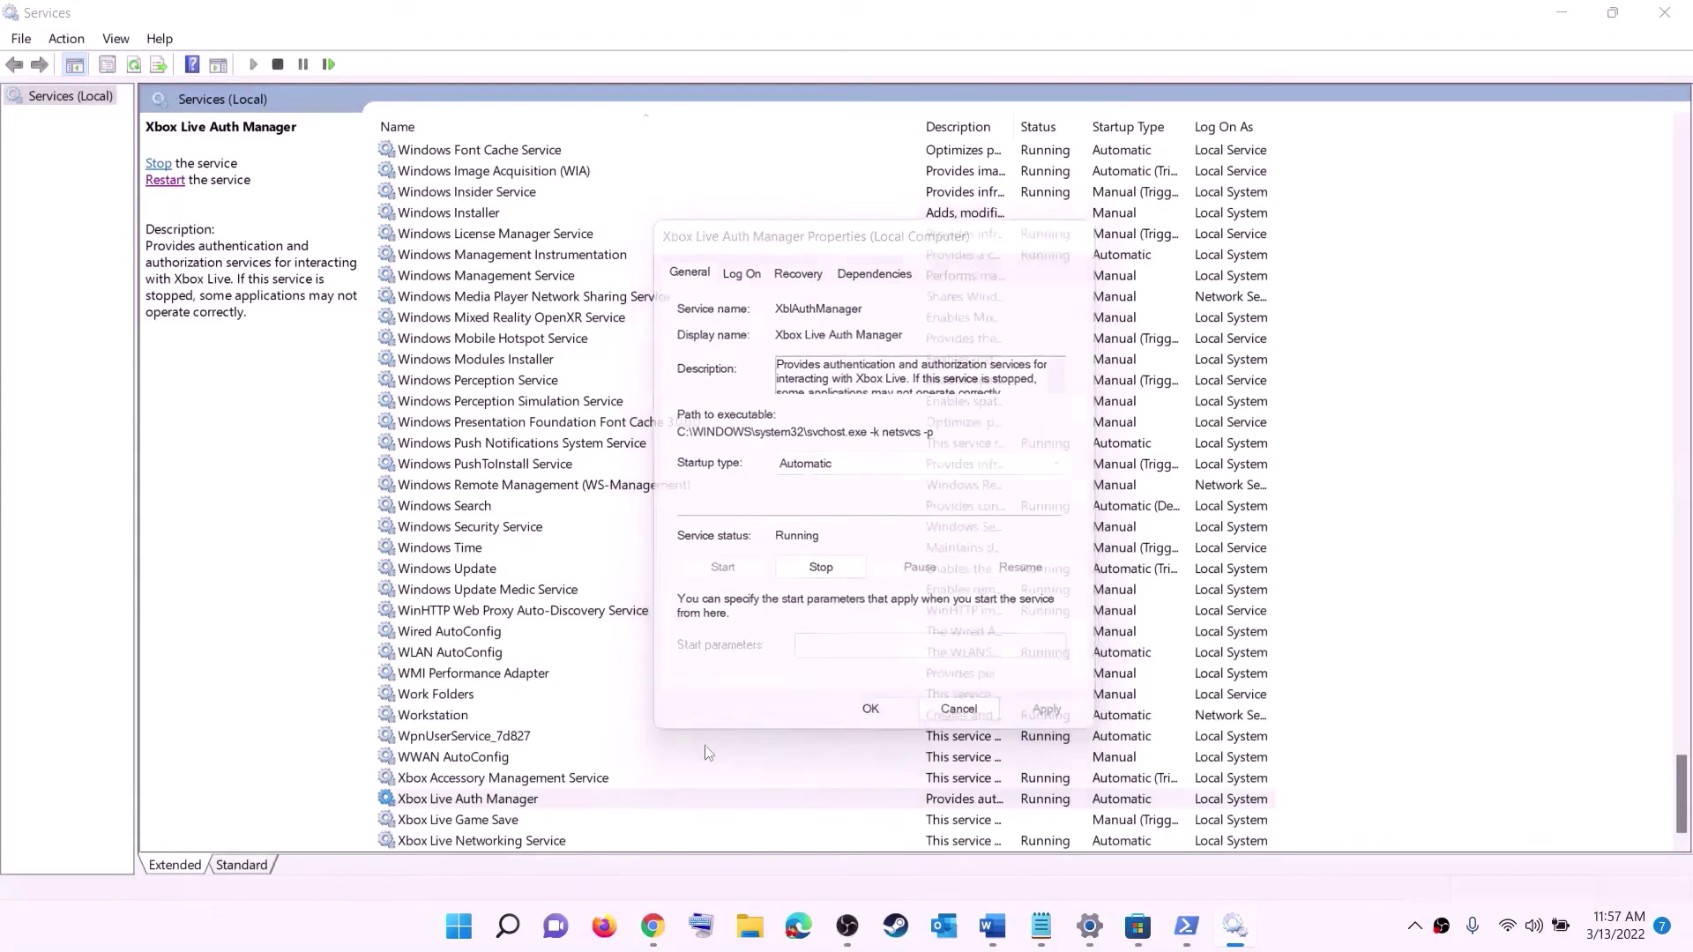
- Set Xbox Live Game Save to Automatic and start the service
{"action": "double_click", "coordinate": [472, 822]}
{"action": "left_click", "coordinate": [844, 441]}
{"action": "left_click", "coordinate": [785, 468]}
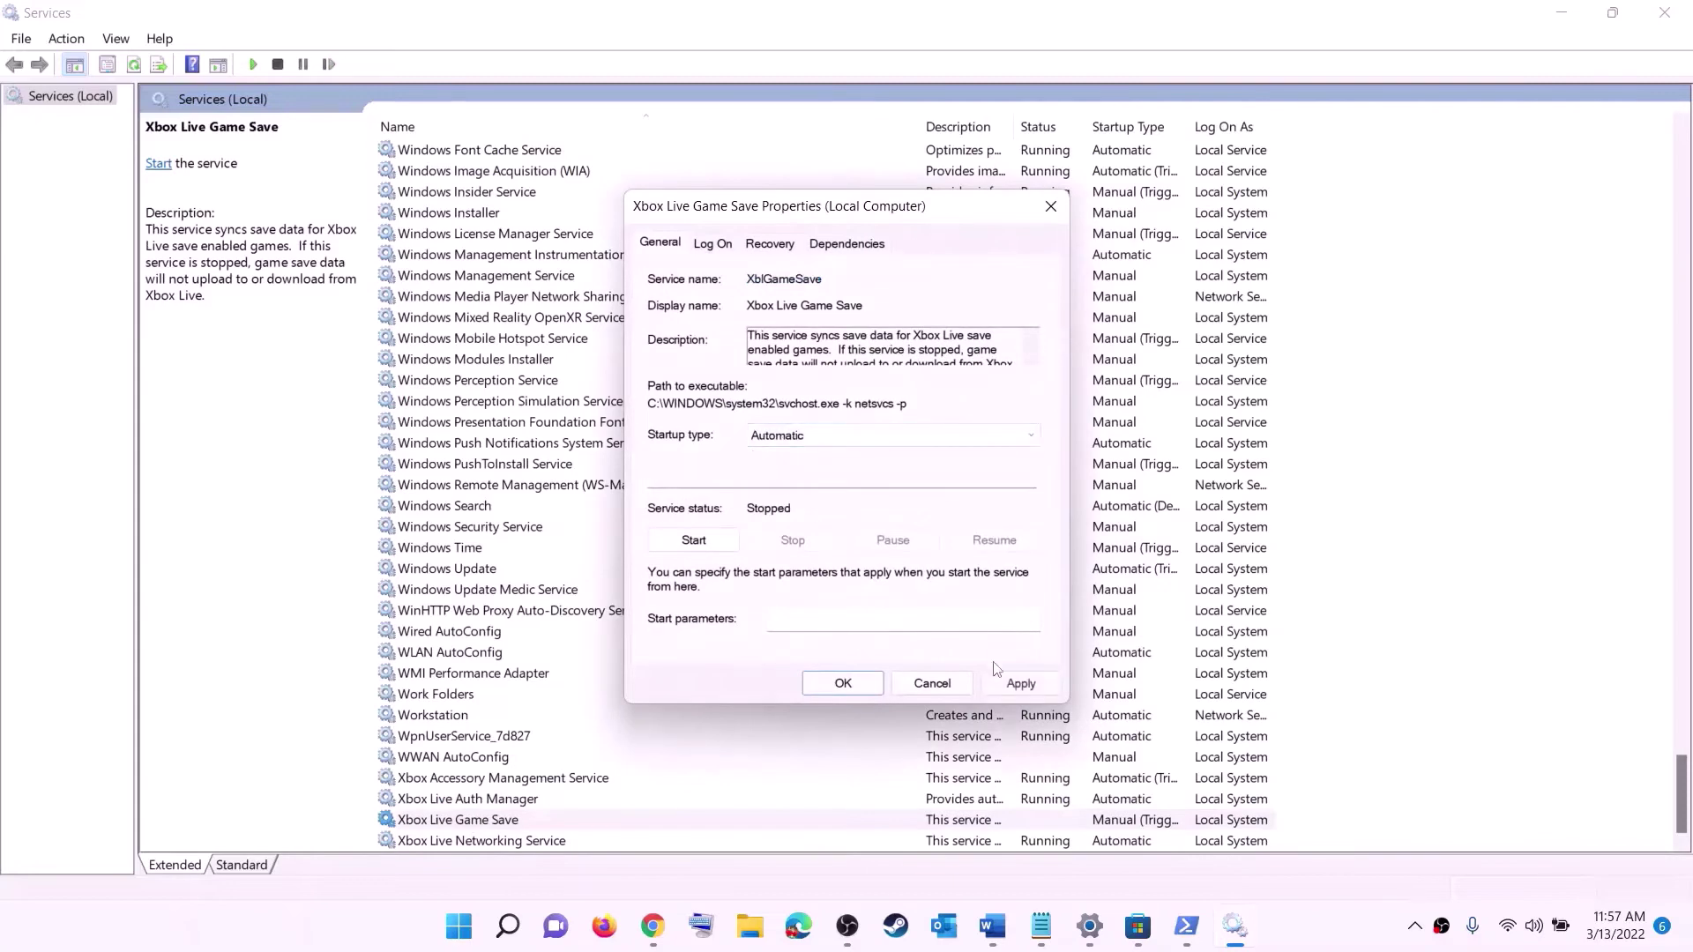
{"action": "left_click", "coordinate": [1020, 684]}
{"action": "left_click", "coordinate": [697, 540]}
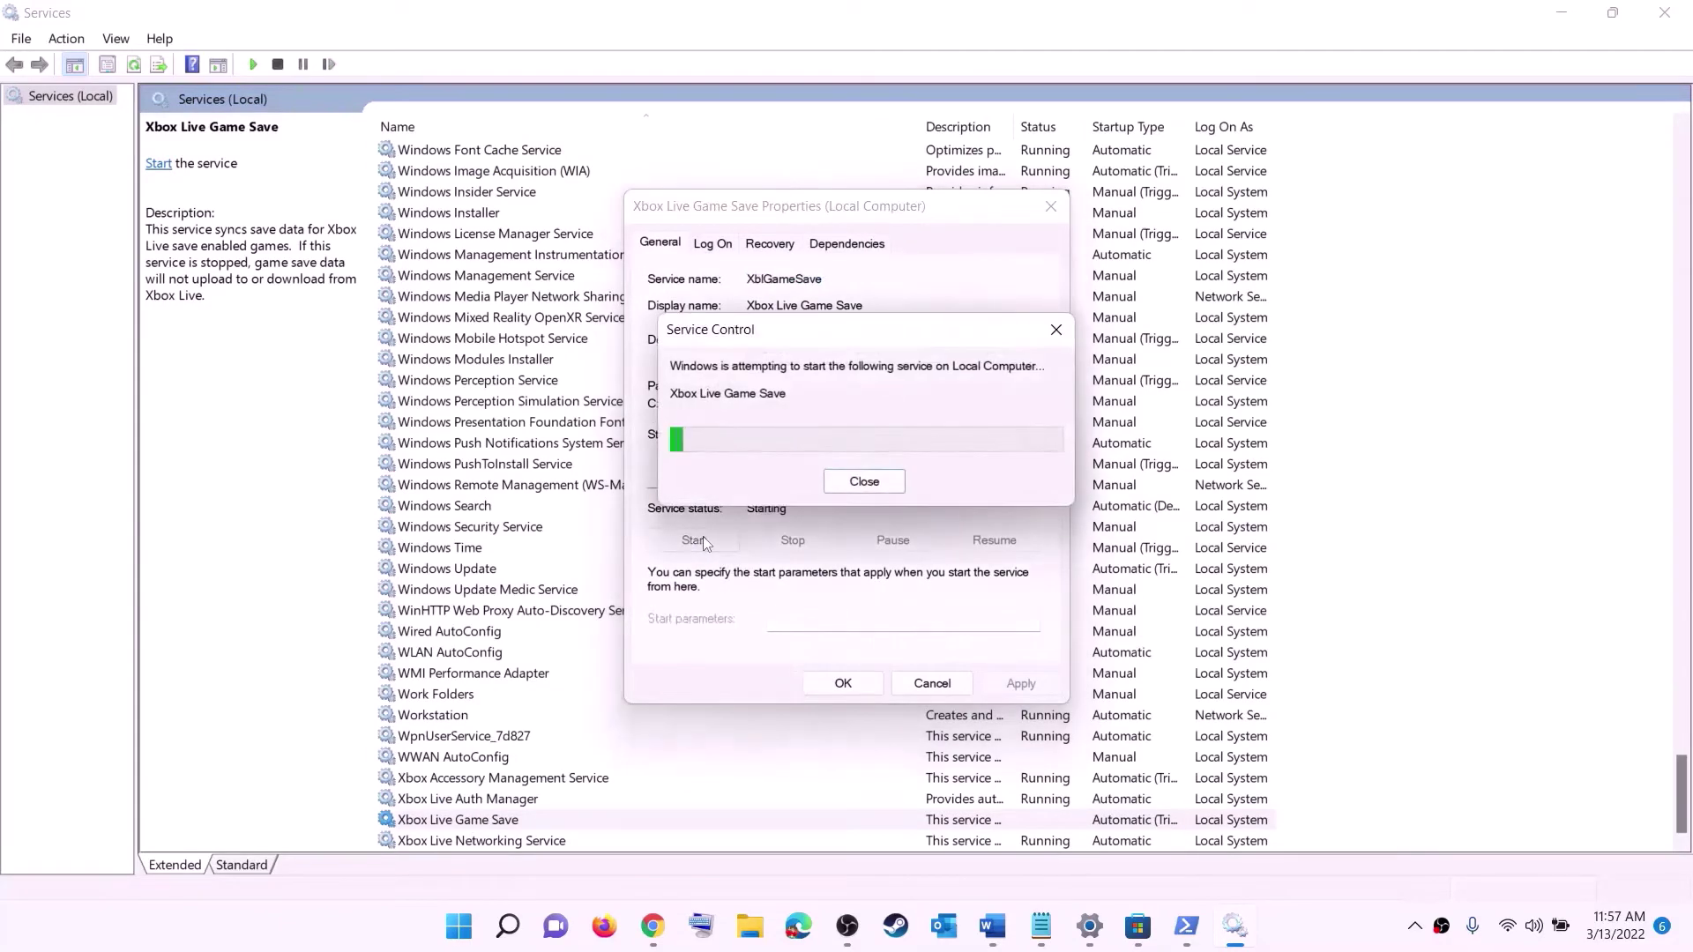
{"action": "left_click", "coordinate": [844, 683]}
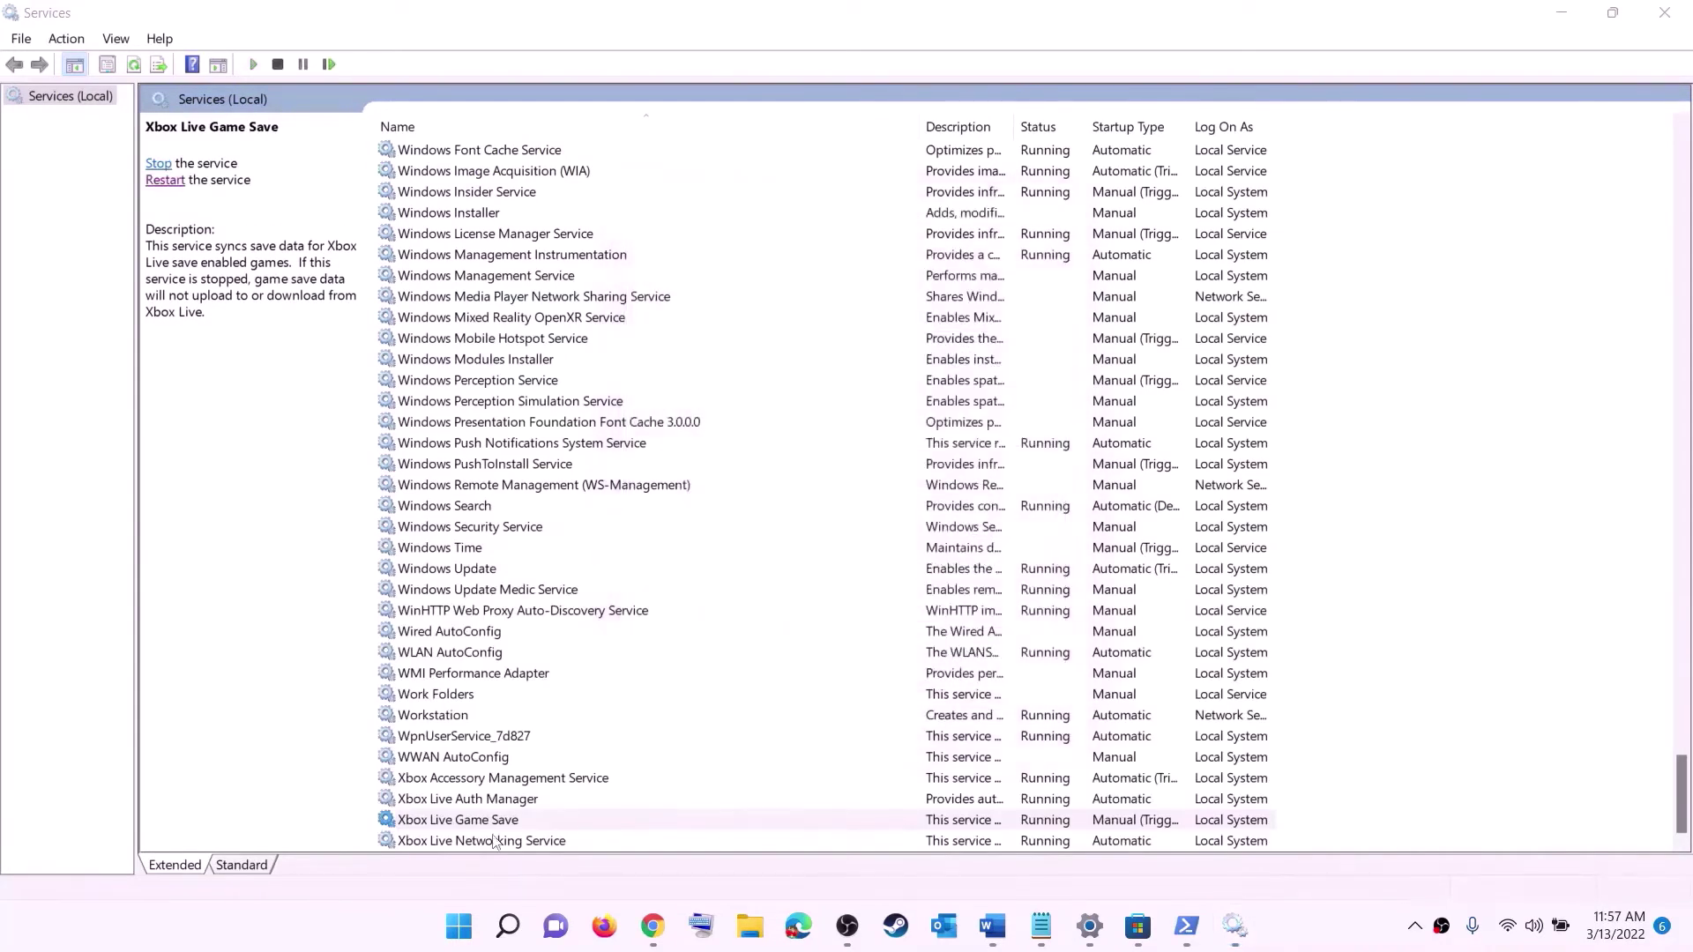
- Set Xbox Live Networking Service startup type to Automatic
{"action": "double_click", "coordinate": [485, 841]}
{"action": "left_click", "coordinate": [841, 441]}
{"action": "left_click", "coordinate": [804, 474]}
{"action": "left_click", "coordinate": [1020, 683]}
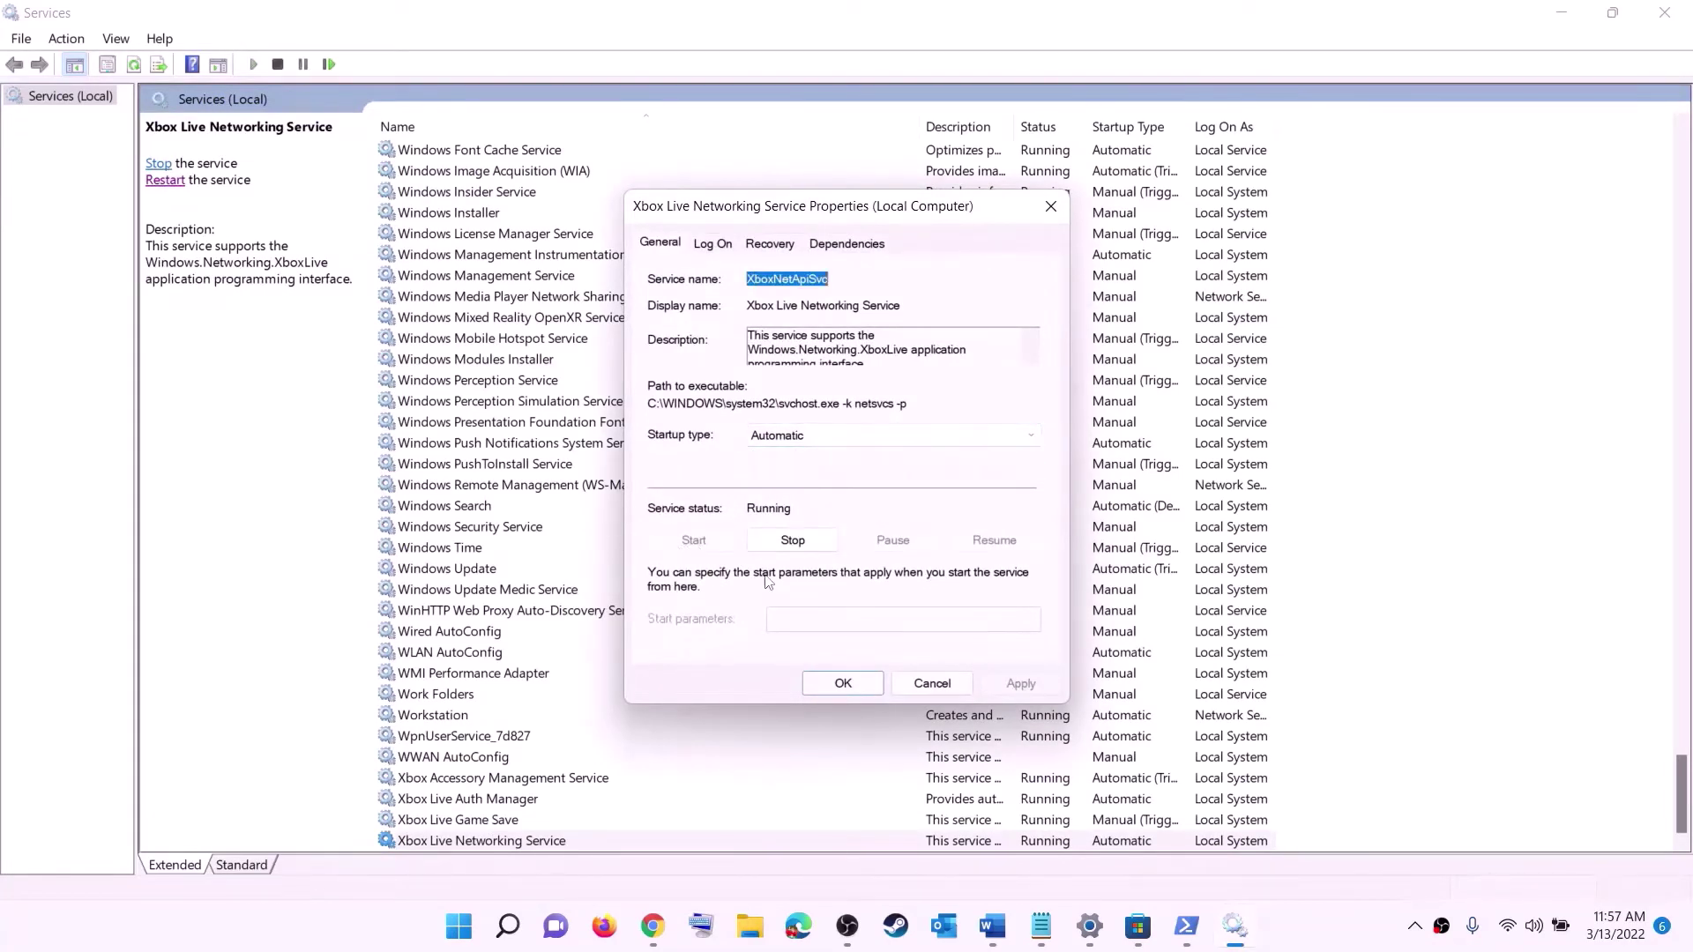
{"action": "left_click", "coordinate": [823, 684]}
- Set Windows Update startup type to Automatic (Delayed Start)
{"action": "left_click", "coordinate": [479, 571]}
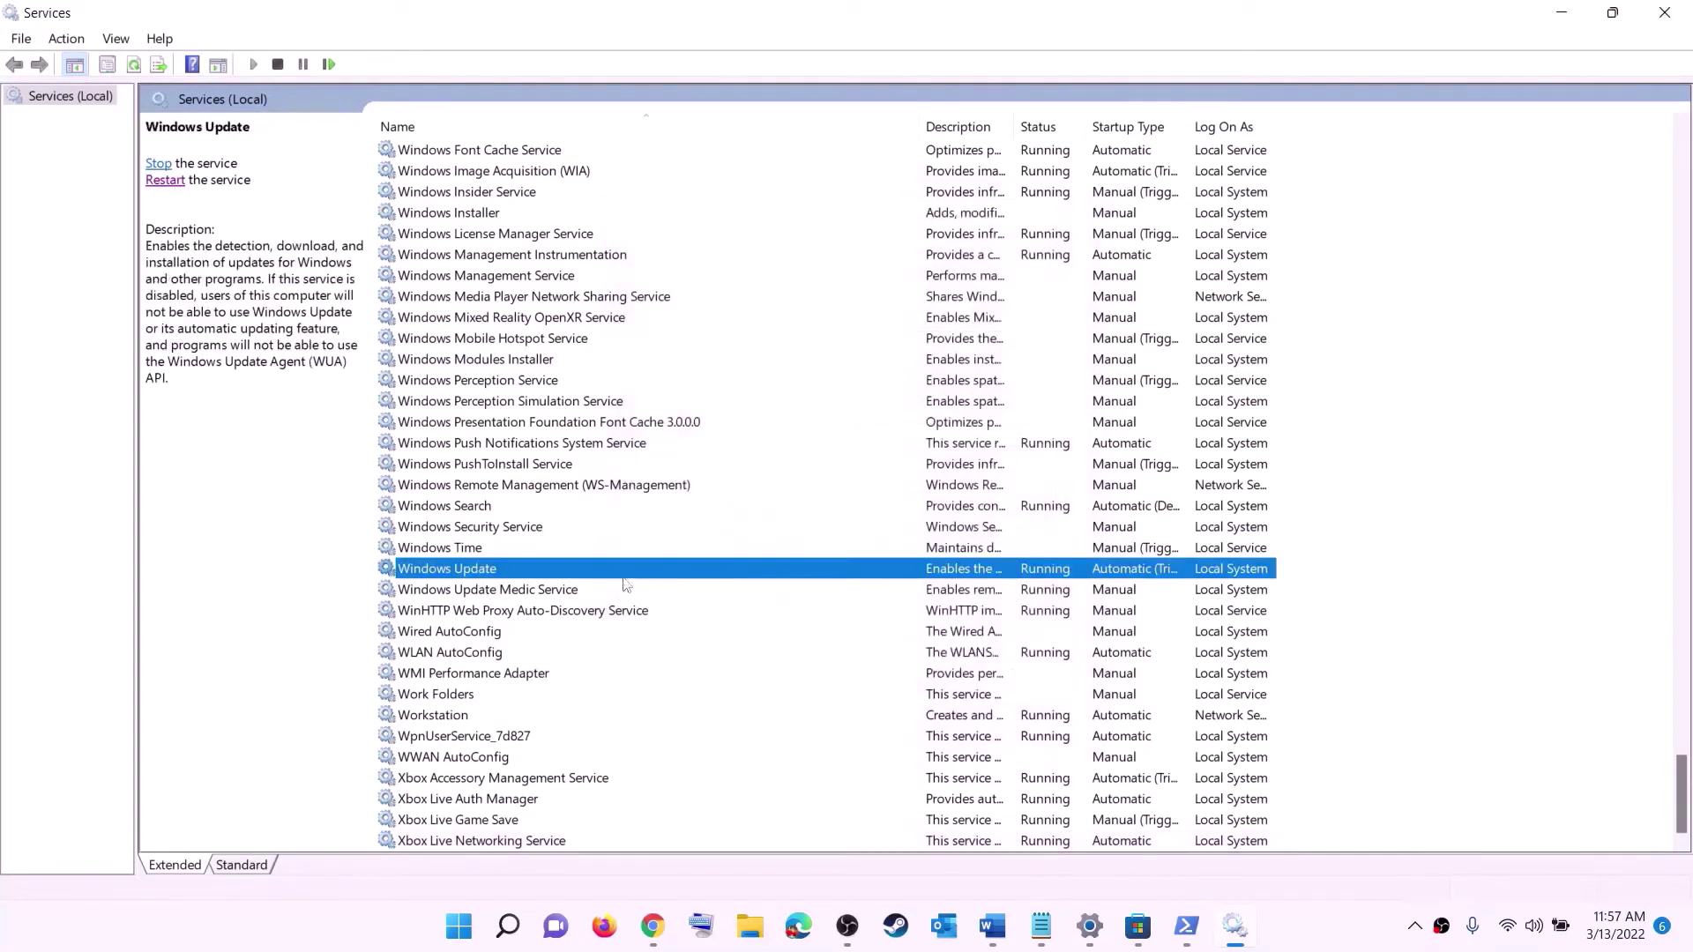
{"action": "double_click", "coordinate": [786, 570]}
{"action": "left_click", "coordinate": [820, 436]}
{"action": "left_click", "coordinate": [798, 467]}
{"action": "left_click", "coordinate": [1021, 685]}
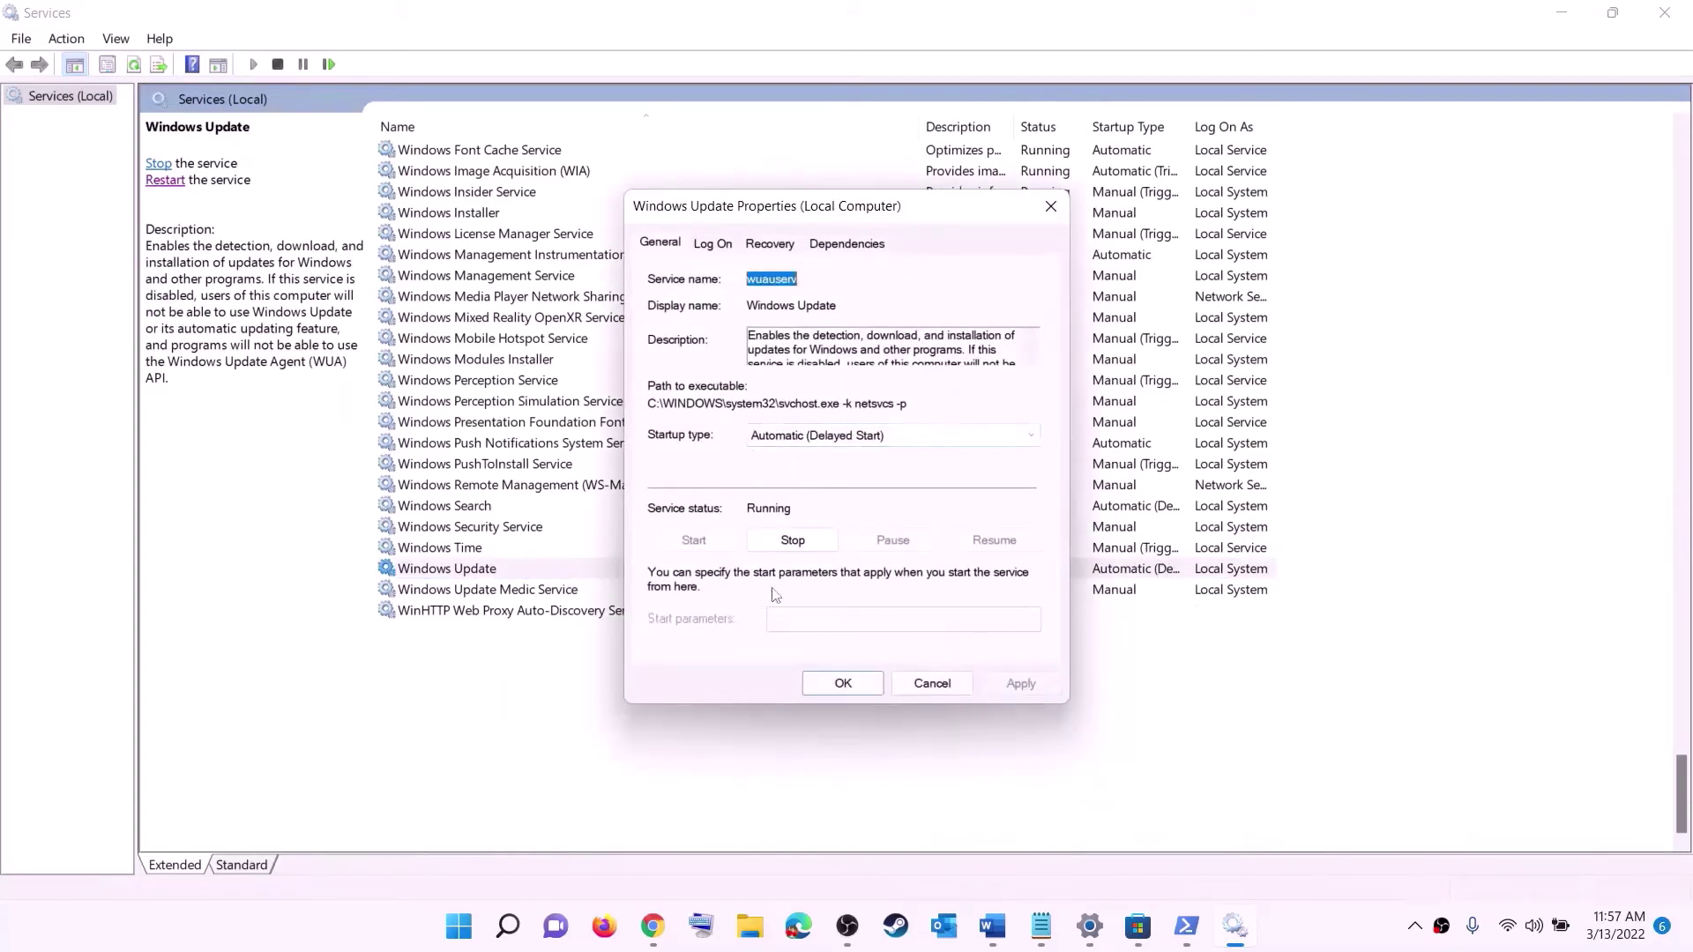
{"action": "left_click", "coordinate": [842, 685]}
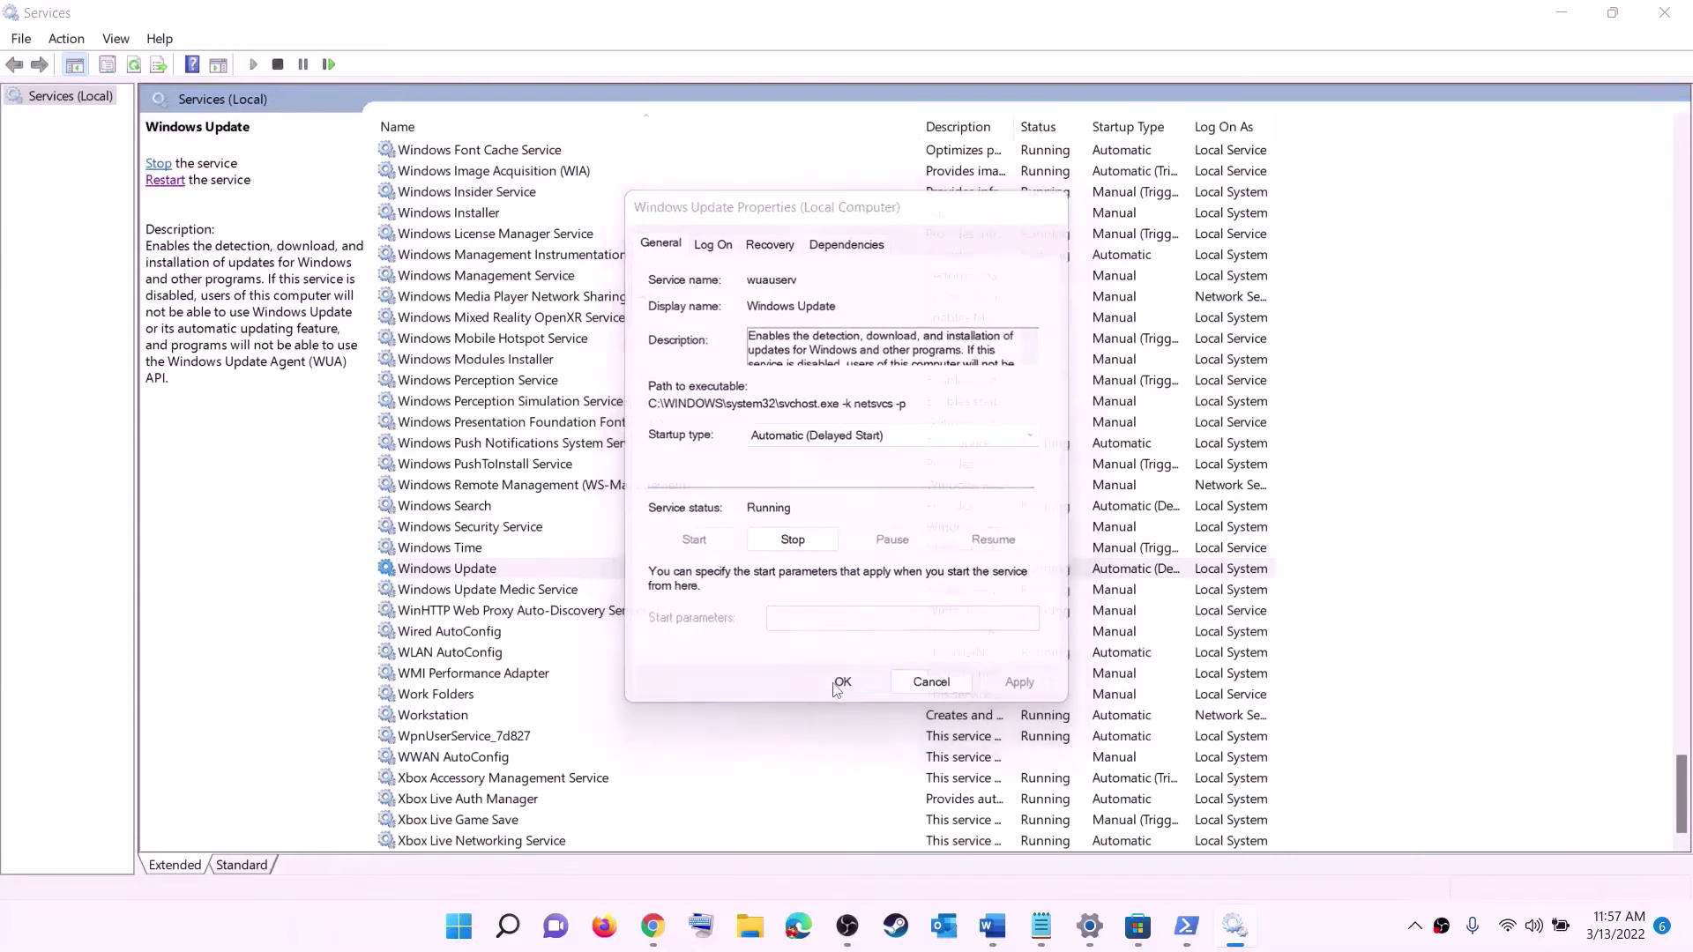
{"action": "left_click", "coordinate": [559, 487]}
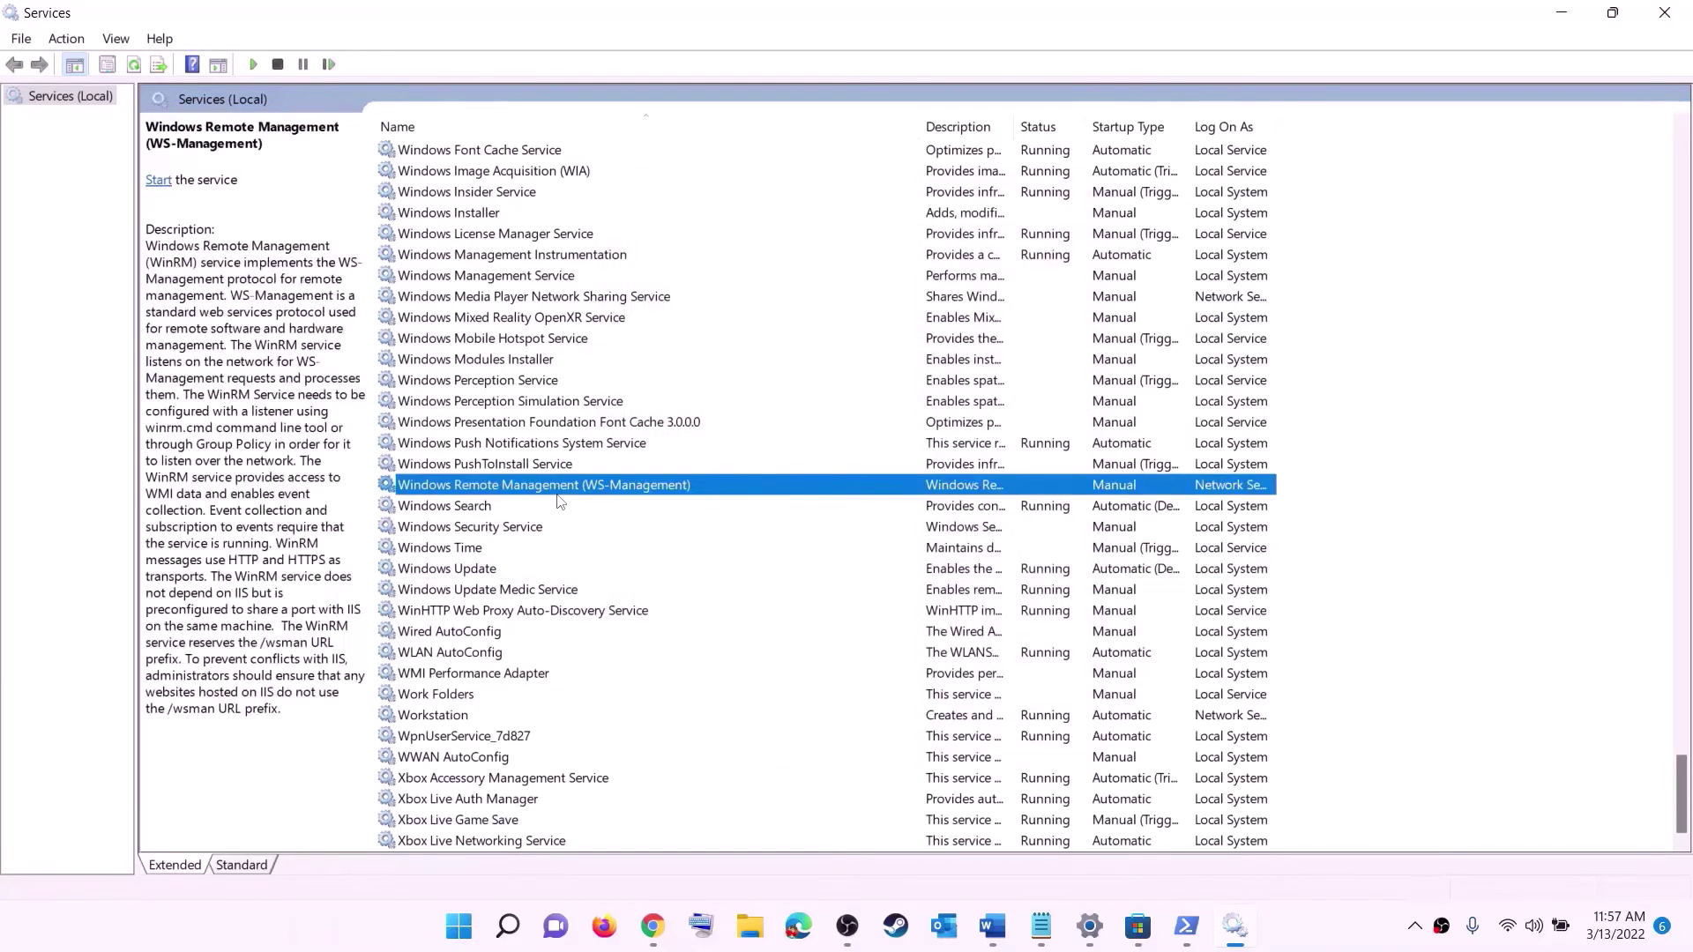
- Stop both Gaming Services entries in the Services list
{"action": "key", "text": "g"}
{"action": "scroll", "coordinate": [1132, 450], "scroll_direction": "up", "scroll_amount": 4}
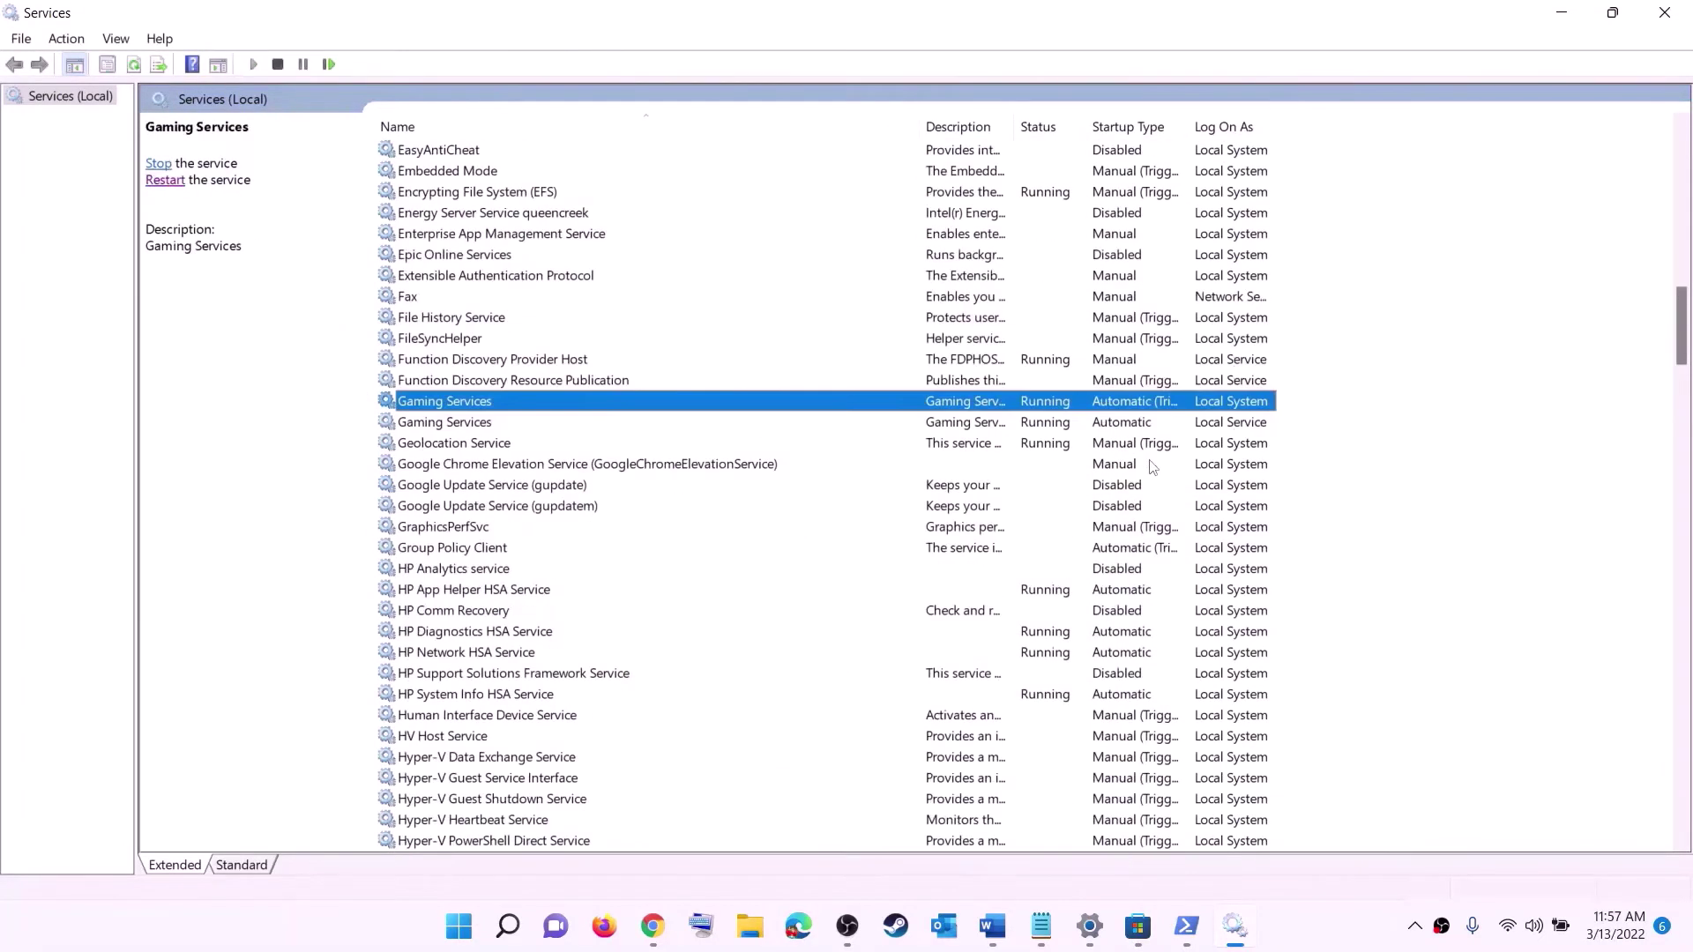
{"action": "left_click", "coordinate": [1061, 432]}
{"action": "left_click", "coordinate": [1061, 408]}
{"action": "left_click", "coordinate": [1060, 427]}
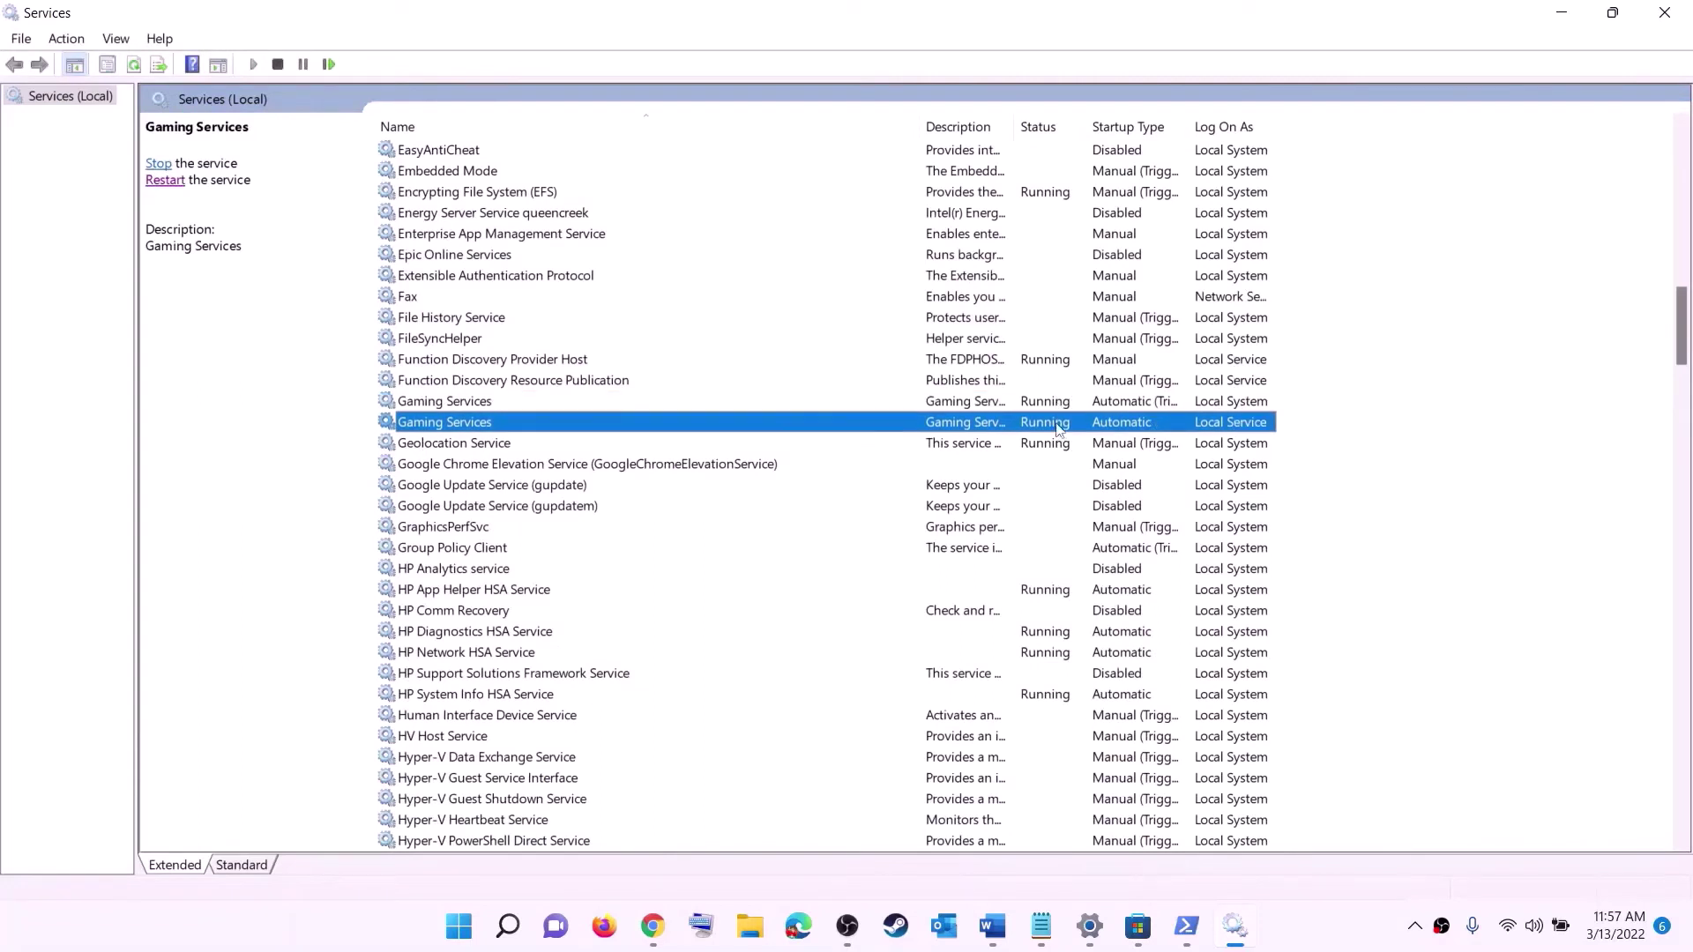
{"action": "key", "text": "Up"}
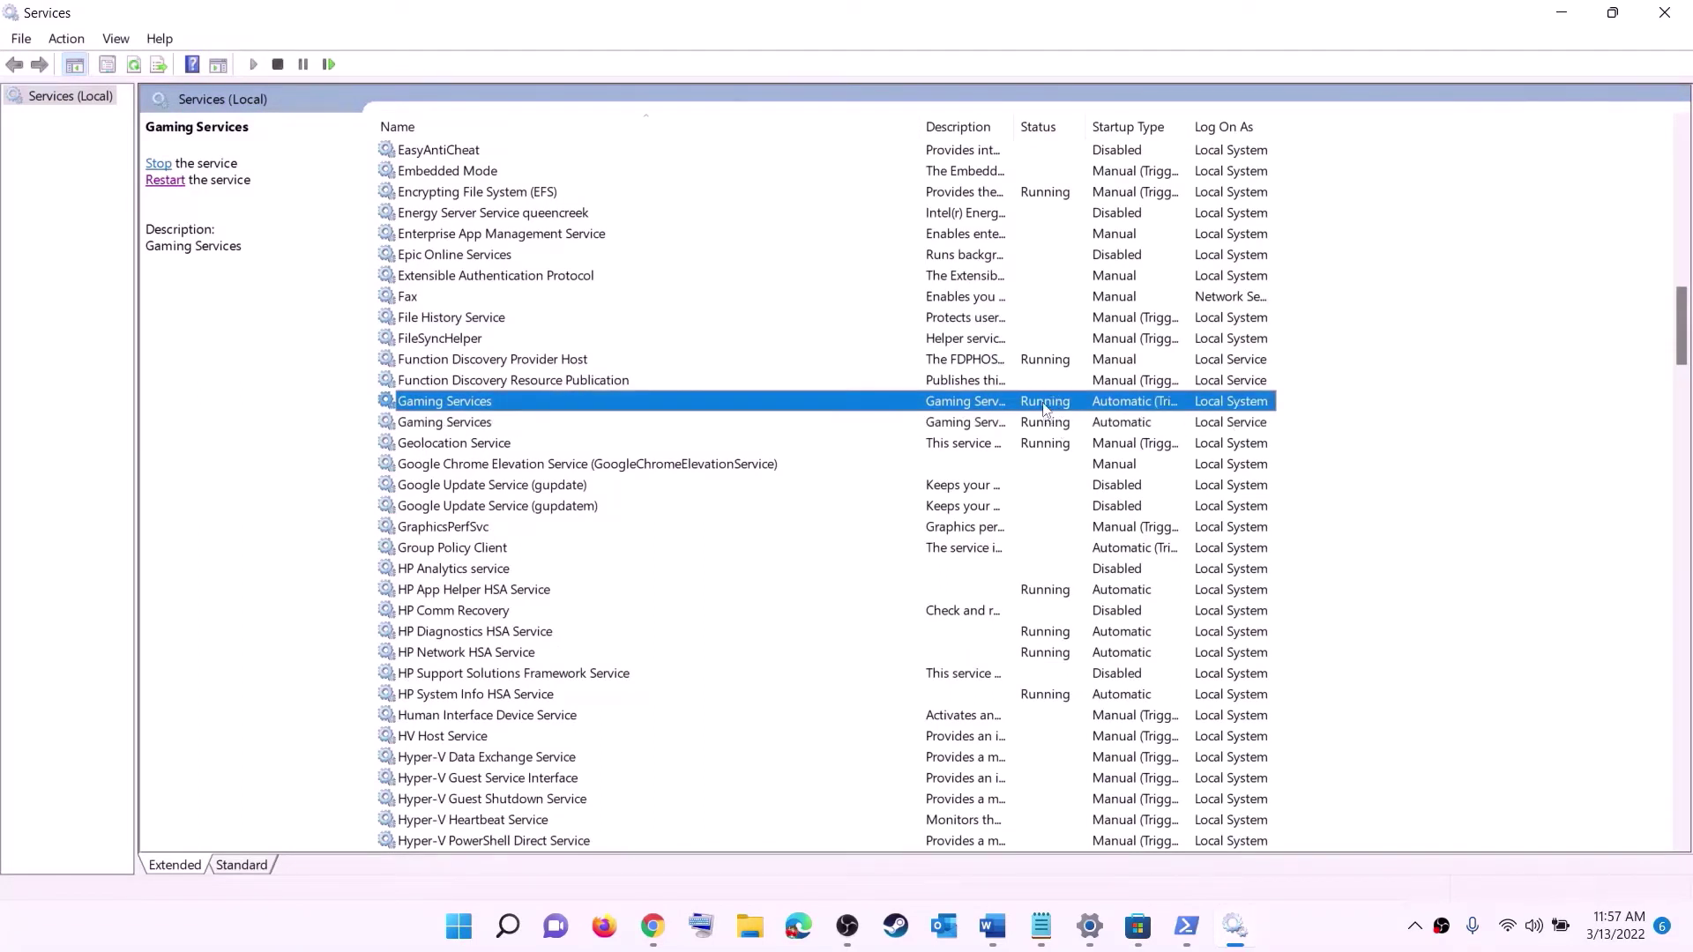
{"action": "right_click", "coordinate": [1046, 411]}
{"action": "left_click", "coordinate": [974, 427]}
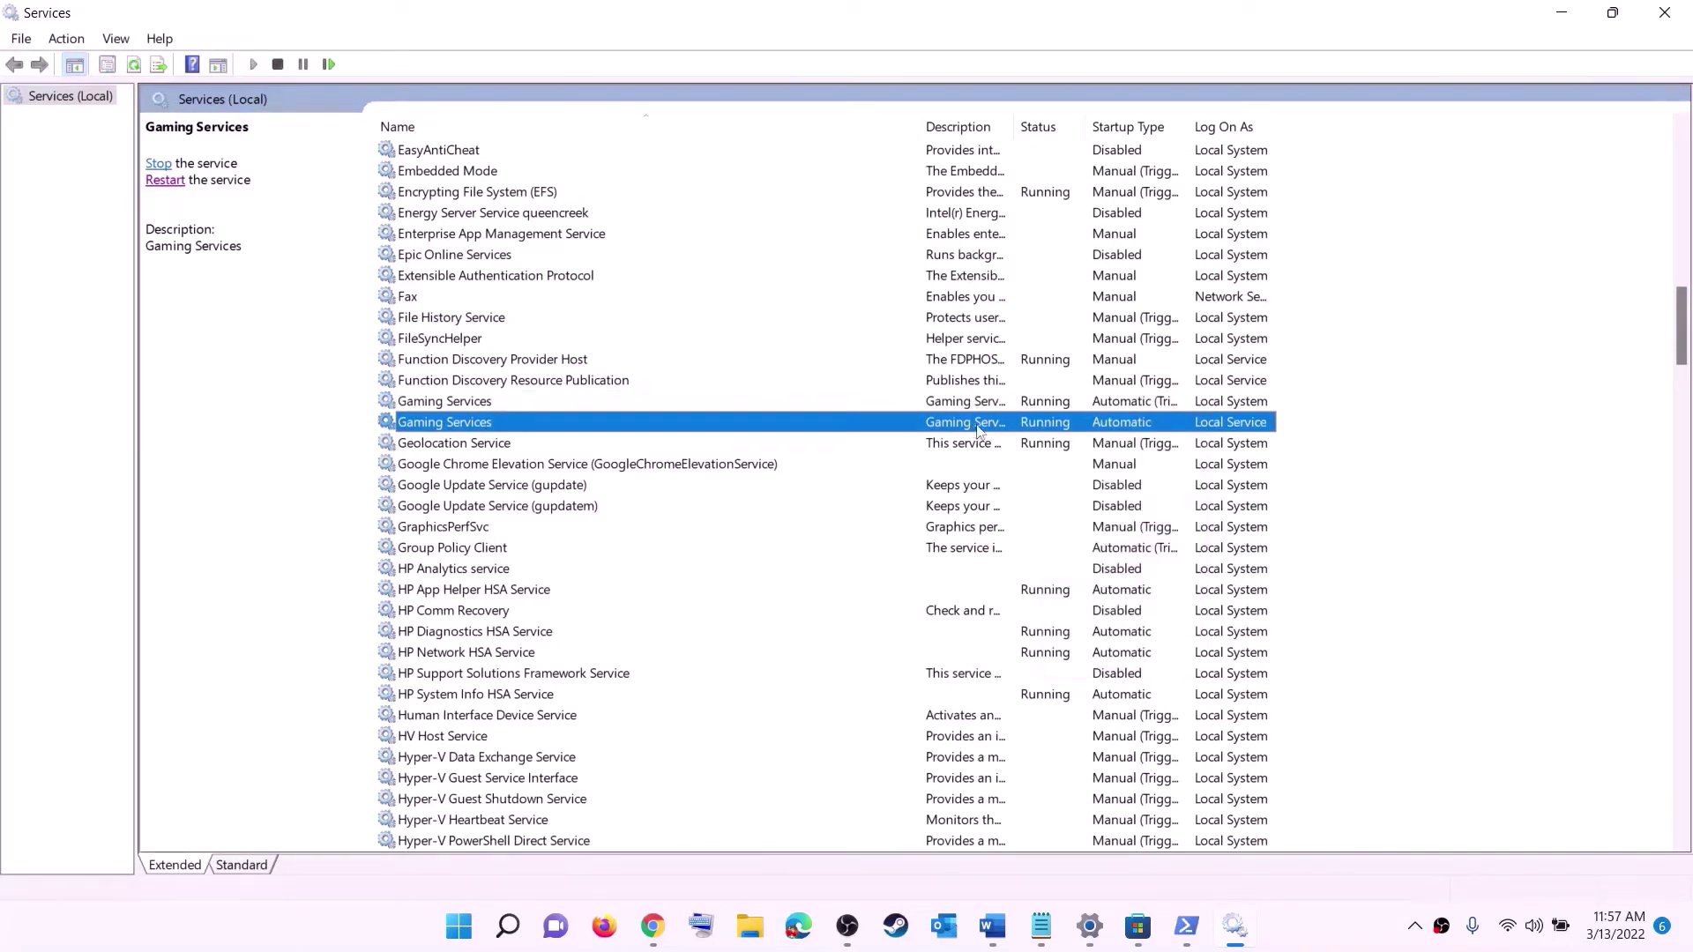
{"action": "right_click", "coordinate": [1039, 406]}
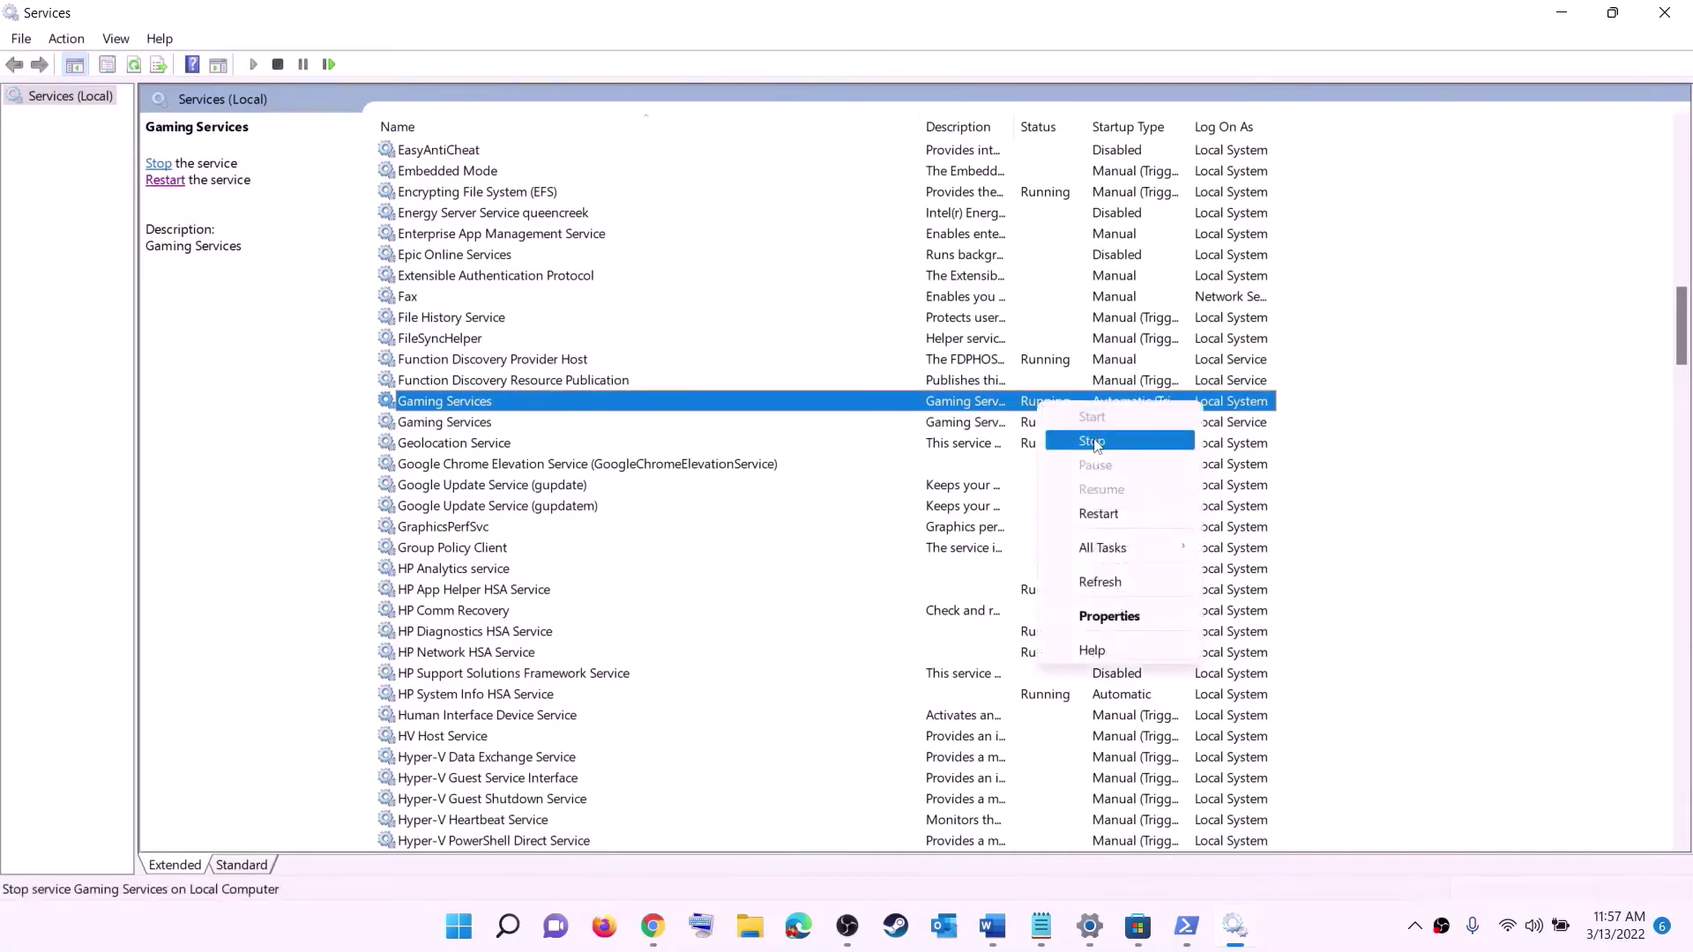
{"action": "left_click", "coordinate": [1078, 441]}
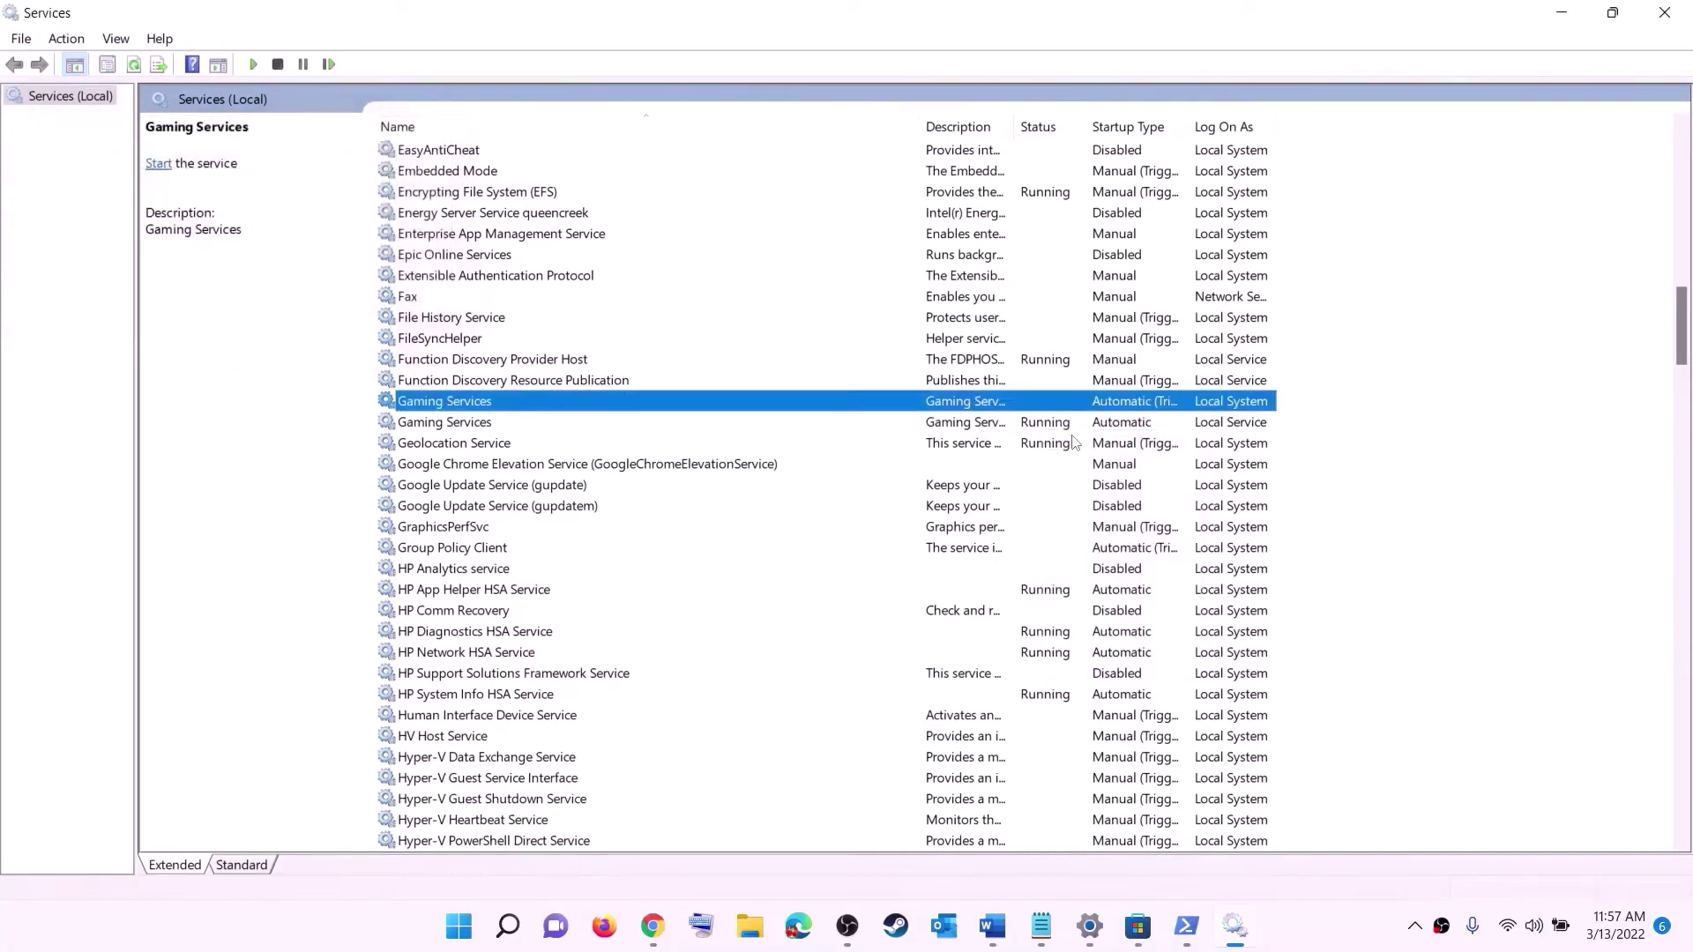
{"action": "left_click", "coordinate": [1056, 430]}
{"action": "right_click", "coordinate": [1050, 426]}
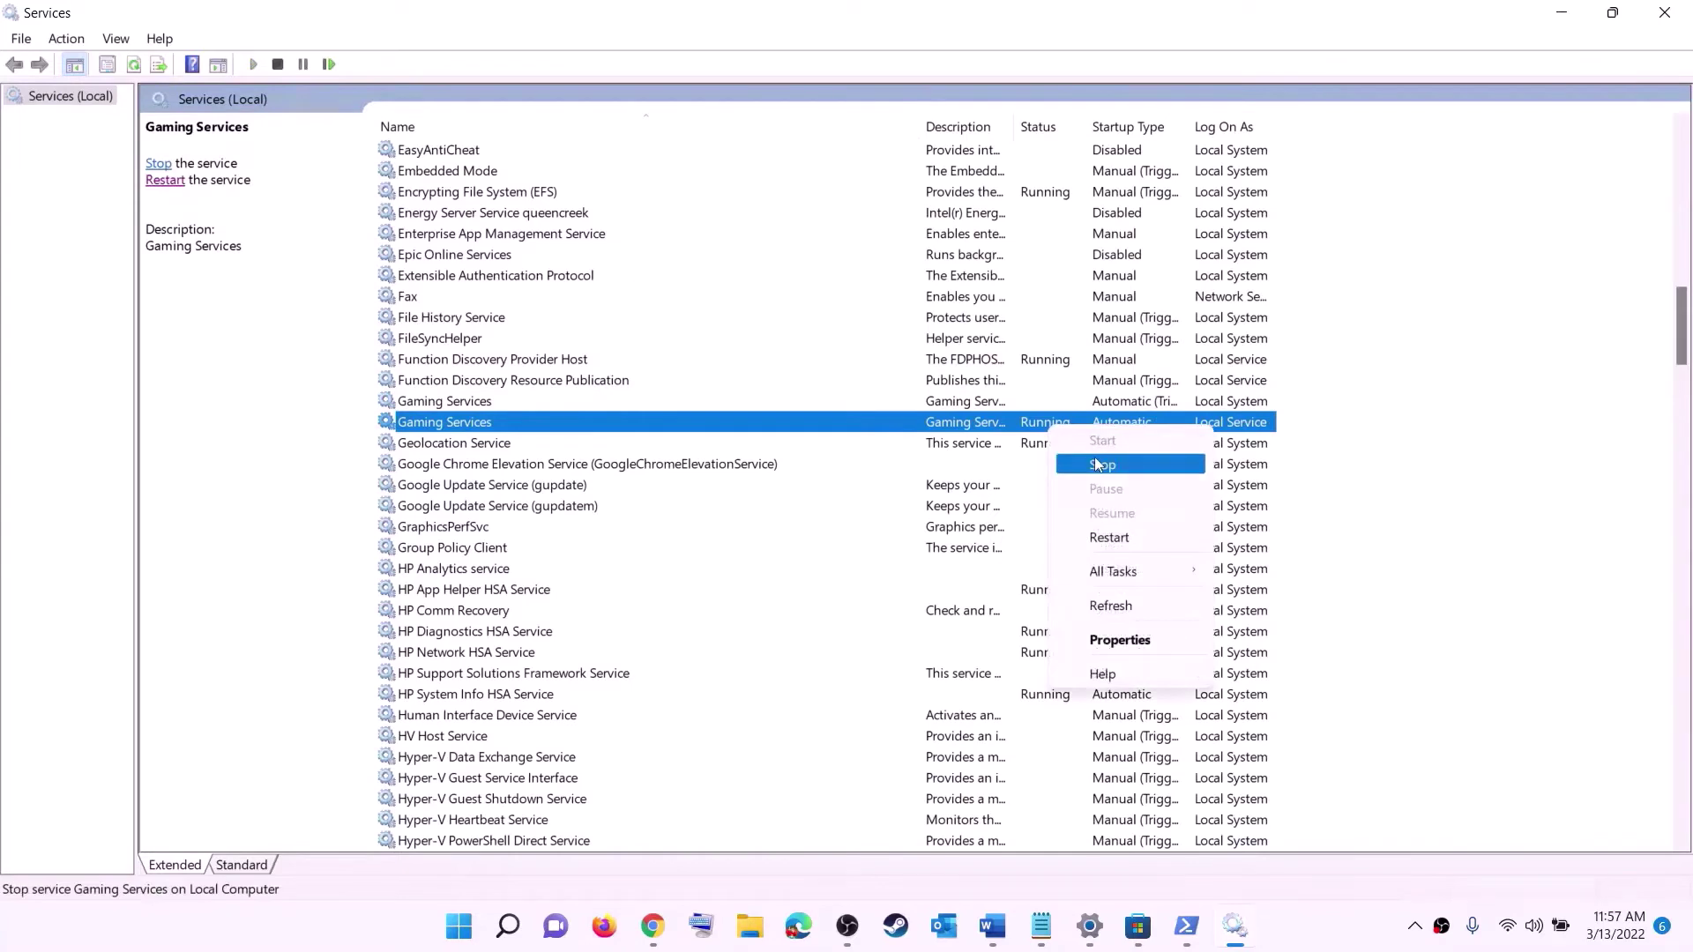
{"action": "left_click", "coordinate": [1102, 464]}
- Start both Gaming Services entries again so they show Running
{"action": "left_click", "coordinate": [1007, 403]}
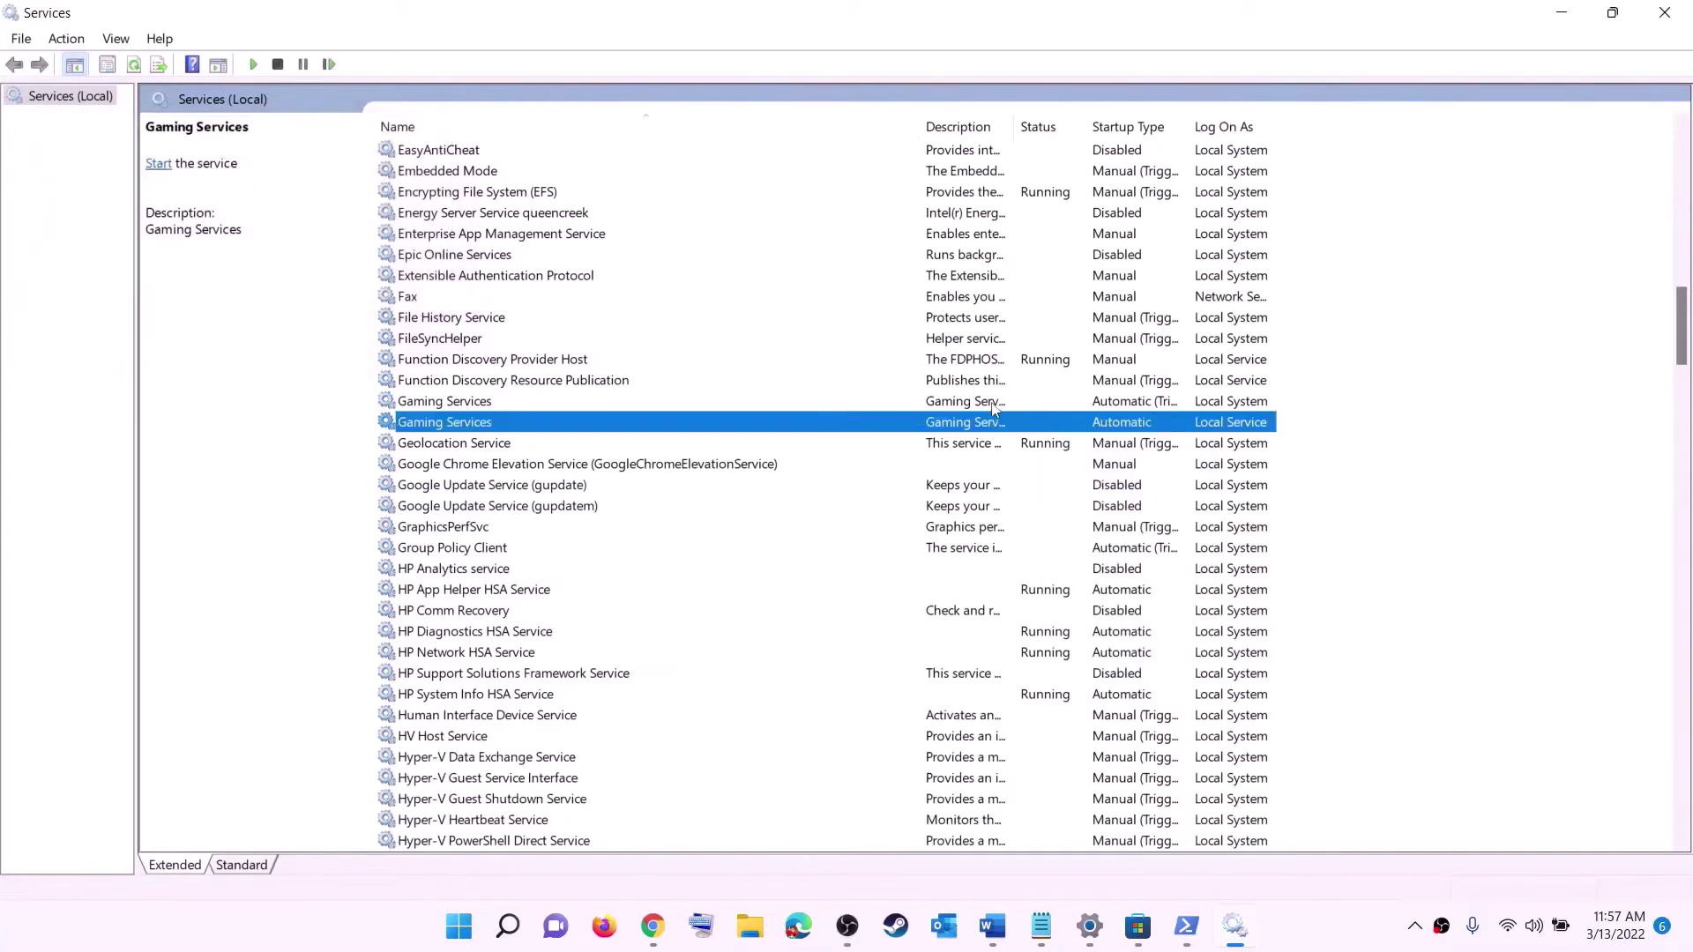
{"action": "right_click", "coordinate": [1043, 407]}
{"action": "left_click", "coordinate": [1074, 420]}
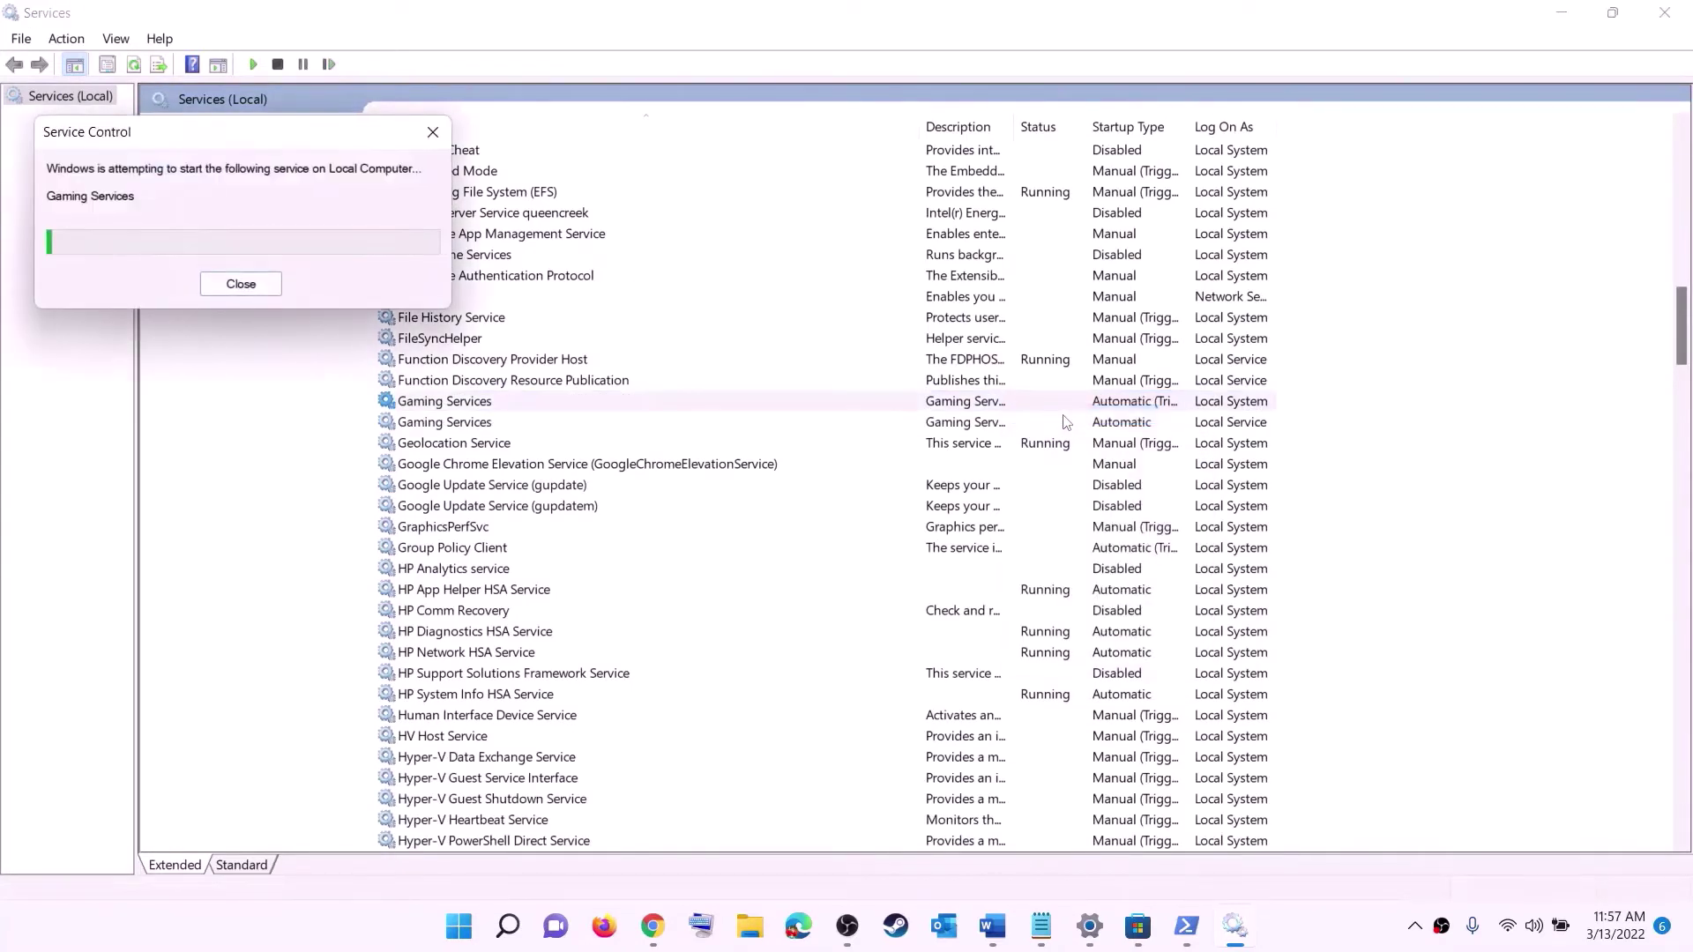
{"action": "left_click", "coordinate": [1010, 428]}
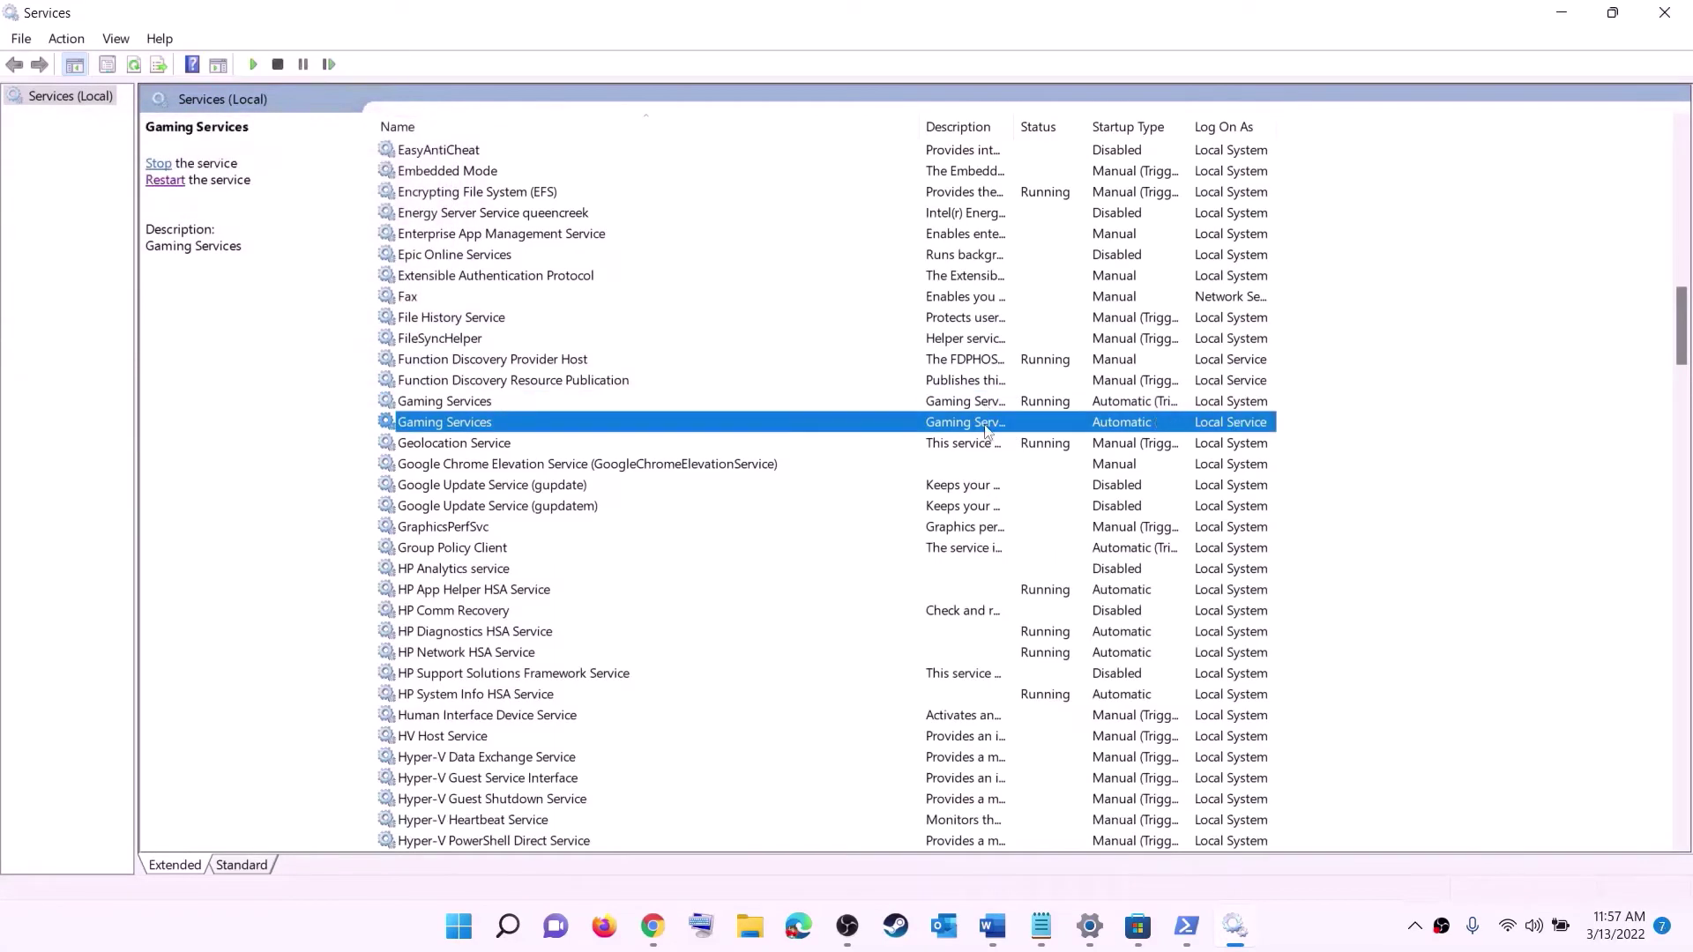
{"action": "right_click", "coordinate": [1020, 429]}
{"action": "left_click", "coordinate": [1043, 442]}
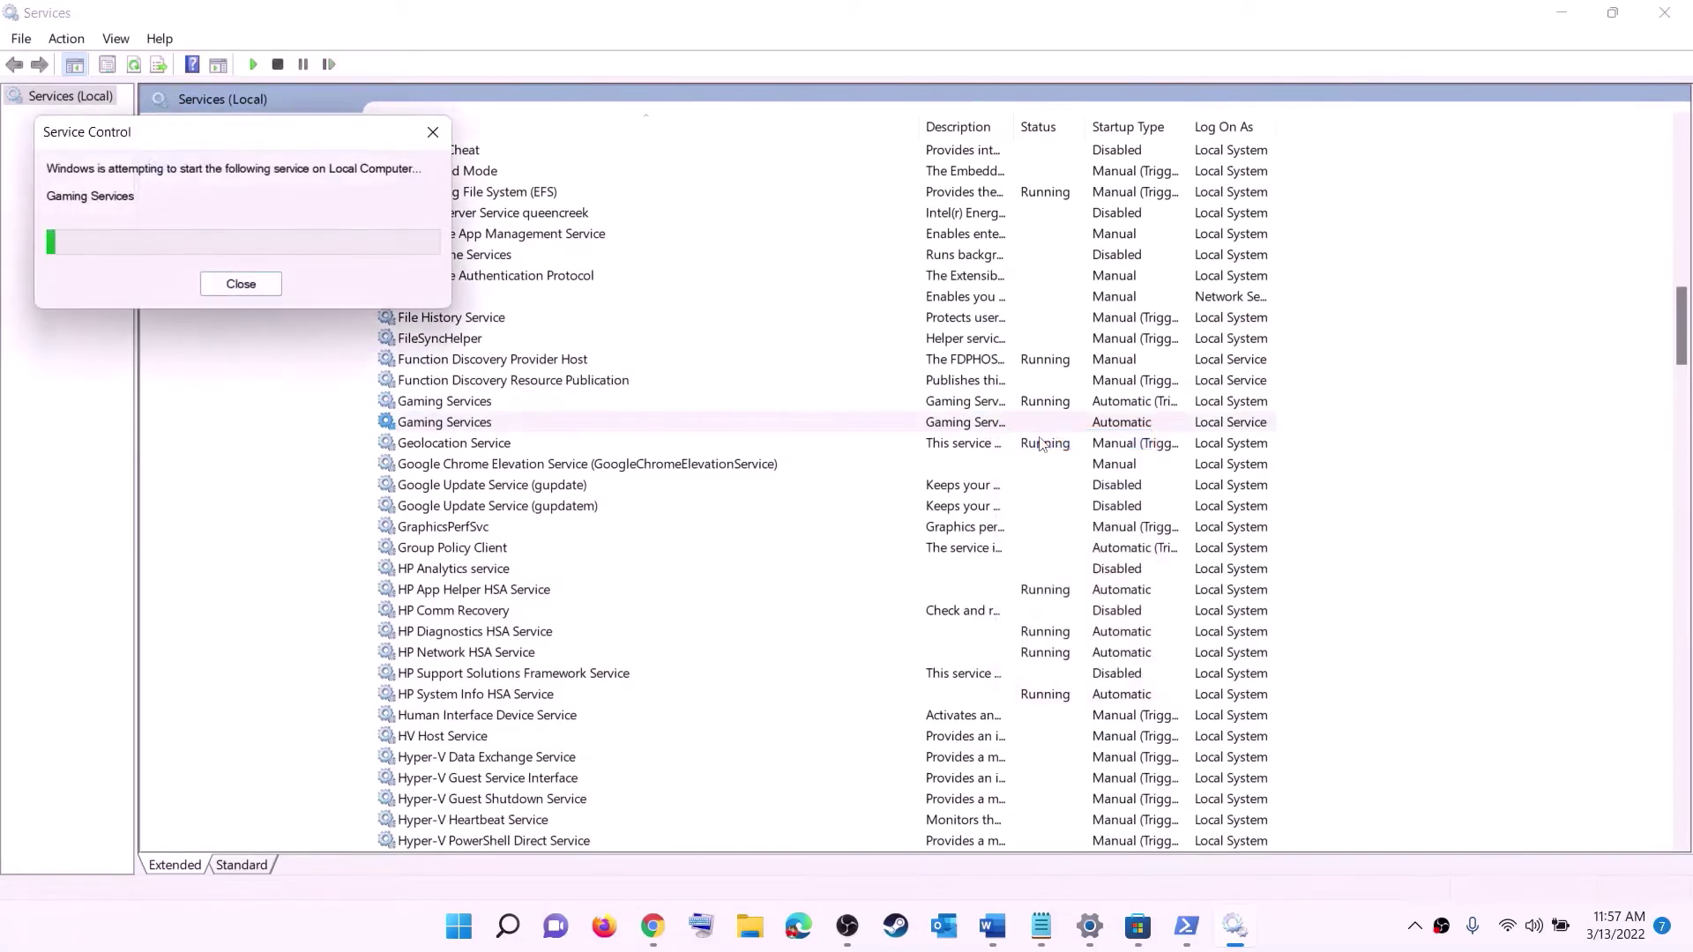
{"action": "left_click", "coordinate": [961, 549]}
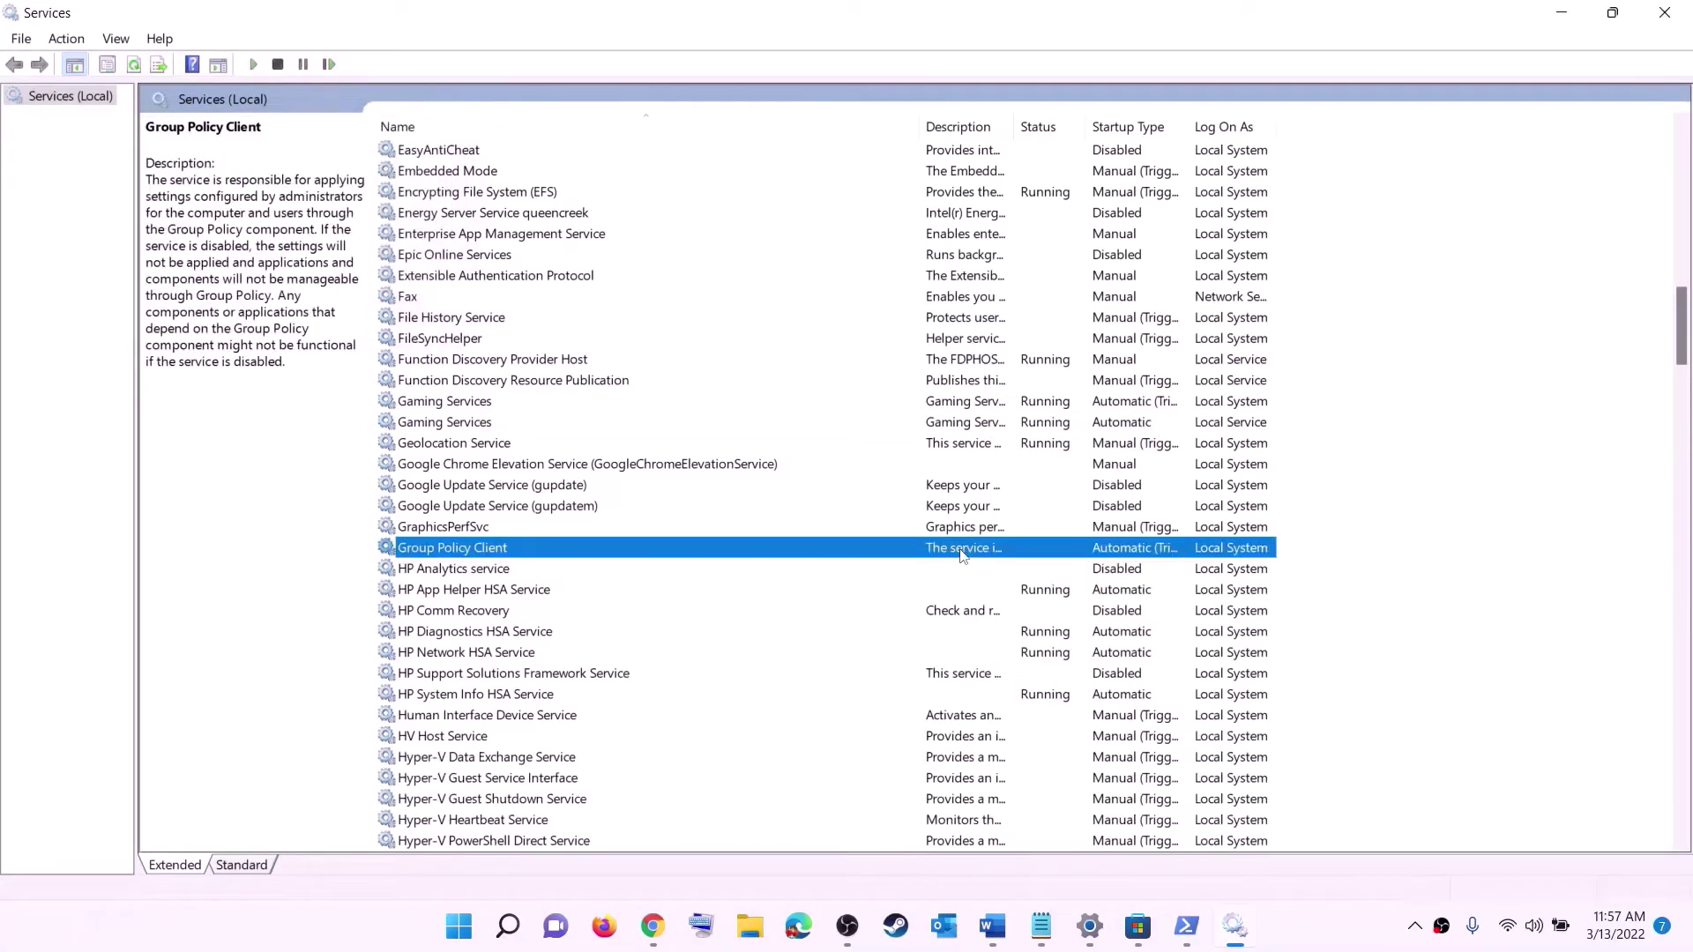
- Confirm Microsoft Store Install Service stays on Automatic startup
{"action": "key", "text": "m"}
{"action": "left_click", "coordinate": [499, 465]}
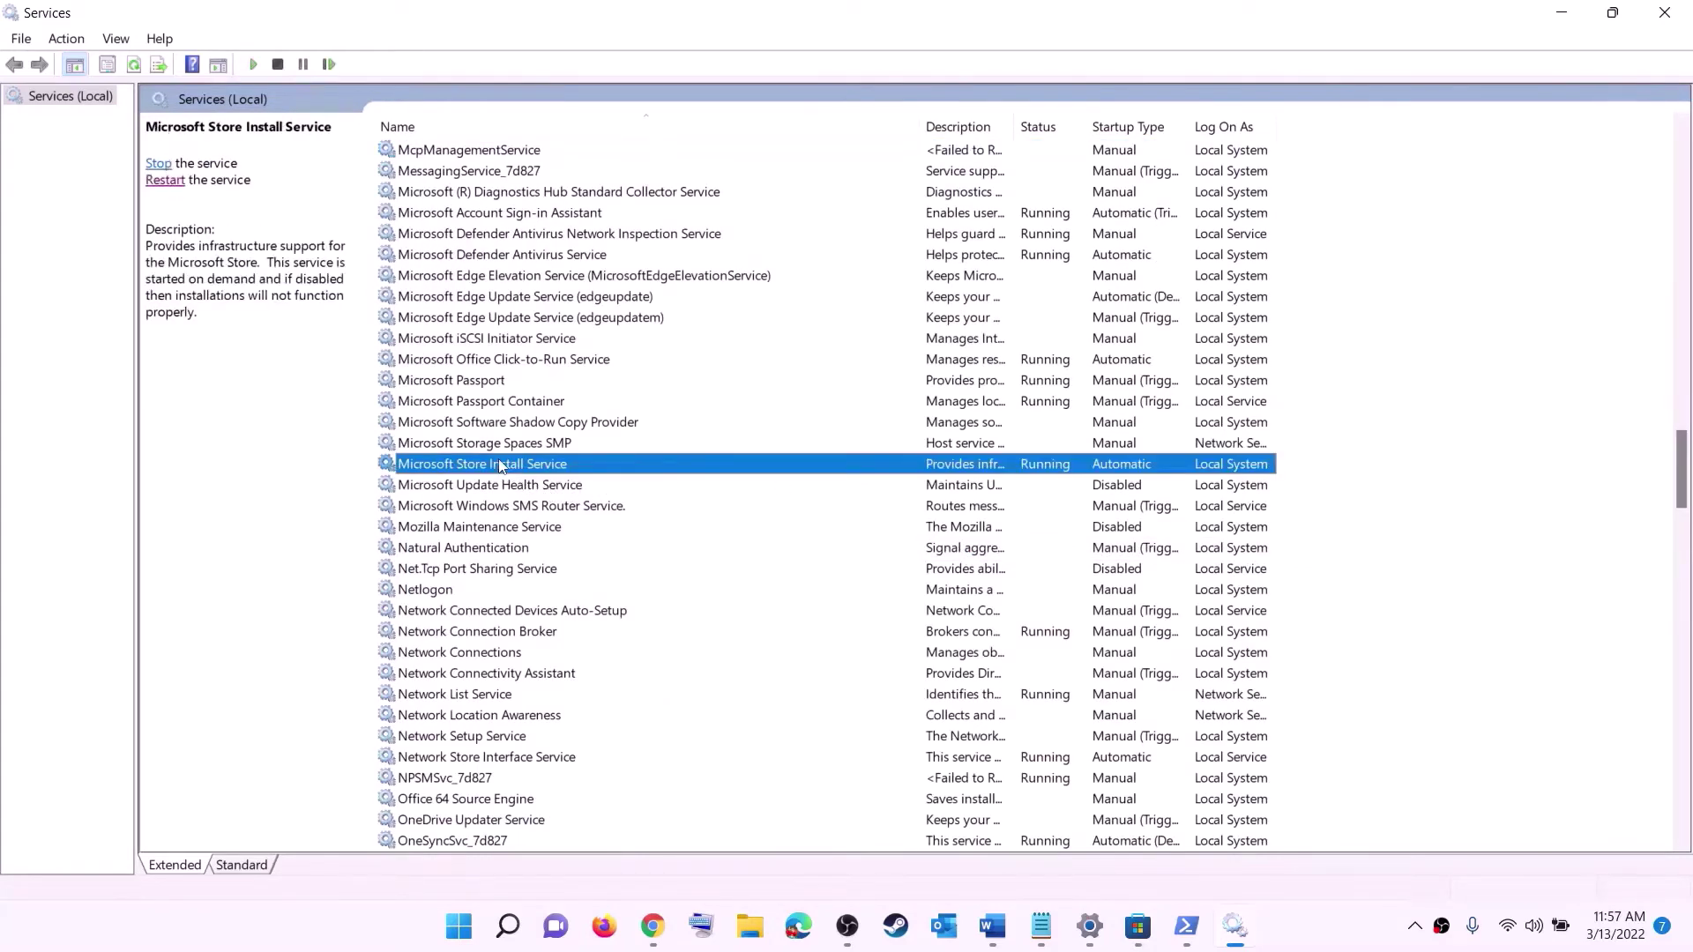
{"action": "double_click", "coordinate": [655, 473]}
{"action": "left_click", "coordinate": [854, 436]}
{"action": "left_click", "coordinate": [861, 456]}
{"action": "key", "text": "Tab"}
{"action": "key", "text": "Tab"}
{"action": "key", "text": "Tab"}
{"action": "key", "text": "Tab"}
{"action": "key", "text": "Tab"}
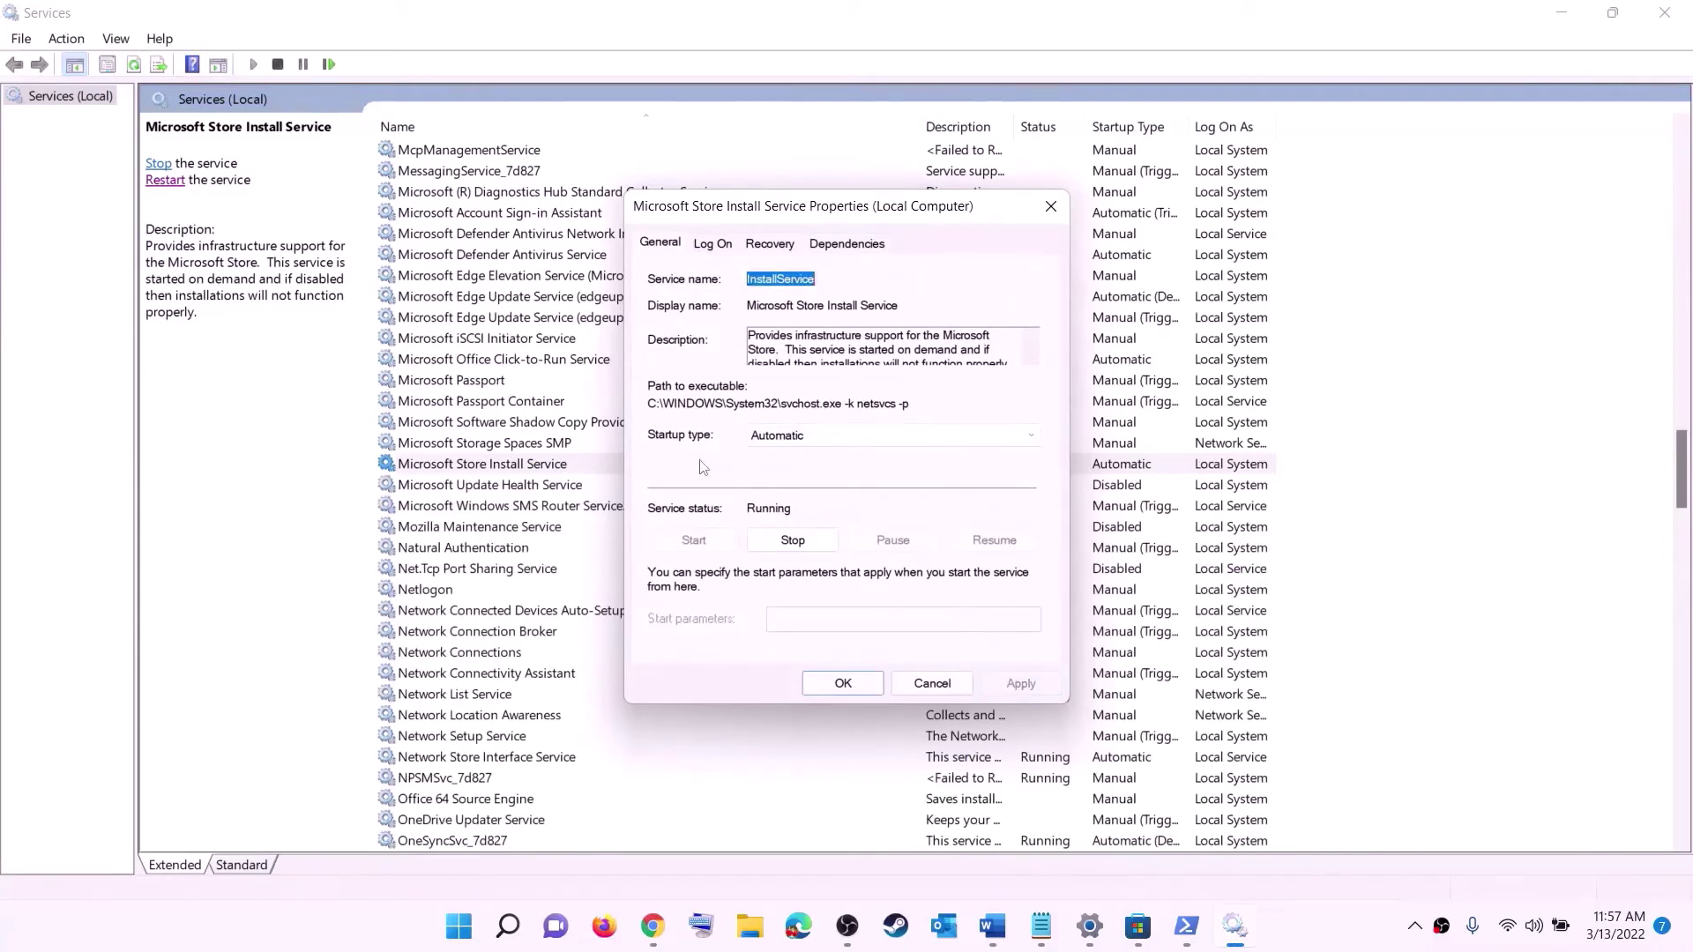
{"action": "left_click", "coordinate": [850, 686]}
{"action": "left_click", "coordinate": [556, 408]}
- Set Background Intelligent Transfer Service startup type to Automatic
{"action": "key", "text": "b"}
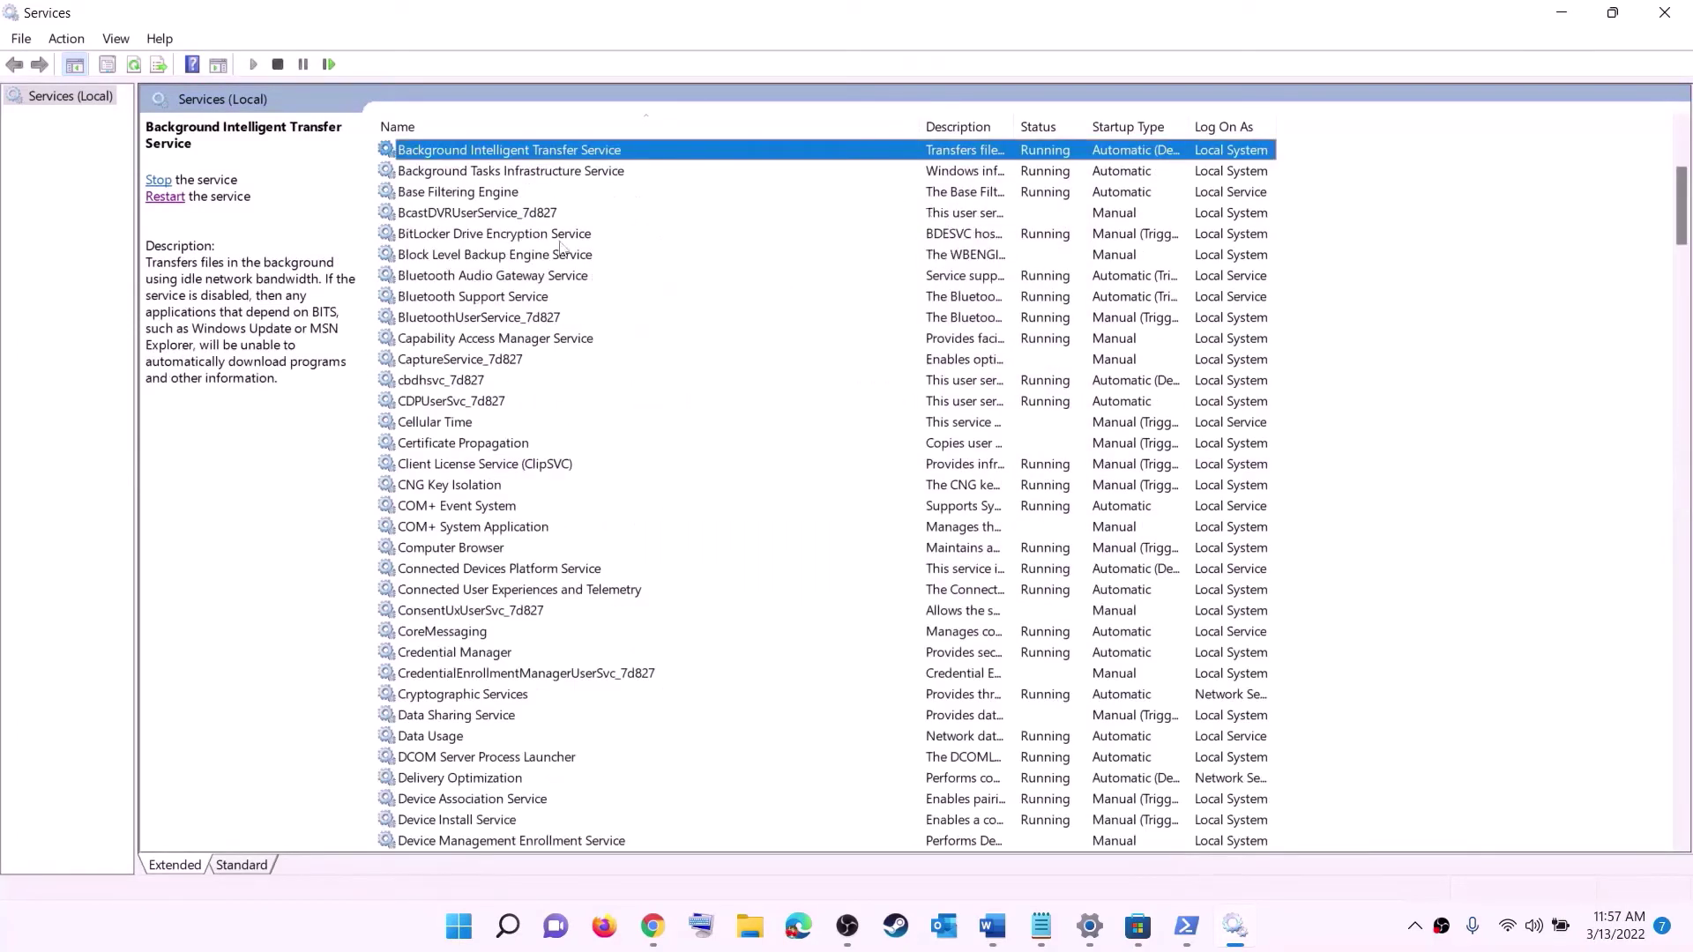
{"action": "scroll", "coordinate": [574, 265], "scroll_direction": "up", "scroll_amount": 4}
{"action": "double_click", "coordinate": [621, 406]}
{"action": "left_click", "coordinate": [855, 436]}
{"action": "left_click", "coordinate": [816, 468]}
{"action": "left_click", "coordinate": [1023, 686]}
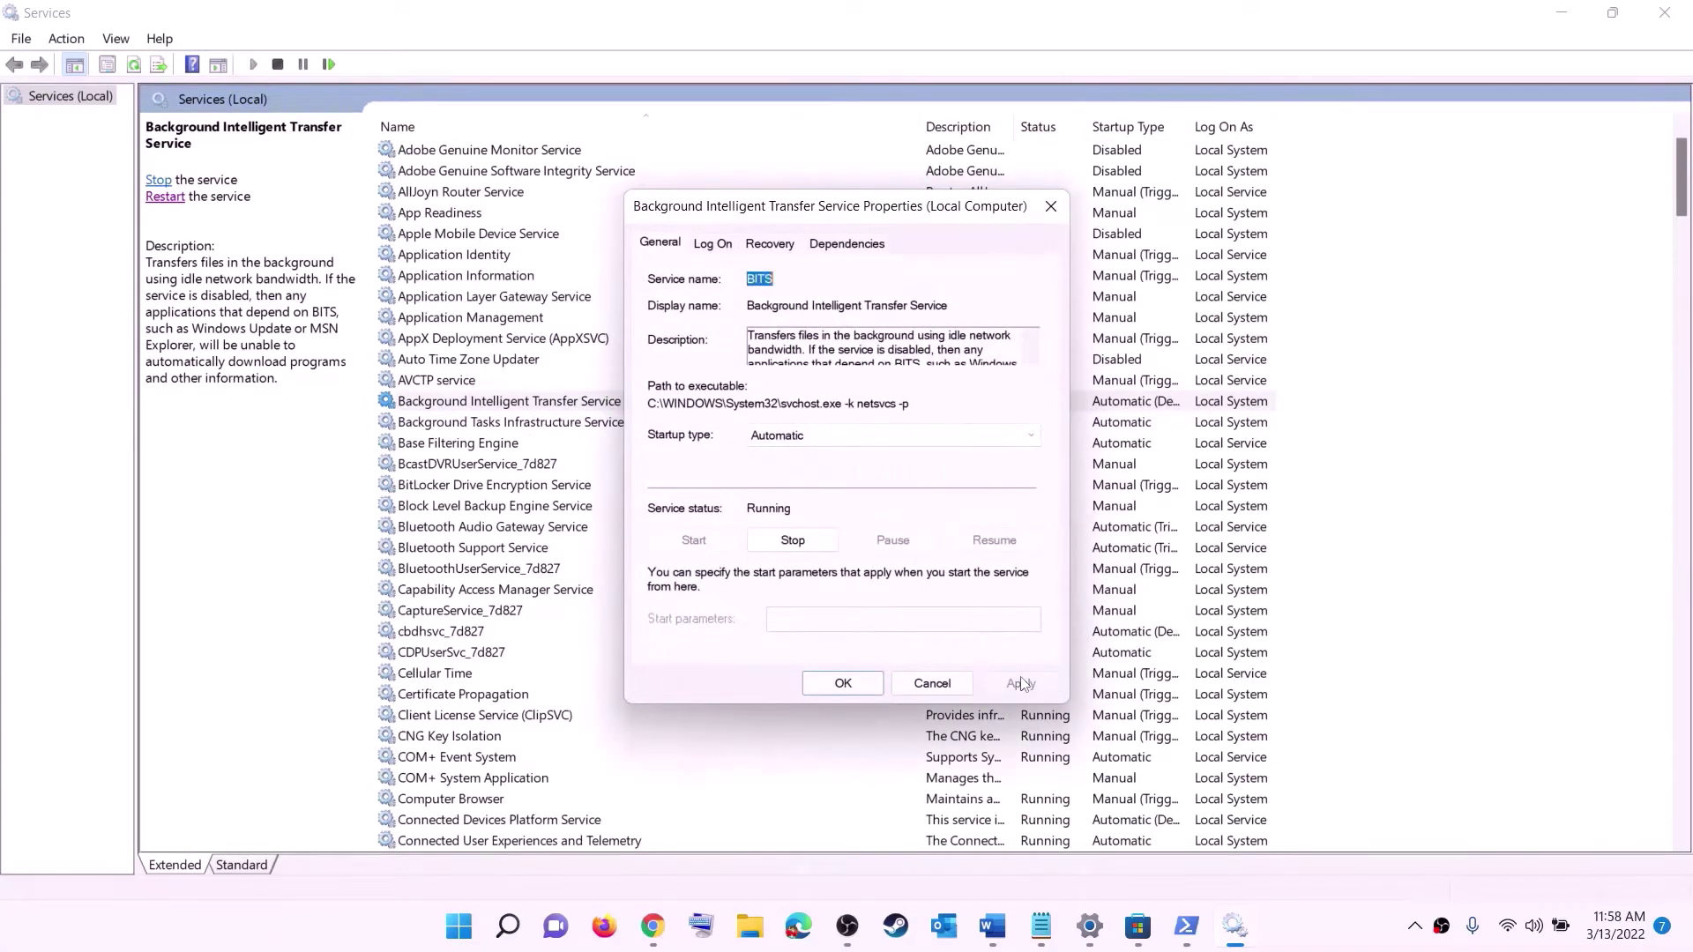
{"action": "left_click", "coordinate": [843, 685]}
- Close Services and show Settings' Windows Update page with update KB5011493 pending
{"action": "left_click", "coordinate": [1665, 12]}
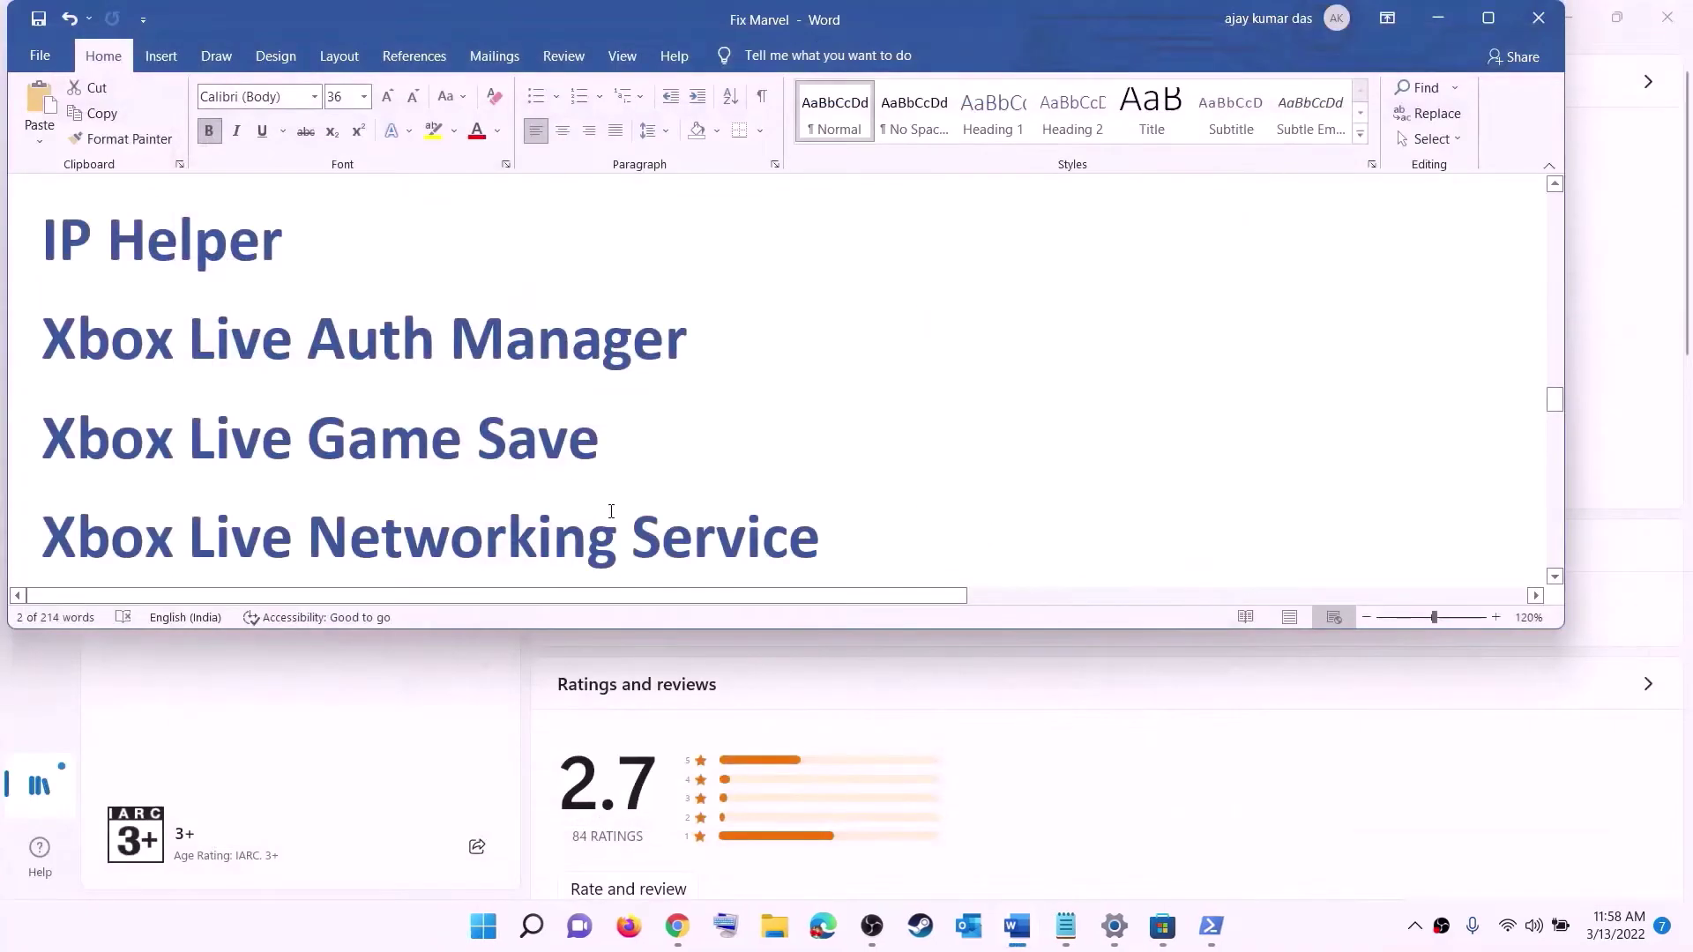
{"action": "scroll", "coordinate": [613, 511], "scroll_direction": "down", "scroll_amount": 7}
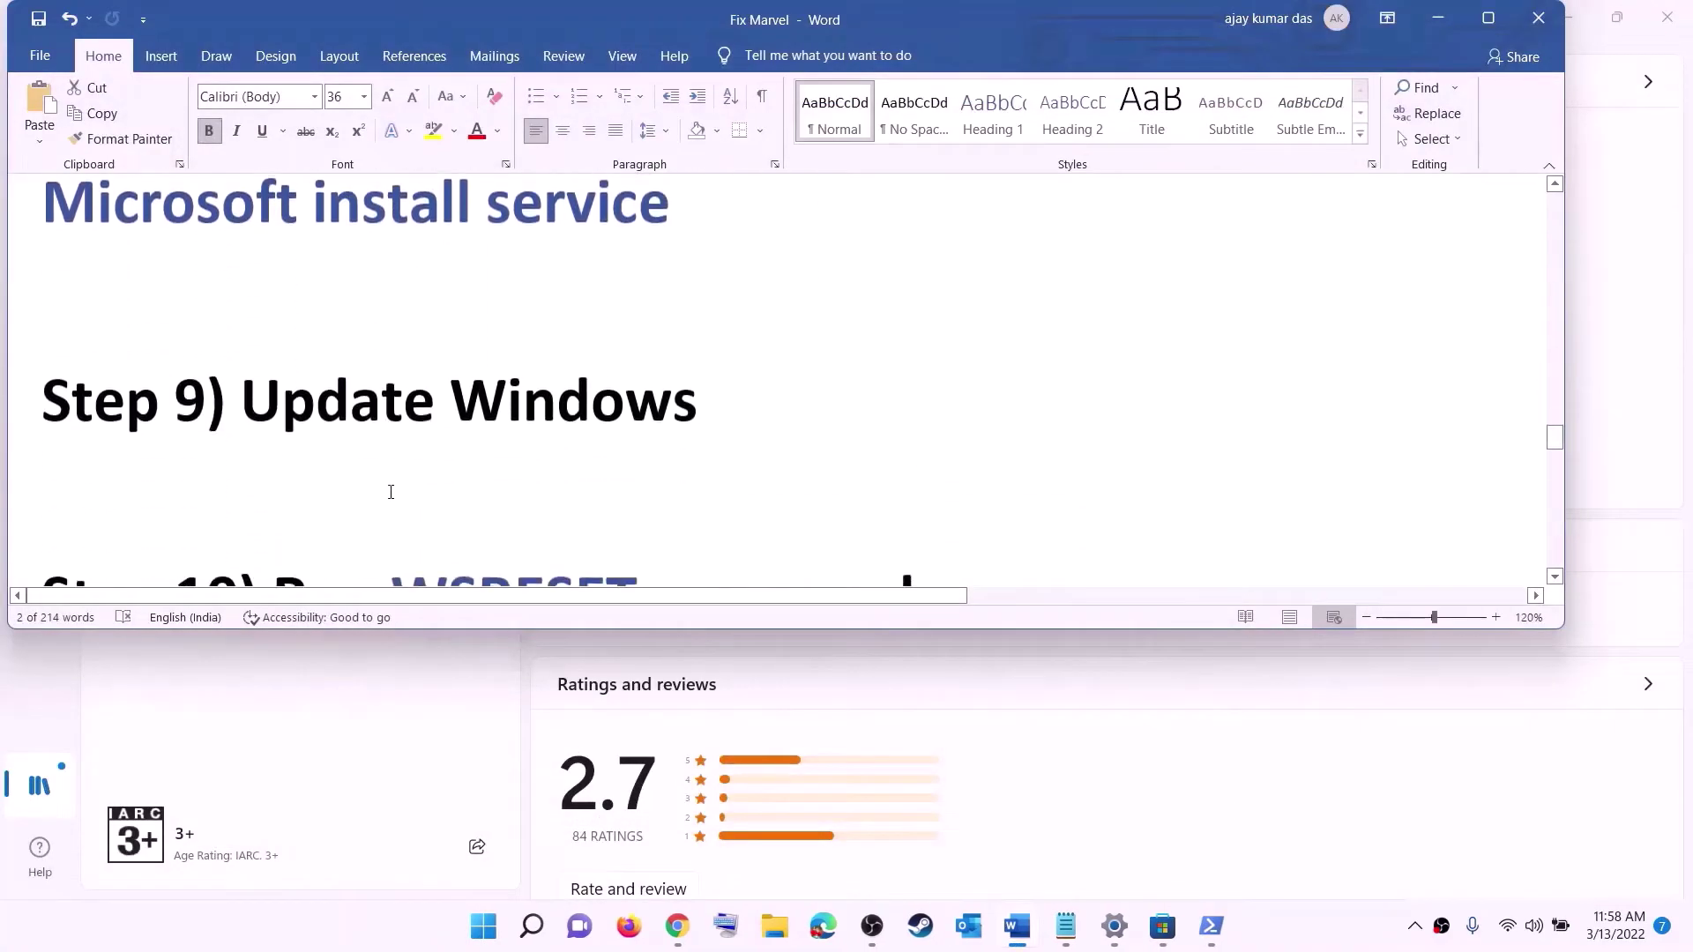
{"action": "left_click_drag", "start_coordinate": [240, 403], "coordinate": [829, 385]}
{"action": "key", "text": "super"}
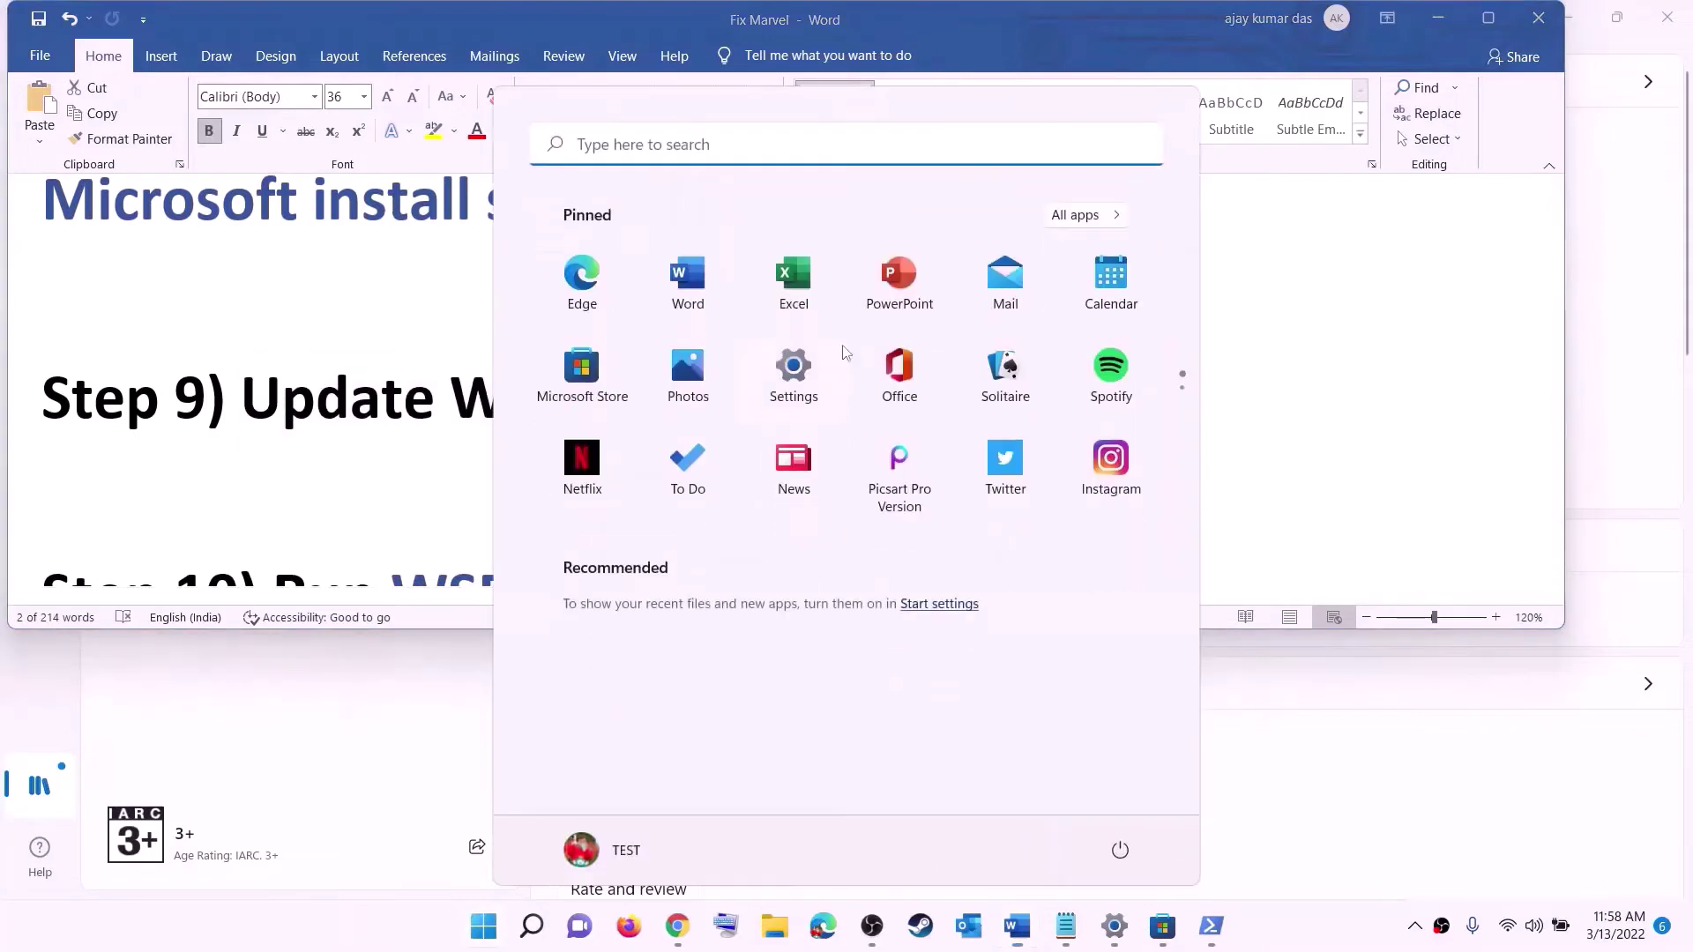
{"action": "left_click", "coordinate": [799, 393]}
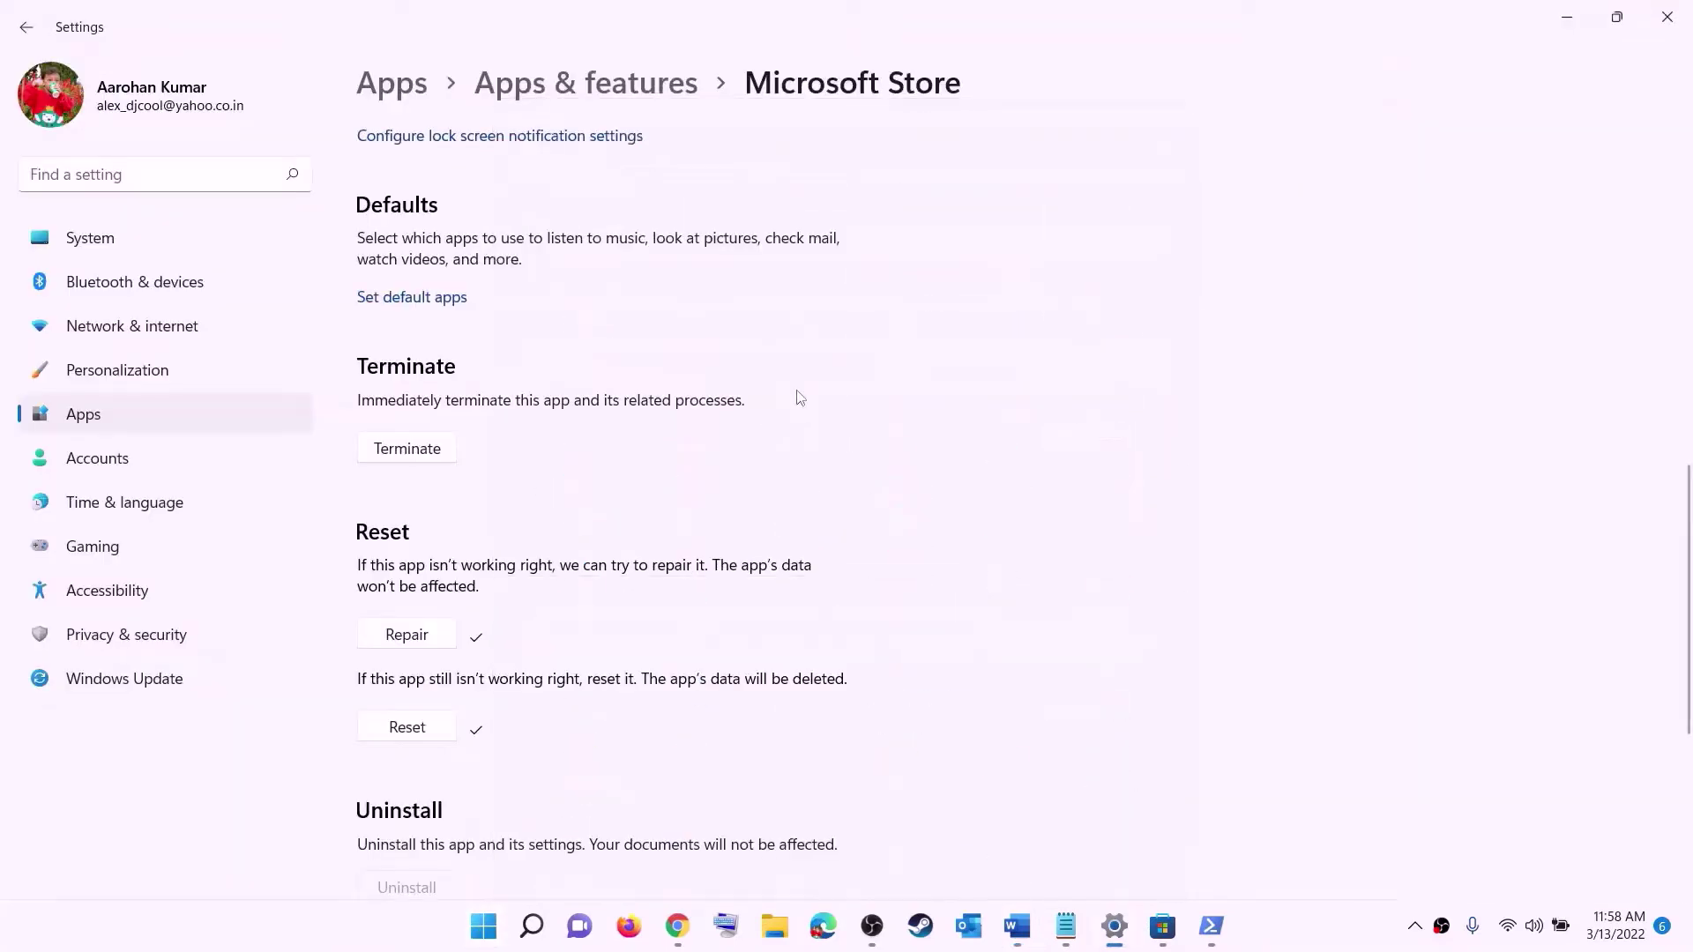
{"action": "left_click", "coordinate": [129, 677]}
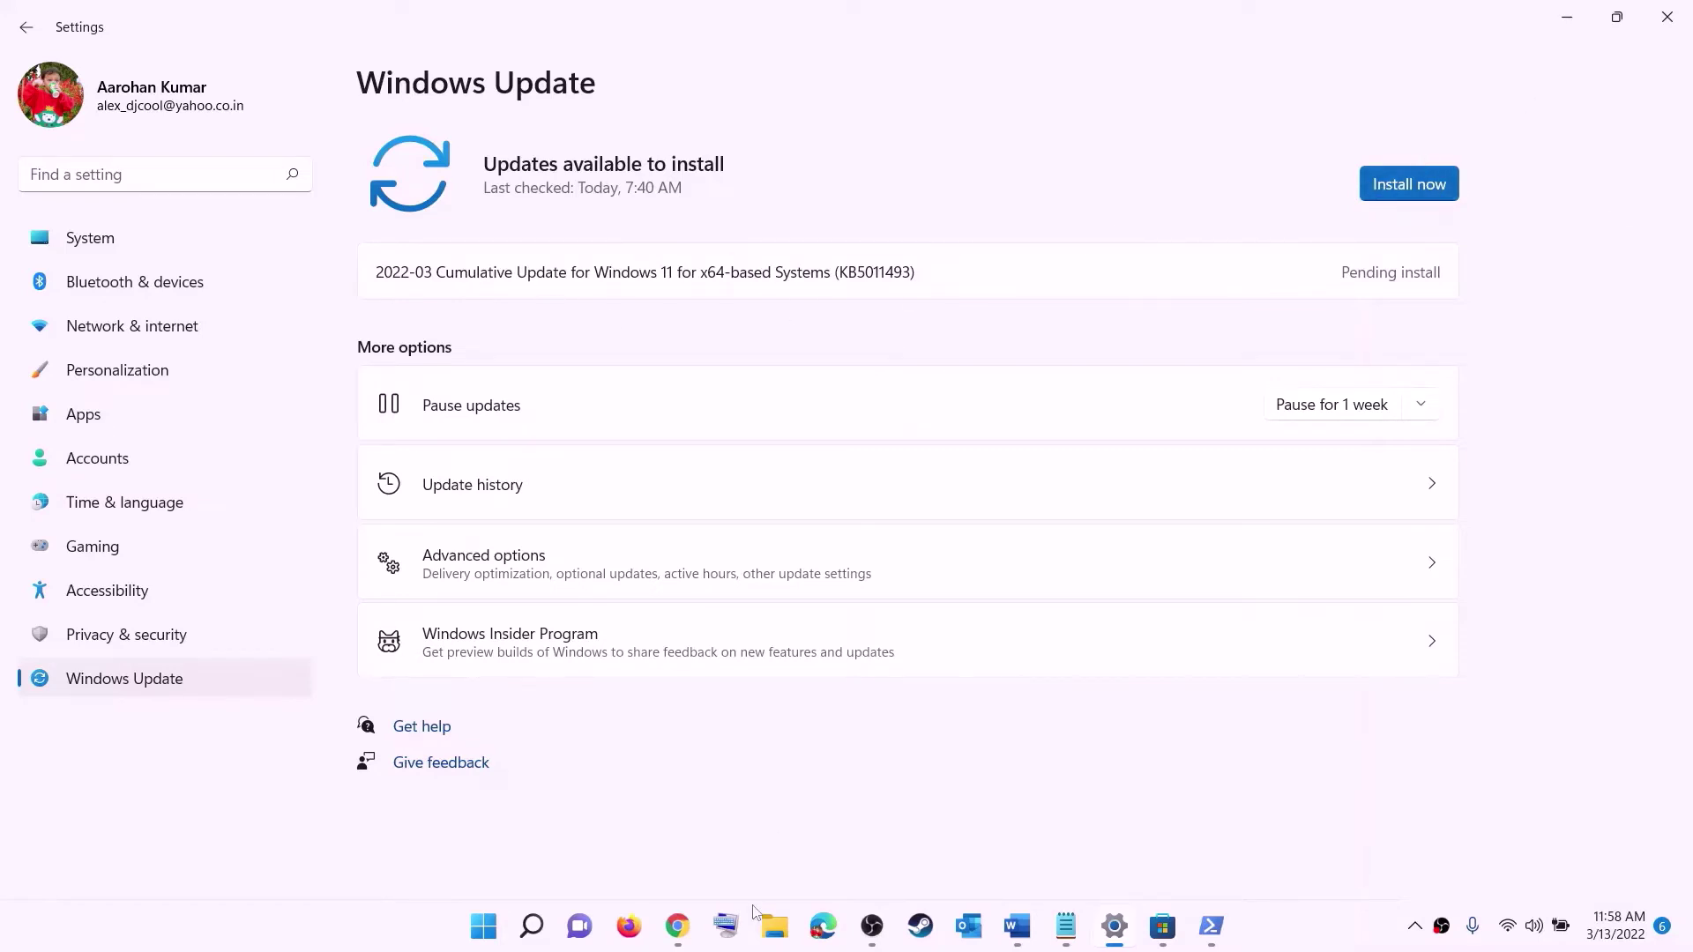
- Check the power options without restarting, then return to the Word guide at Step 10
{"action": "left_click", "coordinate": [485, 926]}
{"action": "left_click", "coordinate": [1120, 850]}
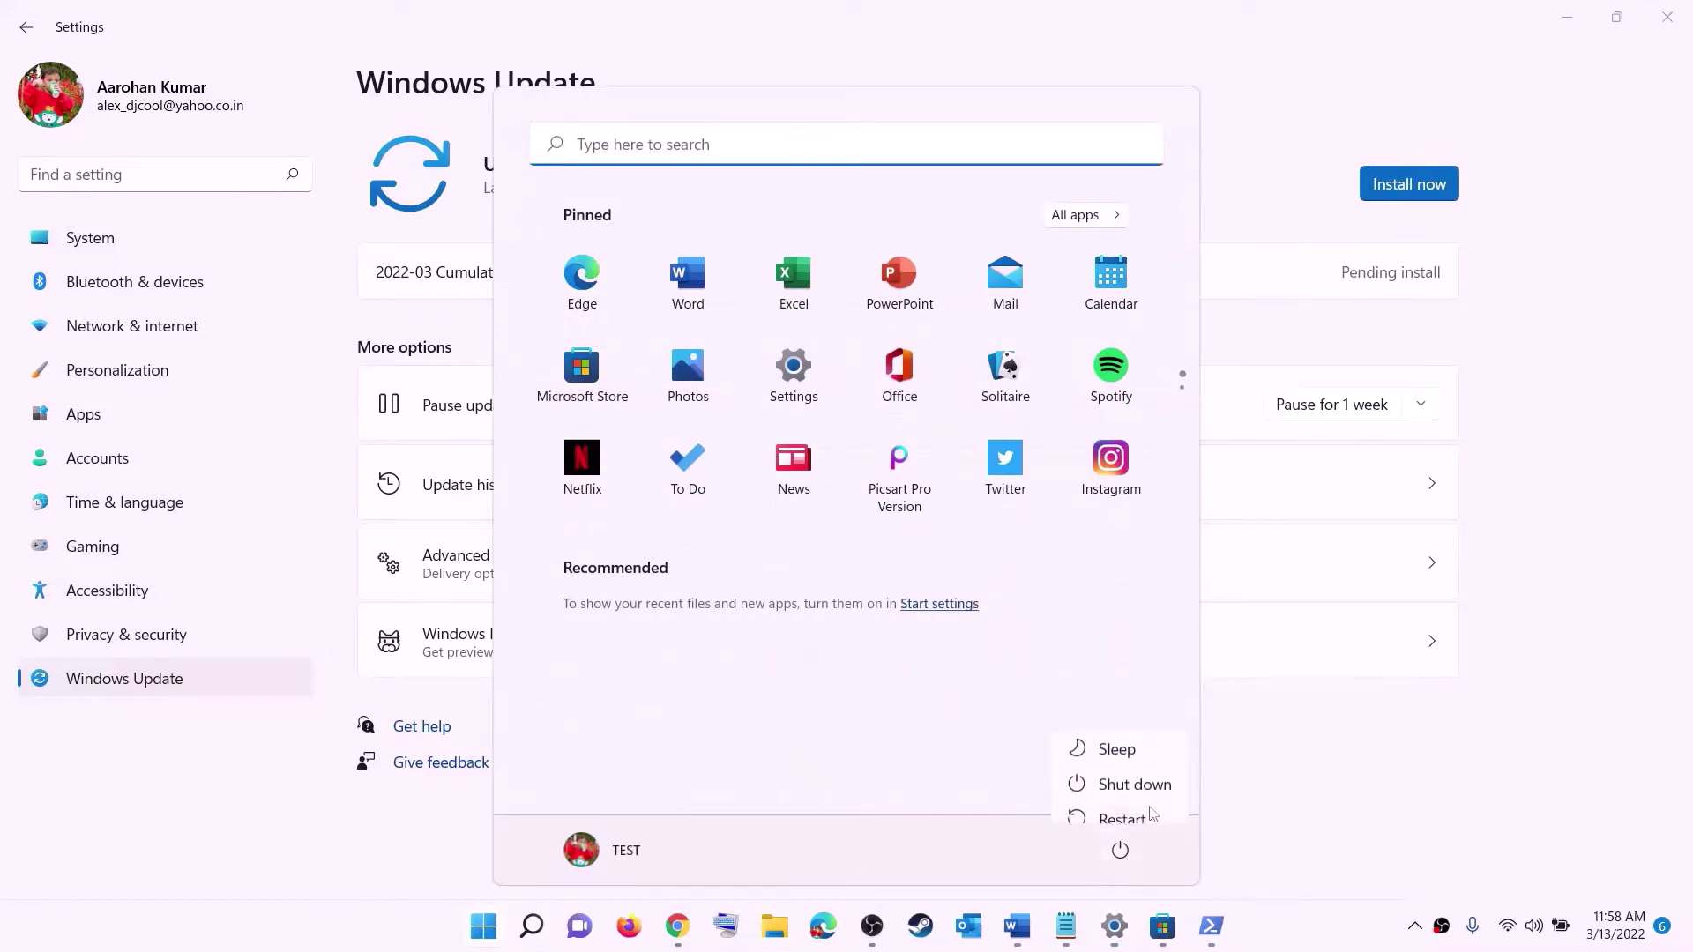
{"action": "key", "text": "Escape"}
{"action": "key", "text": "Escape"}
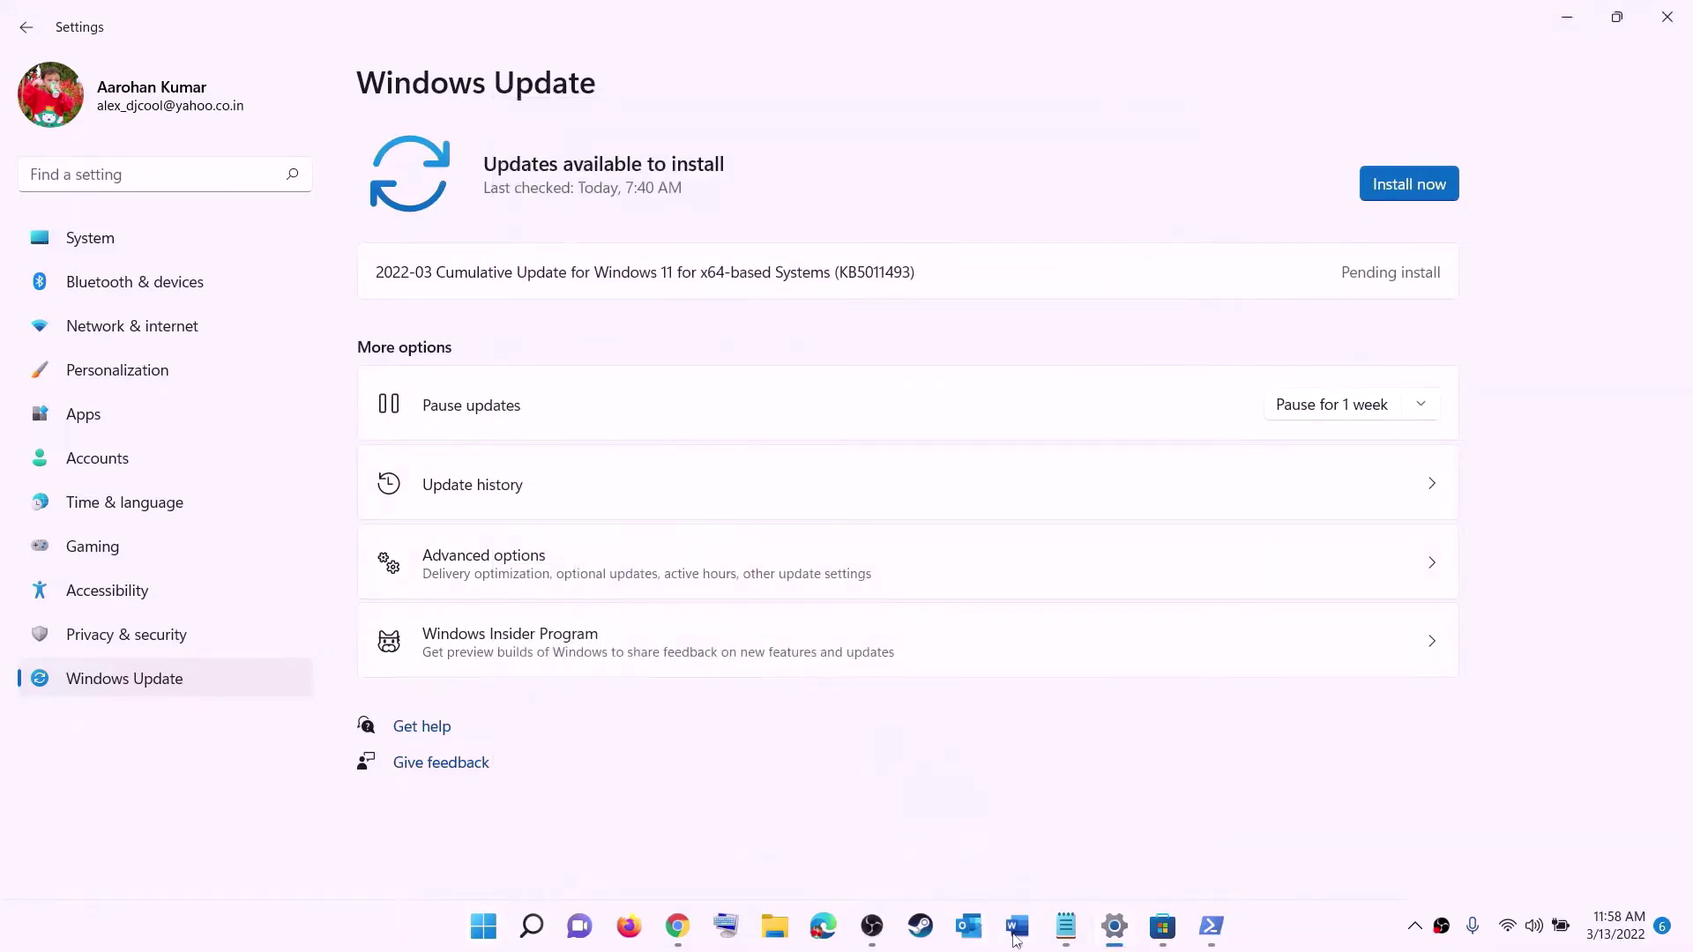
{"action": "left_click", "coordinate": [1016, 928]}
{"action": "scroll", "coordinate": [520, 459], "scroll_direction": "down", "scroll_amount": 3}
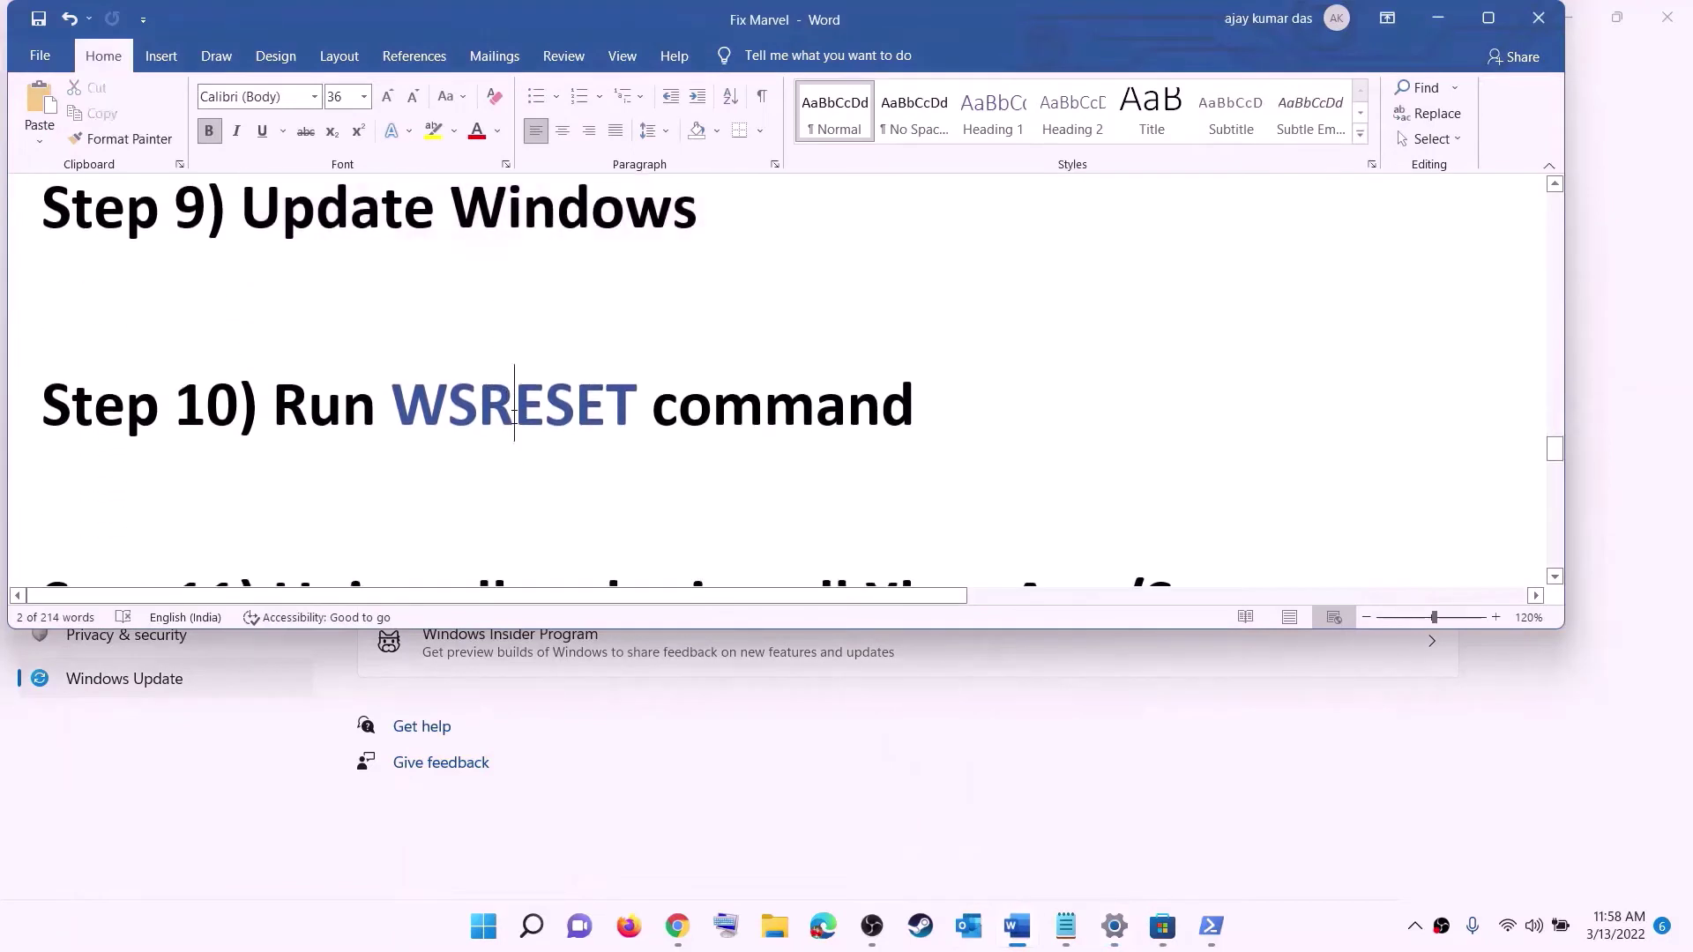
- Run WSRESET from Start search to clear the Store cache, then return to the Word guide
{"action": "double_click", "coordinate": [514, 414]}
{"action": "key", "text": "ctrl+c"}
{"action": "left_click", "coordinate": [477, 942]}
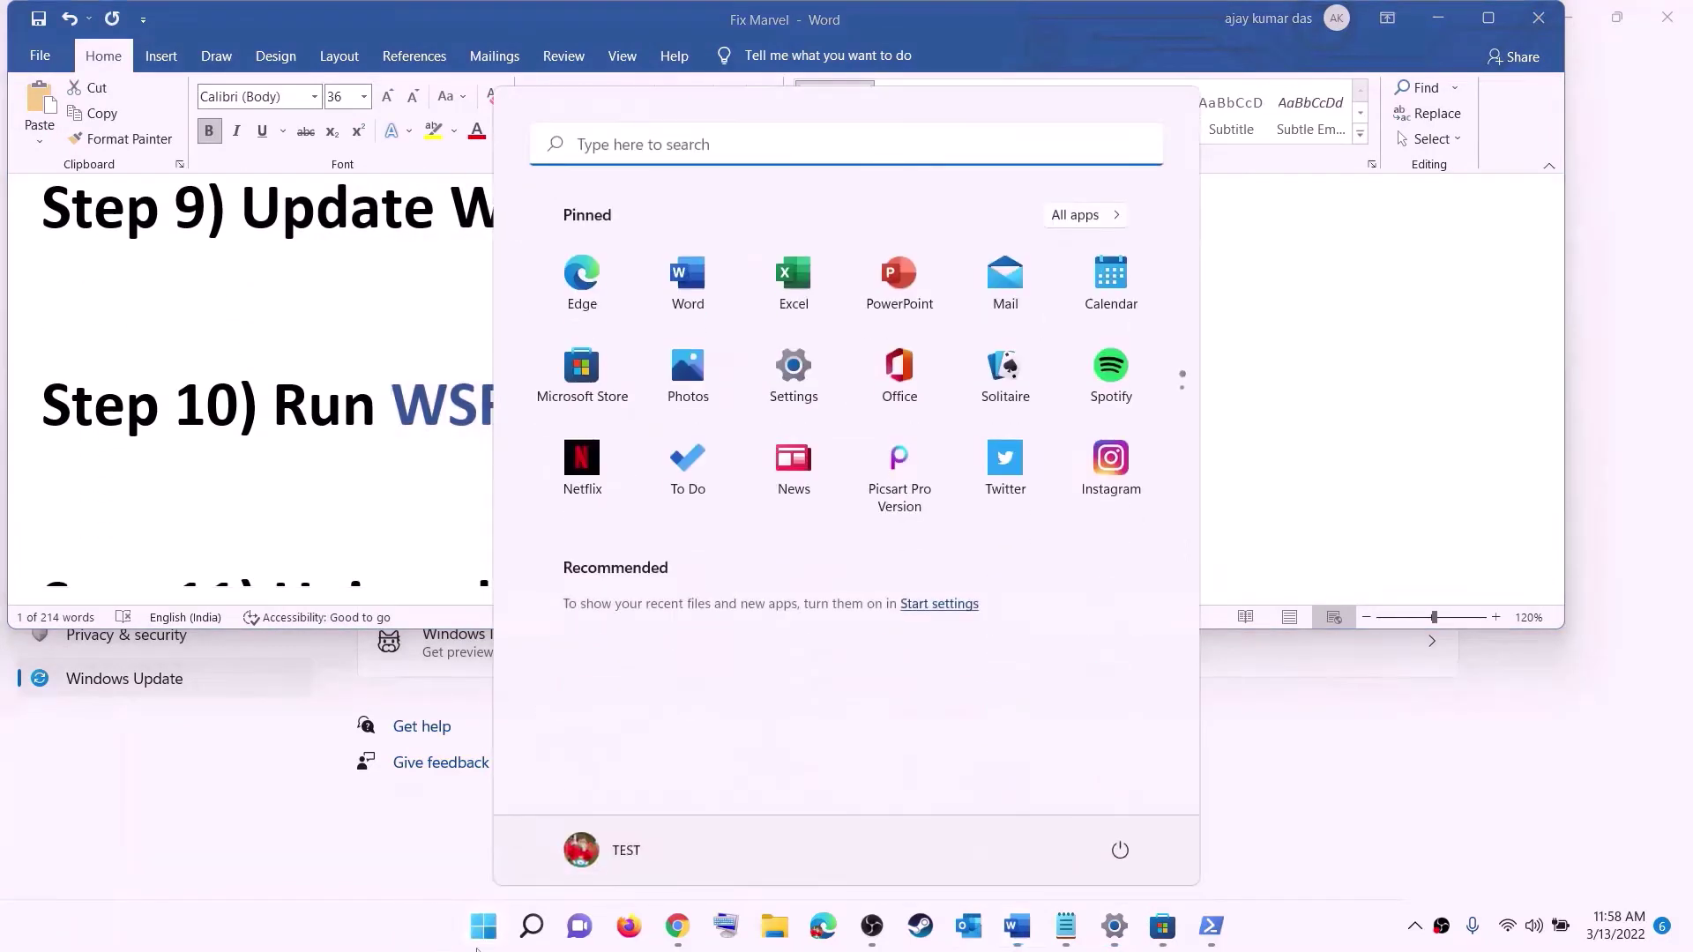
{"action": "key", "text": "ctrl+v"}
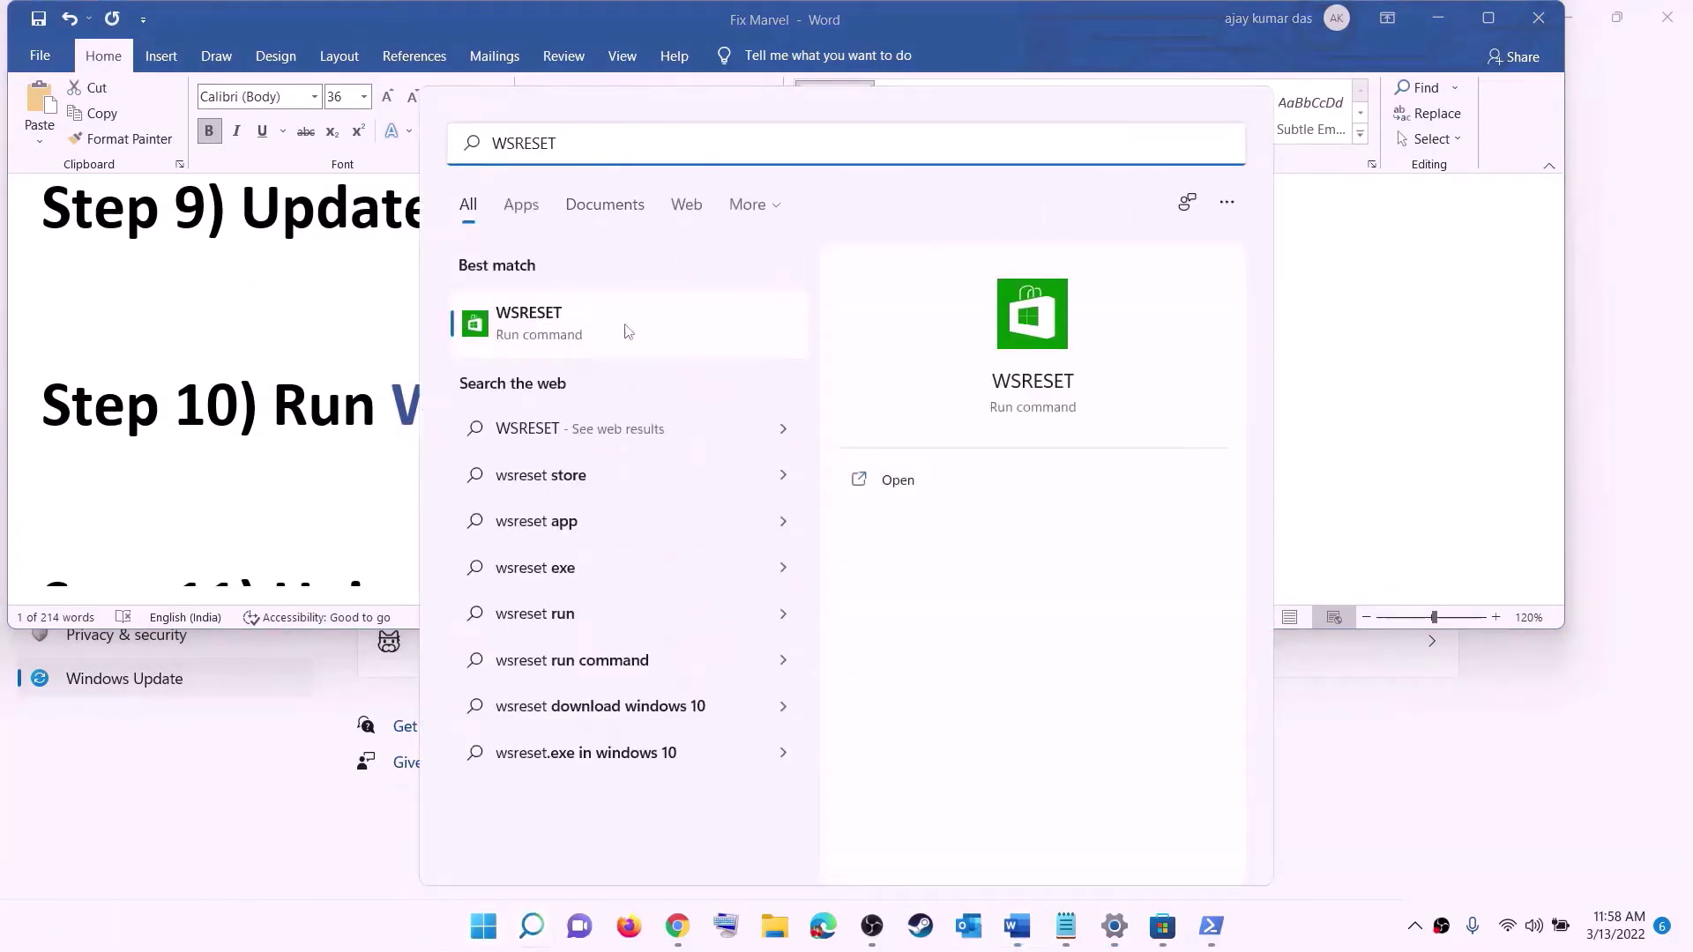
{"action": "left_click", "coordinate": [556, 335]}
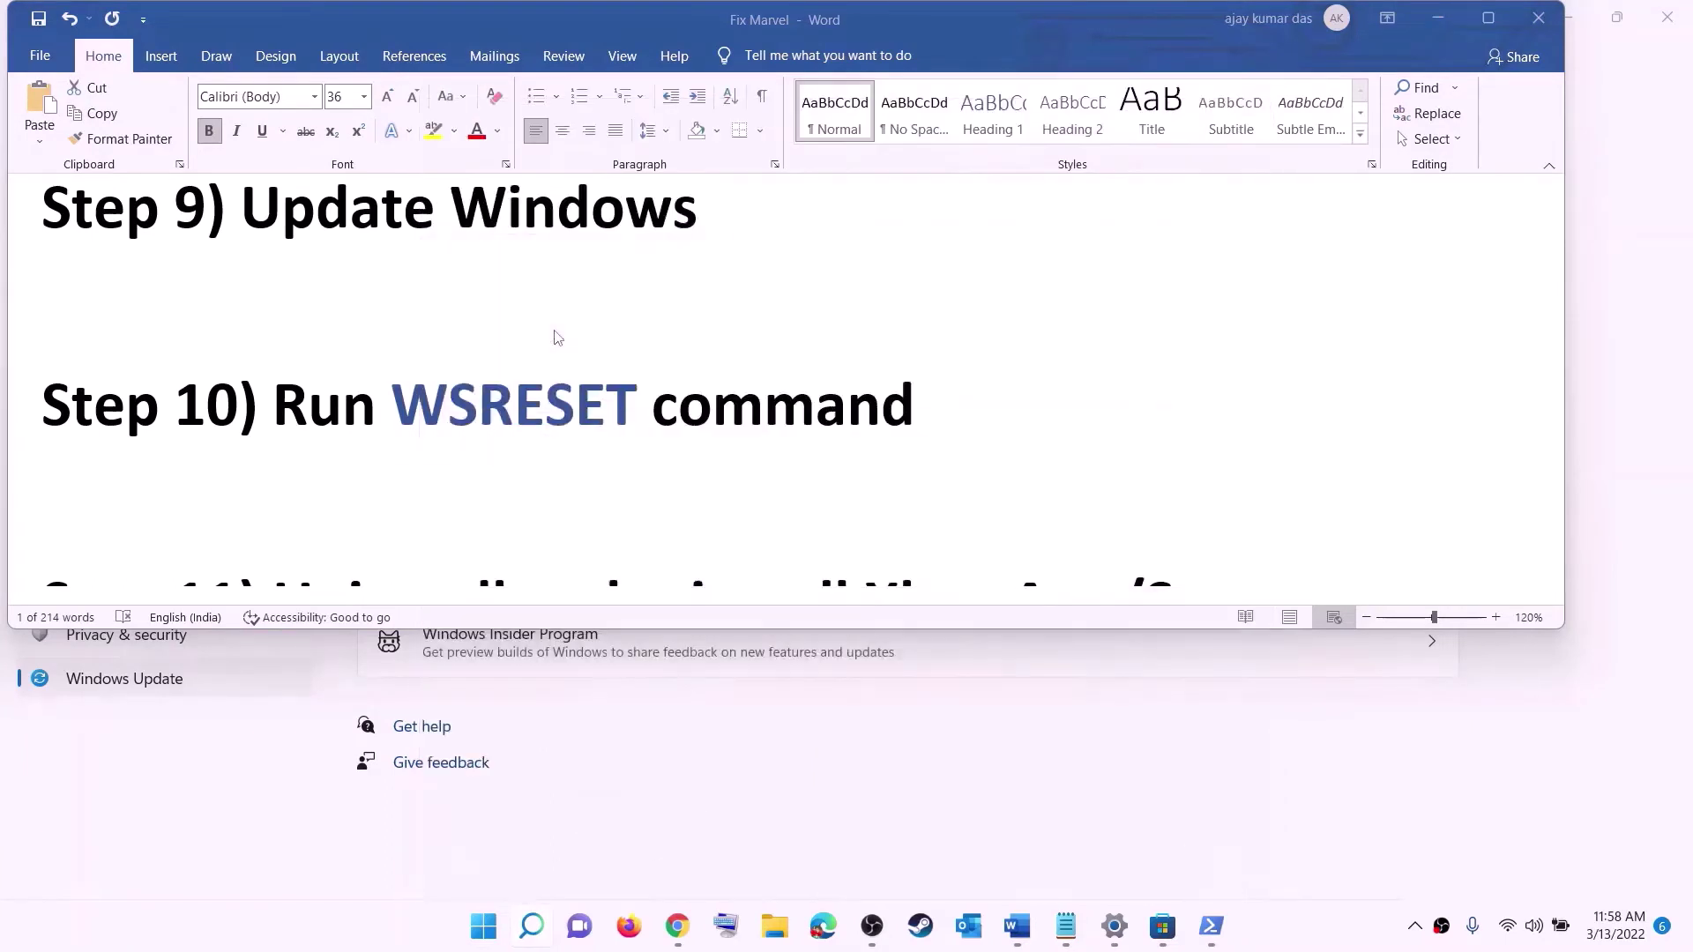
{"action": "left_click_drag", "start_coordinate": [738, 216], "coordinate": [981, 302]}
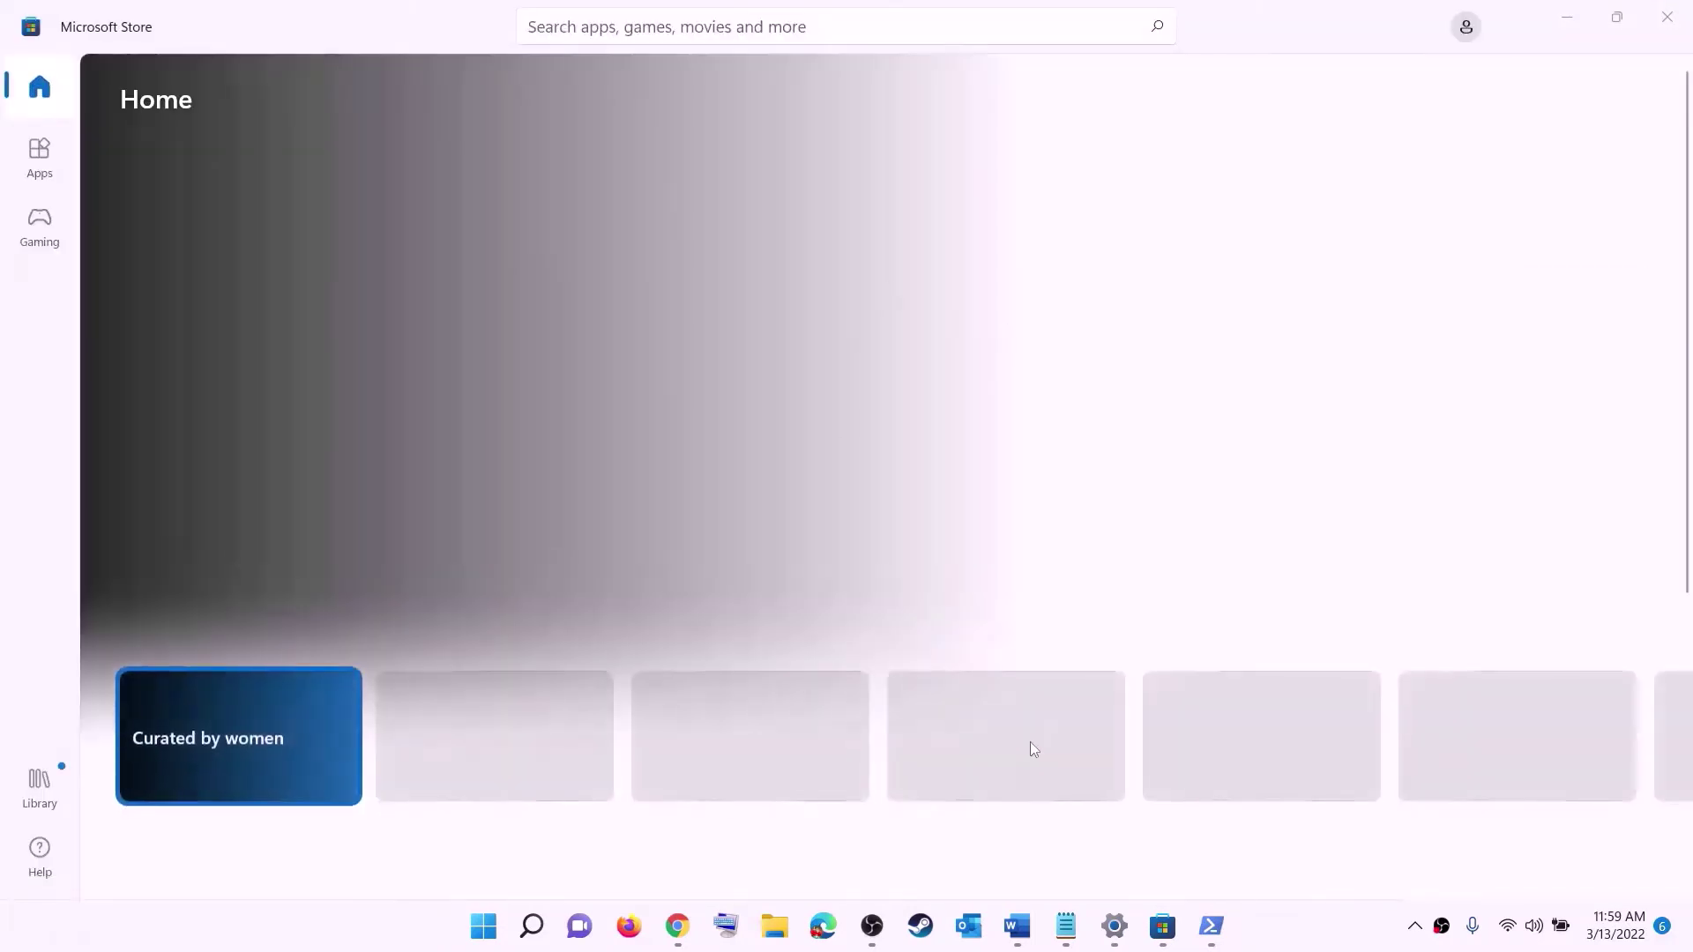
{"action": "left_click", "coordinate": [1023, 926]}
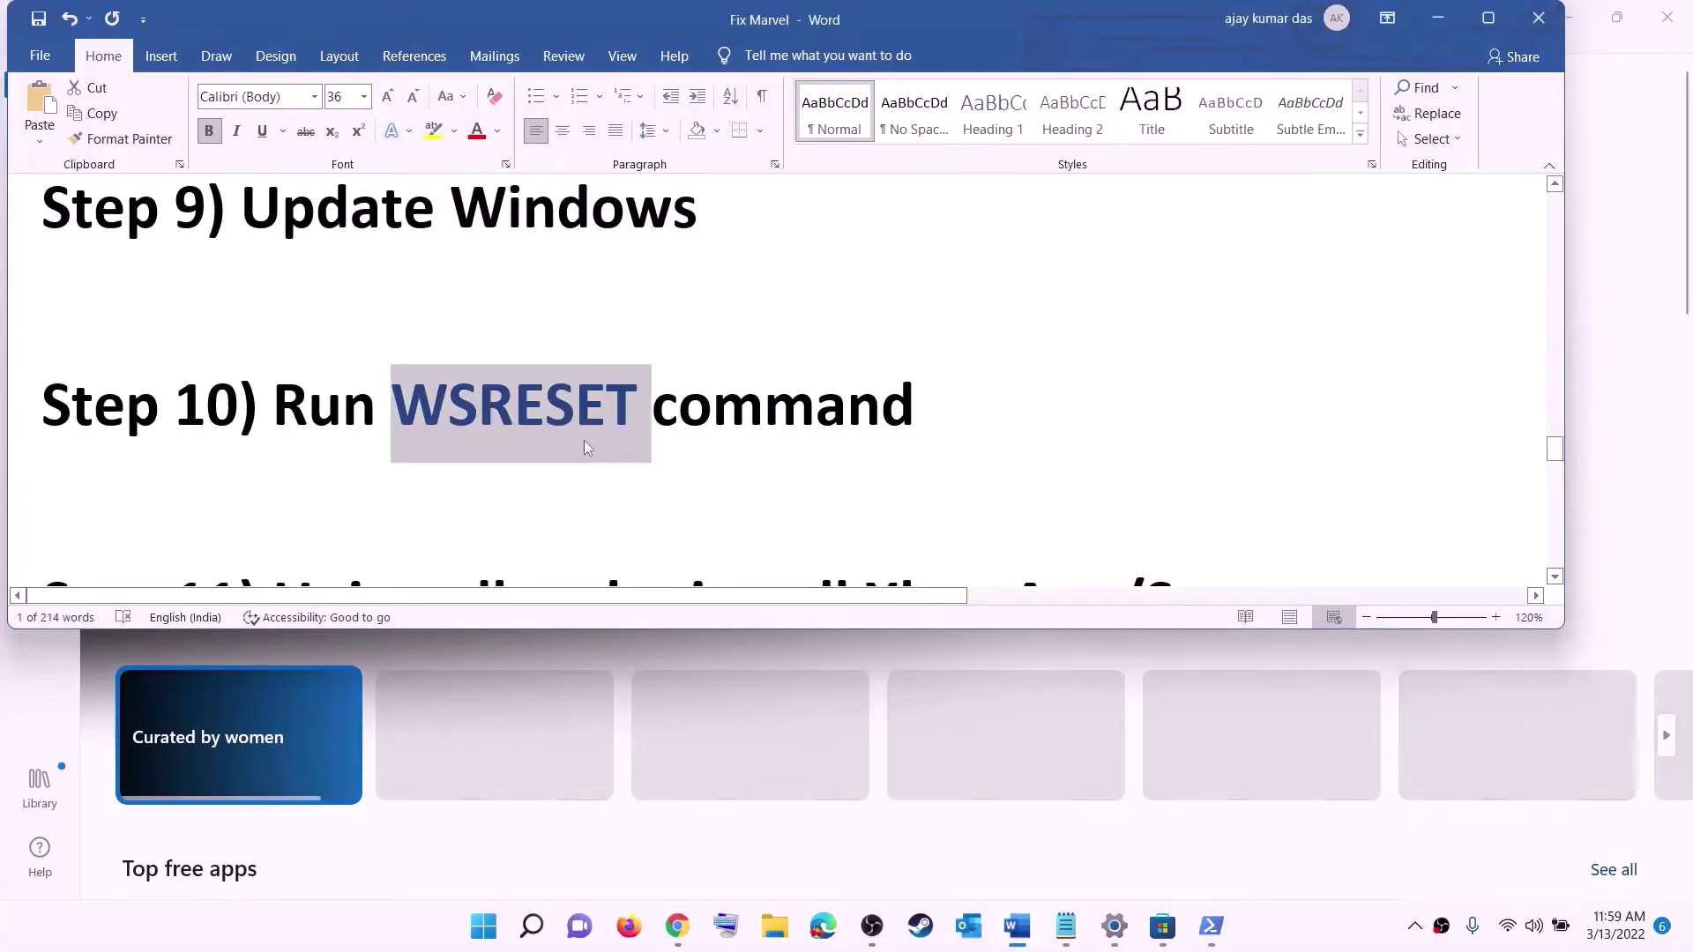
- Copy the Get-AppxPackage -allusers *WindowsStore* | Remove-AppxPackage command from the guide
{"action": "scroll", "coordinate": [584, 441], "scroll_direction": "down", "scroll_amount": 3}
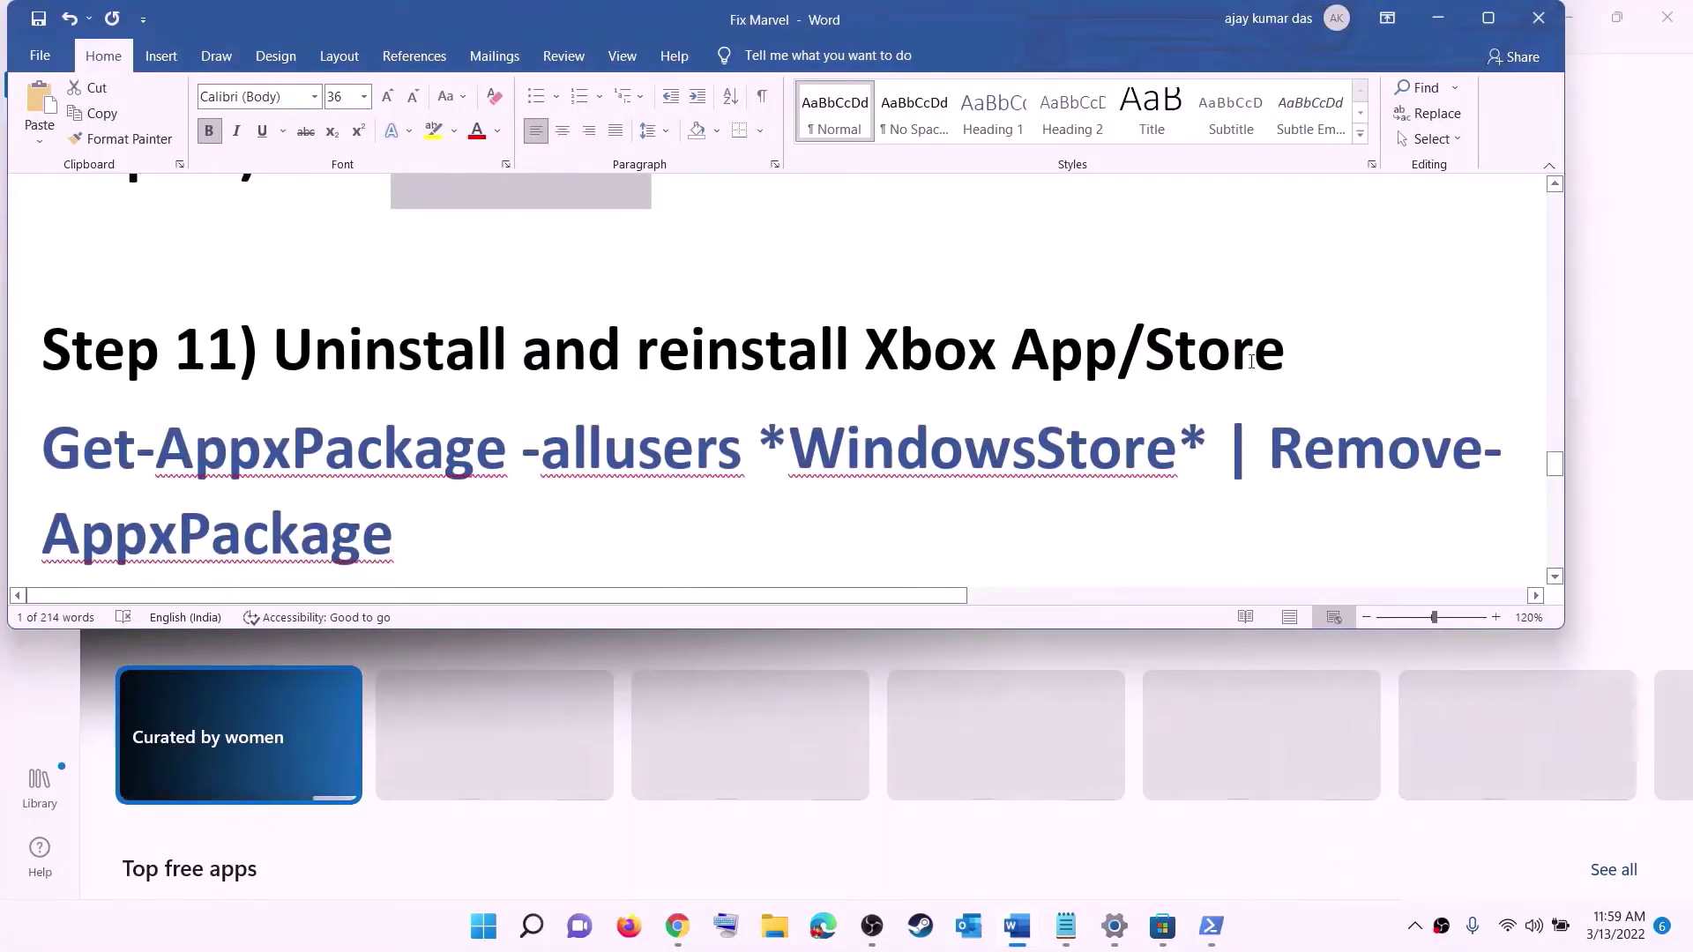
{"action": "scroll", "coordinate": [604, 431], "scroll_direction": "down", "scroll_amount": 1}
{"action": "left_click", "coordinate": [486, 935]}
{"action": "type", "text": "xbox"}
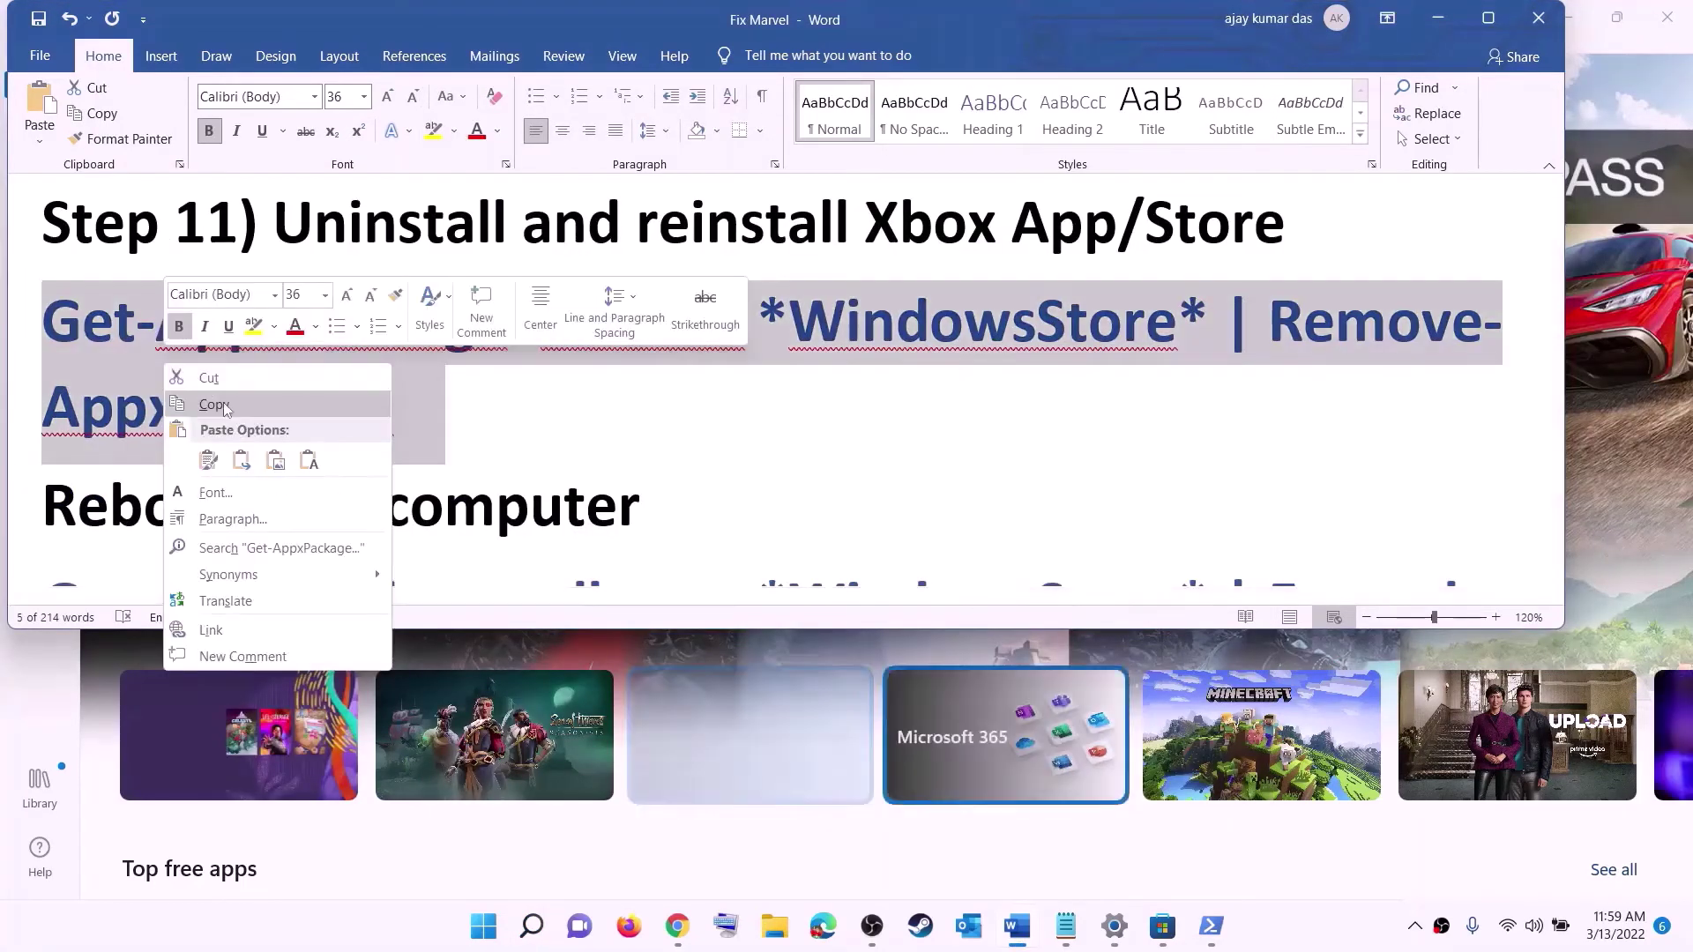
{"action": "left_click", "coordinate": [216, 404]}
- Run the Store removal command in an elevated PowerShell, then return to the guide's Reboot note
{"action": "left_click", "coordinate": [485, 928]}
{"action": "type", "text": "powe"}
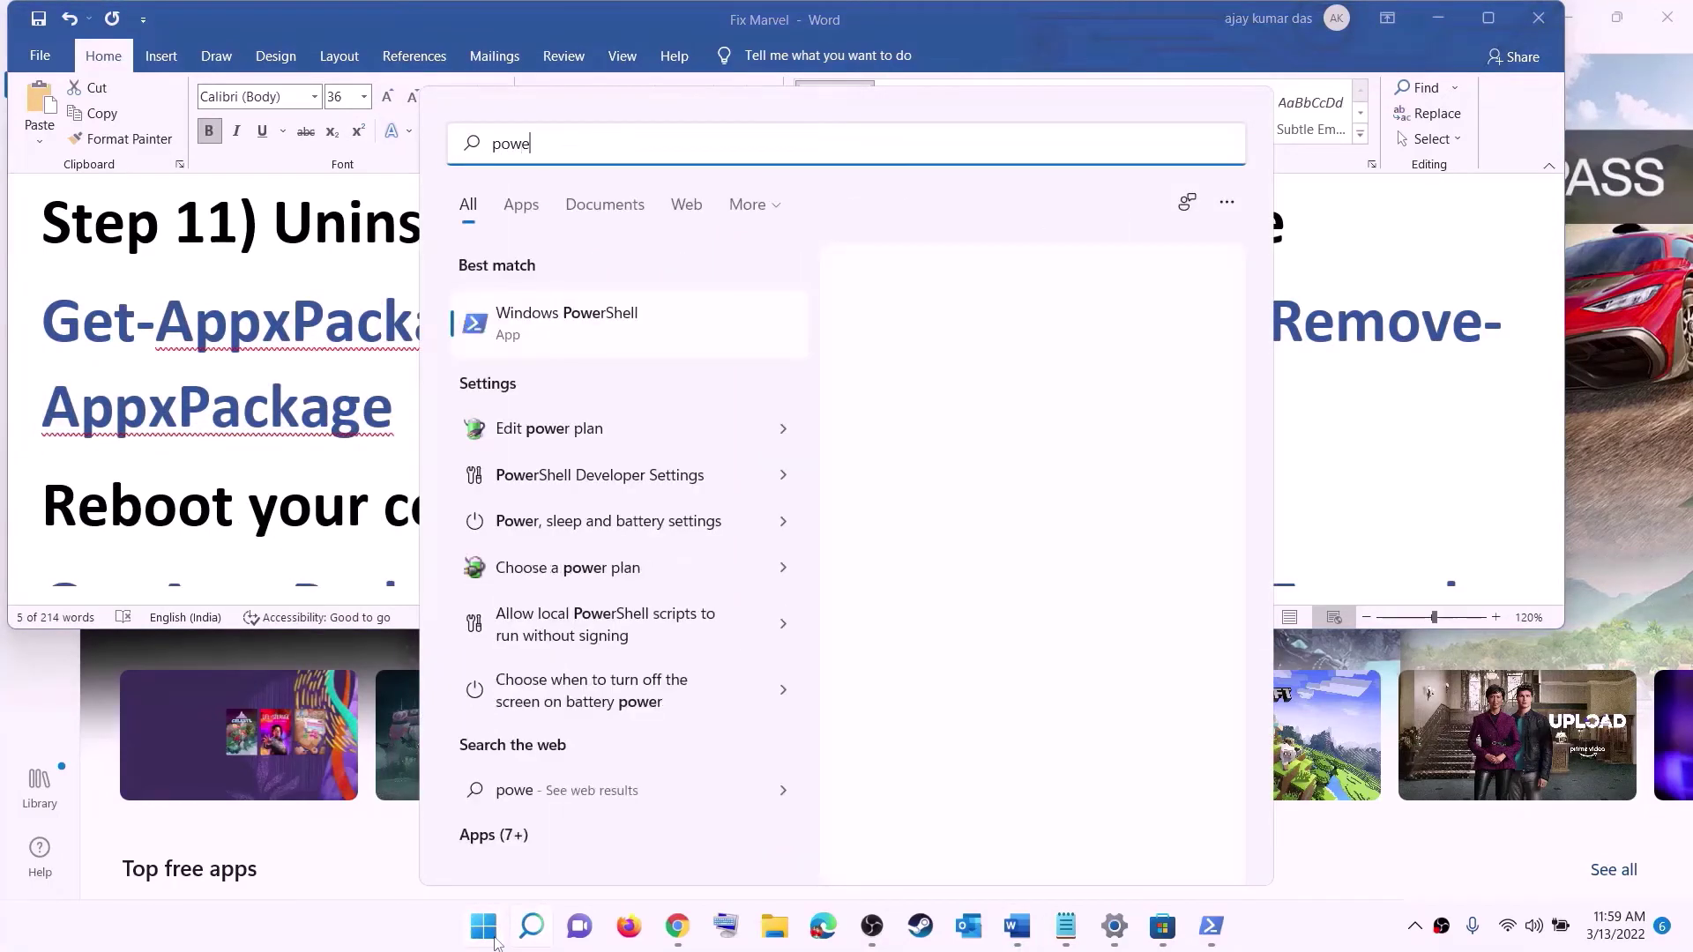
{"action": "type", "text": "rshel"}
{"action": "right_click", "coordinate": [574, 329]}
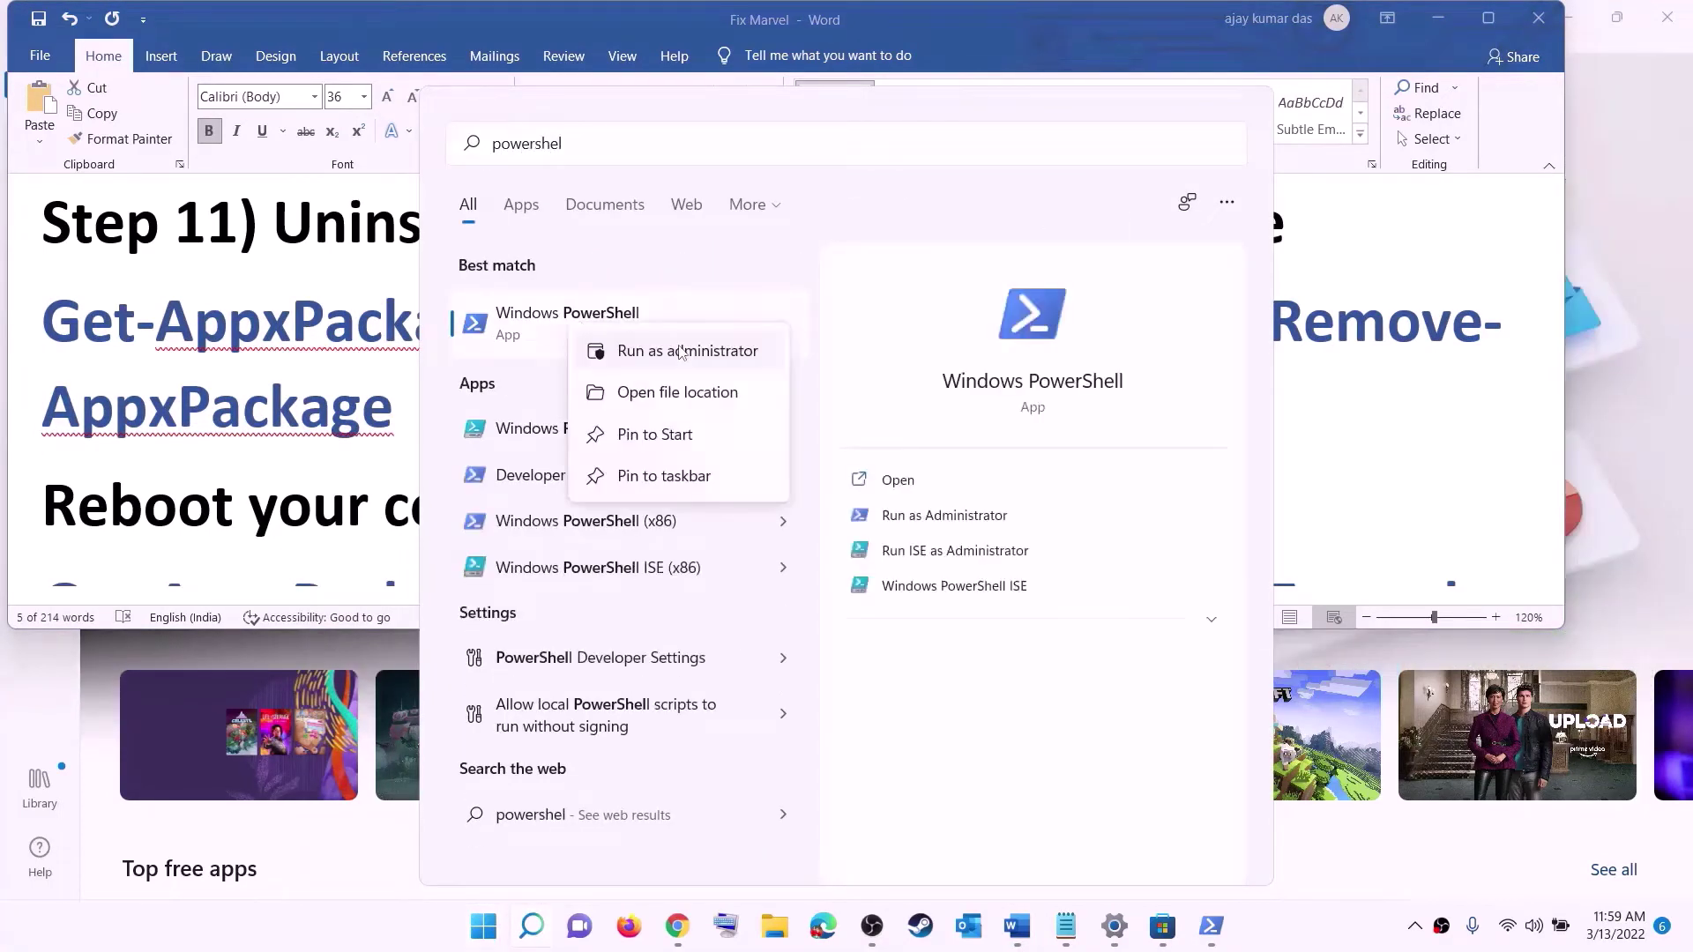
{"action": "left_click", "coordinate": [716, 356]}
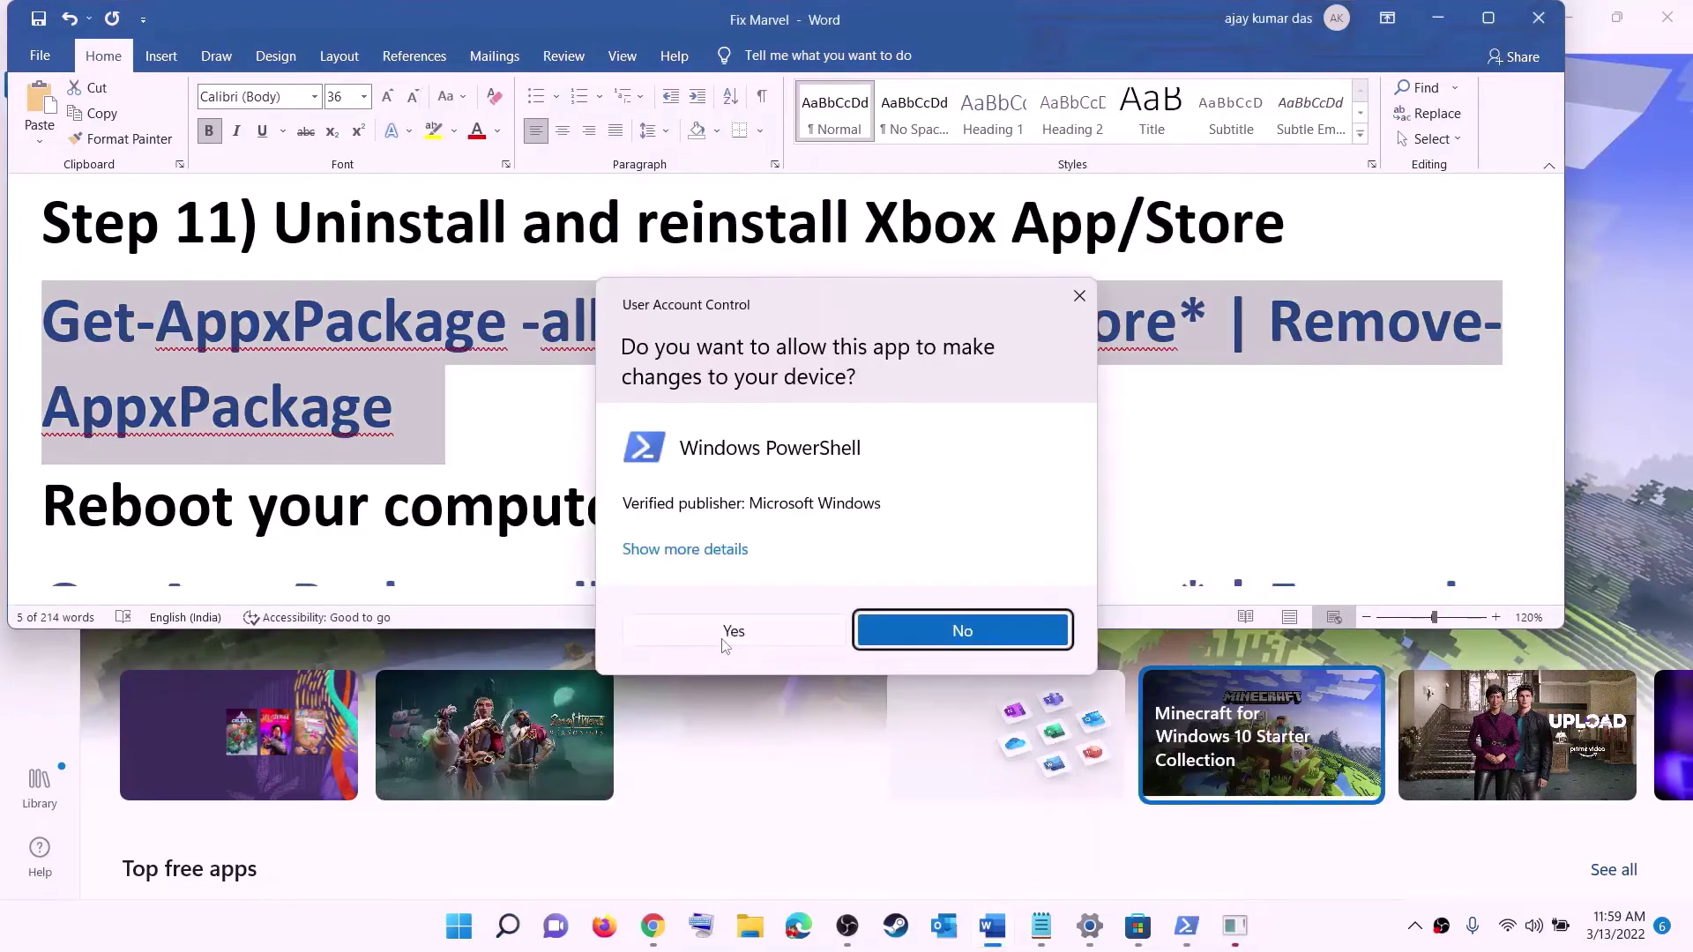
{"action": "left_click", "coordinate": [733, 631]}
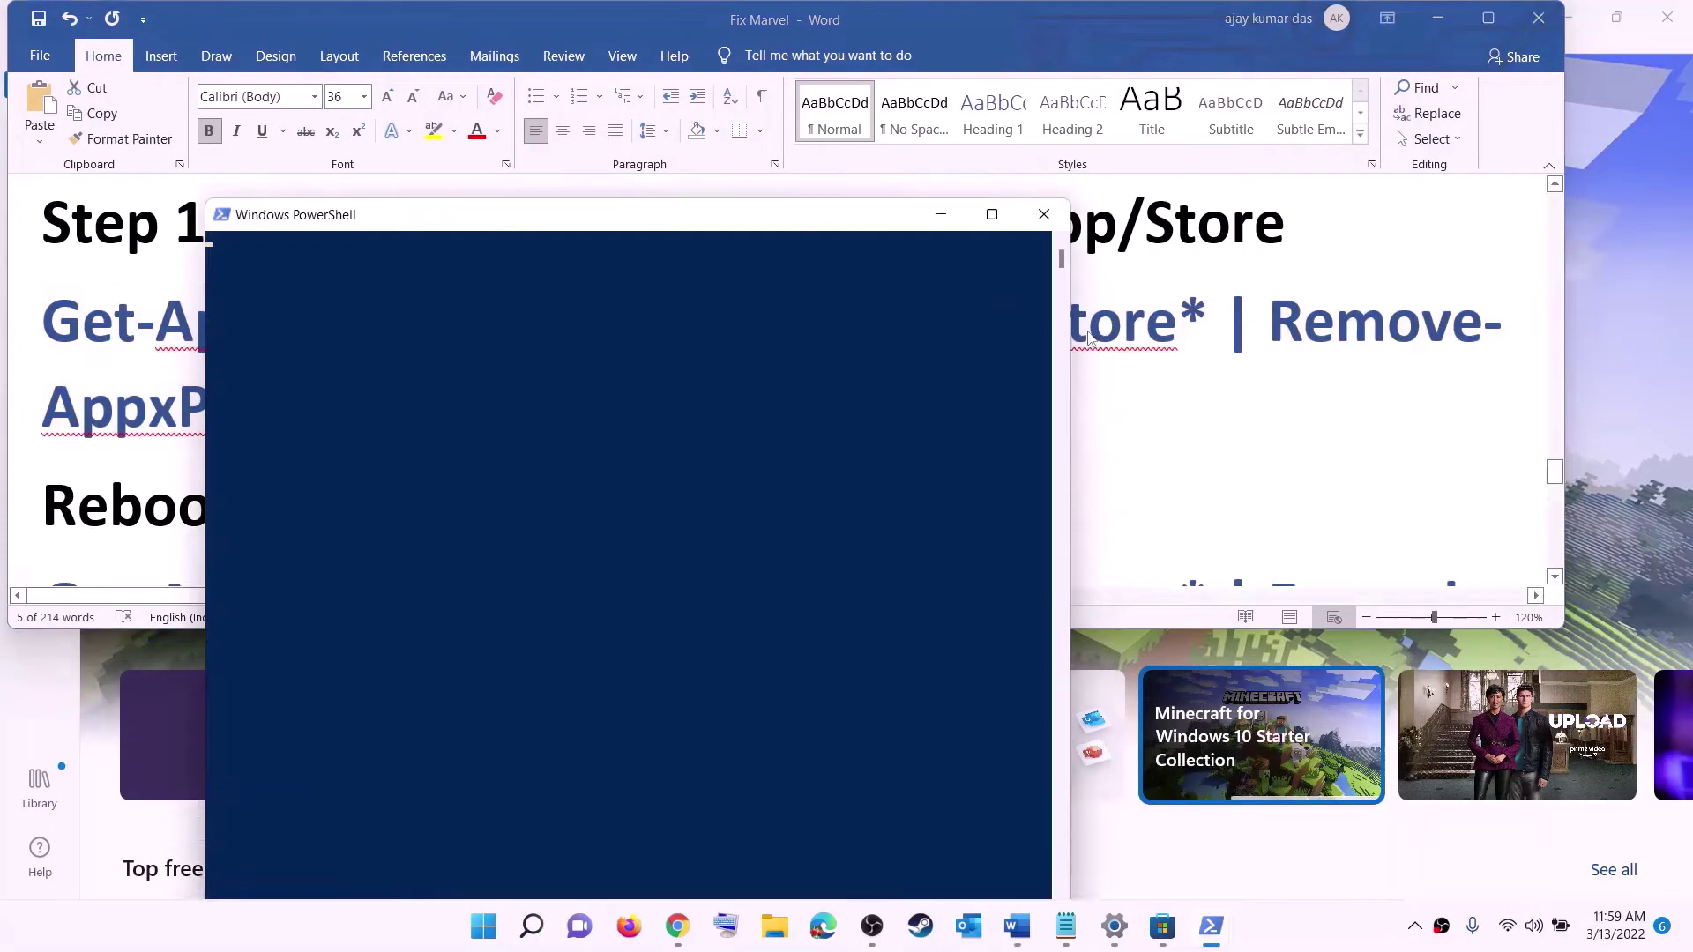
{"action": "right_click", "coordinate": [527, 326]}
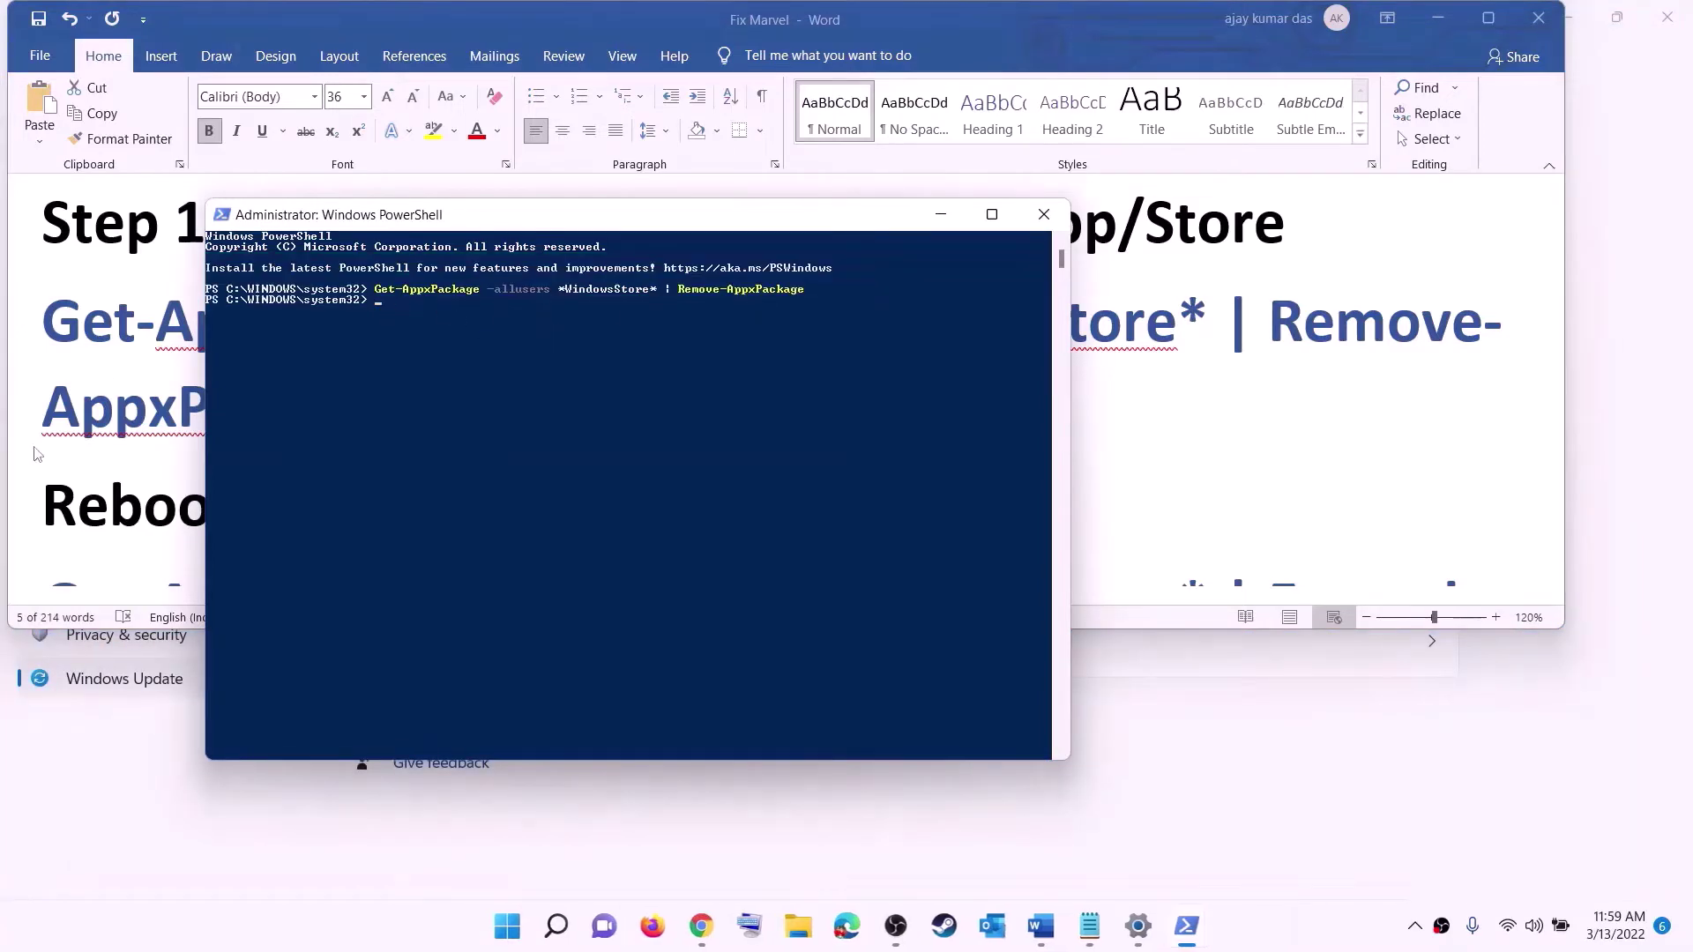
{"action": "left_click", "coordinate": [97, 441]}
{"action": "double_click", "coordinate": [113, 491]}
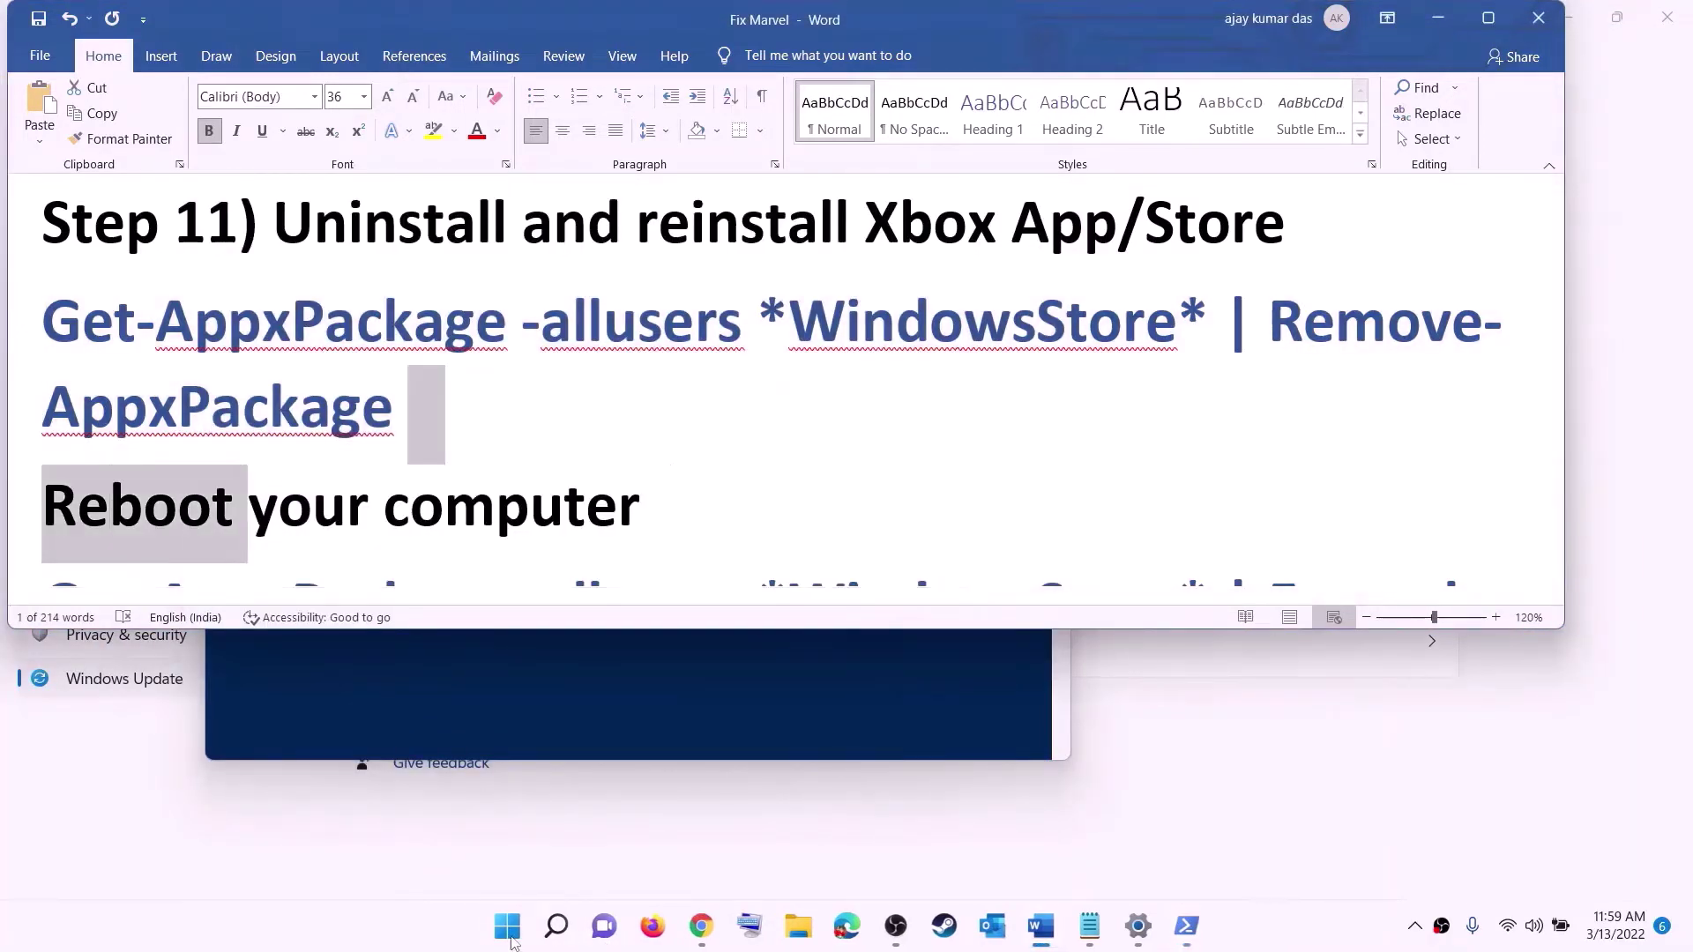
- Skip restarting and copy the Add-AppxPackage re-register command from the guide
{"action": "left_click", "coordinate": [513, 934]}
{"action": "left_click", "coordinate": [1120, 850]}
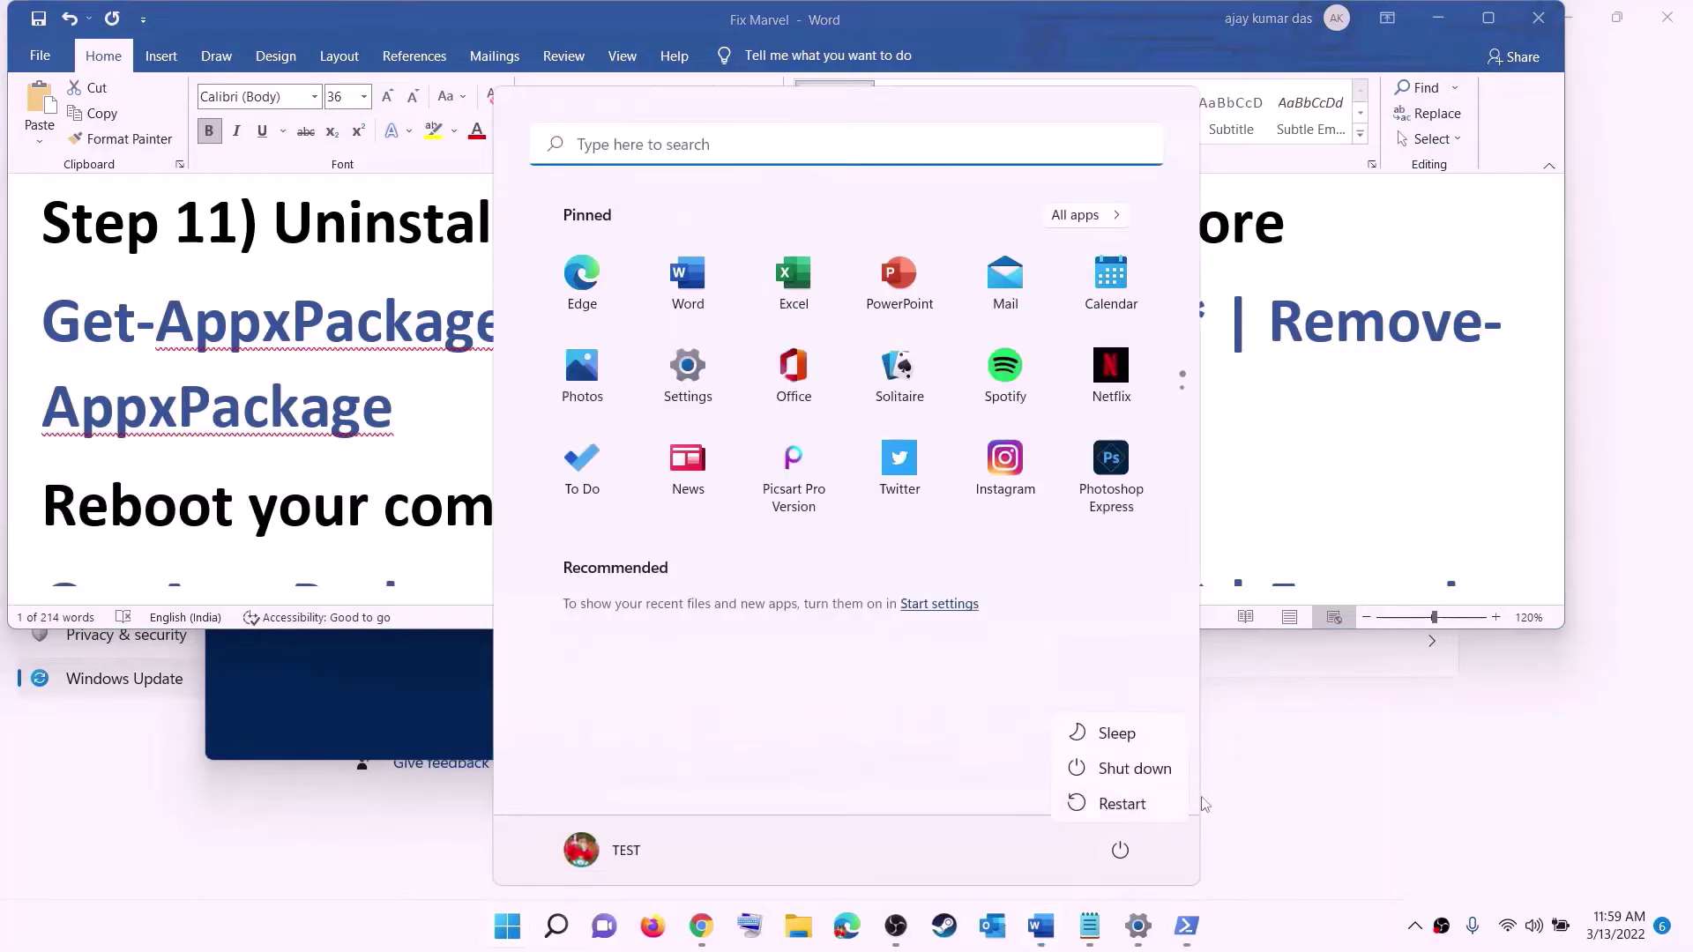
{"action": "left_click", "coordinate": [356, 408]}
{"action": "scroll", "coordinate": [488, 403], "scroll_direction": "down", "scroll_amount": 4}
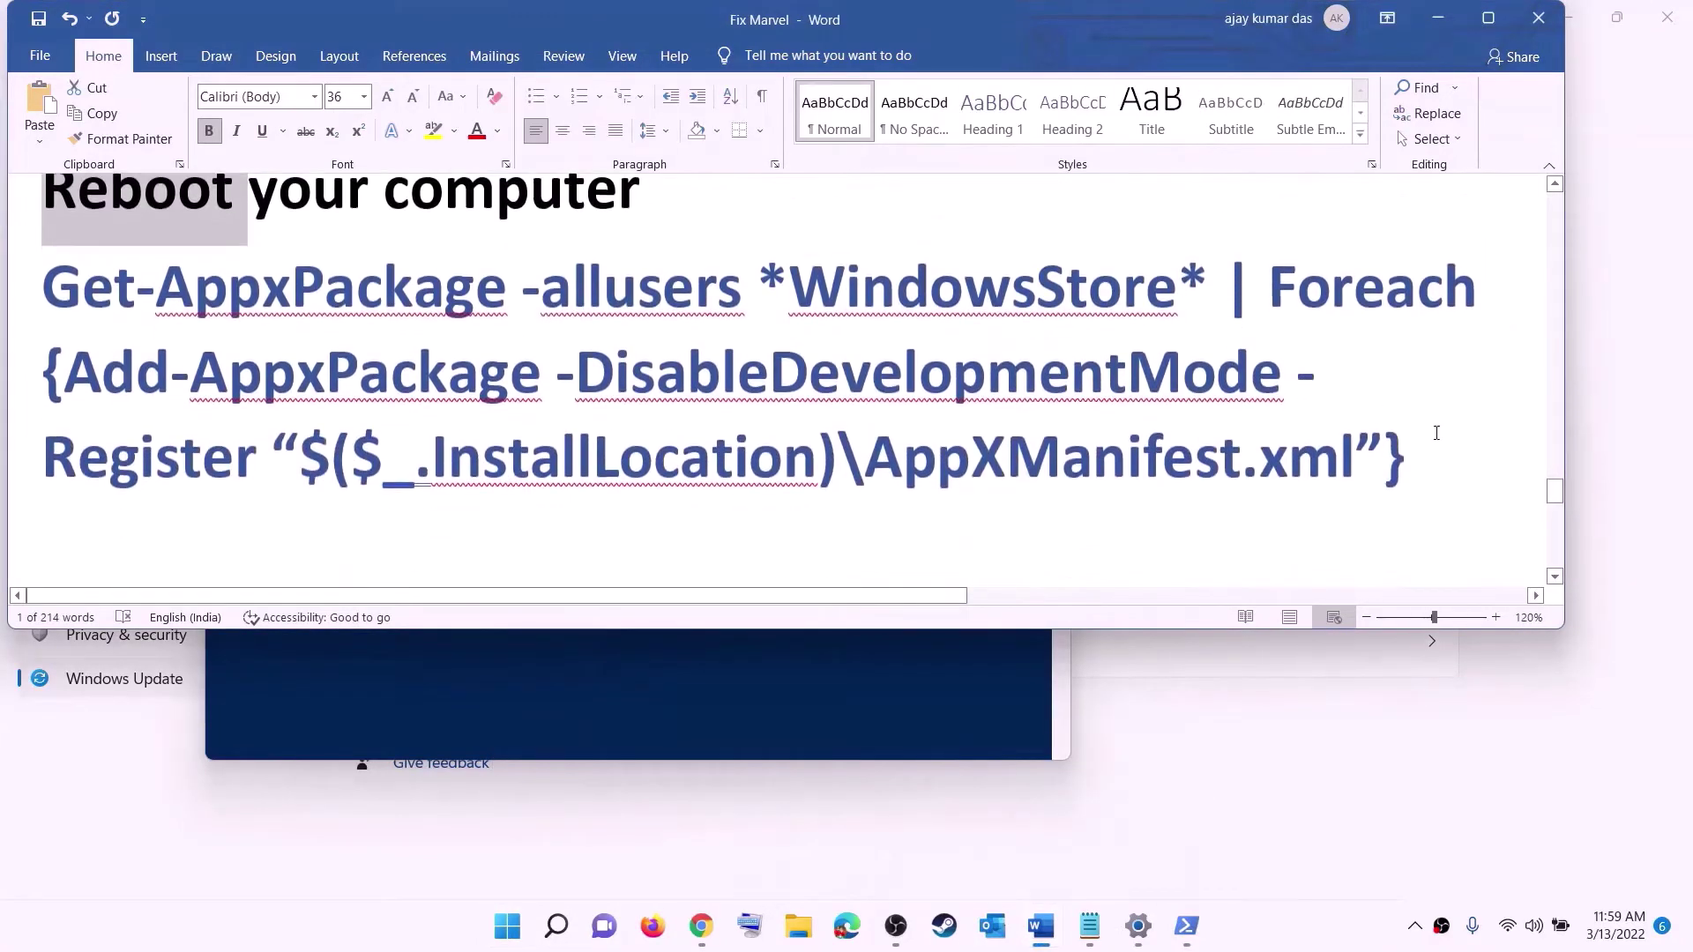
{"action": "left_click_drag", "start_coordinate": [1330, 441], "coordinate": [42, 264]}
{"action": "right_click", "coordinate": [284, 341]}
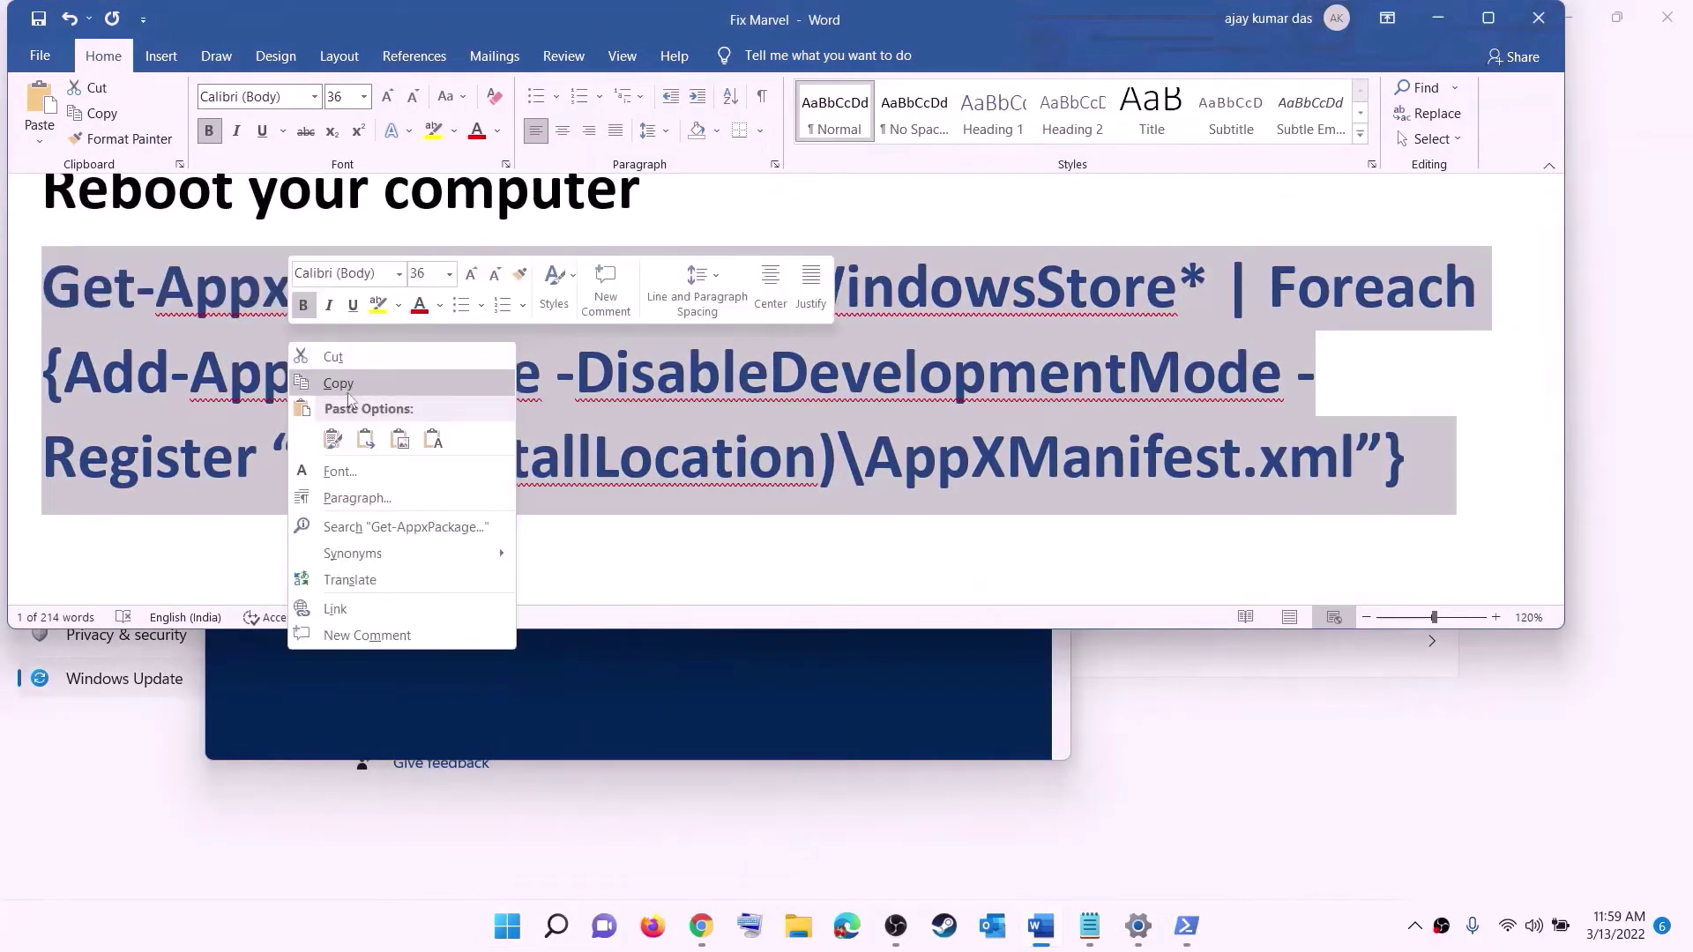
{"action": "left_click", "coordinate": [344, 382]}
- Run the re-register command in a new elevated Windows PowerShell session
{"action": "left_click", "coordinate": [512, 942]}
{"action": "type", "text": "p"}
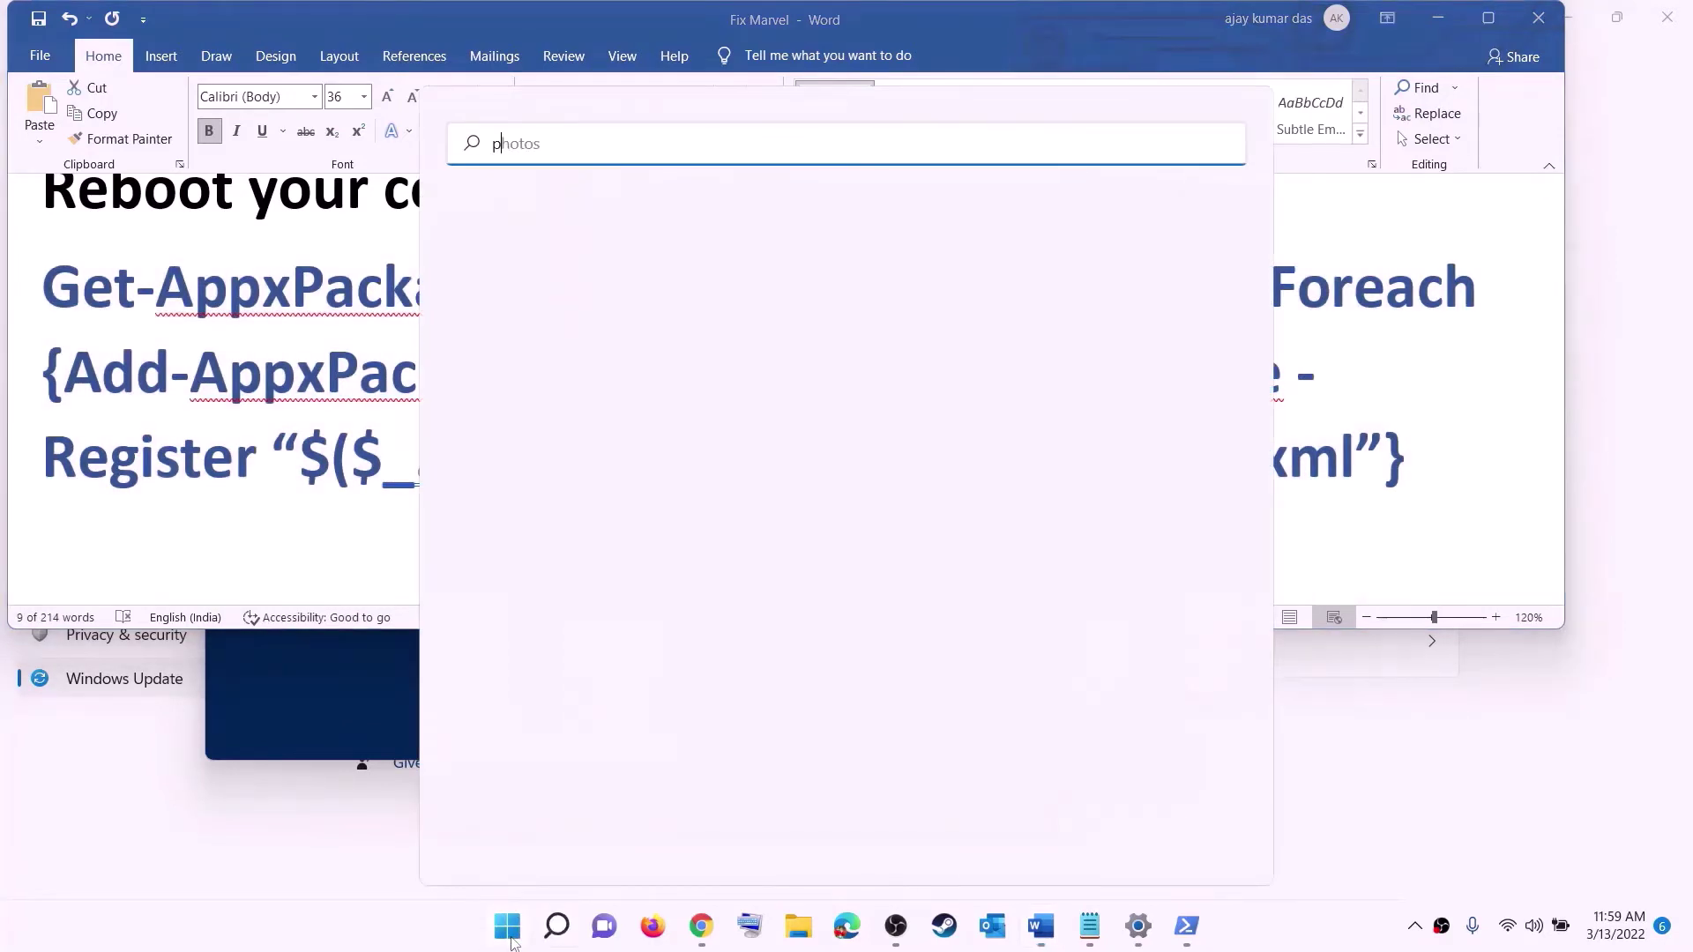
{"action": "type", "text": "owershell"}
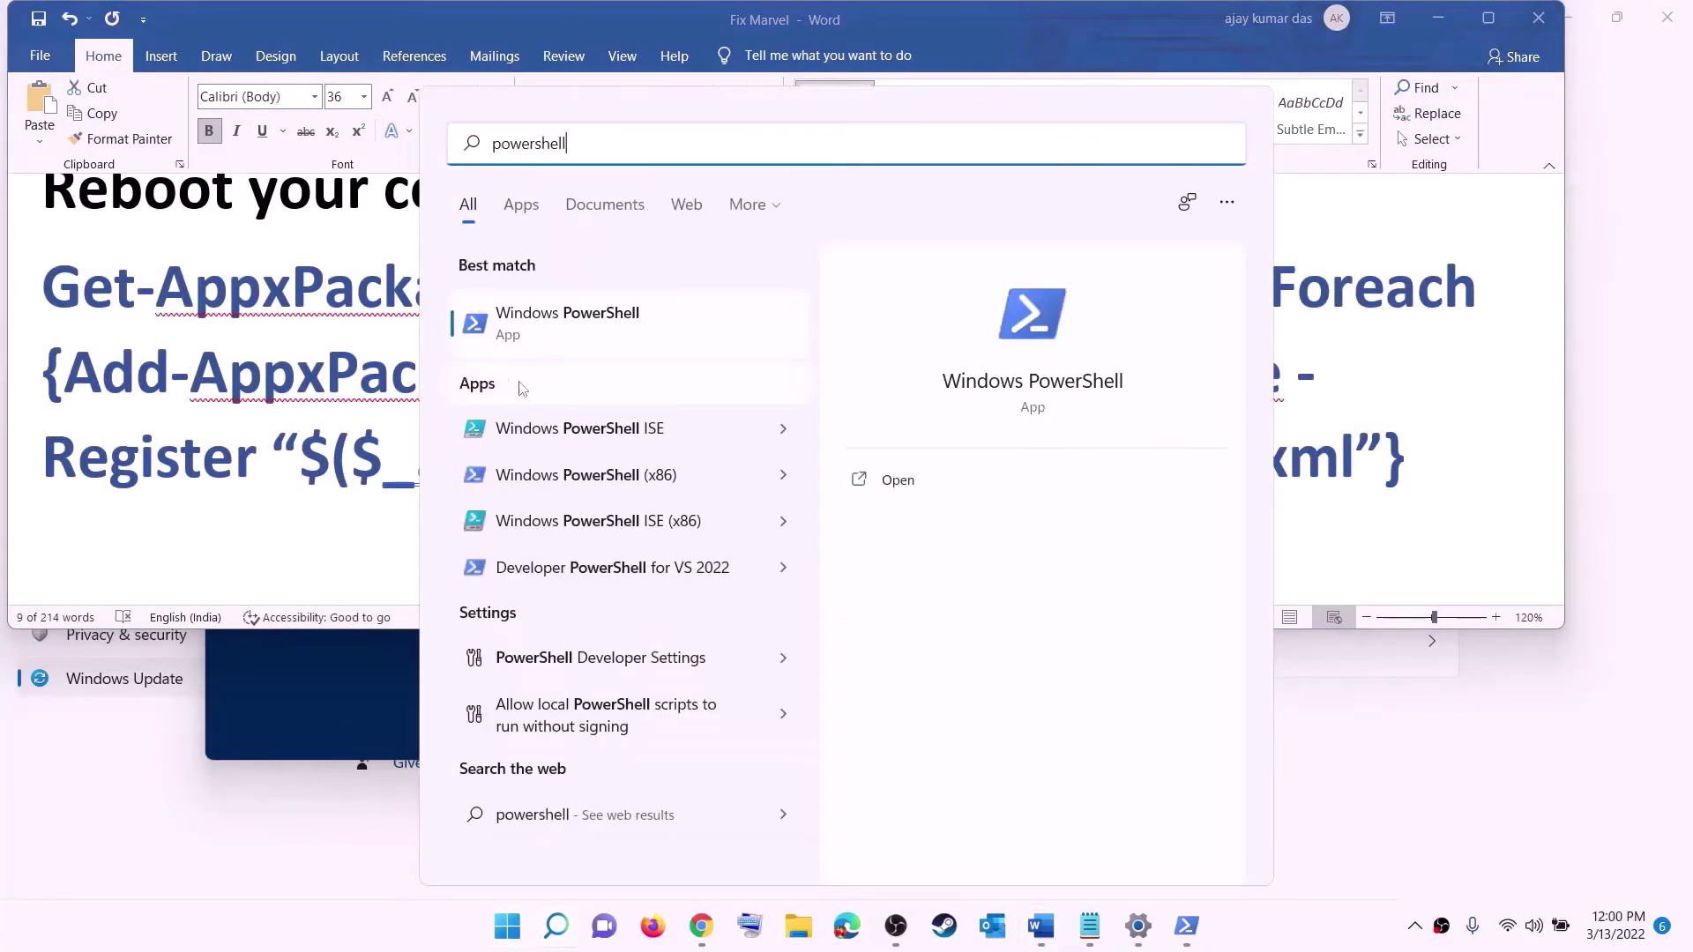
{"action": "right_click", "coordinate": [534, 336]}
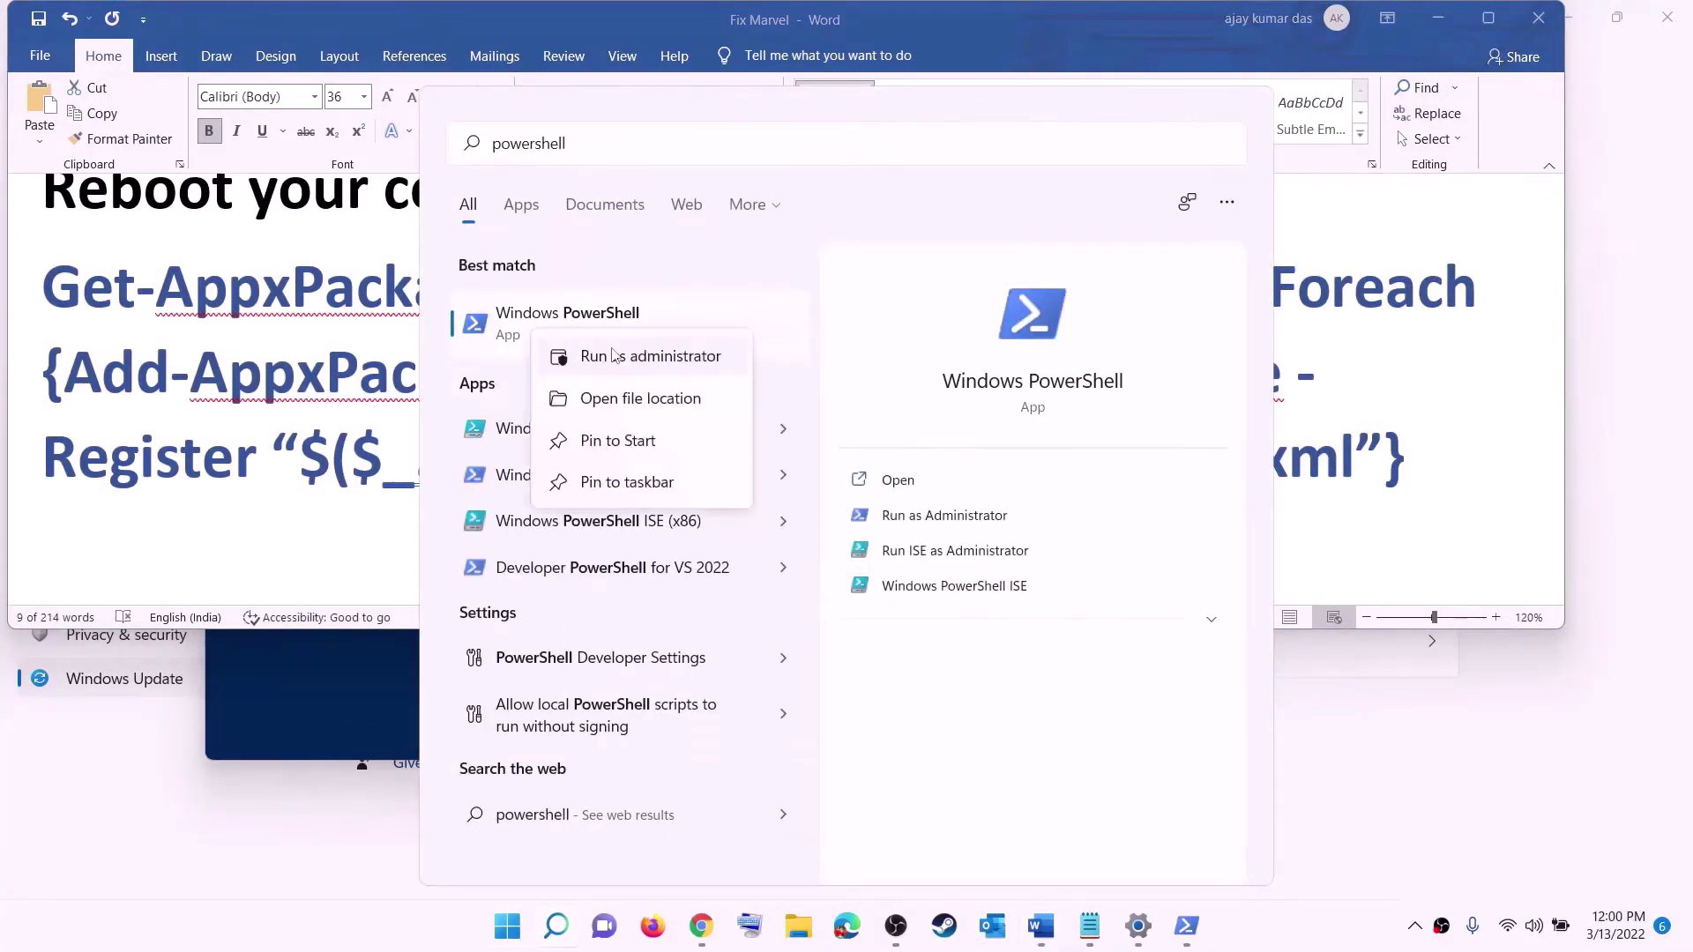
{"action": "left_click", "coordinate": [693, 358]}
{"action": "left_click", "coordinate": [754, 629]}
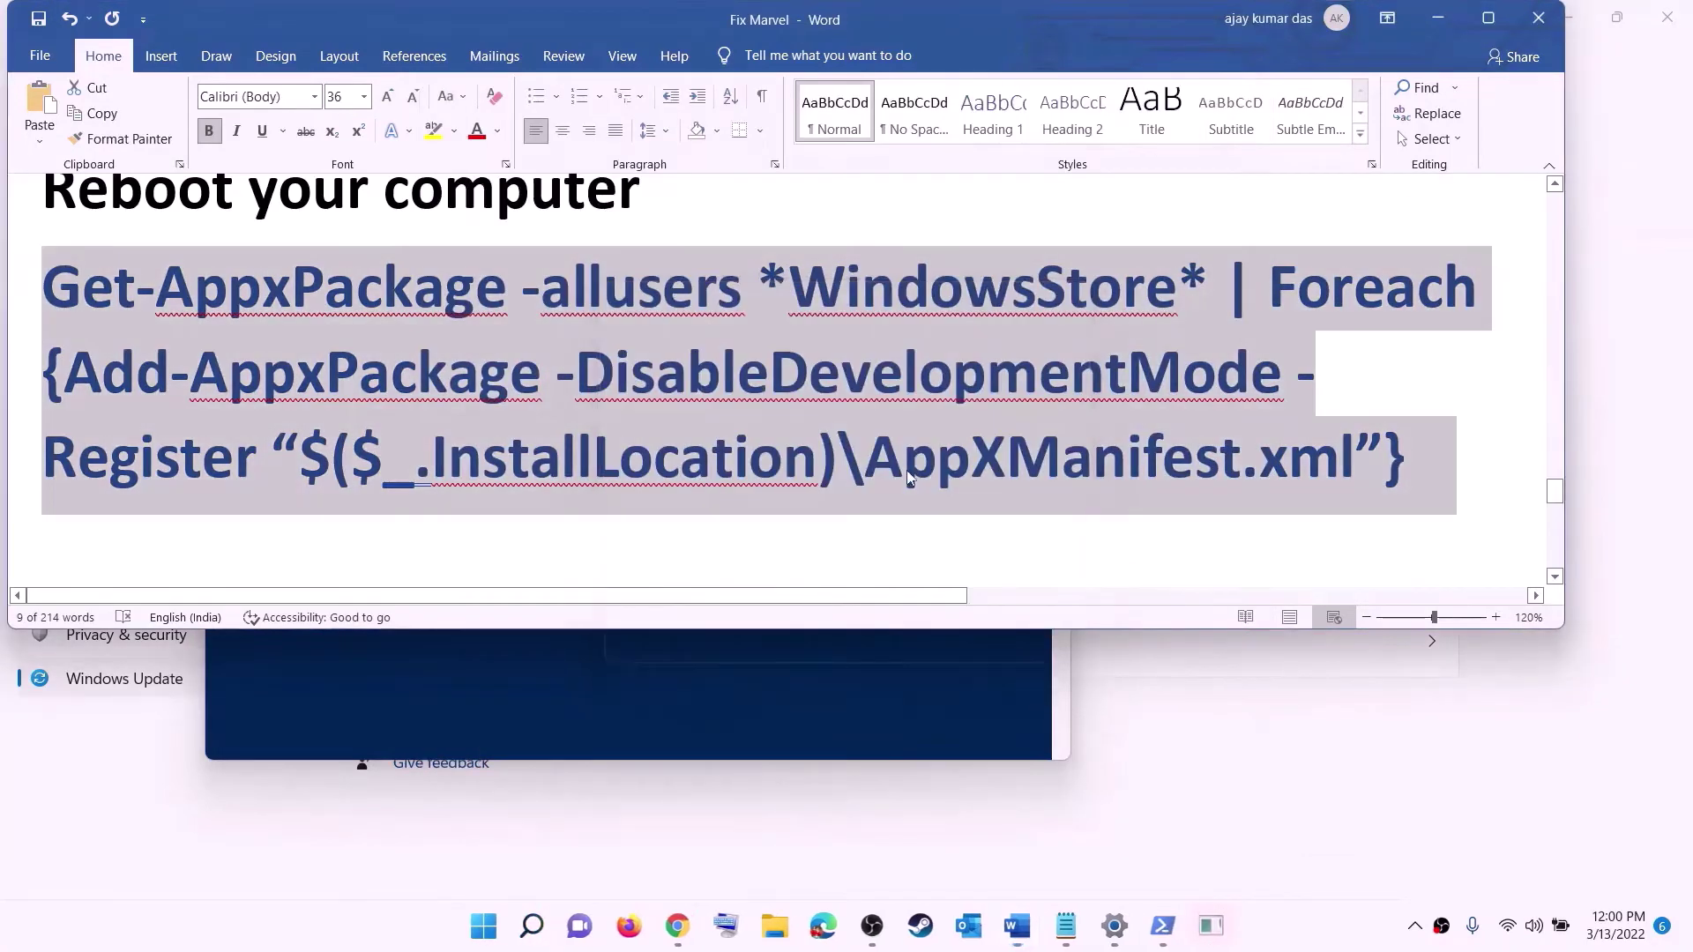
{"action": "key", "text": "ctrl+v"}
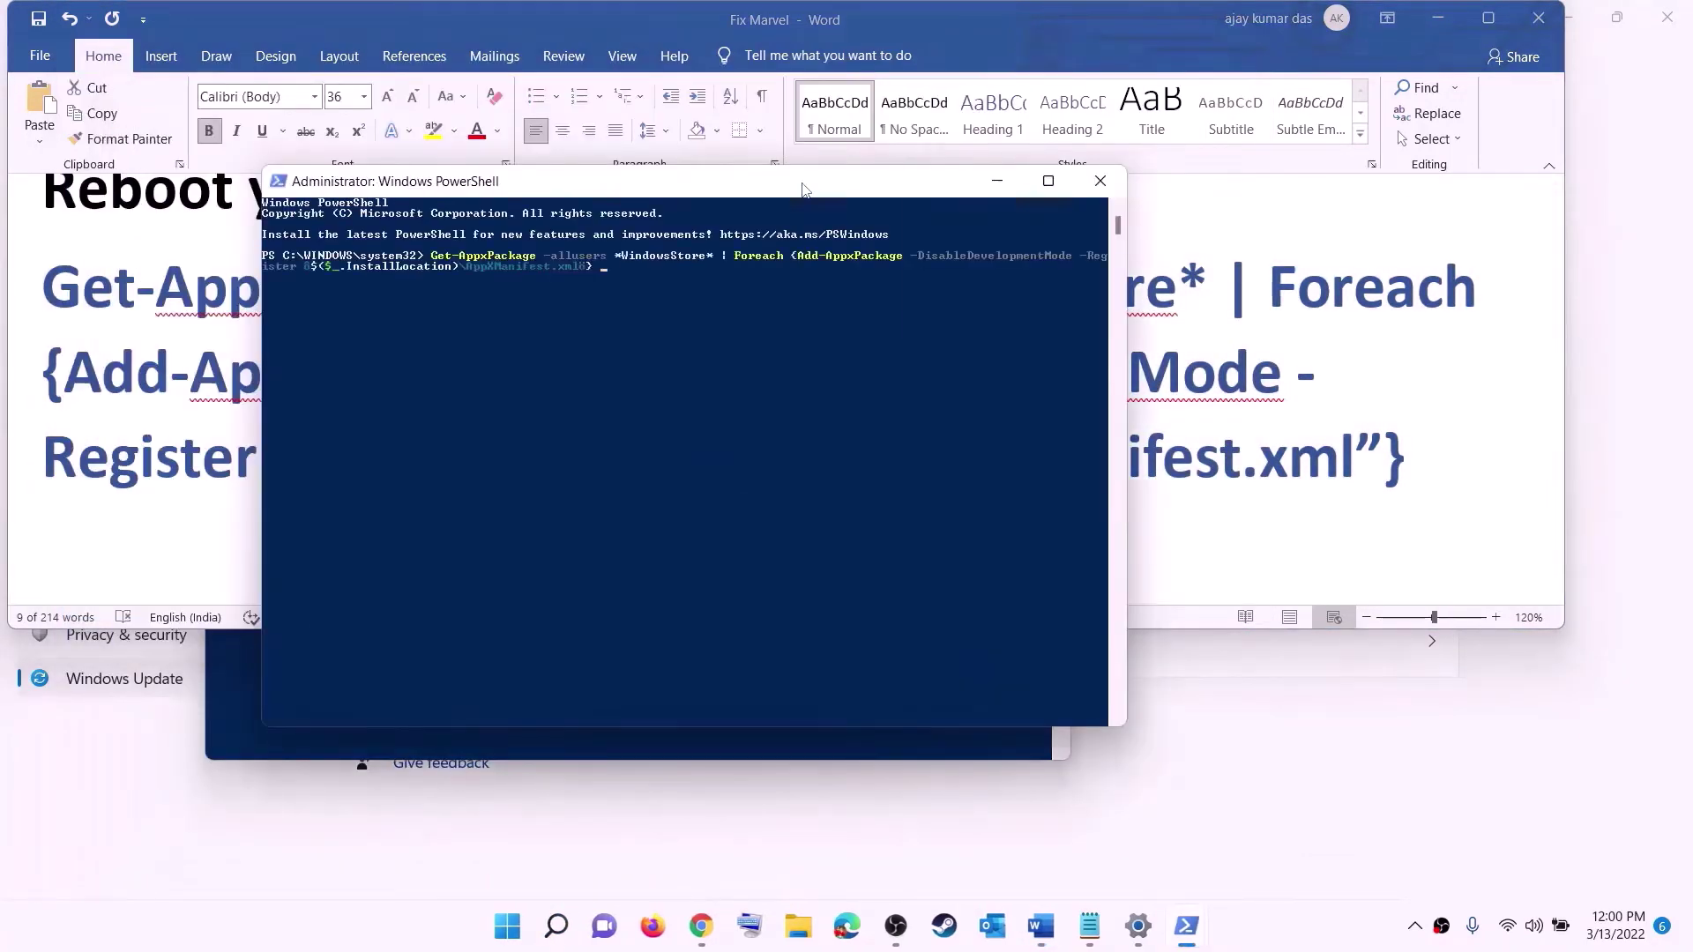
{"action": "key", "text": "Return"}
{"action": "left_click", "coordinate": [519, 933]}
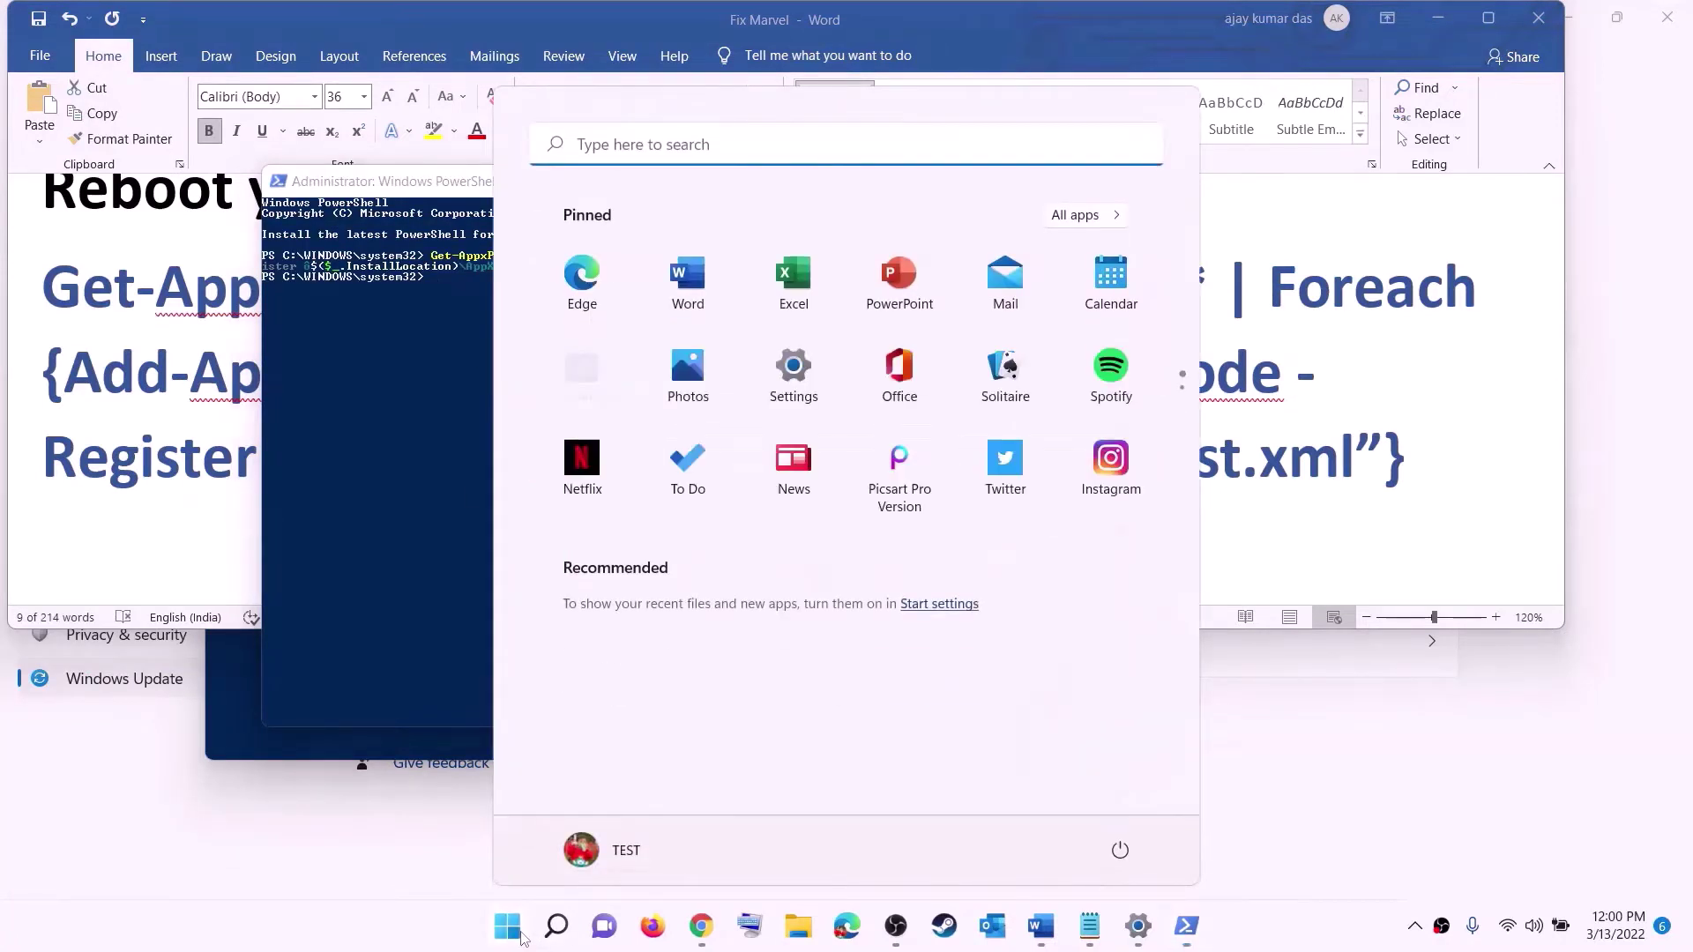
- Launch Microsoft Store maximized, open the Xbox app page from a 'xbox' search, then return to Word
{"action": "type", "text": "store"}
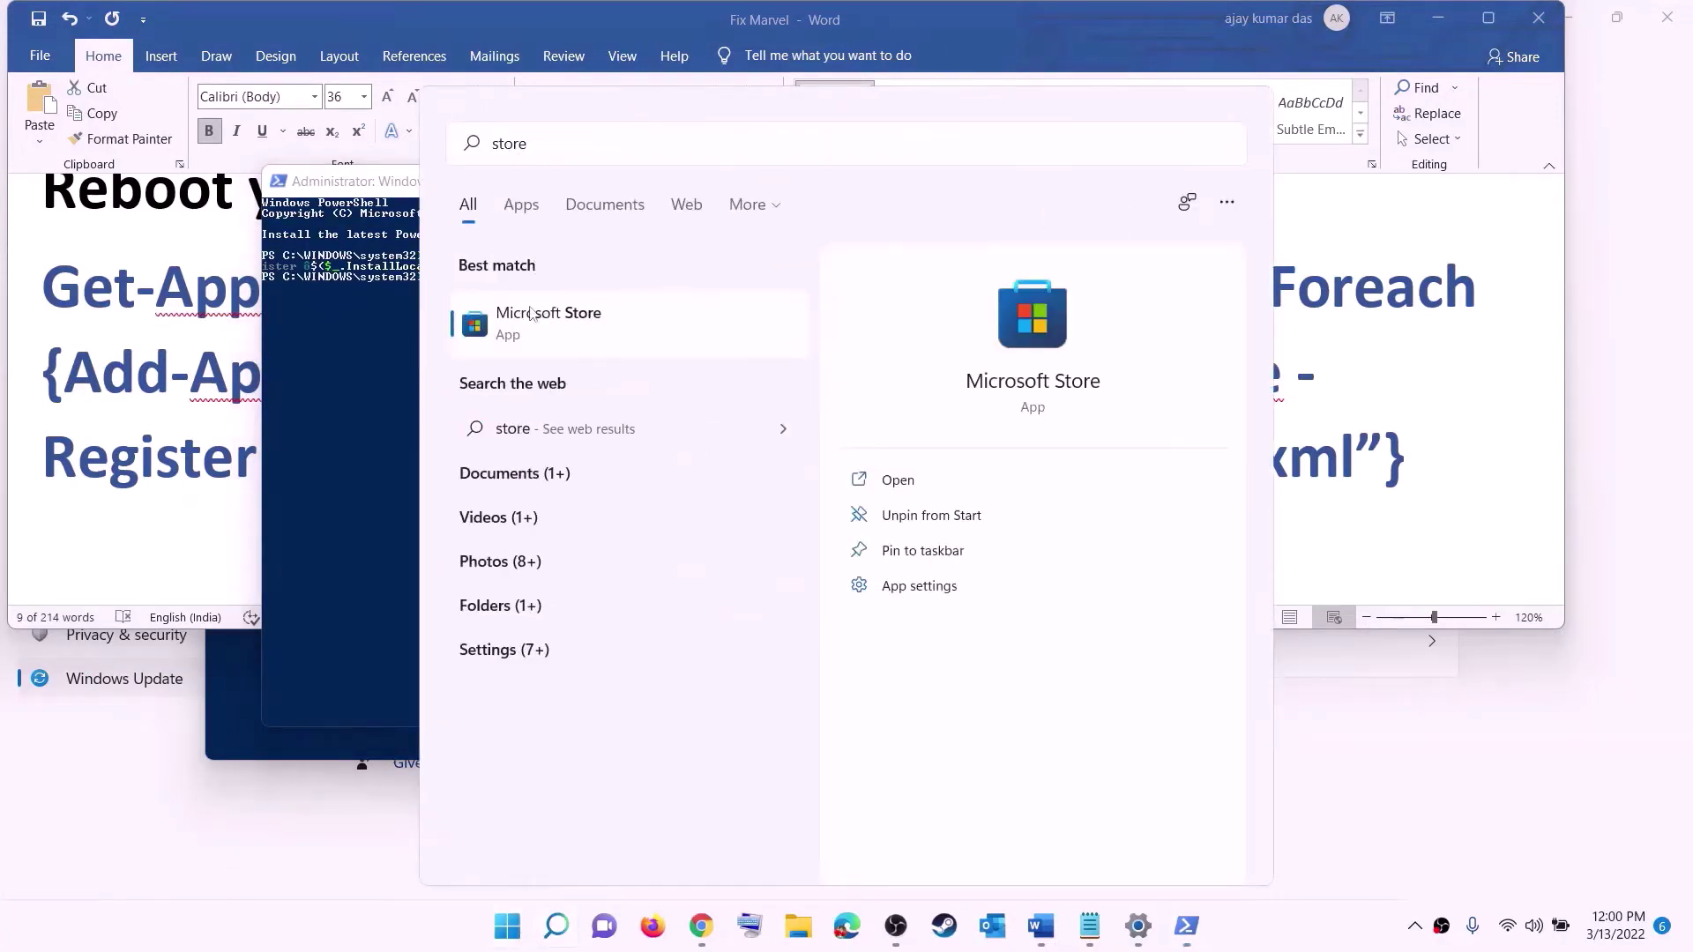
{"action": "left_click", "coordinate": [529, 316]}
{"action": "left_click", "coordinate": [1192, 18]}
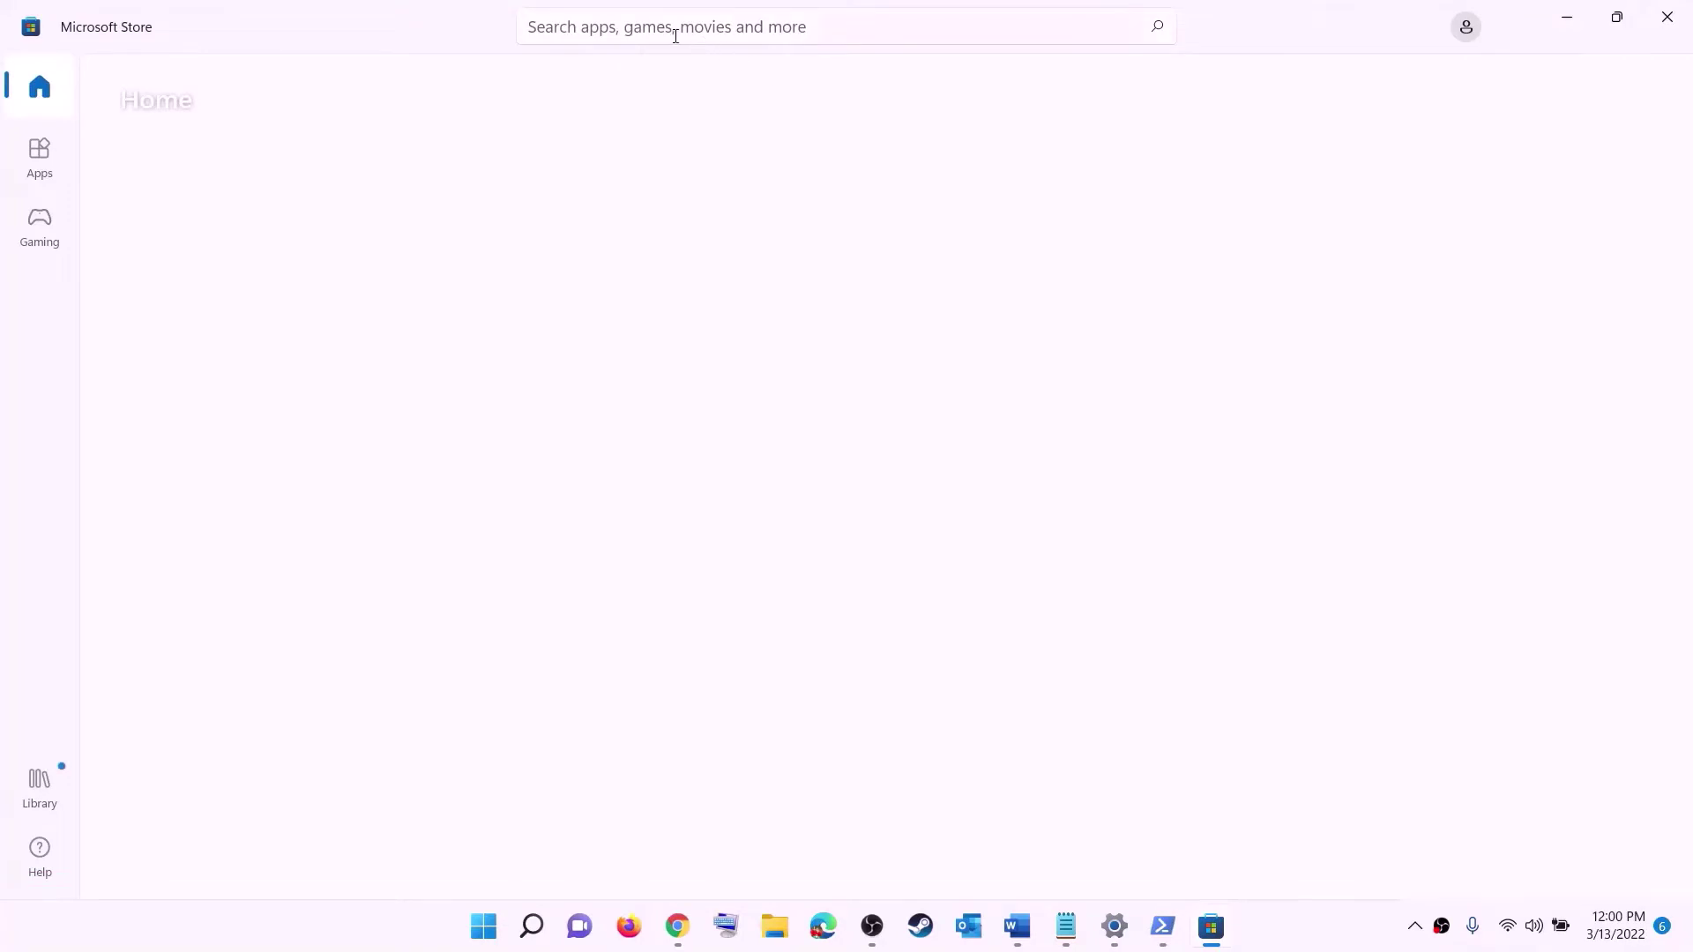
{"action": "left_click", "coordinate": [635, 27]}
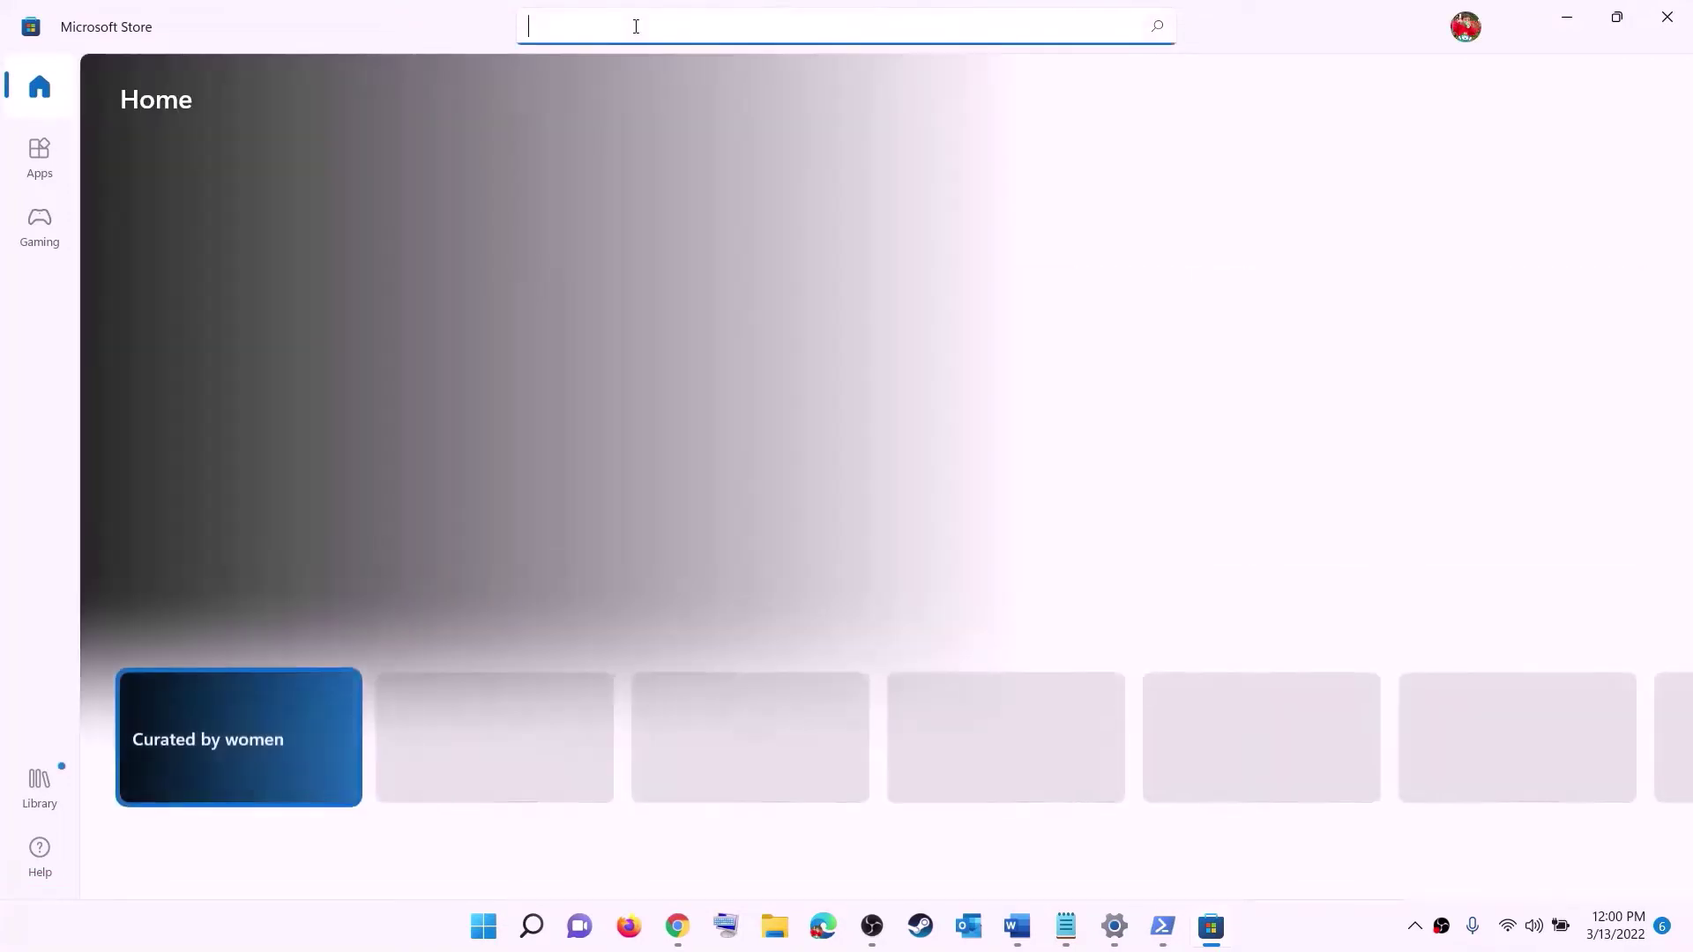
{"action": "type", "text": "xbo"}
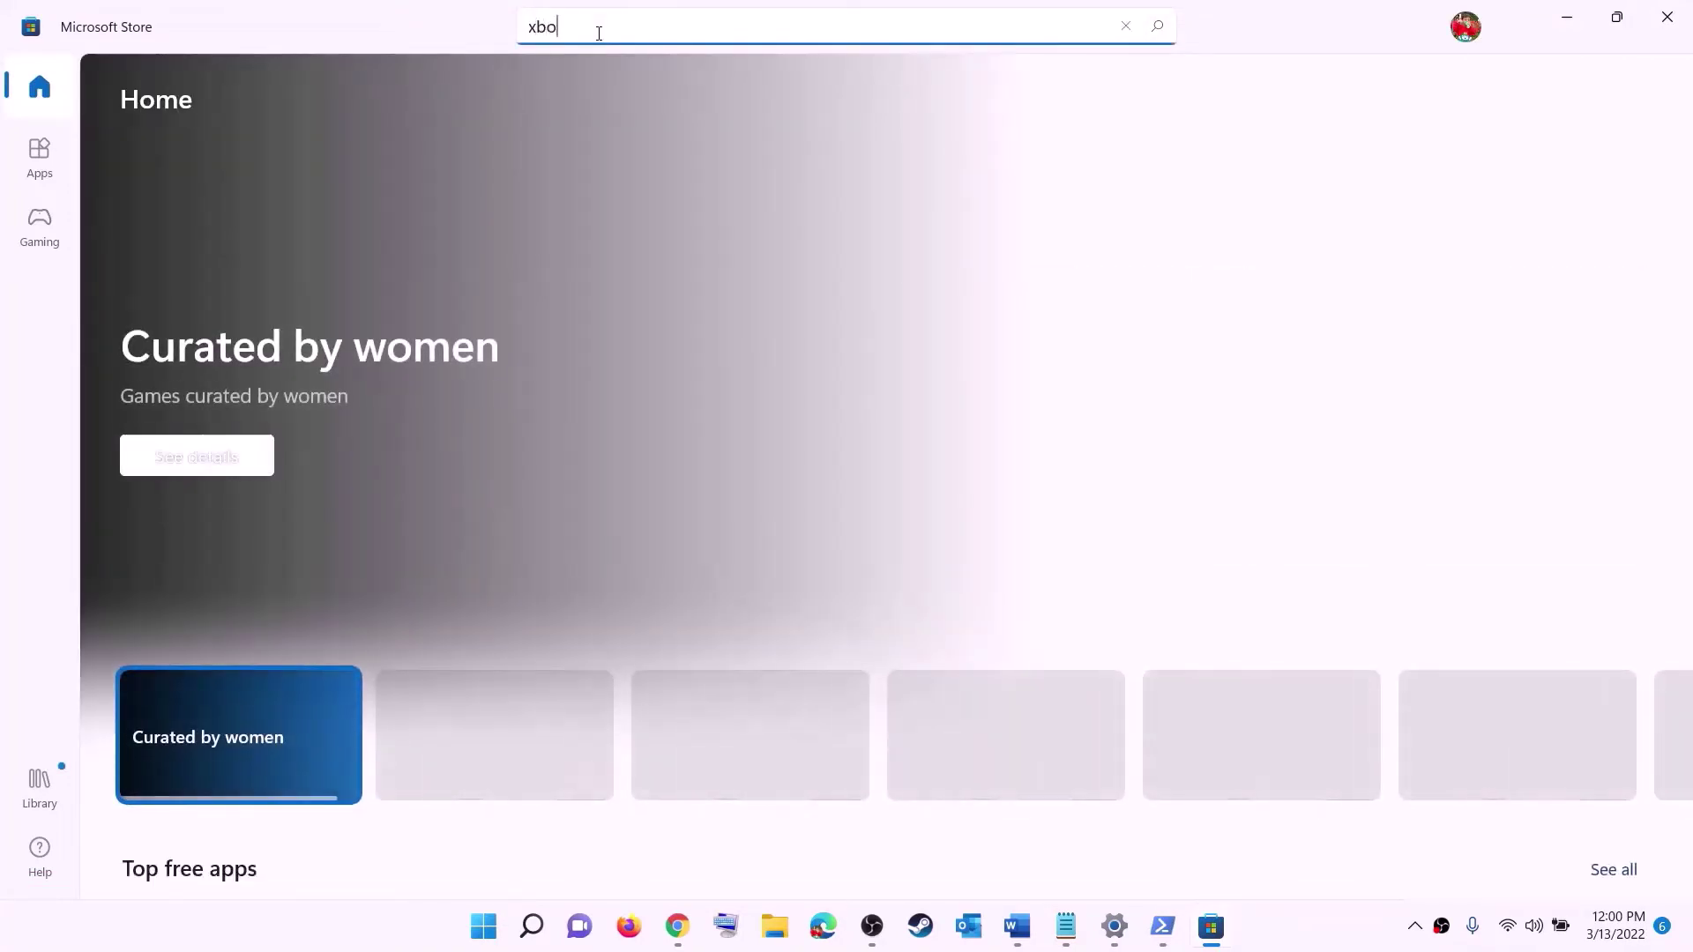
{"action": "type", "text": "x"}
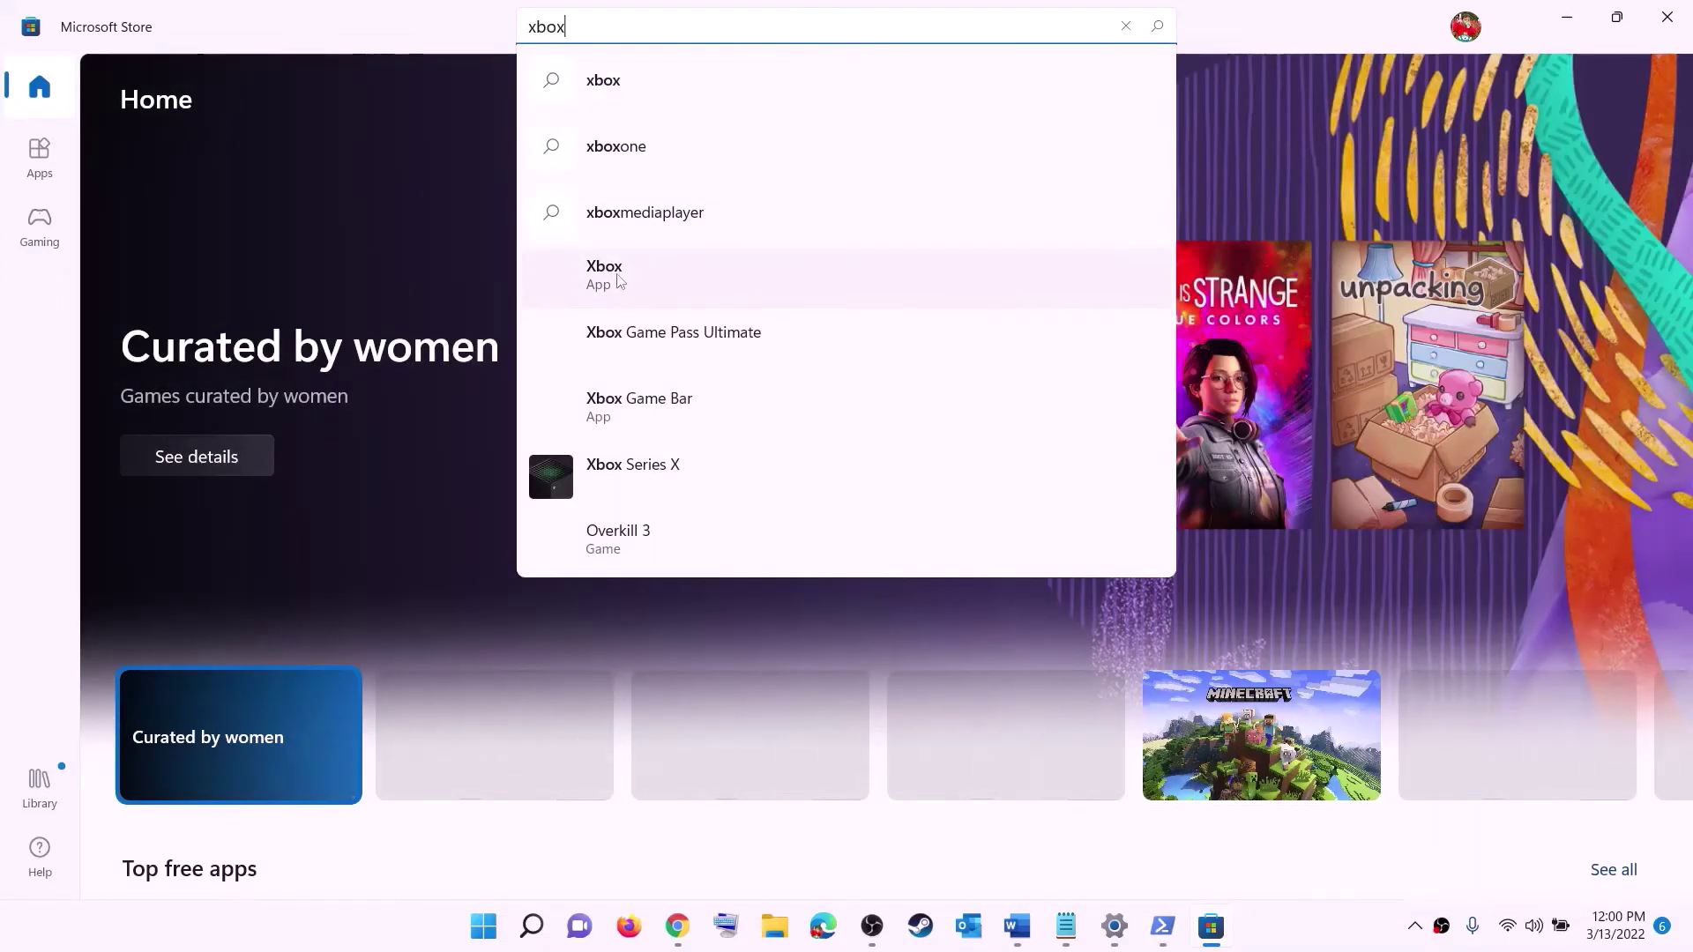
{"action": "left_click", "coordinate": [633, 280]}
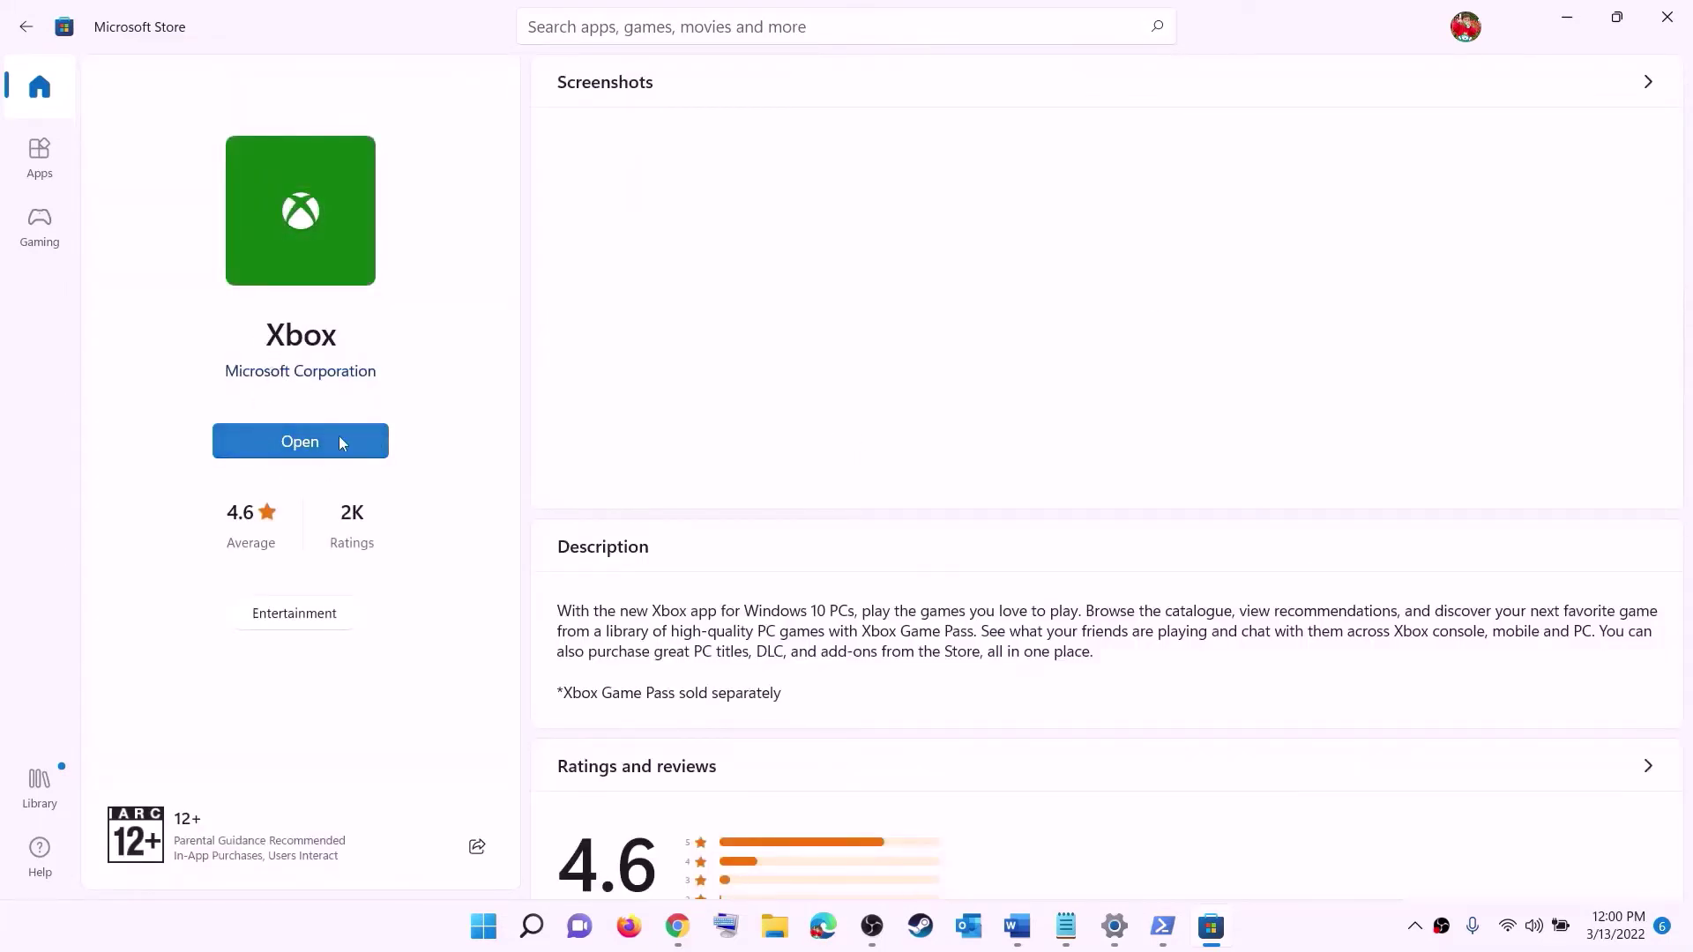
{"action": "left_click", "coordinate": [1020, 922]}
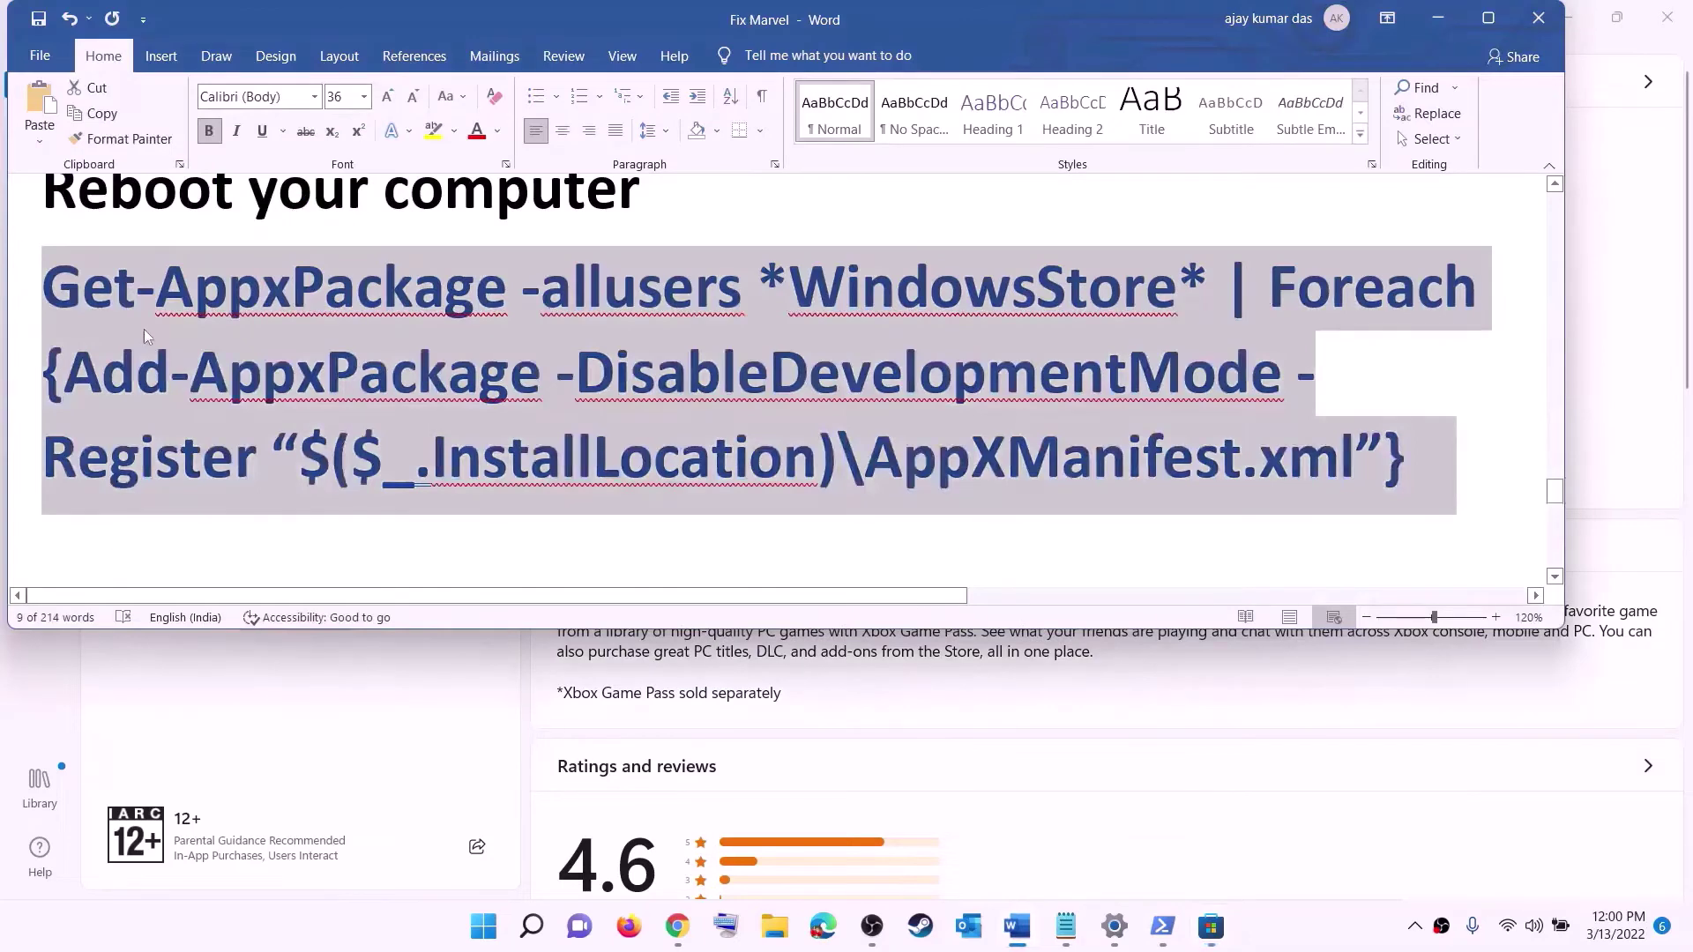
- Highlight the 'C drive' wording in the guide's Step 12 heading
{"action": "scroll", "coordinate": [511, 437], "scroll_direction": "down", "scroll_amount": 2}
{"action": "scroll", "coordinate": [512, 436], "scroll_direction": "down", "scroll_amount": 3}
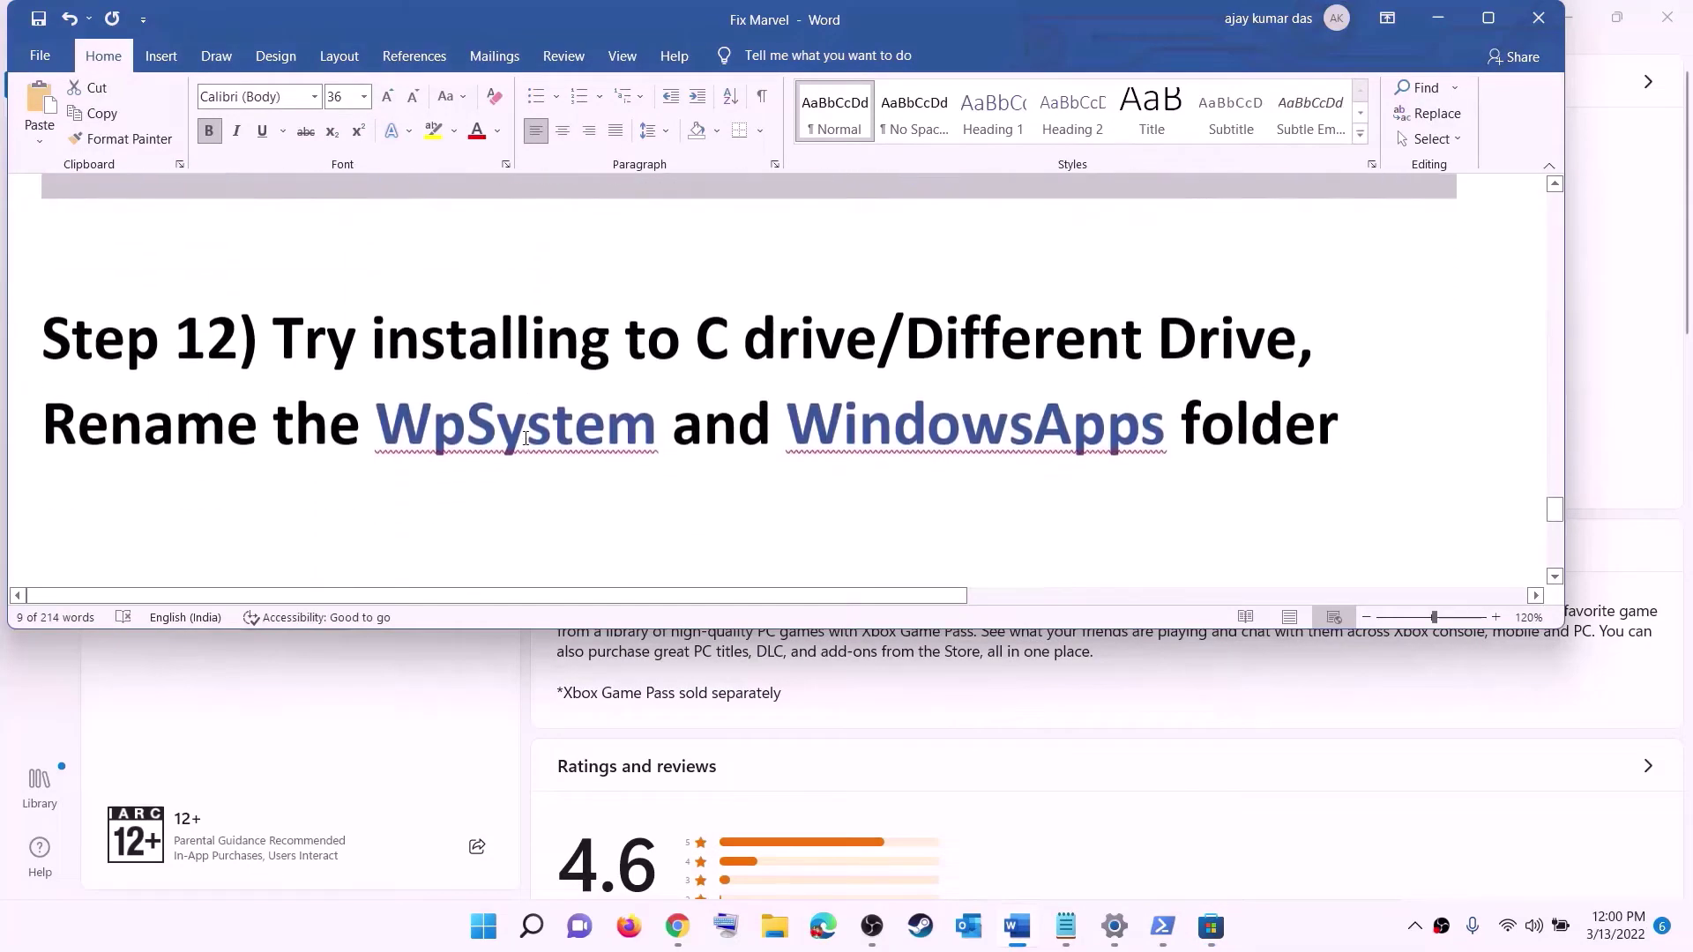
{"action": "left_click_drag", "start_coordinate": [240, 332], "coordinate": [1025, 322]}
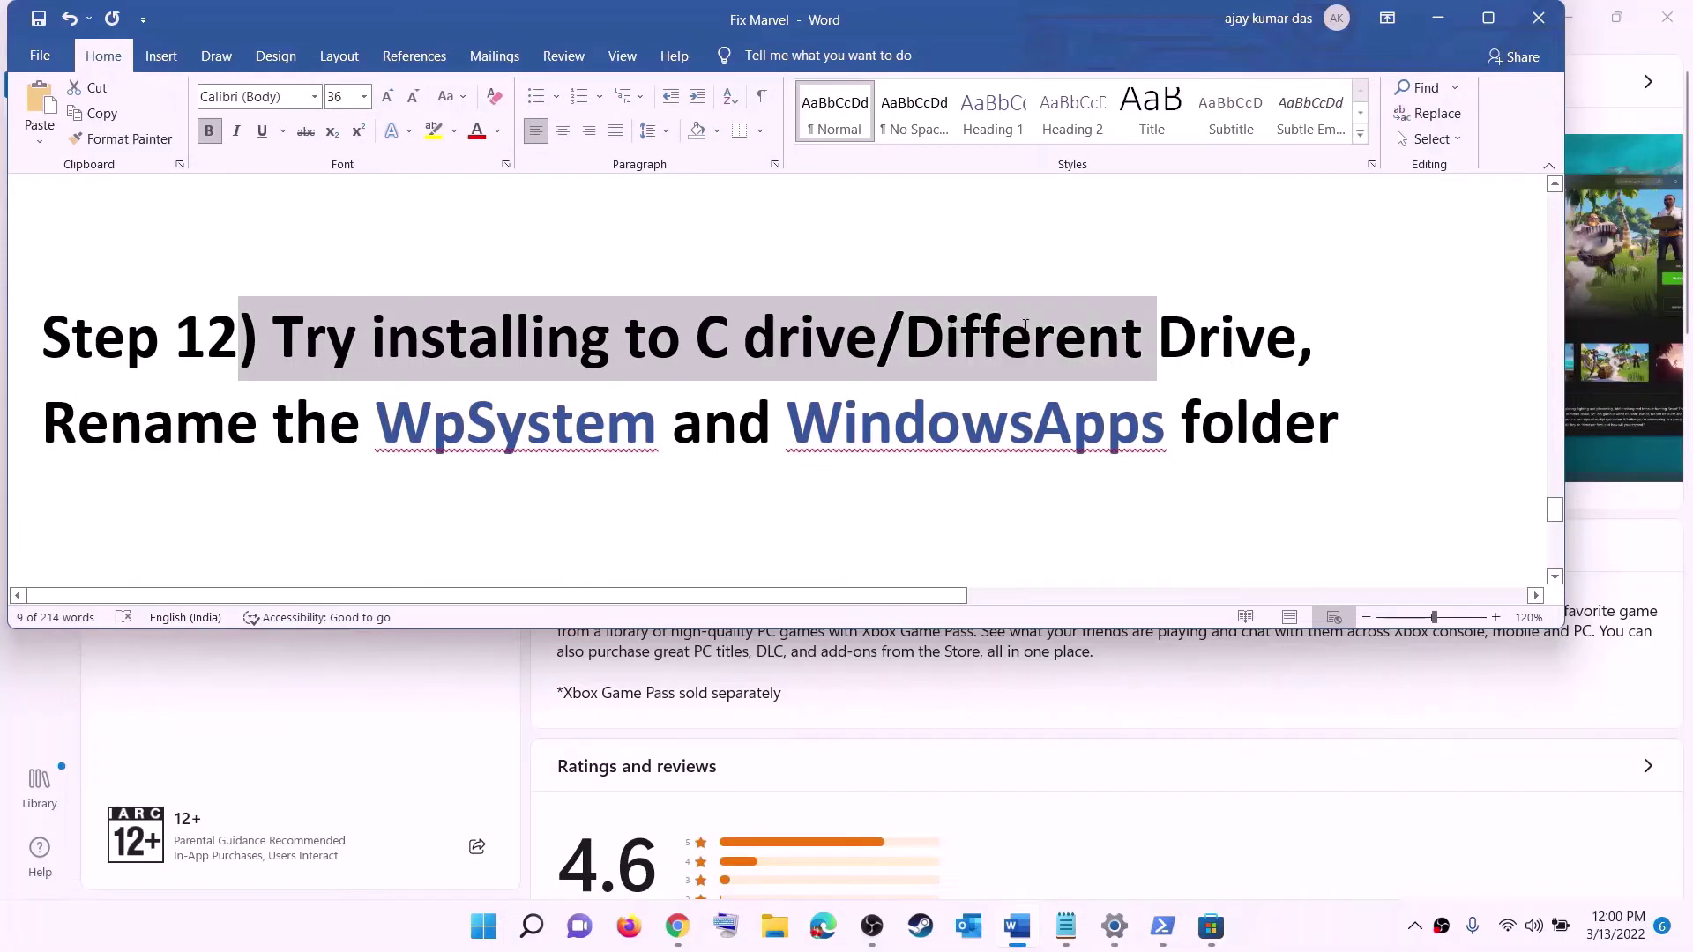
{"action": "left_click", "coordinate": [744, 366]}
{"action": "left_click_drag", "start_coordinate": [701, 338], "coordinate": [815, 338]}
{"action": "left_click_drag", "start_coordinate": [1137, 325], "coordinate": [1263, 335]}
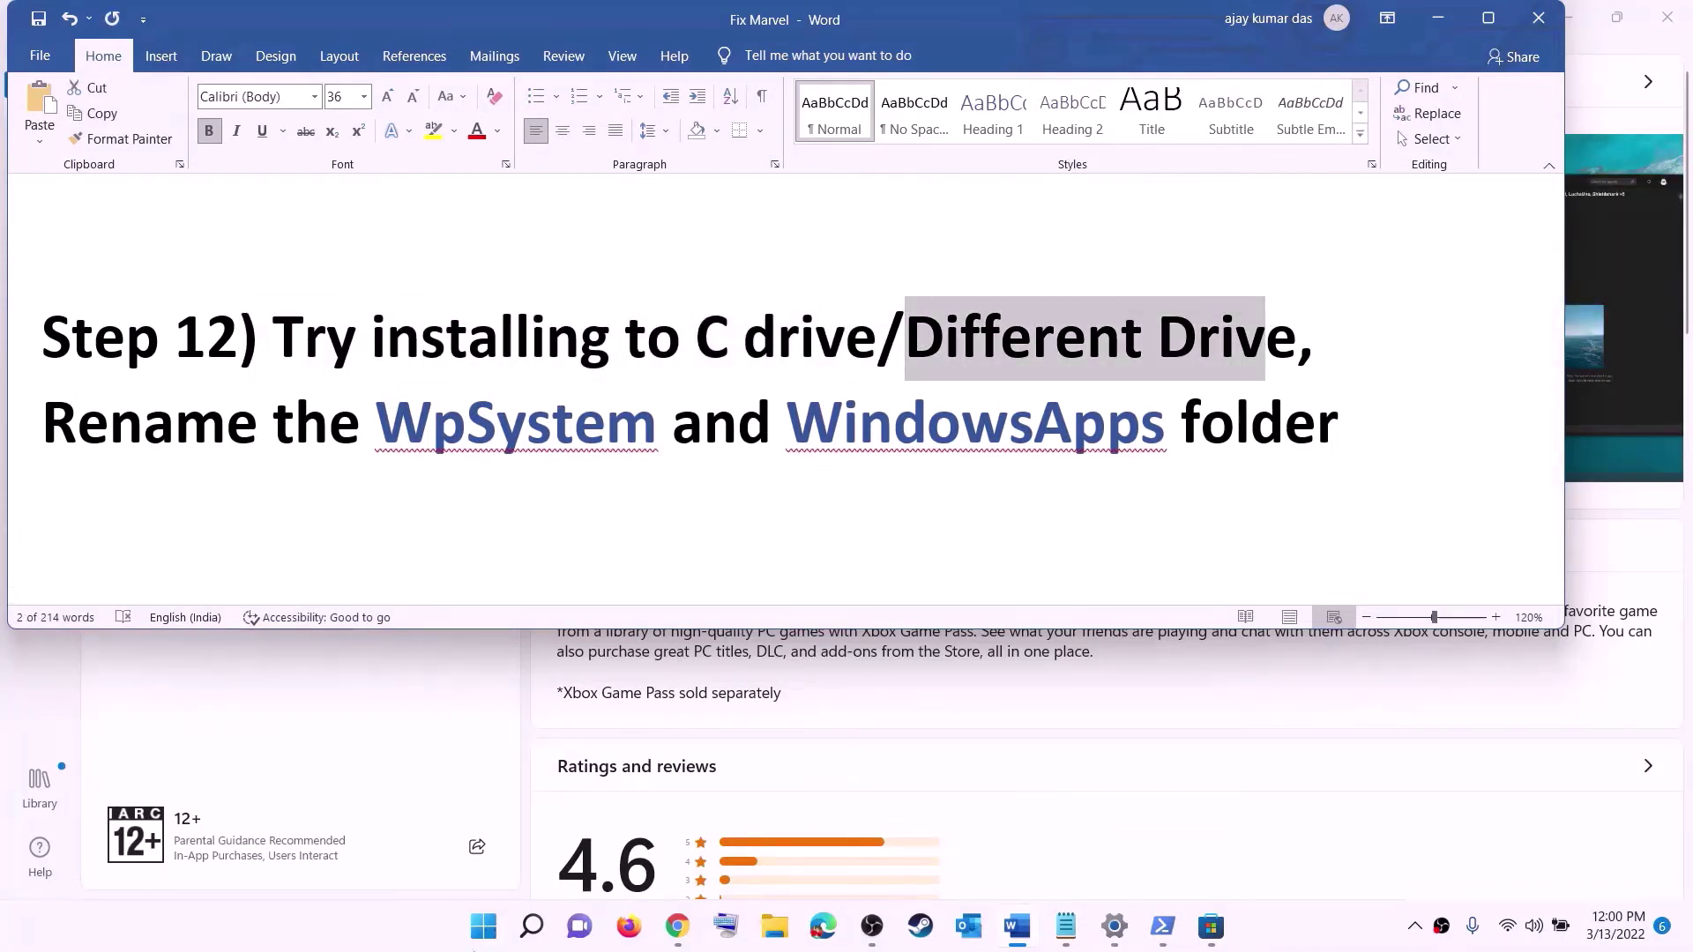
- Open Settings > System > Storage > Advanced storage settings > Where new content is saved
{"action": "left_click", "coordinate": [483, 926]}
{"action": "left_click", "coordinate": [797, 380]}
{"action": "left_click", "coordinate": [234, 247]}
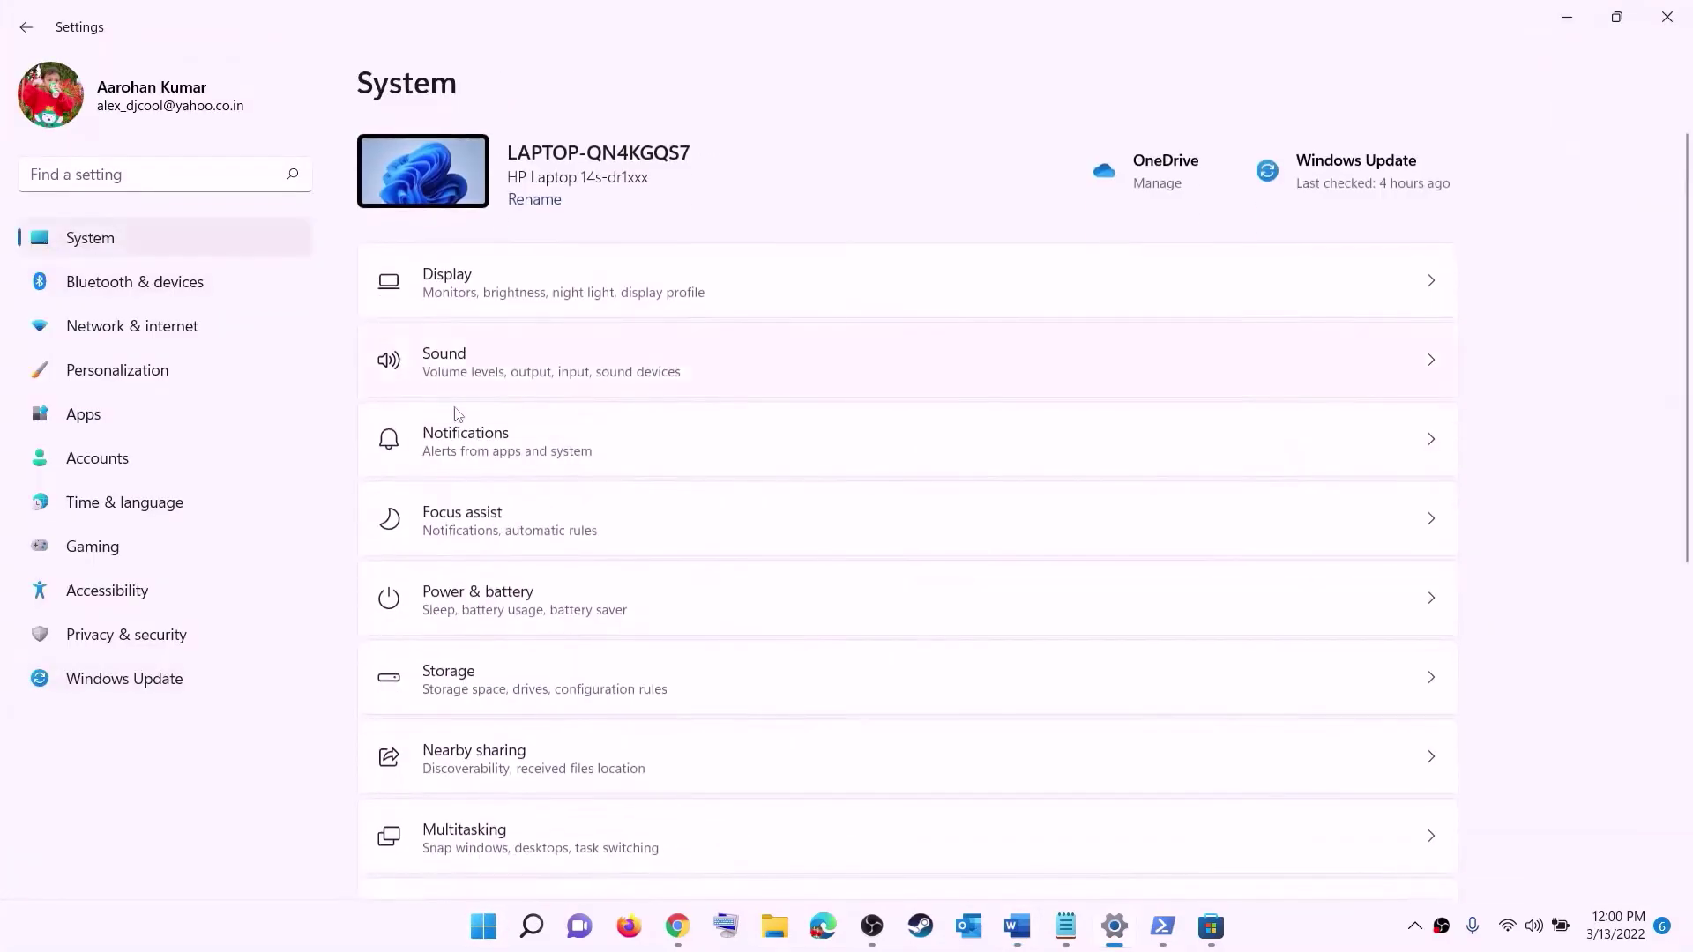
{"action": "scroll", "coordinate": [425, 392], "scroll_direction": "down", "scroll_amount": 3}
{"action": "left_click", "coordinate": [452, 467]}
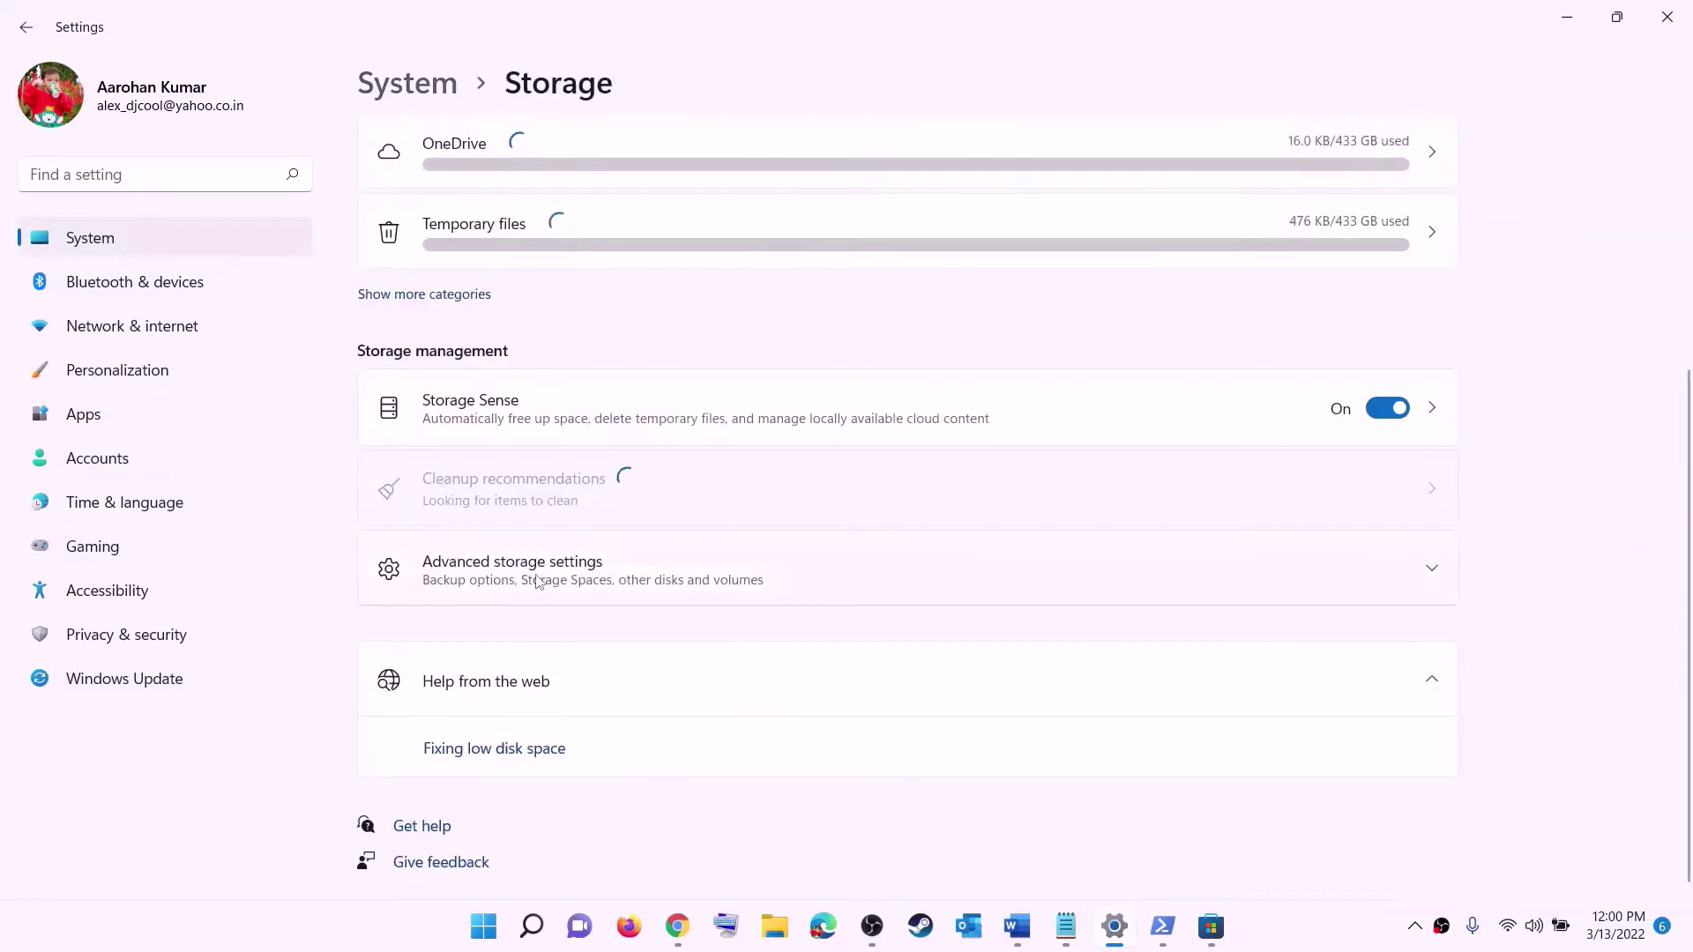
{"action": "left_click", "coordinate": [537, 581]}
{"action": "scroll", "coordinate": [498, 479], "scroll_direction": "down", "scroll_amount": 2}
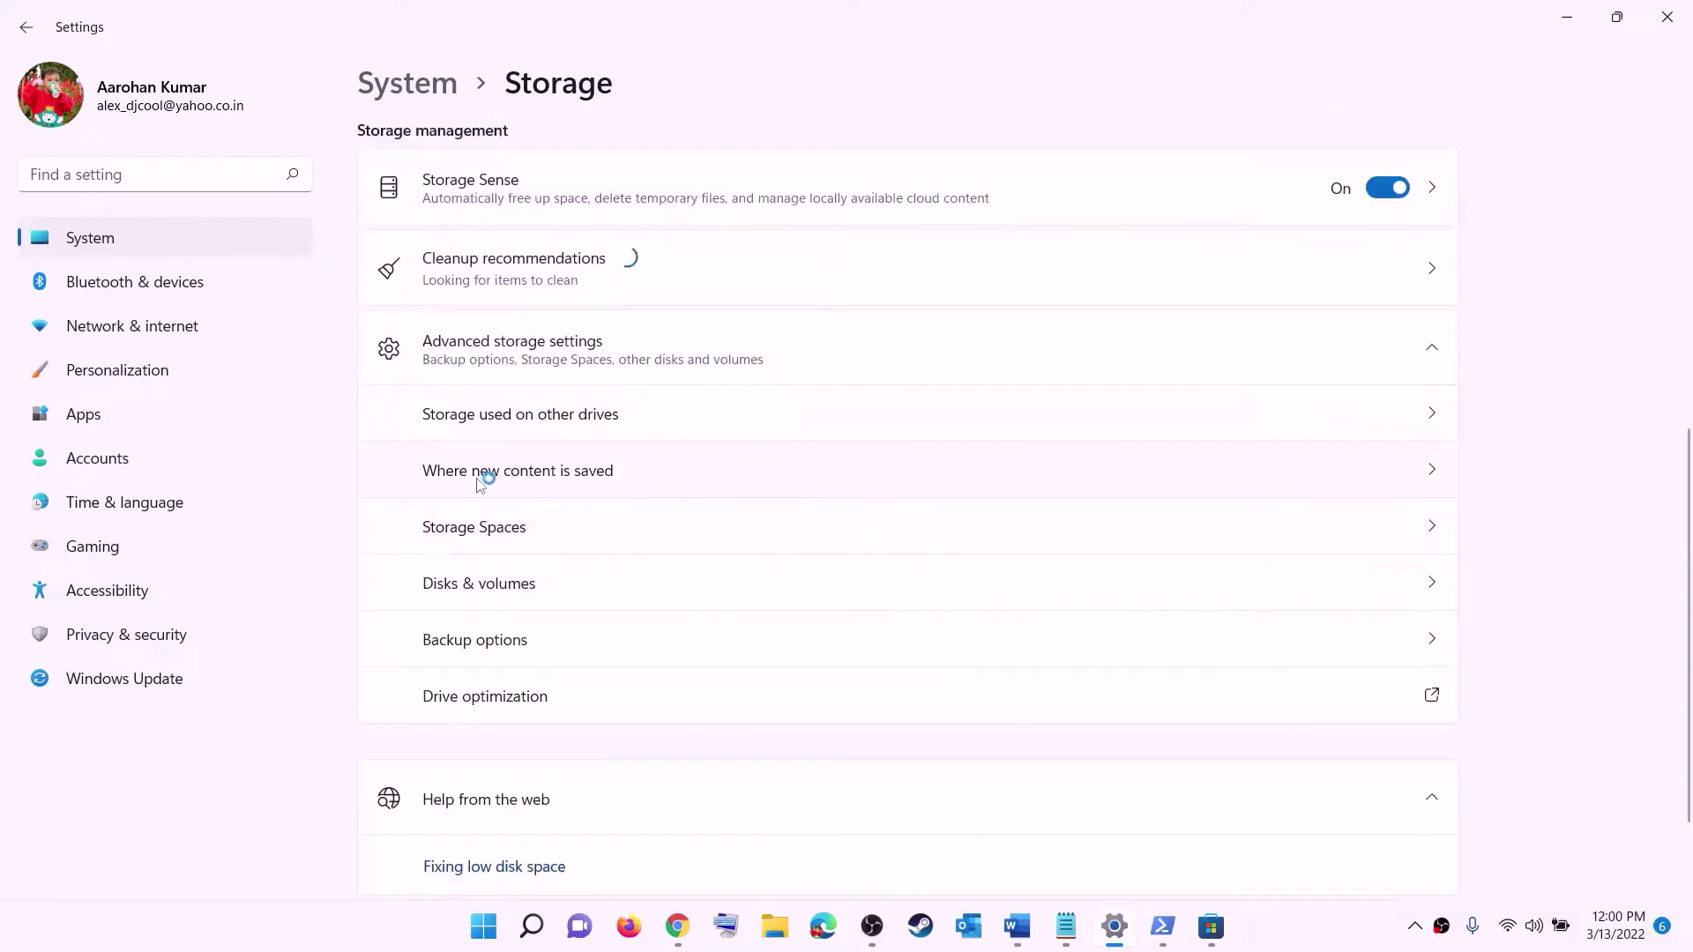
{"action": "left_click", "coordinate": [547, 473]}
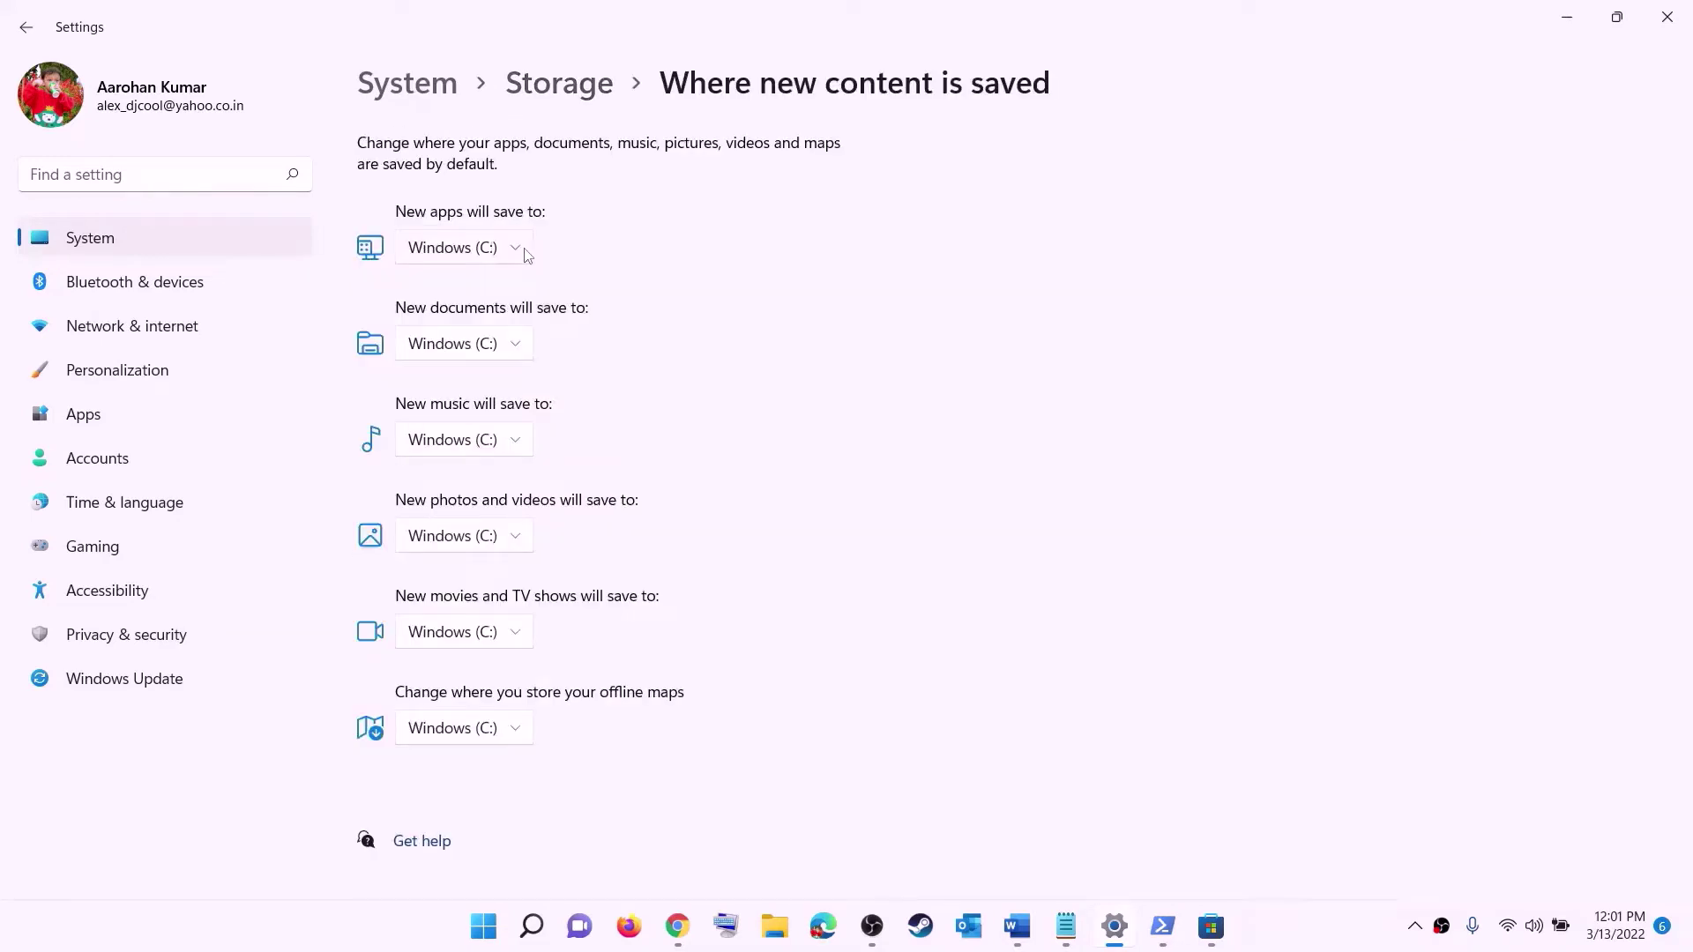
- Keep new apps saving to Windows (C:), close Settings, and select the folder-renaming step text
{"action": "left_click", "coordinate": [517, 250]}
{"action": "left_click", "coordinate": [520, 261]}
{"action": "left_click", "coordinate": [521, 255]}
{"action": "left_click", "coordinate": [560, 268]}
{"action": "left_click", "coordinate": [518, 255]}
{"action": "left_click", "coordinate": [545, 249]}
{"action": "left_click", "coordinate": [506, 255]}
{"action": "left_click", "coordinate": [545, 261]}
{"action": "left_click", "coordinate": [1663, 22]}
{"action": "left_click_drag", "start_coordinate": [42, 423], "coordinate": [1338, 441]}
{"action": "left_click", "coordinate": [1339, 441]}
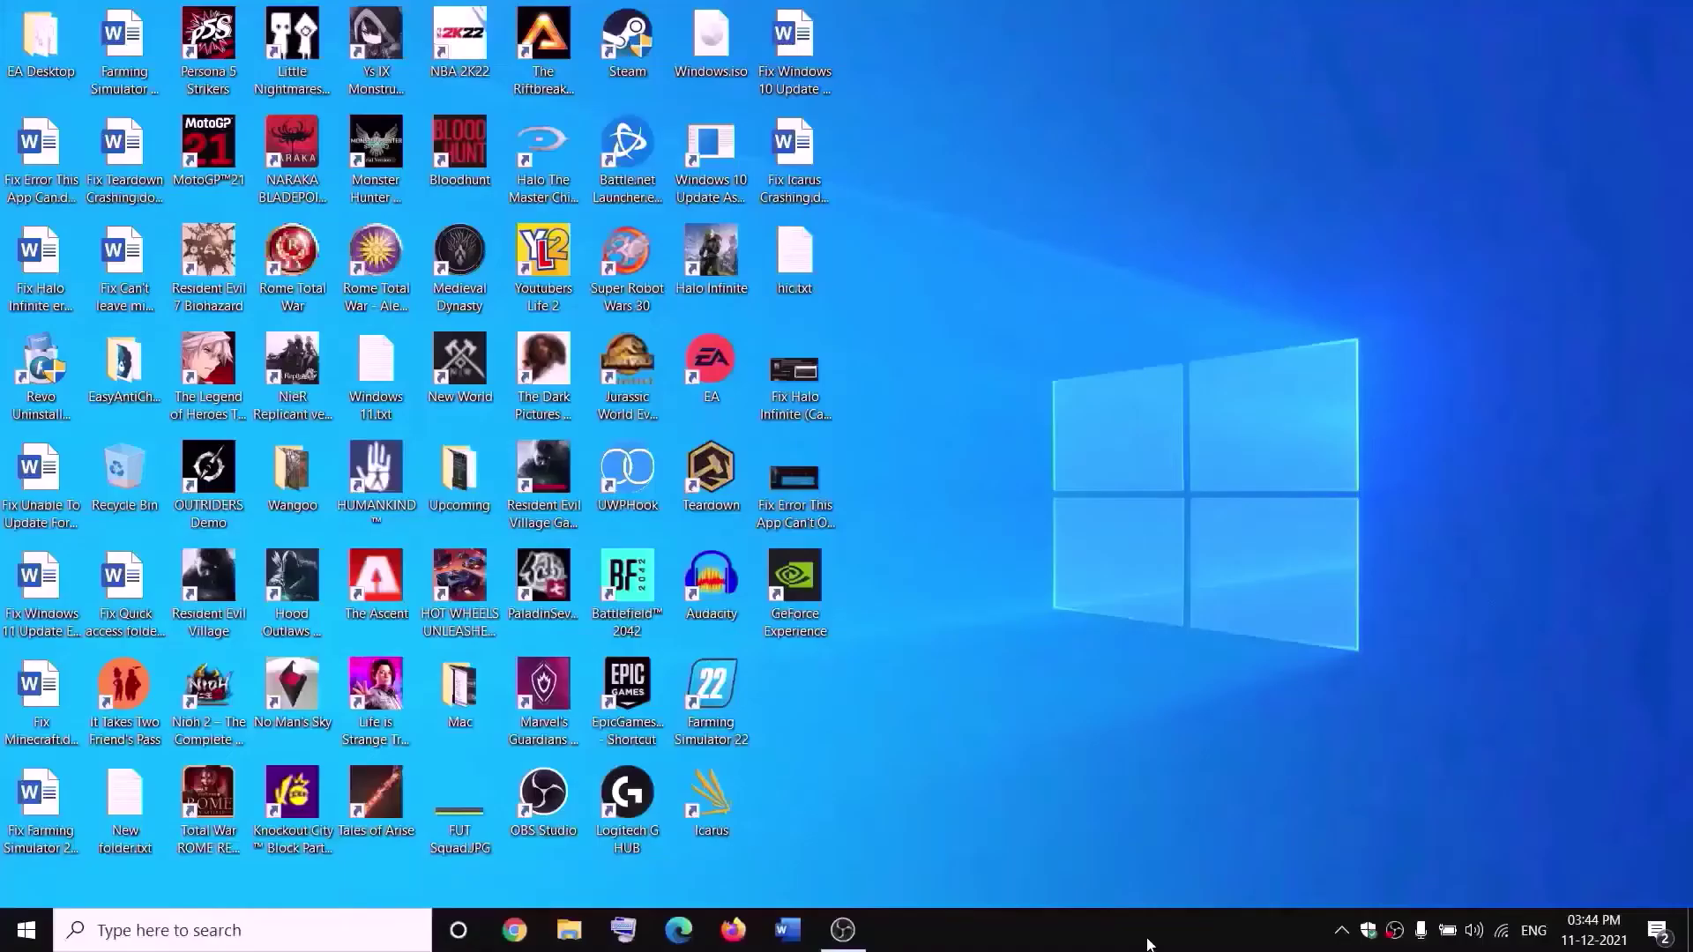
- Open New Volume (D:) in File Explorer and bring up the WpSystem folder's context menu
{"action": "left_click", "coordinate": [570, 931]}
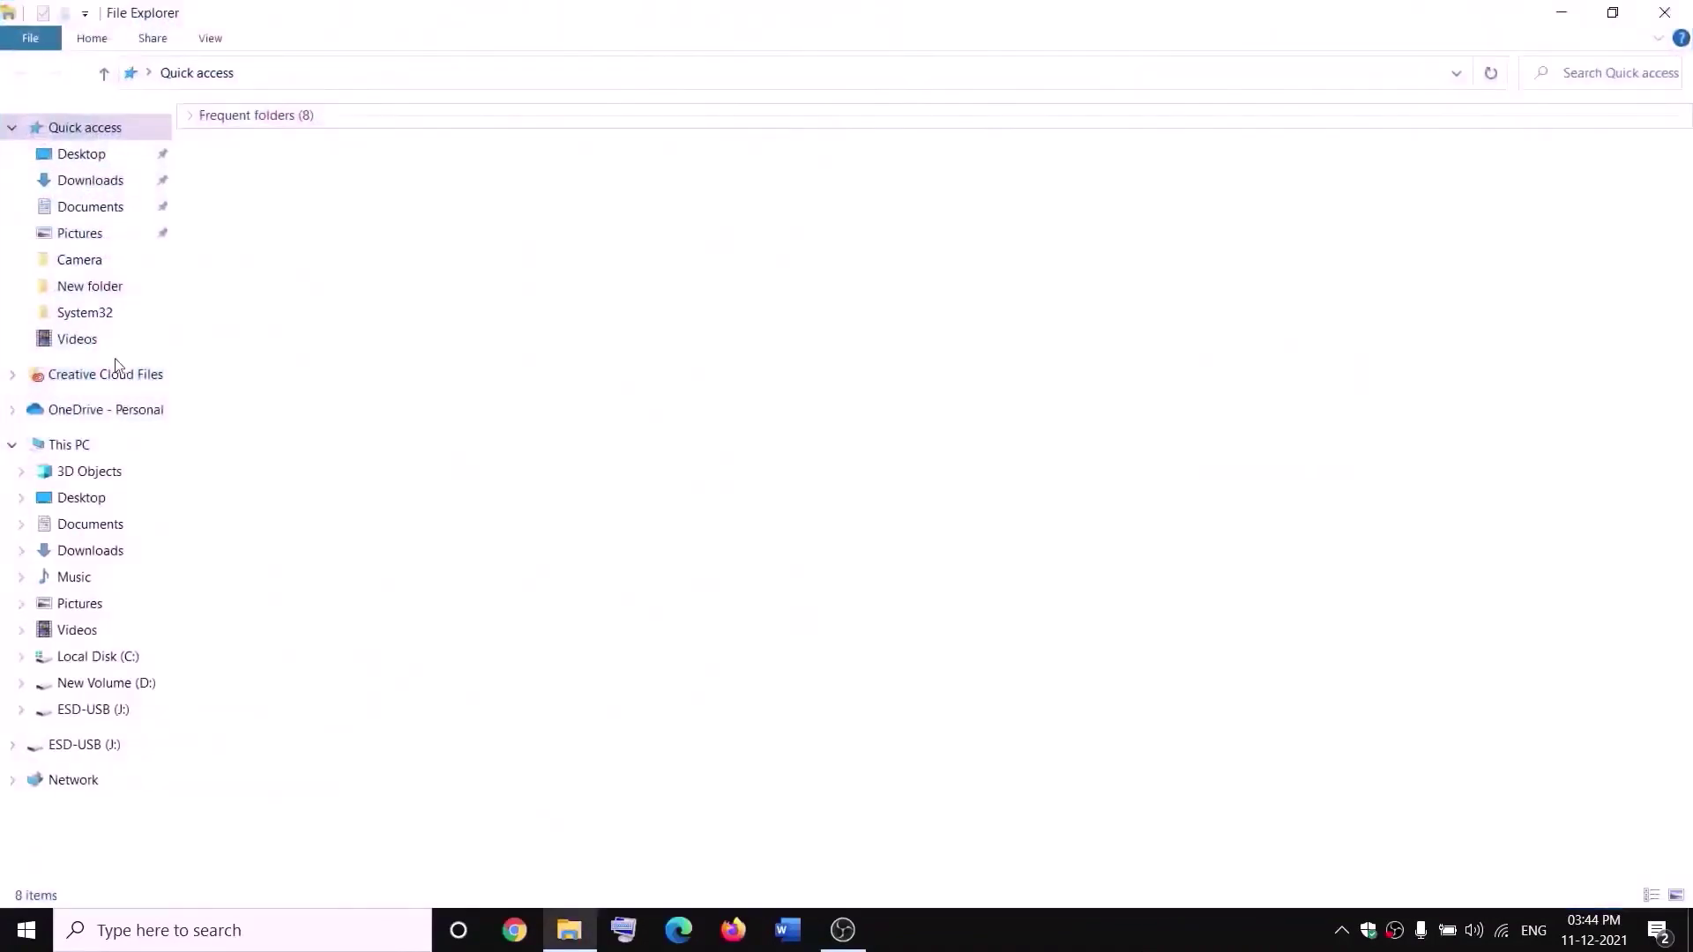
{"action": "left_click", "coordinate": [105, 446]}
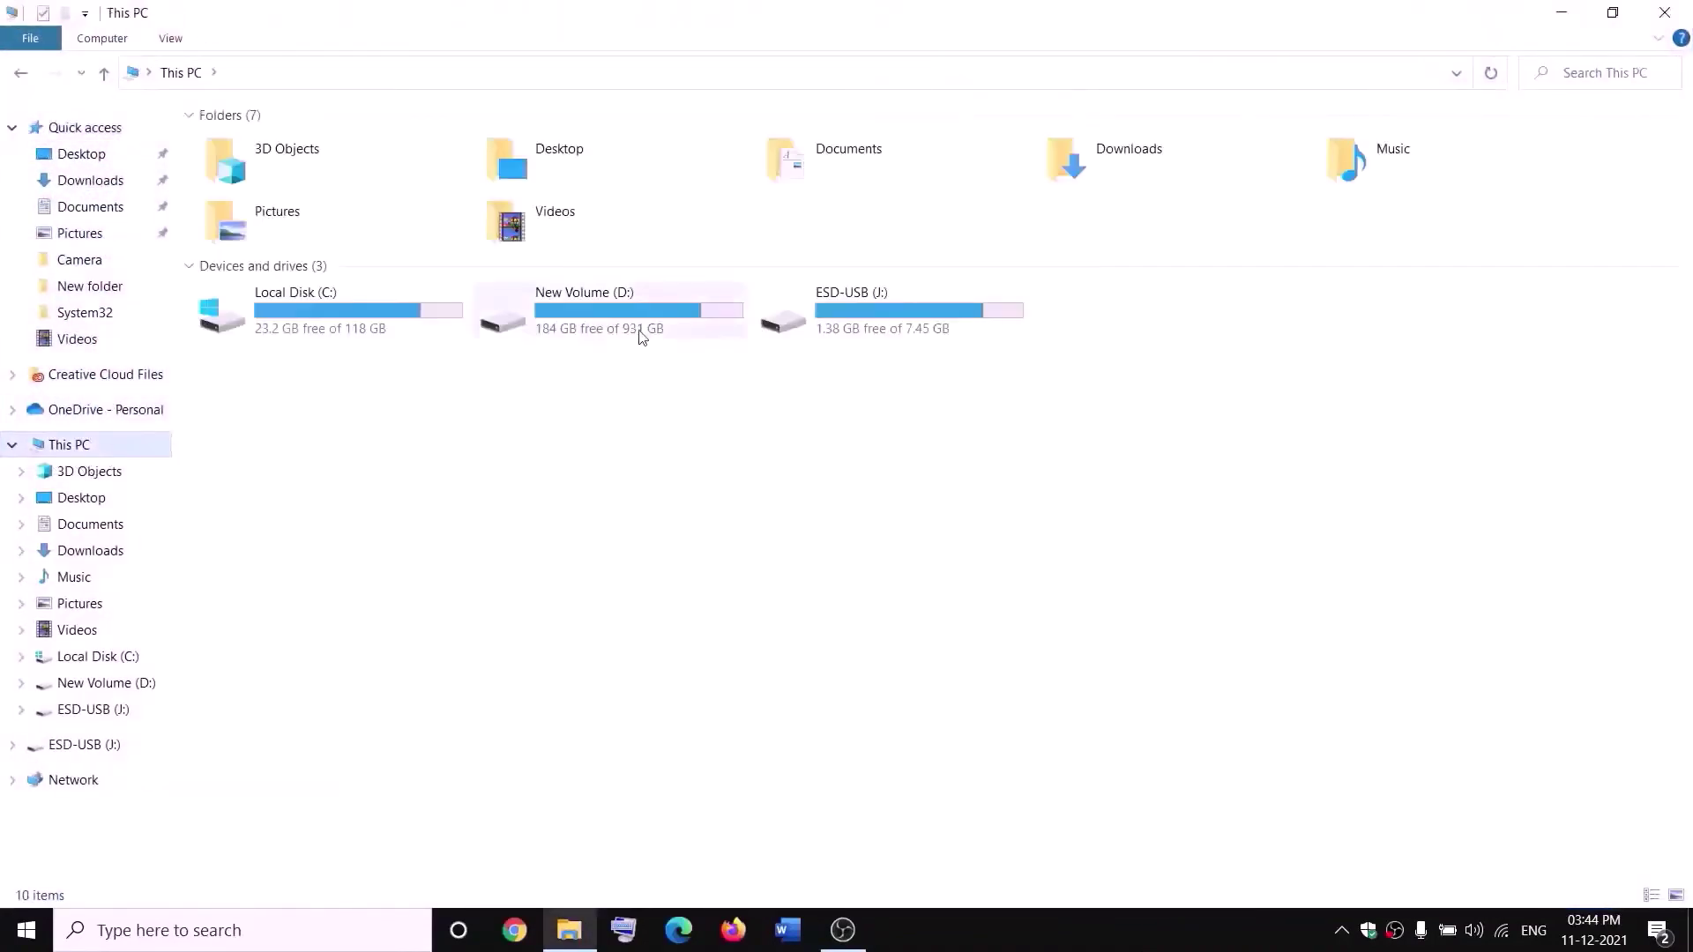
{"action": "double_click", "coordinate": [633, 328]}
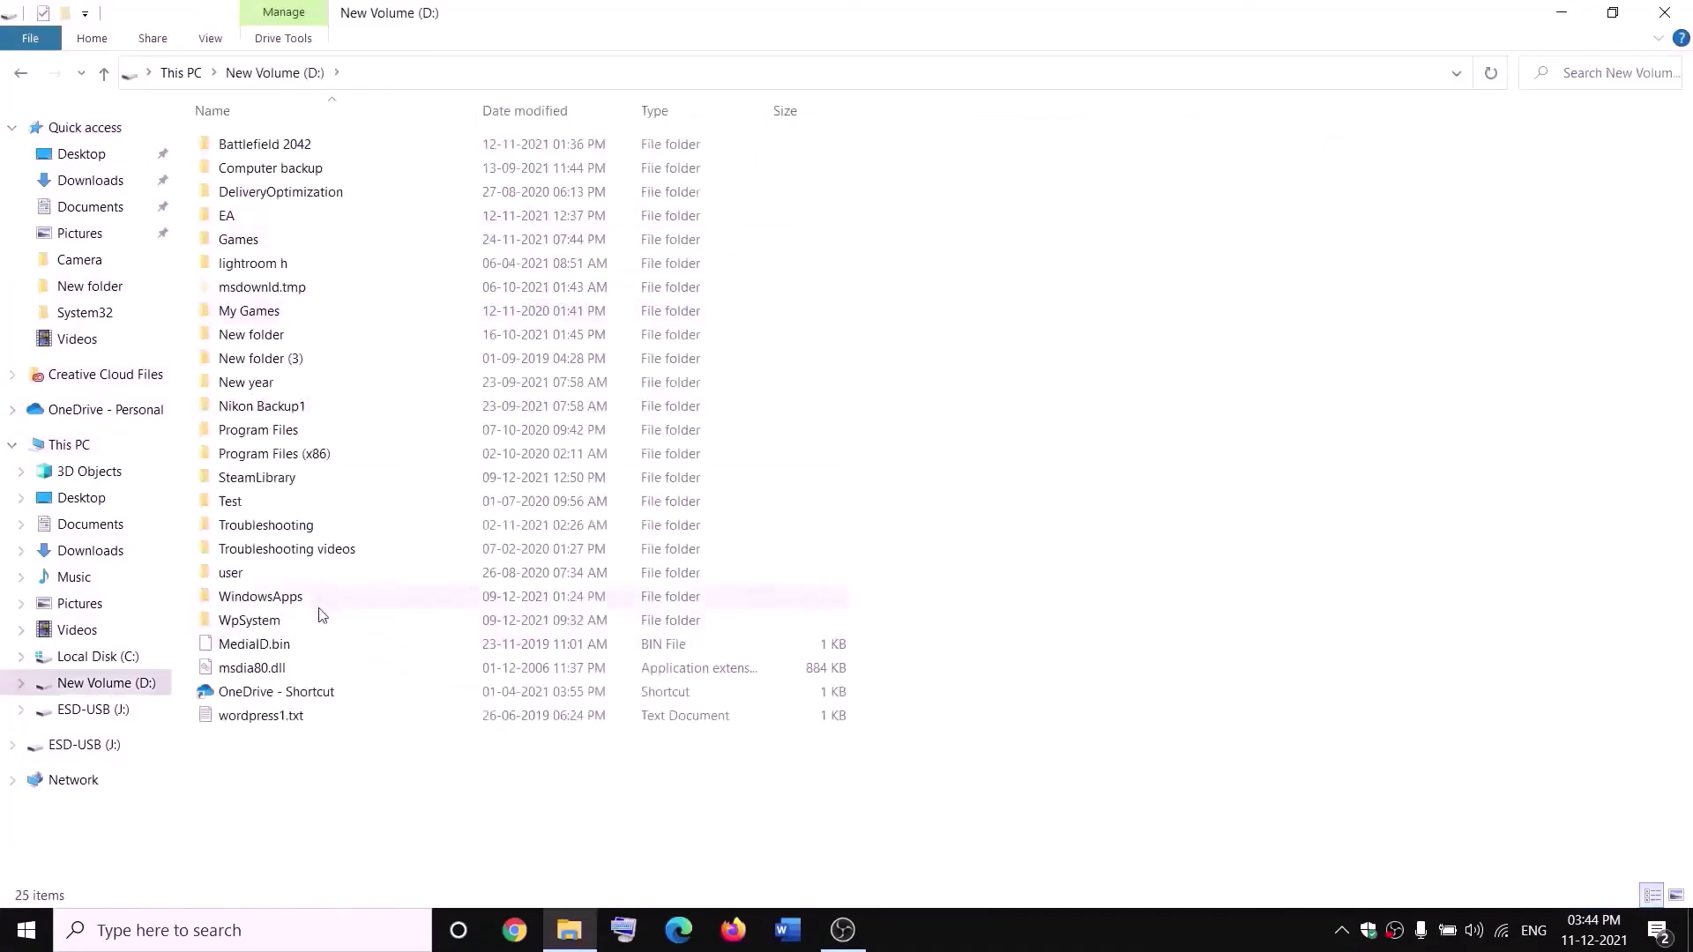
{"action": "left_click", "coordinate": [253, 622]}
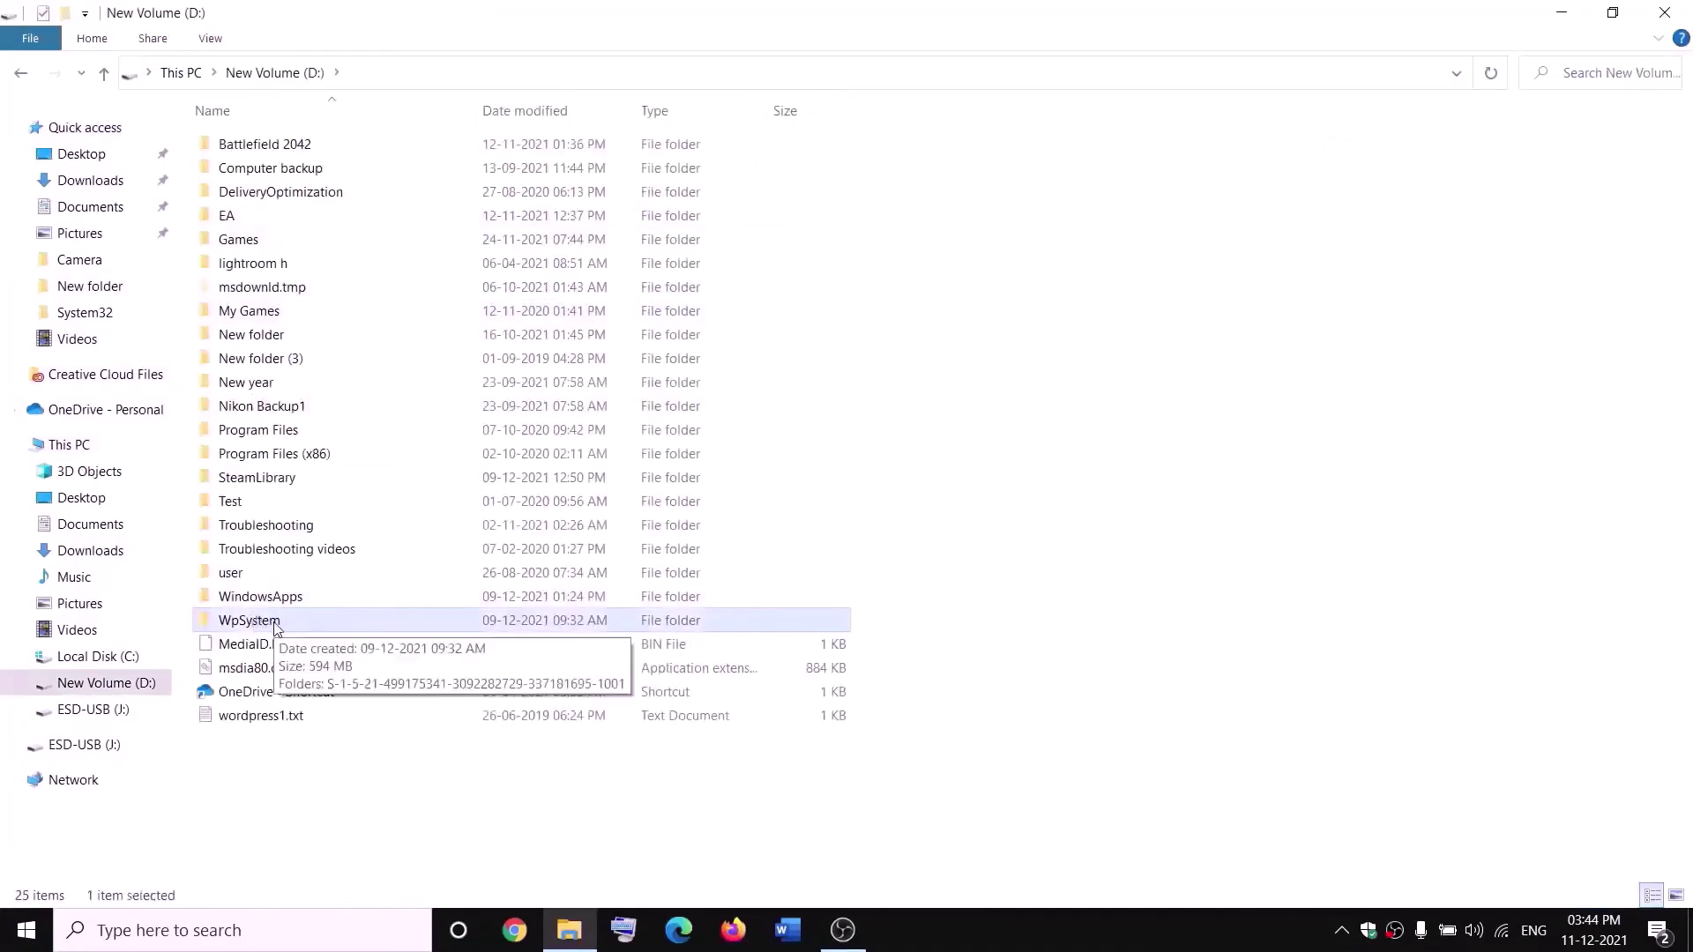
{"action": "right_click", "coordinate": [271, 626]}
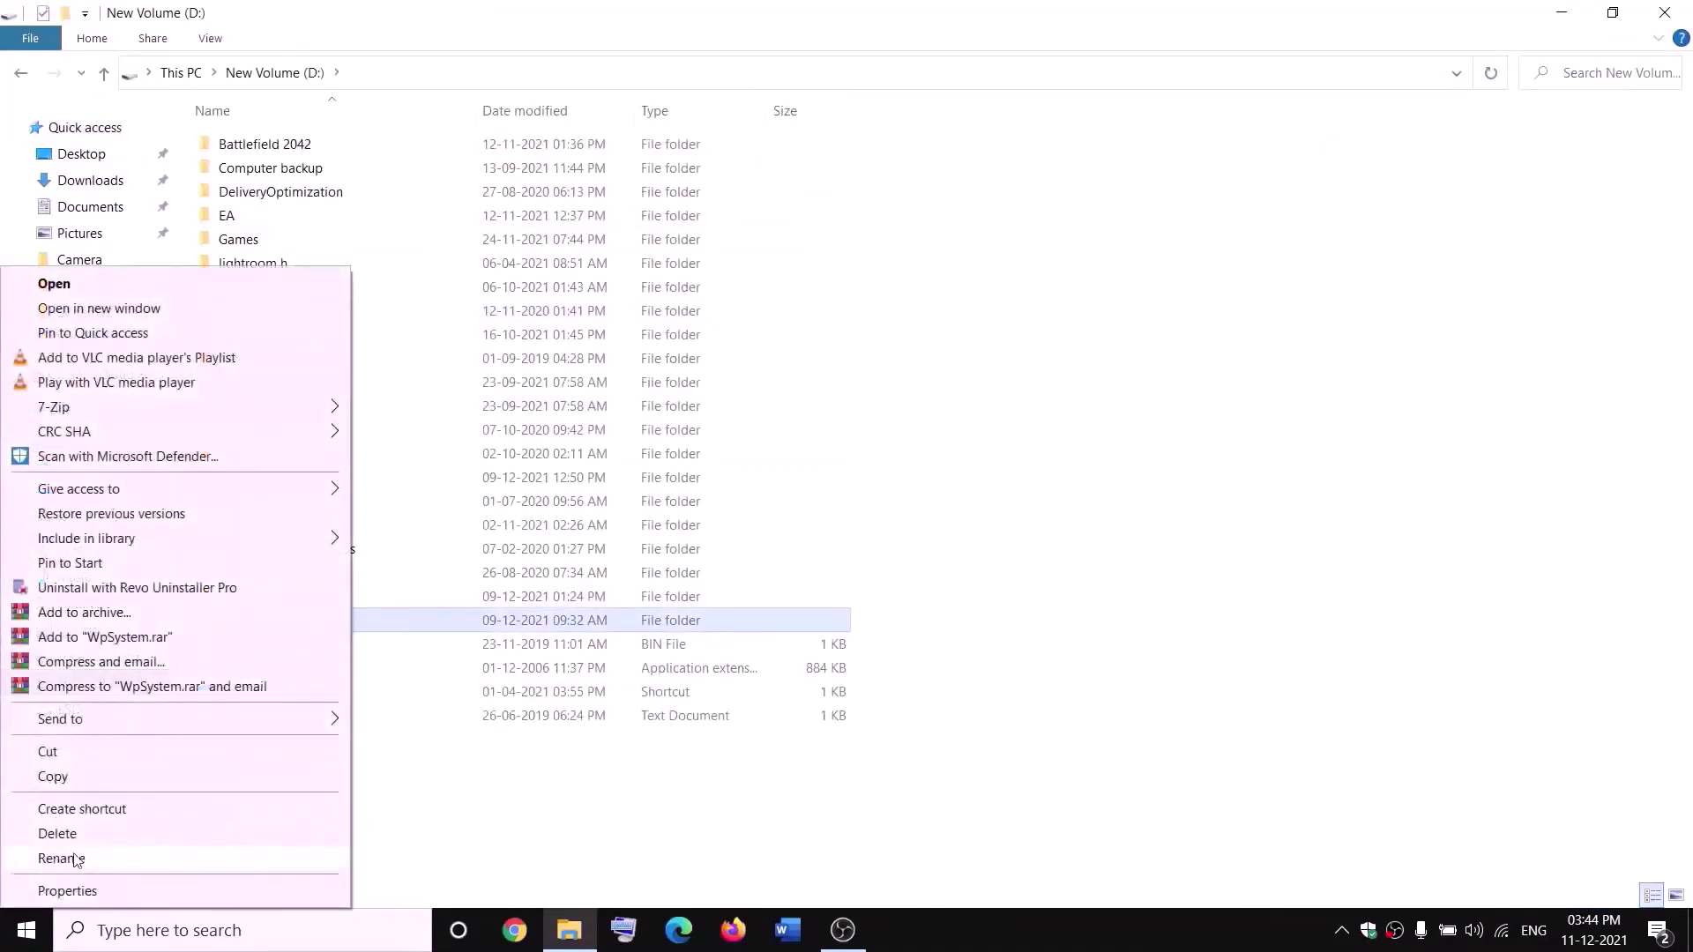
{"action": "left_click", "coordinate": [533, 805]}
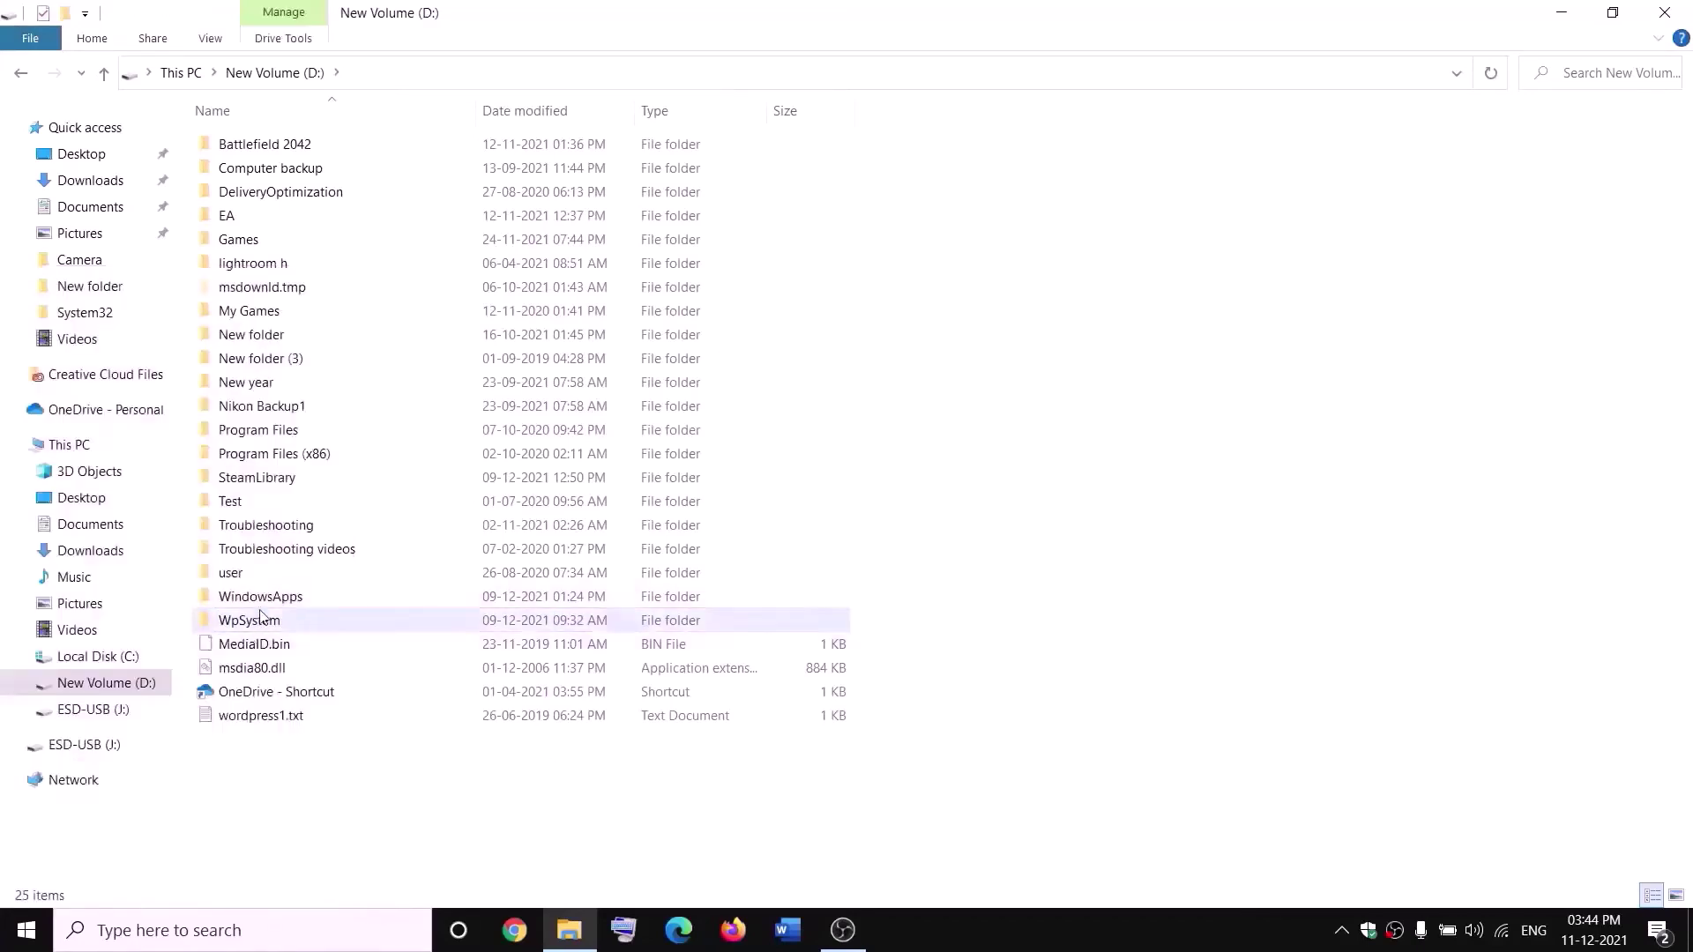
{"action": "mouse_move", "coordinate": [257, 626]}
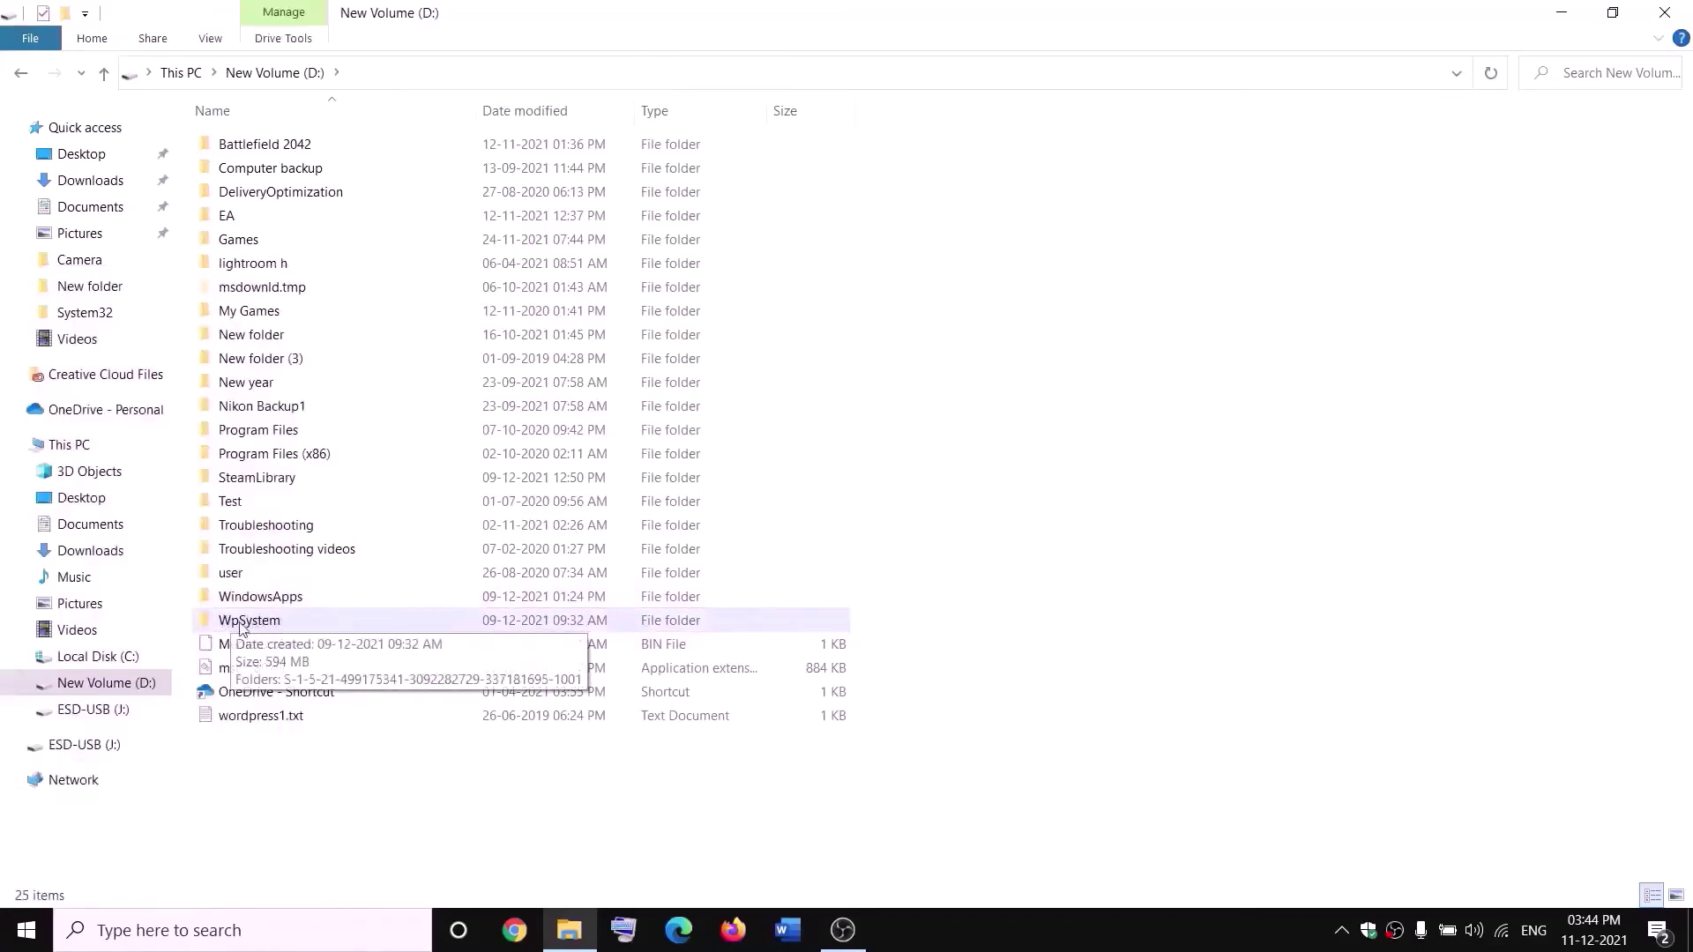
{"action": "right_click", "coordinate": [248, 626]}
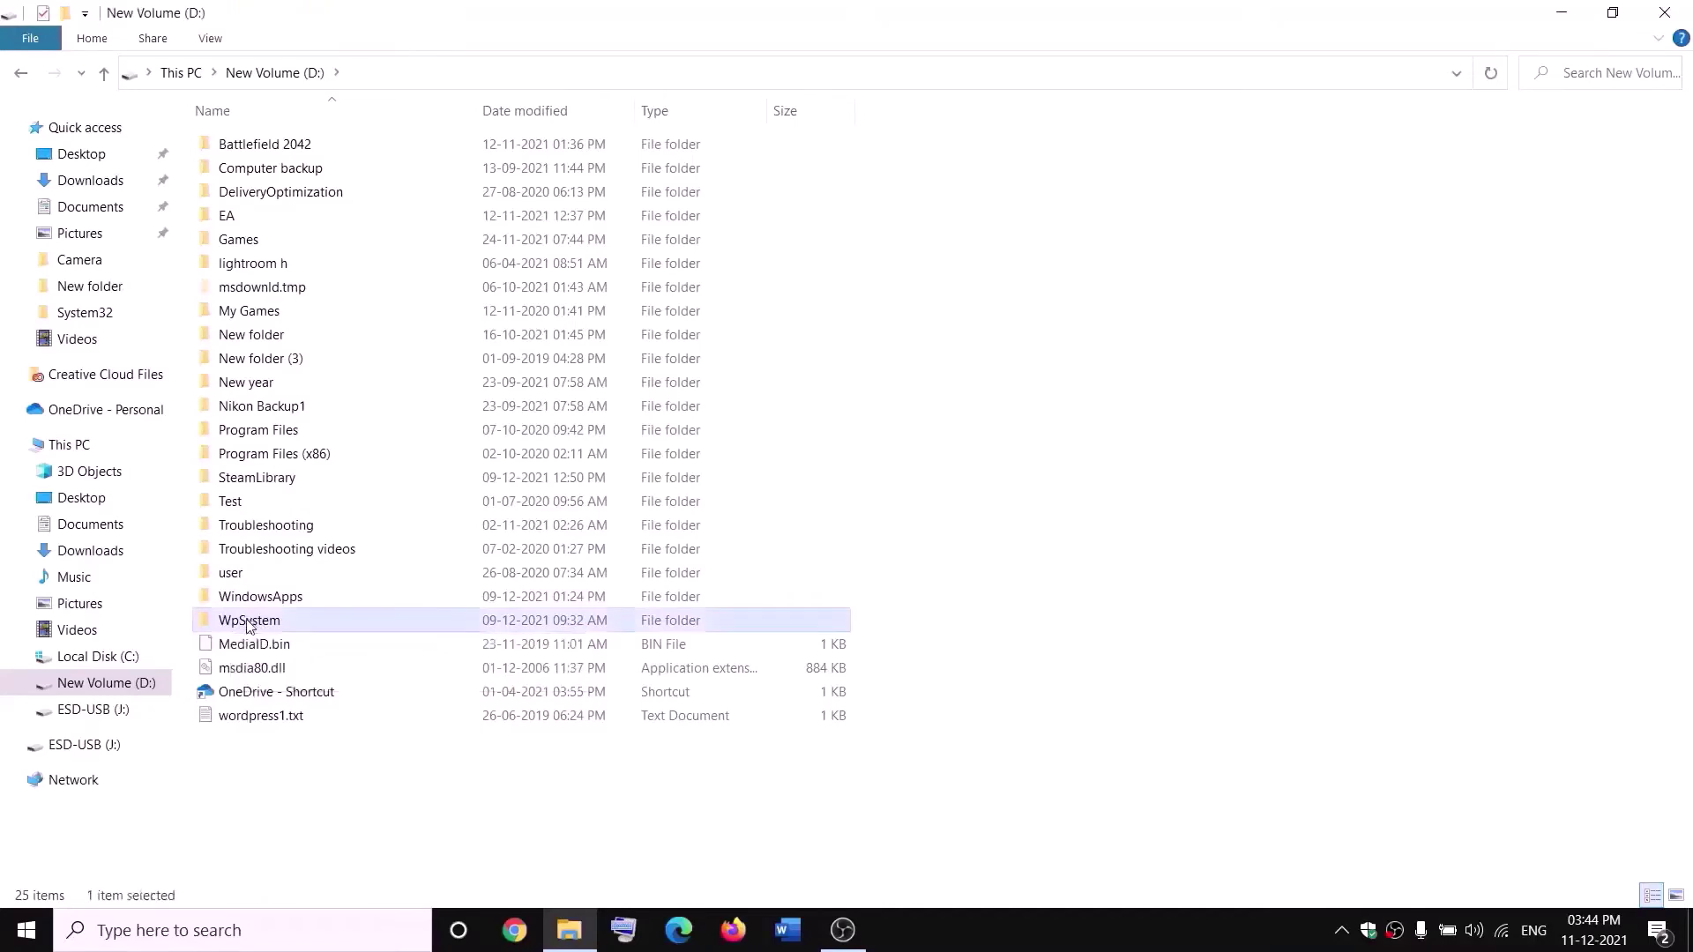
- Open the Advanced Security Settings for the WpSystem folder
{"action": "left_click", "coordinate": [67, 891]}
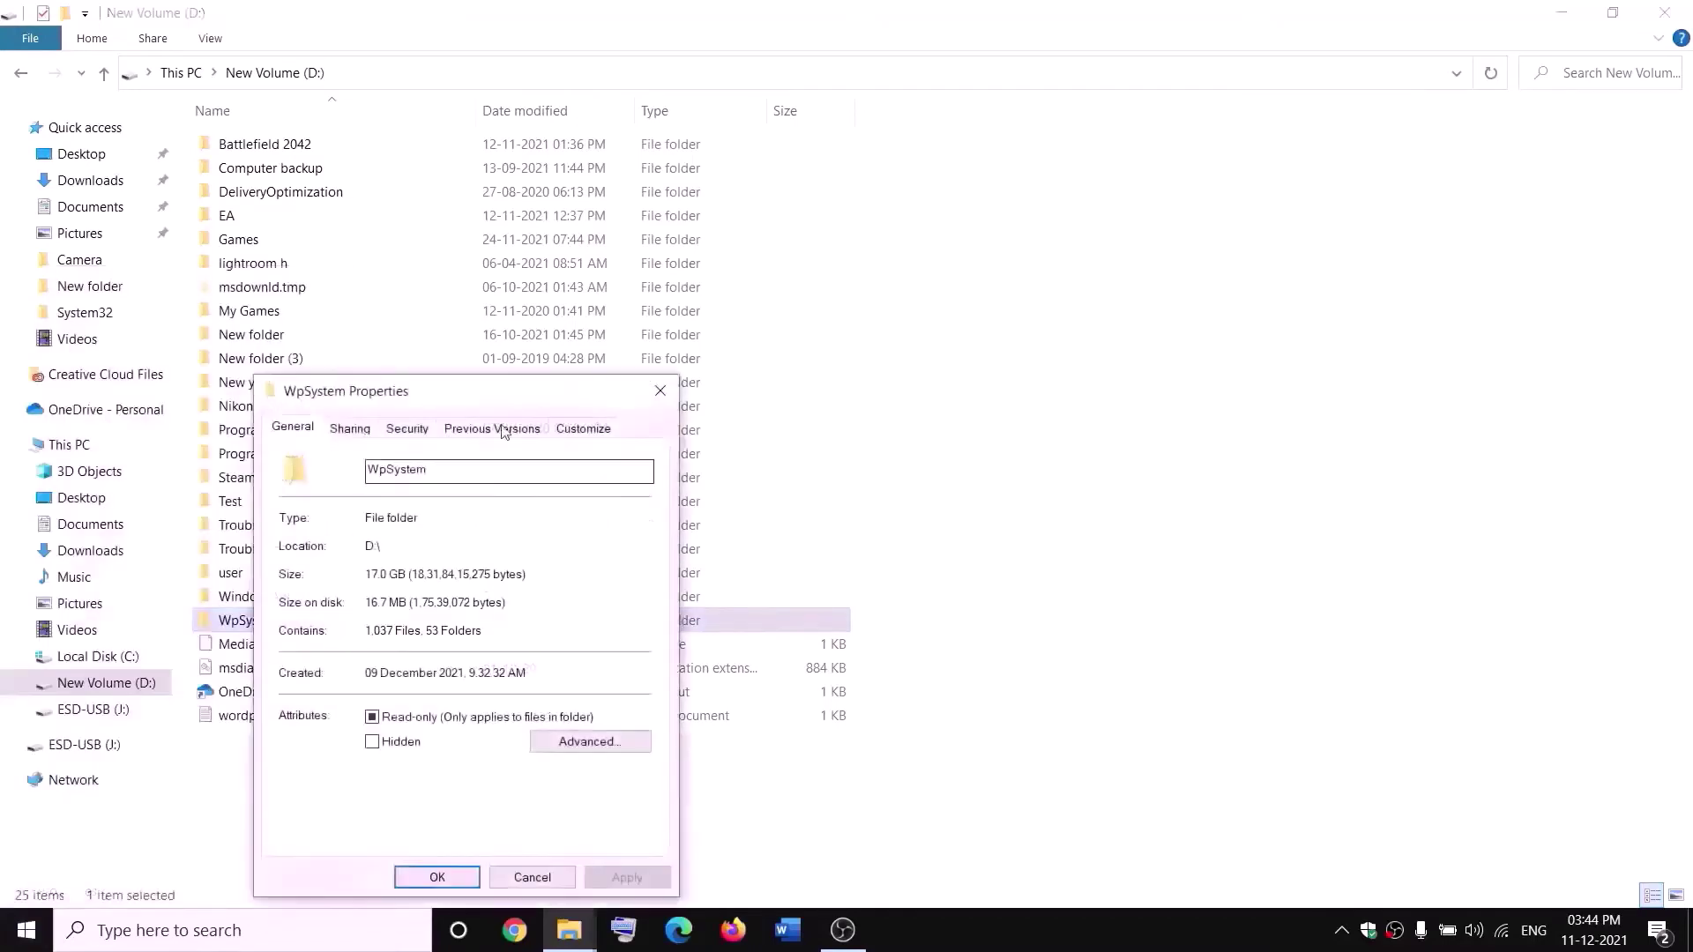
{"action": "left_click_drag", "start_coordinate": [503, 389], "coordinate": [751, 245]}
{"action": "left_click", "coordinate": [629, 284]}
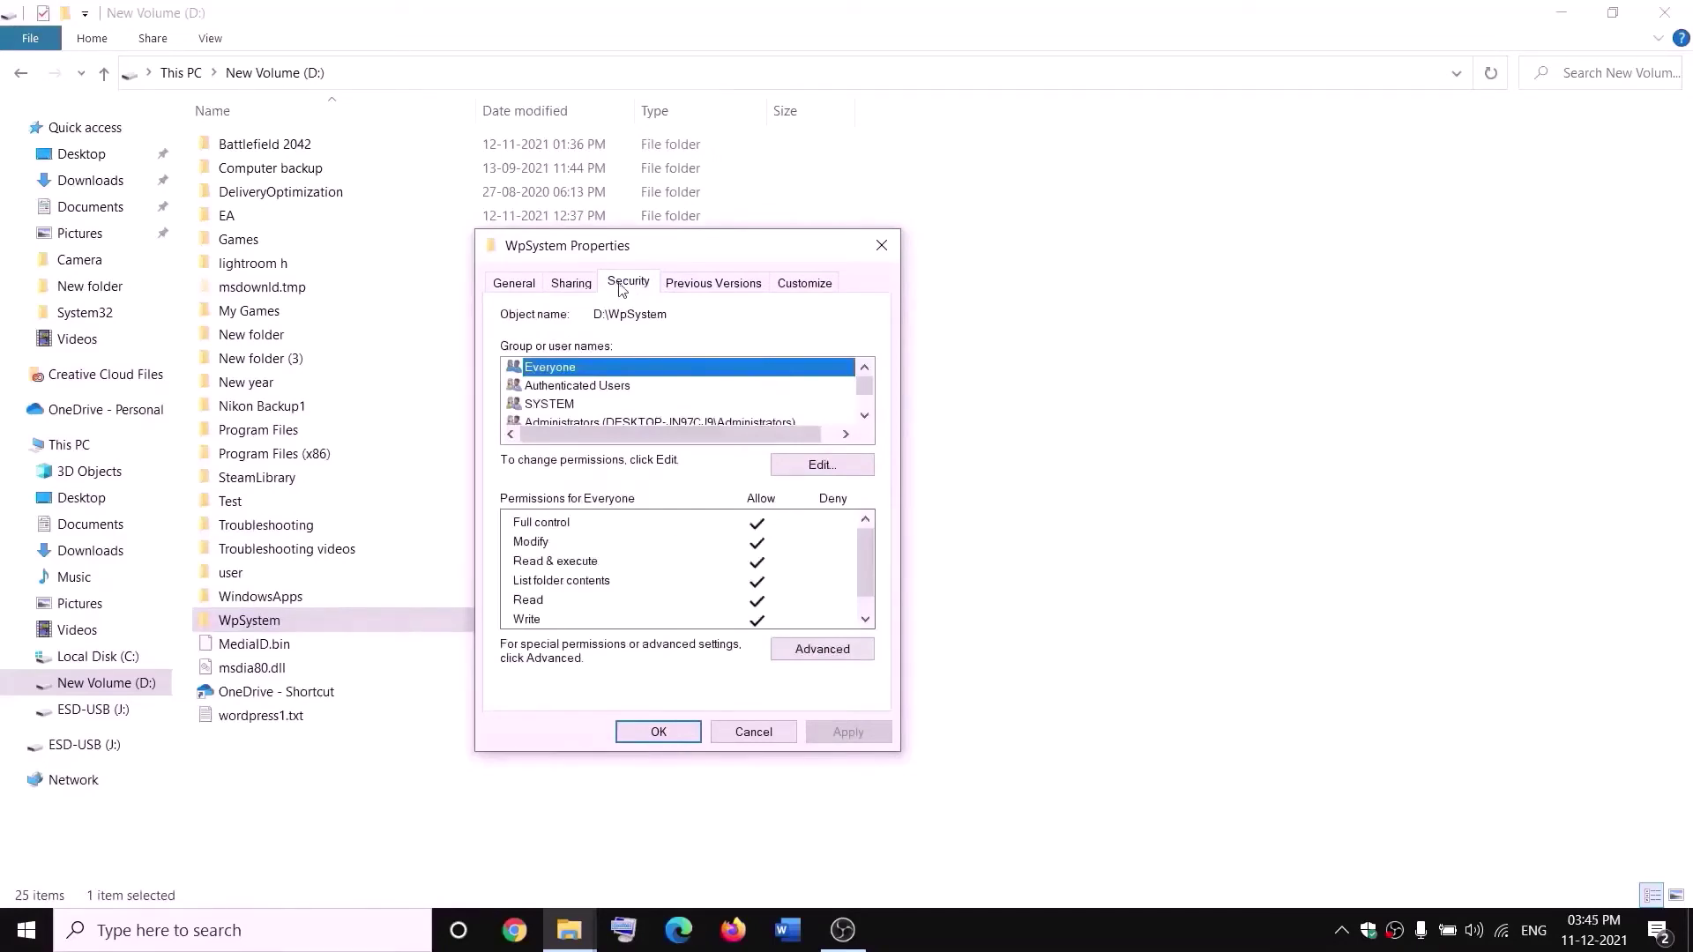
{"action": "left_click", "coordinate": [825, 651]}
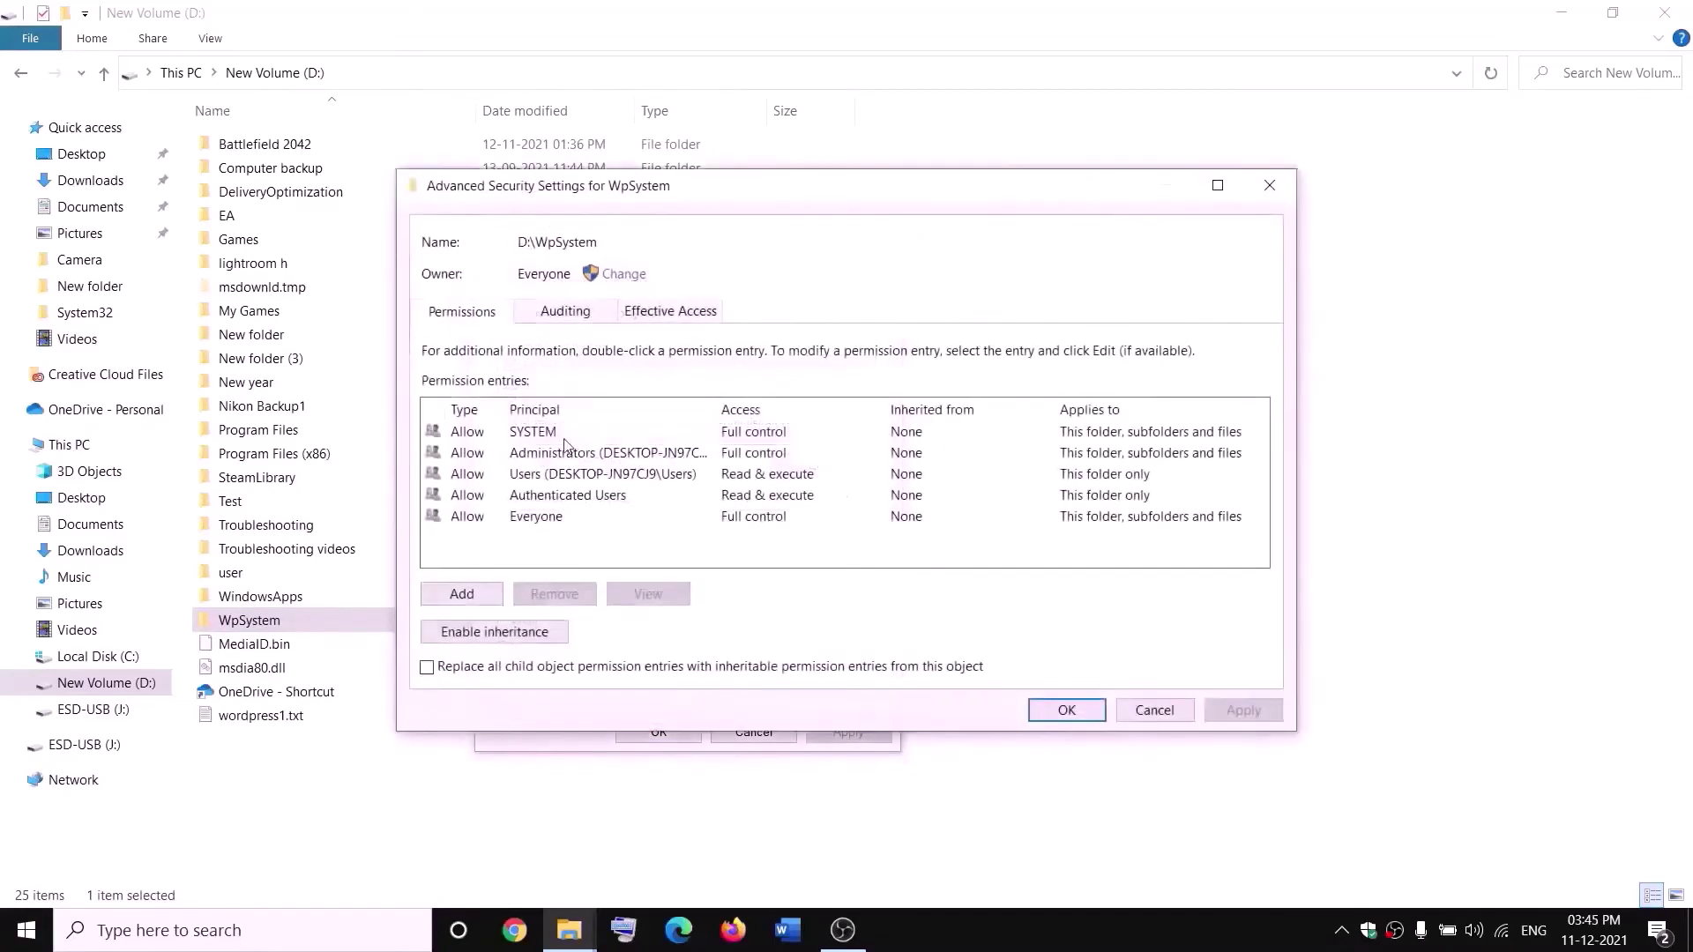
- Change the WpSystem owner to Everyone, apply it, and close Properties
{"action": "left_click", "coordinate": [625, 274]}
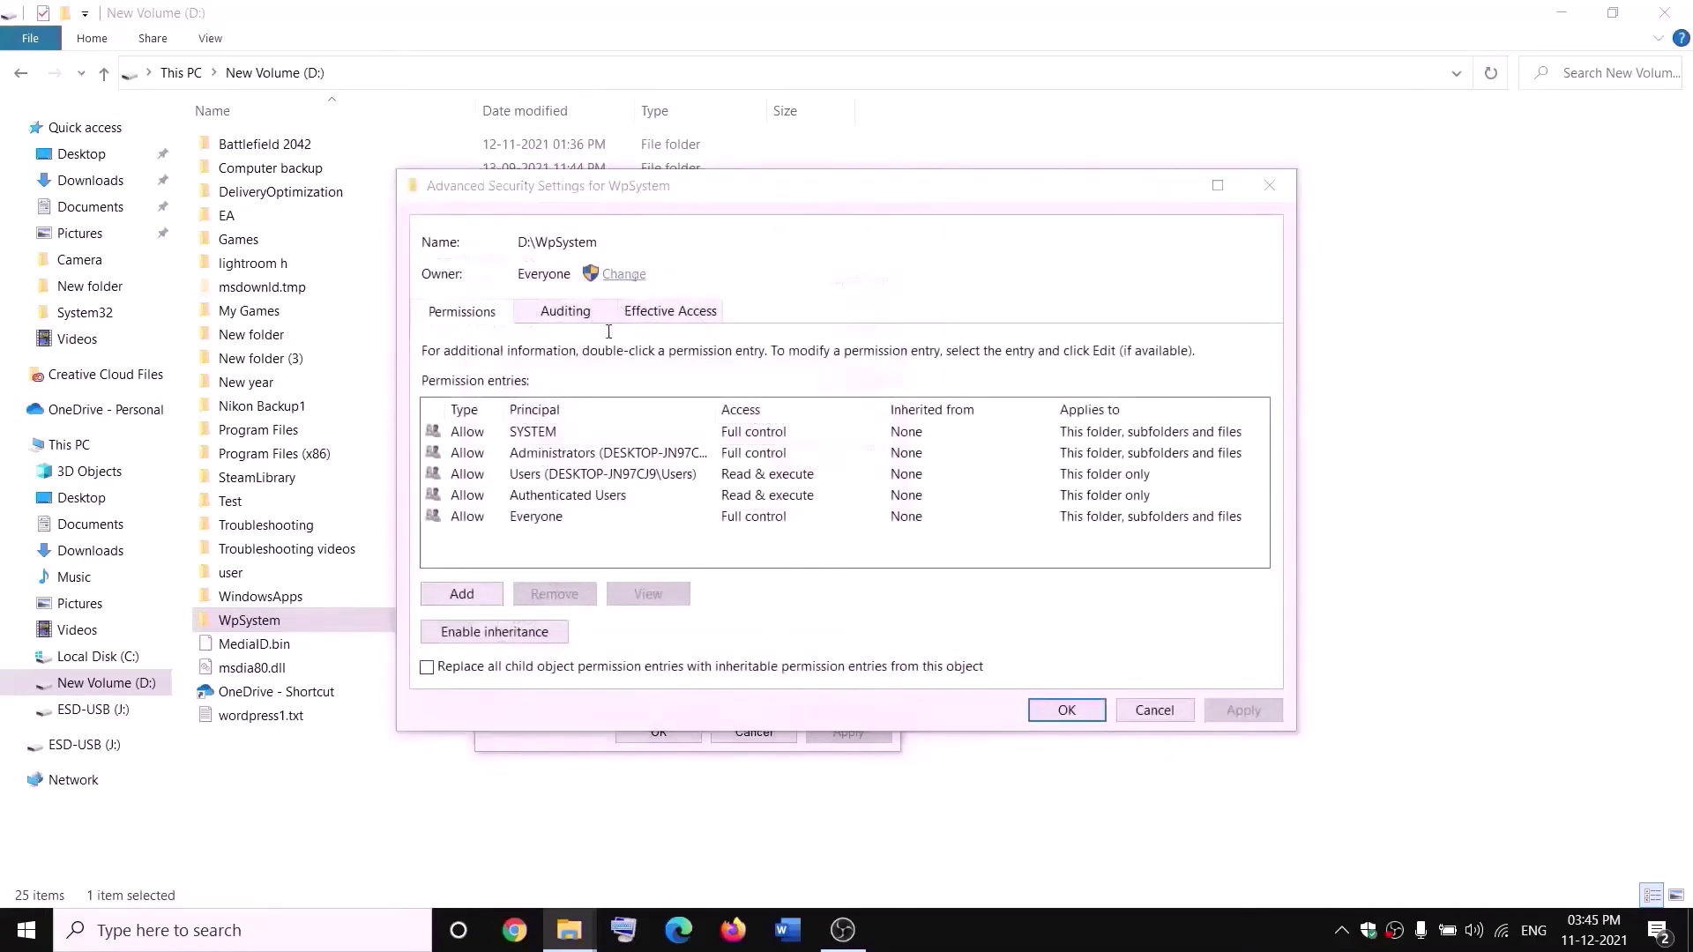
{"action": "type", "text": "a"}
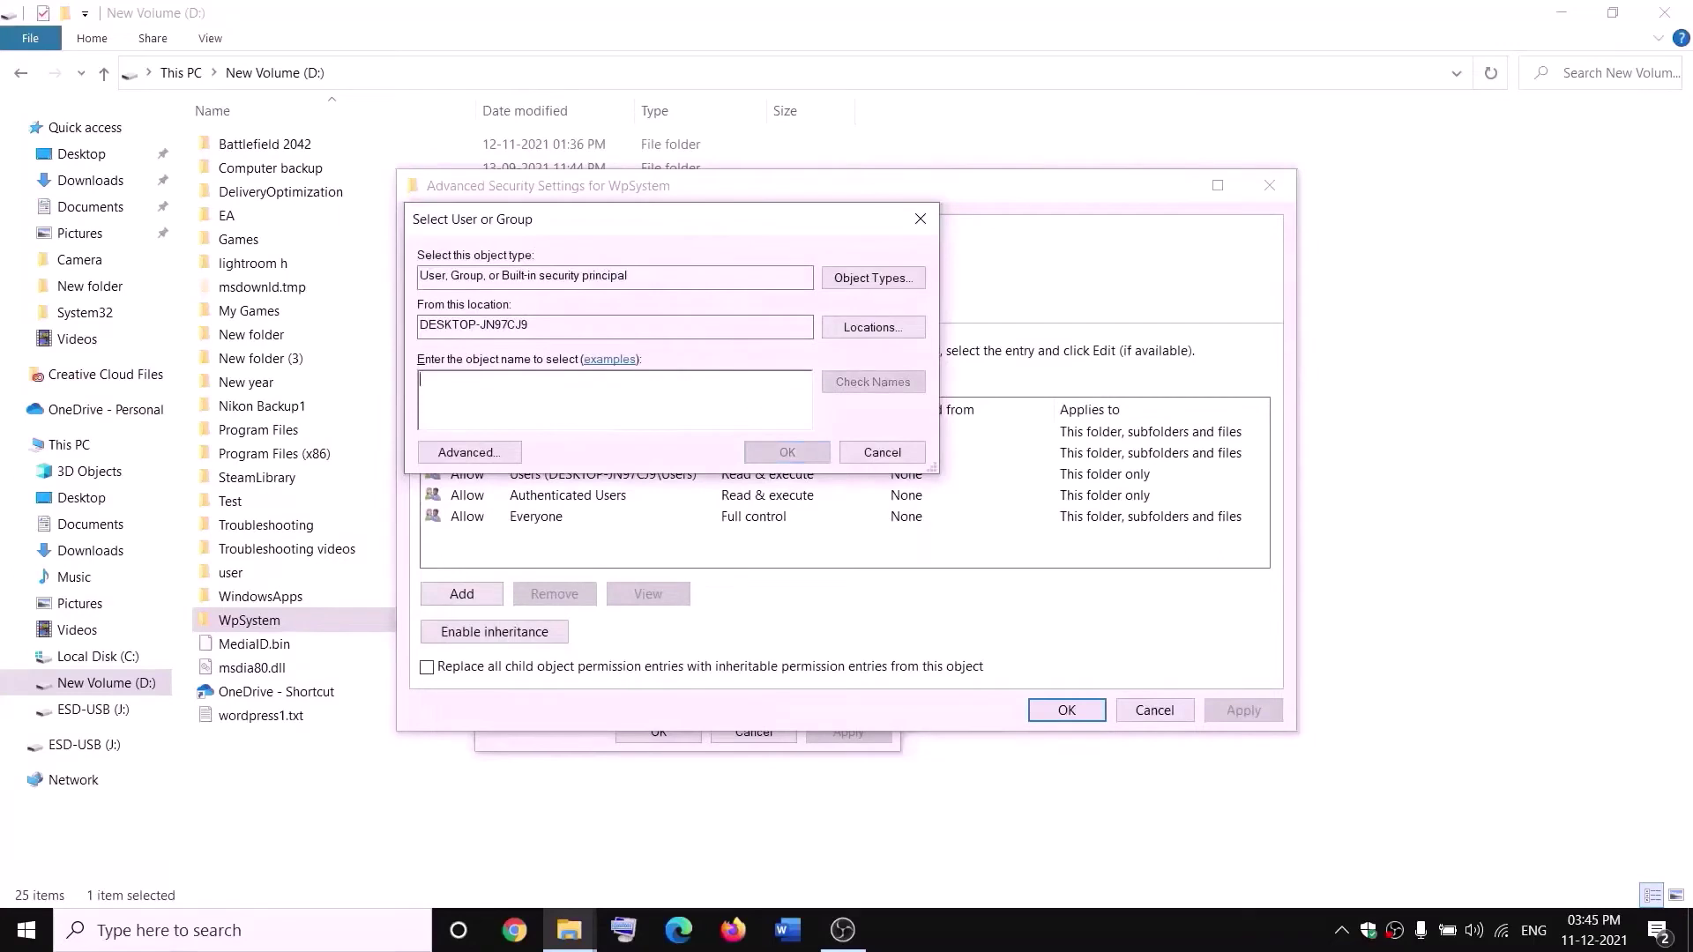
{"action": "type", "text": "eve"}
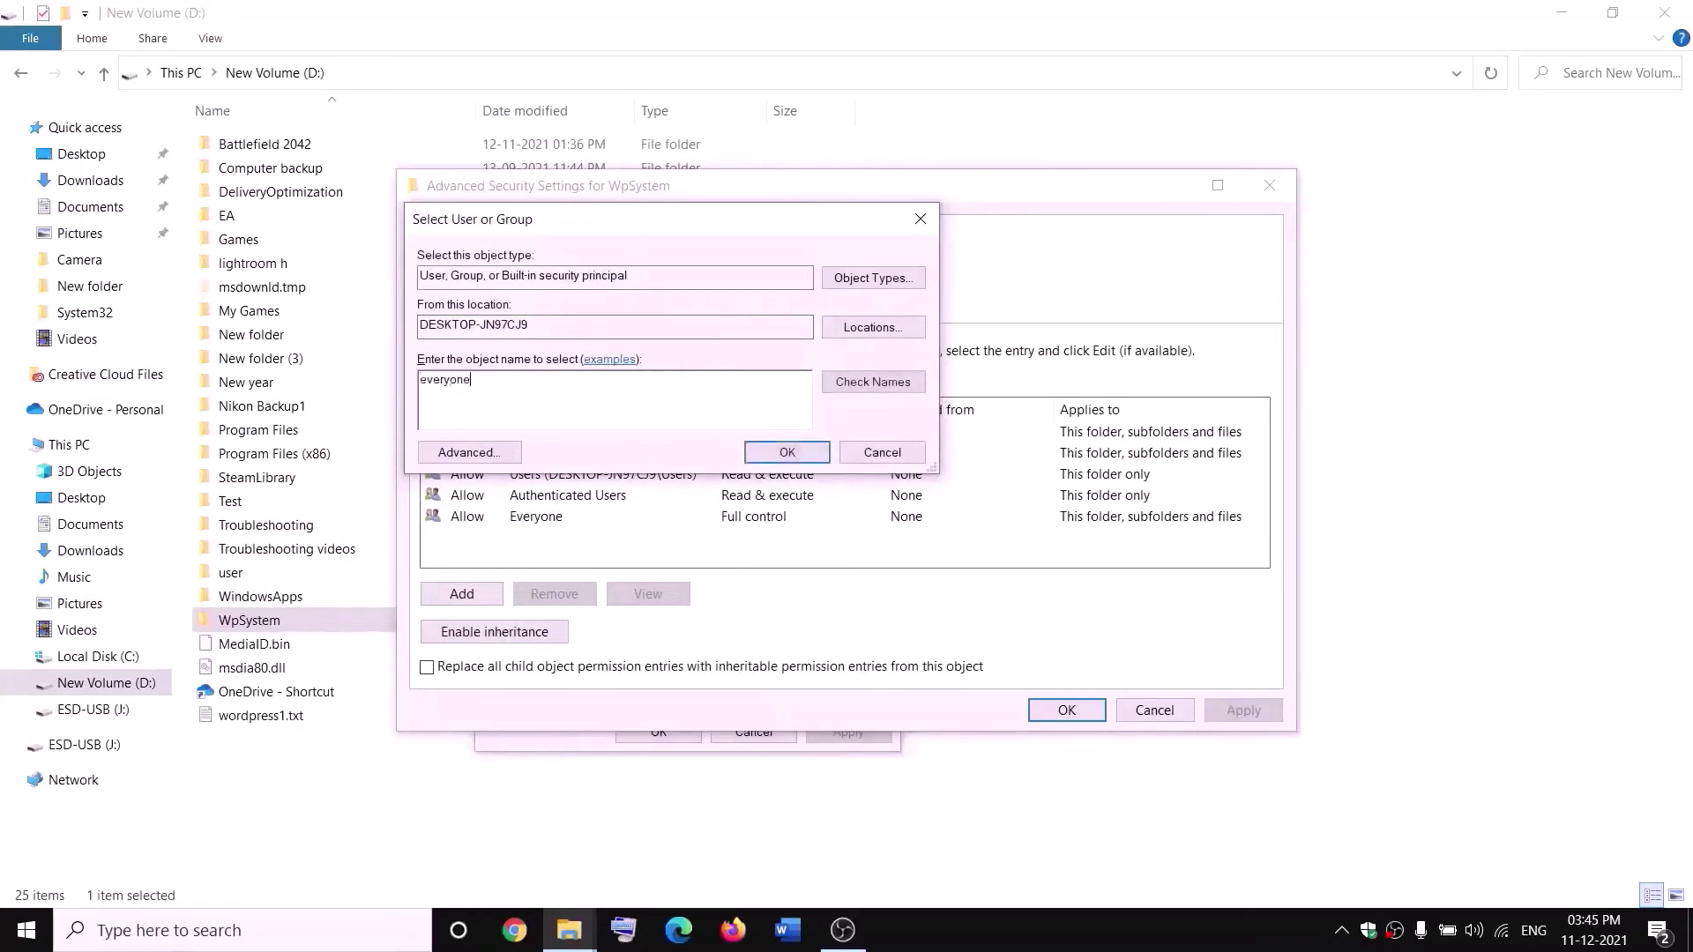
{"action": "type", "text": "ryone"}
{"action": "double_click", "coordinate": [509, 374]}
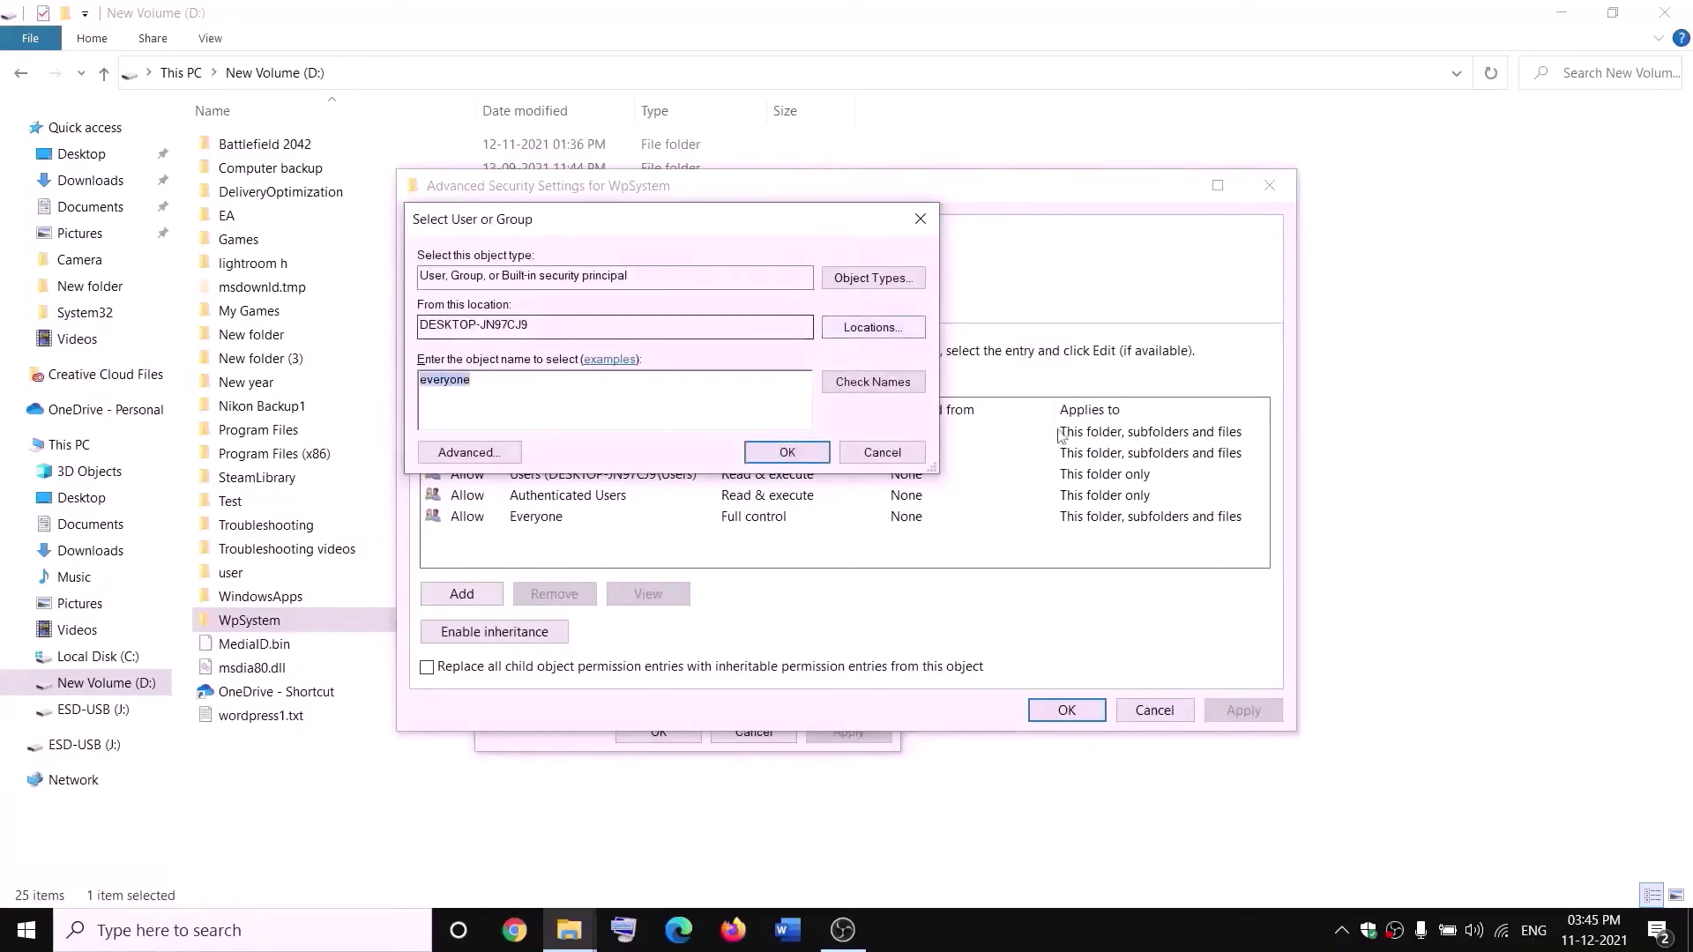
{"action": "left_click", "coordinate": [873, 382]}
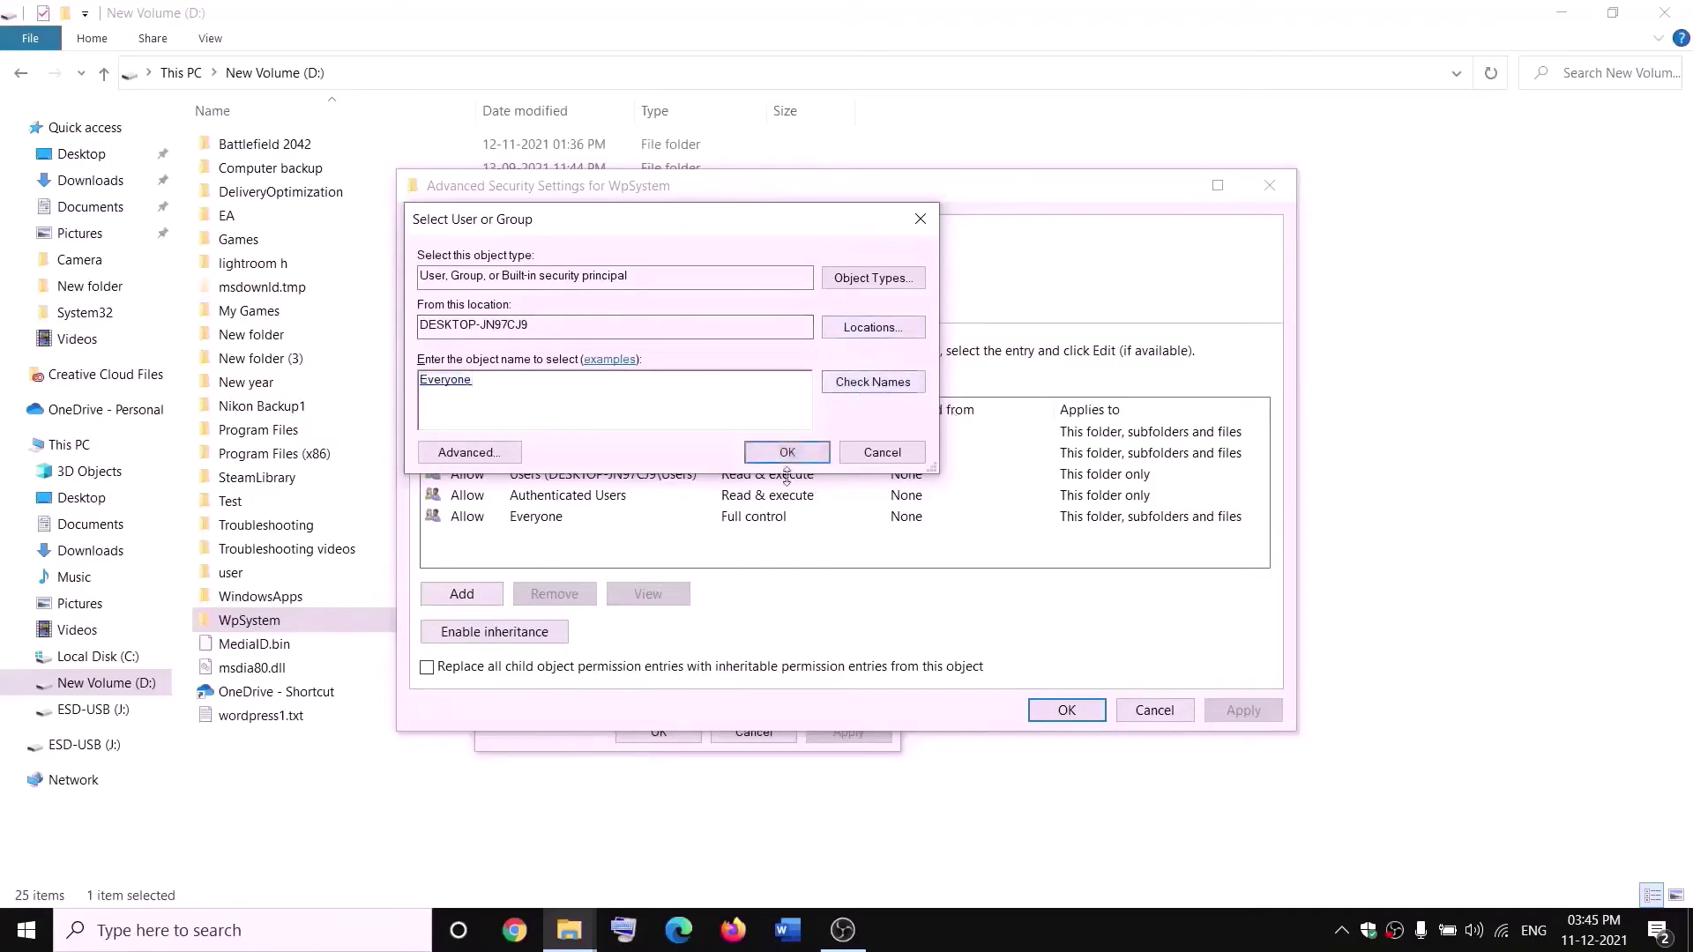
{"action": "left_click", "coordinate": [792, 455]}
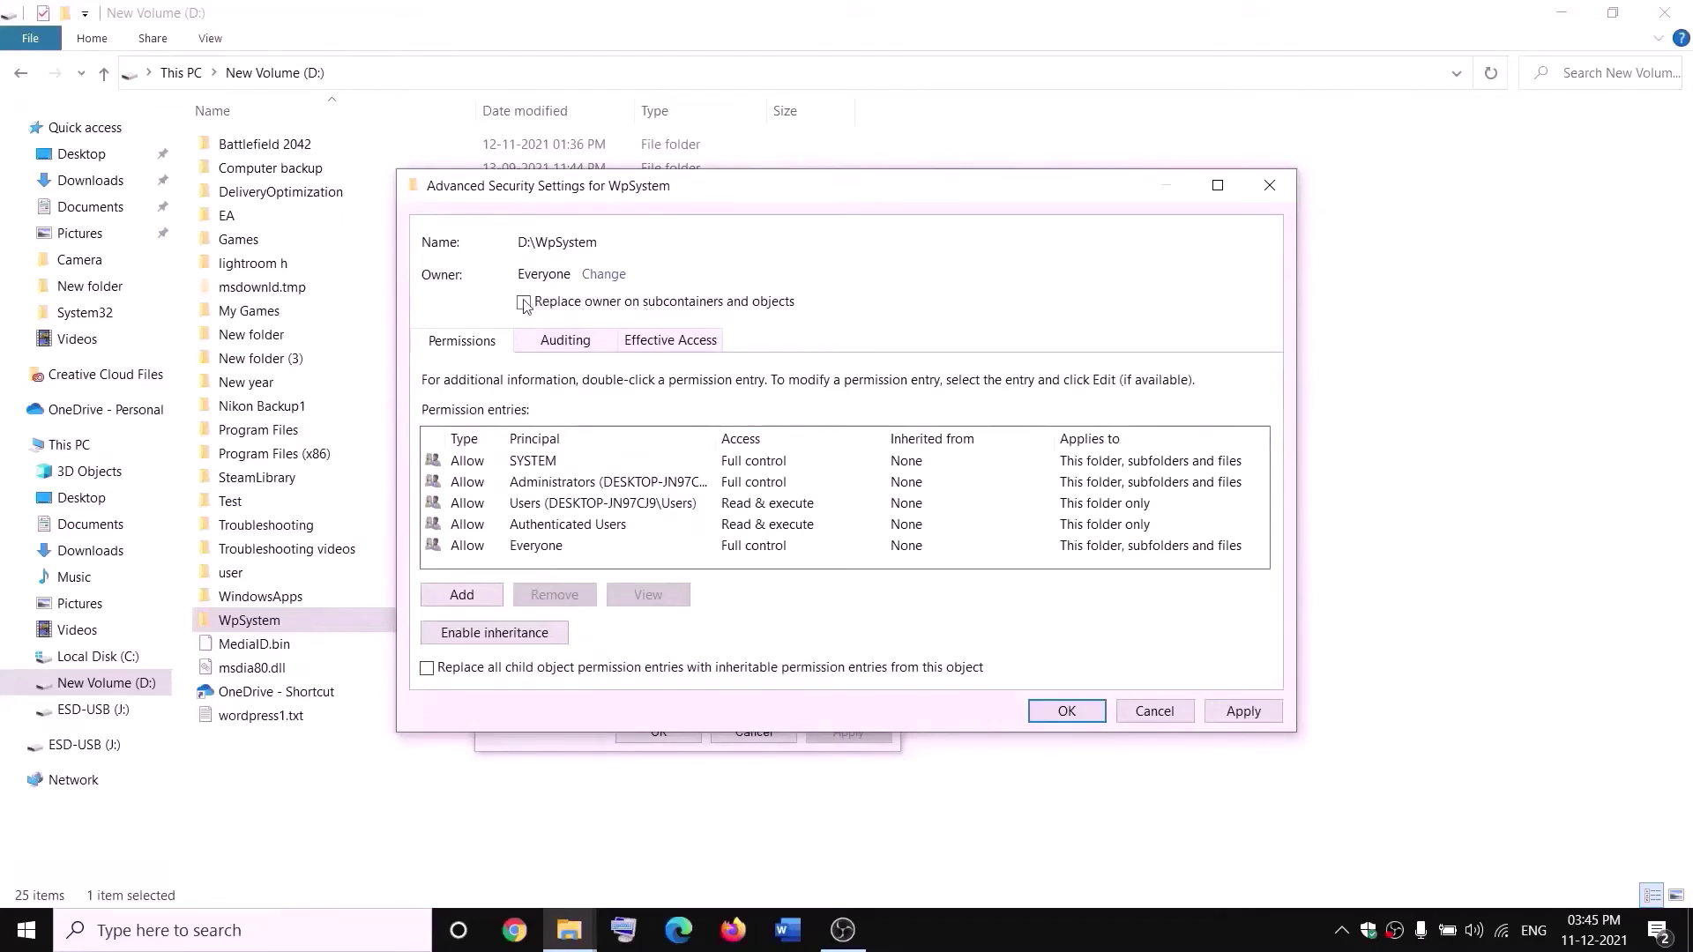
{"action": "left_click", "coordinate": [1244, 711]}
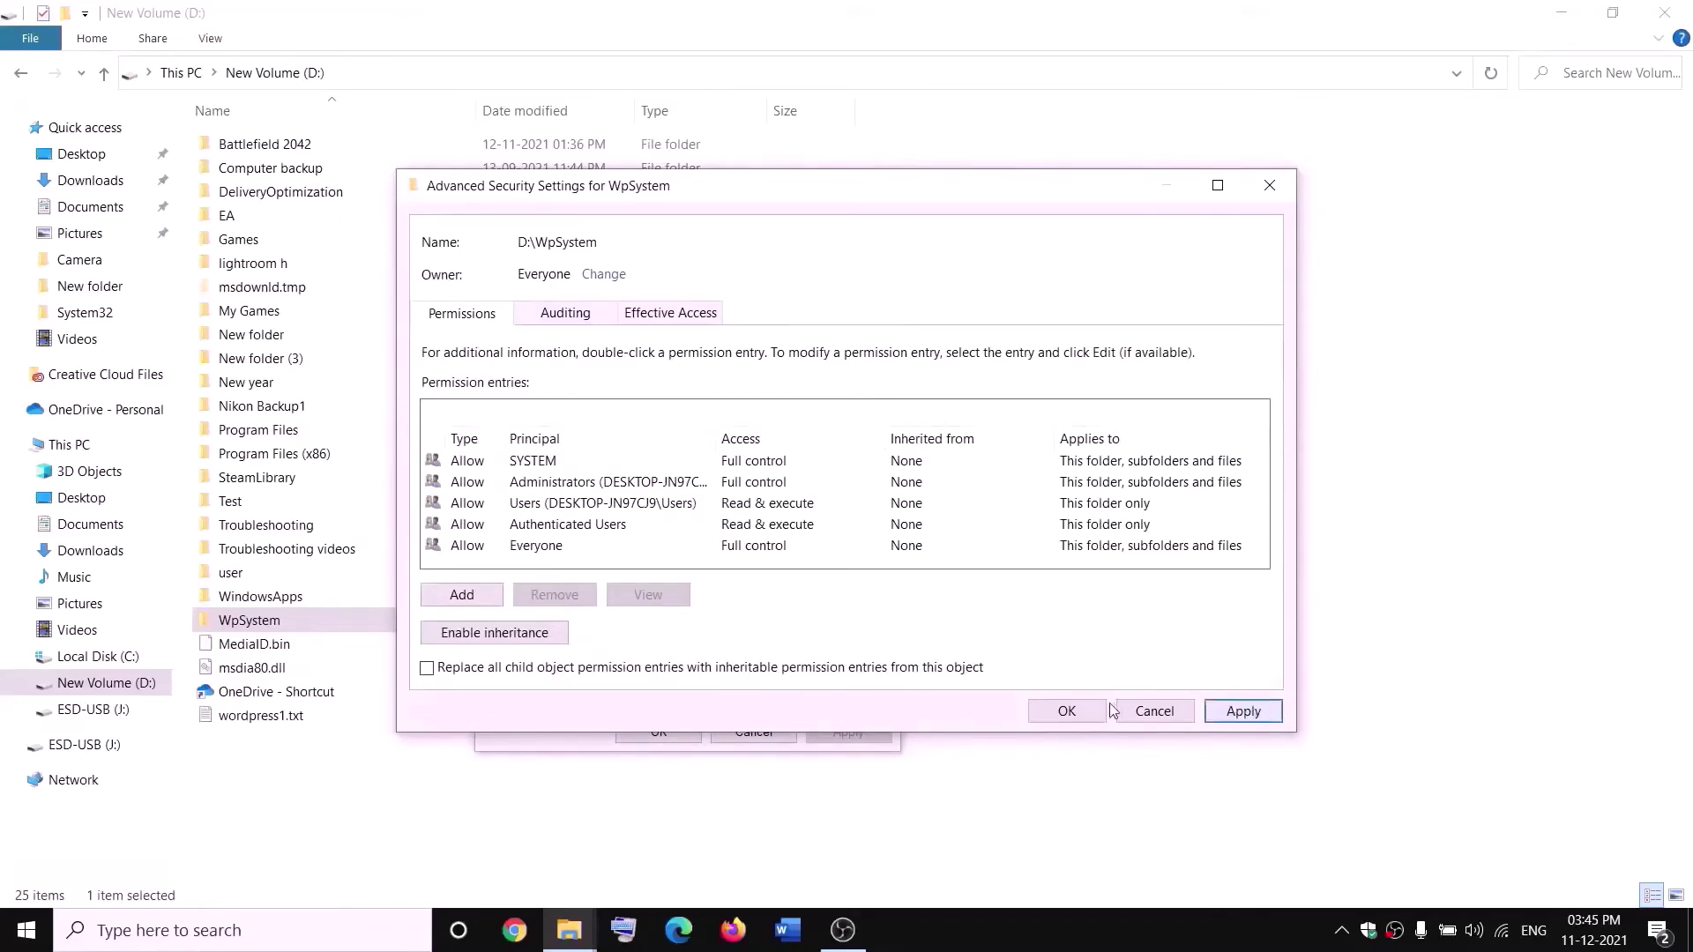
{"action": "left_click", "coordinate": [1066, 711]}
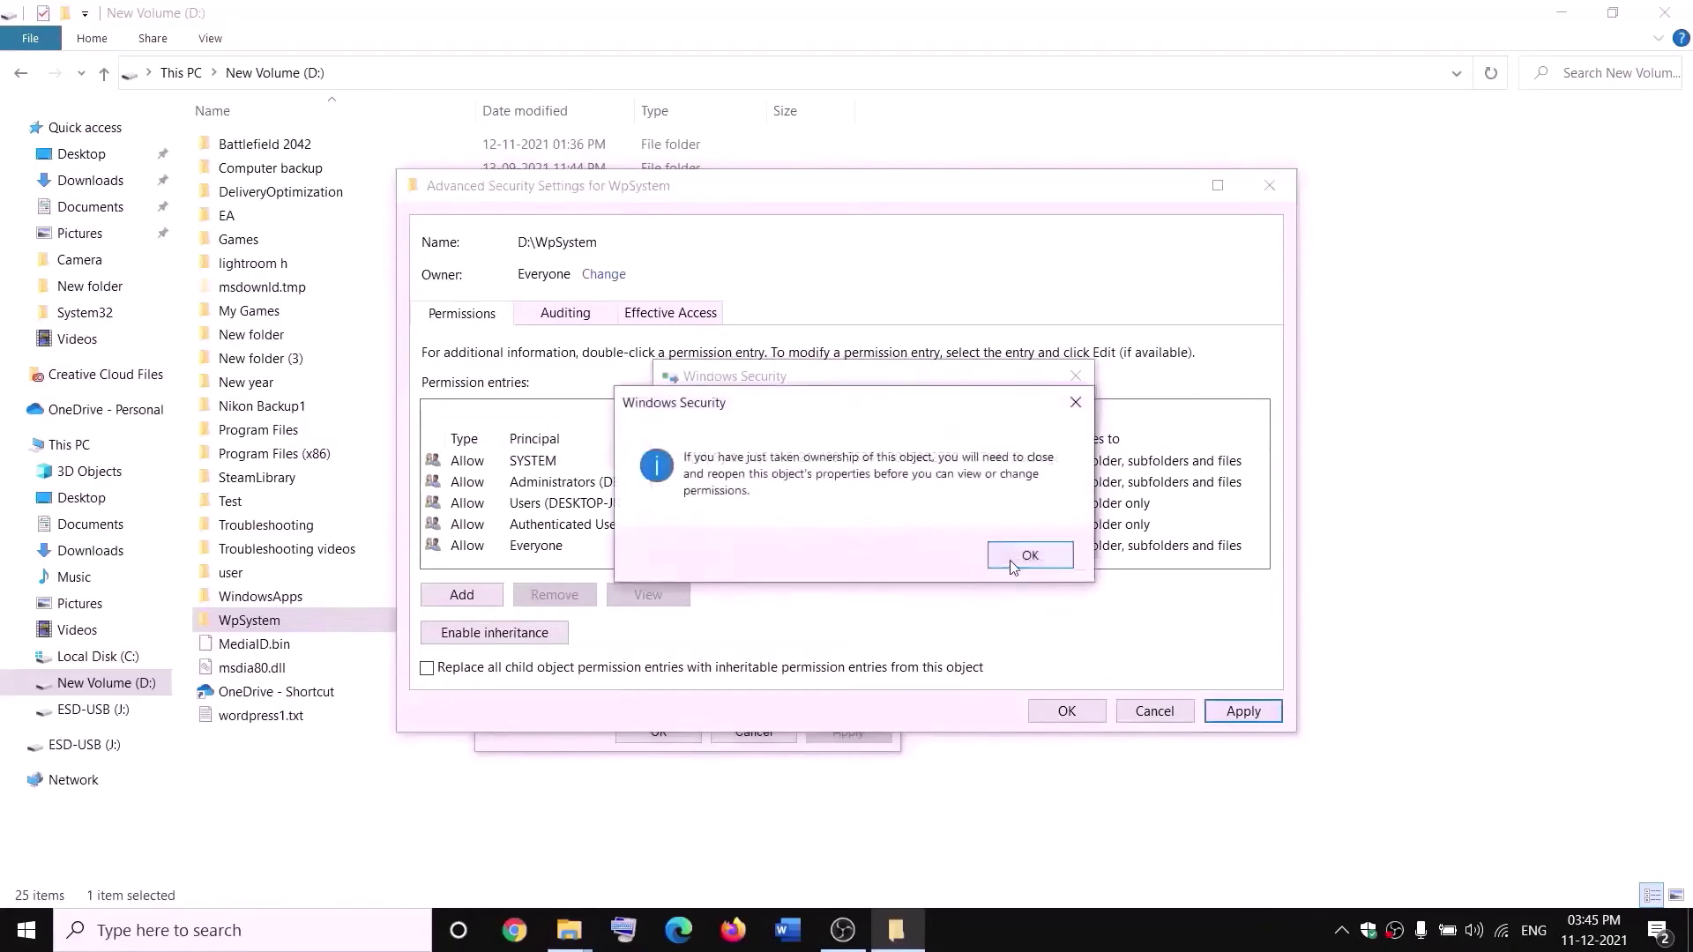
{"action": "left_click", "coordinate": [1029, 554]}
{"action": "left_click", "coordinate": [660, 732]}
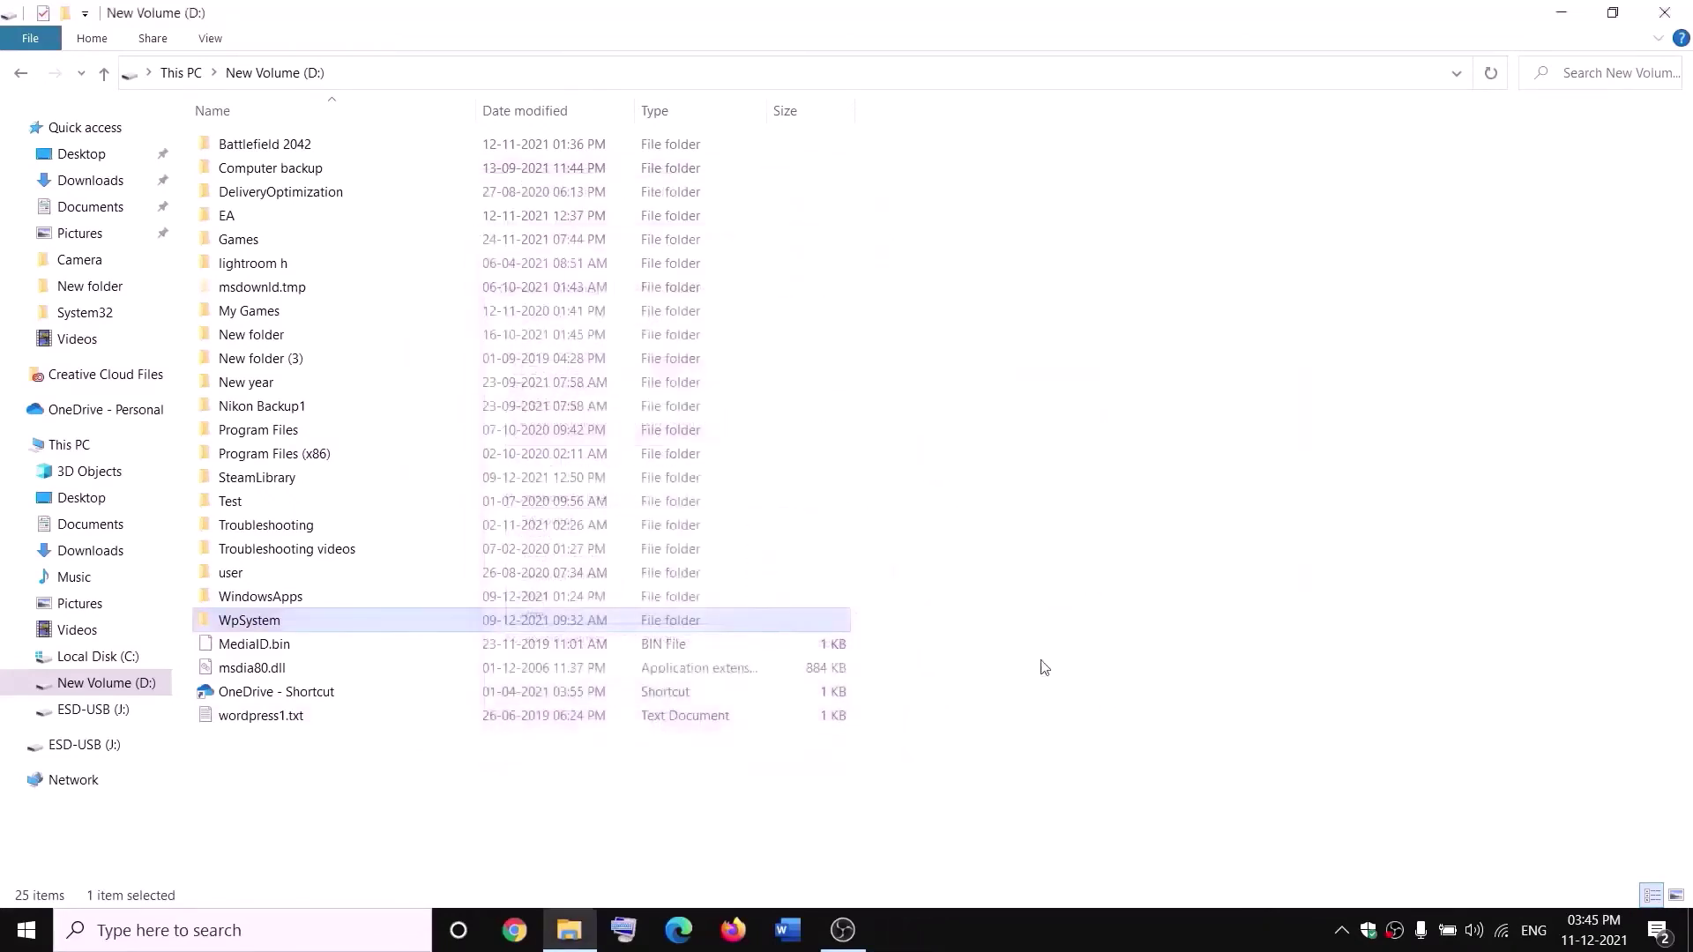
- Reopen WpSystem's Advanced Security Settings and add a new permission entry
{"action": "right_click", "coordinate": [256, 622]}
{"action": "left_click", "coordinate": [104, 885]}
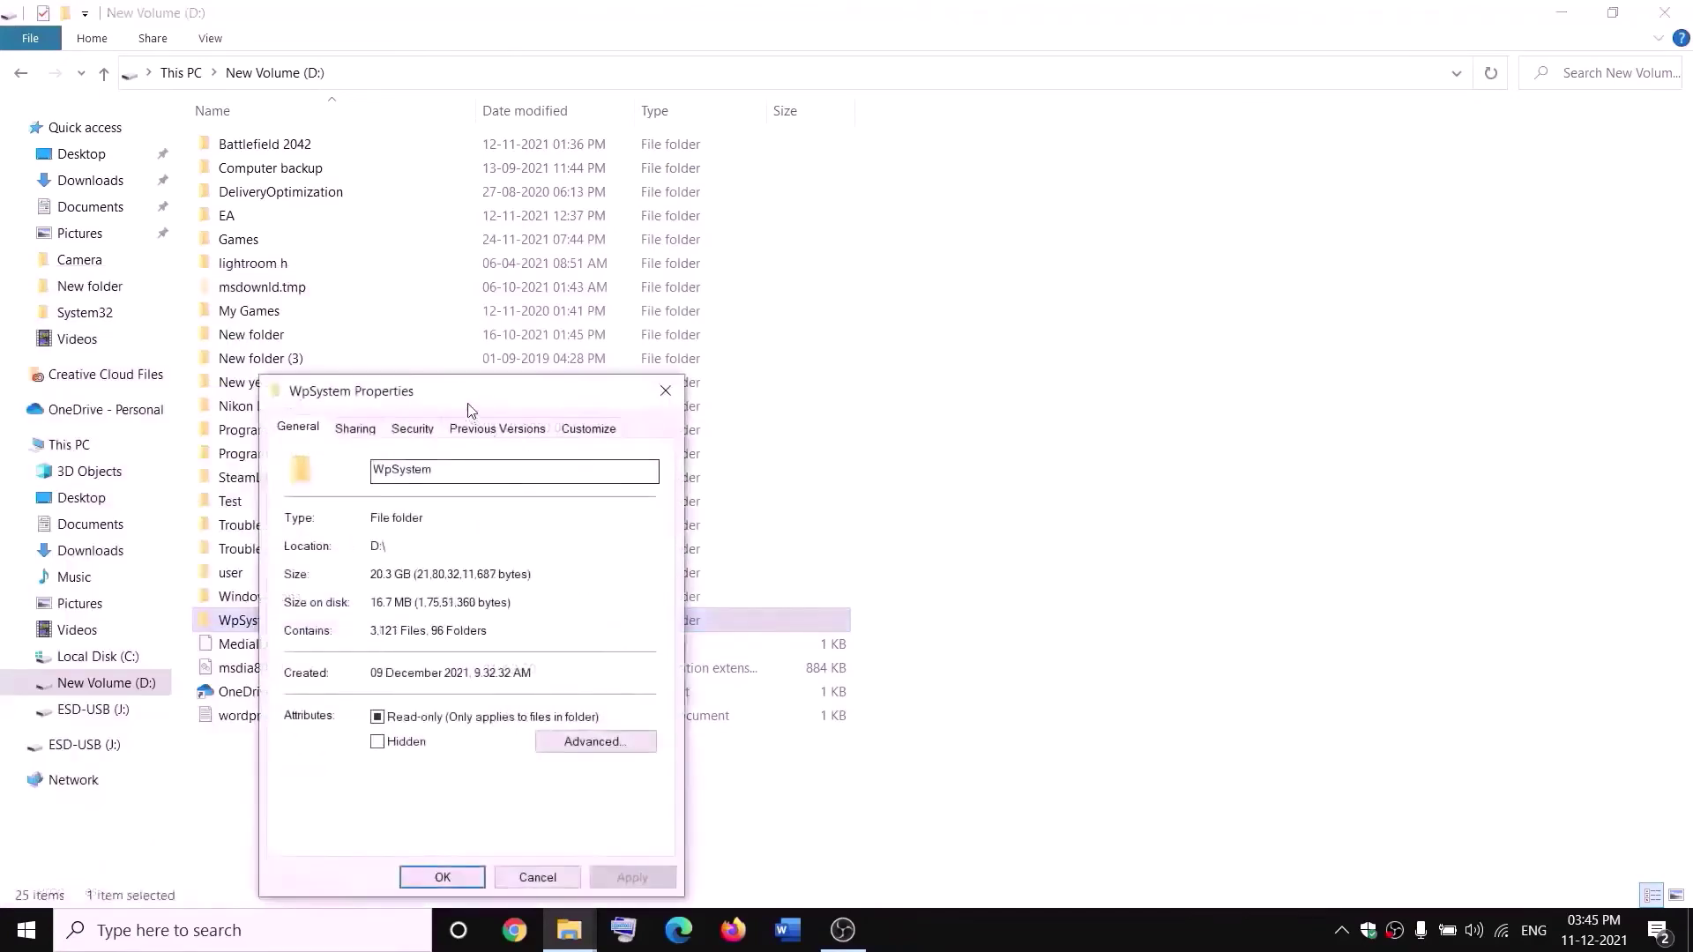
{"action": "left_click_drag", "start_coordinate": [473, 402], "coordinate": [763, 306]}
{"action": "left_click", "coordinate": [623, 320]}
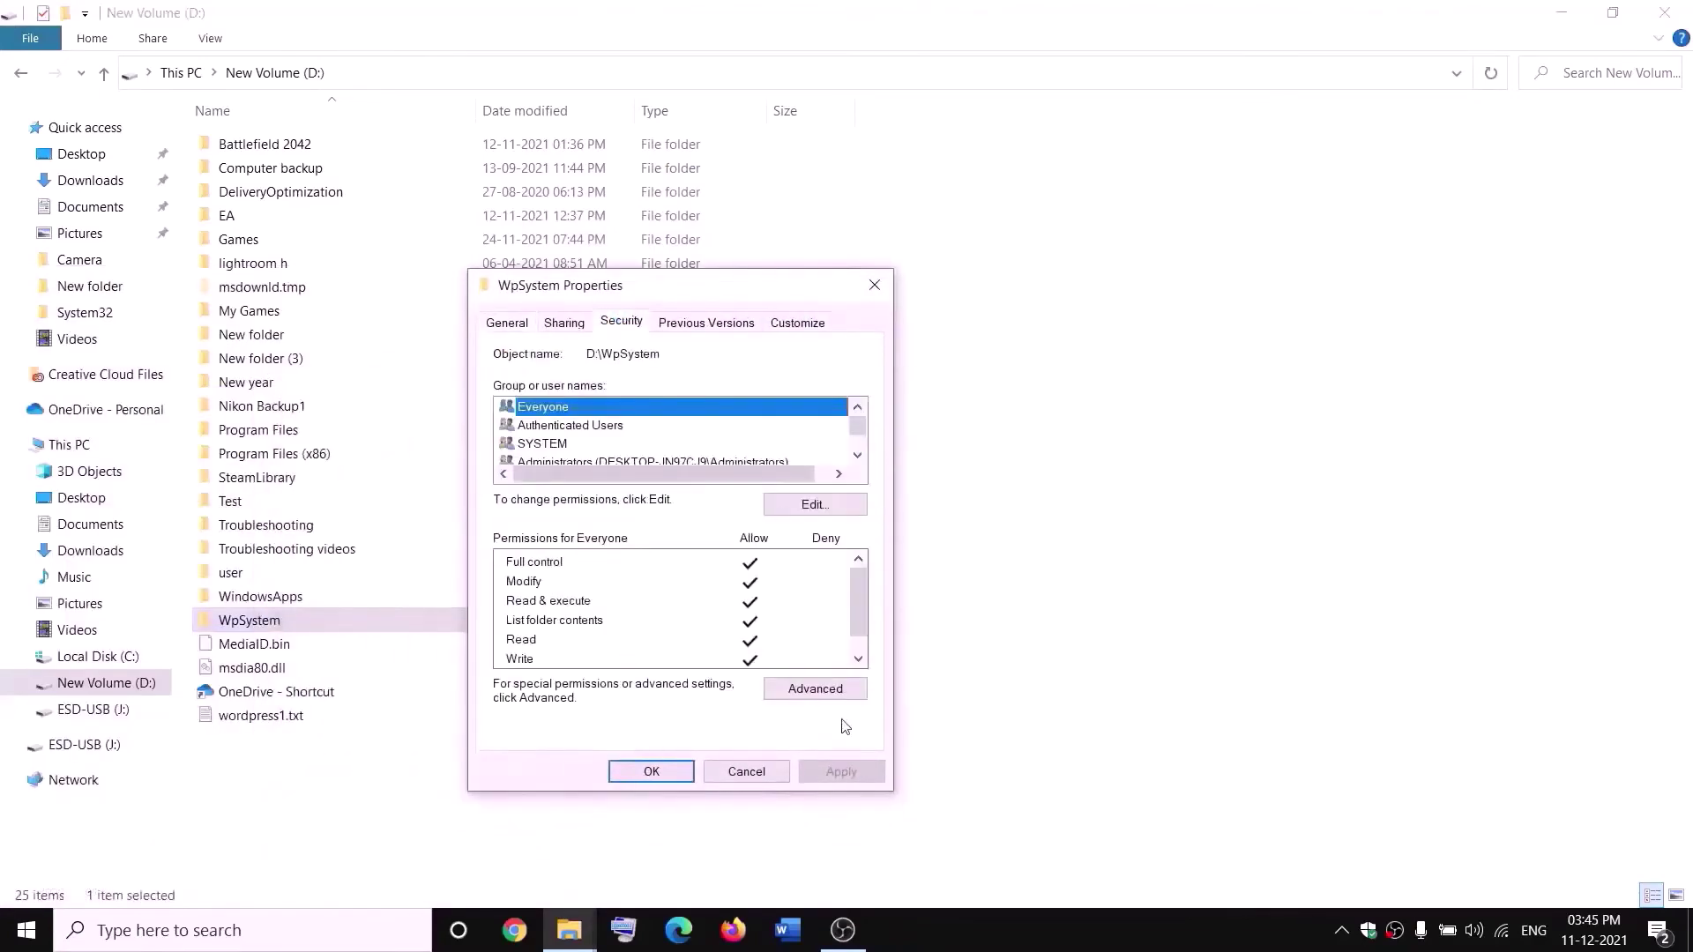
{"action": "left_click", "coordinate": [822, 697]}
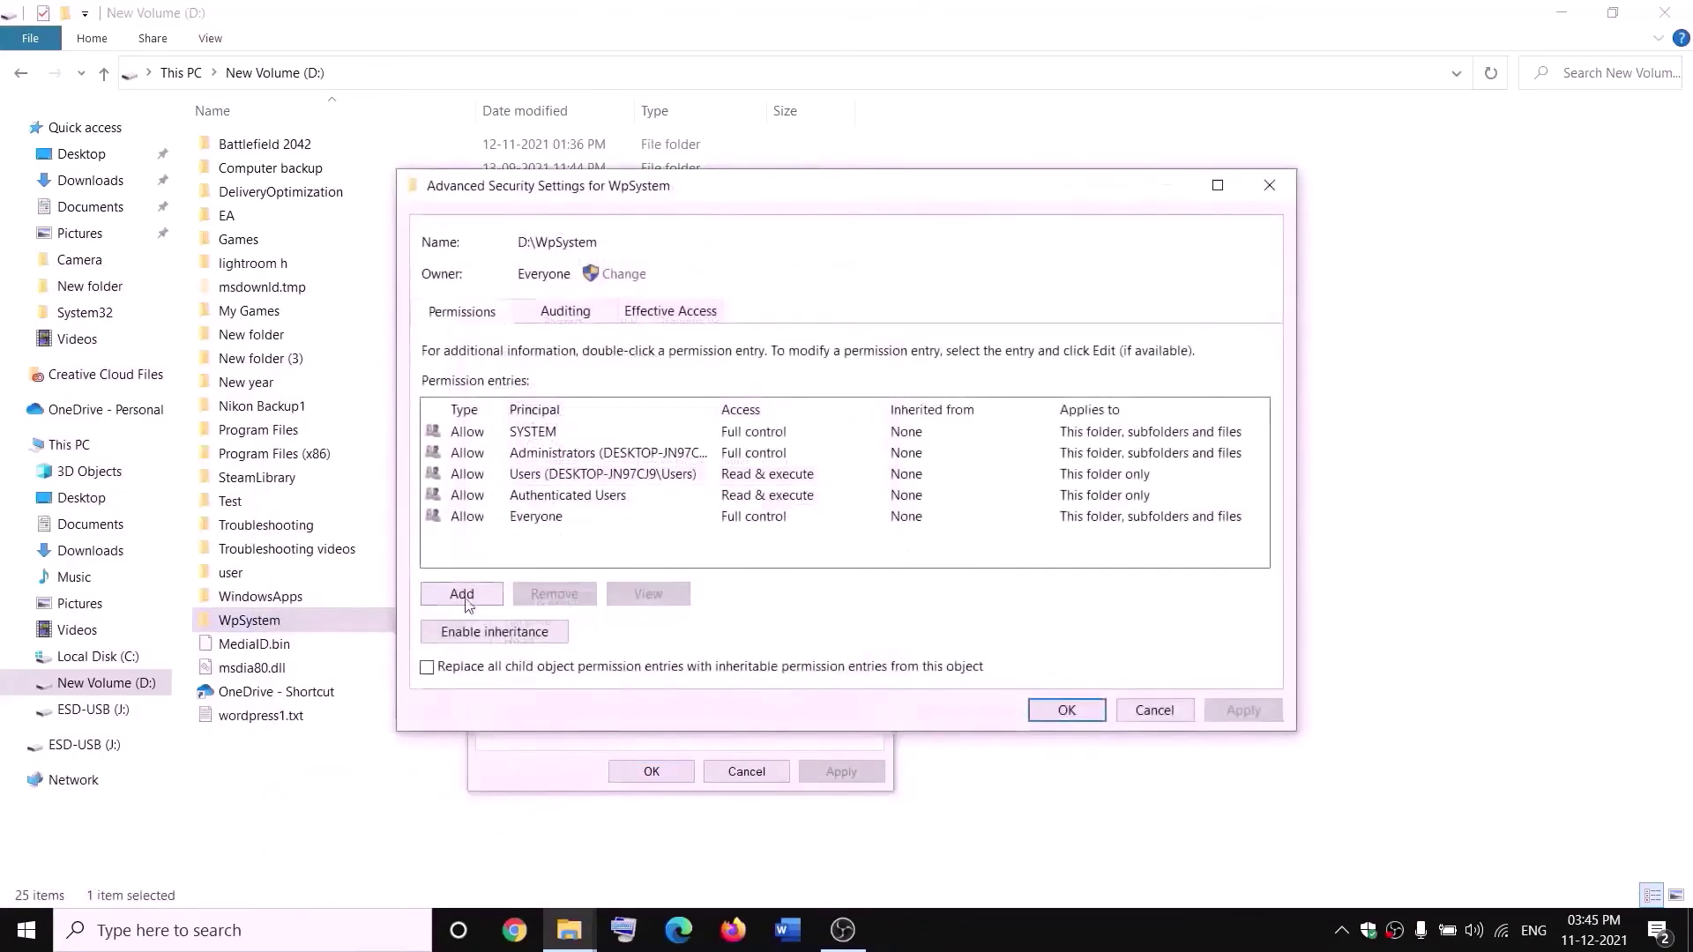
{"action": "left_click", "coordinate": [462, 596]}
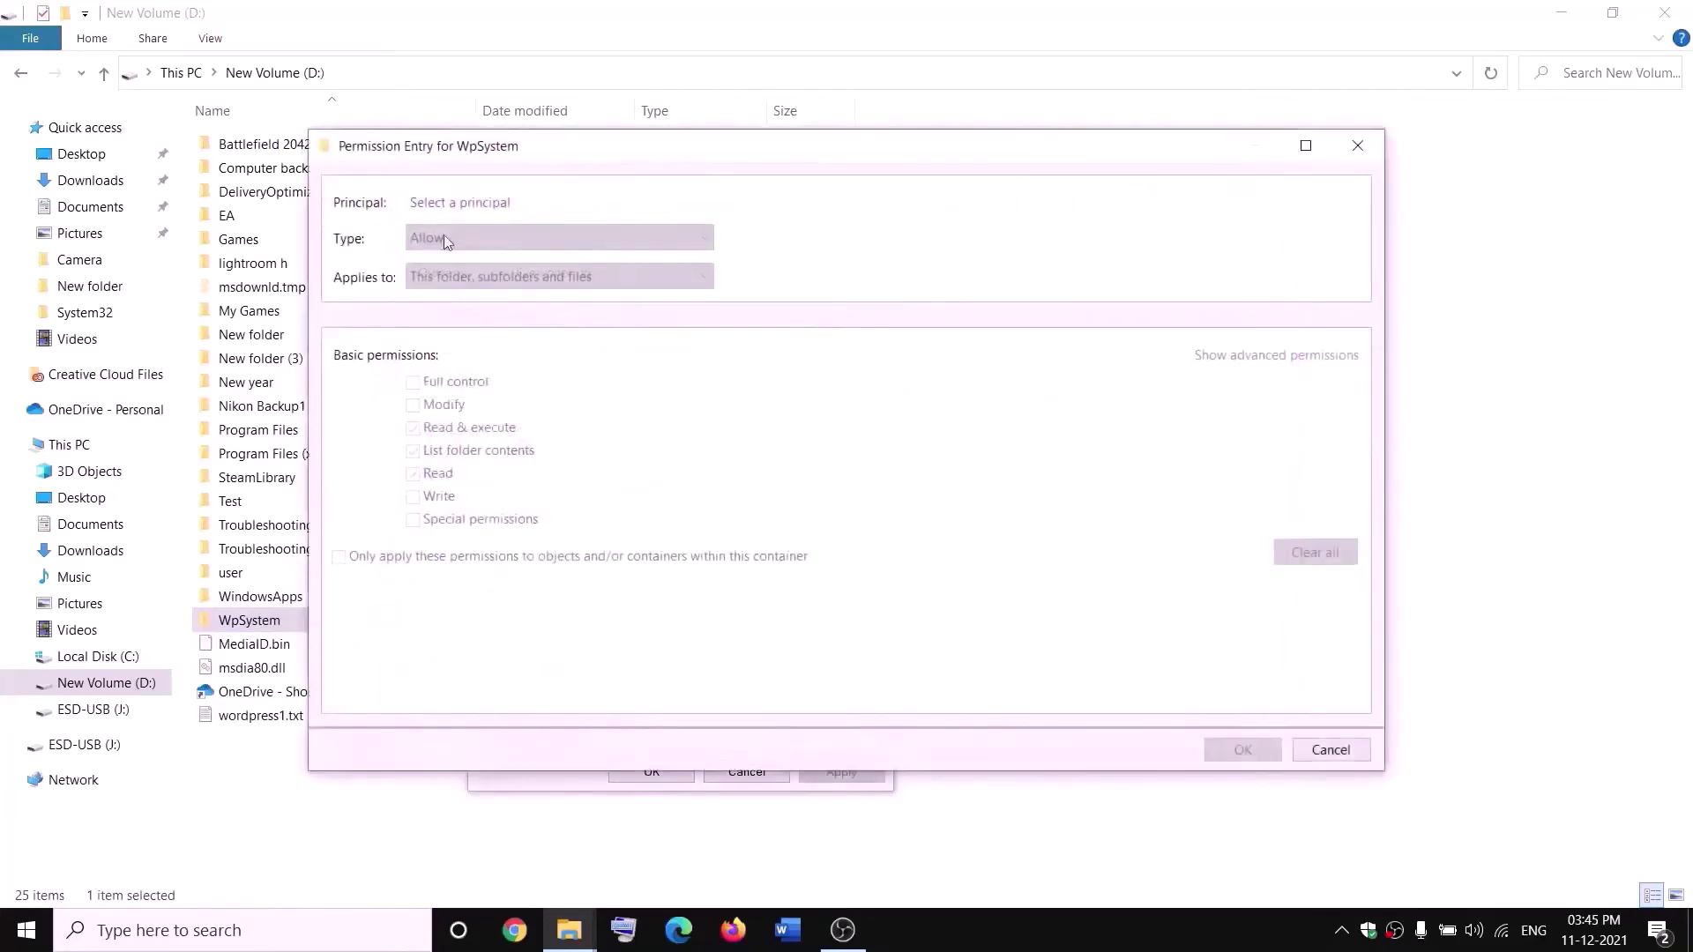
- Grant Everyone Full control on WpSystem, apply, and close the dialogs
{"action": "left_click", "coordinate": [462, 206]}
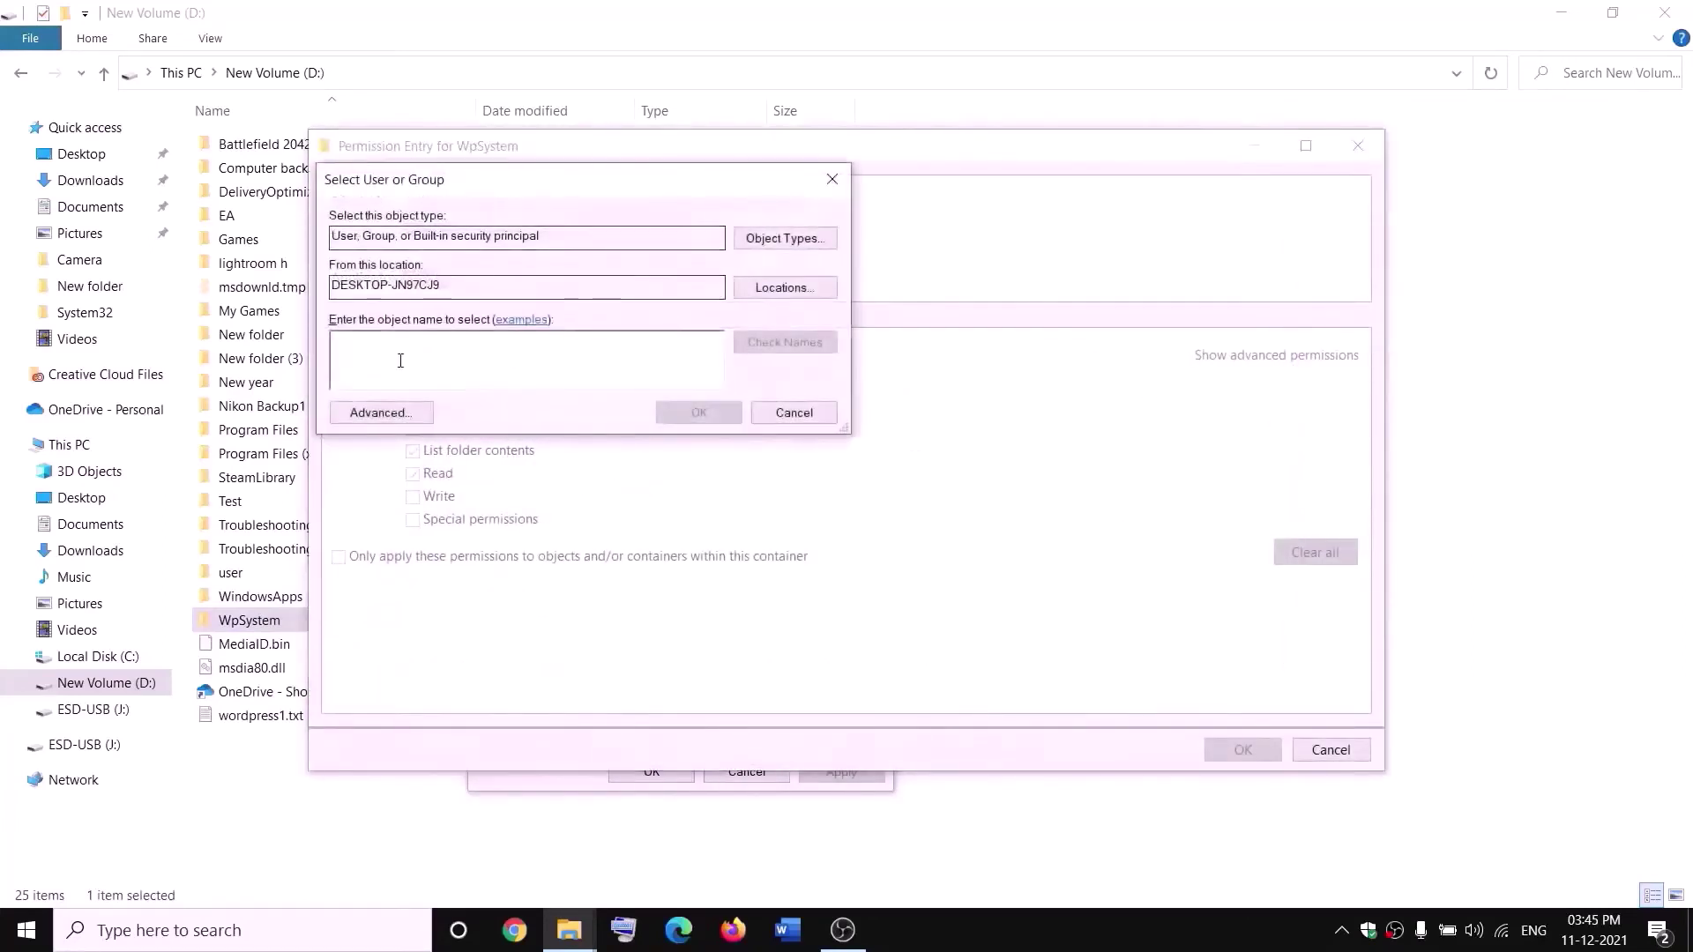
{"action": "type", "text": "everyone"}
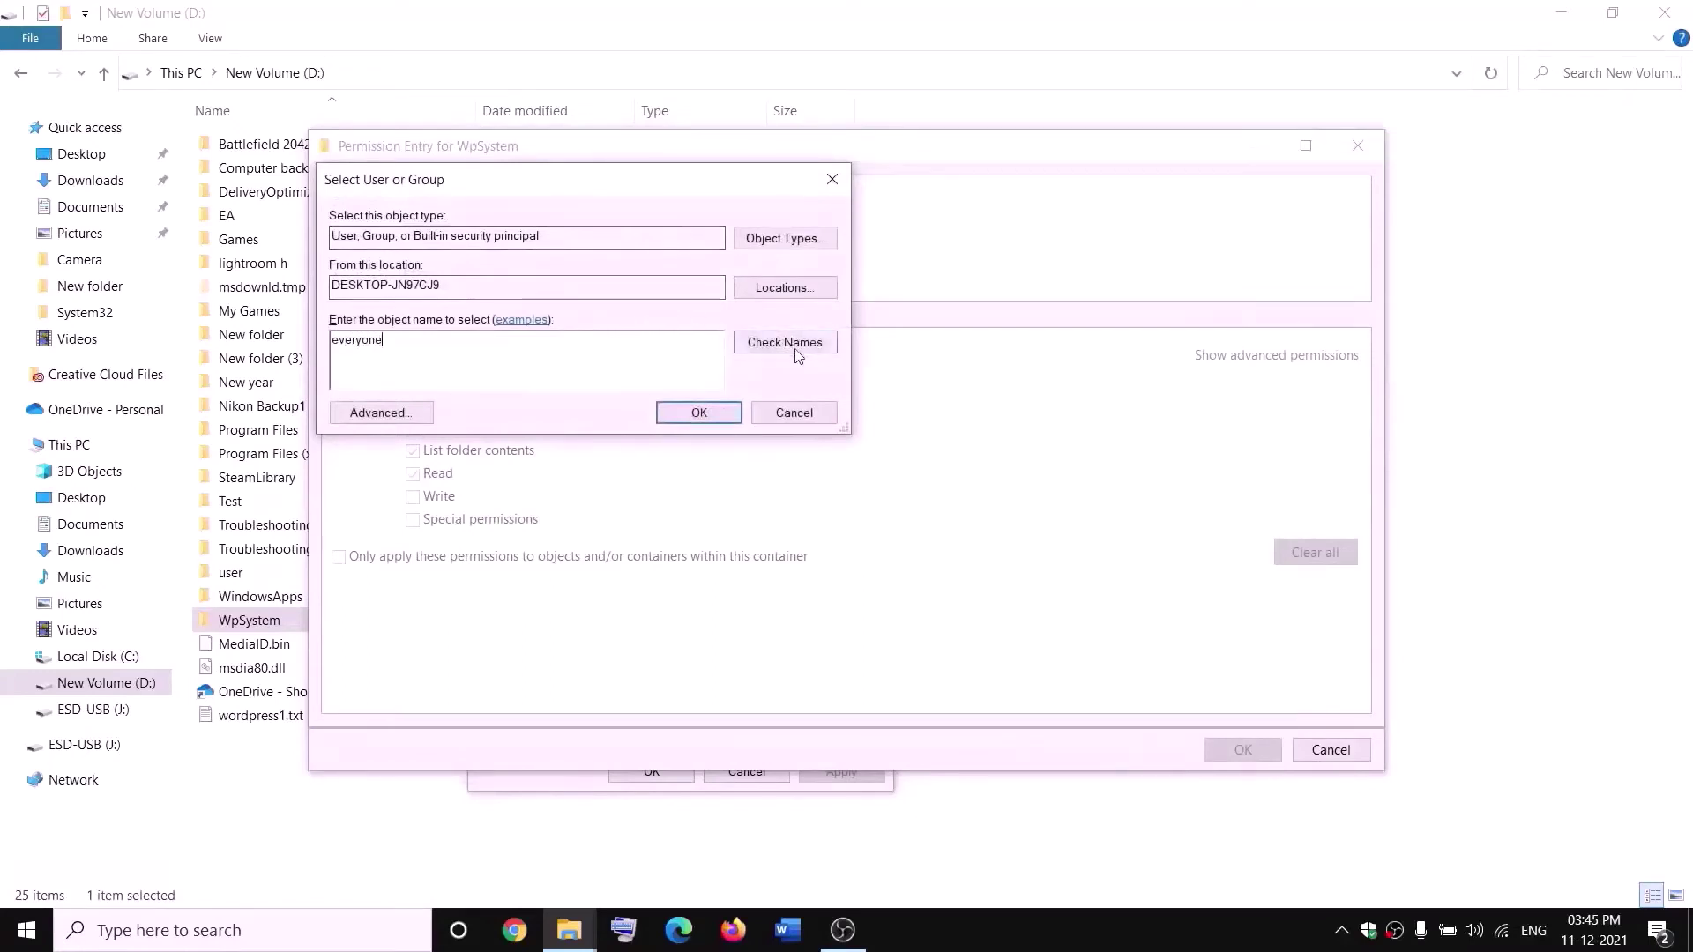
{"action": "left_click", "coordinate": [793, 349]}
{"action": "left_click", "coordinate": [699, 413]}
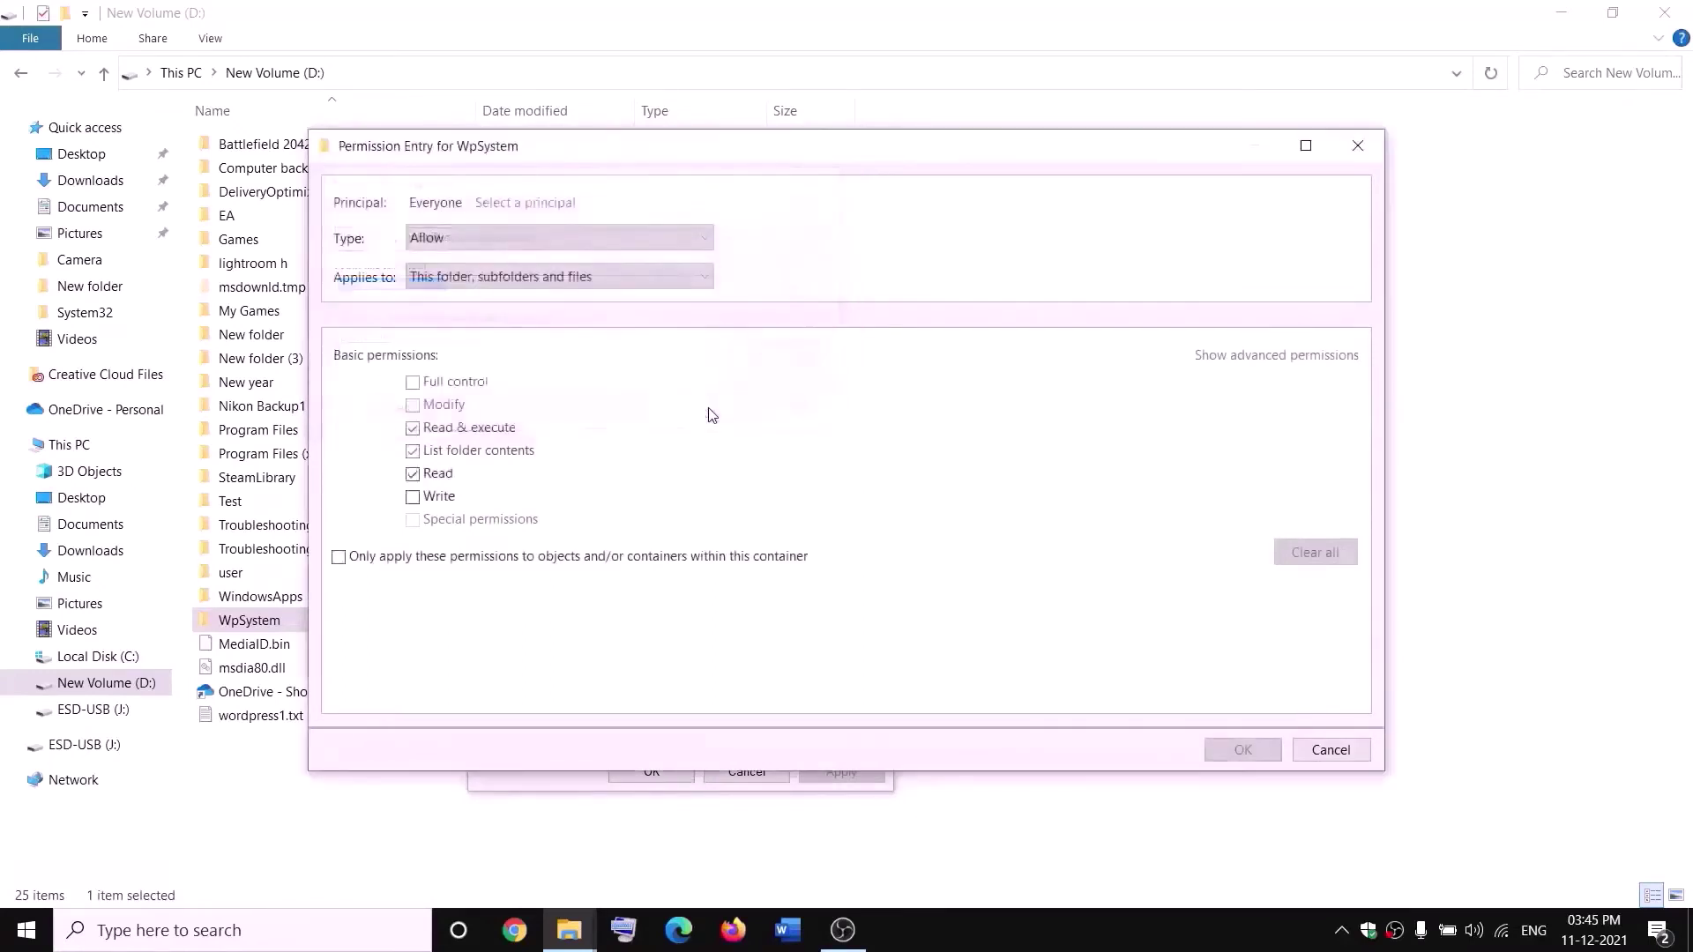
{"action": "left_click", "coordinate": [413, 385]}
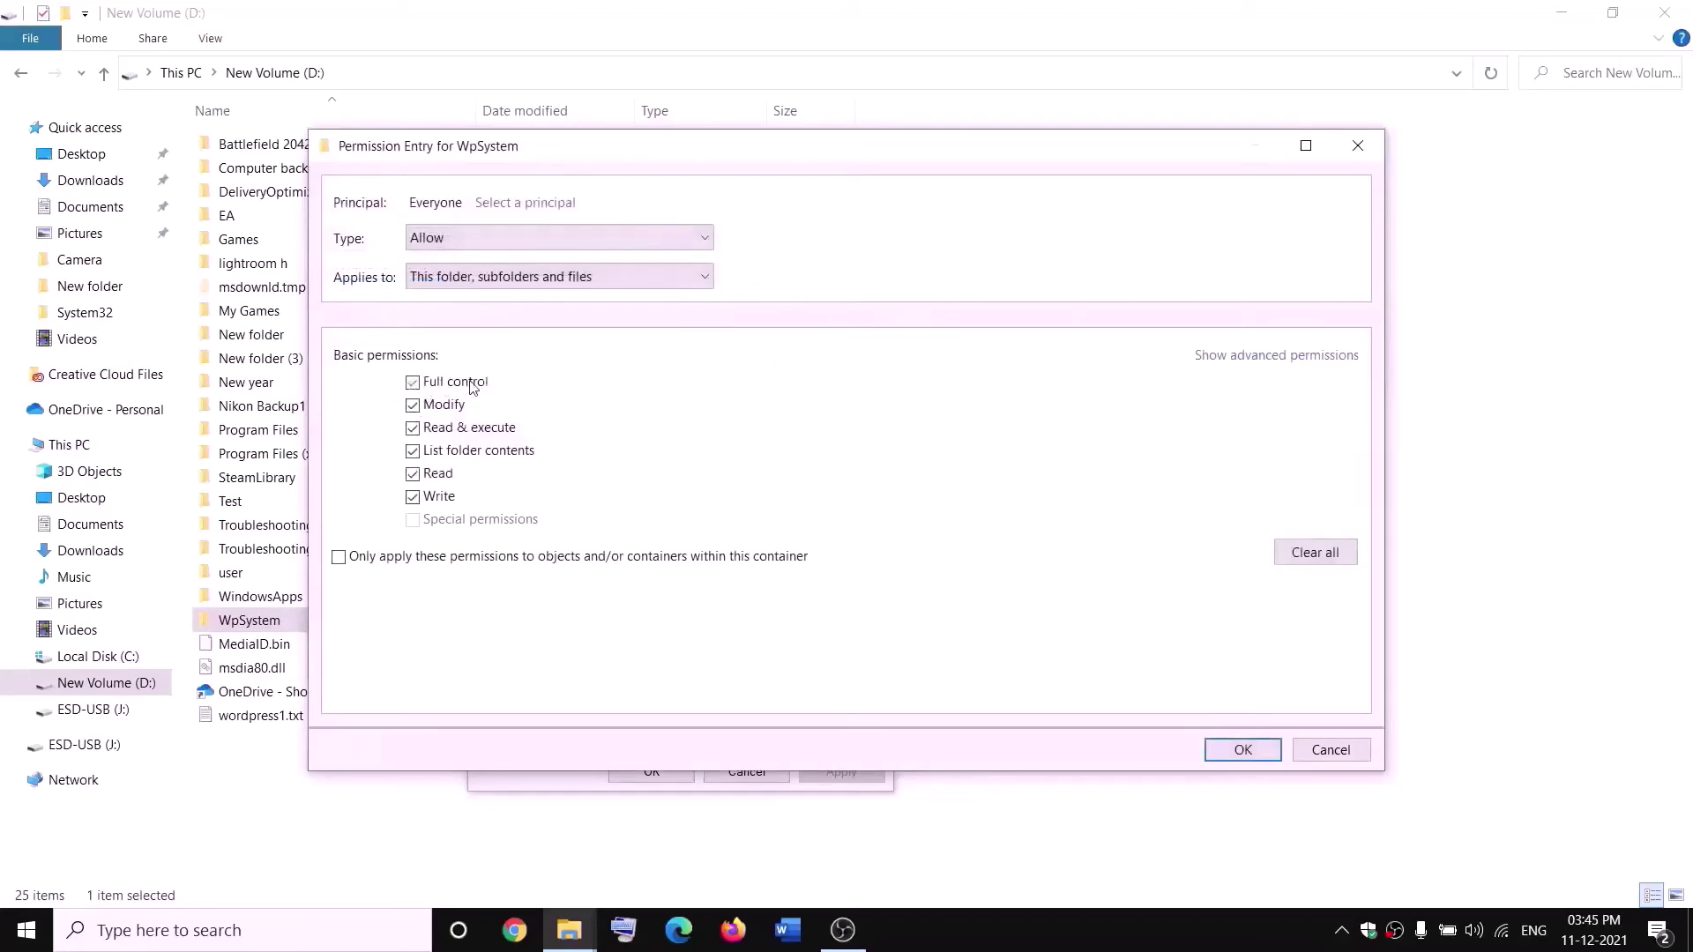
{"action": "left_click", "coordinate": [1257, 750]}
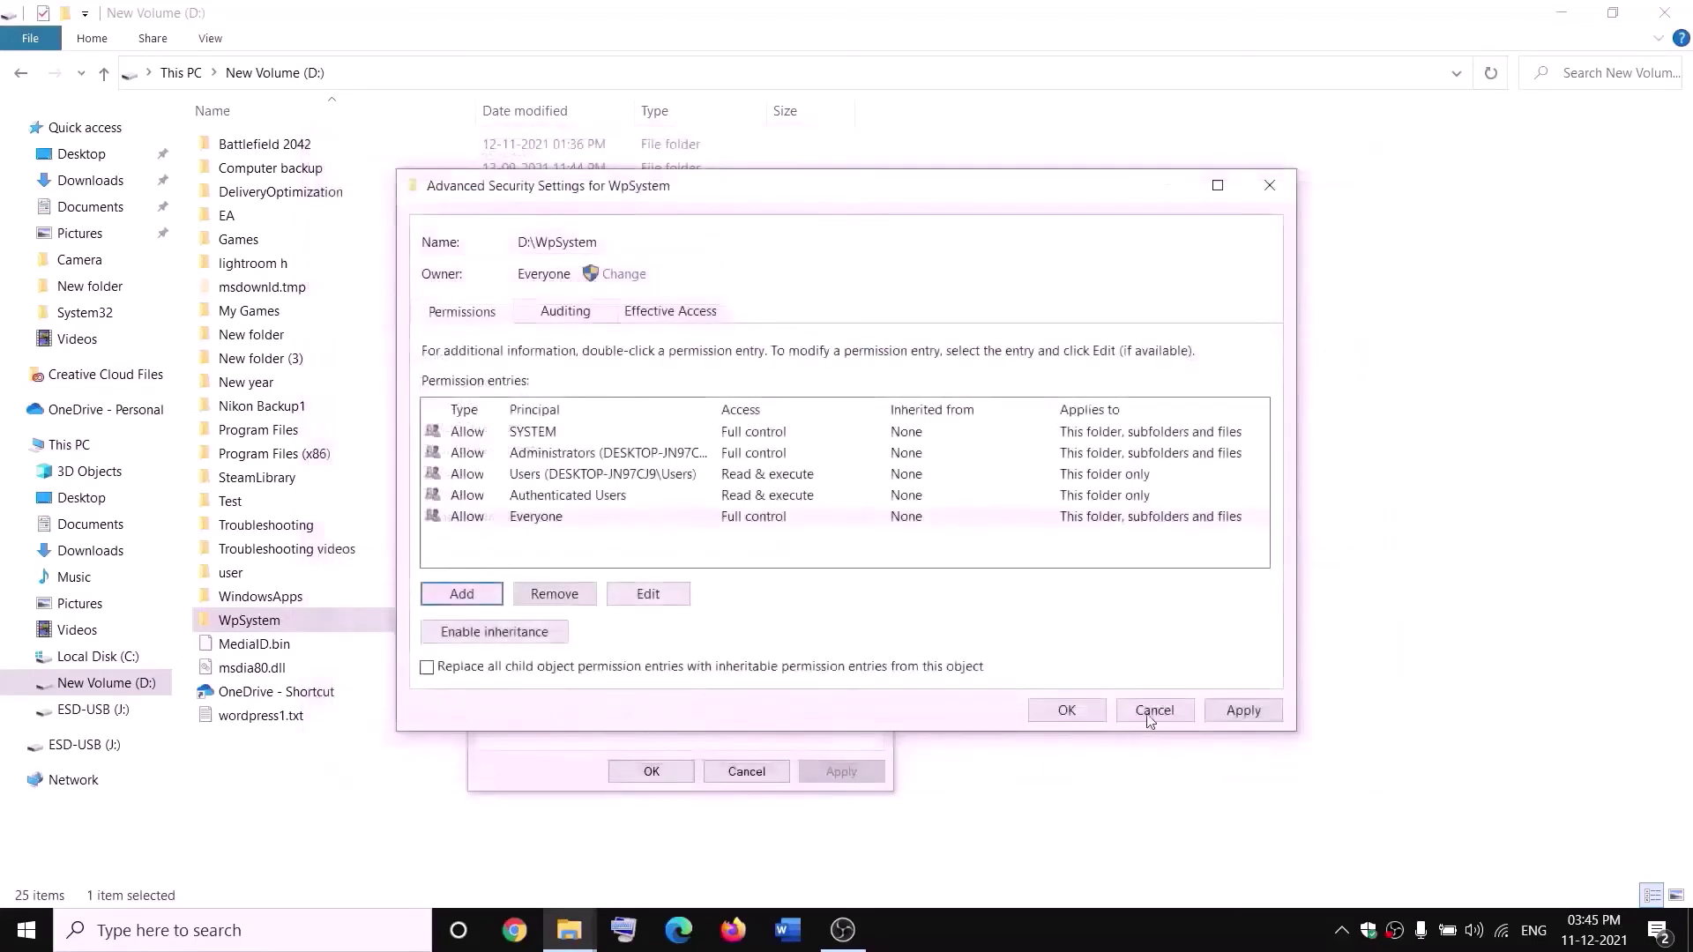
{"action": "left_click", "coordinate": [1242, 711]}
{"action": "left_click", "coordinate": [1065, 713]}
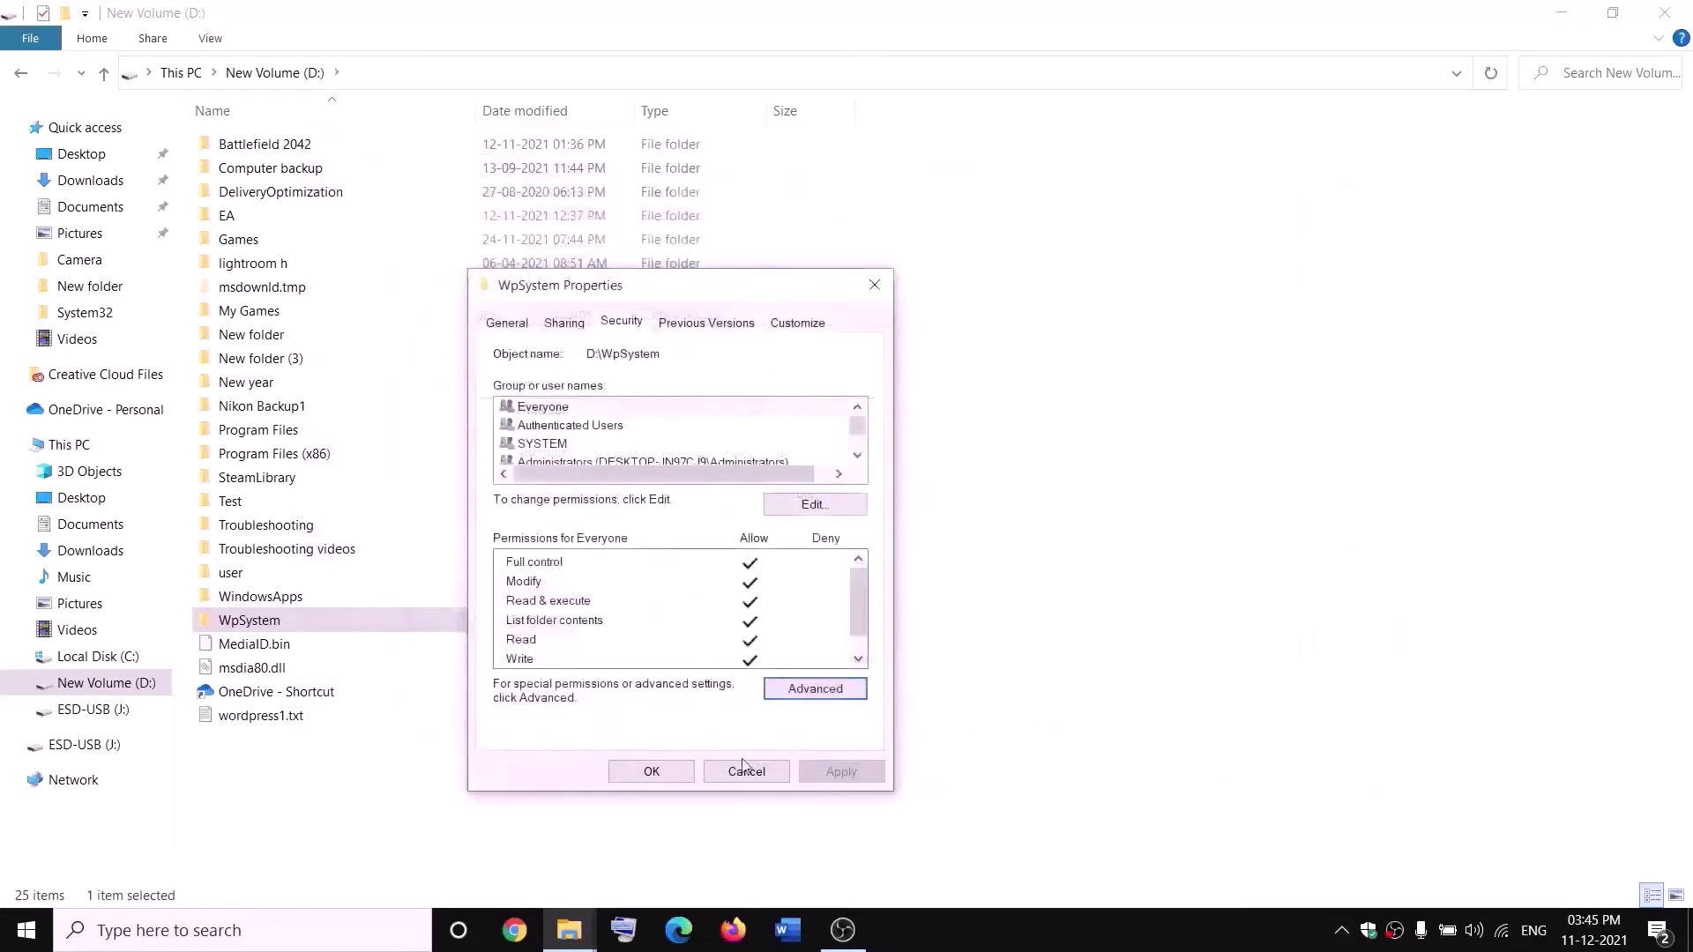
{"action": "left_click", "coordinate": [674, 775]}
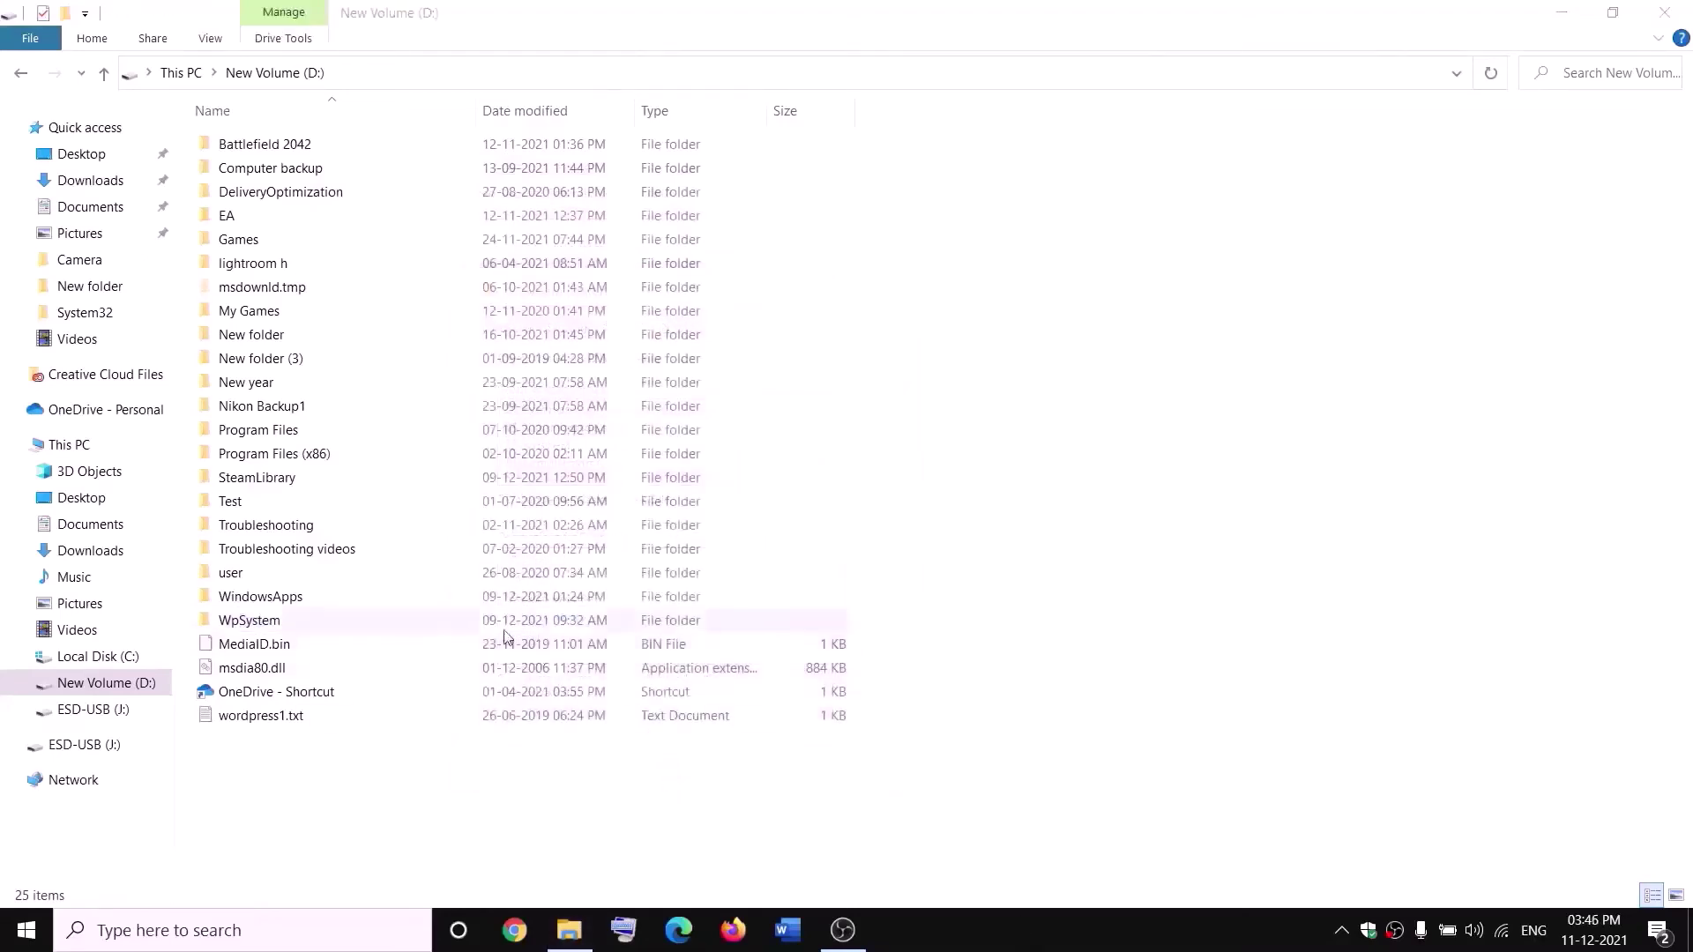
- Rename the WpSystem folder on D: to WpSystem.old
{"action": "right_click", "coordinate": [246, 628]}
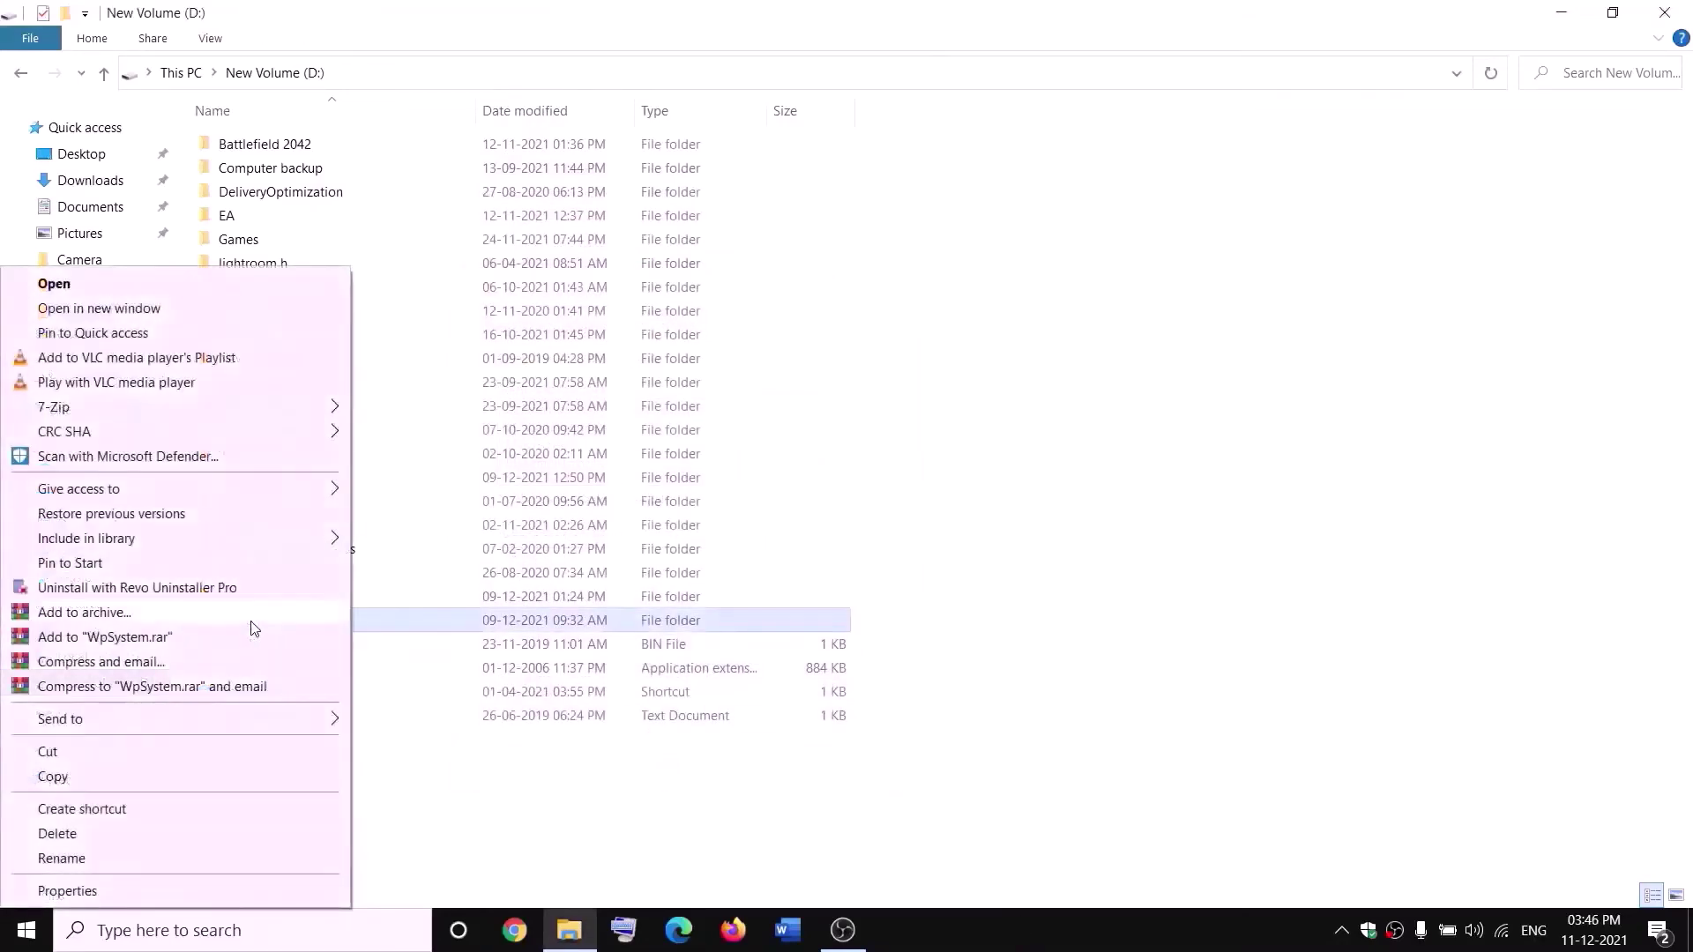
{"action": "left_click", "coordinate": [61, 860]}
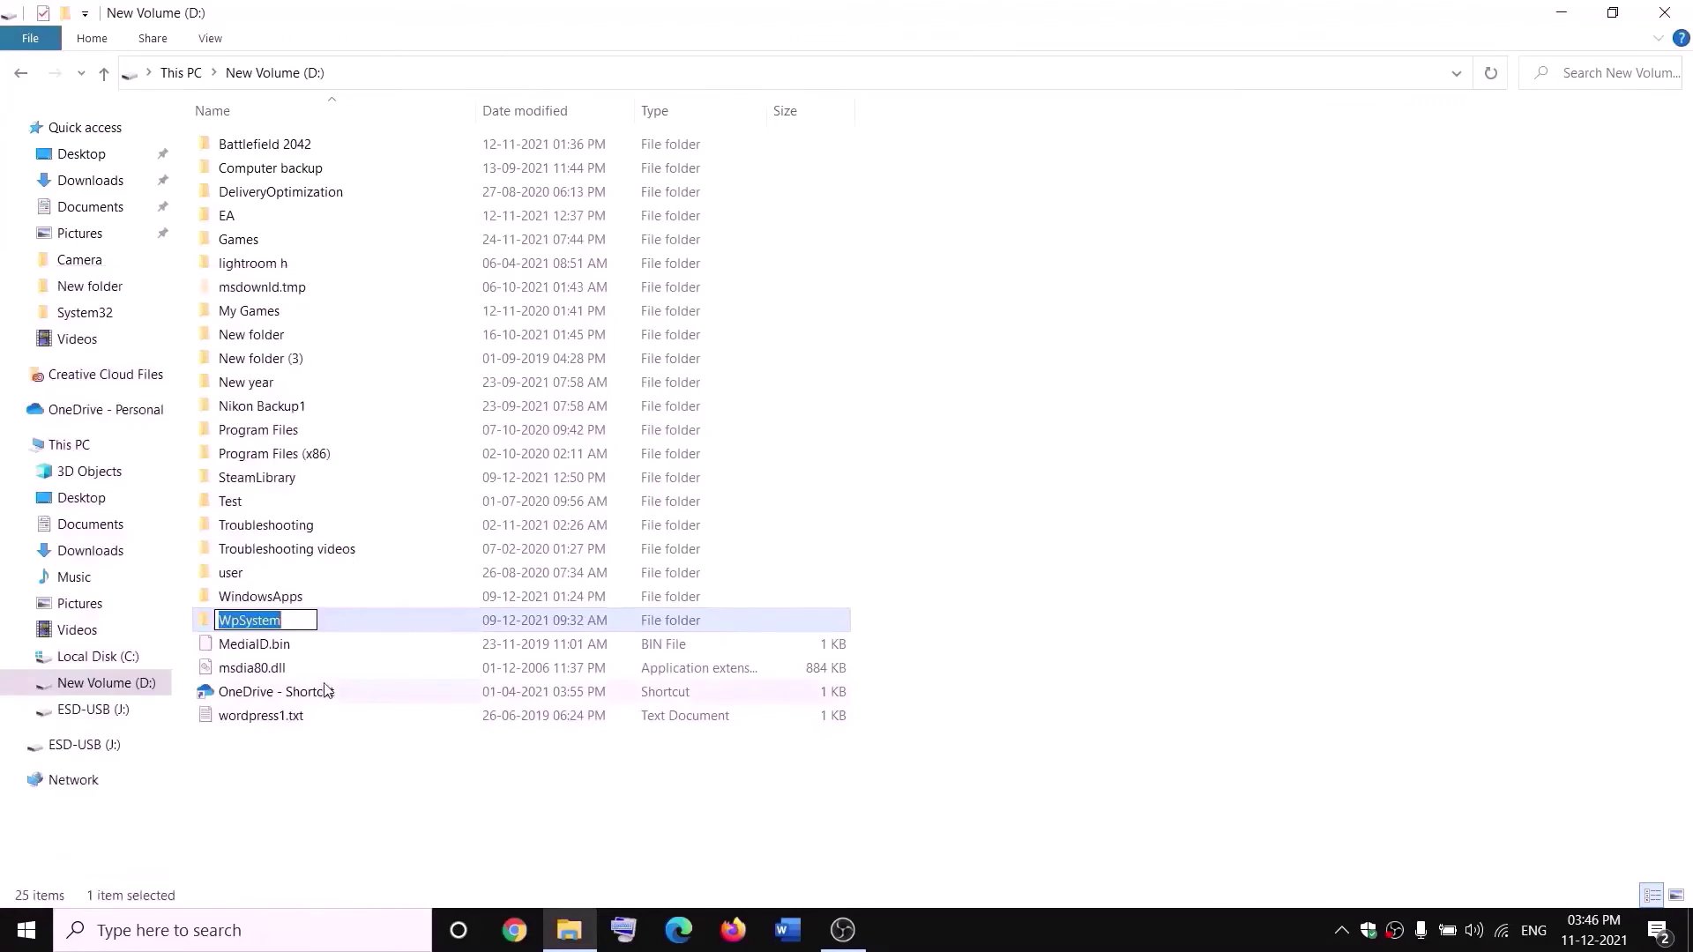
{"action": "key", "text": "End"}
{"action": "type", "text": ".old"}
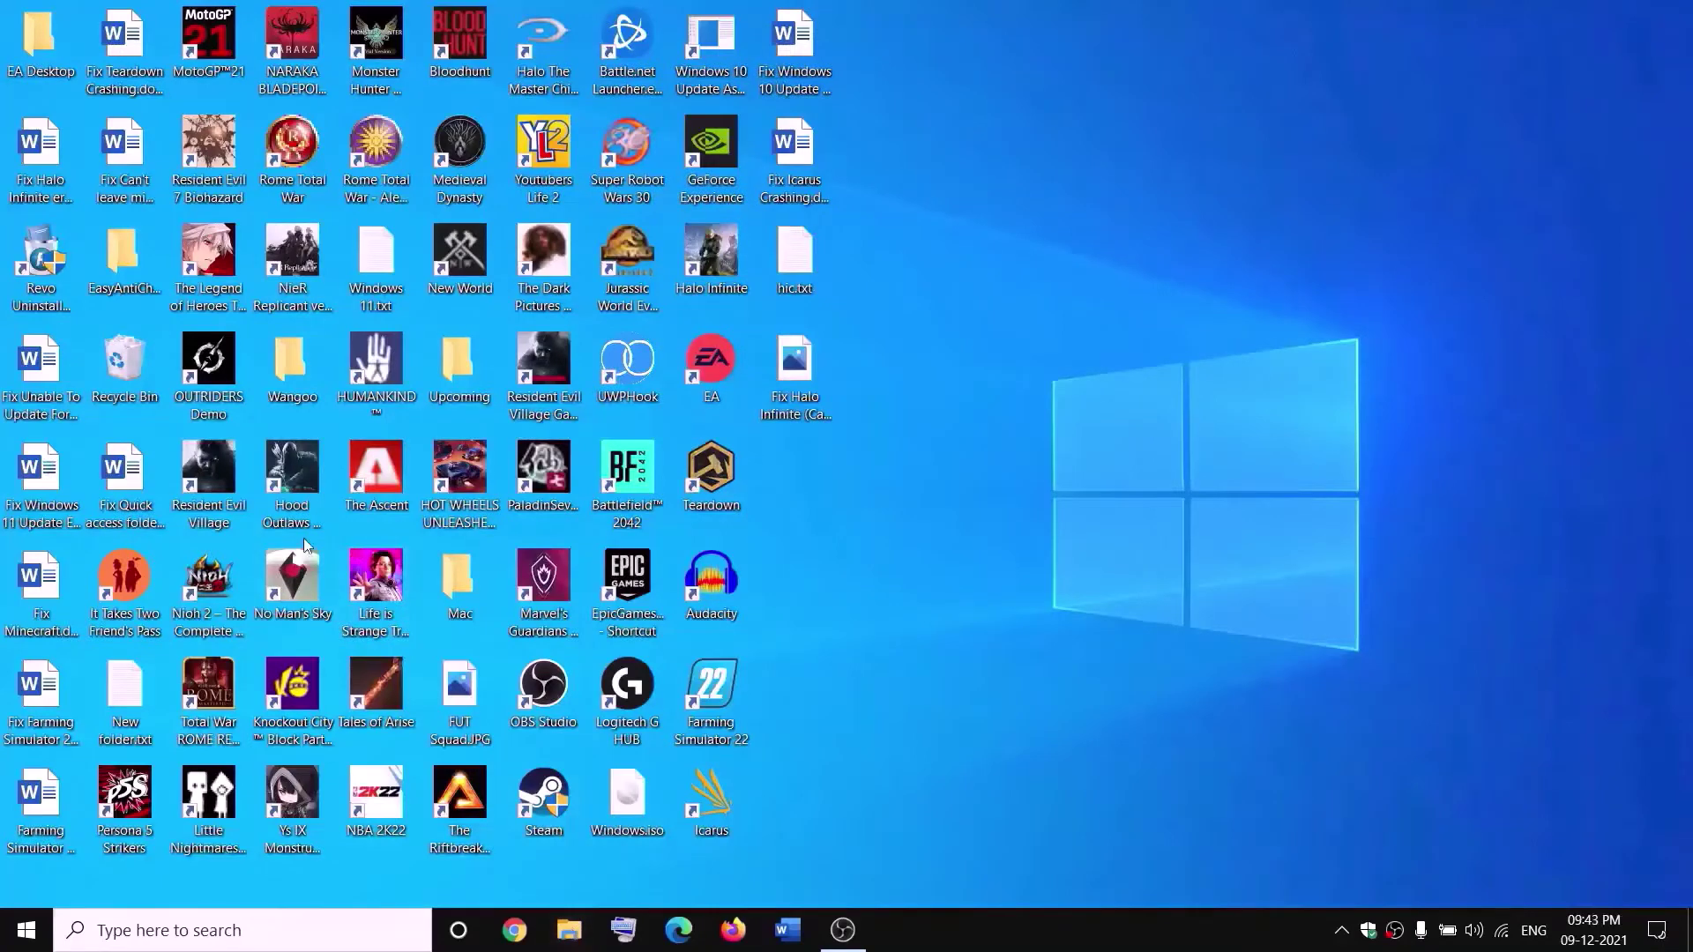
{"action": "key", "text": "super+e"}
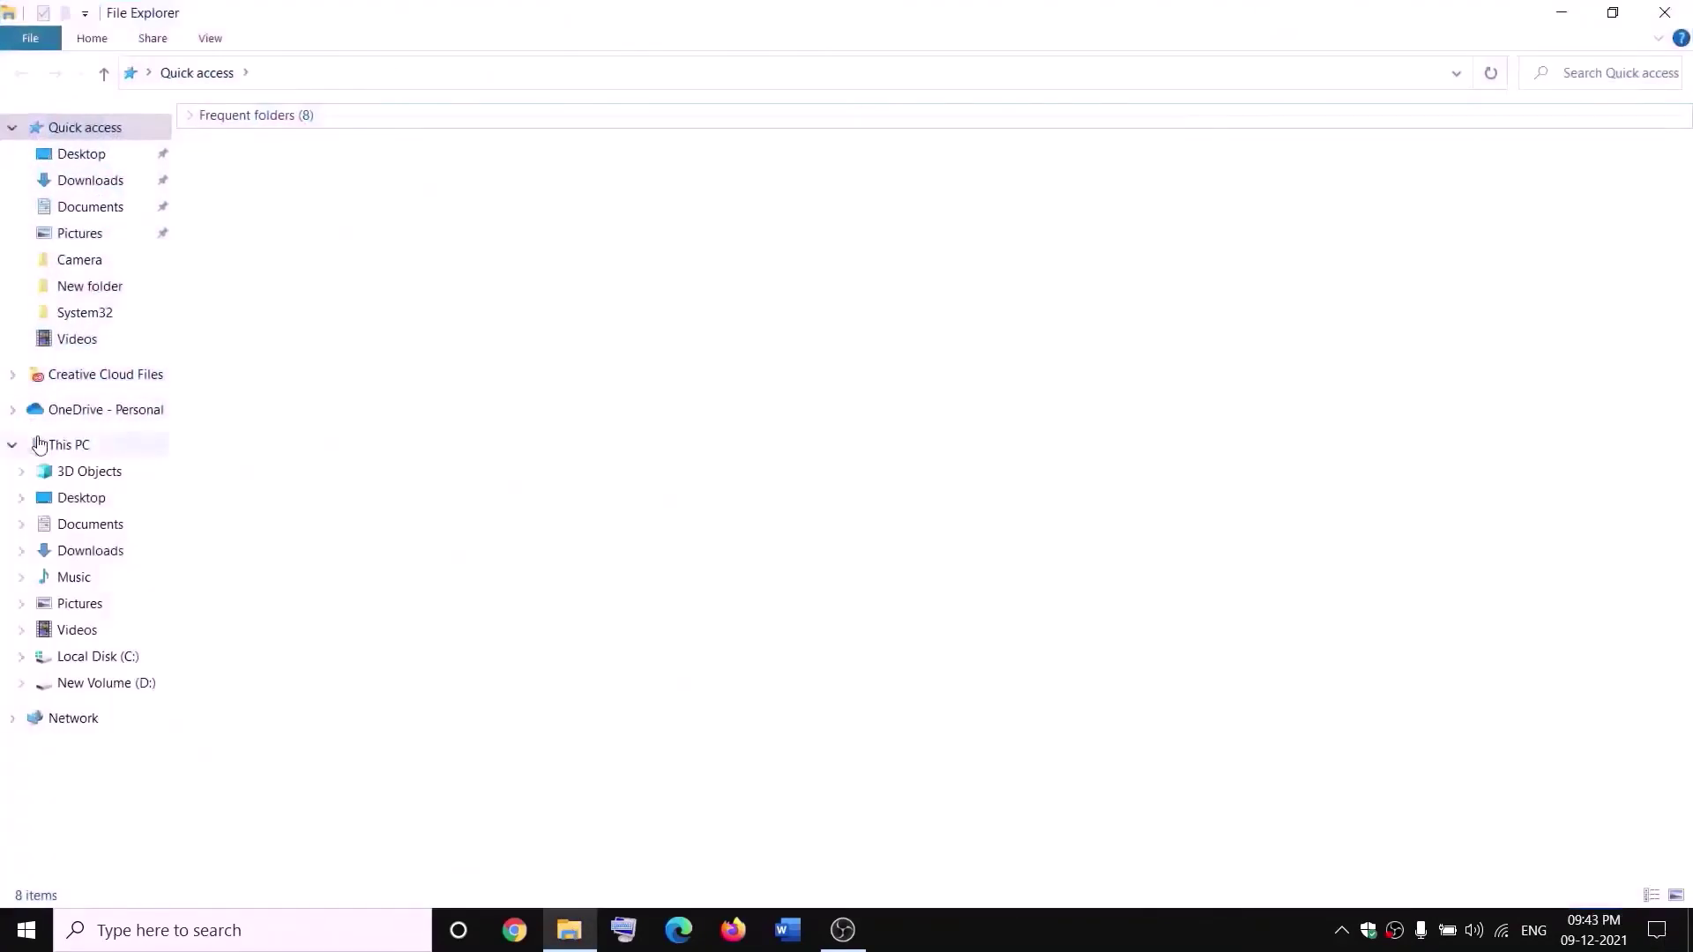
- On New Volume (D:), open the WindowsApps folder's advanced security settings
{"action": "left_click", "coordinate": [39, 447]}
{"action": "double_click", "coordinate": [607, 320]}
{"action": "left_click", "coordinate": [301, 597]}
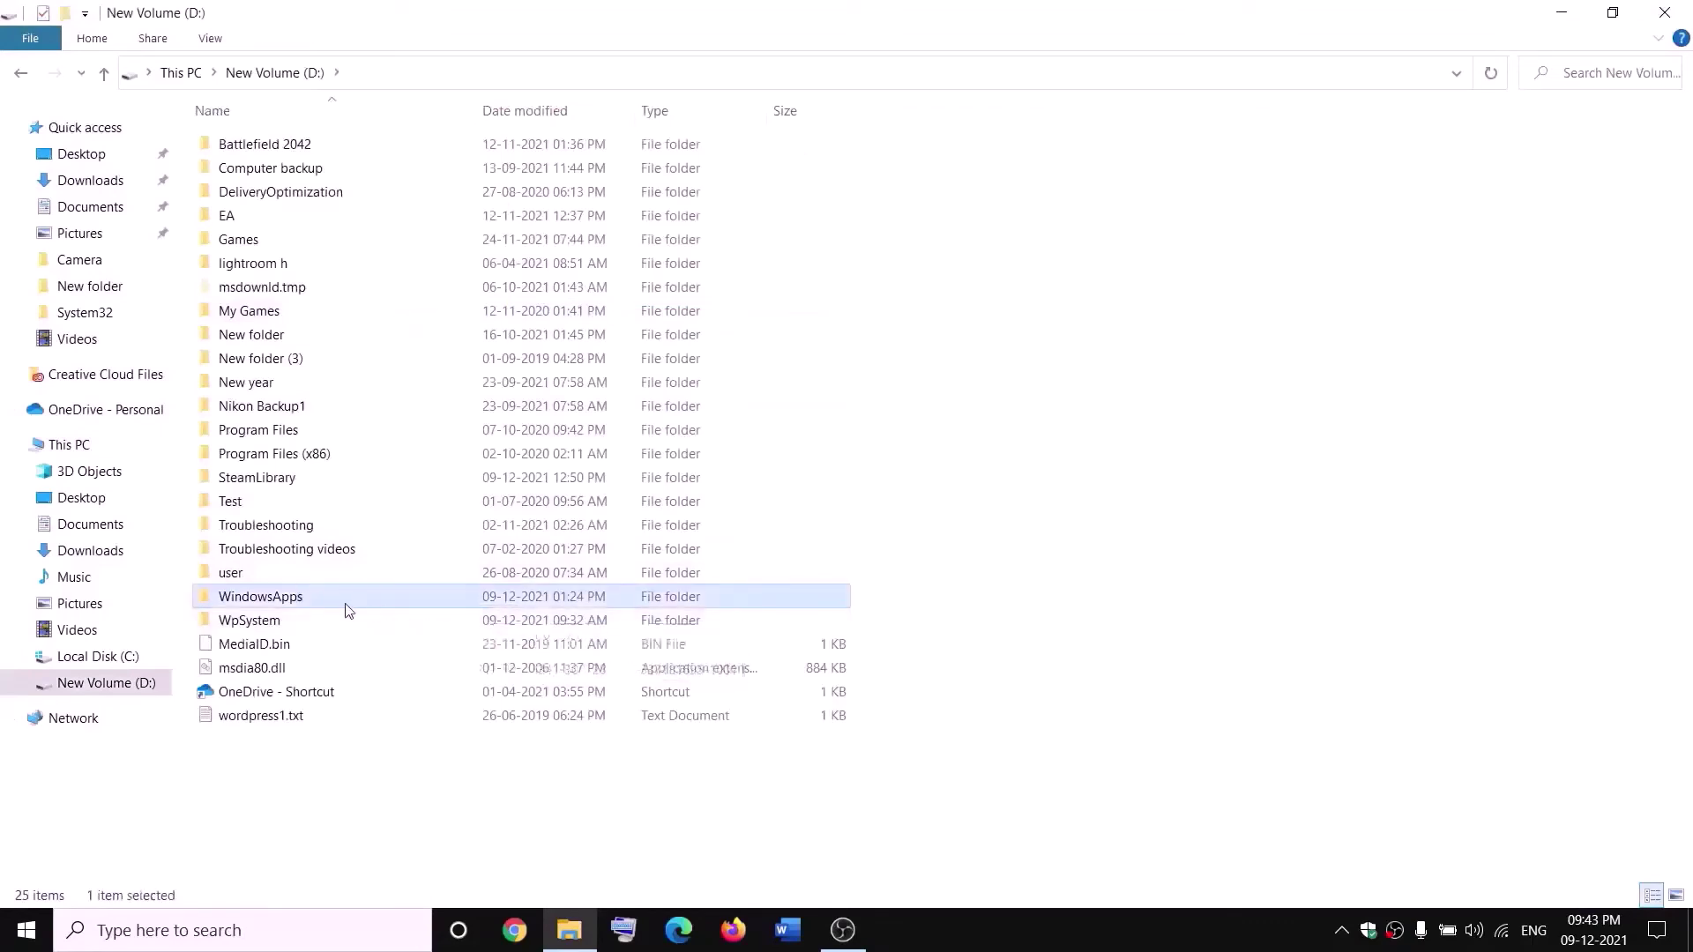
{"action": "right_click", "coordinate": [320, 602]}
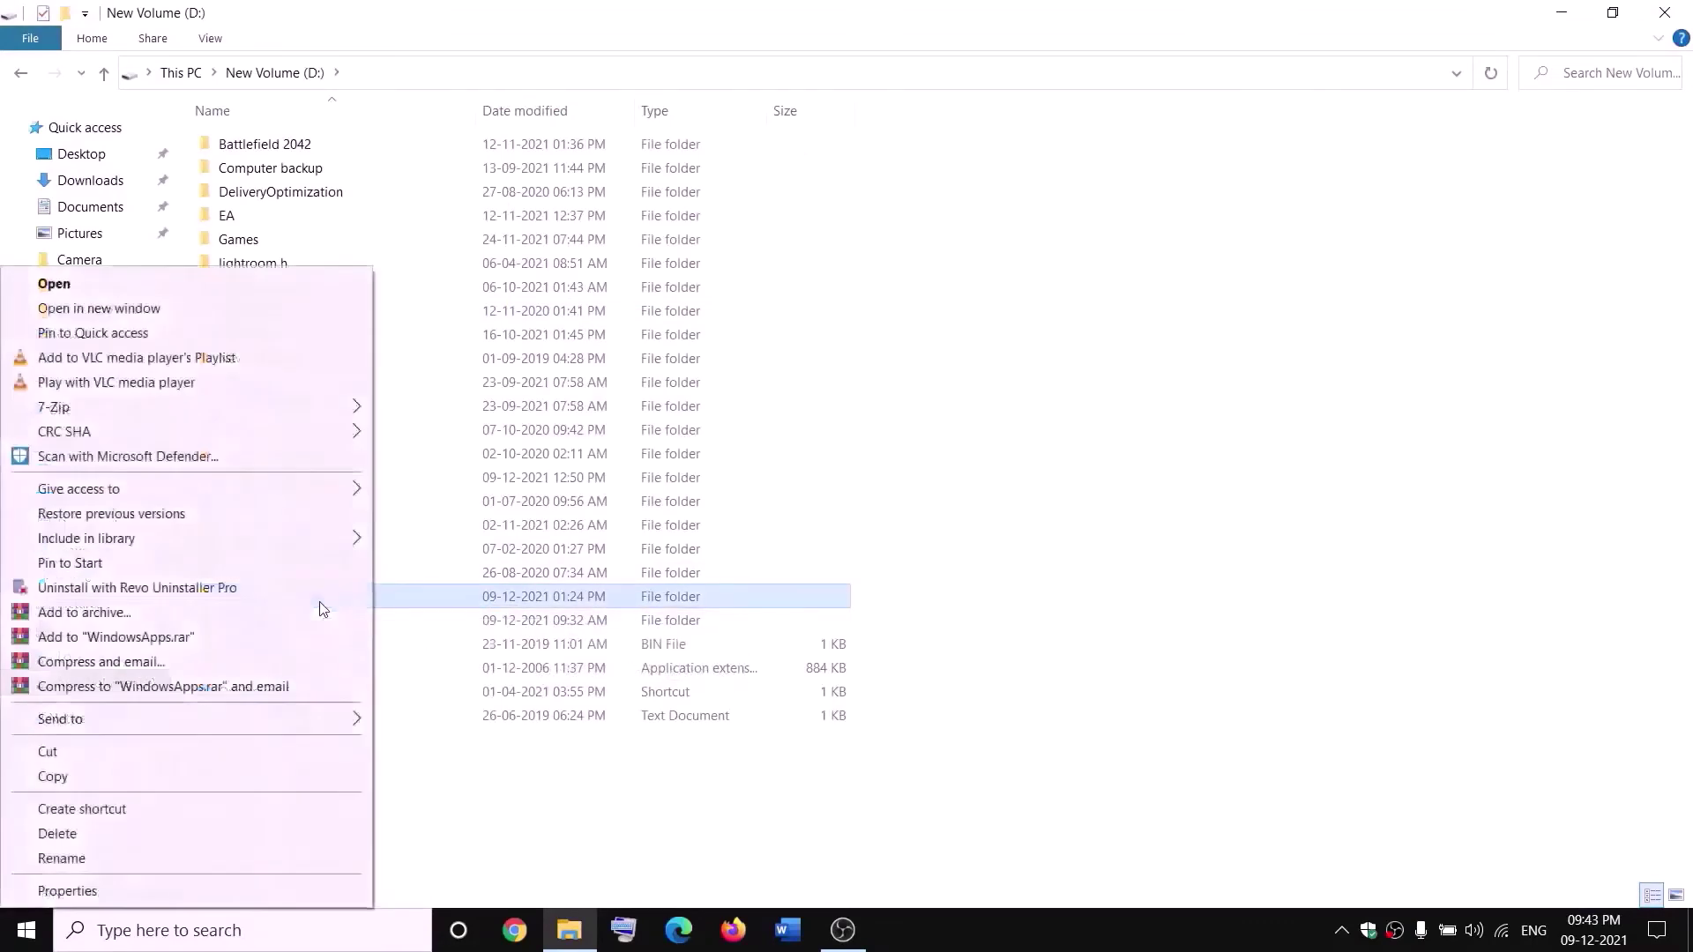
{"action": "left_click", "coordinate": [67, 892]}
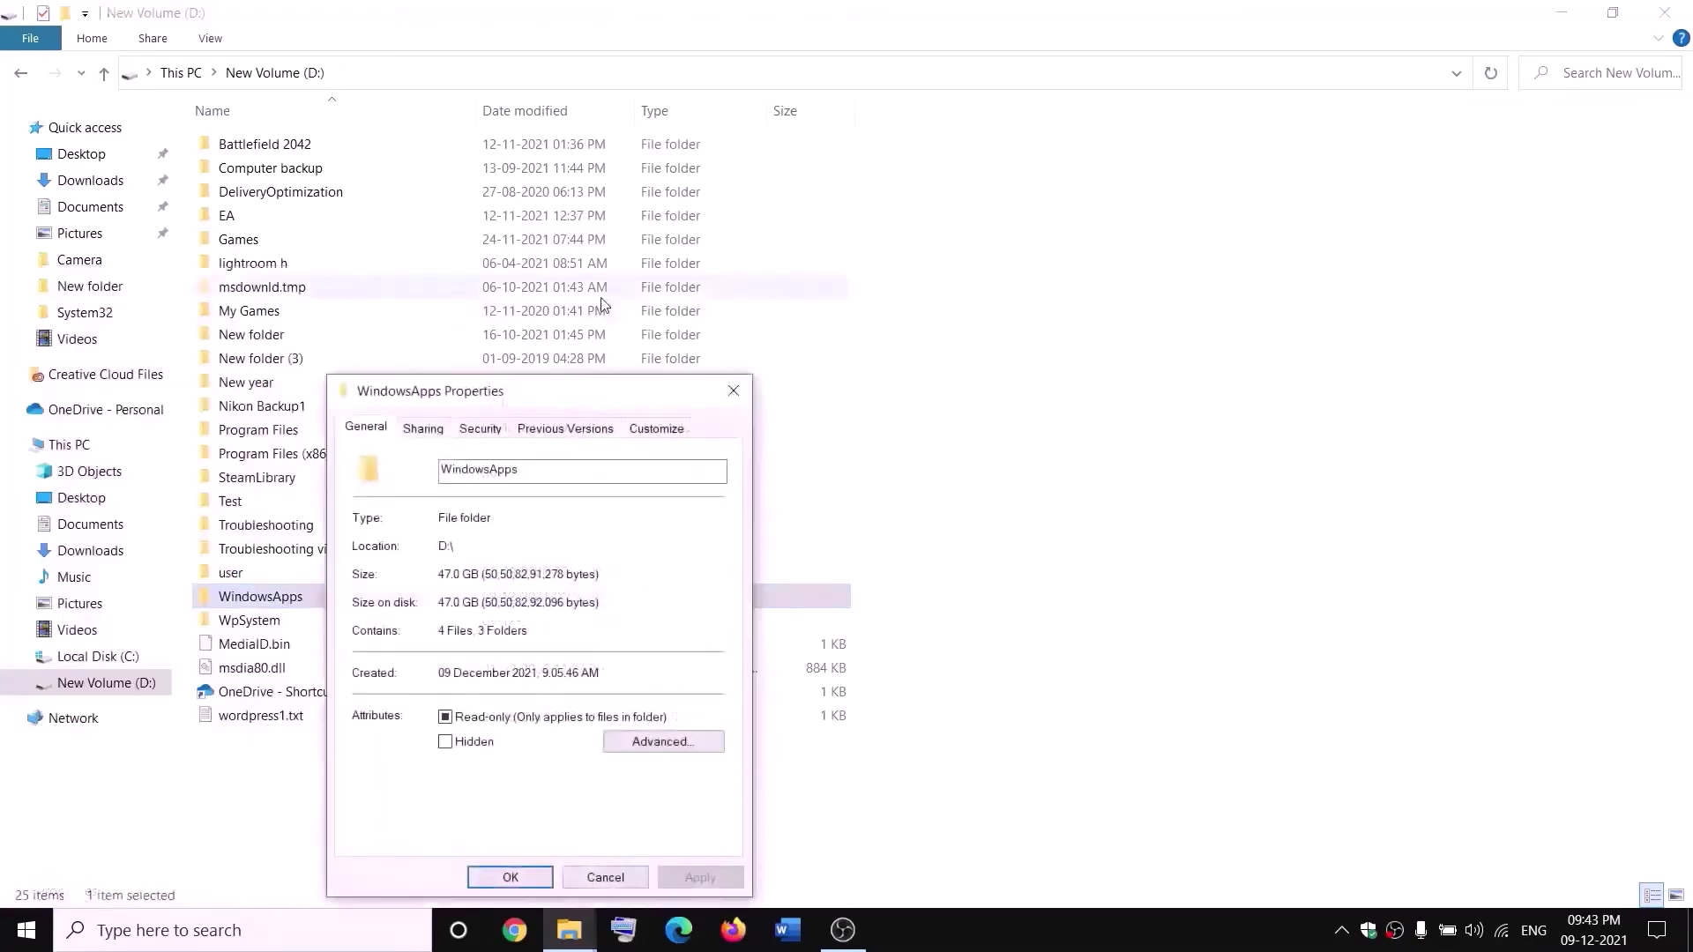
{"action": "left_click", "coordinate": [480, 431]}
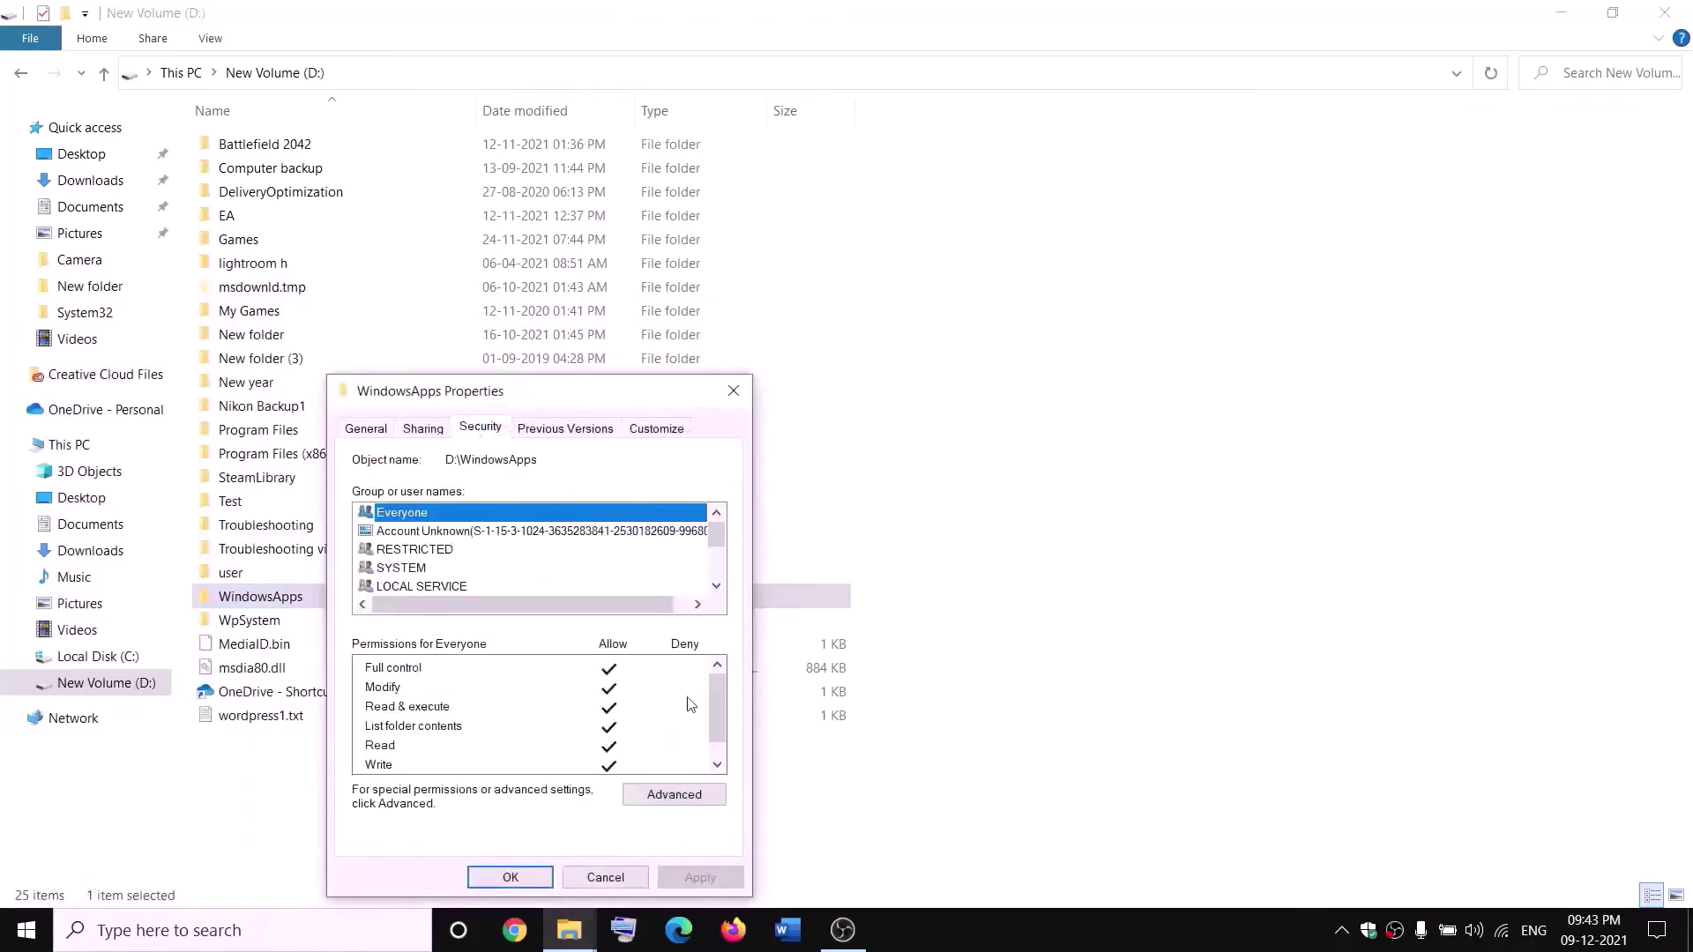
{"action": "left_click", "coordinate": [674, 794]}
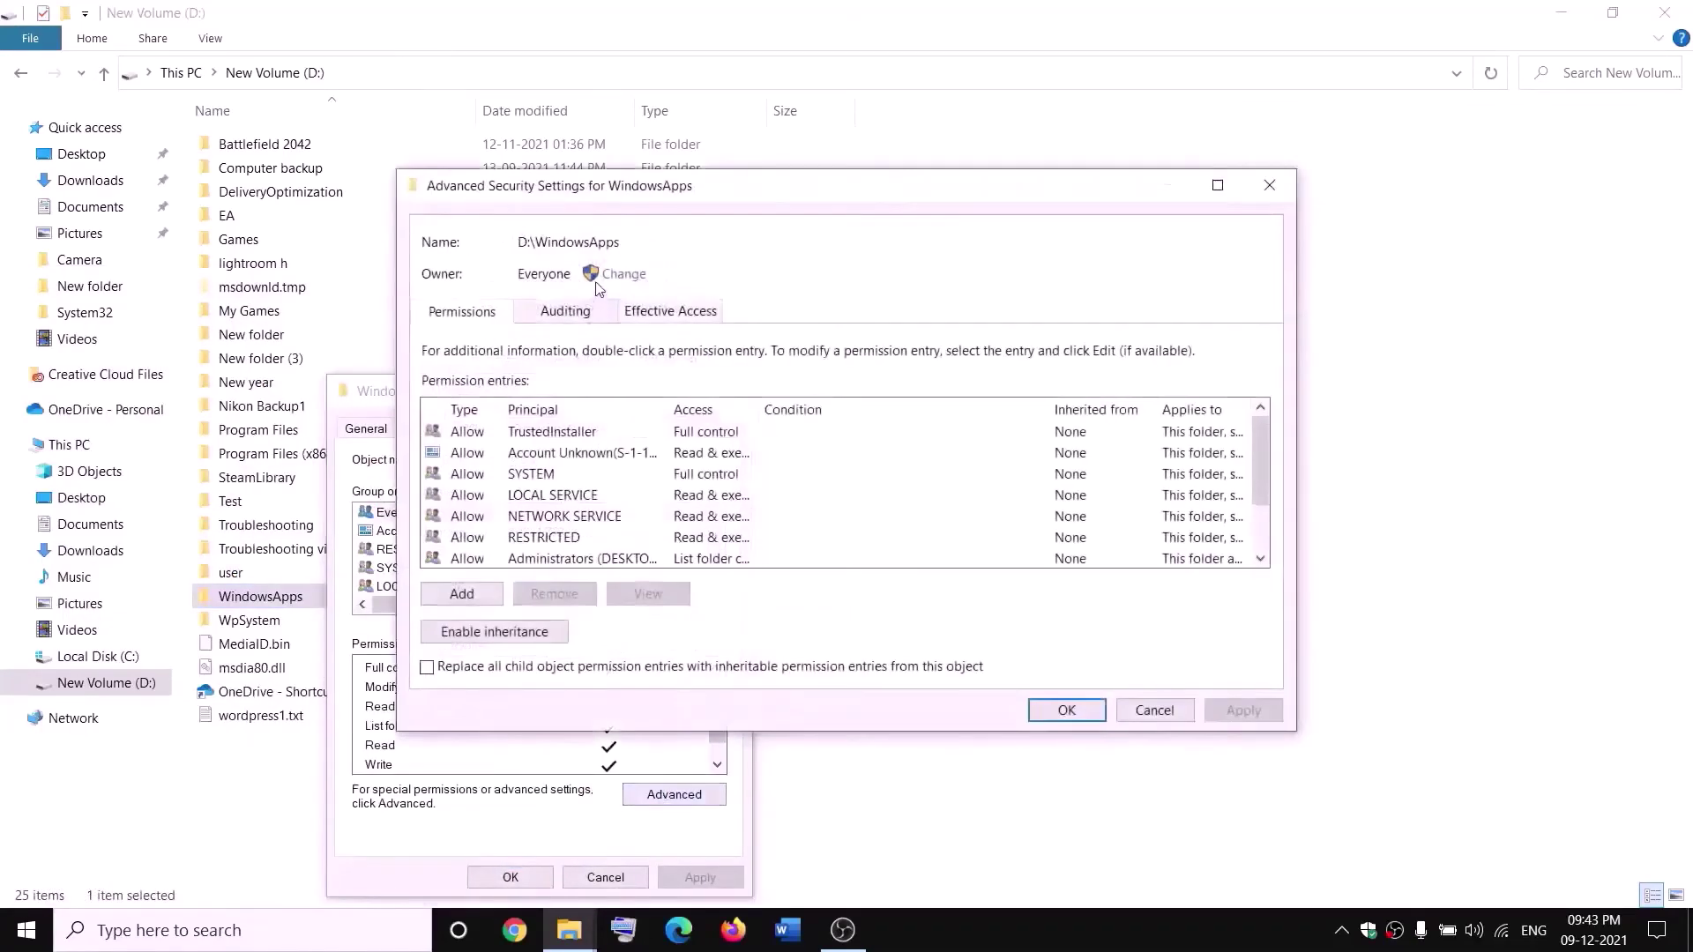
- Make Everyone the owner of WindowsApps and all subcontainers, then close the dialogs
{"action": "left_click", "coordinate": [623, 274]}
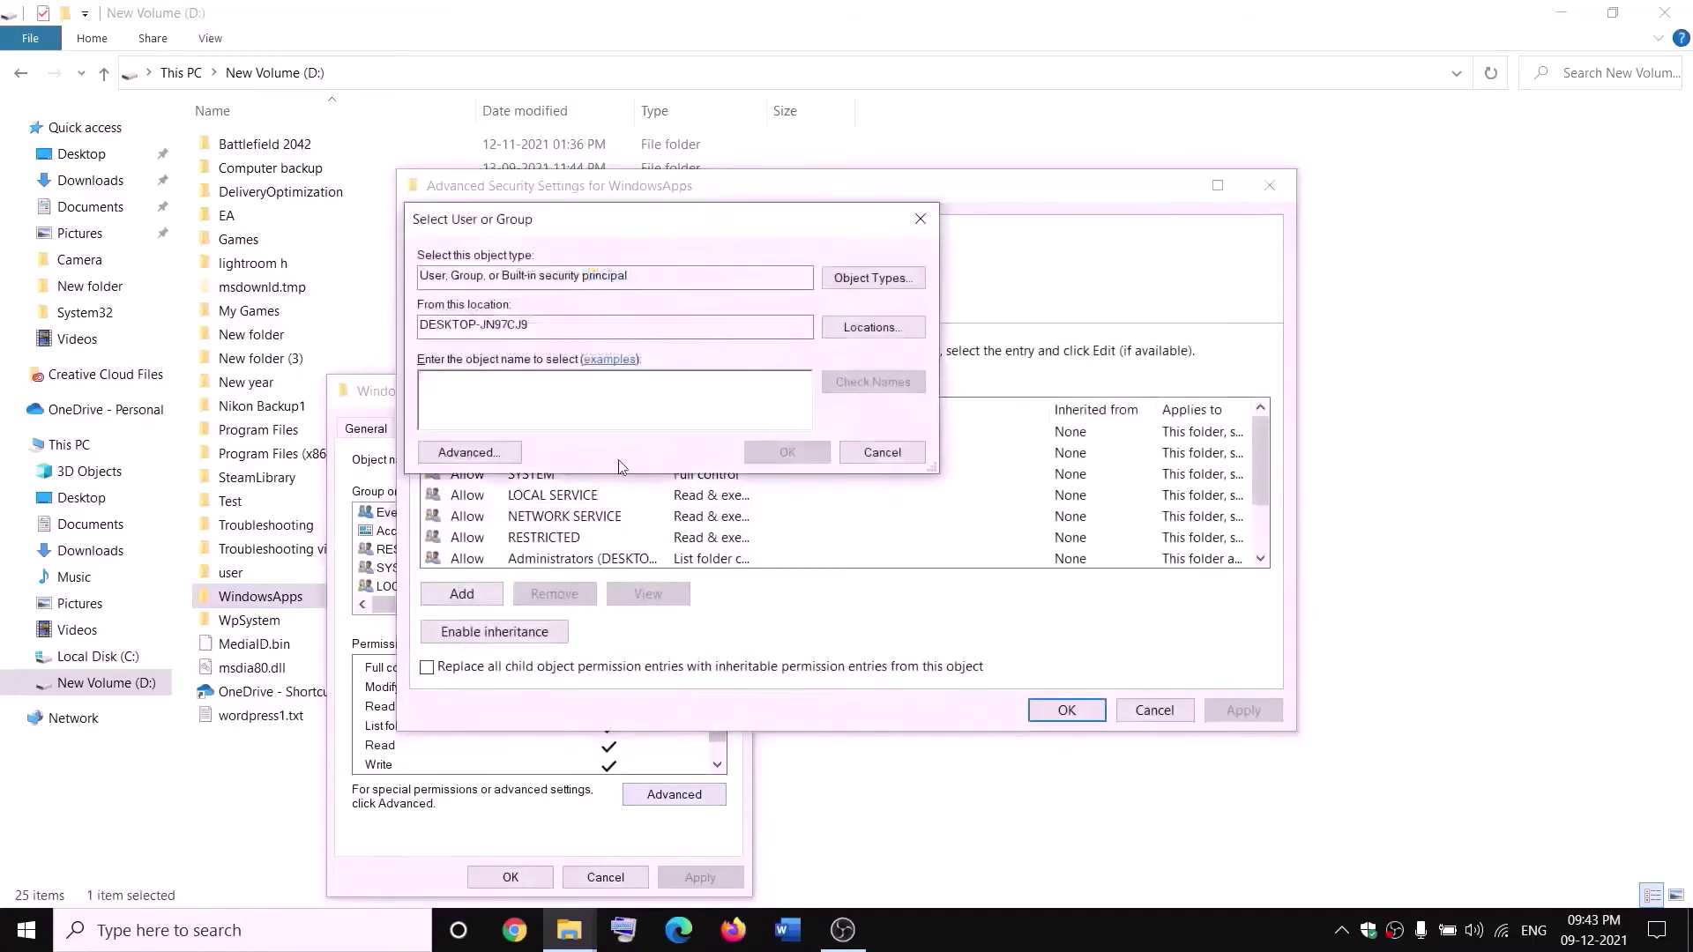
{"action": "type", "text": "everyone"}
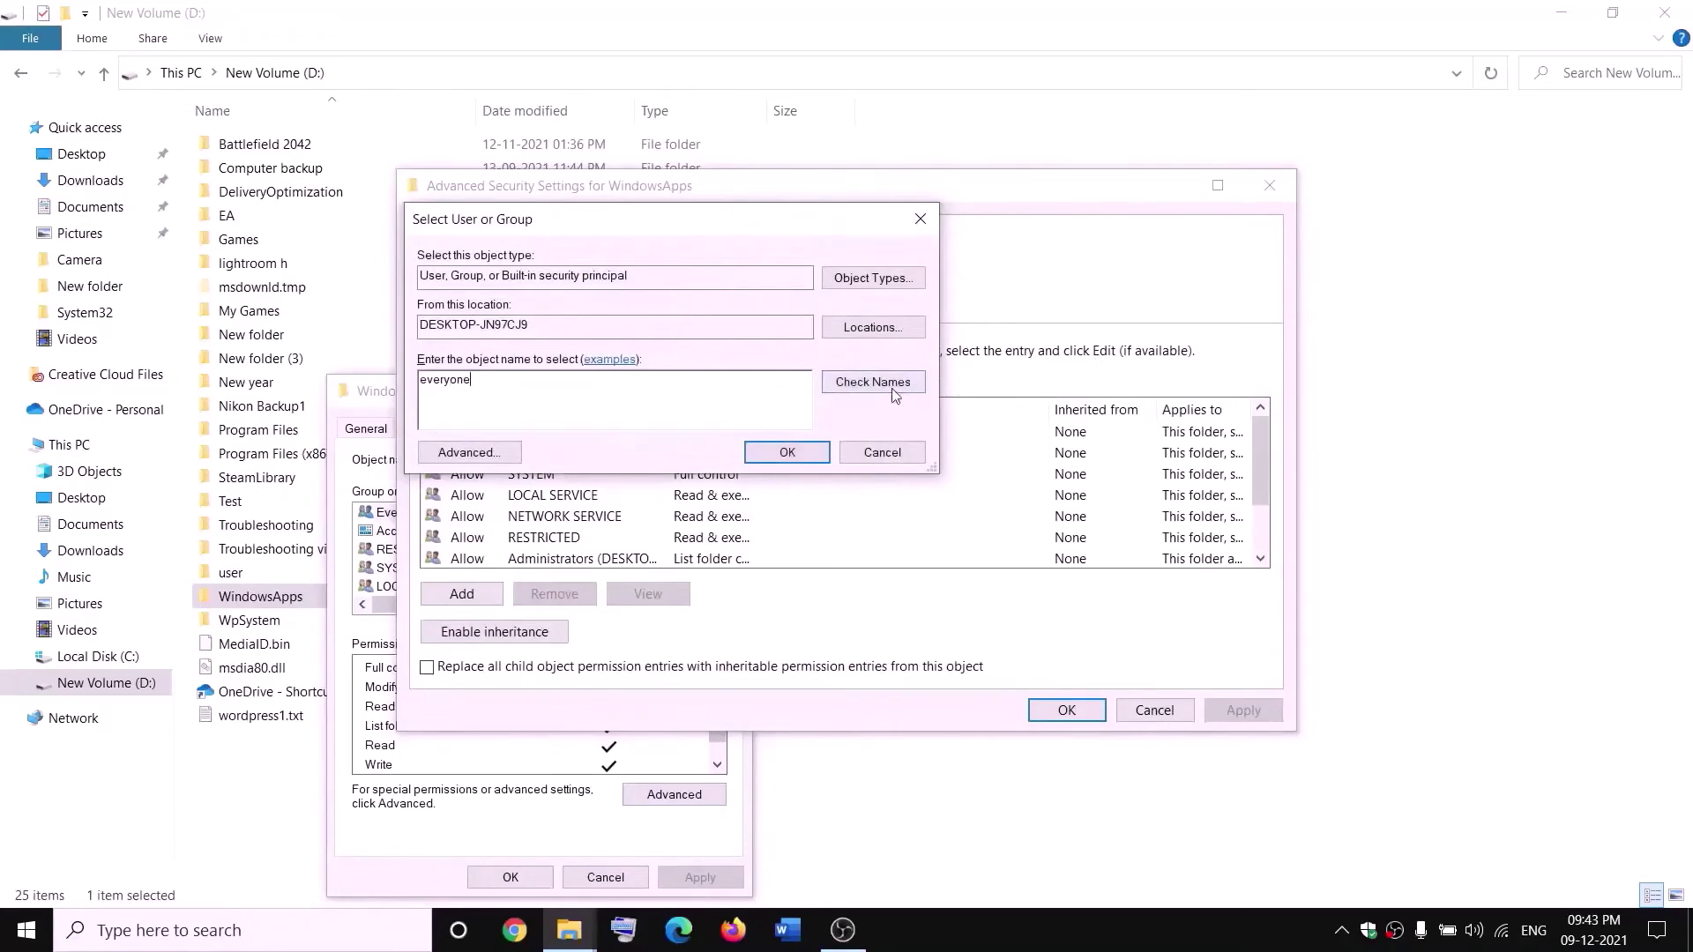
{"action": "left_click", "coordinate": [895, 388]}
{"action": "left_click", "coordinate": [788, 453]}
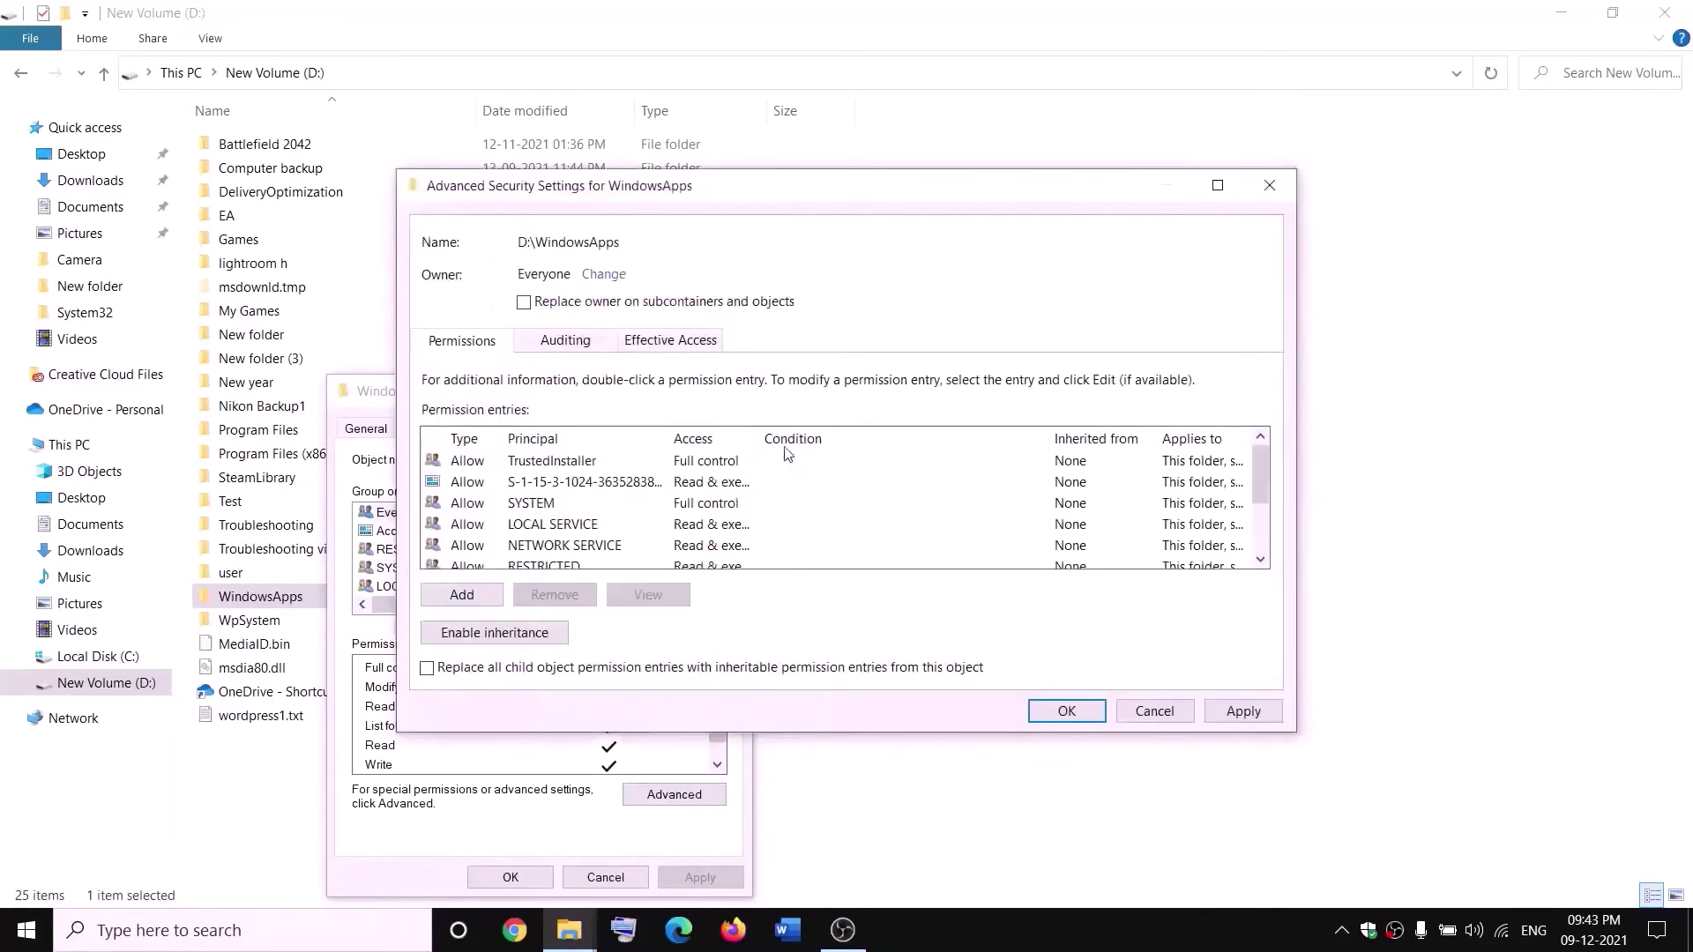
{"action": "left_click", "coordinate": [524, 302]}
{"action": "left_click", "coordinate": [1239, 712]}
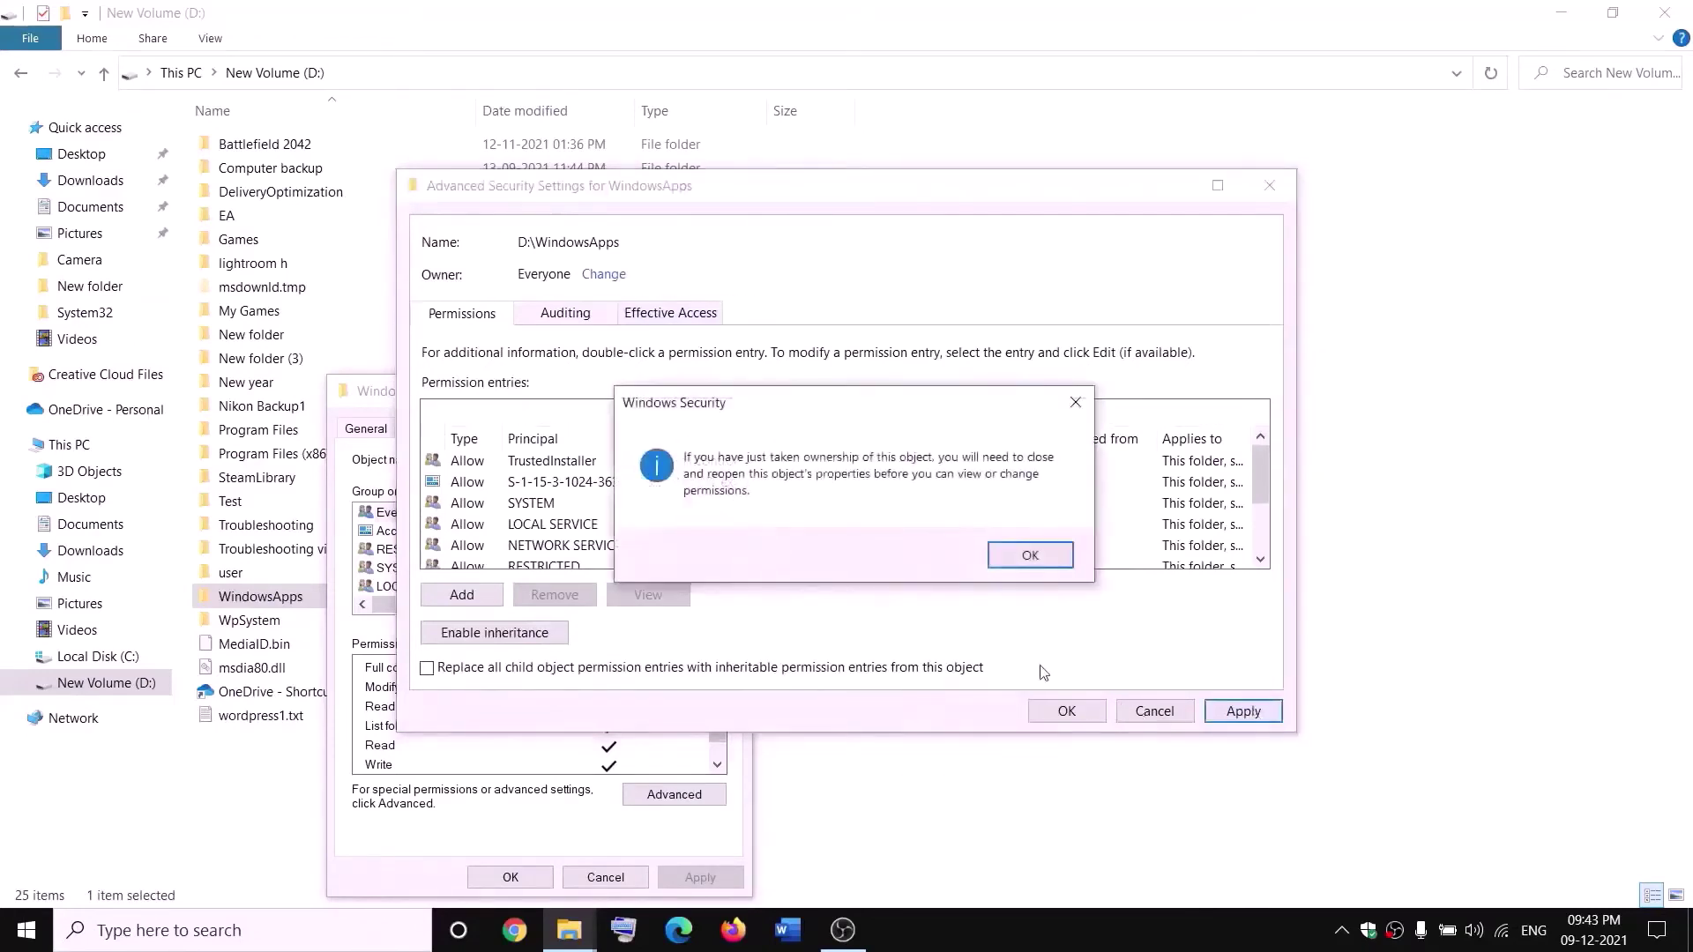
{"action": "left_click", "coordinate": [1031, 556]}
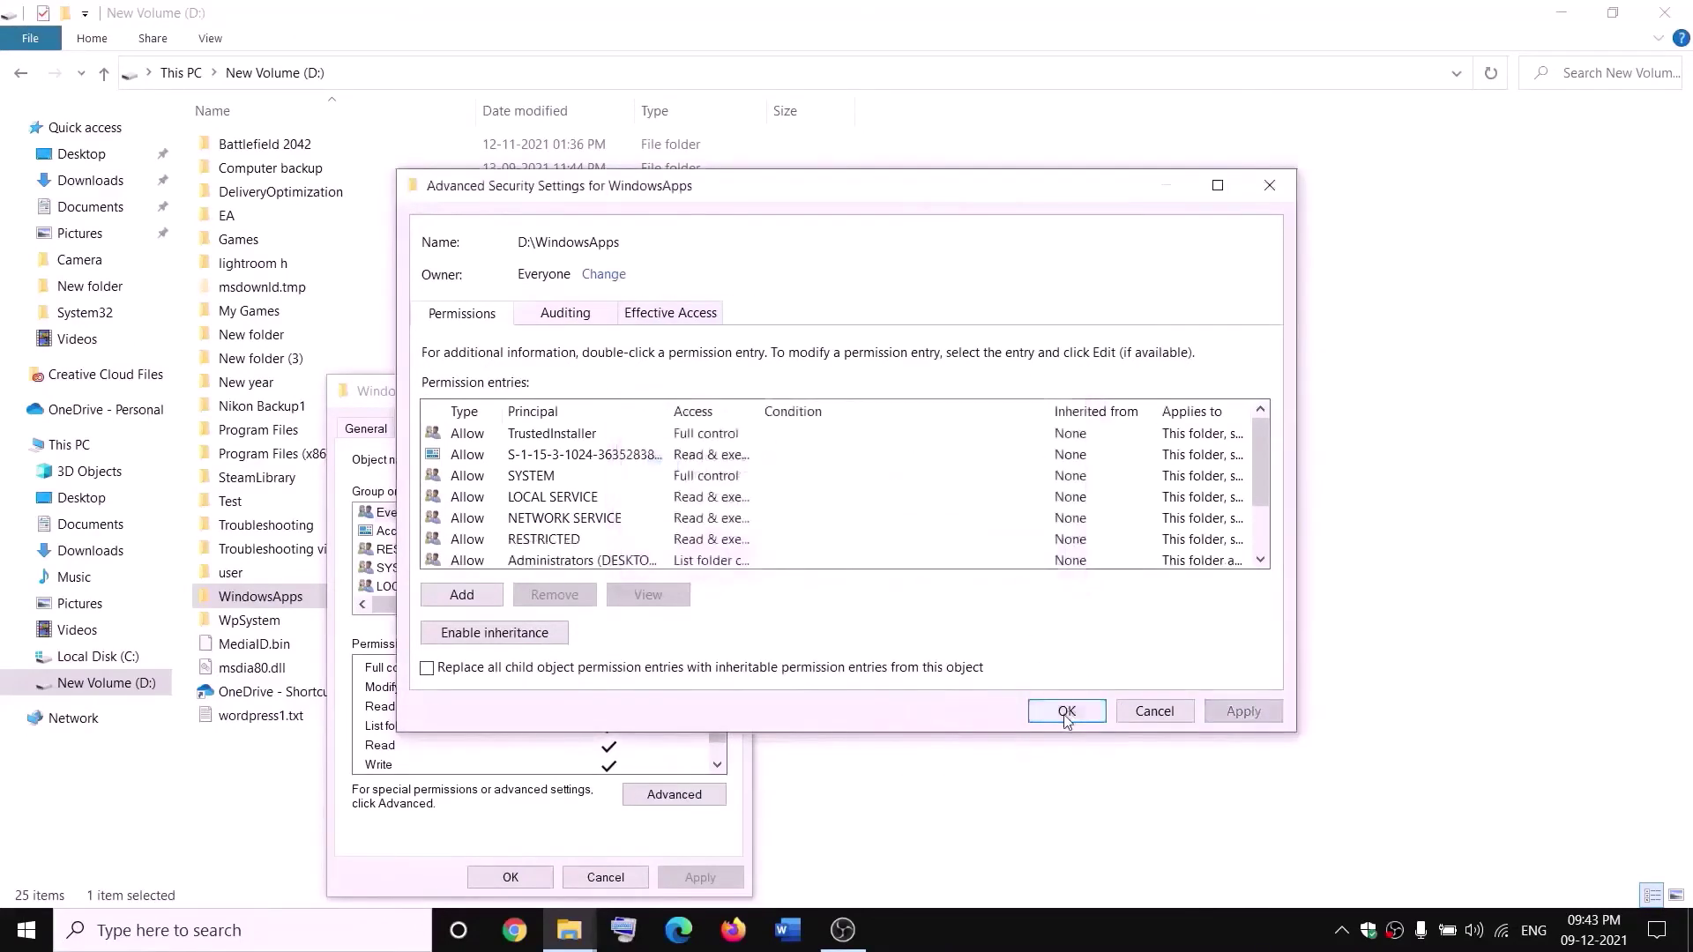
{"action": "left_click", "coordinate": [1067, 711]}
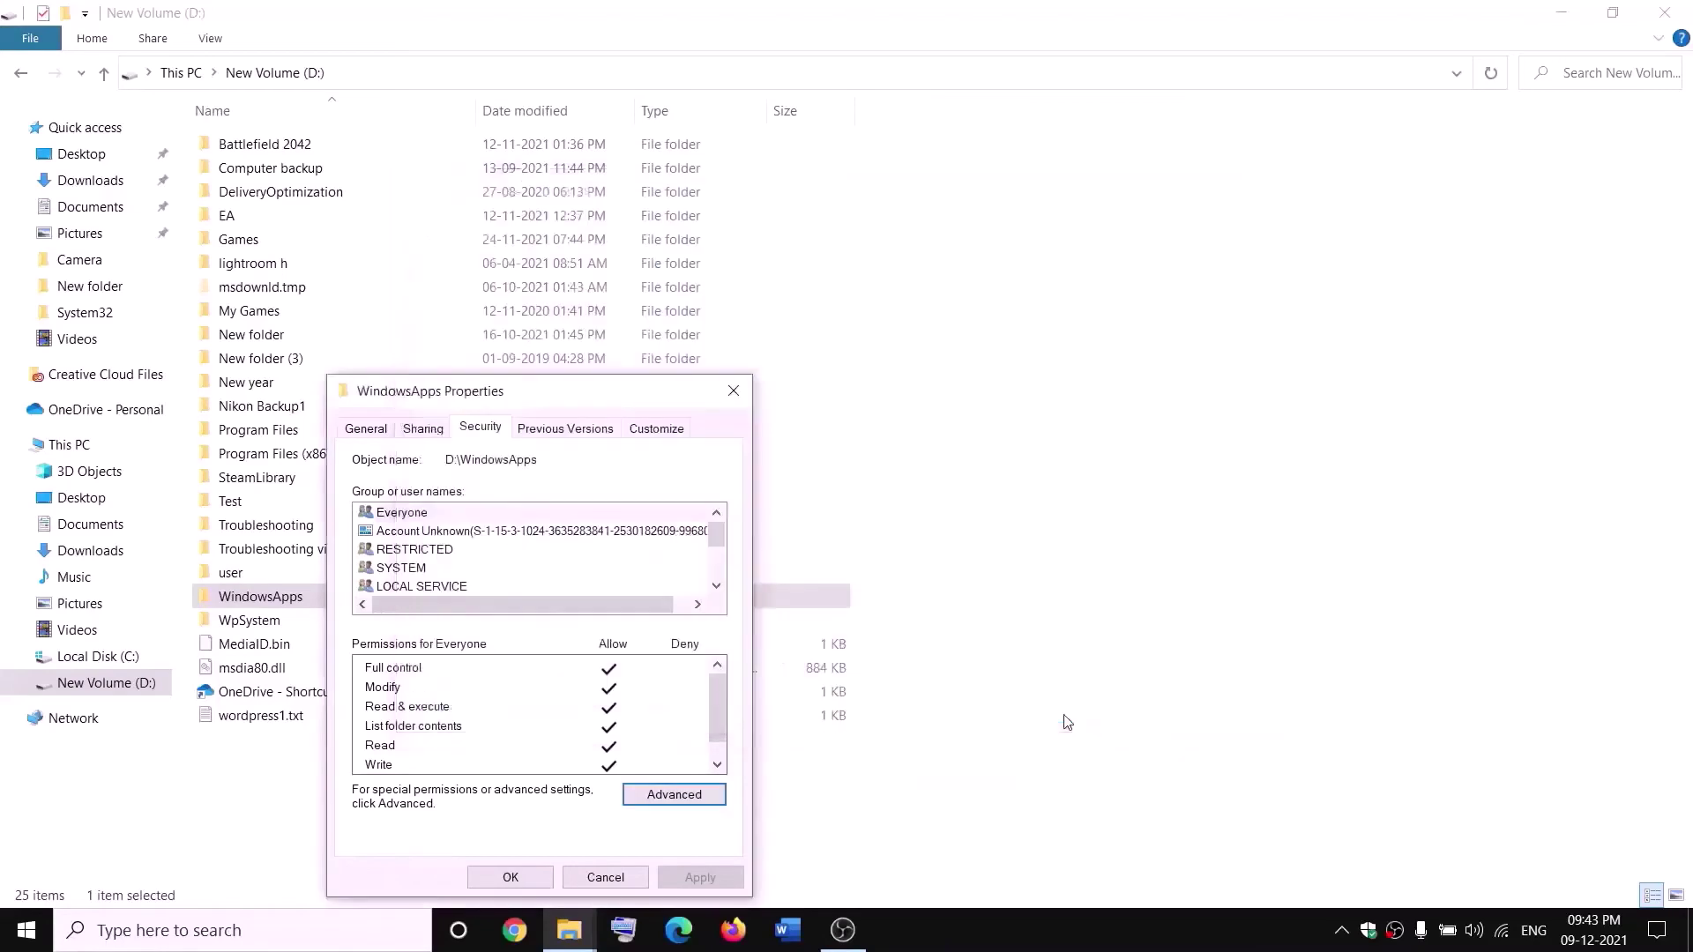
{"action": "left_click", "coordinate": [526, 880]}
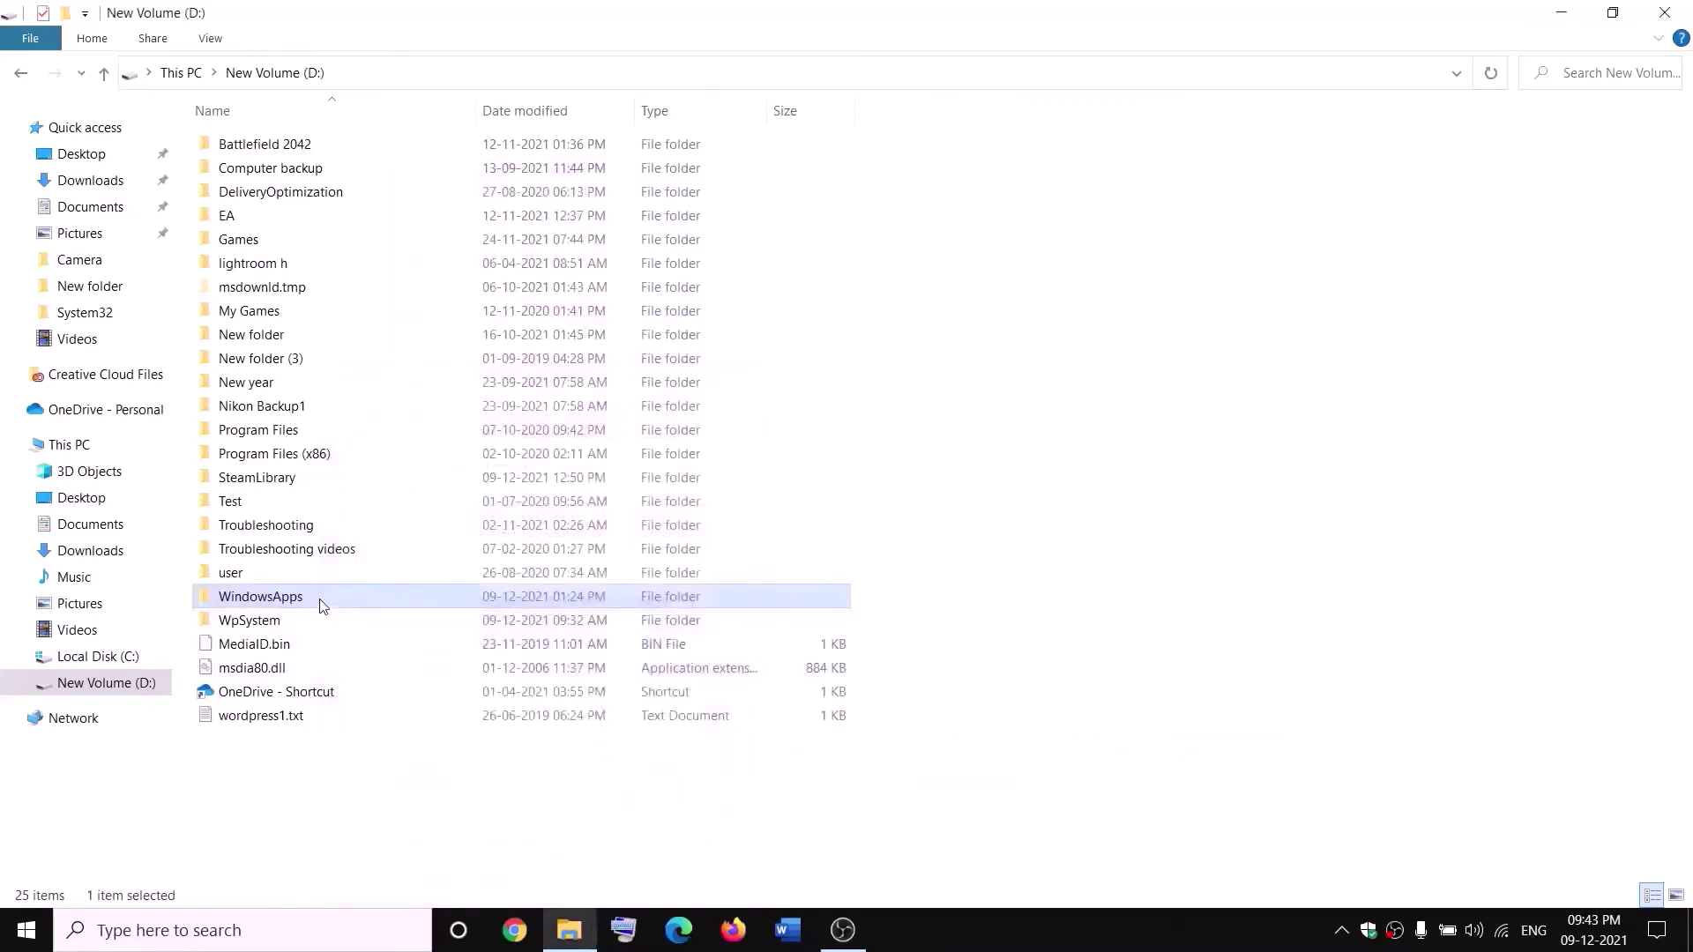
- Reopen the advanced security settings of the WindowsApps folder
{"action": "right_click", "coordinate": [323, 606]}
{"action": "left_click", "coordinate": [64, 893]}
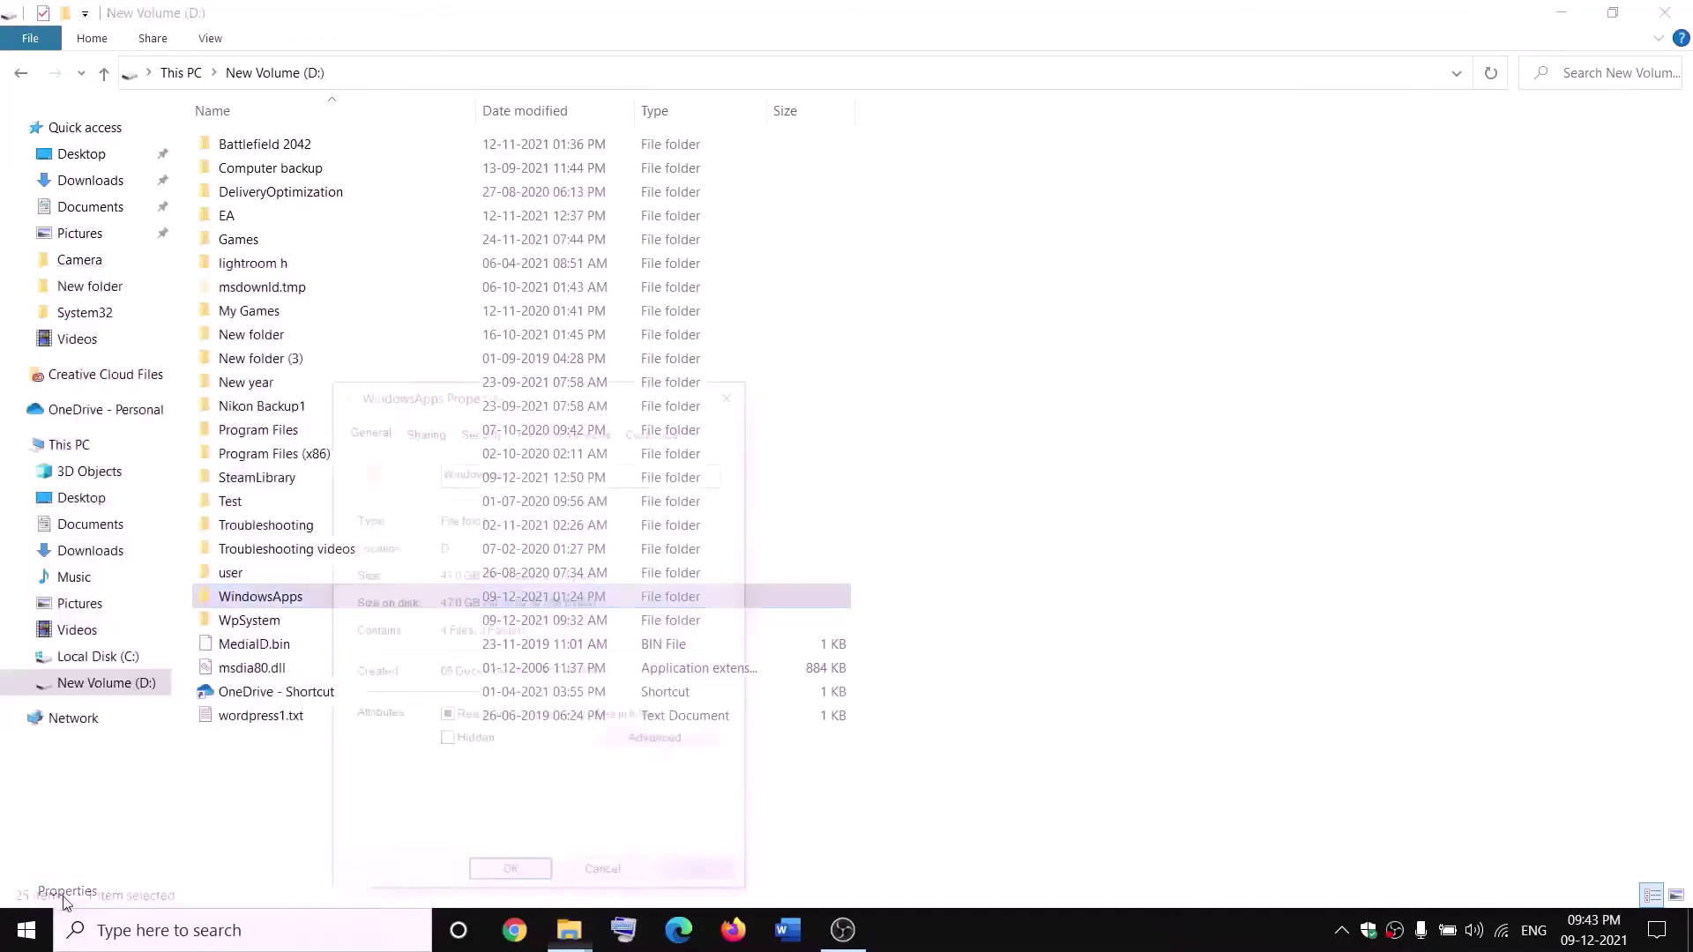
{"action": "left_click", "coordinate": [496, 432]}
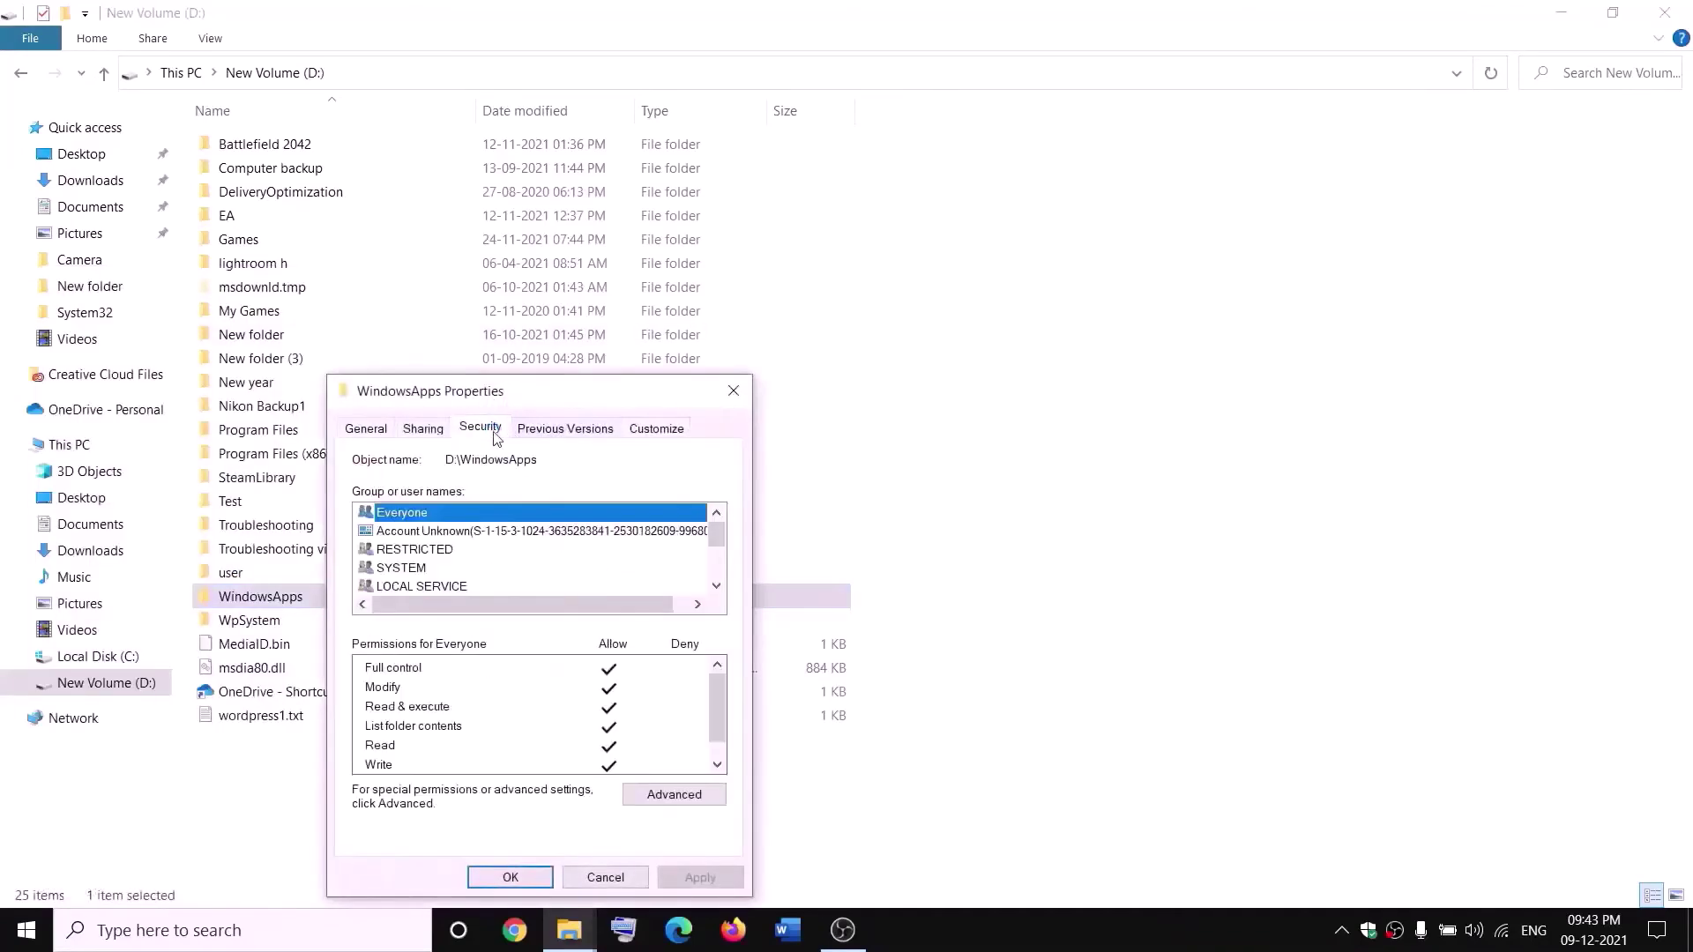
{"action": "left_click", "coordinate": [716, 796]}
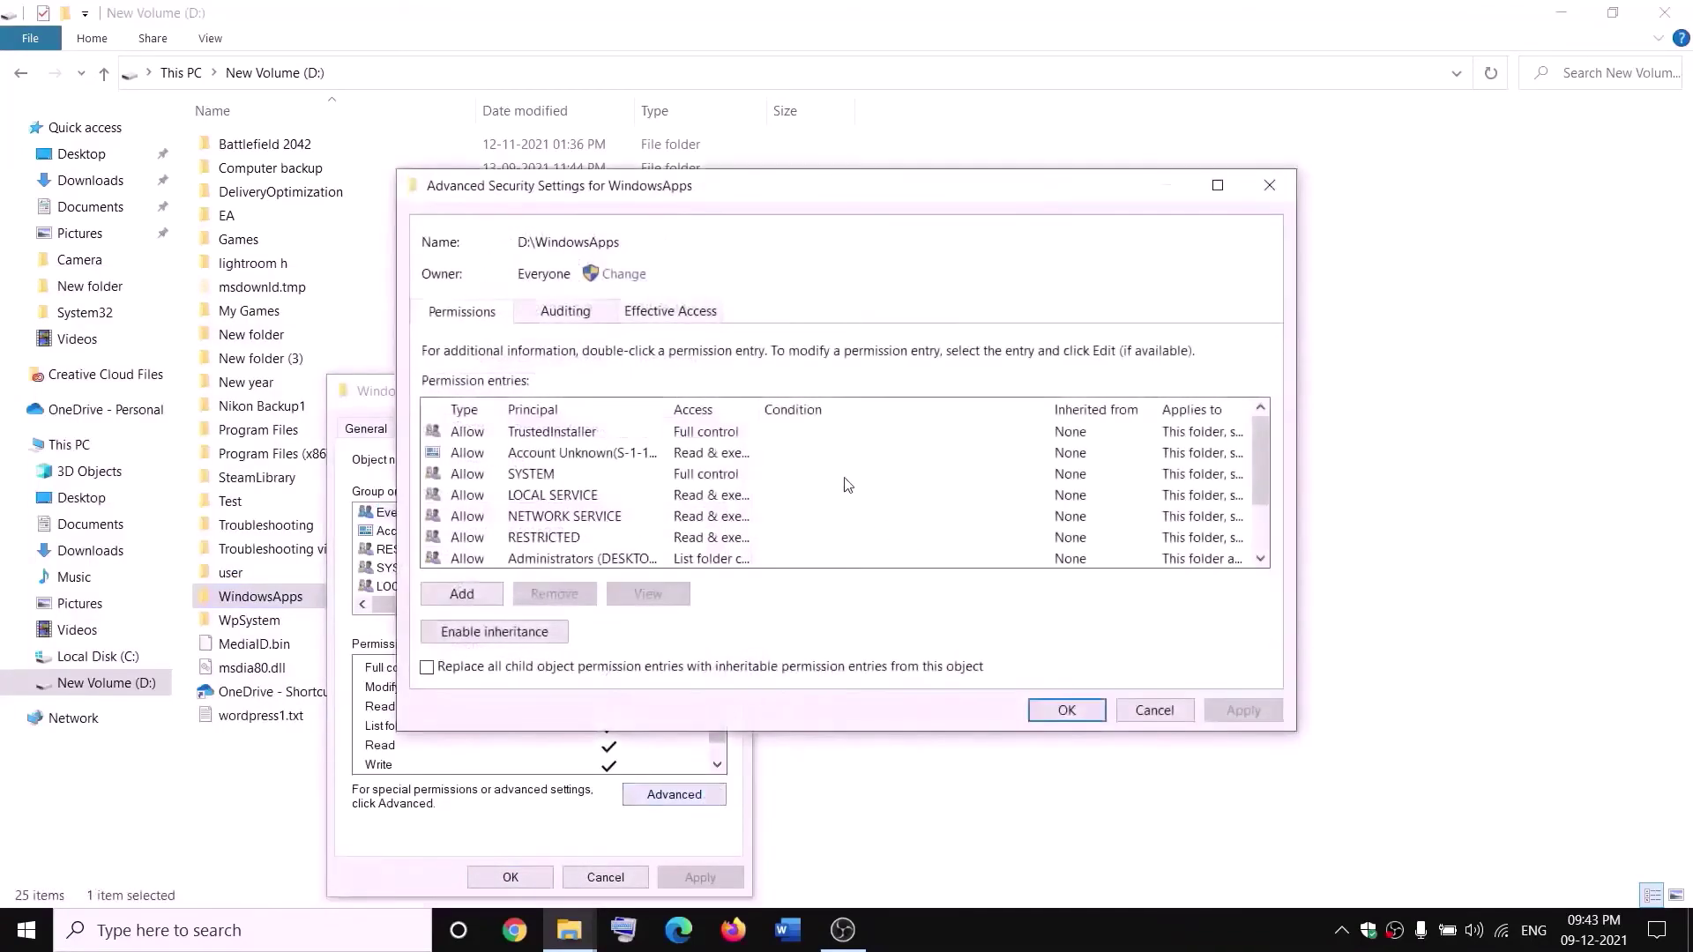
- Add and apply a Full control permission entry for Everyone on WindowsApps
{"action": "left_click", "coordinate": [465, 598]}
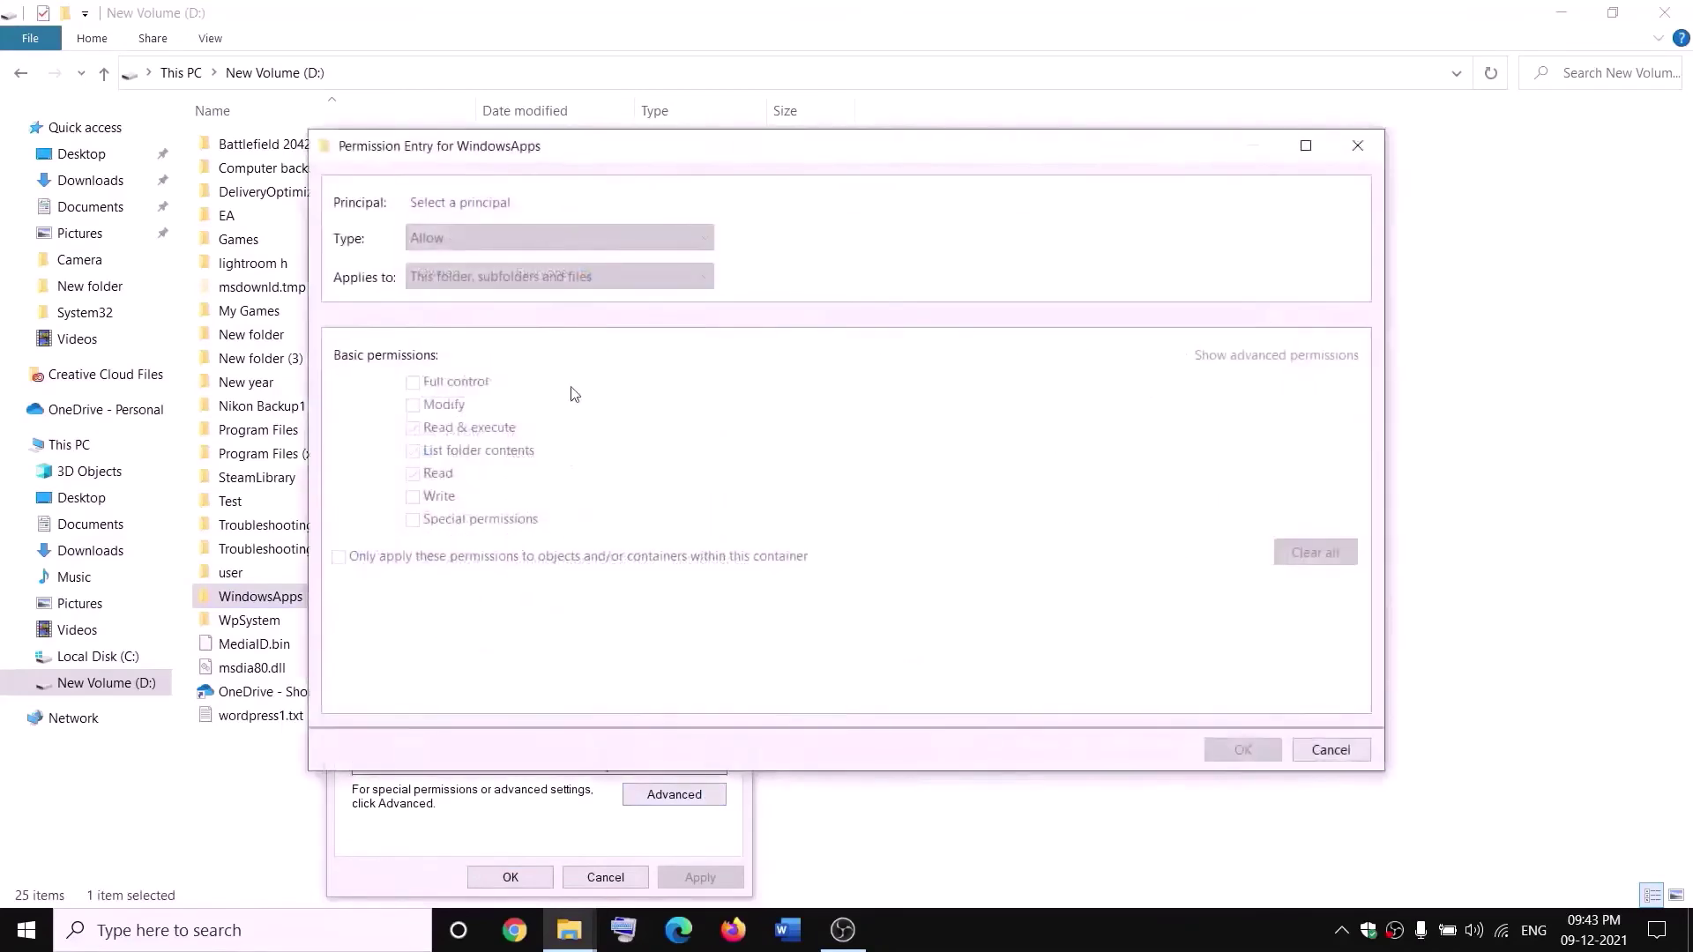
{"action": "left_click", "coordinate": [451, 205]}
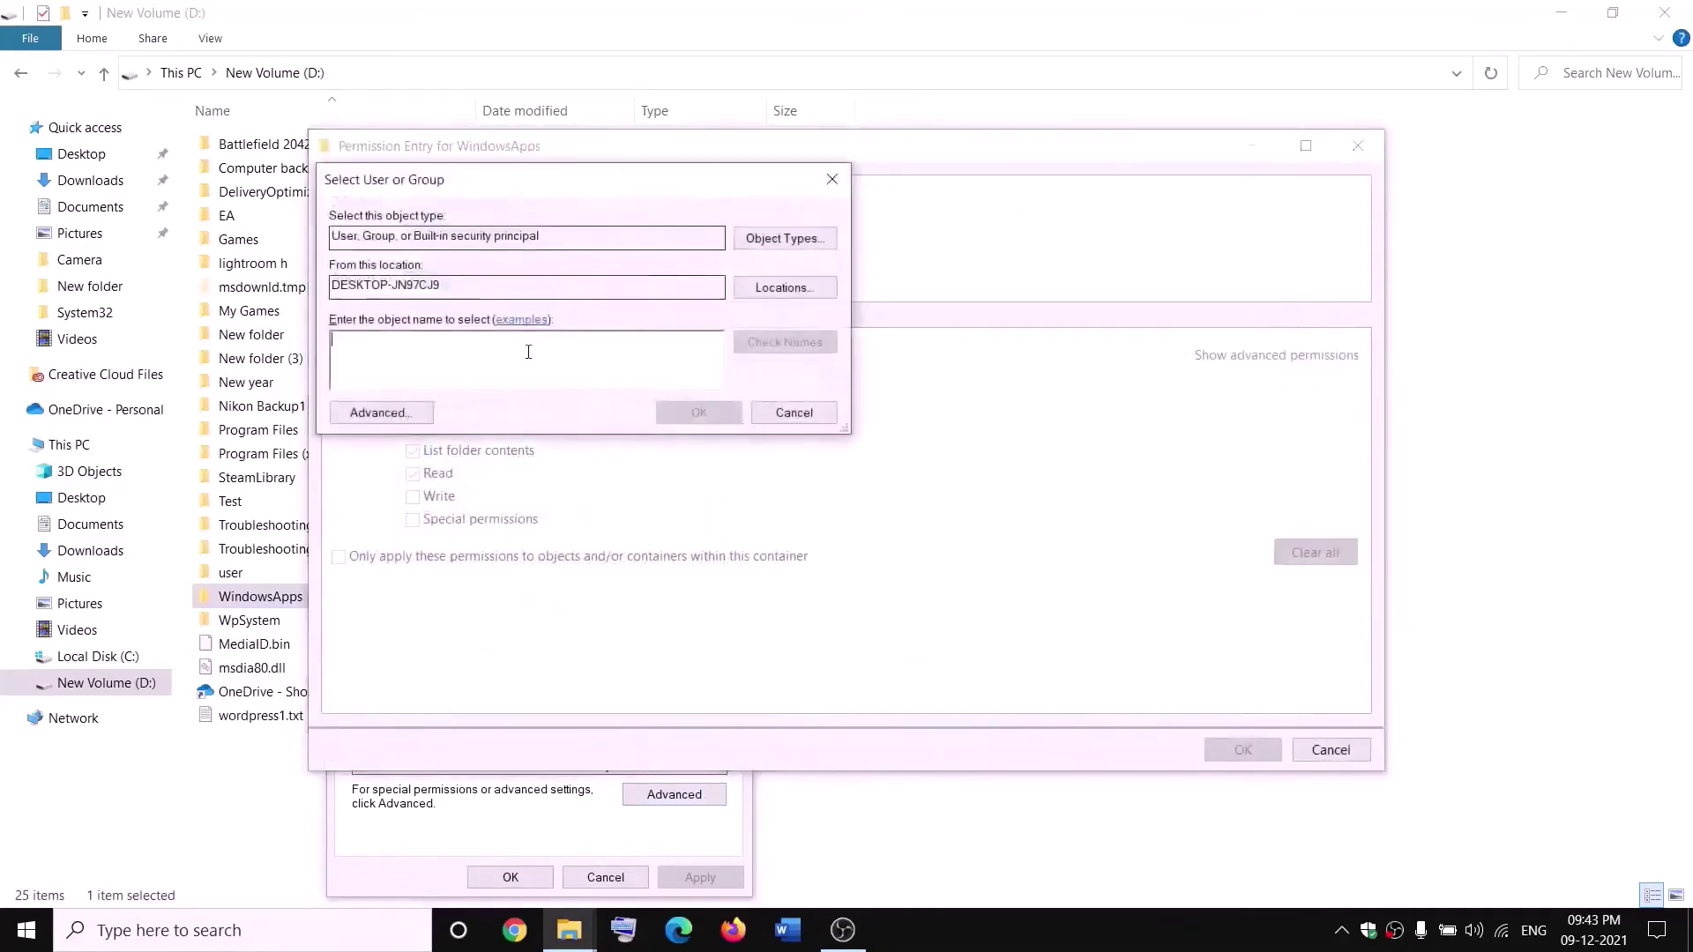
{"action": "type", "text": "everyone"}
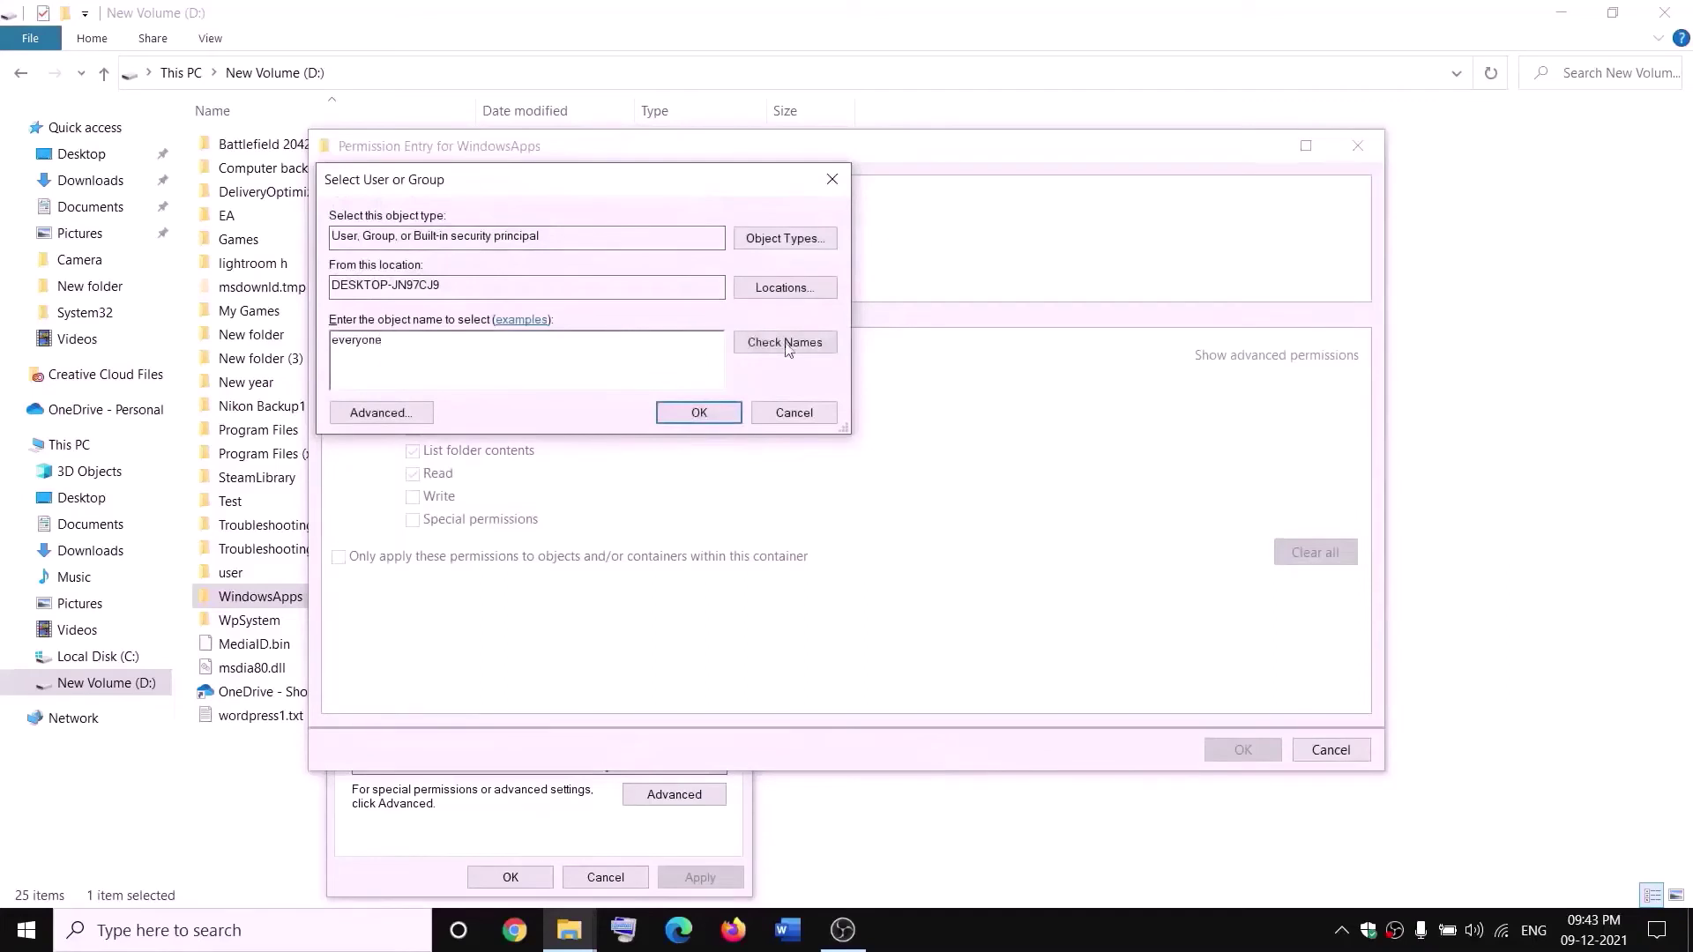
{"action": "left_click", "coordinate": [787, 346]}
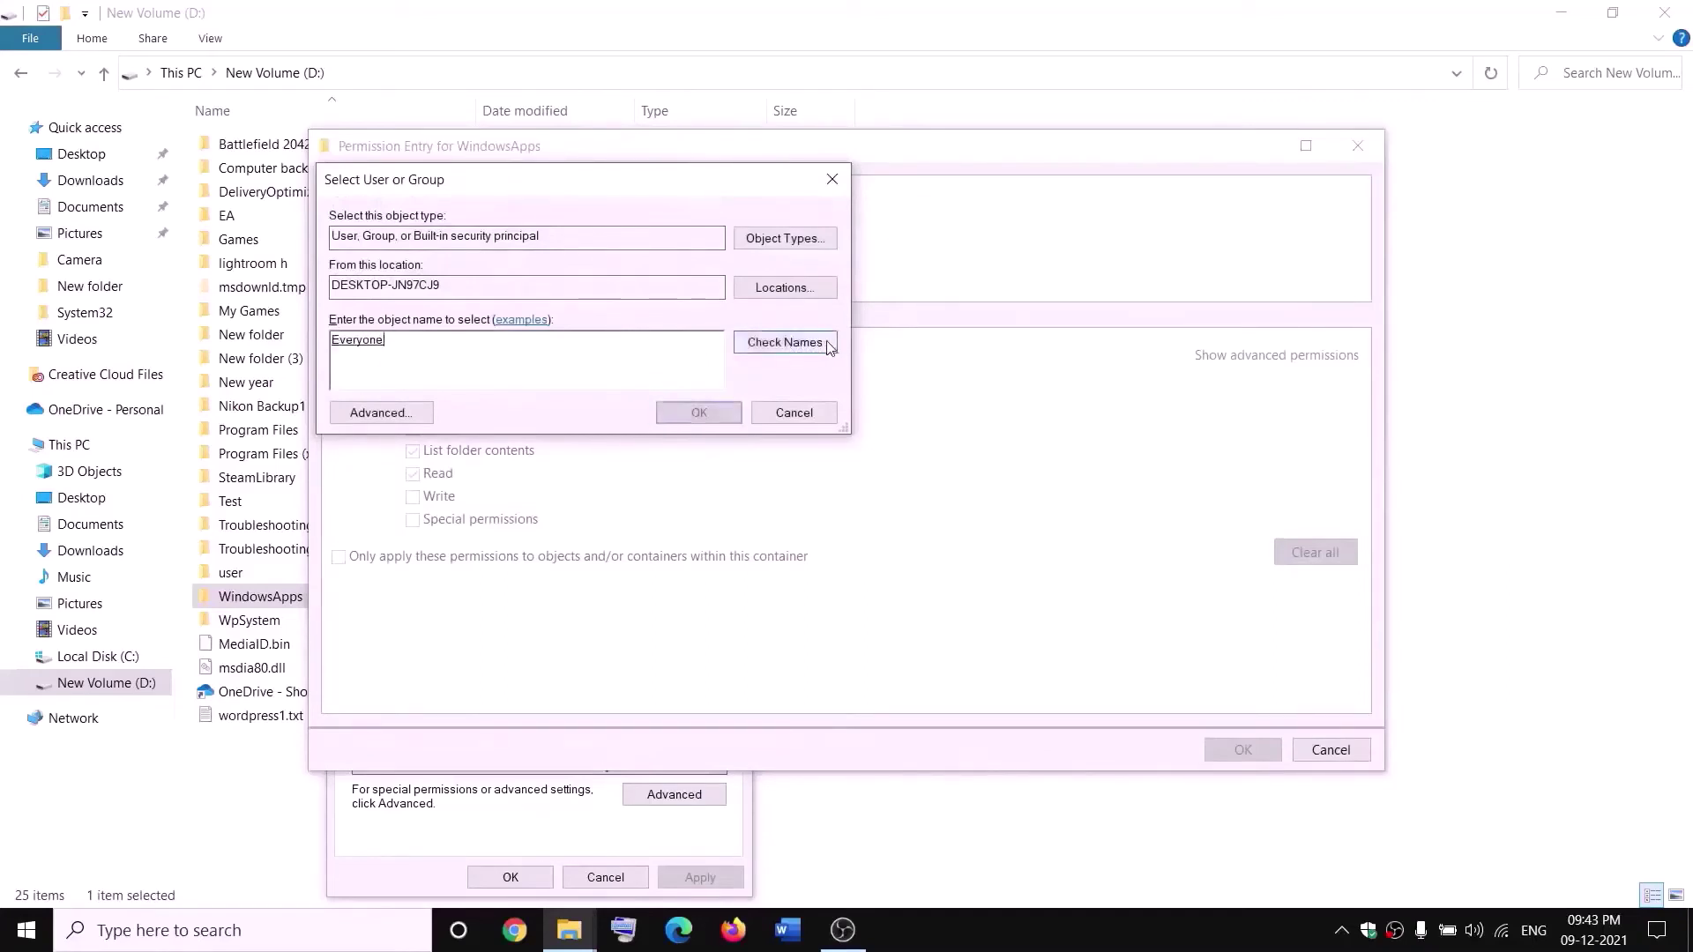
{"action": "left_click", "coordinate": [699, 413]}
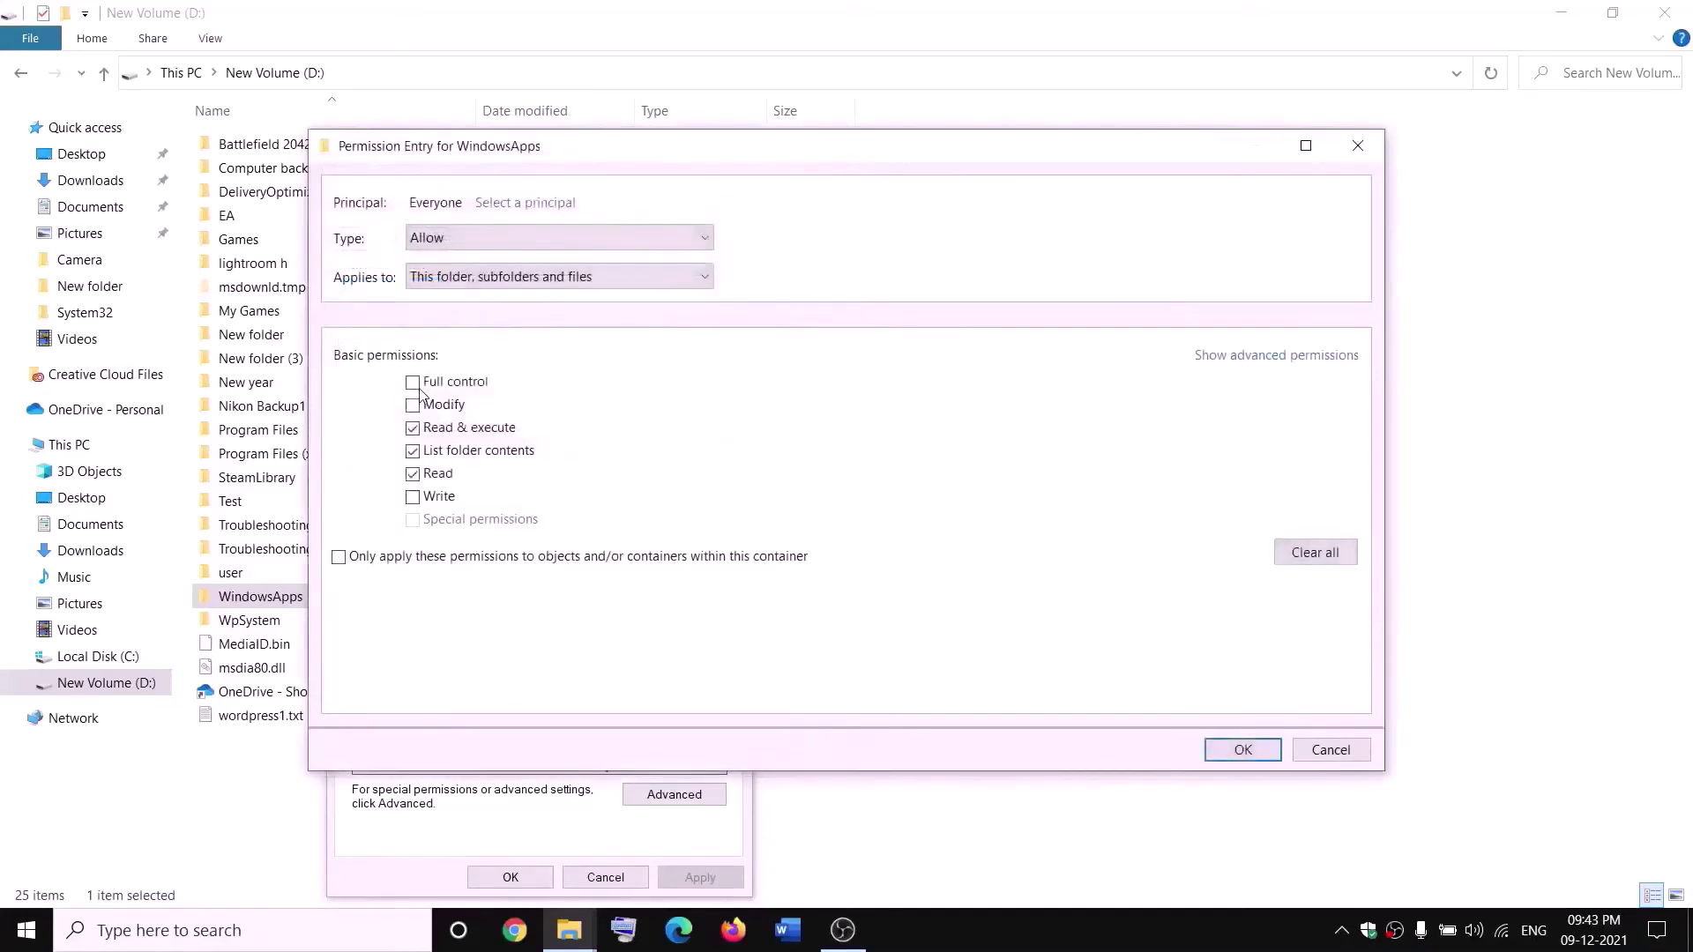
{"action": "left_click", "coordinate": [1266, 749]}
{"action": "left_click", "coordinate": [1243, 713]}
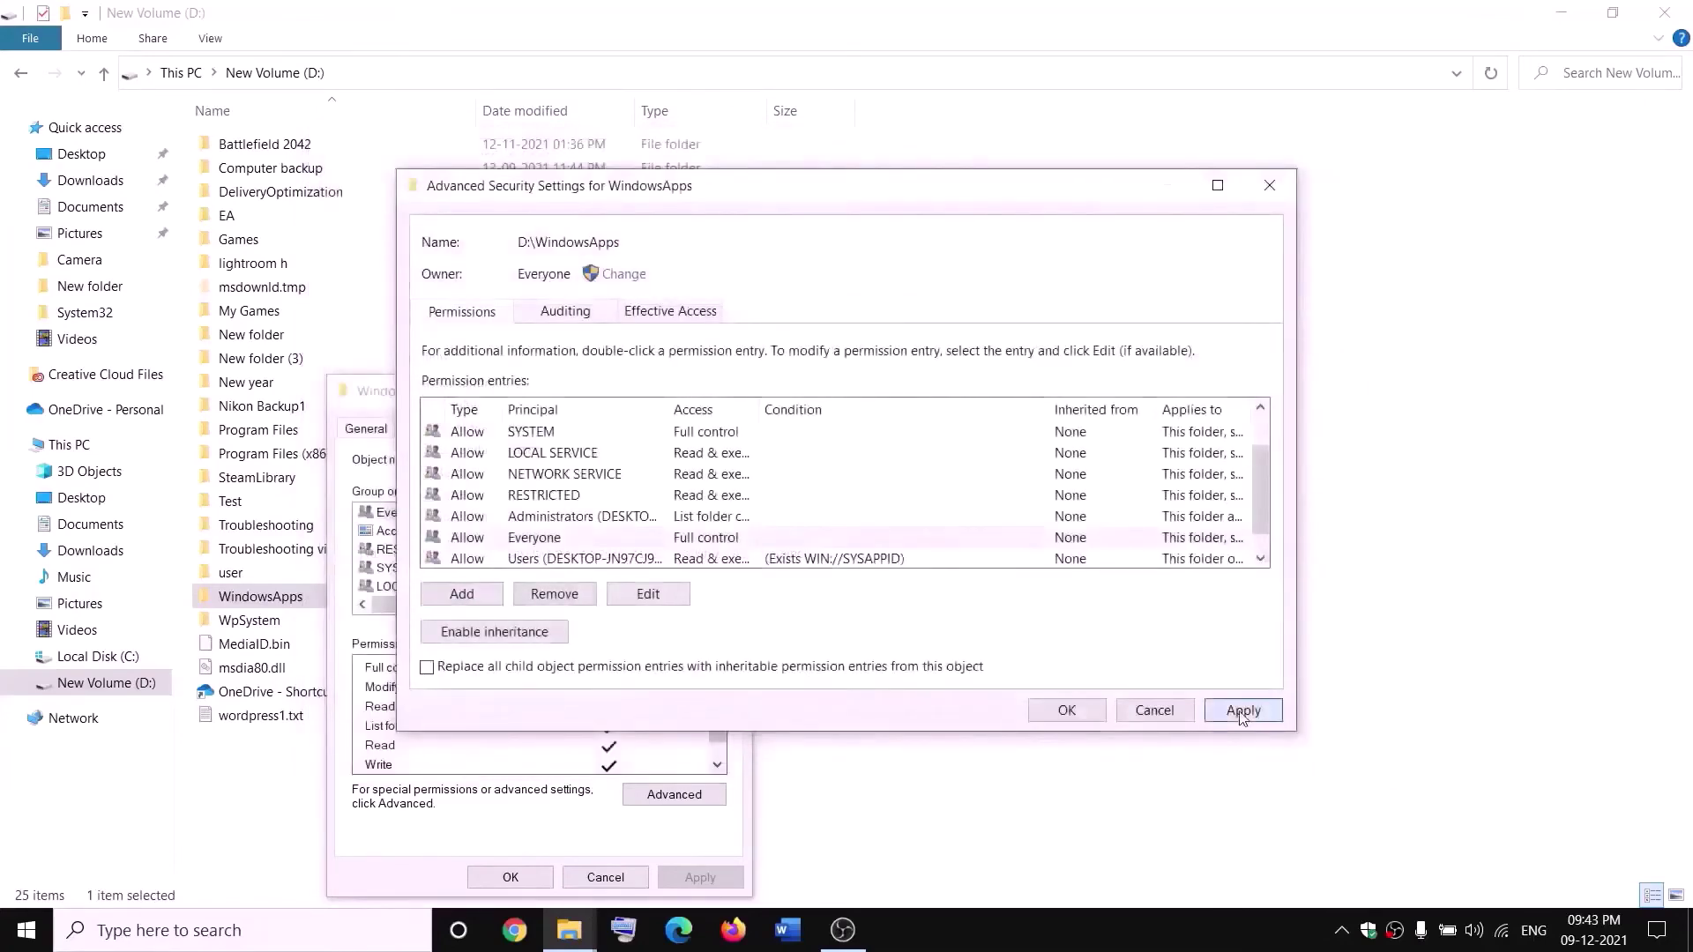
{"action": "left_click", "coordinate": [1063, 711]}
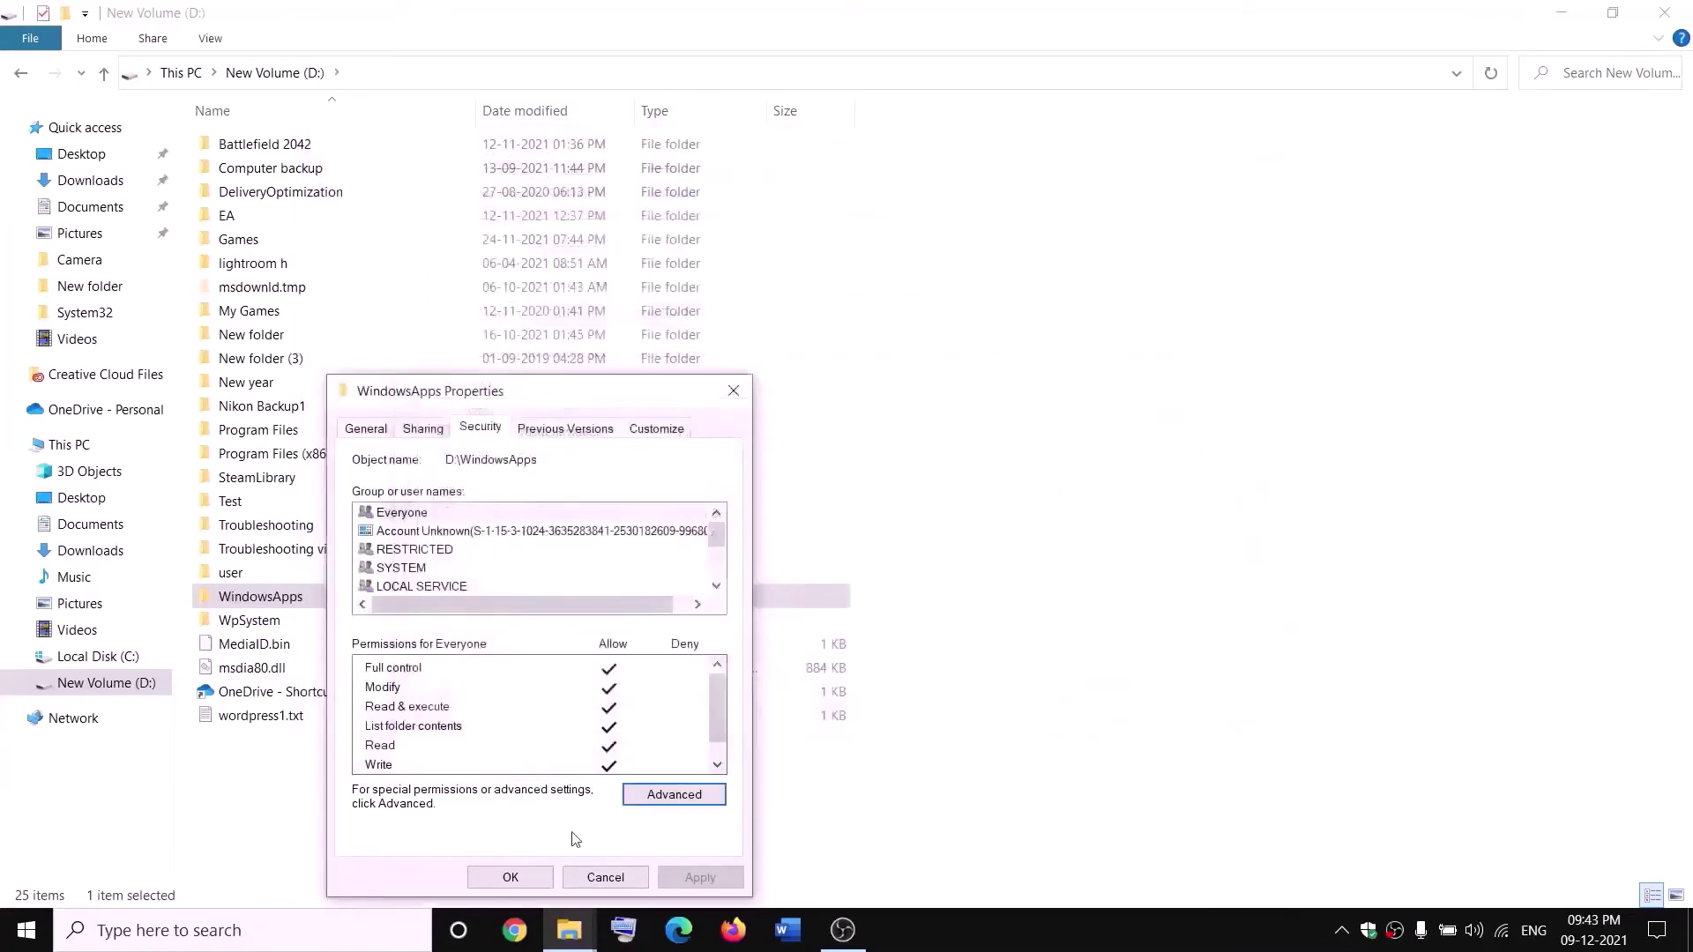
{"action": "left_click", "coordinate": [511, 877]}
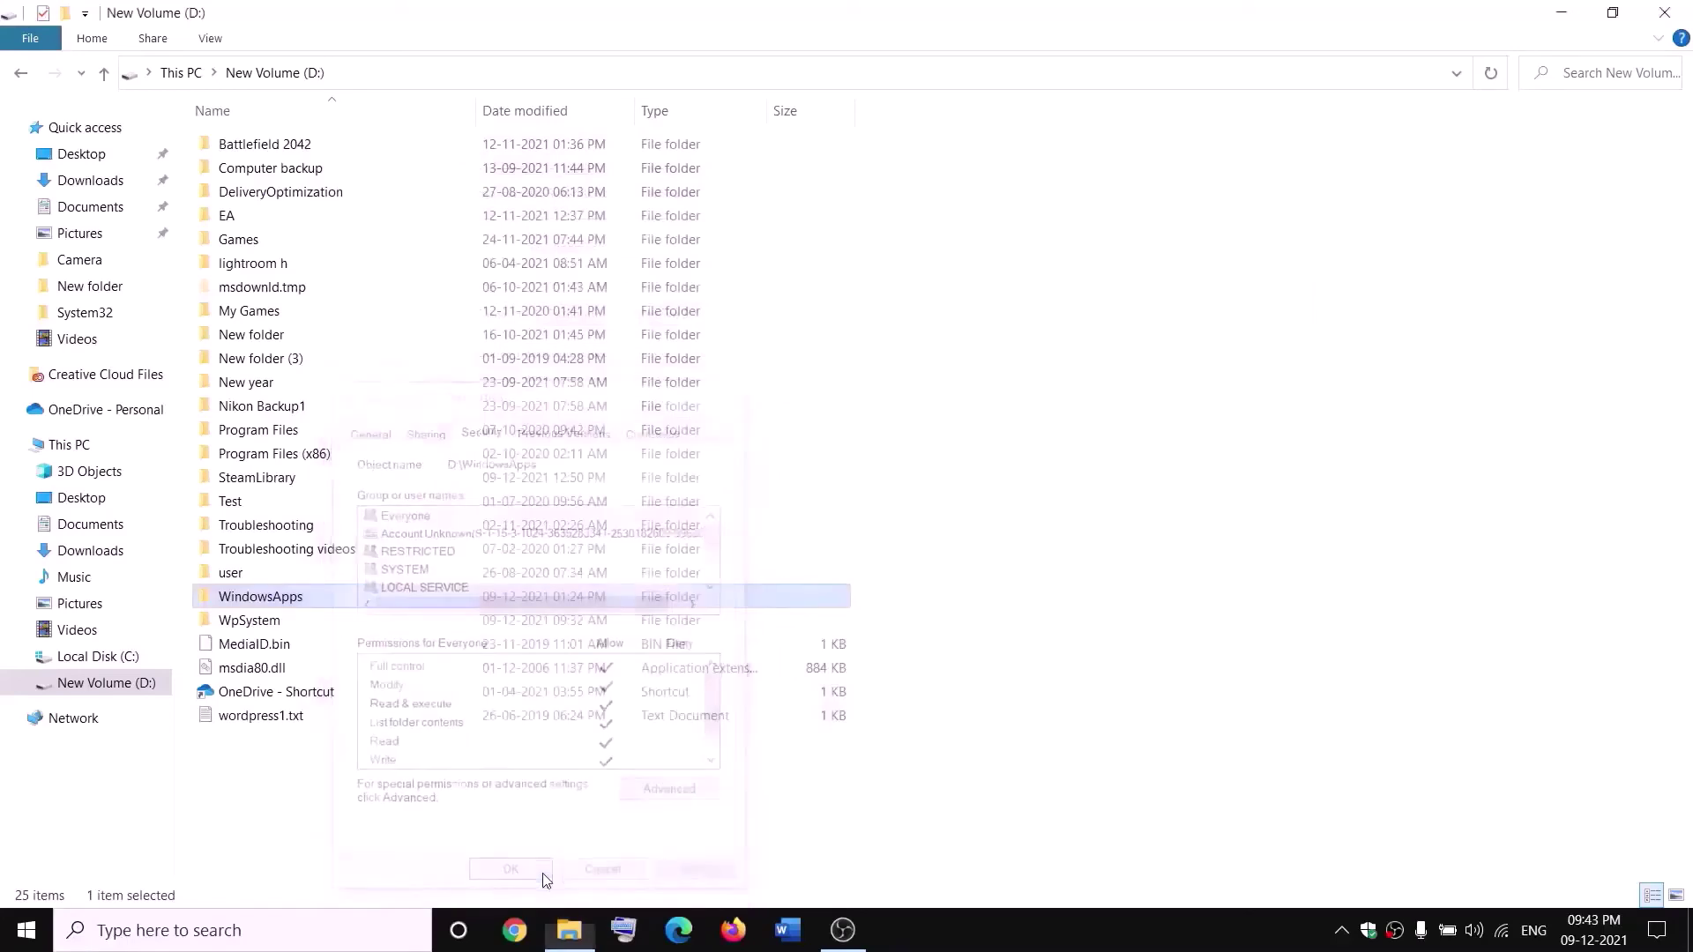
- Rename the WindowsApps folder on D: to WindowsApps.old
{"action": "right_click", "coordinate": [320, 607]}
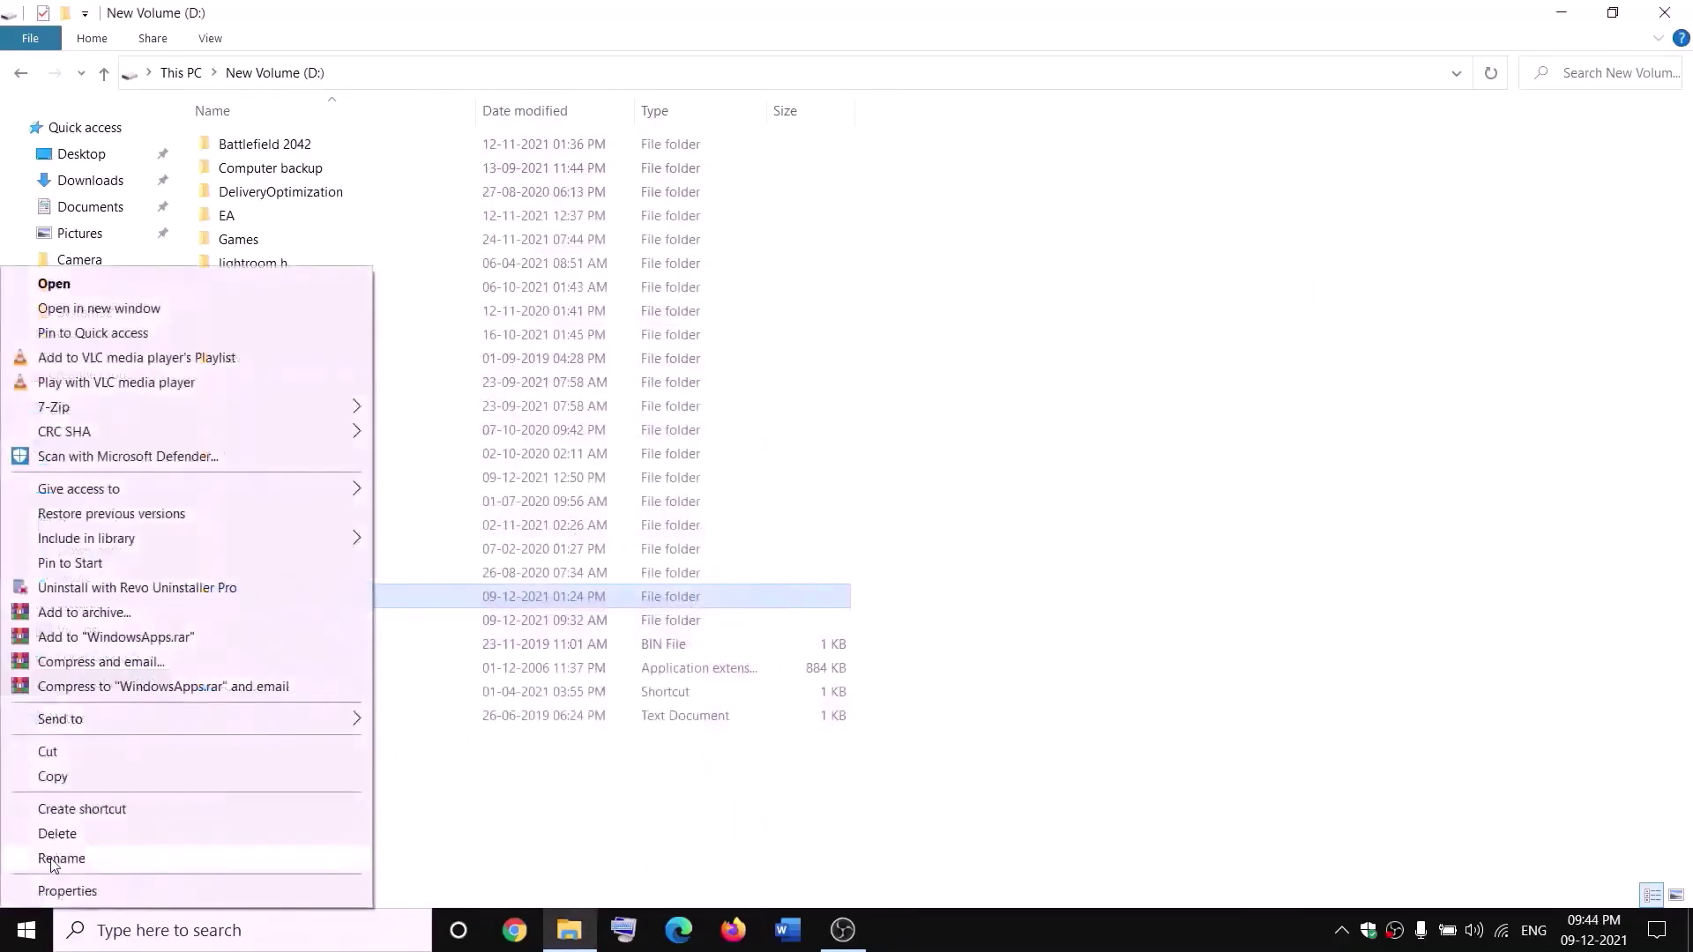
{"action": "left_click", "coordinate": [60, 858]}
{"action": "left_click", "coordinate": [316, 593]}
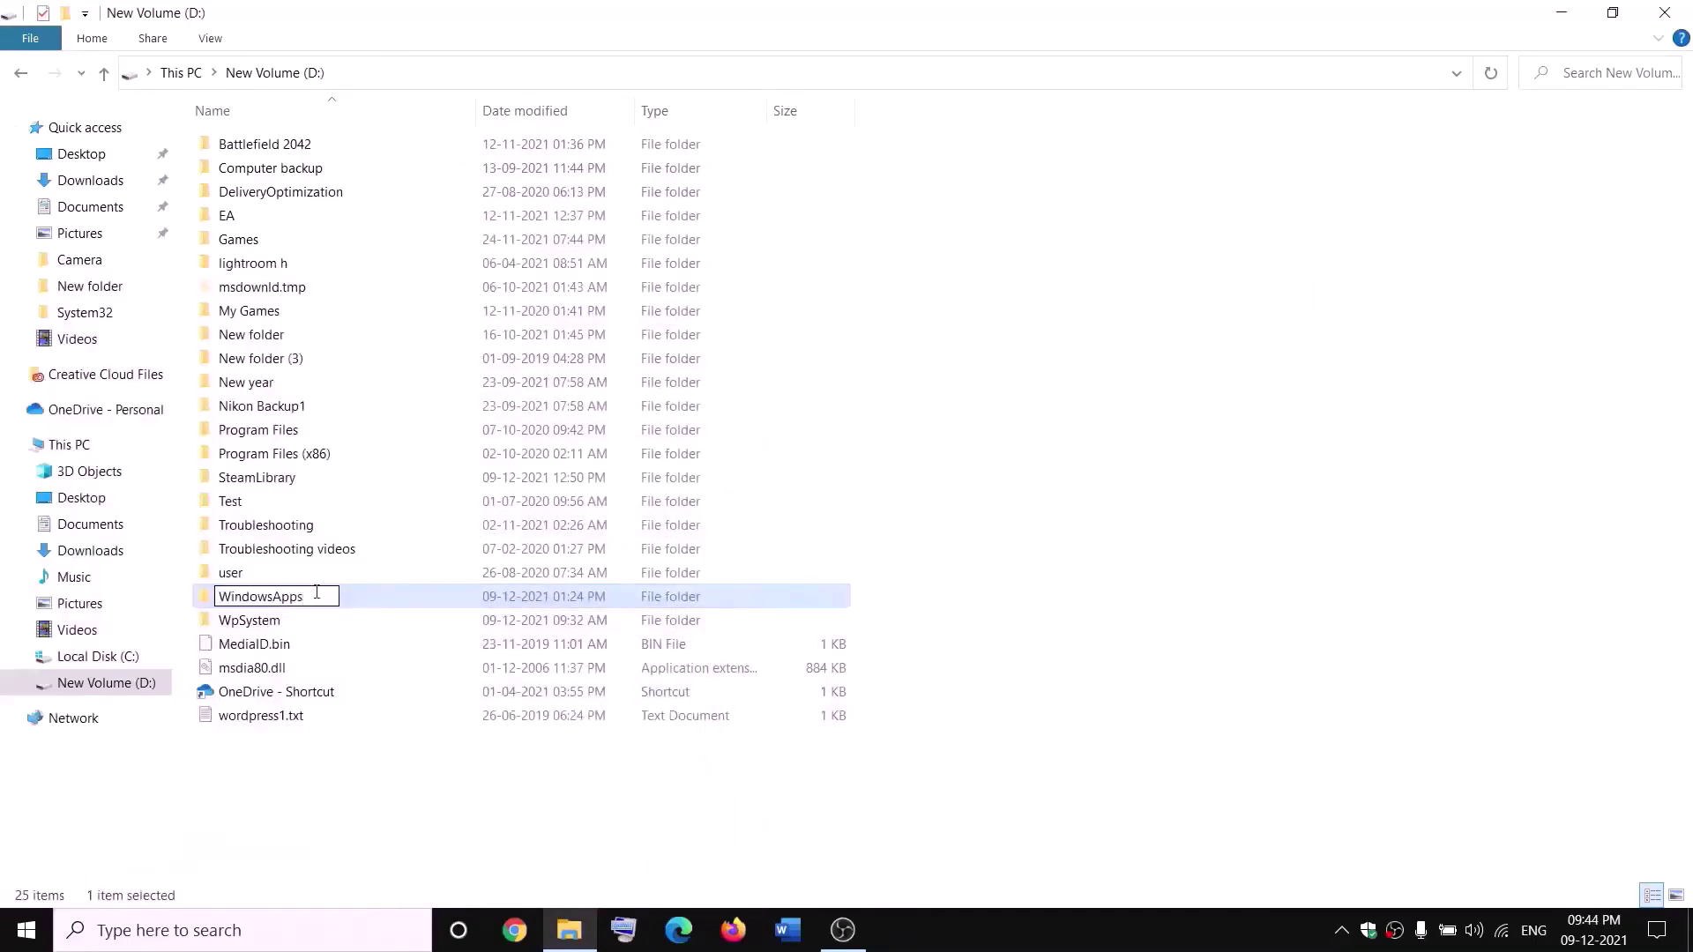
{"action": "type", "text": ".old"}
{"action": "left_click", "coordinate": [385, 769]}
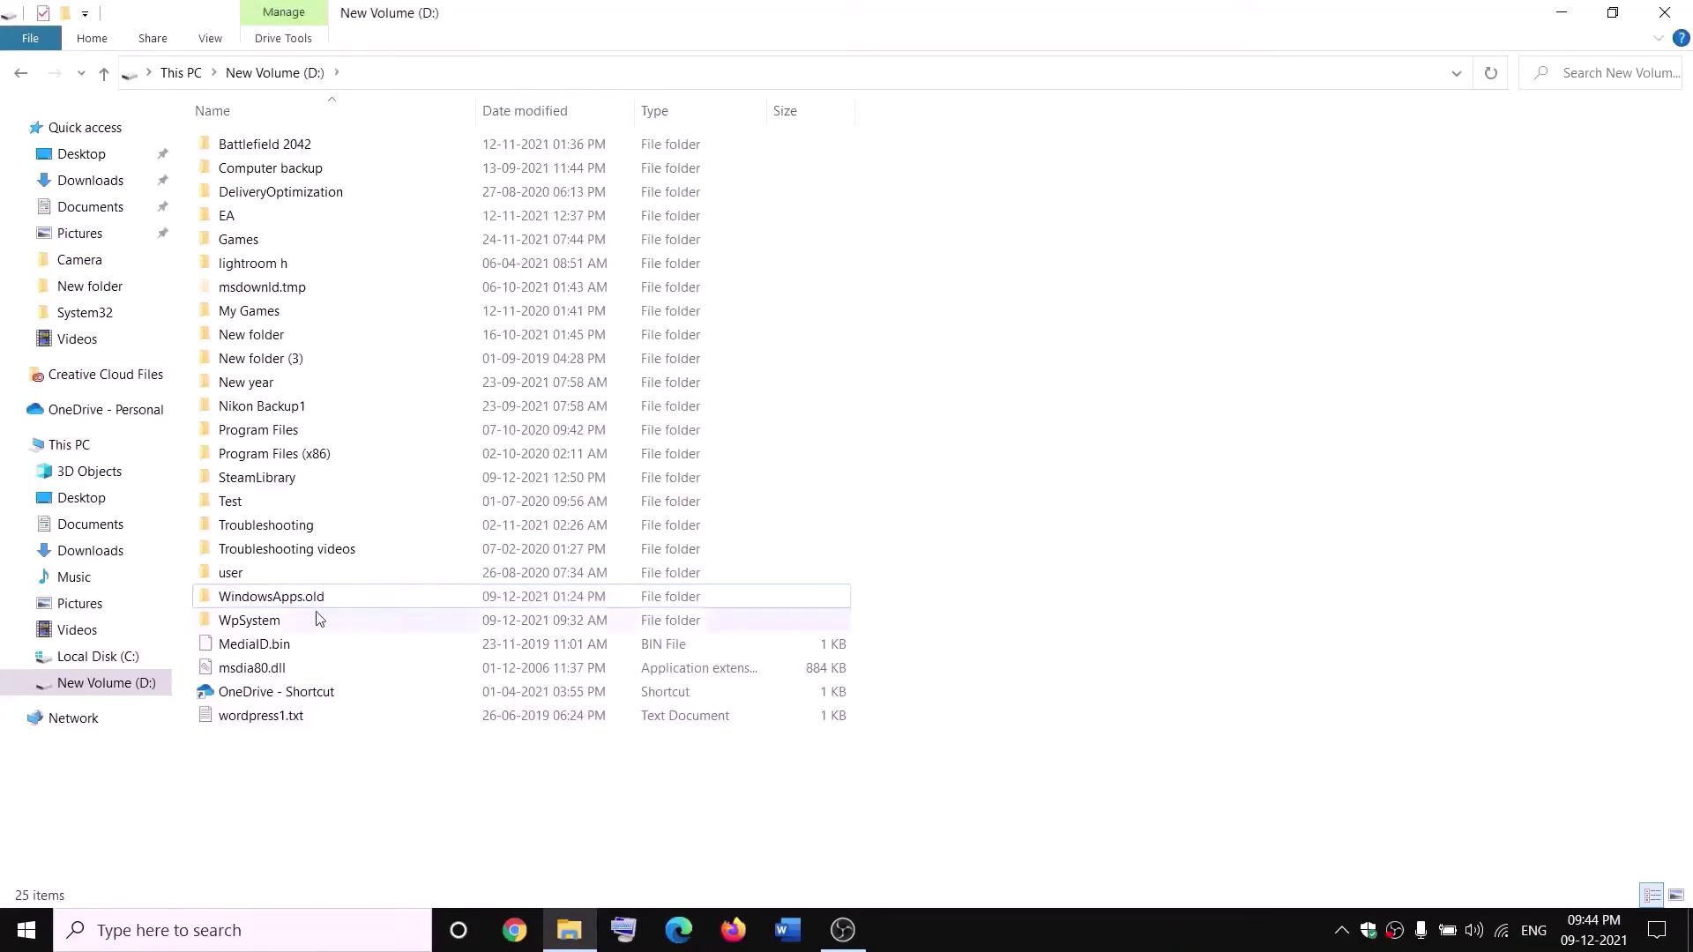
{"action": "mouse_move", "coordinate": [351, 606]}
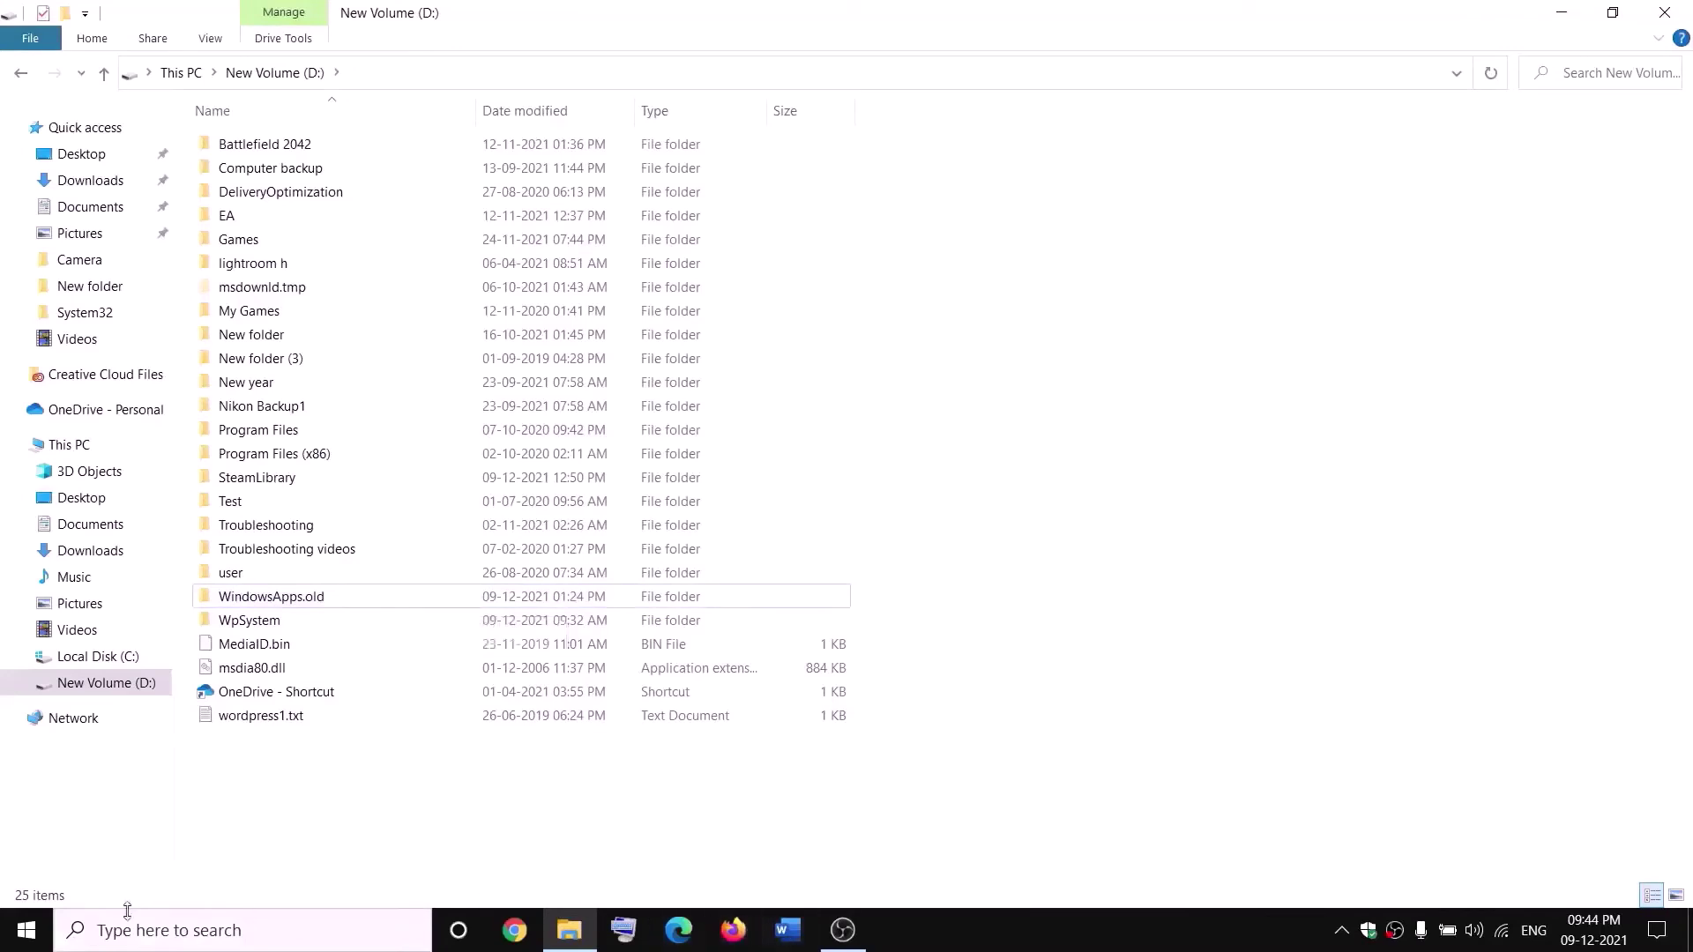
- End the Gaming Services process in Task Manager and close Task Manager
{"action": "right_click", "coordinate": [25, 931]}
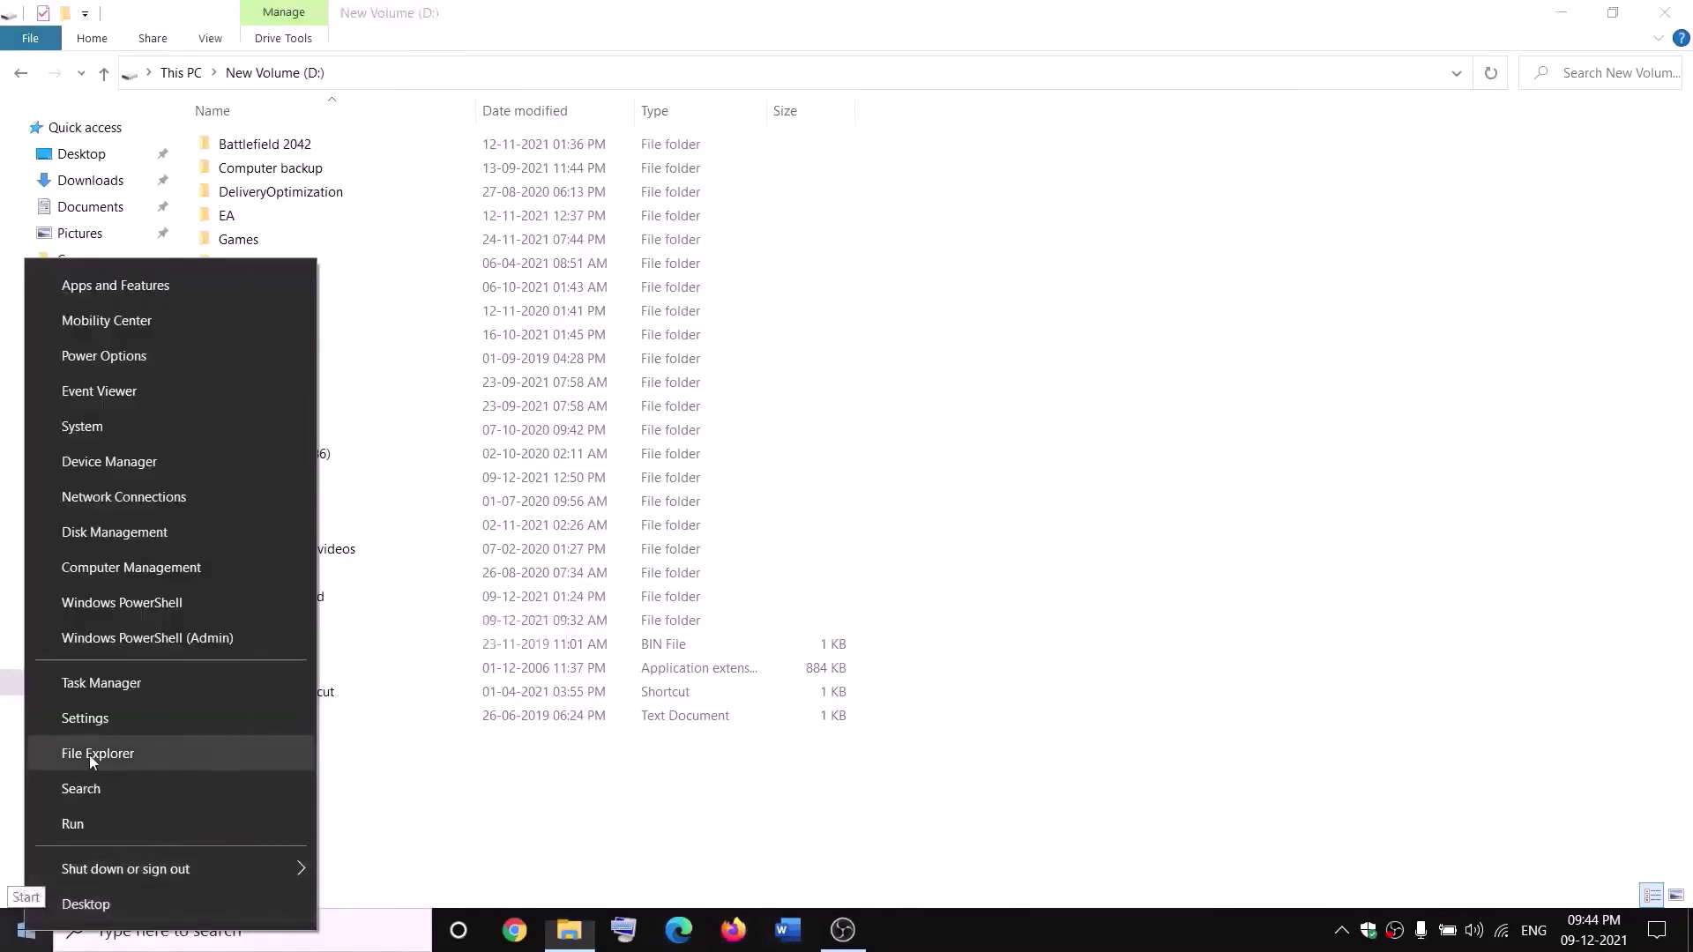
{"action": "left_click", "coordinate": [92, 691]}
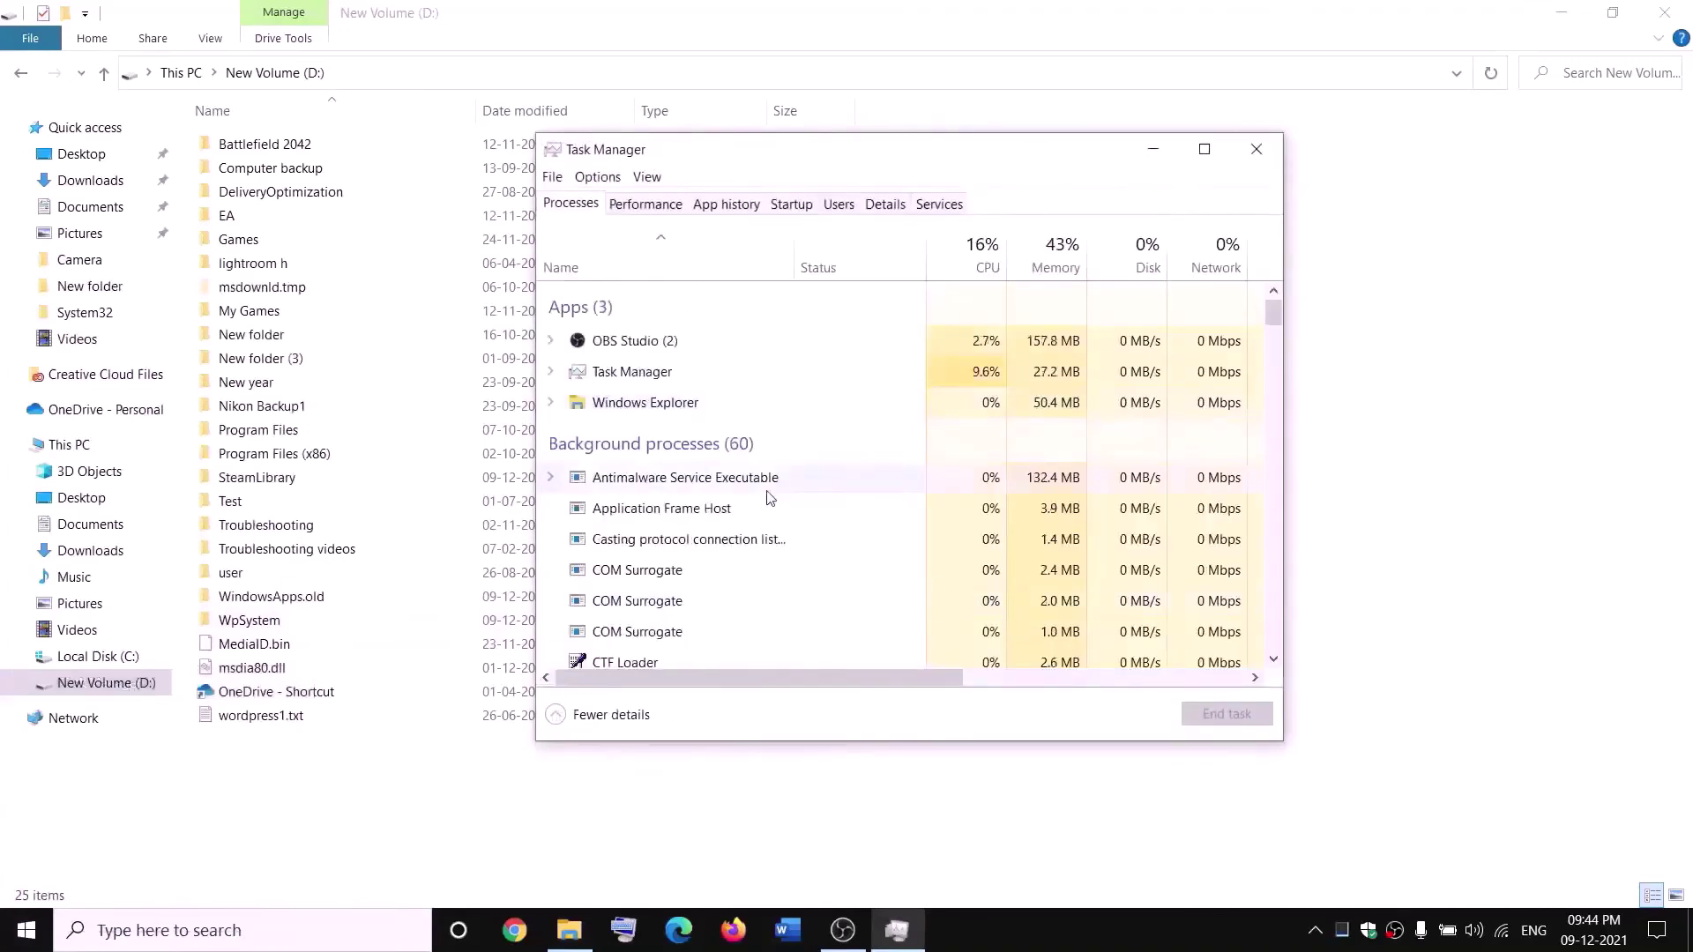
{"action": "scroll", "coordinate": [770, 499], "scroll_direction": "down", "scroll_amount": 3}
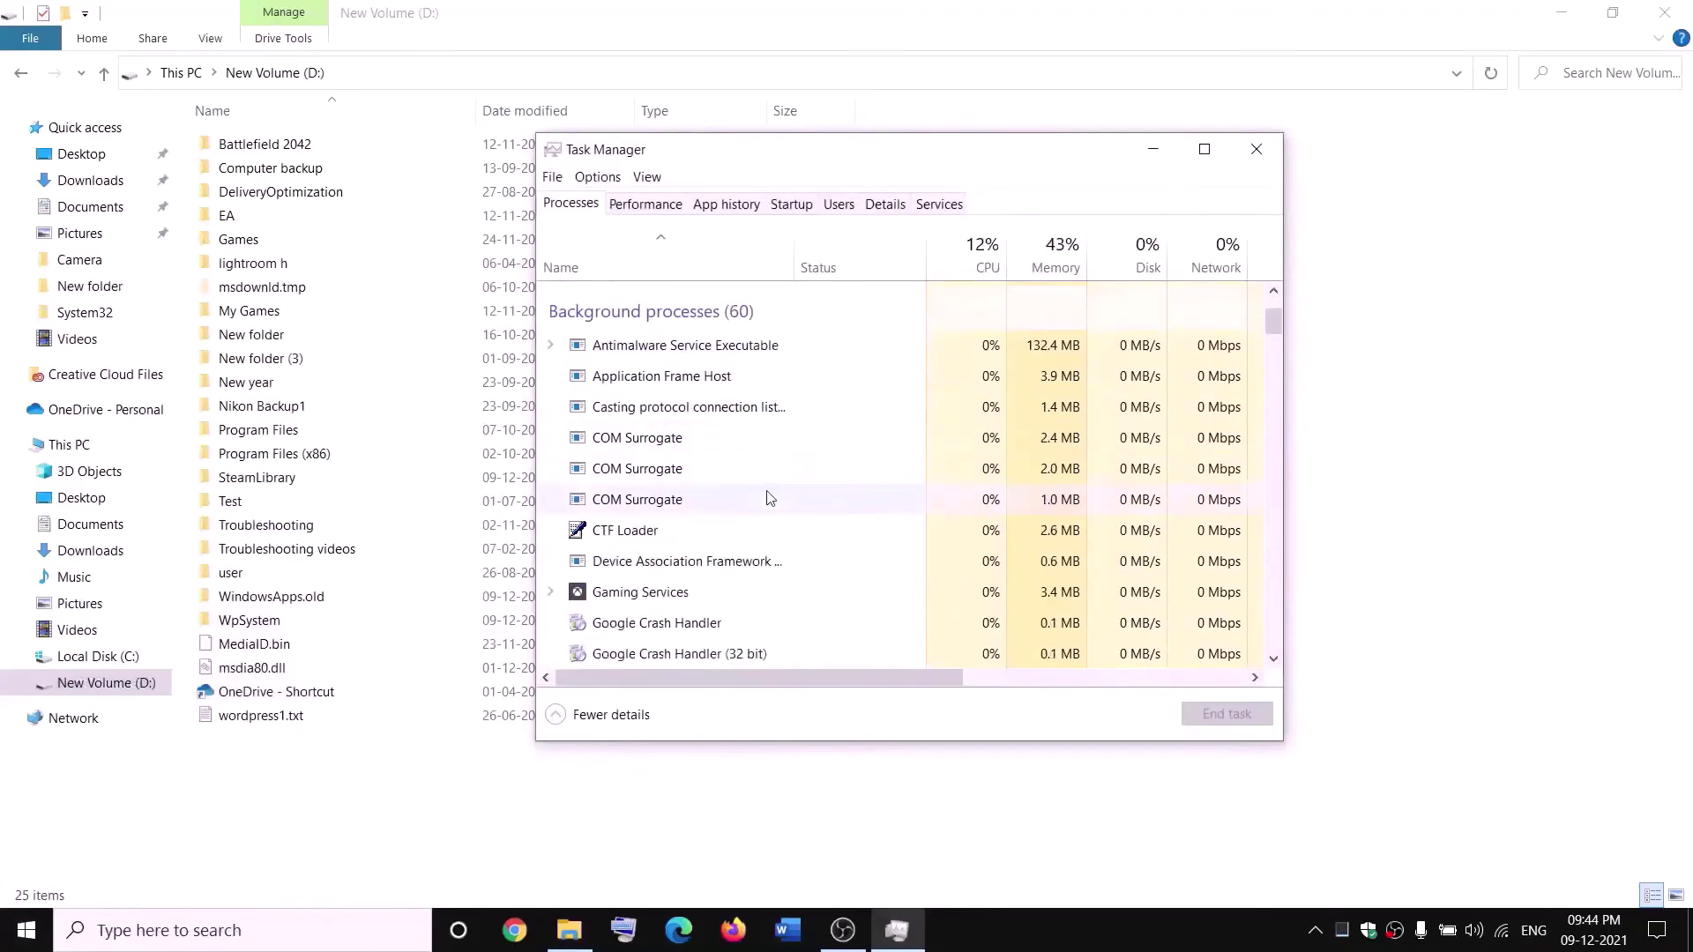
{"action": "right_click", "coordinate": [615, 600]}
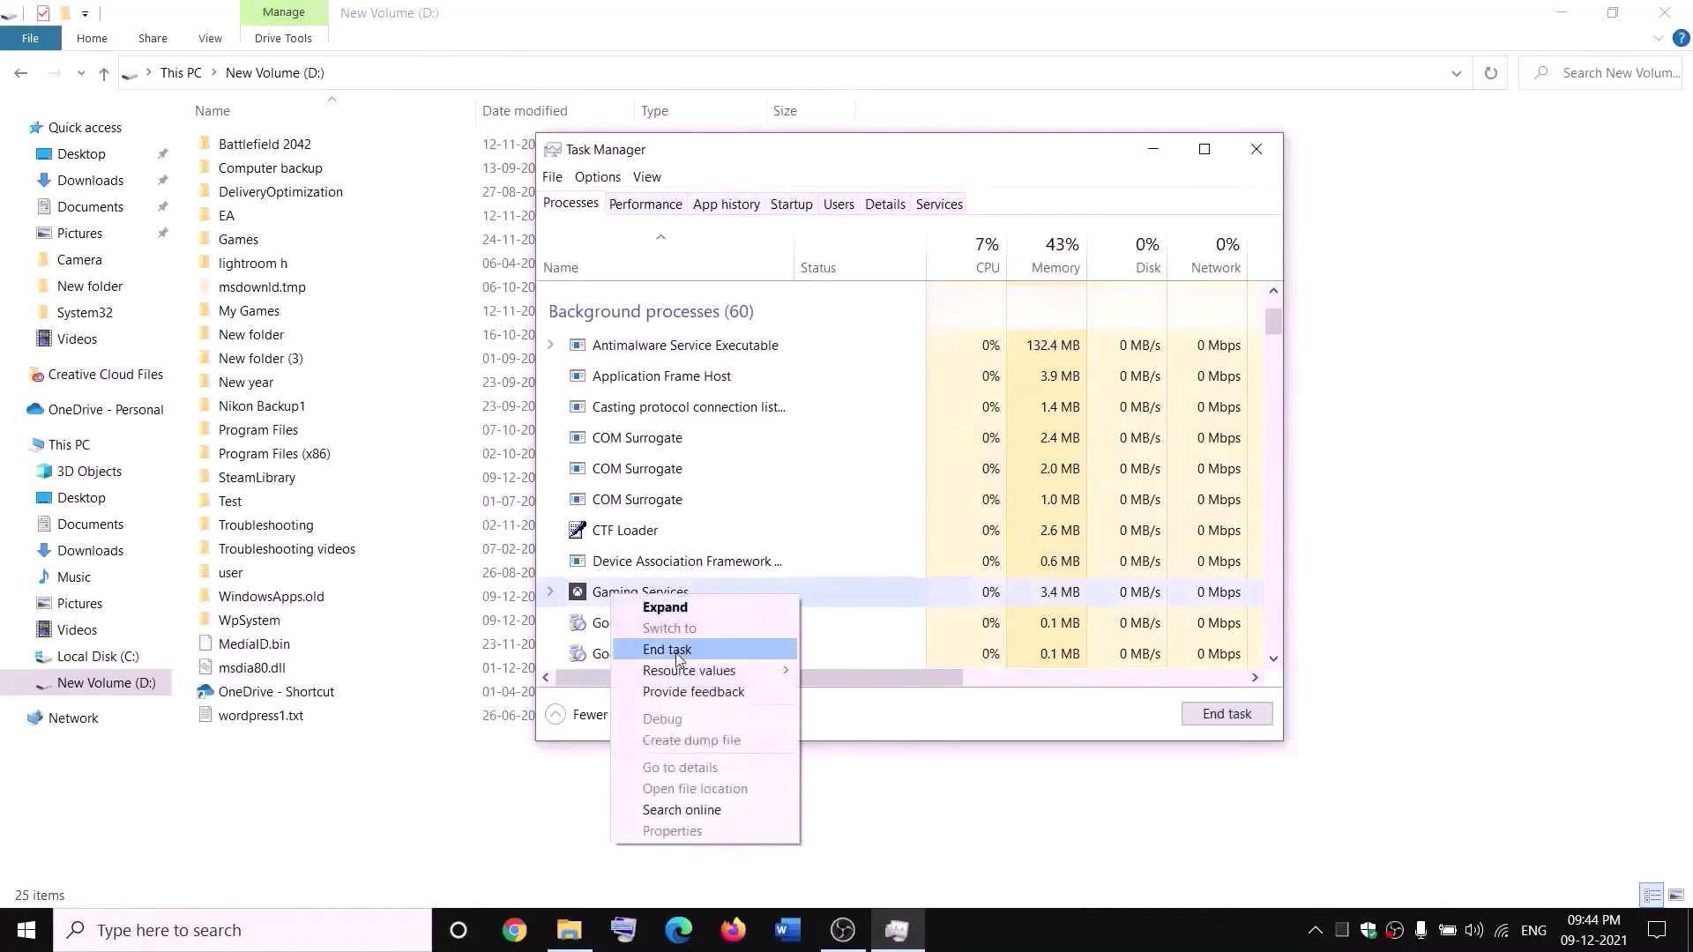
{"action": "left_click", "coordinate": [676, 651]}
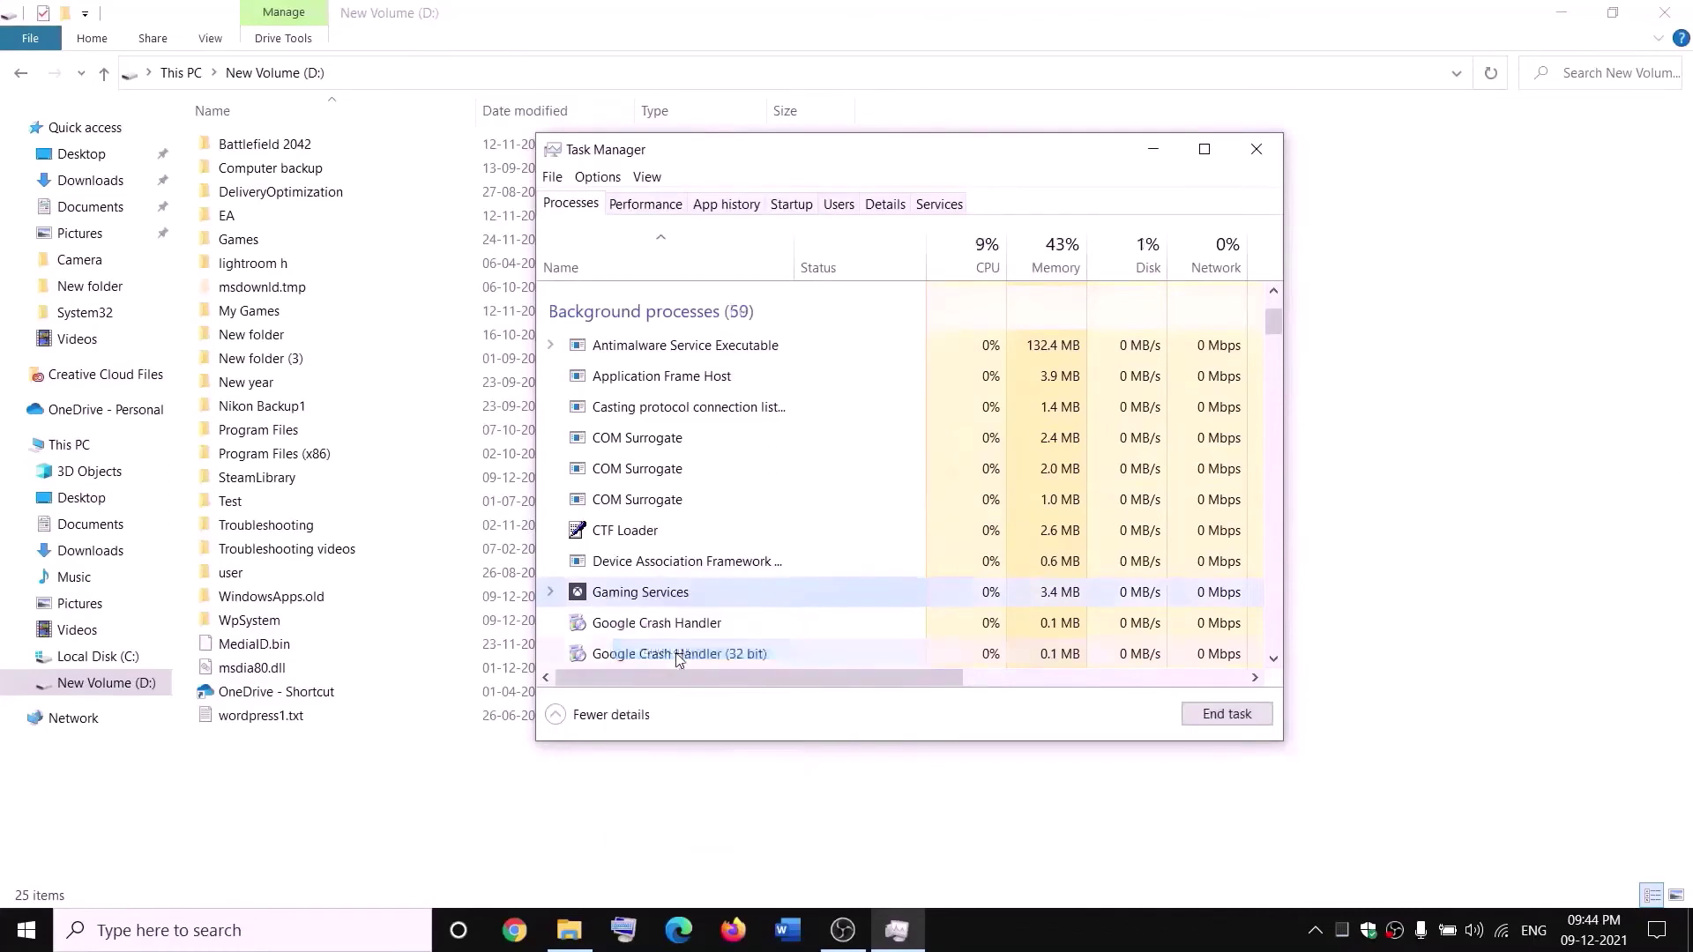
{"action": "left_click", "coordinate": [1272, 150]}
{"action": "left_click", "coordinate": [374, 933]}
- Launch the Services console and jump to the Gaming Services entries
{"action": "type", "text": "services"}
{"action": "key", "text": "Return"}
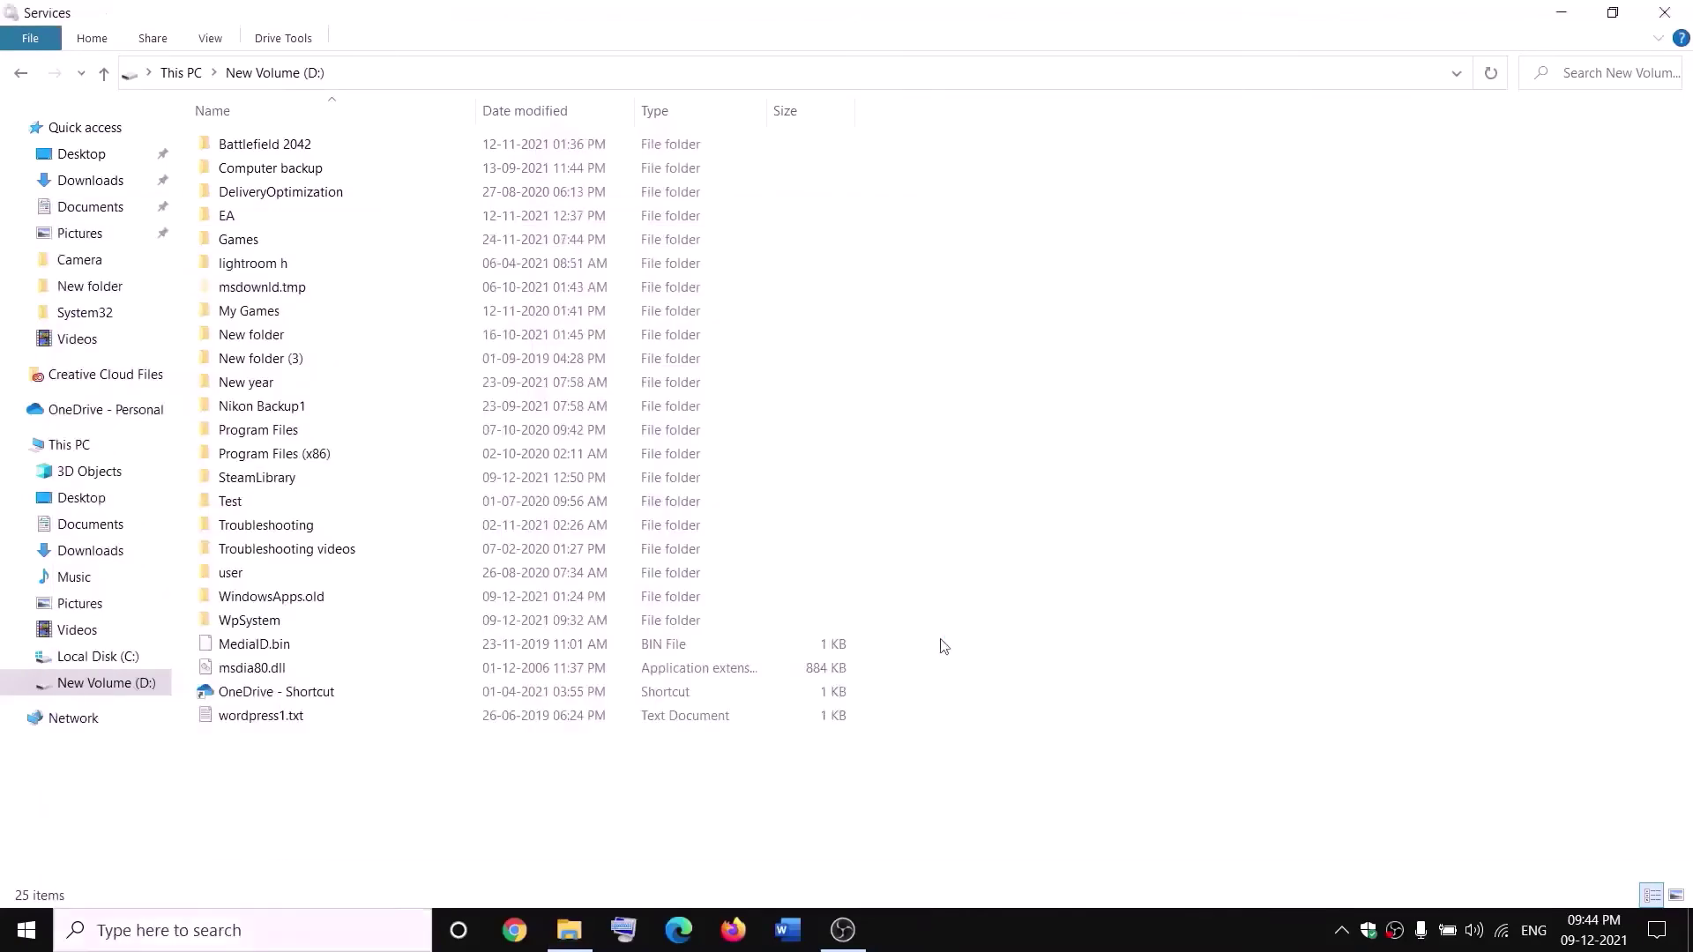
{"action": "left_click", "coordinate": [730, 481]}
{"action": "type", "text": "gaming"}
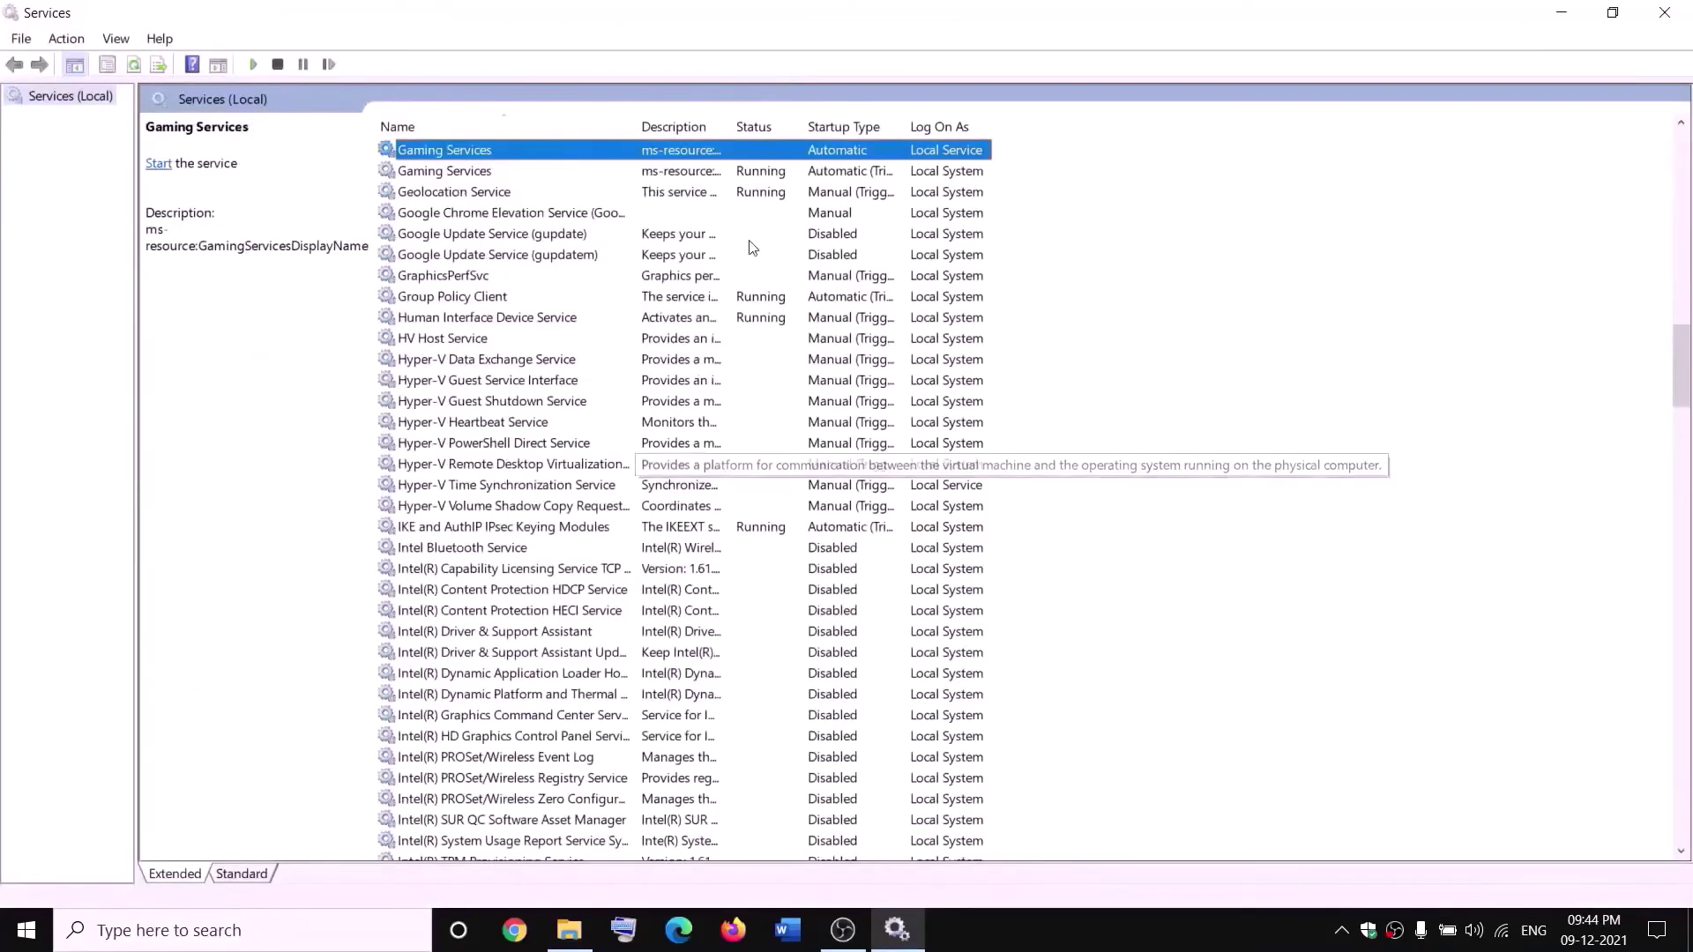
{"action": "left_click", "coordinate": [747, 237]}
- Stop both Gaming Services entries in the Services console
{"action": "left_click", "coordinate": [700, 150]}
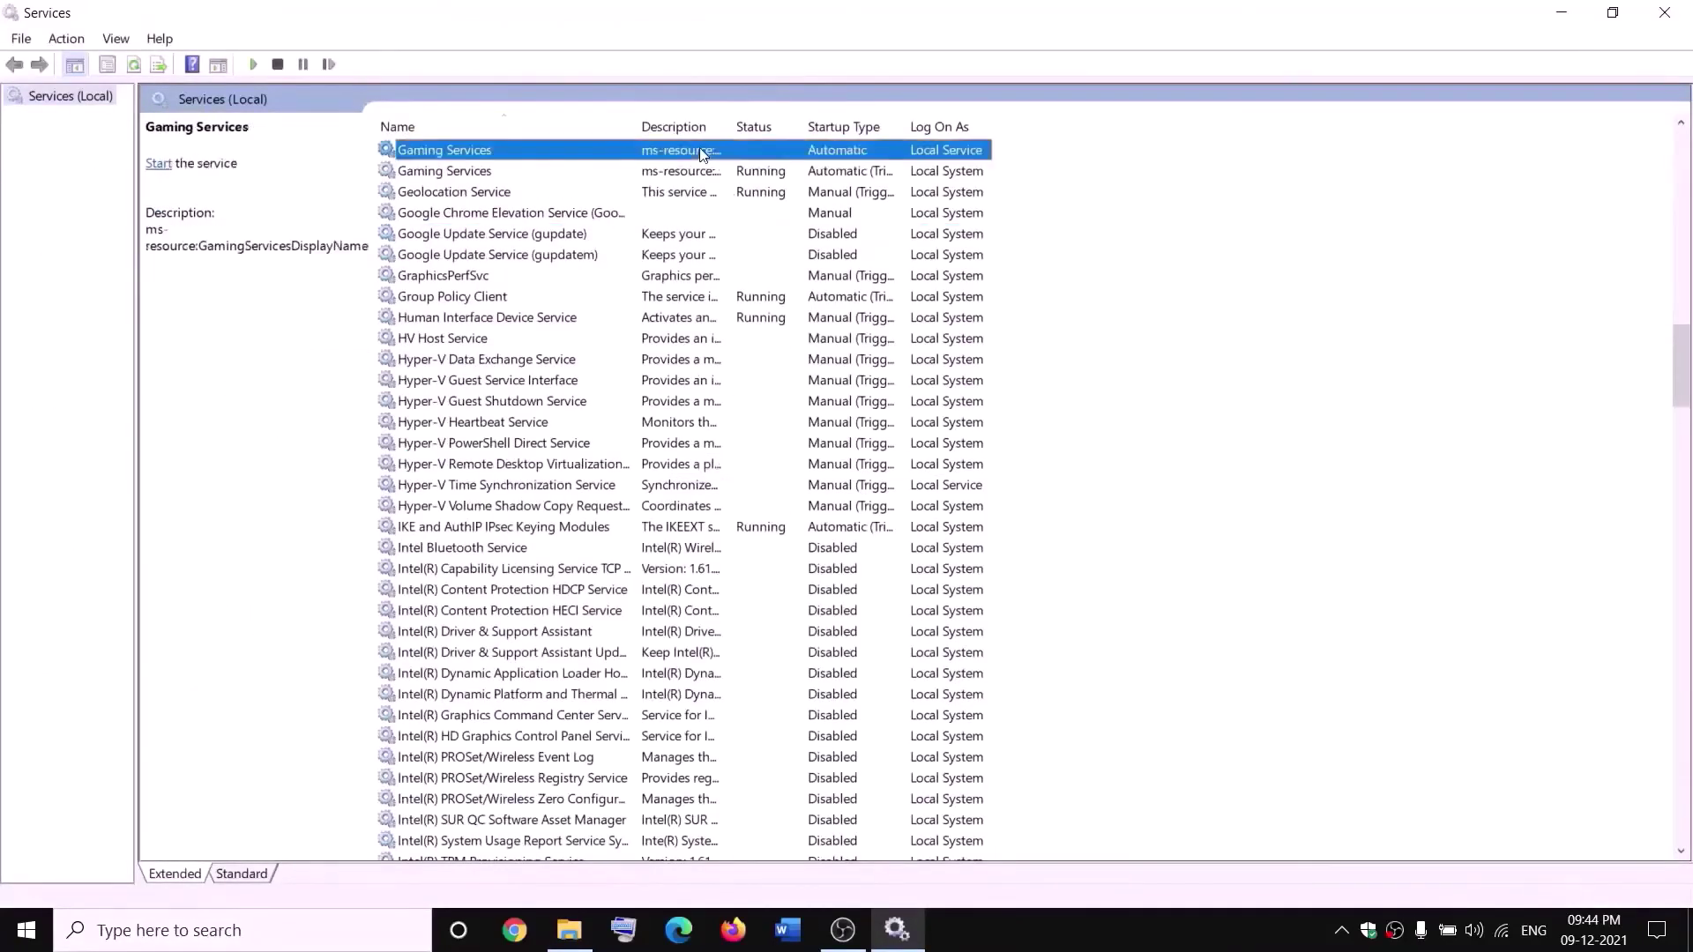
{"action": "right_click", "coordinate": [700, 149]}
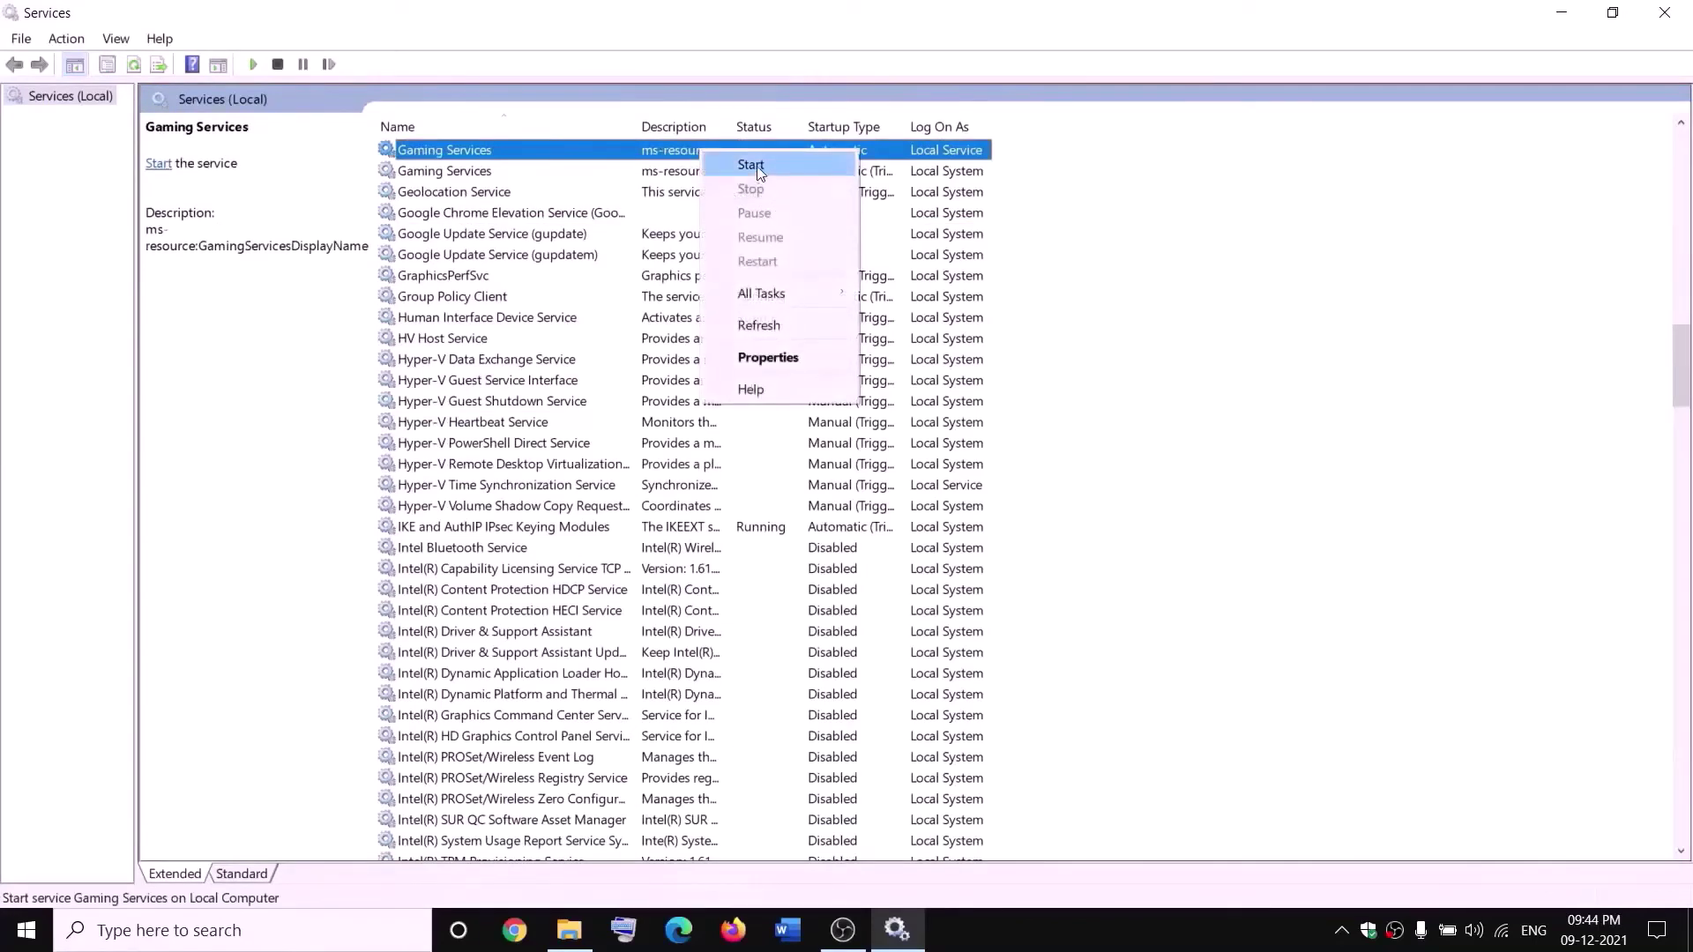
{"action": "left_click", "coordinate": [756, 166]}
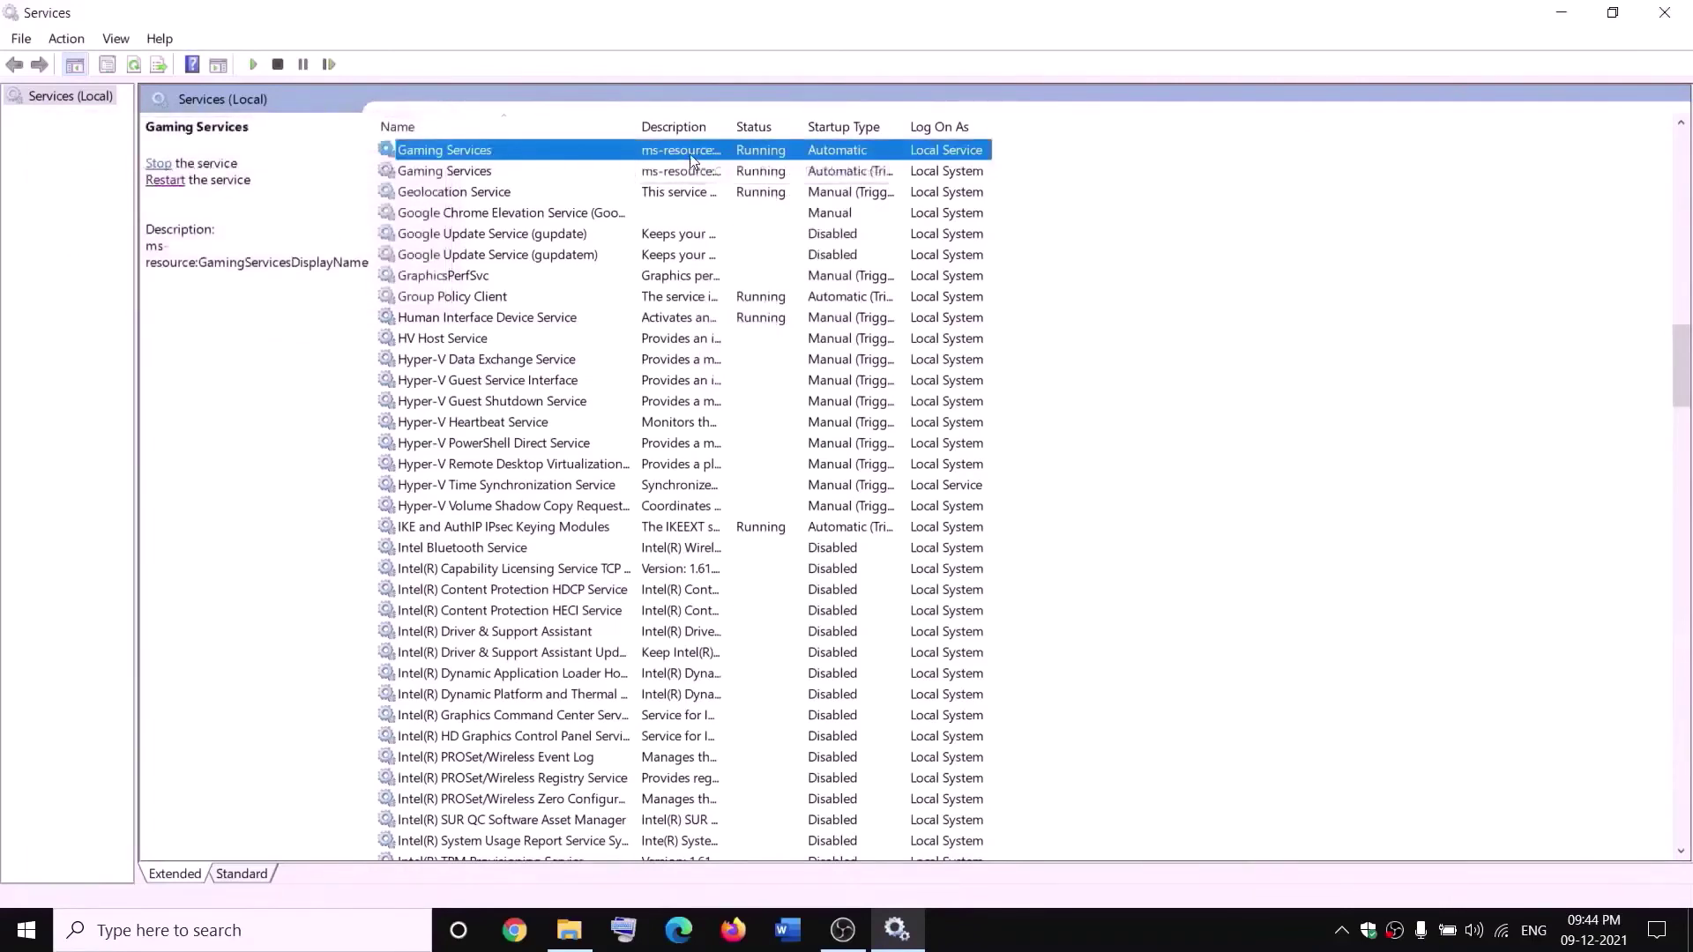
{"action": "right_click", "coordinate": [694, 155]}
{"action": "left_click", "coordinate": [741, 193]}
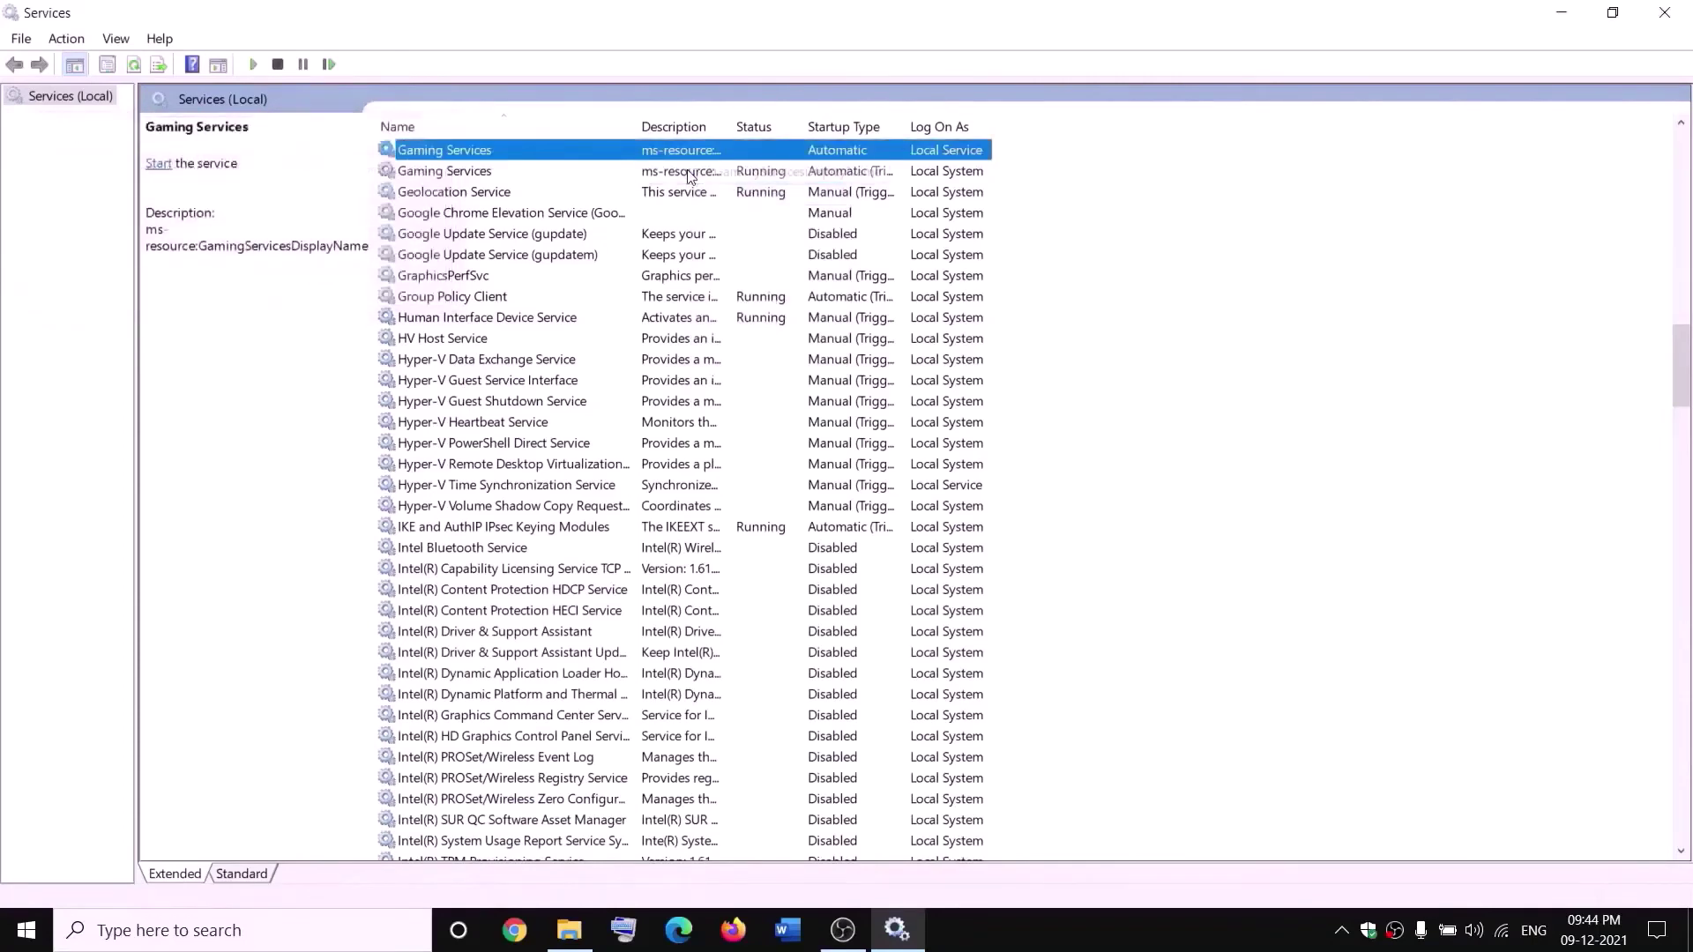
{"action": "left_click", "coordinate": [692, 172]}
{"action": "right_click", "coordinate": [691, 172]}
{"action": "left_click", "coordinate": [769, 211]}
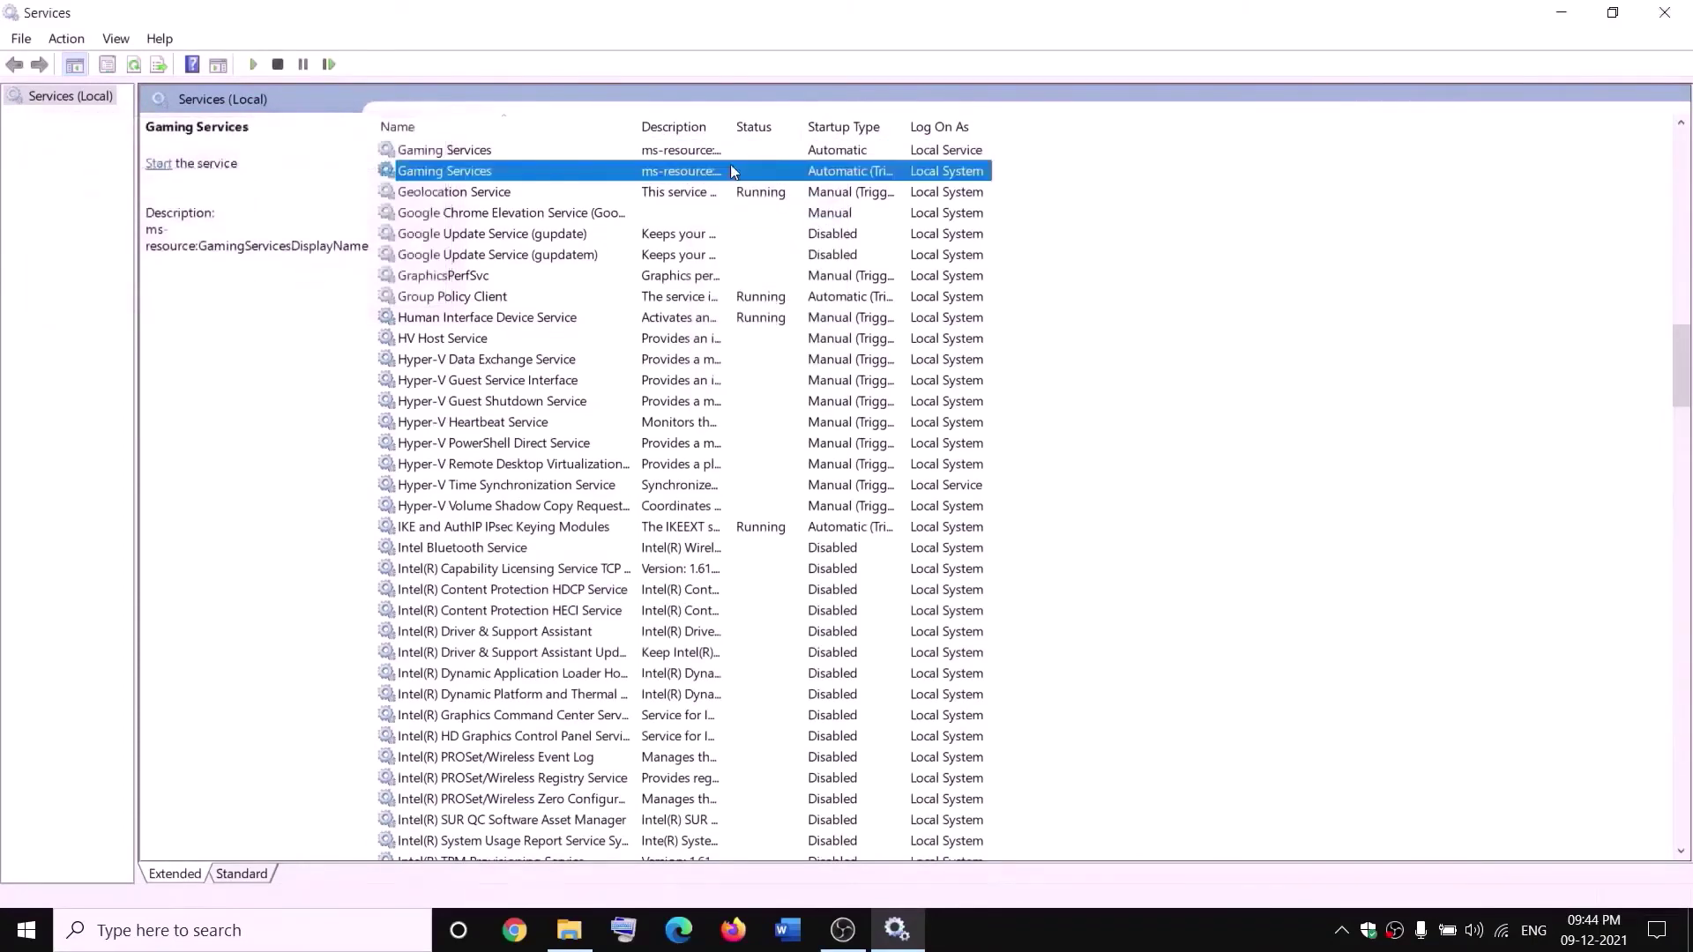
- Check the renamed folder in File Explorer, then start both Gaming Services entries again
{"action": "left_click", "coordinate": [570, 930]}
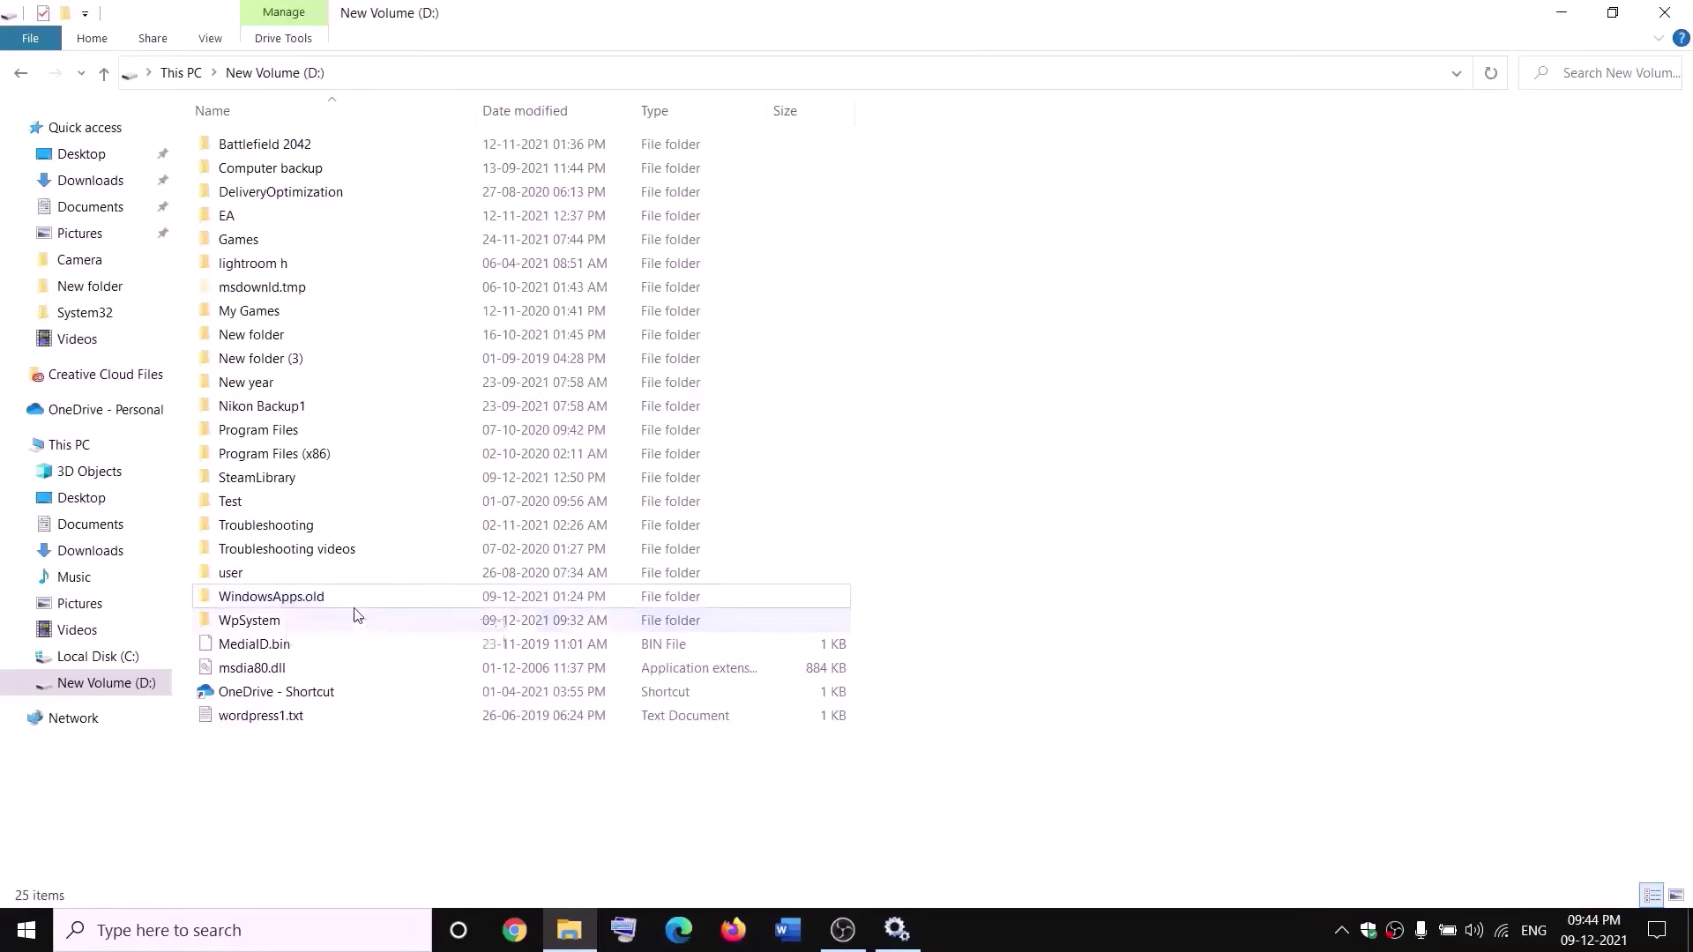
{"action": "key", "text": "alt+Tab"}
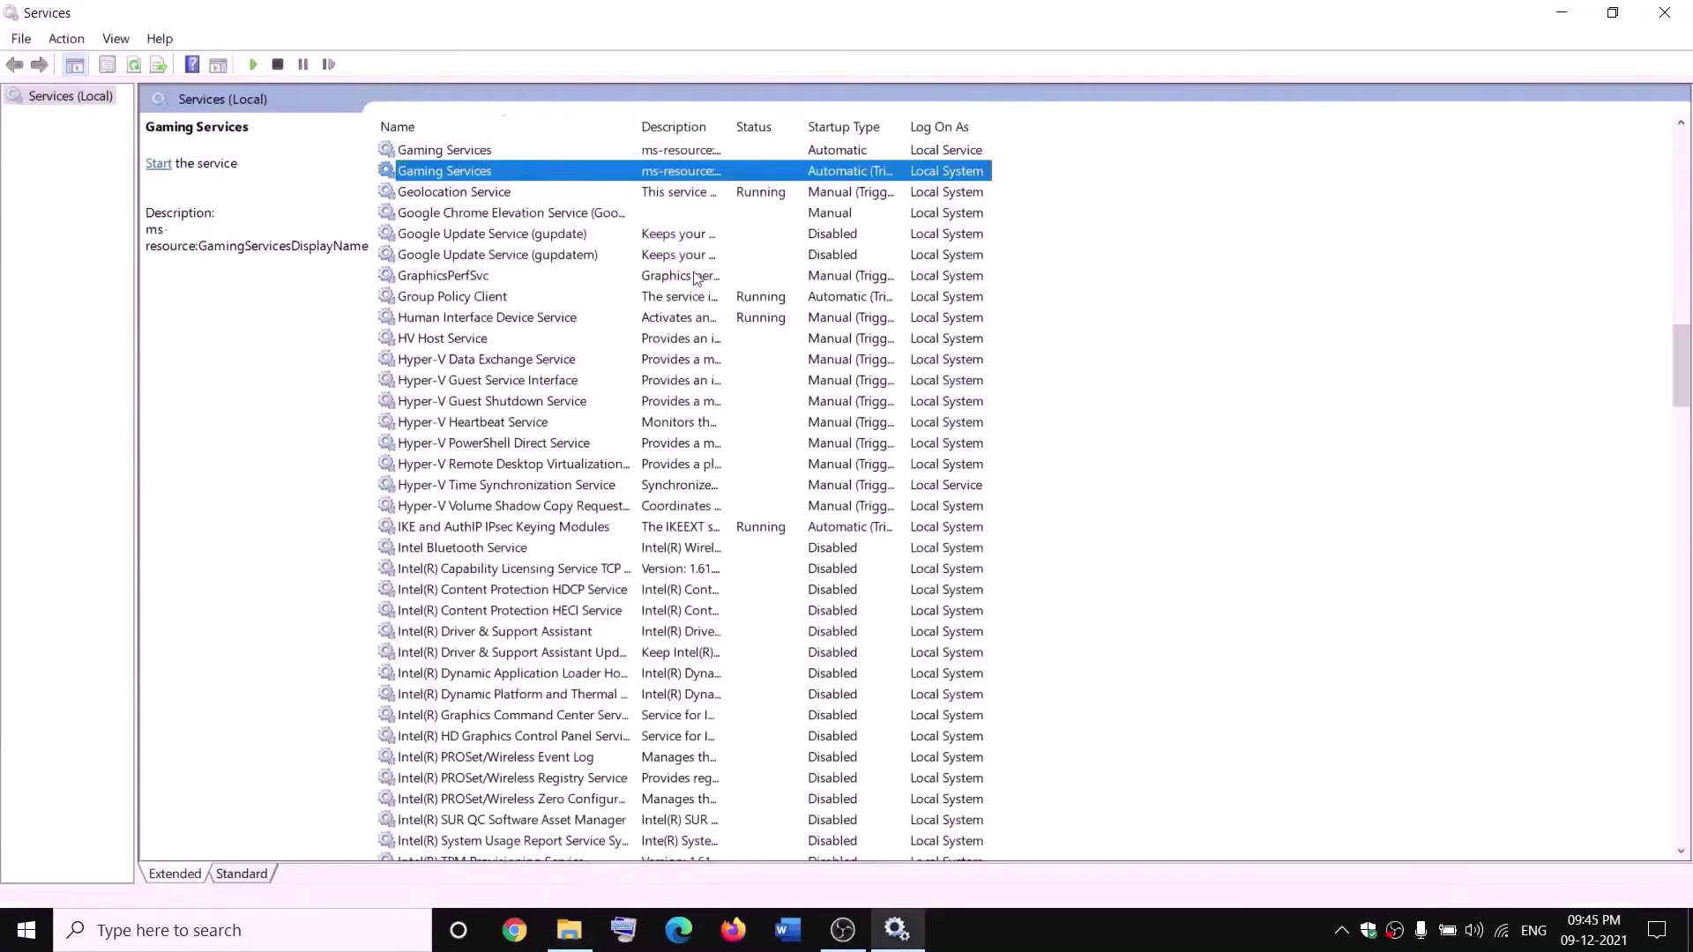
{"action": "right_click", "coordinate": [627, 152]}
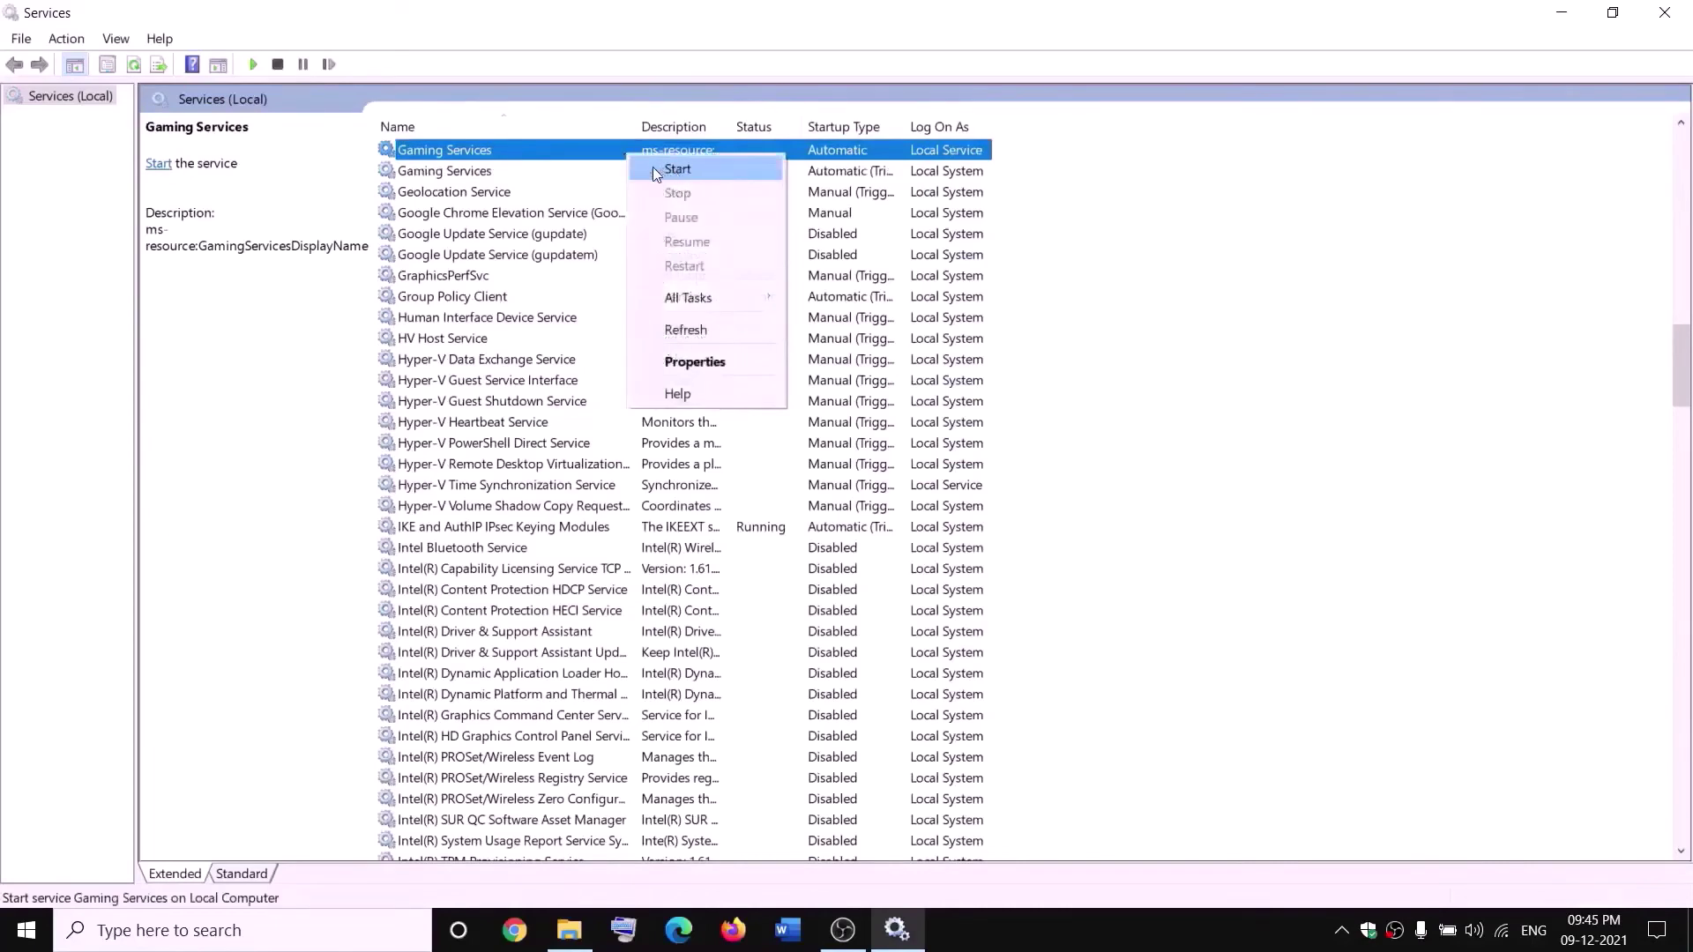
{"action": "left_click", "coordinate": [675, 170]}
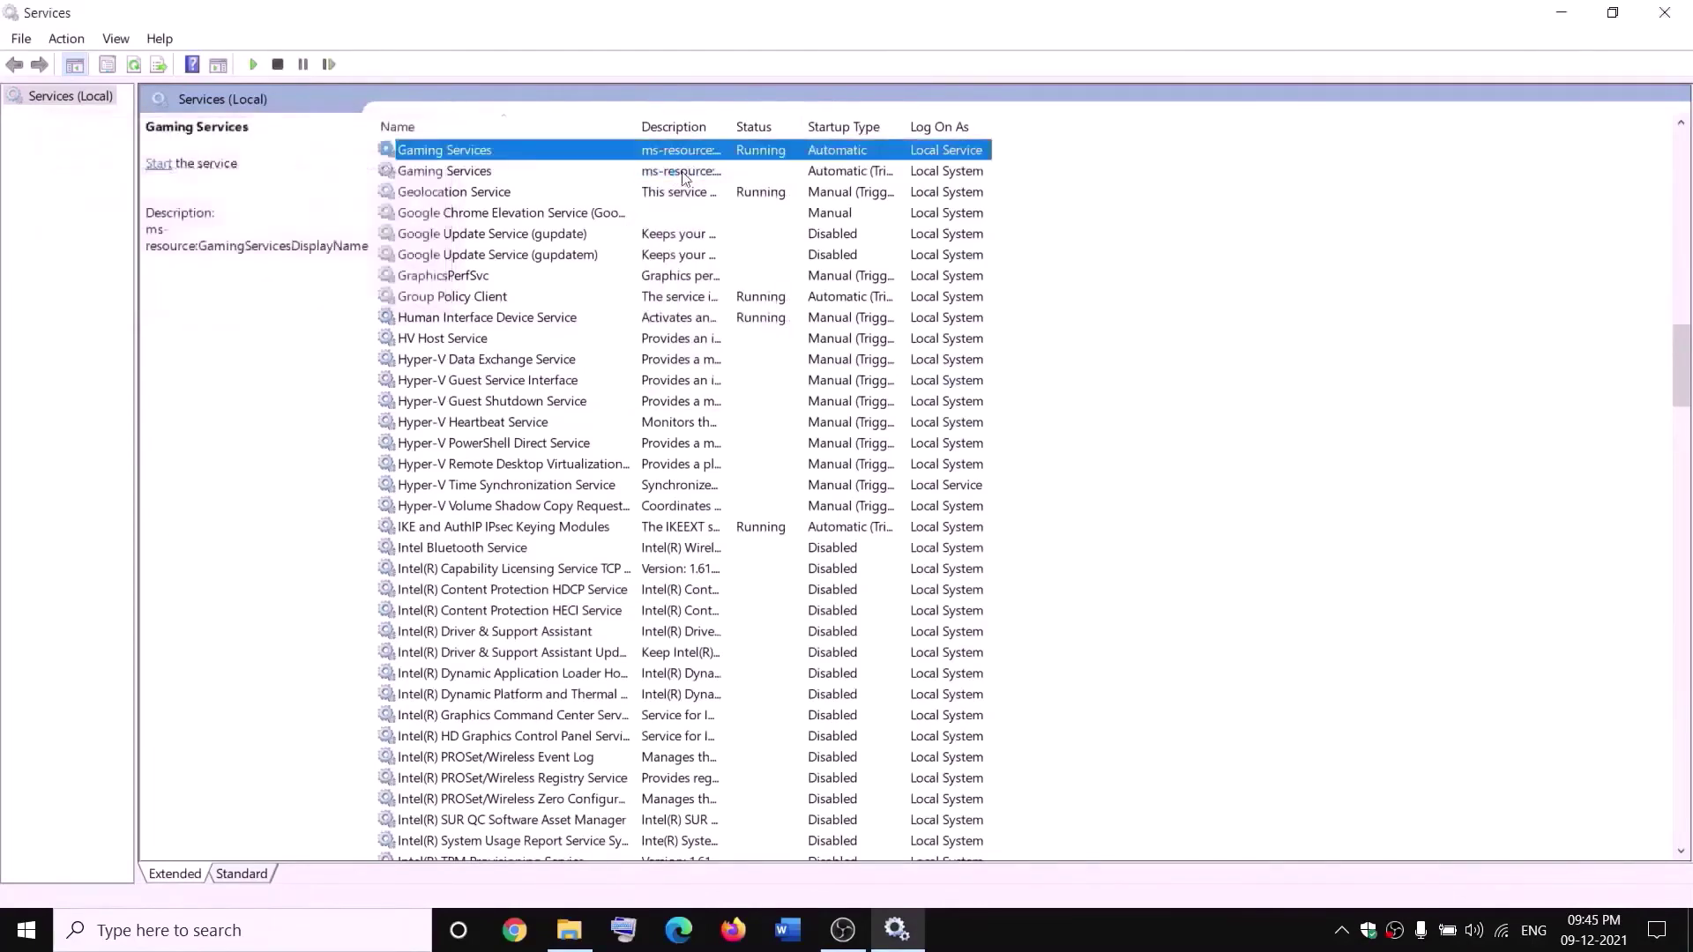
{"action": "right_click", "coordinate": [684, 177]}
{"action": "left_click", "coordinate": [719, 182]}
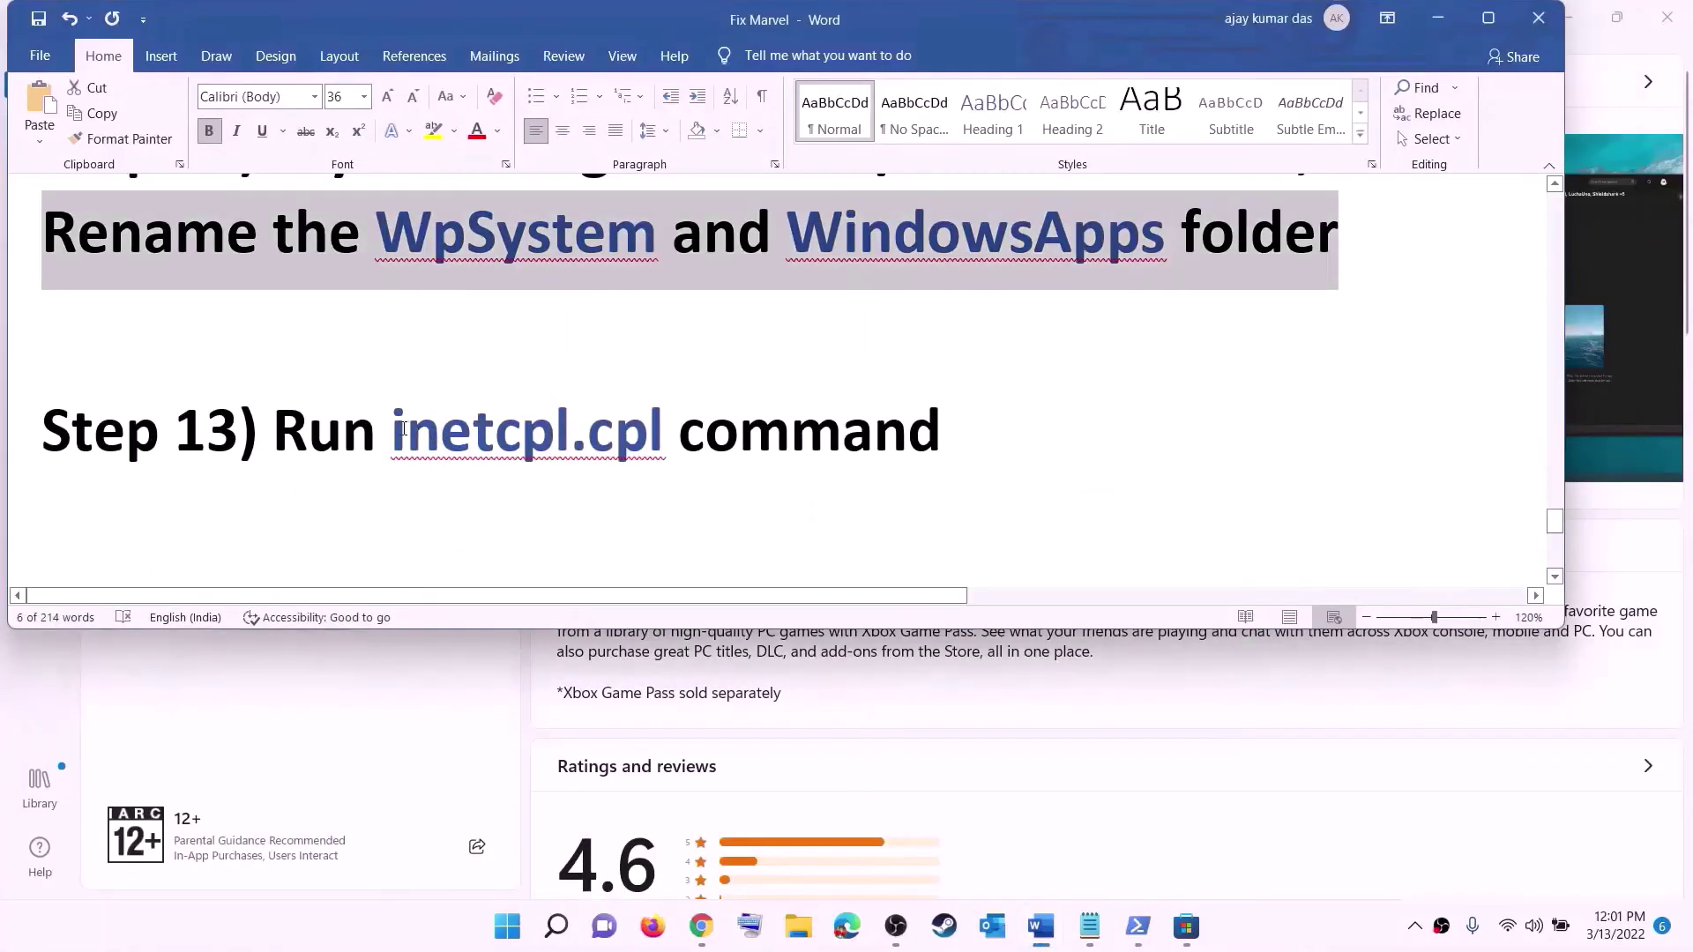
- Open Internet Properties via inetcpl.cpl and scroll its Advanced tab to the TLS options
{"action": "left_click_drag", "start_coordinate": [403, 429], "coordinate": [628, 425]}
{"action": "key", "text": "ctrl+c"}
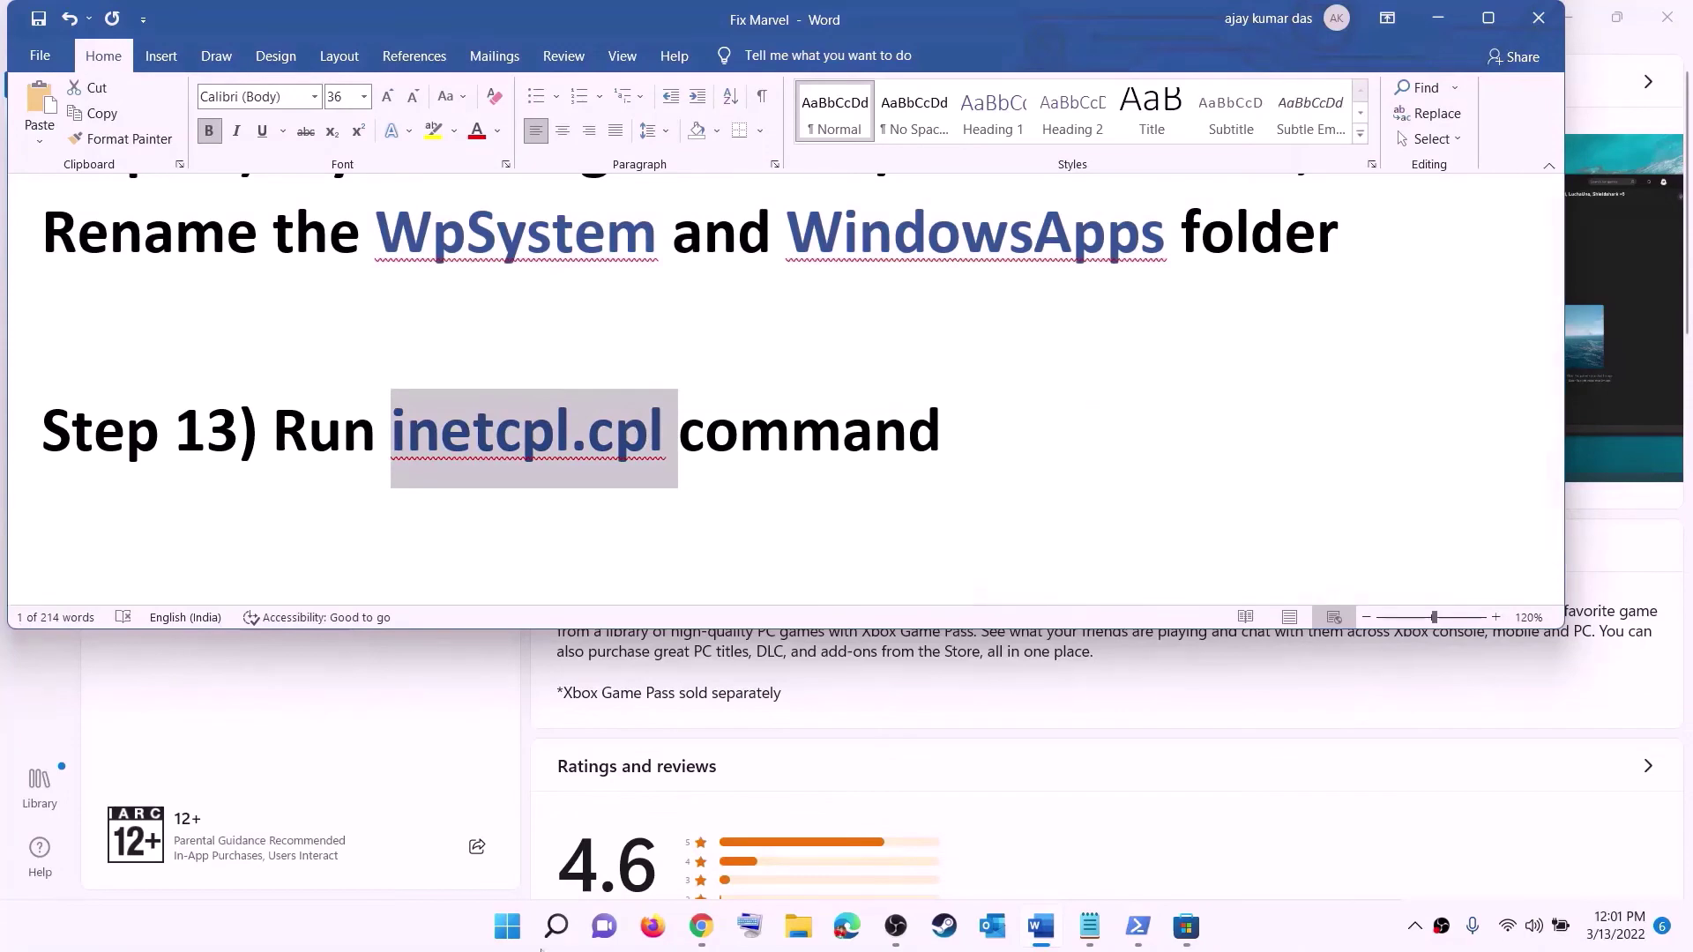
{"action": "left_click", "coordinate": [520, 928]}
{"action": "key", "text": "ctrl+v"}
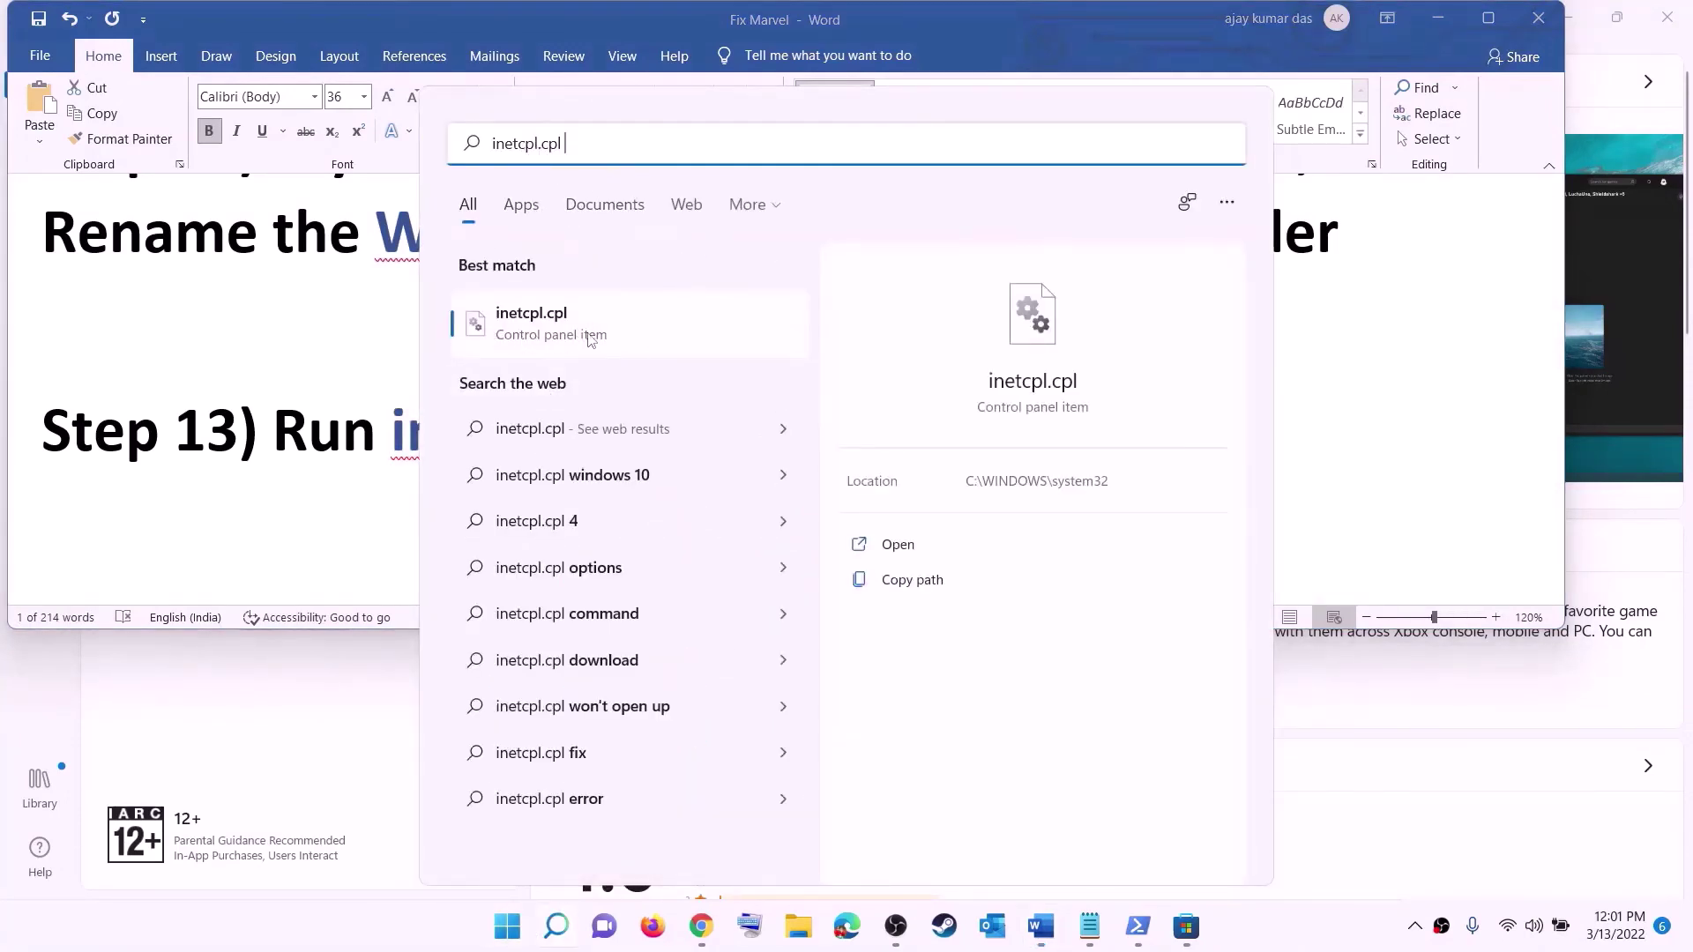
{"action": "left_click", "coordinate": [675, 325]}
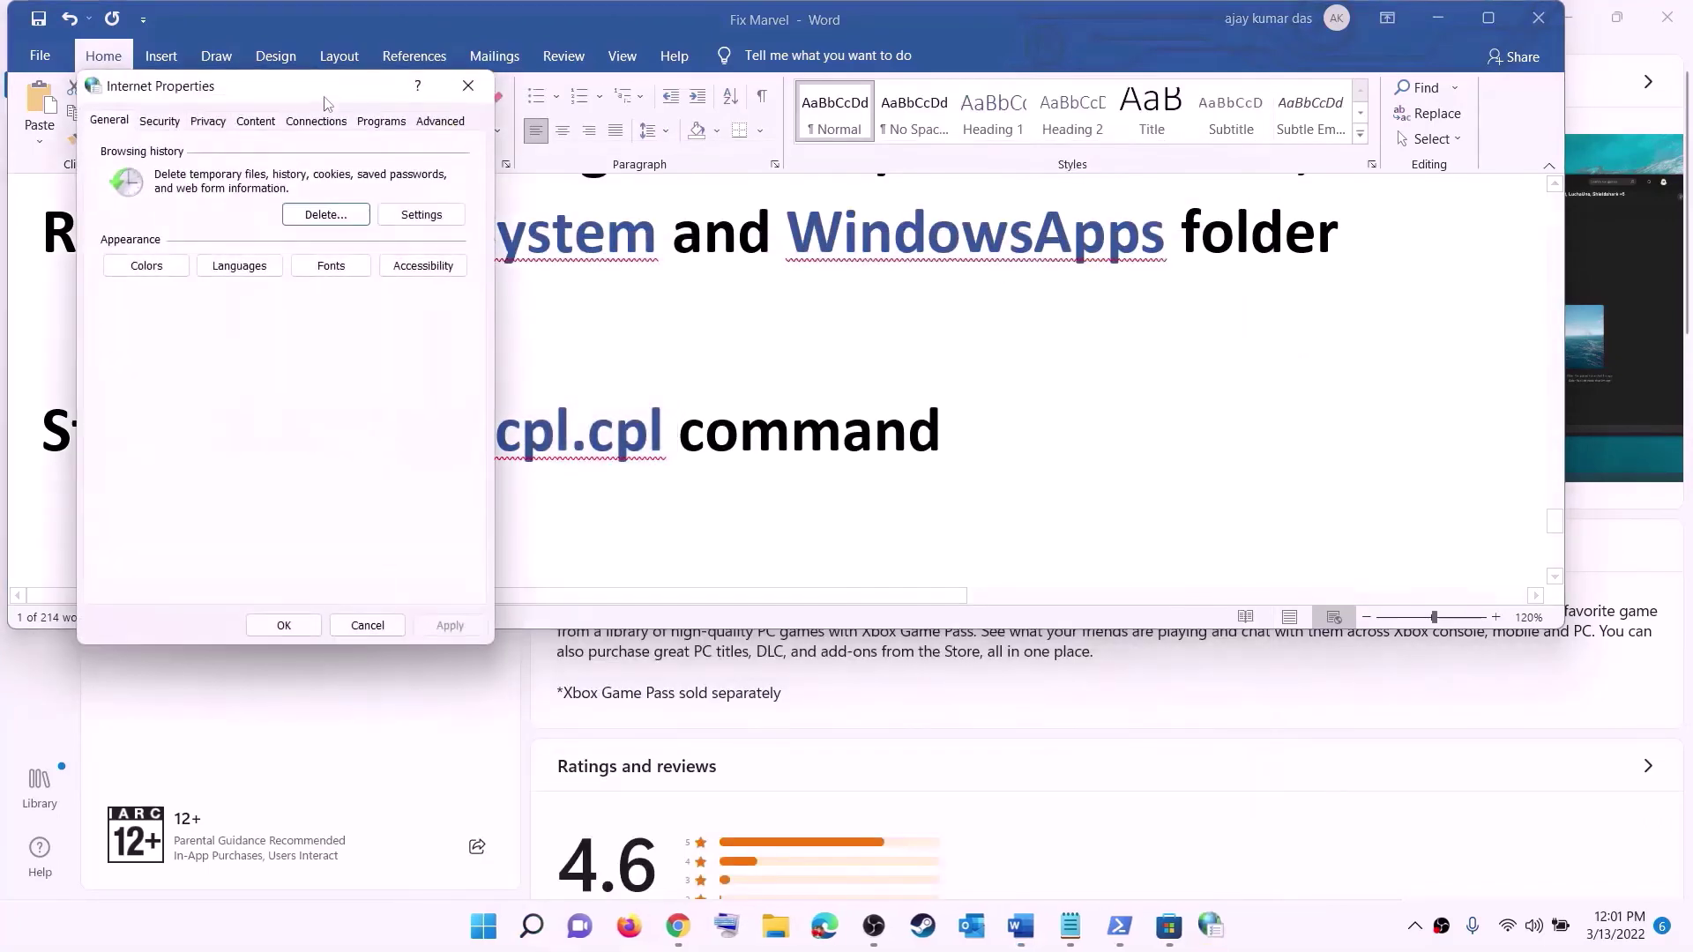
{"action": "left_click", "coordinate": [1232, 203]}
{"action": "scroll", "coordinate": [1072, 397], "scroll_direction": "down", "scroll_amount": 15}
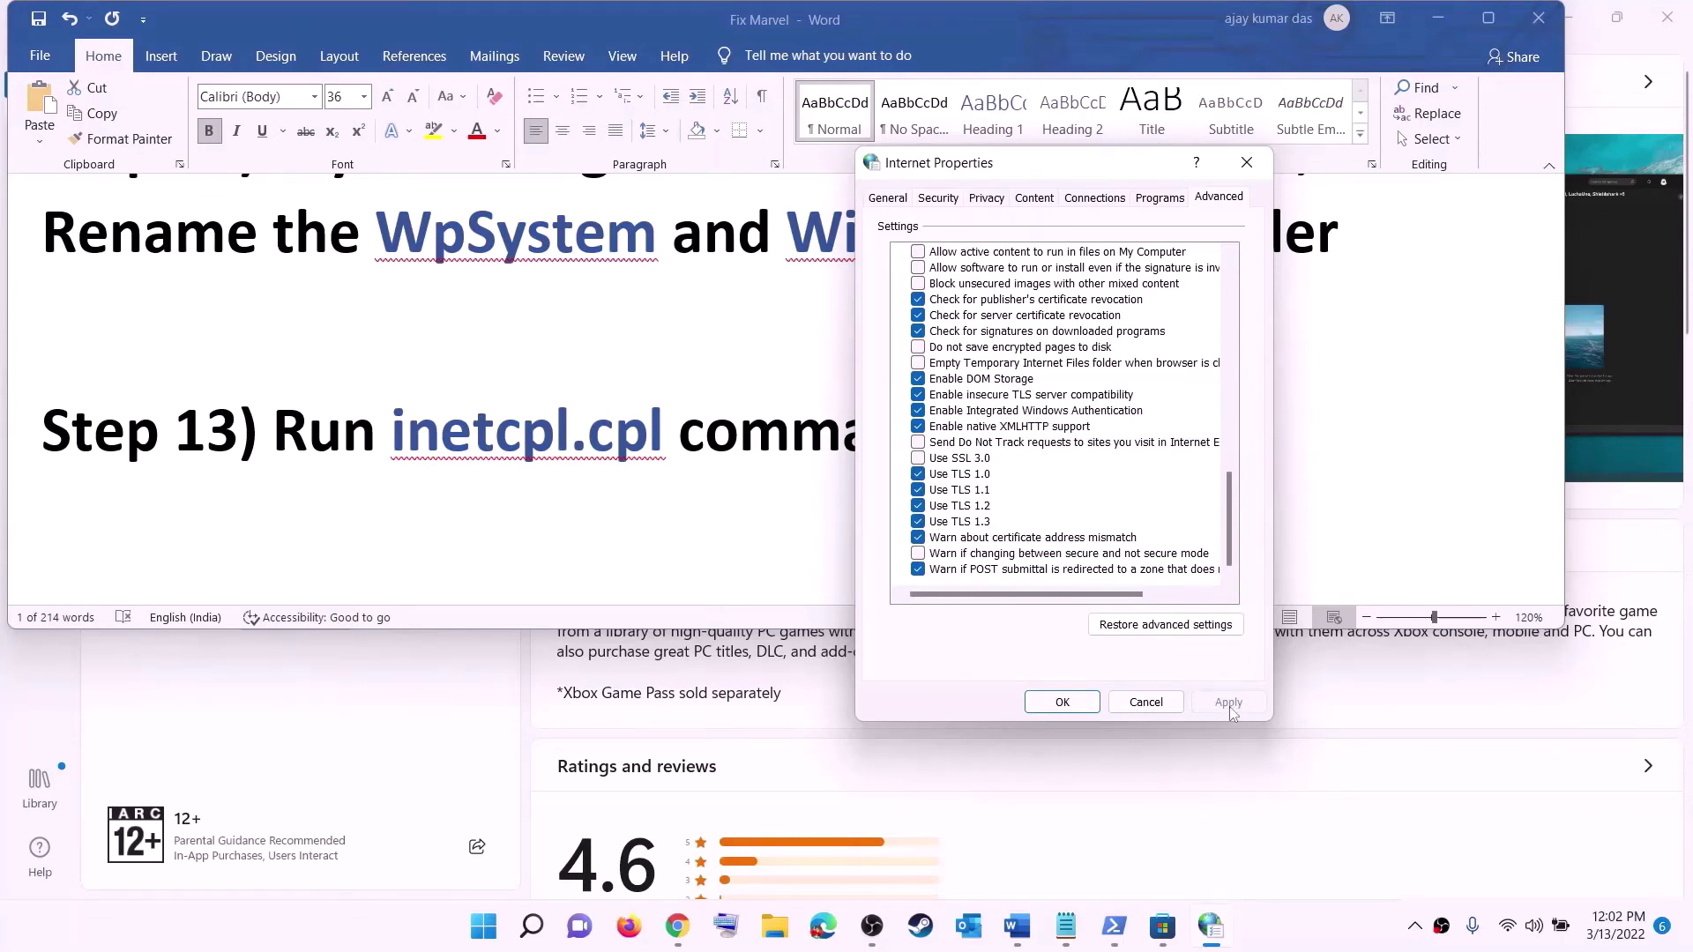
- Close Internet Properties with OK and highlight the Step 14 heading in the guide
{"action": "left_click", "coordinate": [1067, 704]}
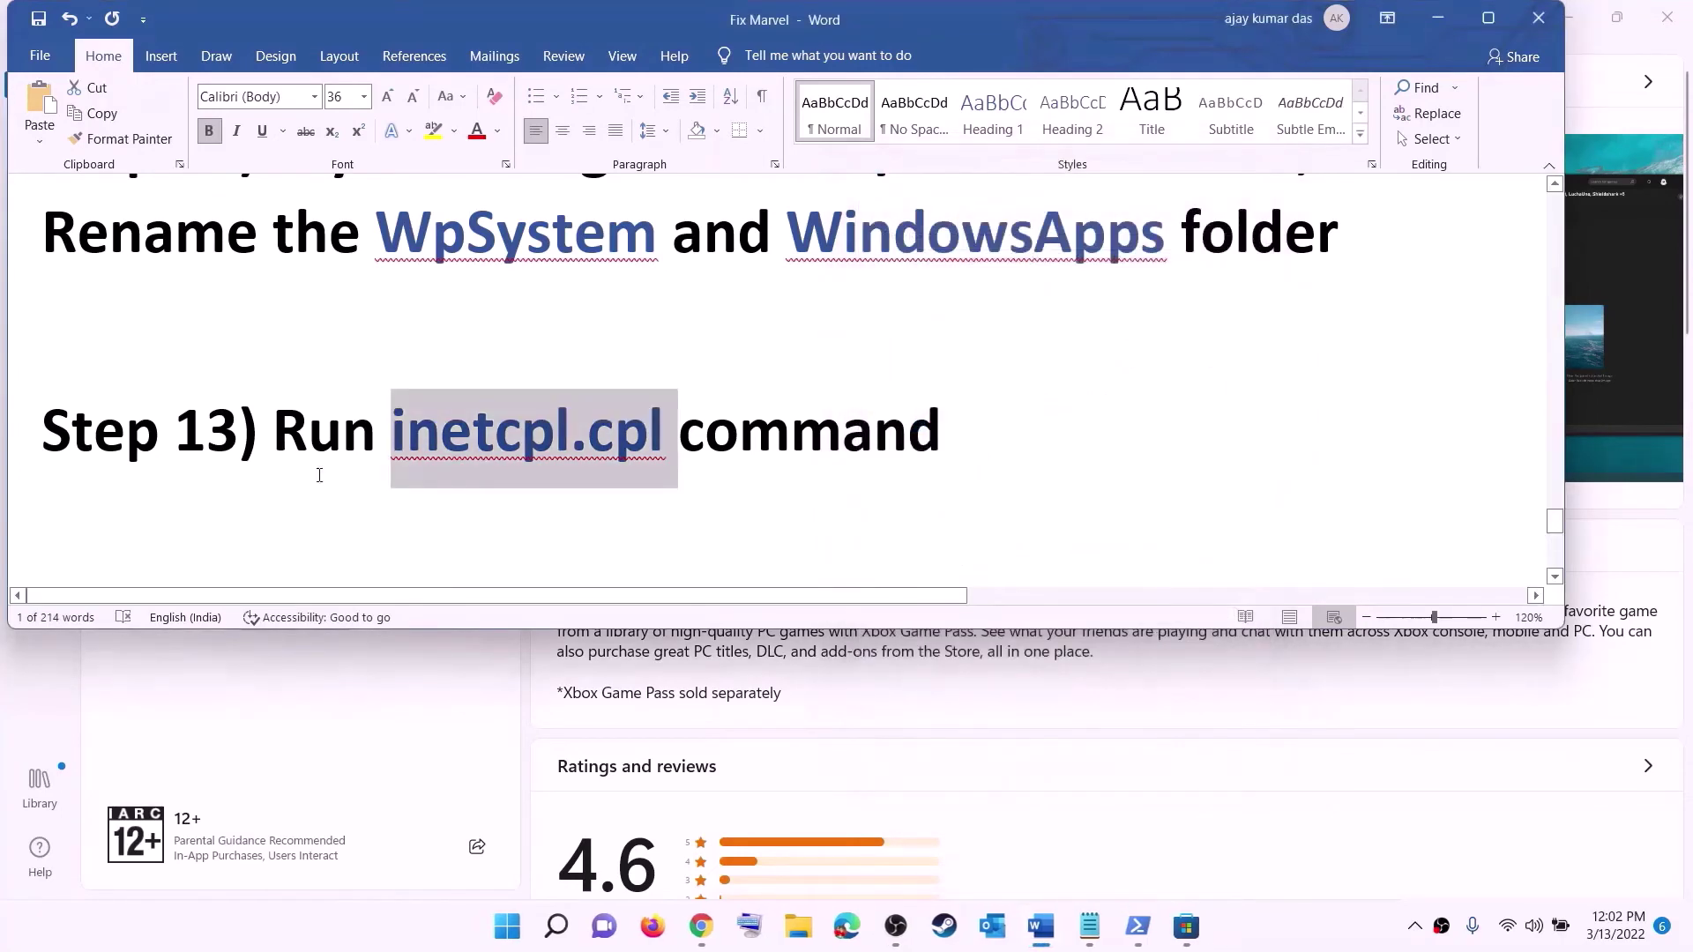
{"action": "scroll", "coordinate": [362, 449], "scroll_direction": "down", "scroll_amount": 4}
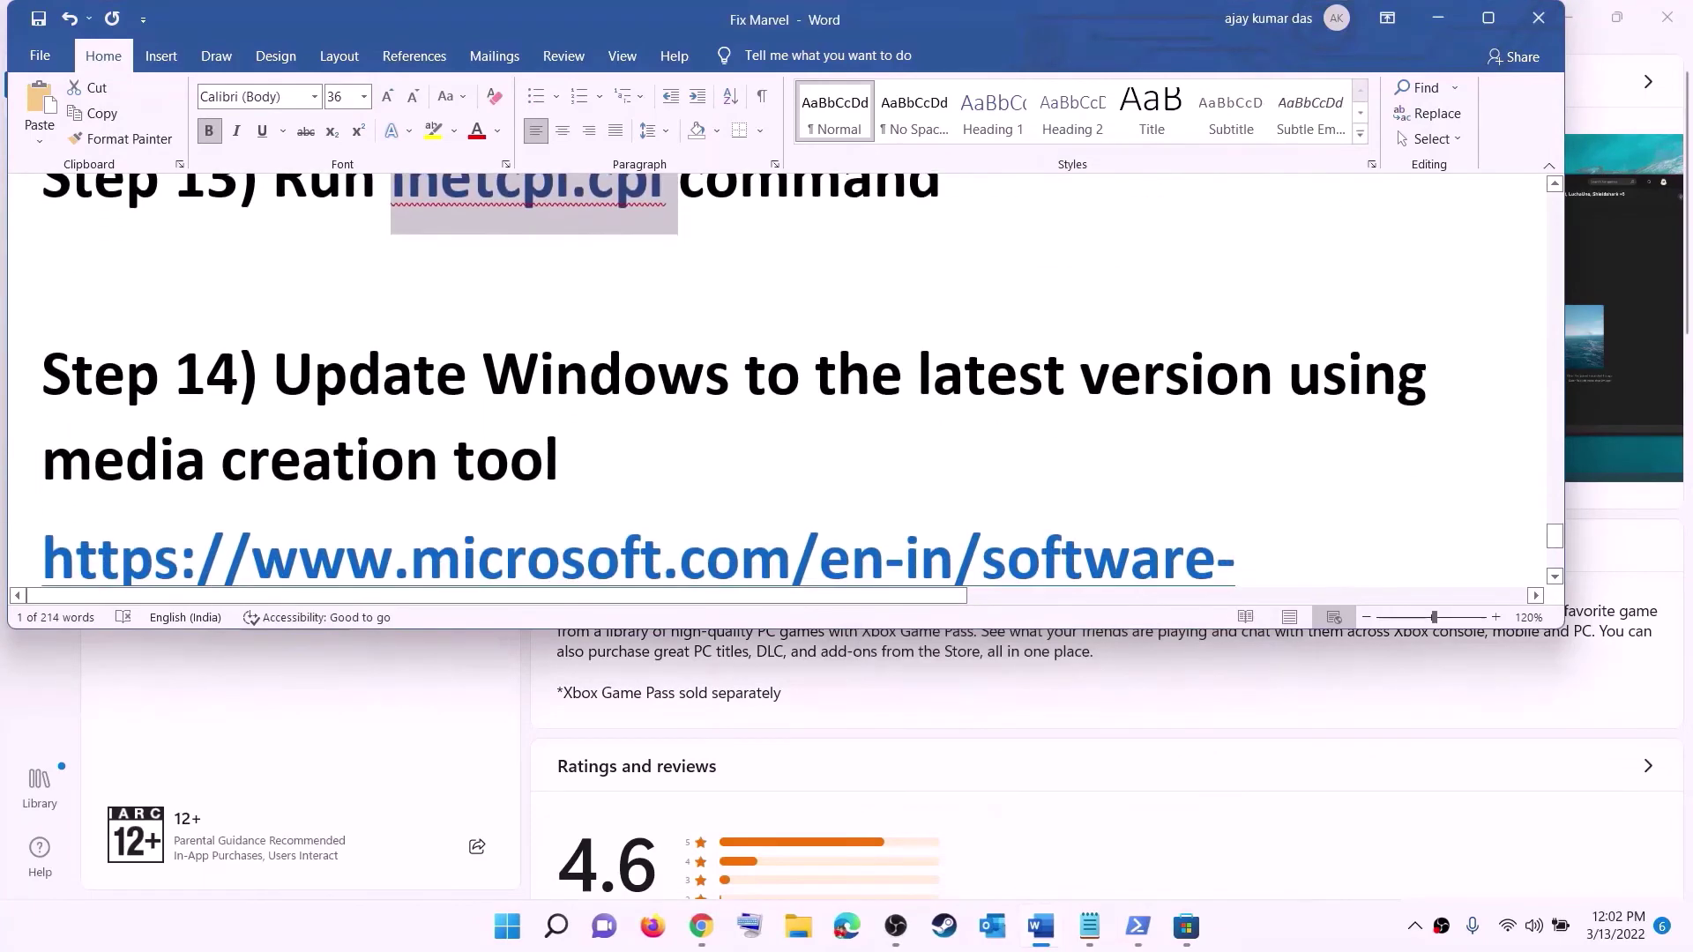
{"action": "left_click_drag", "start_coordinate": [385, 311], "coordinate": [526, 402]}
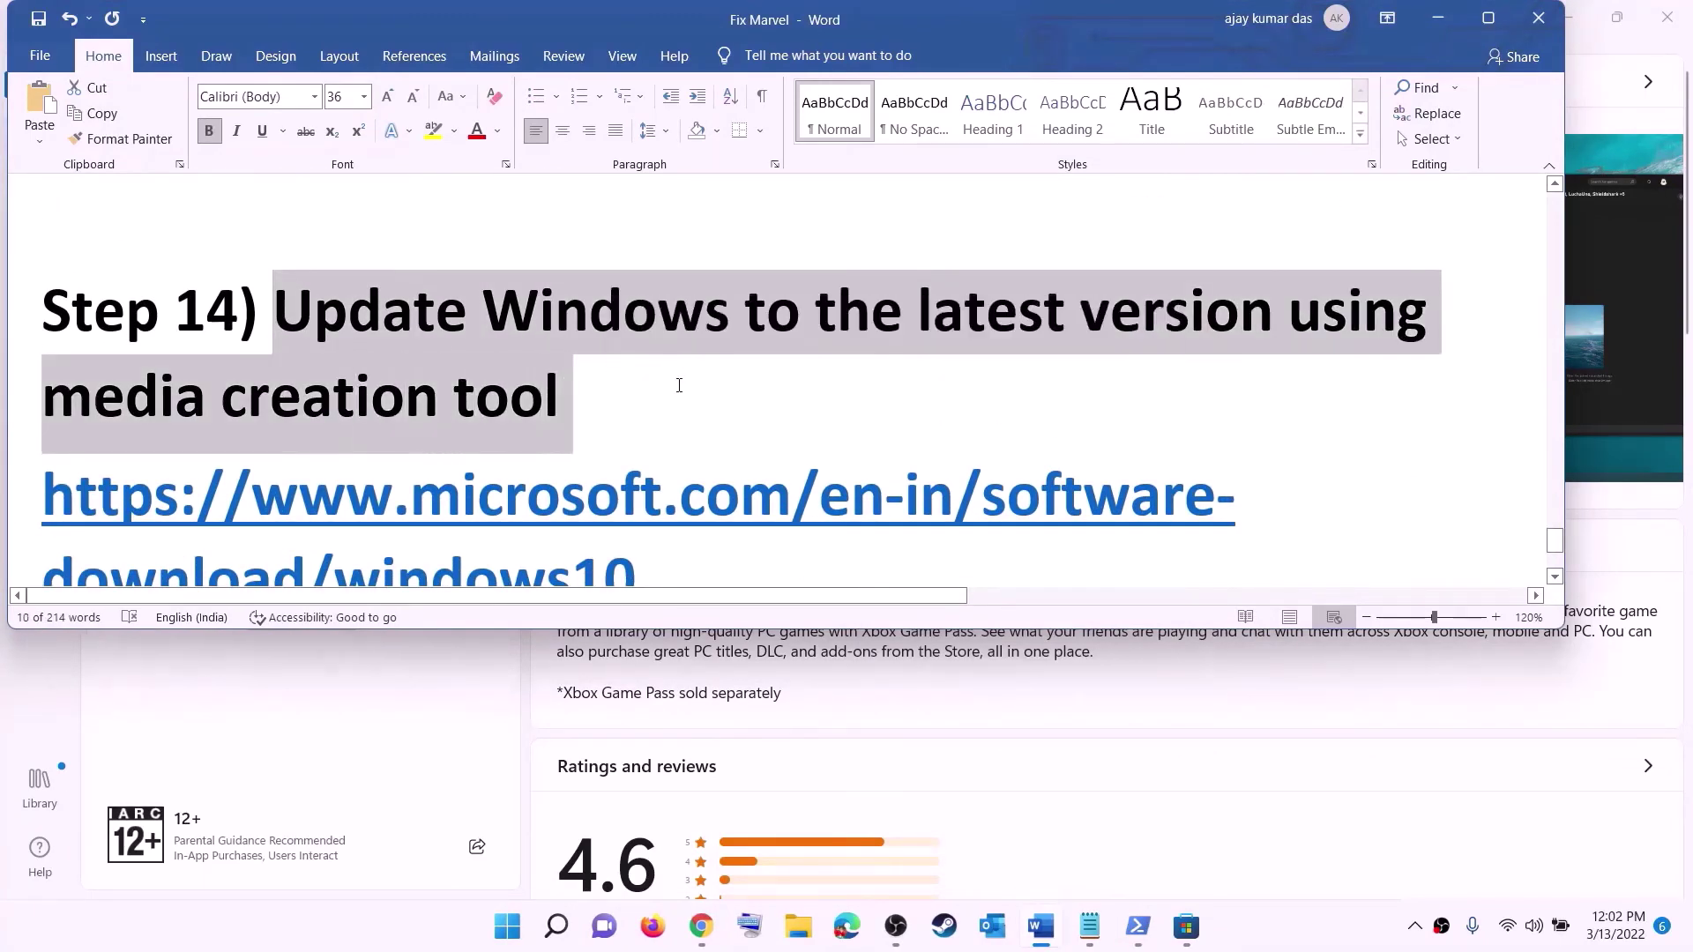
- Highlight the Windows 10 and Windows 11 download link lines, then minimize Word to reveal the browser
{"action": "scroll", "coordinate": [556, 392], "scroll_direction": "down", "scroll_amount": 3}
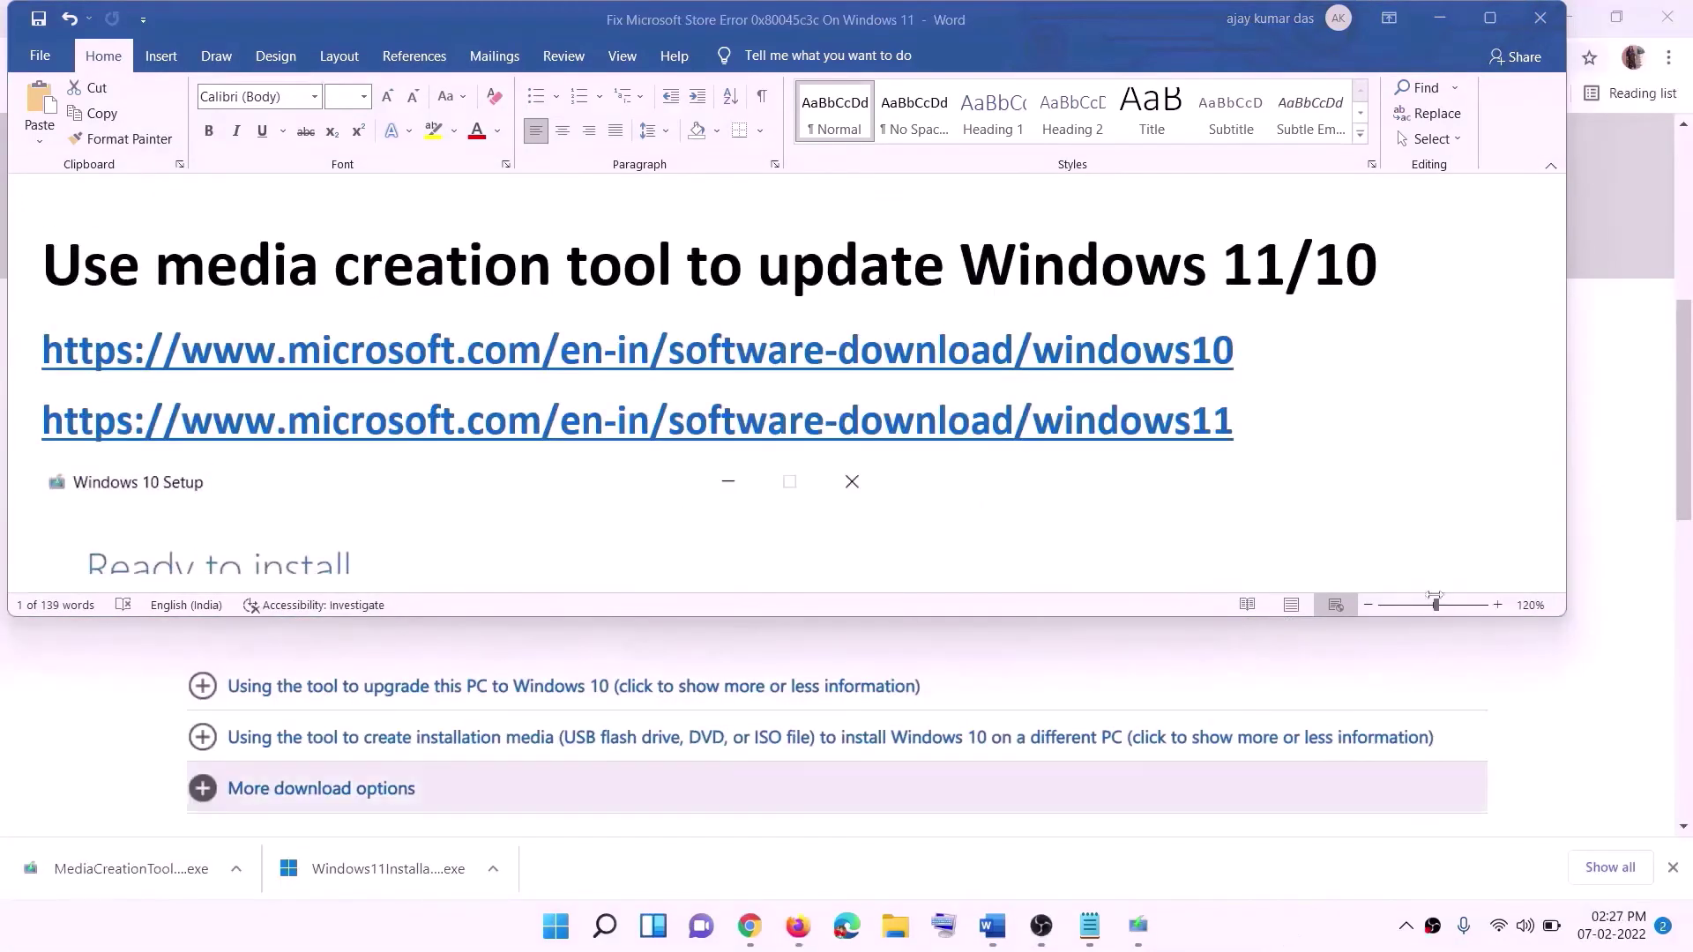
{"action": "triple_click", "coordinate": [1252, 347]}
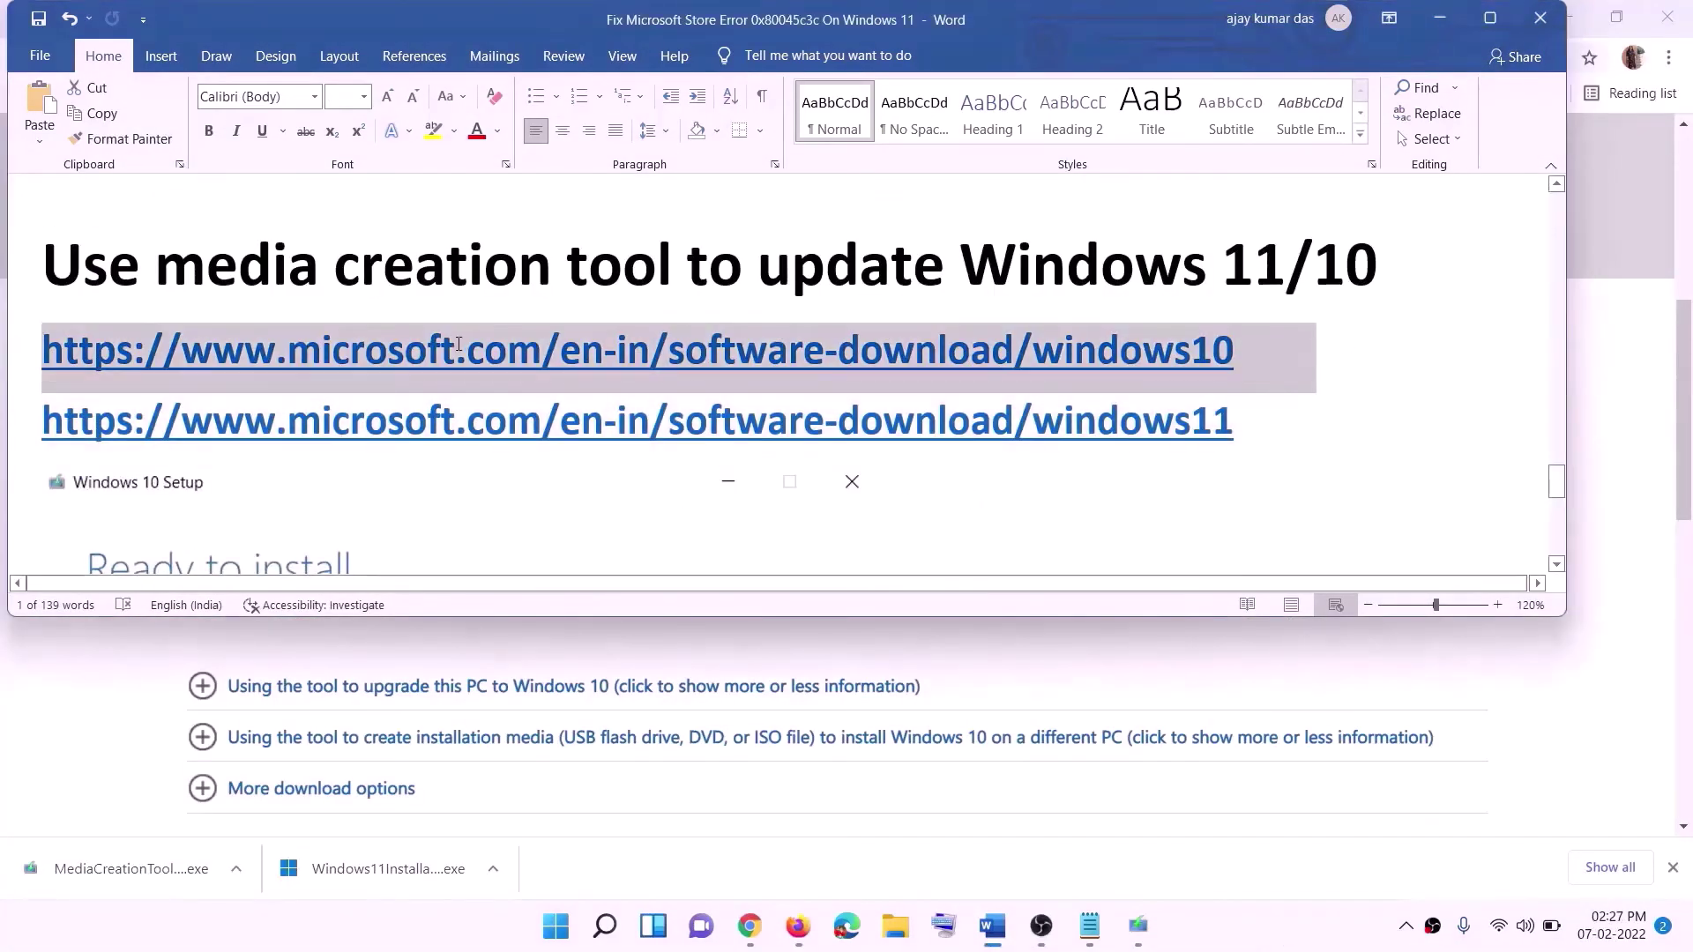
{"action": "triple_click", "coordinate": [1260, 424]}
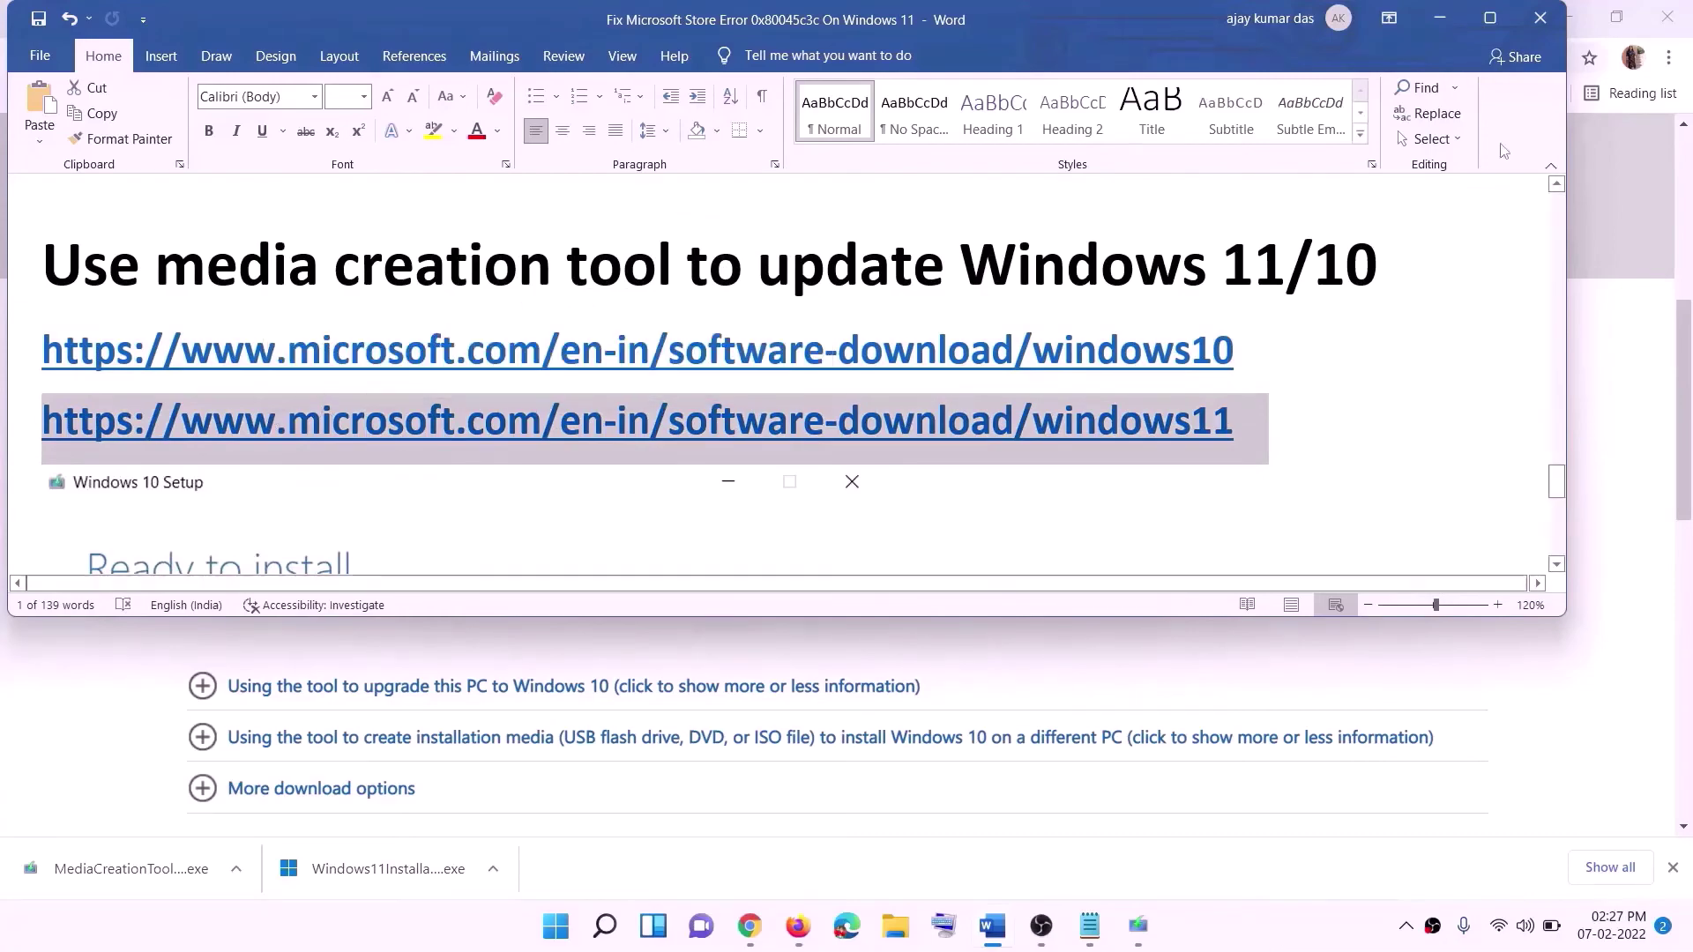
{"action": "left_click", "coordinate": [1439, 18]}
- Run the downloaded MediaCreationTool.exe from Chrome's download bar
{"action": "scroll", "coordinate": [729, 455], "scroll_direction": "up", "scroll_amount": 5}
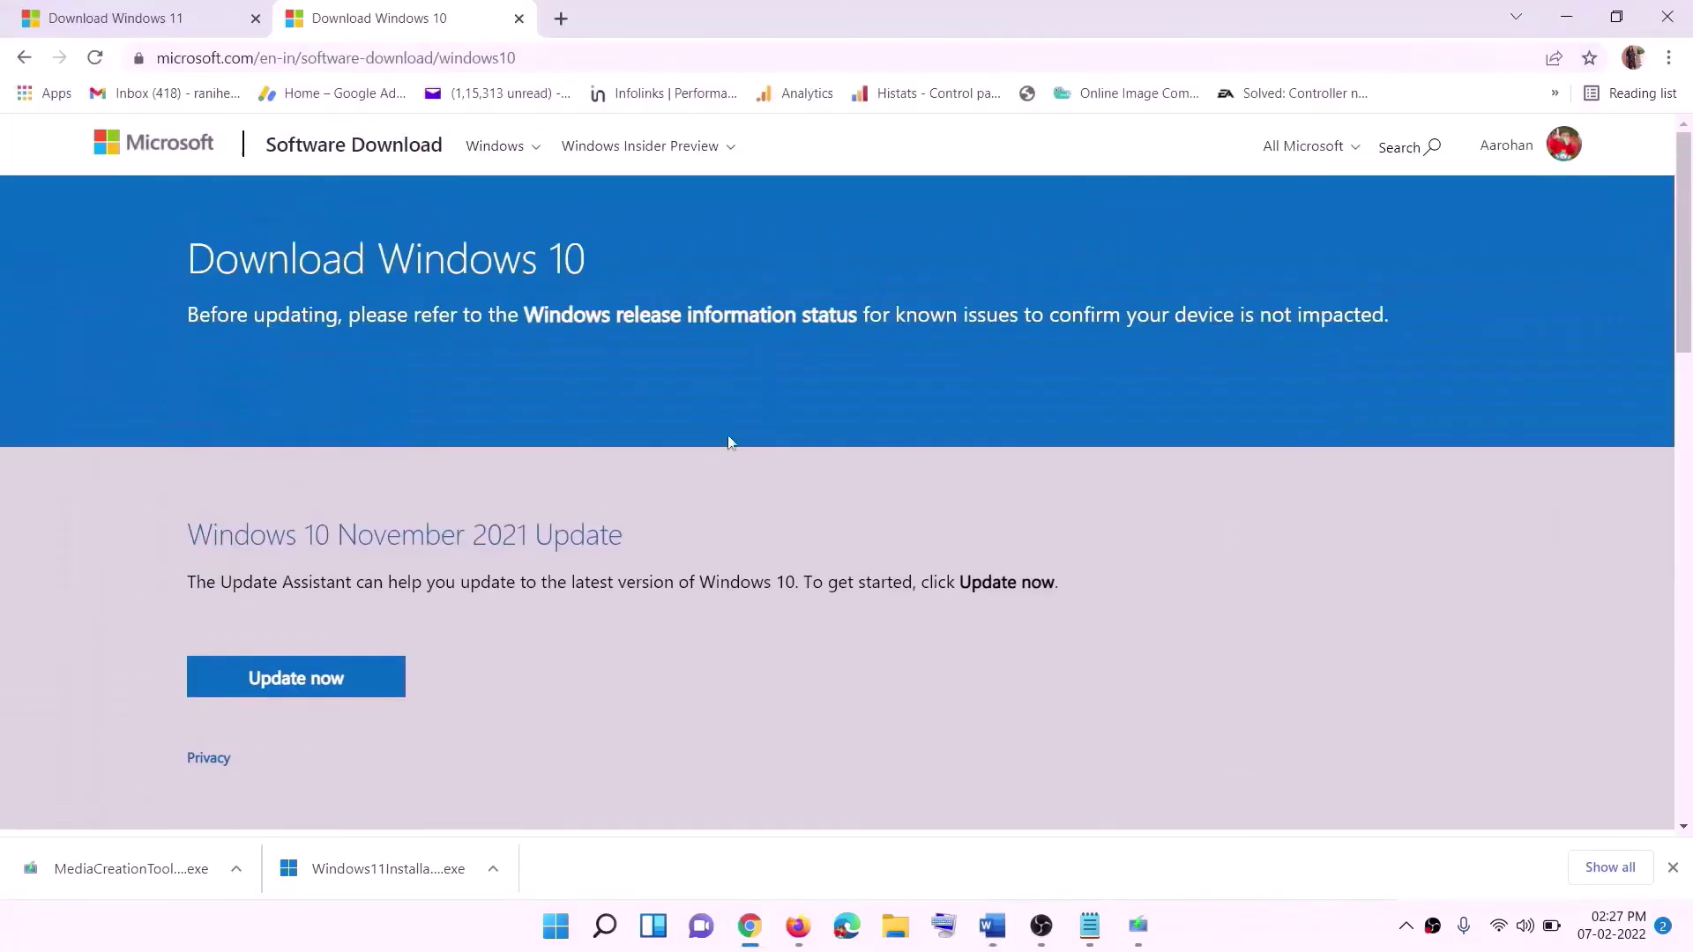
{"action": "scroll", "coordinate": [554, 486], "scroll_direction": "down", "scroll_amount": 5}
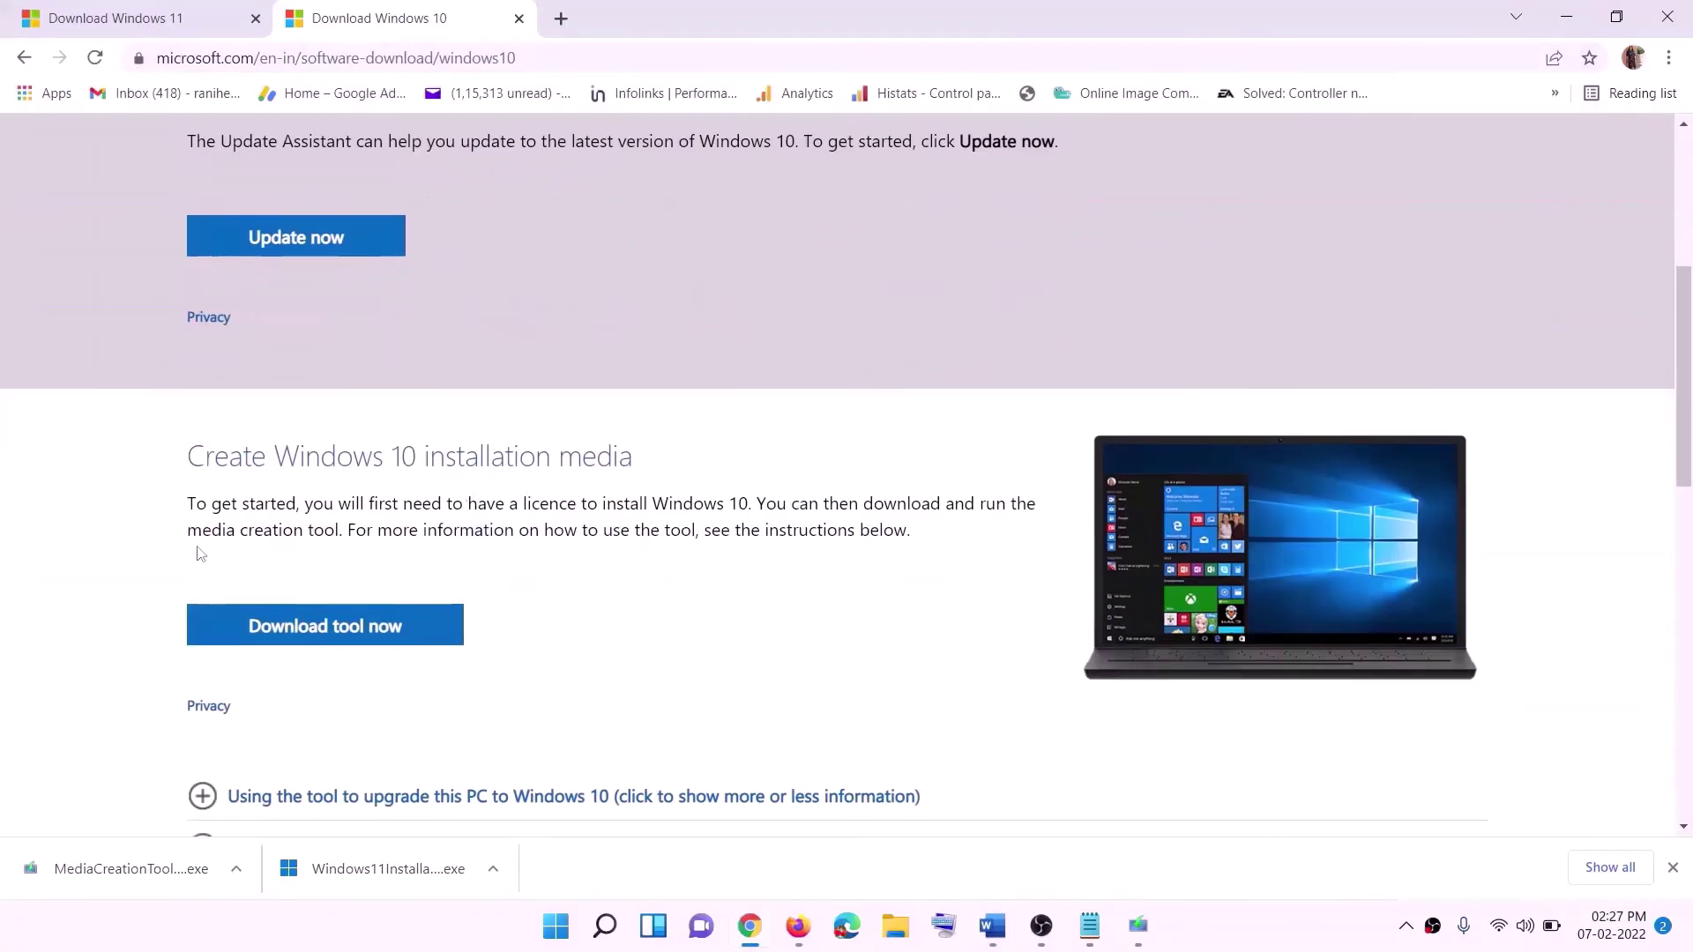
{"action": "left_click_drag", "start_coordinate": [202, 529], "coordinate": [377, 530]}
{"action": "scroll", "coordinate": [561, 493], "scroll_direction": "down", "scroll_amount": 3}
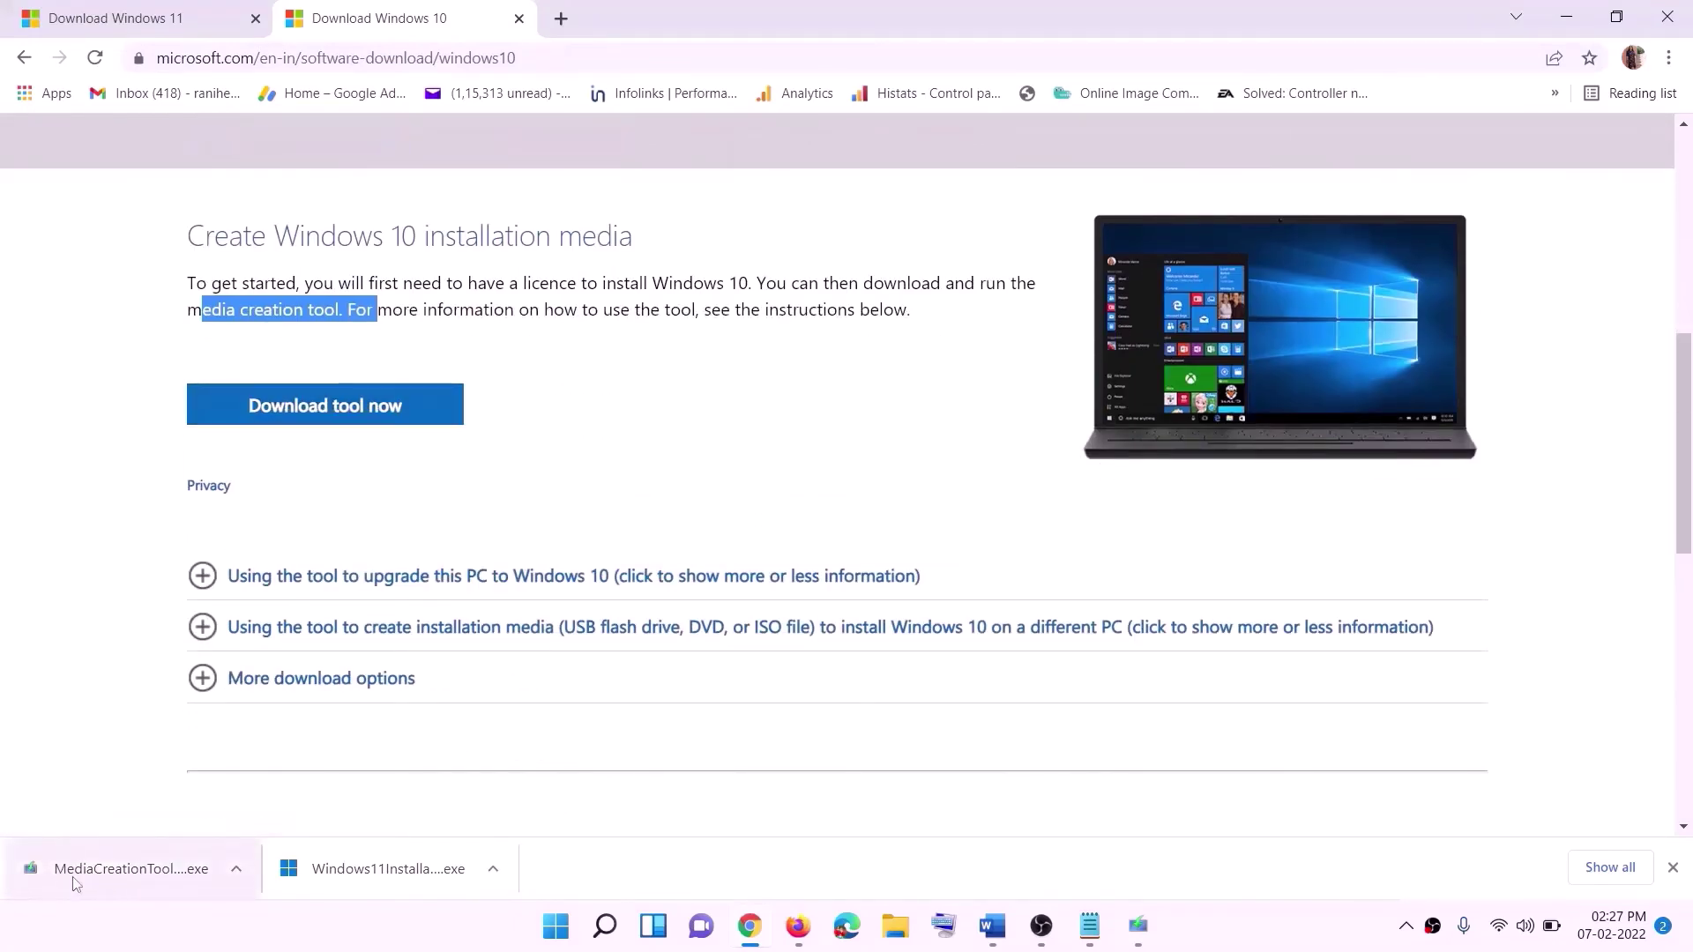
{"action": "left_click", "coordinate": [1141, 928]}
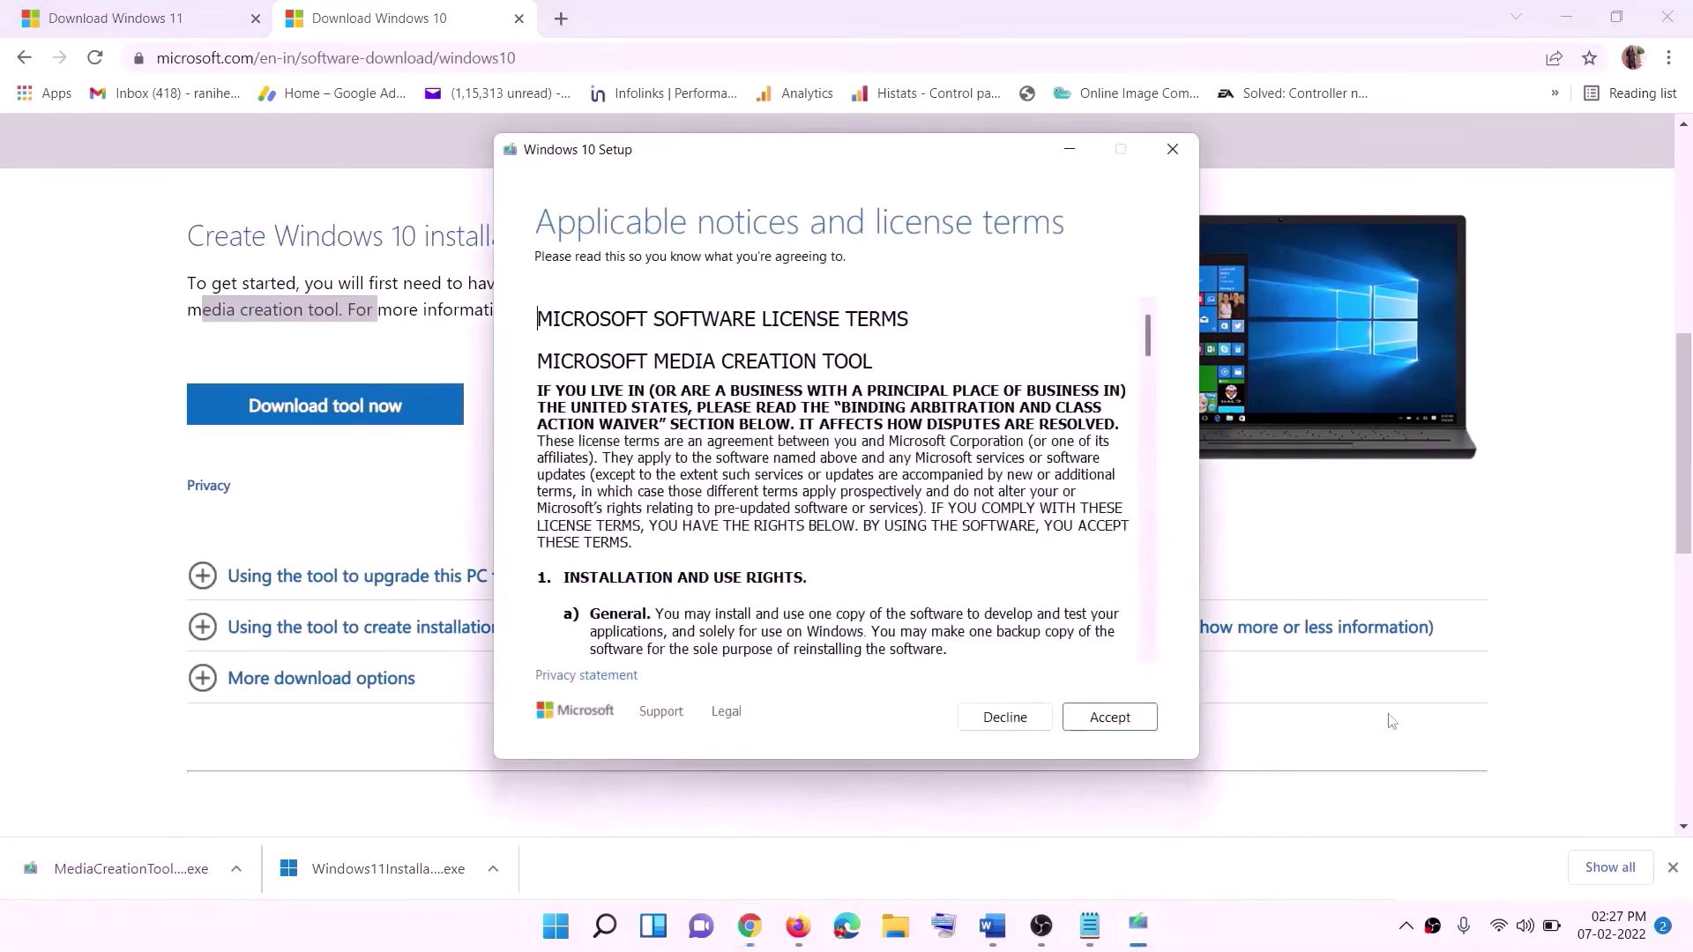
- Accept the license terms and choose 'Upgrade this PC now' to start downloading Windows 10
{"action": "left_click", "coordinate": [1102, 718]}
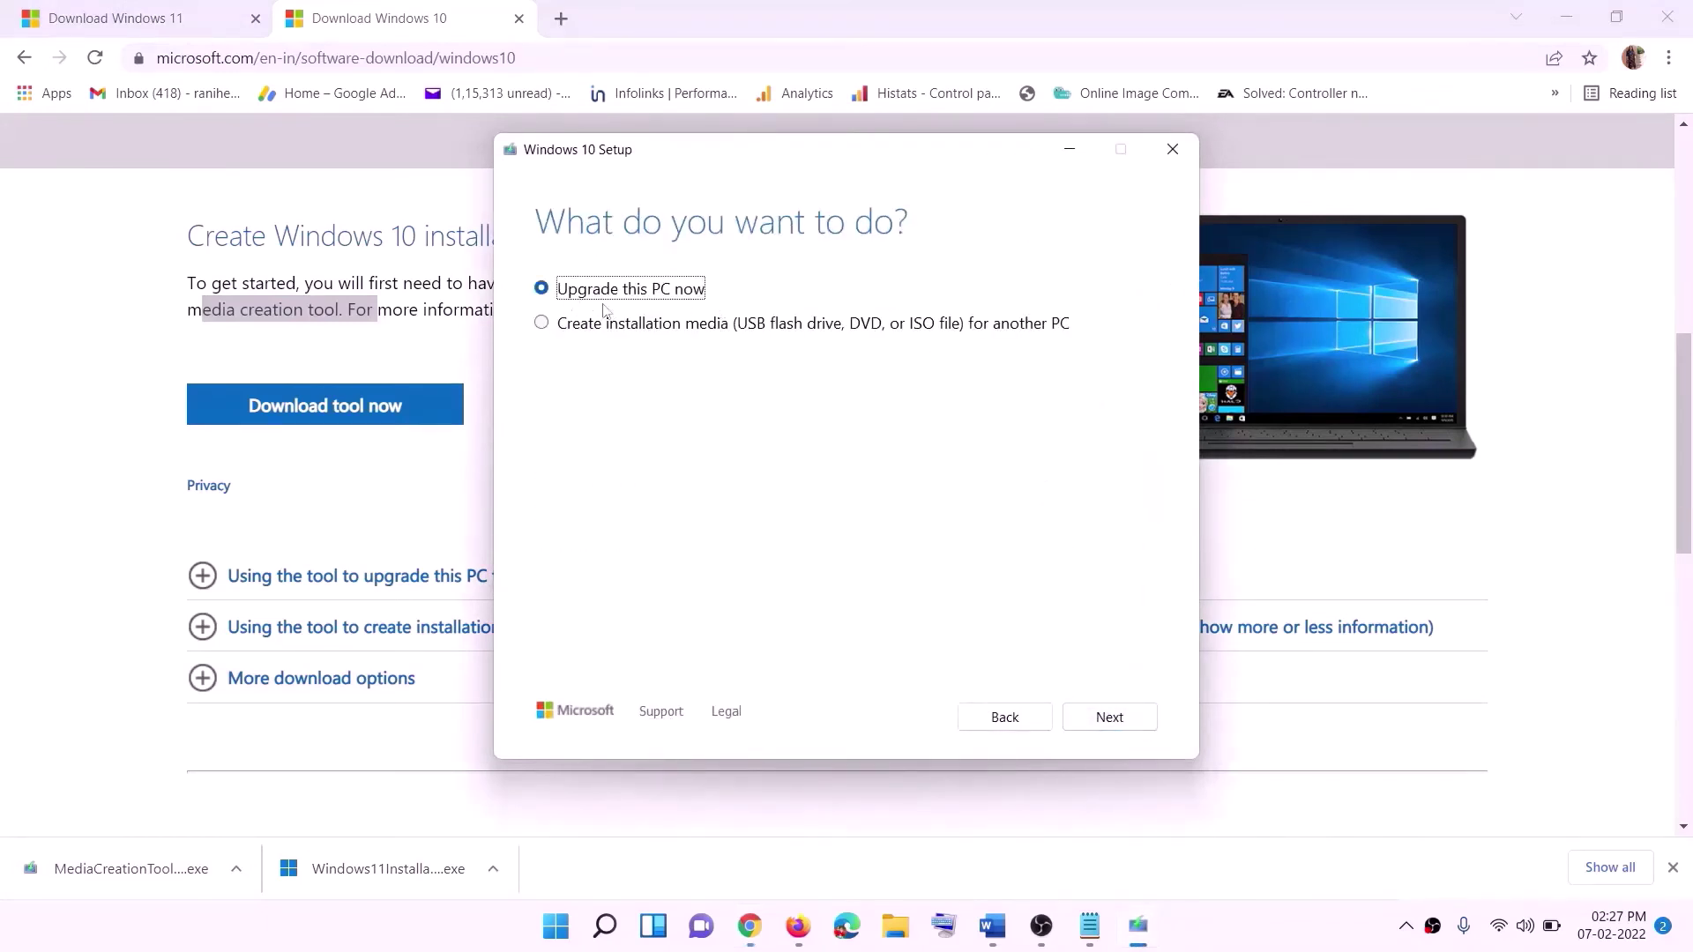
{"action": "left_click", "coordinate": [1107, 717]}
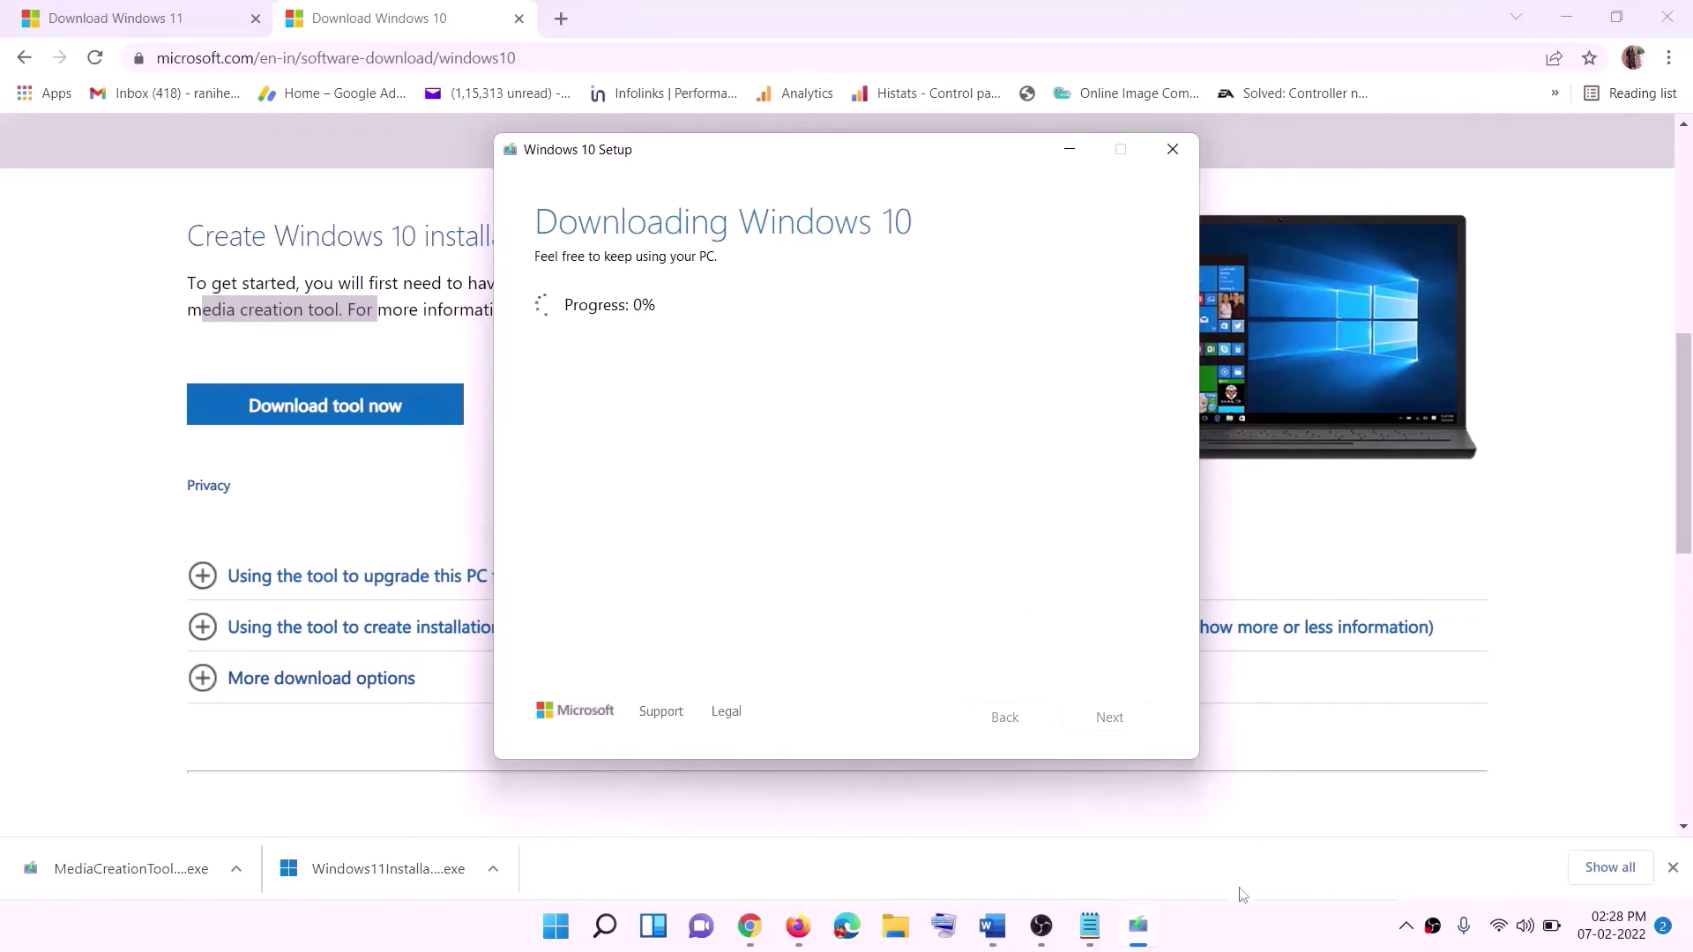
{"action": "left_click", "coordinate": [1250, 944]}
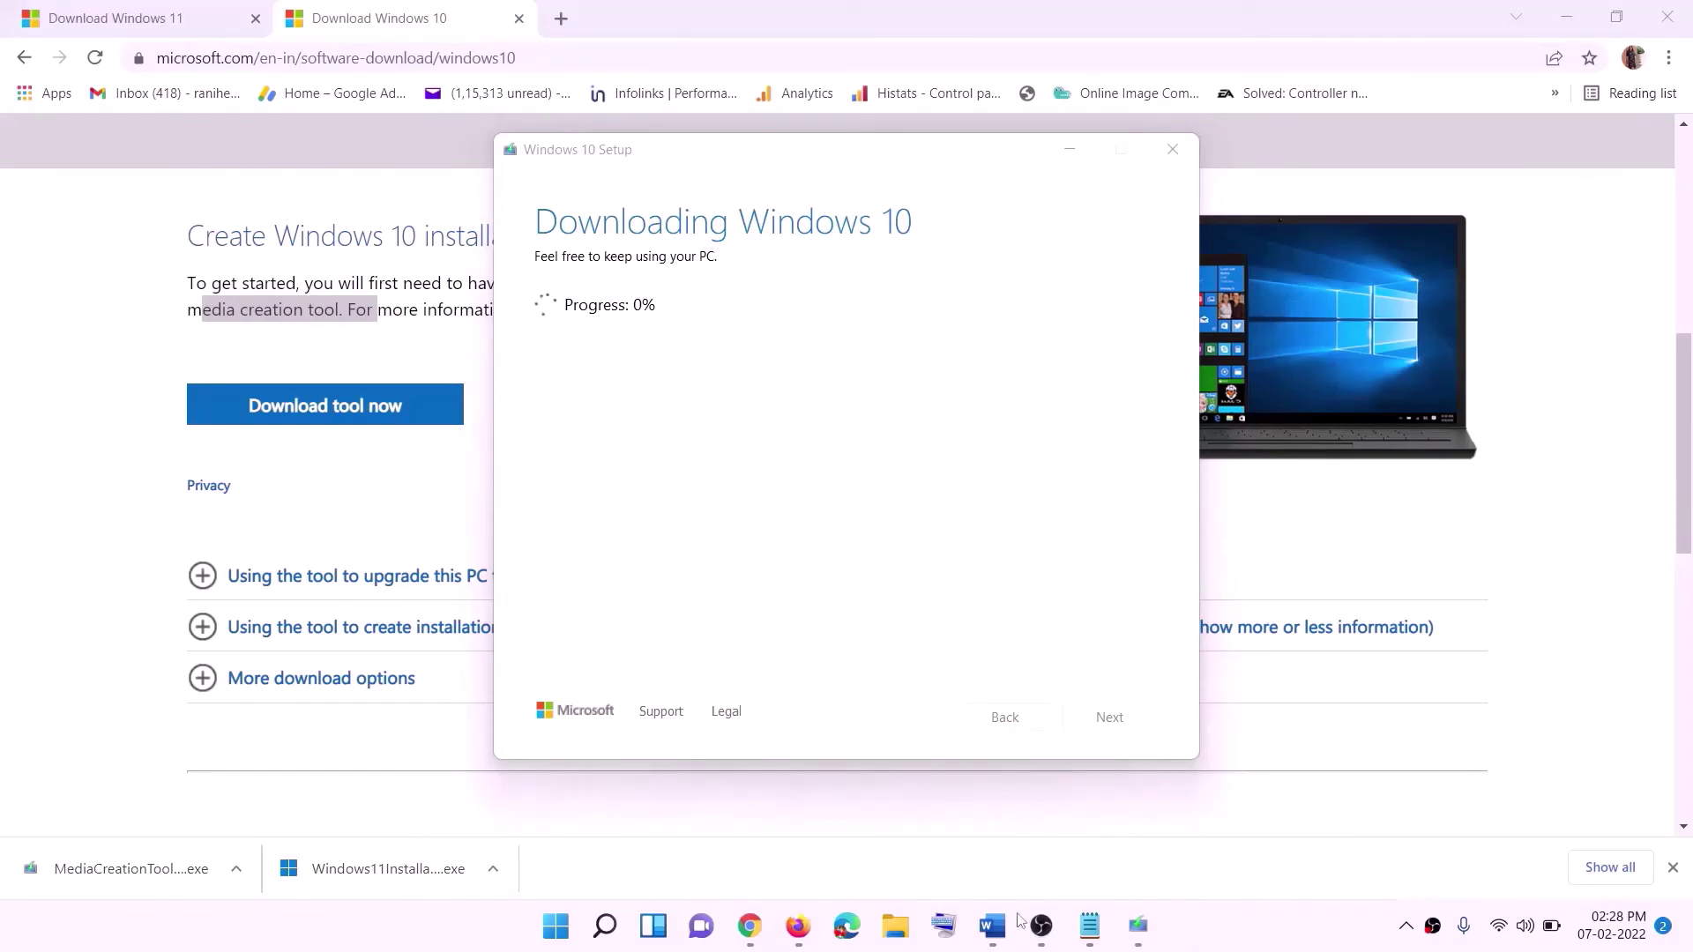
{"action": "left_click", "coordinate": [992, 926]}
- Maximize the Word guide and scroll to the Windows 10 Home Single Language Ready to install screenshot
{"action": "scroll", "coordinate": [162, 425], "scroll_direction": "down", "scroll_amount": 2}
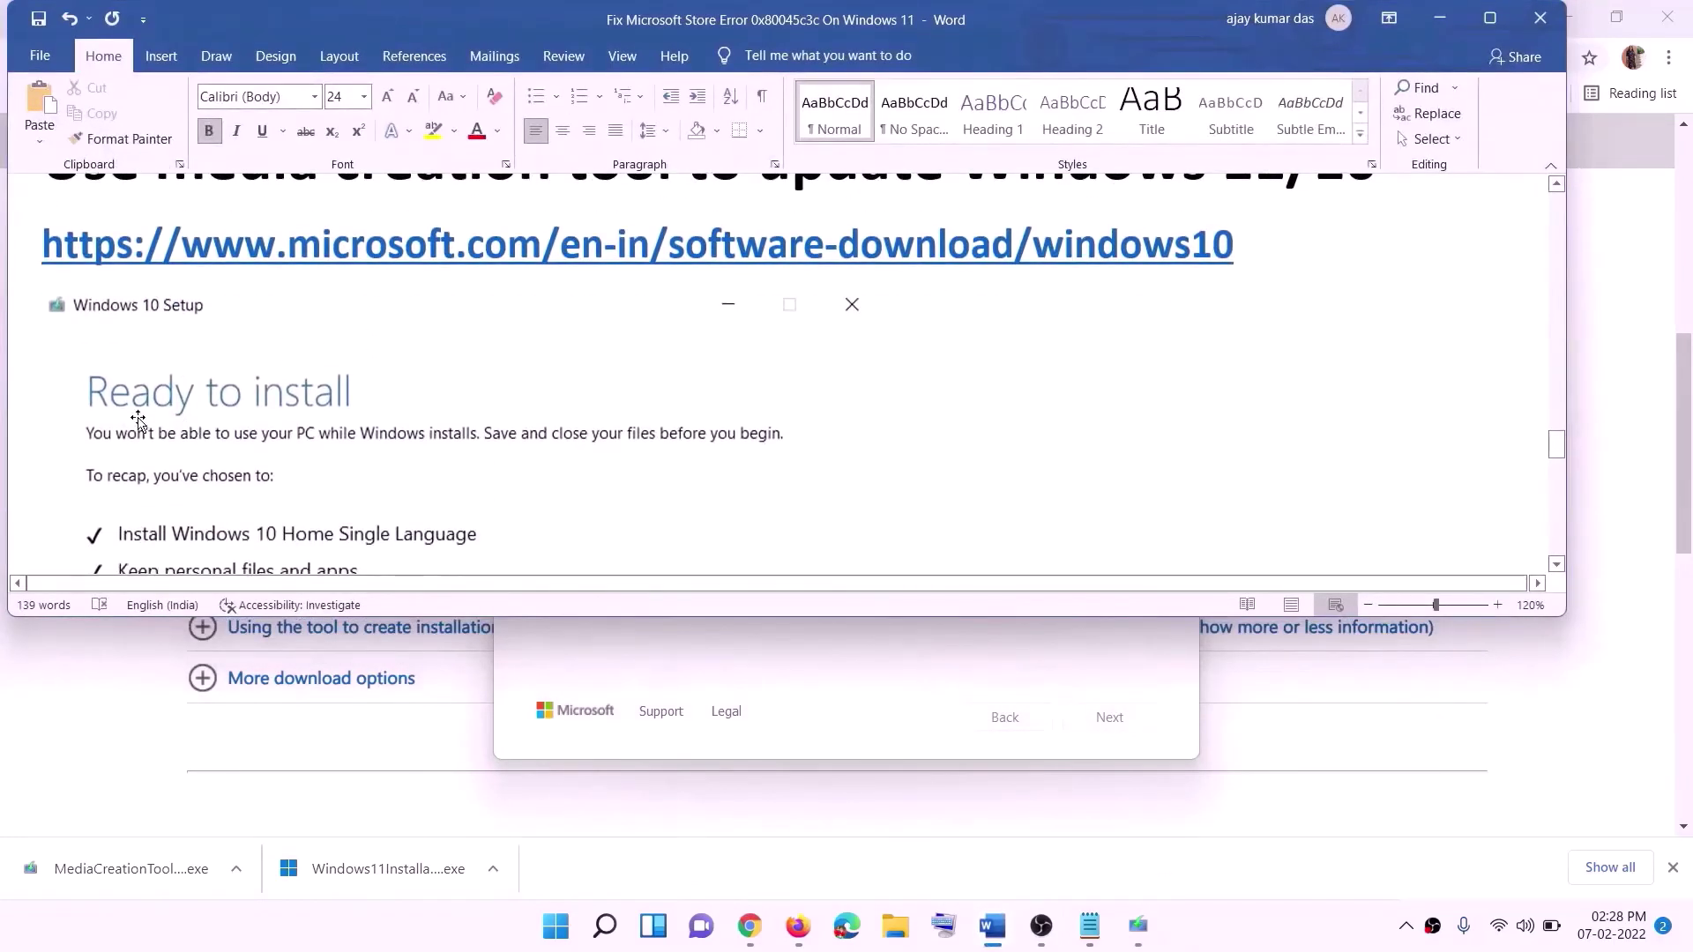
{"action": "left_click", "coordinate": [1490, 19]}
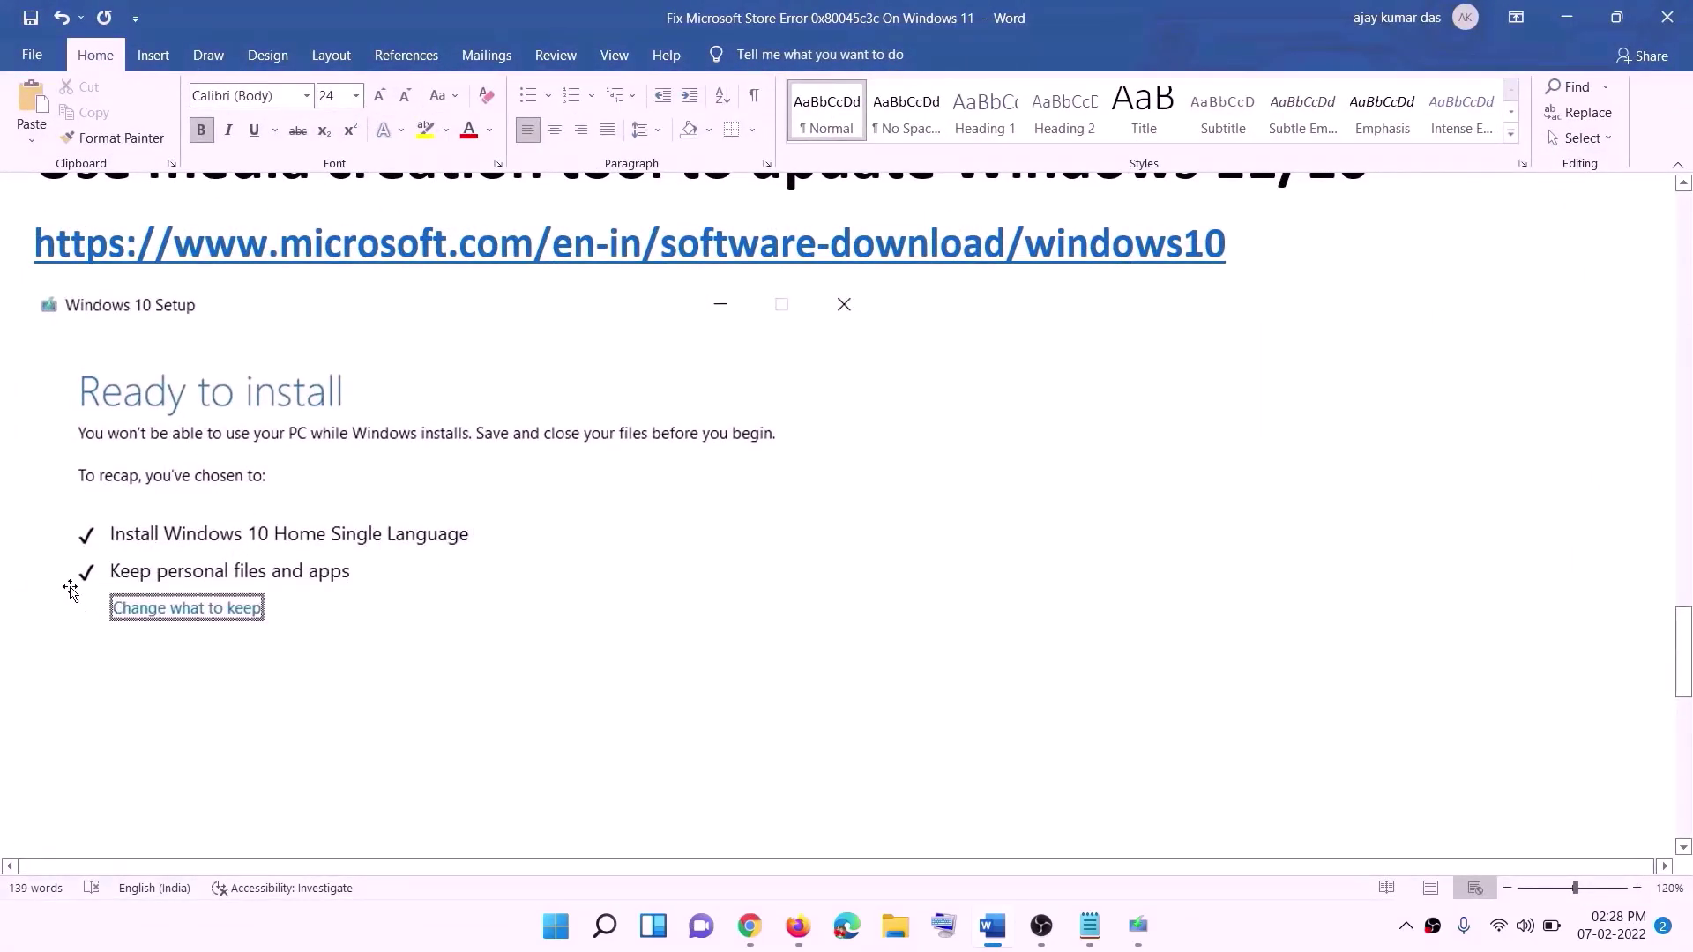
{"action": "scroll", "coordinate": [870, 615], "scroll_direction": "down", "scroll_amount": 2}
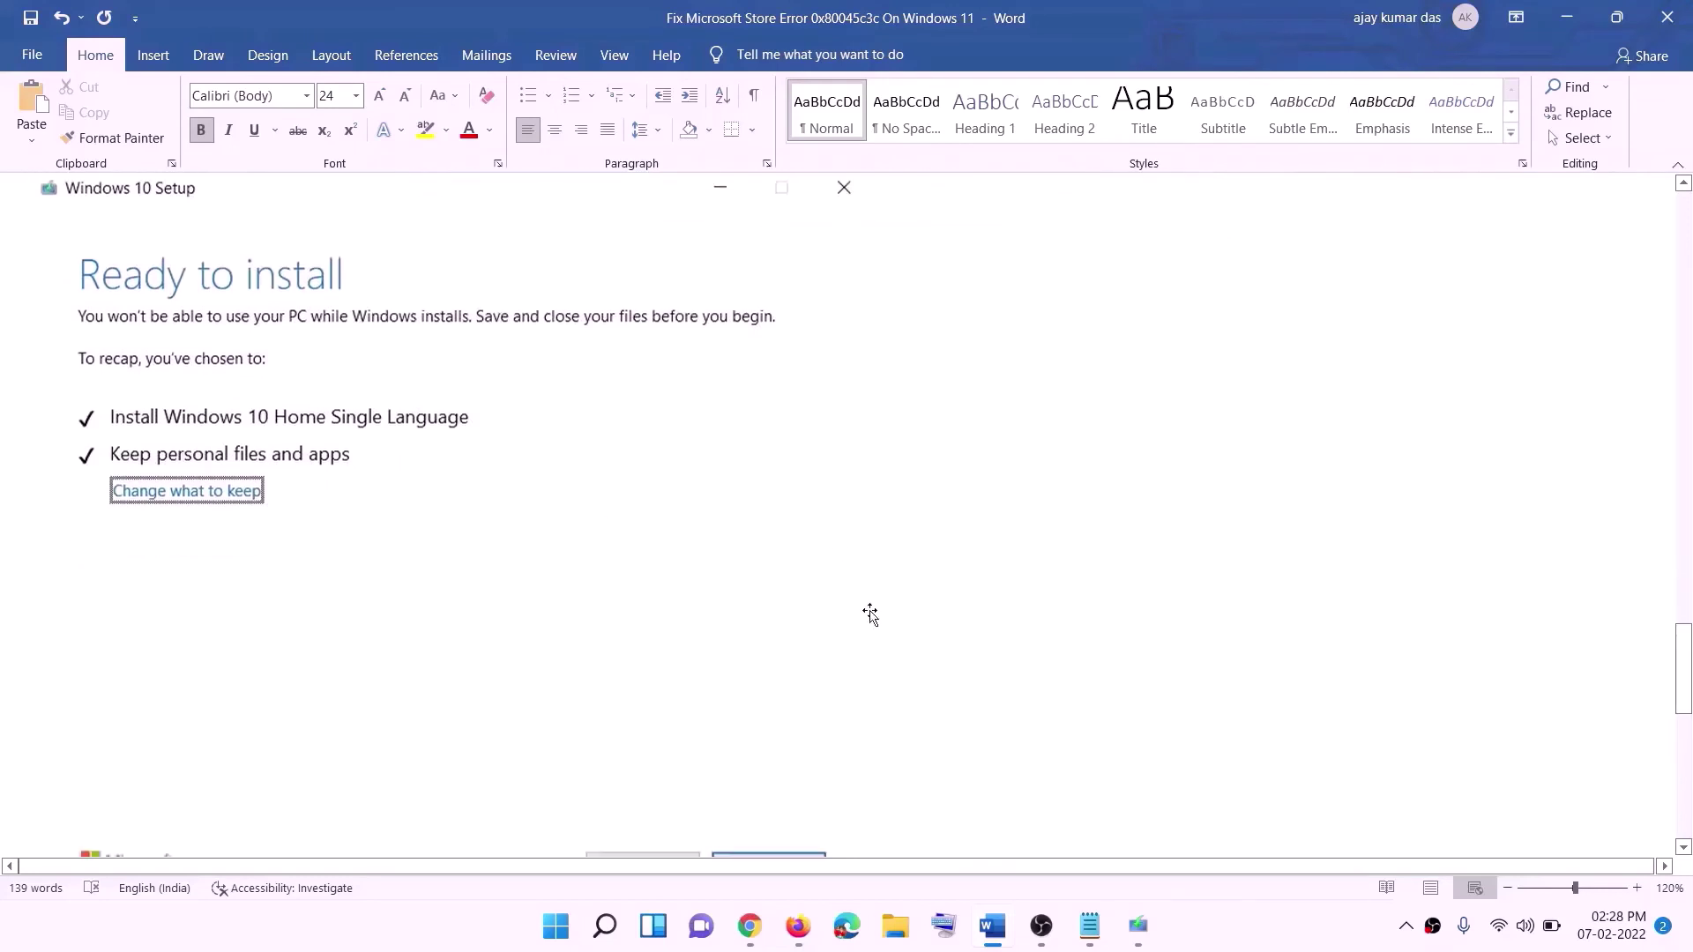
{"action": "scroll", "coordinate": [869, 615], "scroll_direction": "down", "scroll_amount": 2}
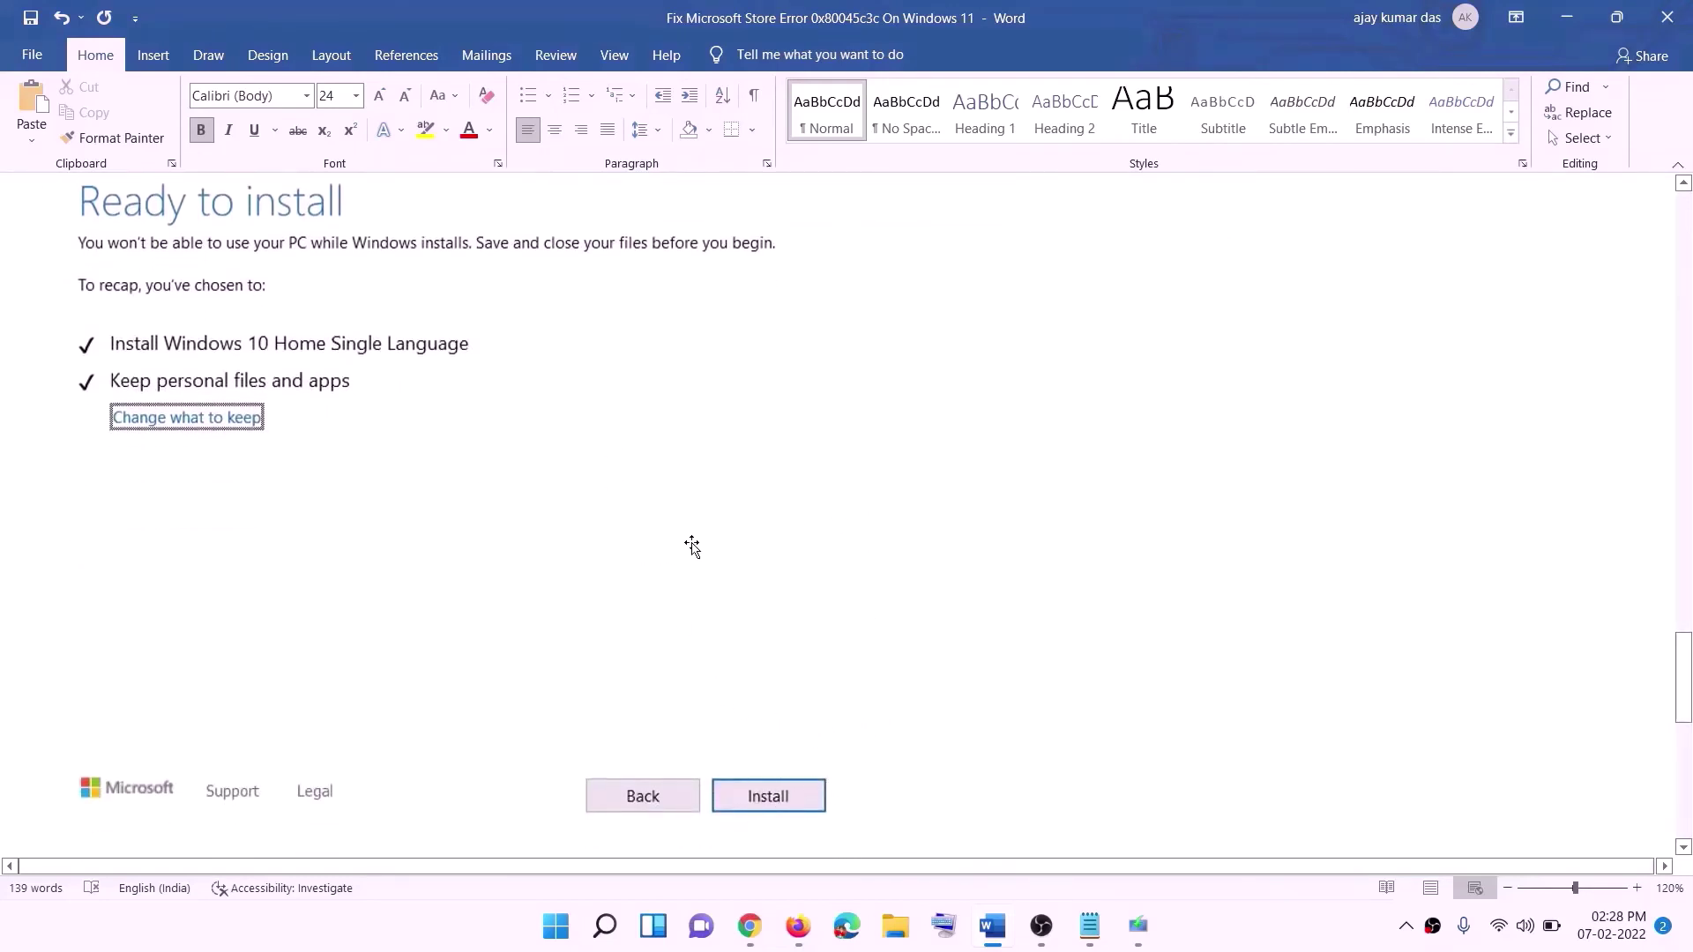
{"action": "scroll", "coordinate": [693, 547], "scroll_direction": "up", "scroll_amount": 1}
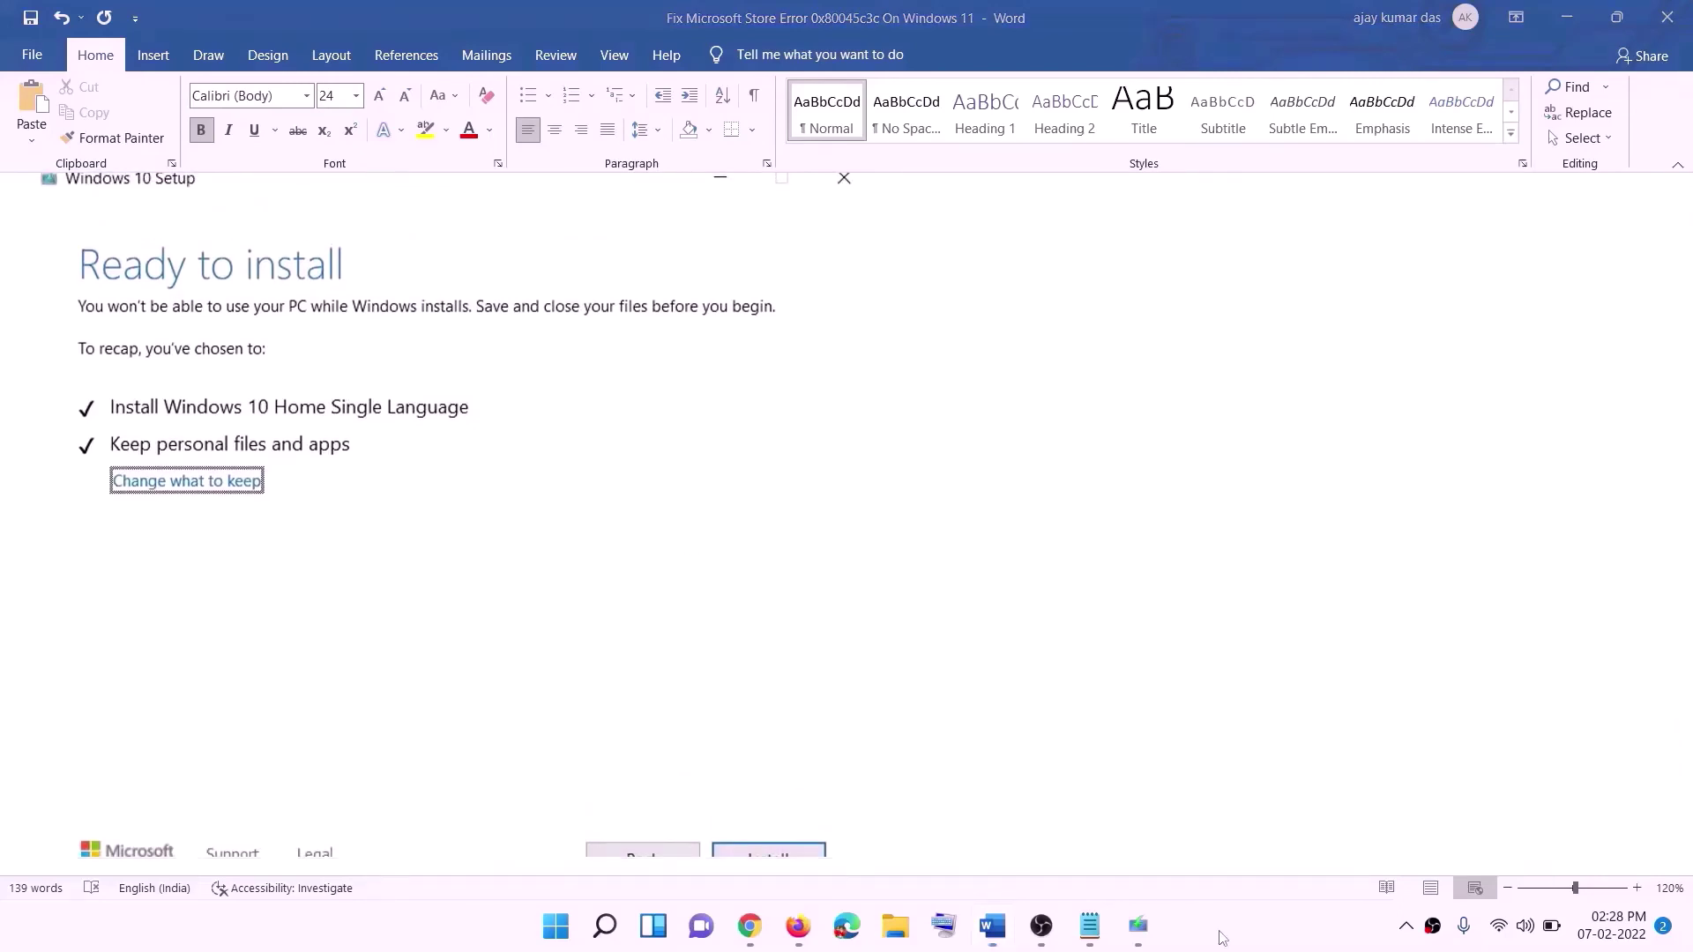
- Download the Windows 11 media creation tool from the Download Windows 11 page and launch it
{"action": "left_click", "coordinate": [776, 928]}
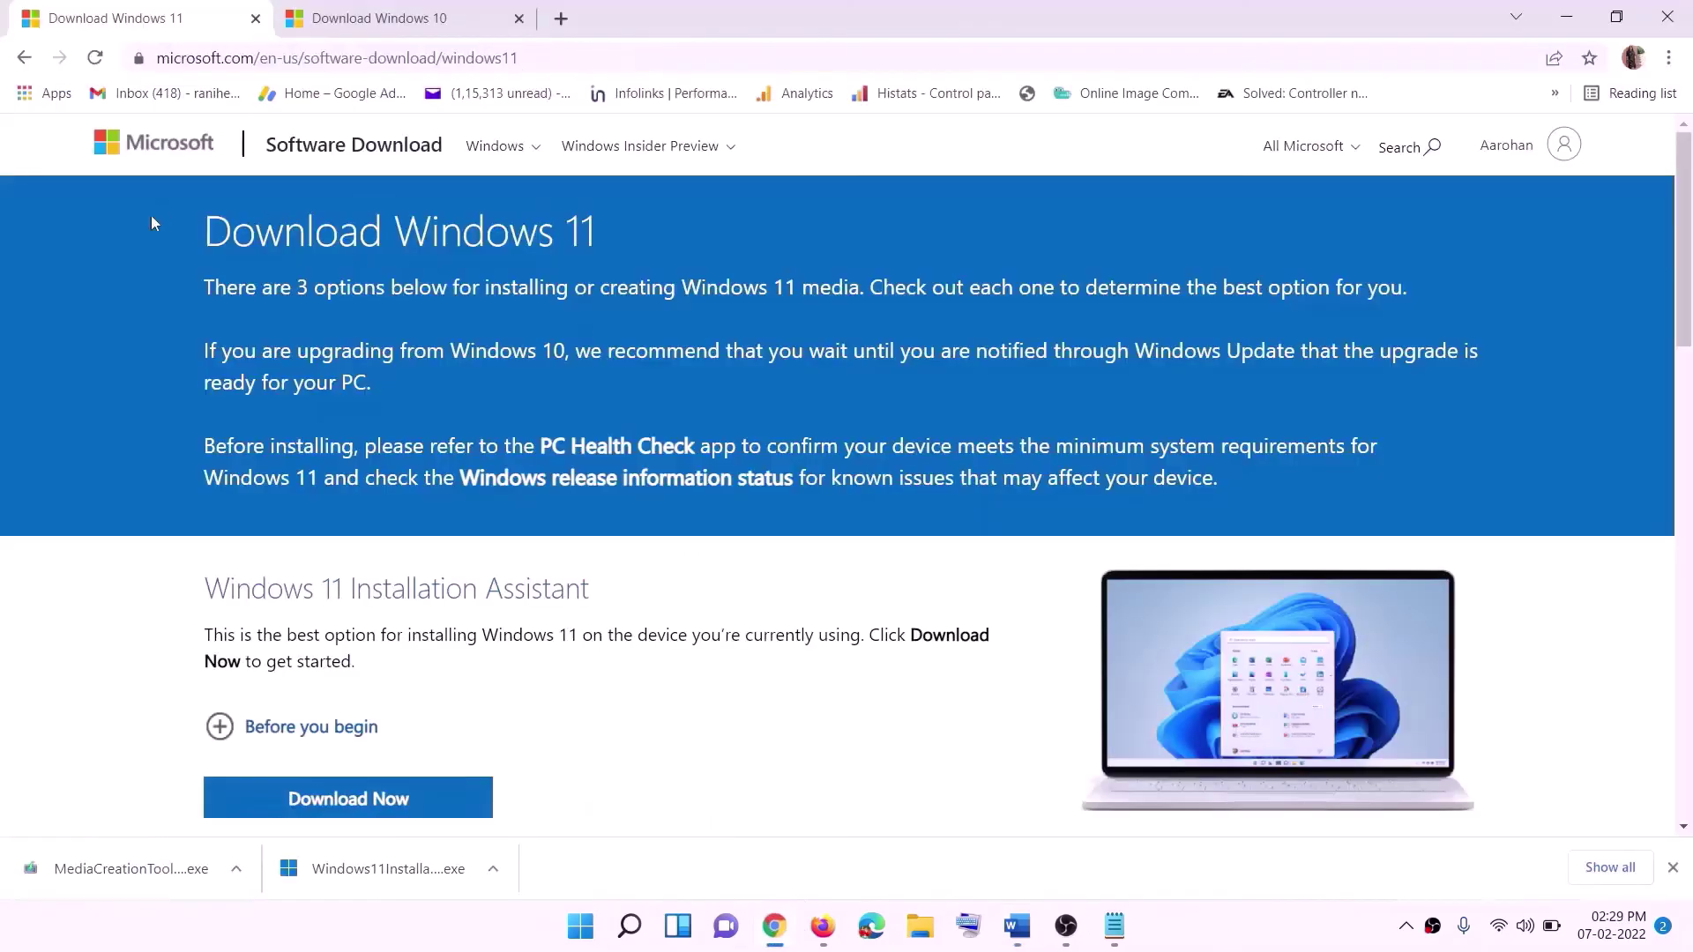
{"action": "scroll", "coordinate": [423, 565], "scroll_direction": "down", "scroll_amount": 5}
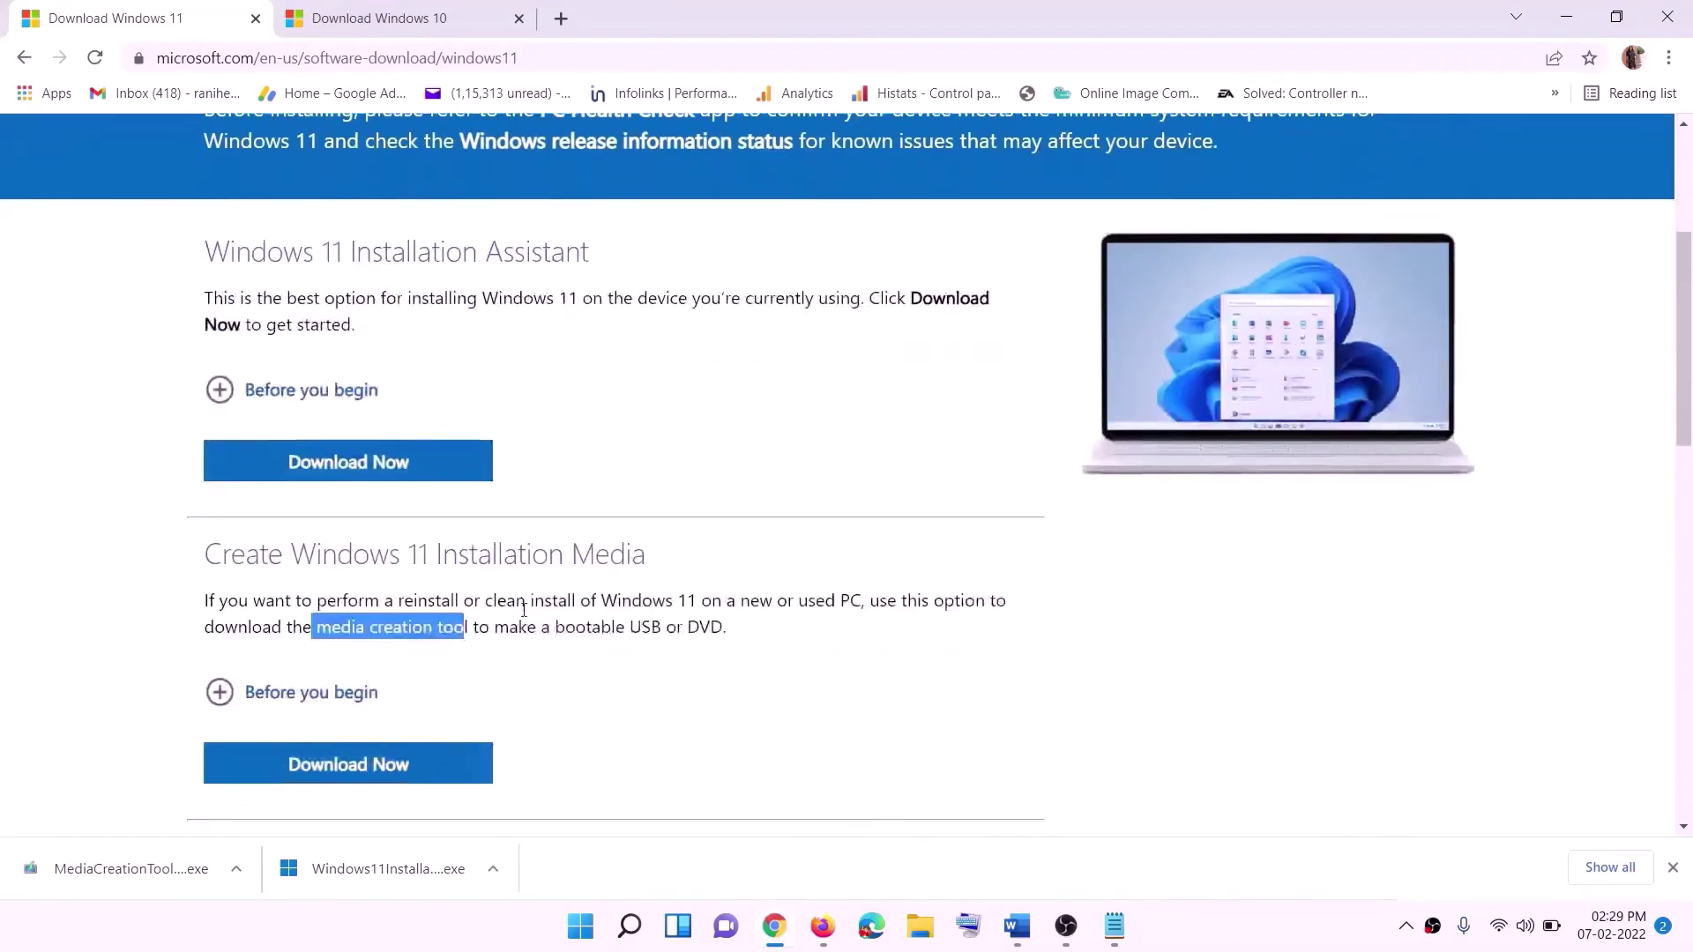
{"action": "left_click", "coordinate": [346, 534]}
{"action": "left_click_drag", "start_coordinate": [345, 534], "coordinate": [490, 526]}
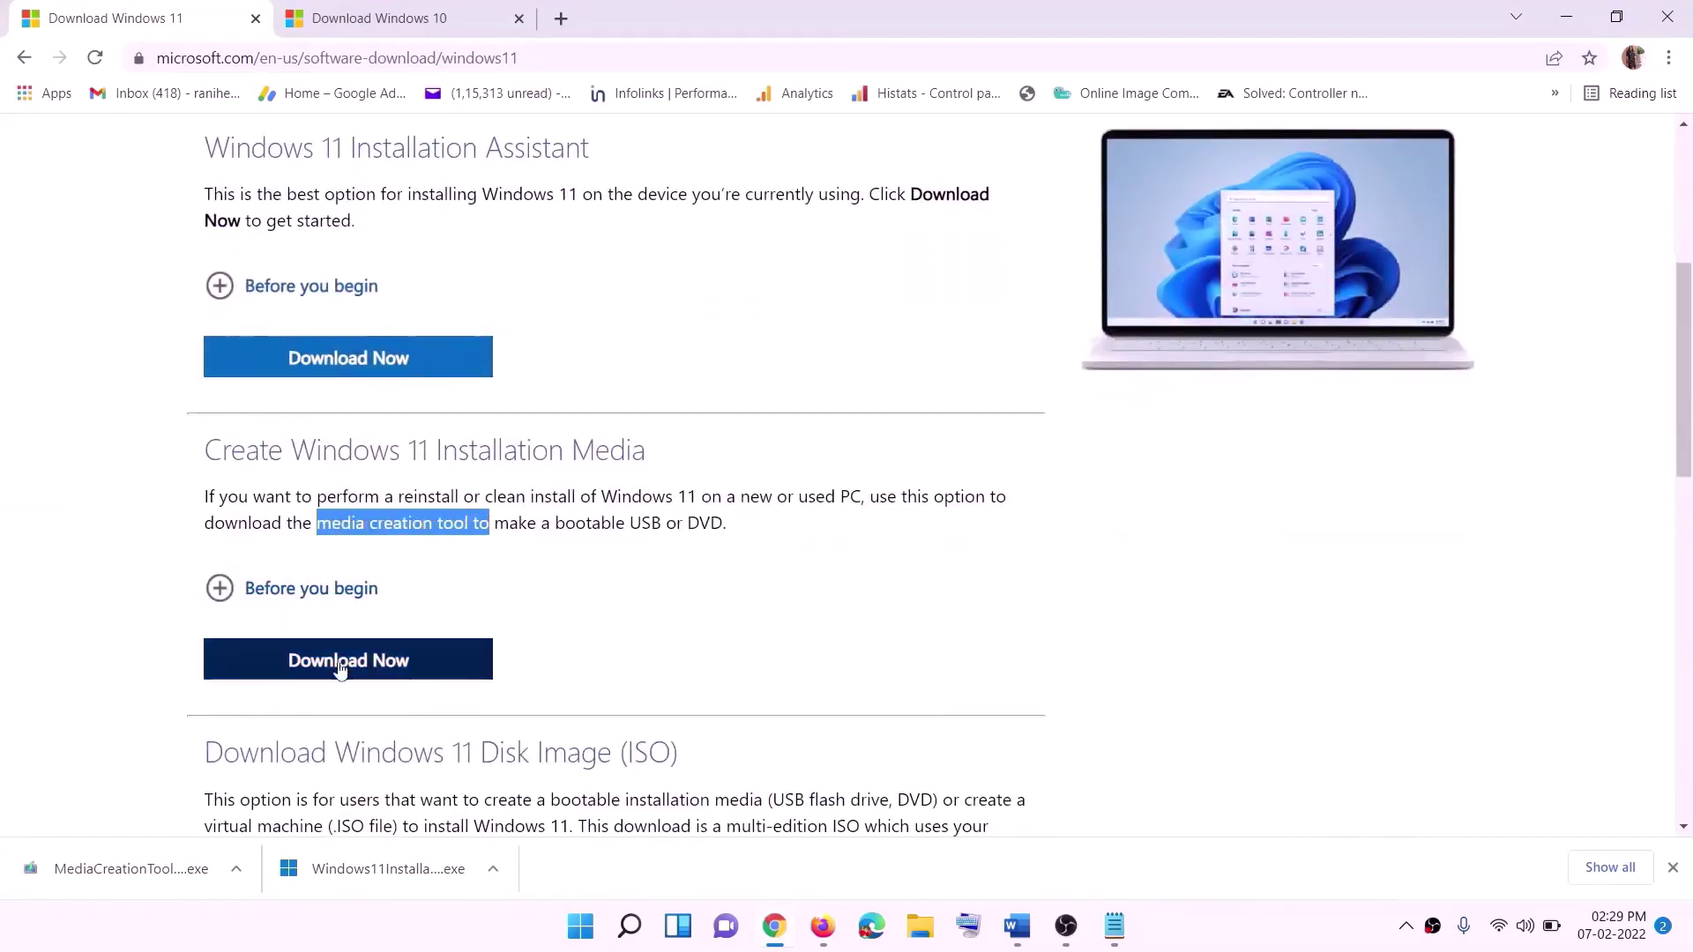
{"action": "left_click", "coordinate": [336, 672]}
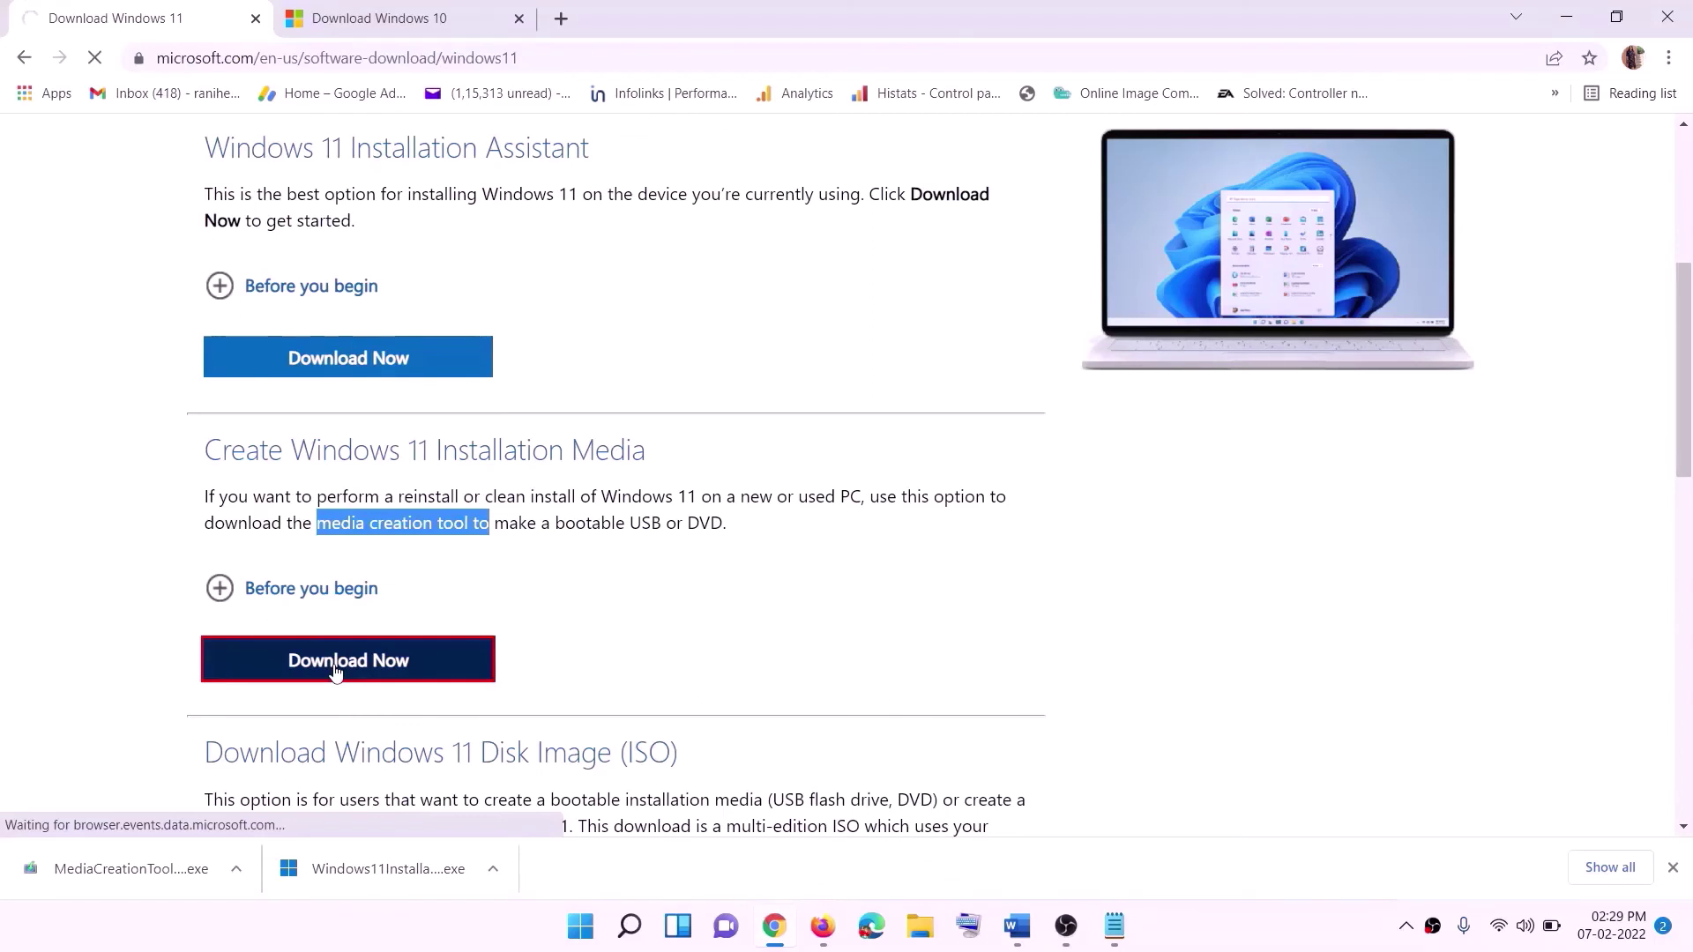
{"action": "left_click", "coordinate": [208, 896]}
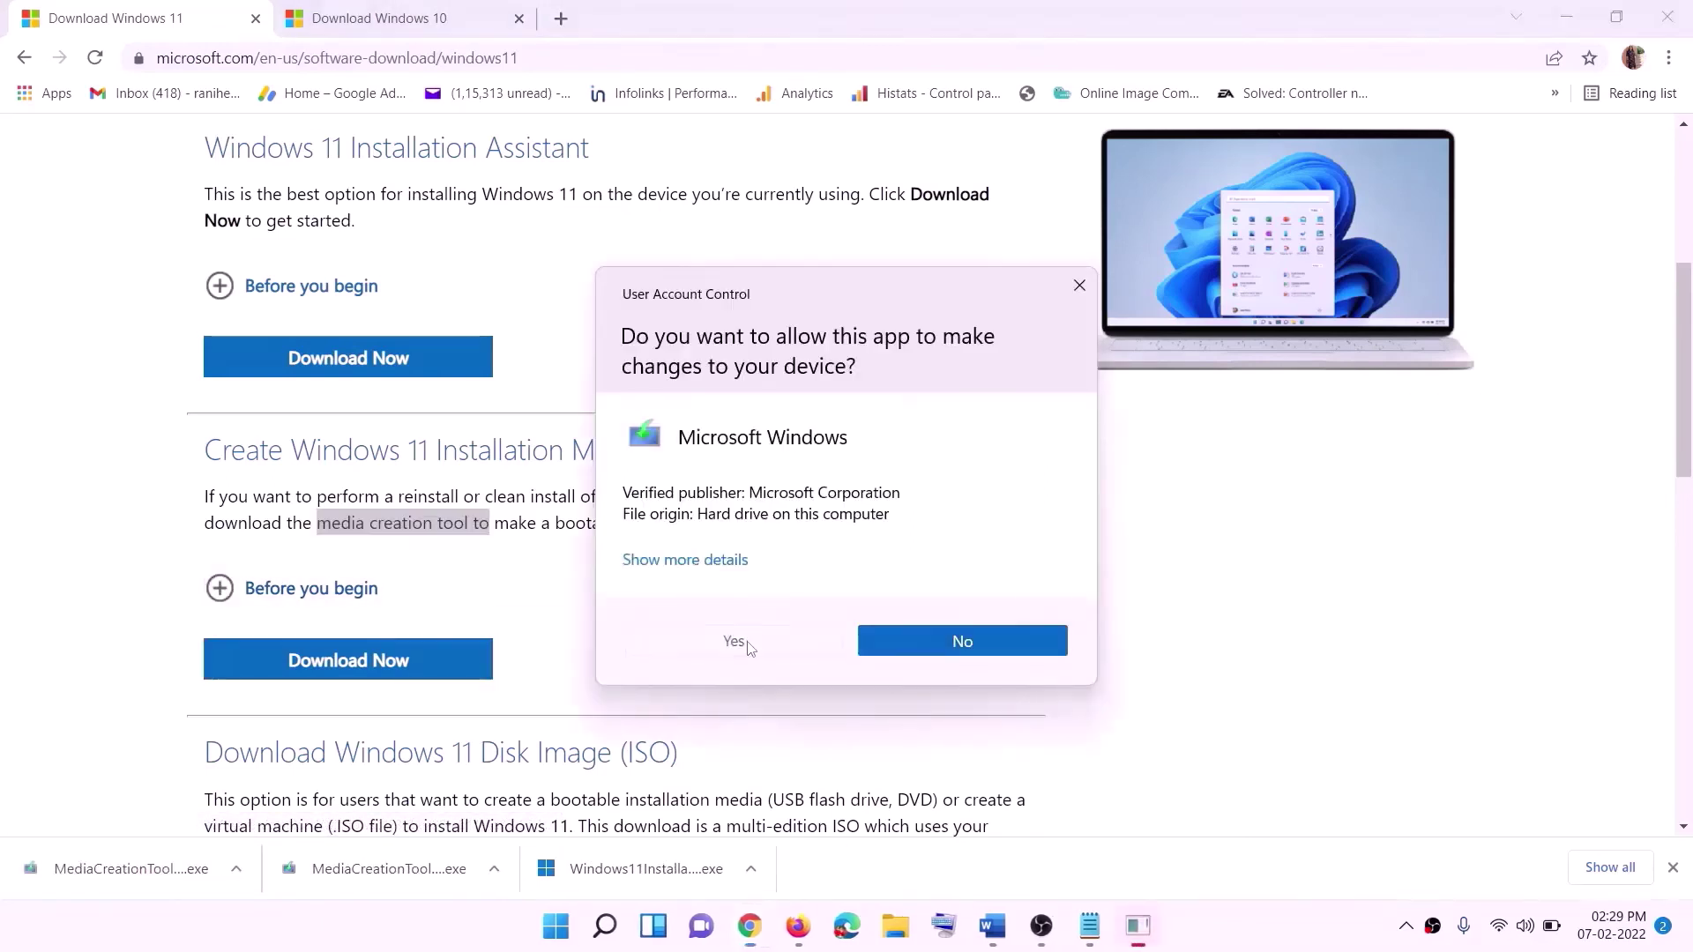
- Approve the UAC prompt, accept the license, and keep the recommended language and edition
{"action": "left_click", "coordinate": [750, 651]}
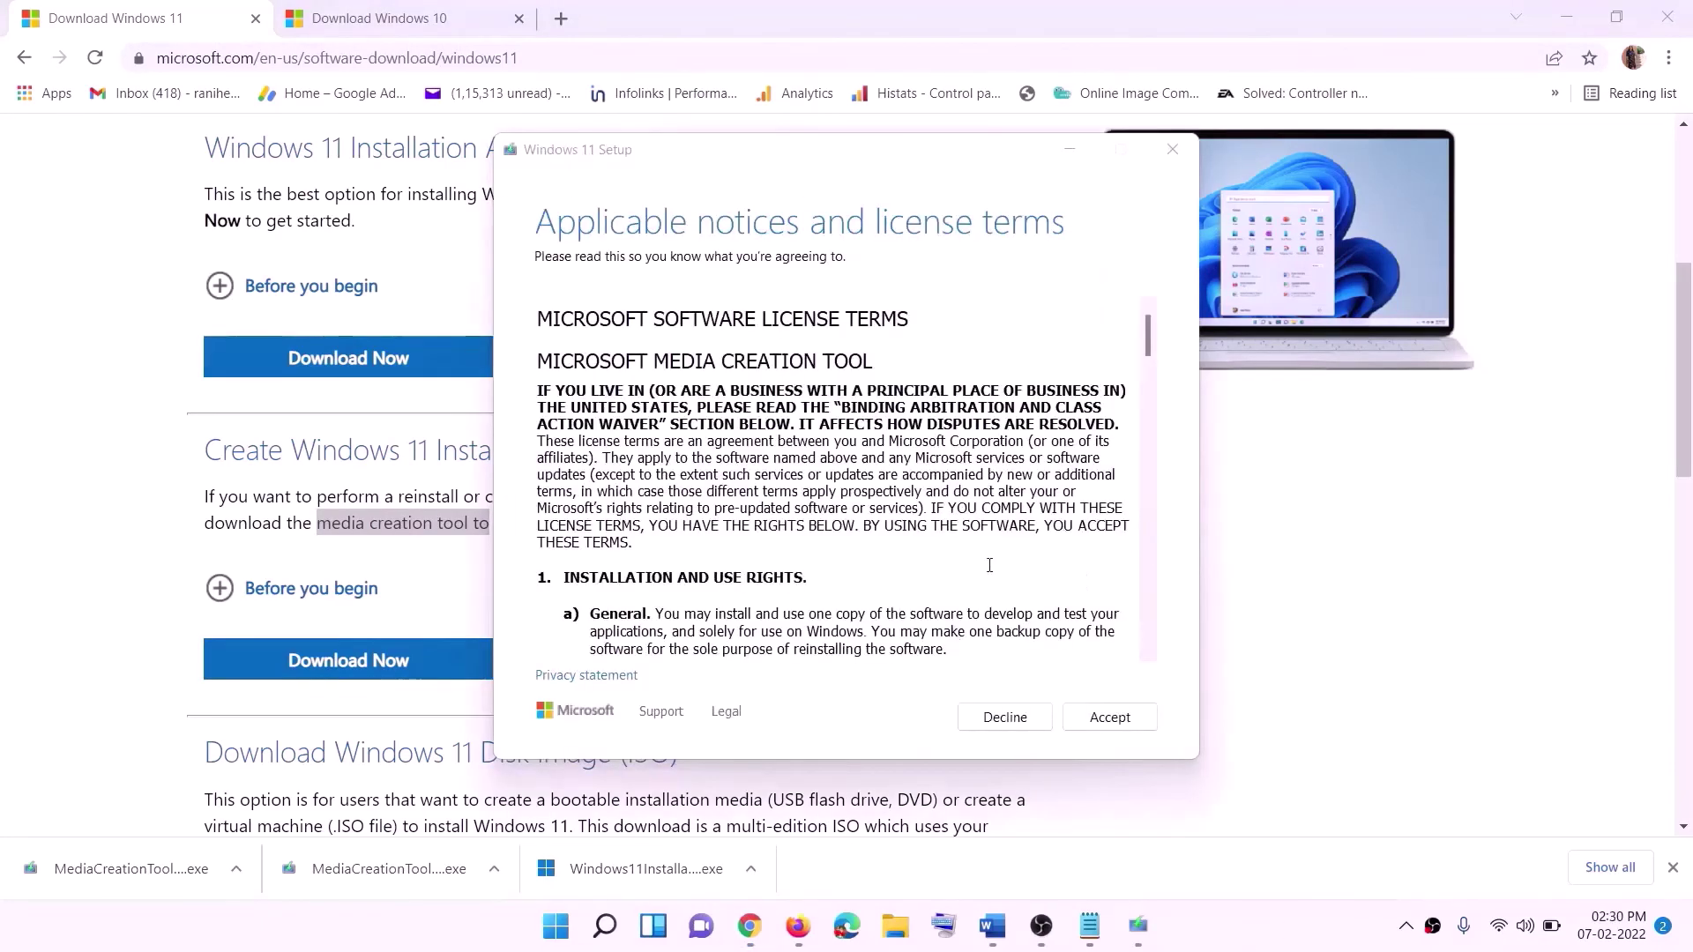
{"action": "left_click", "coordinate": [1102, 718]}
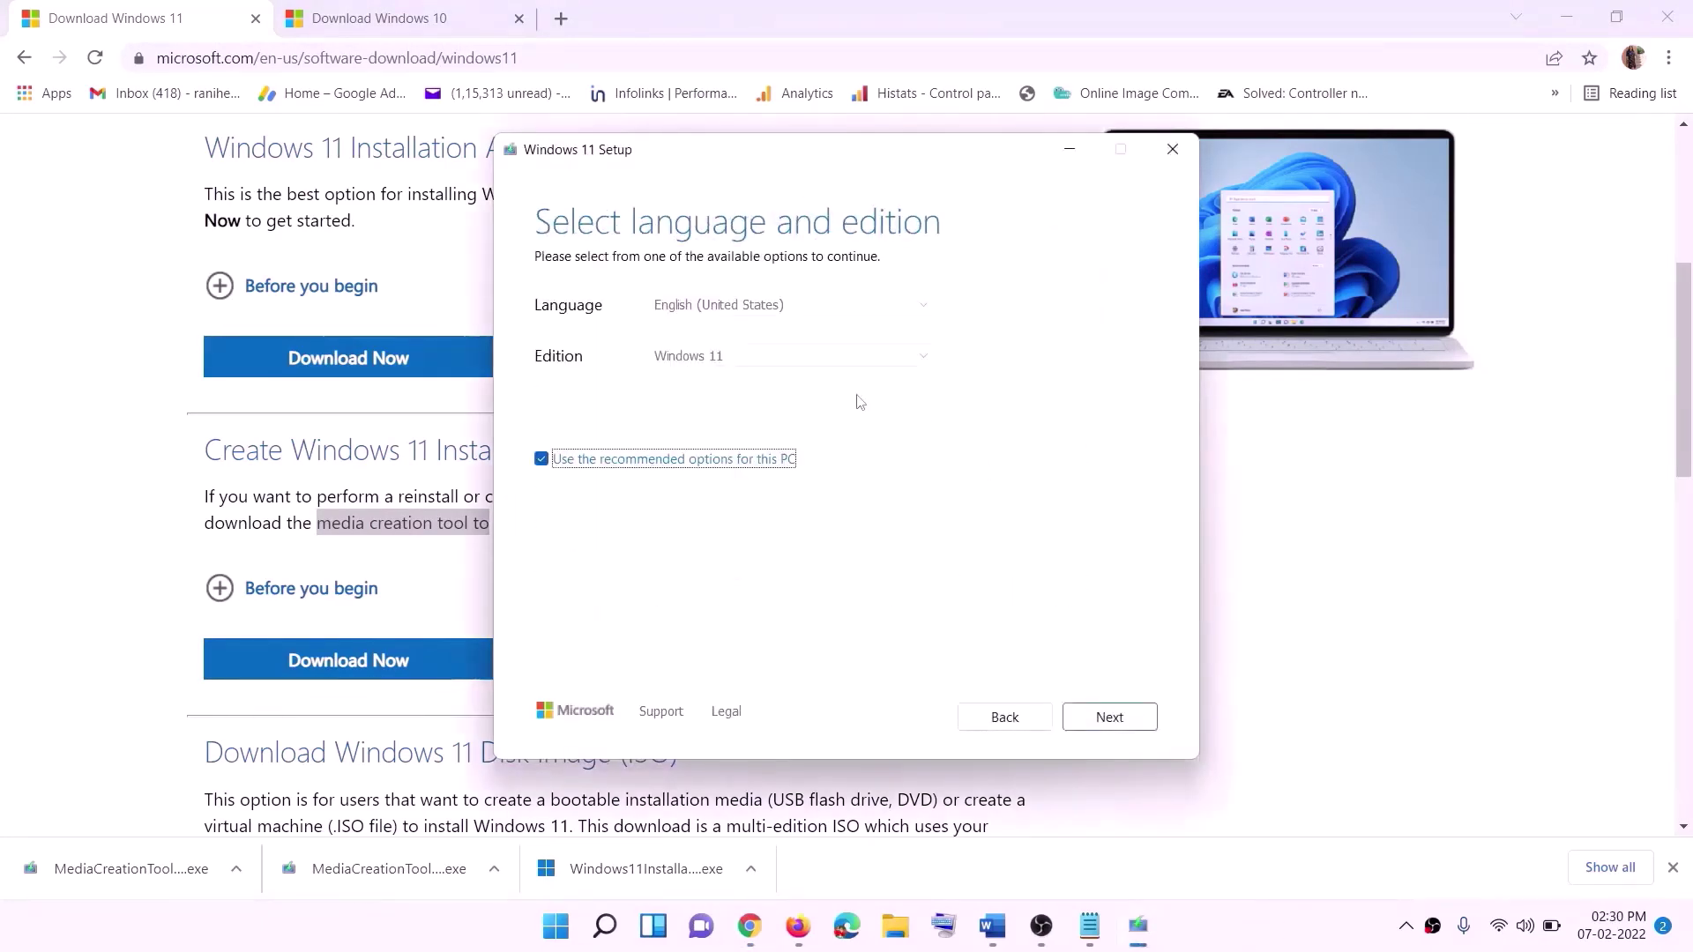
{"action": "left_click", "coordinate": [1098, 718]}
- Choose ISO file as the media and save it as 'Windows' on the Desktop
{"action": "left_click", "coordinate": [561, 383]}
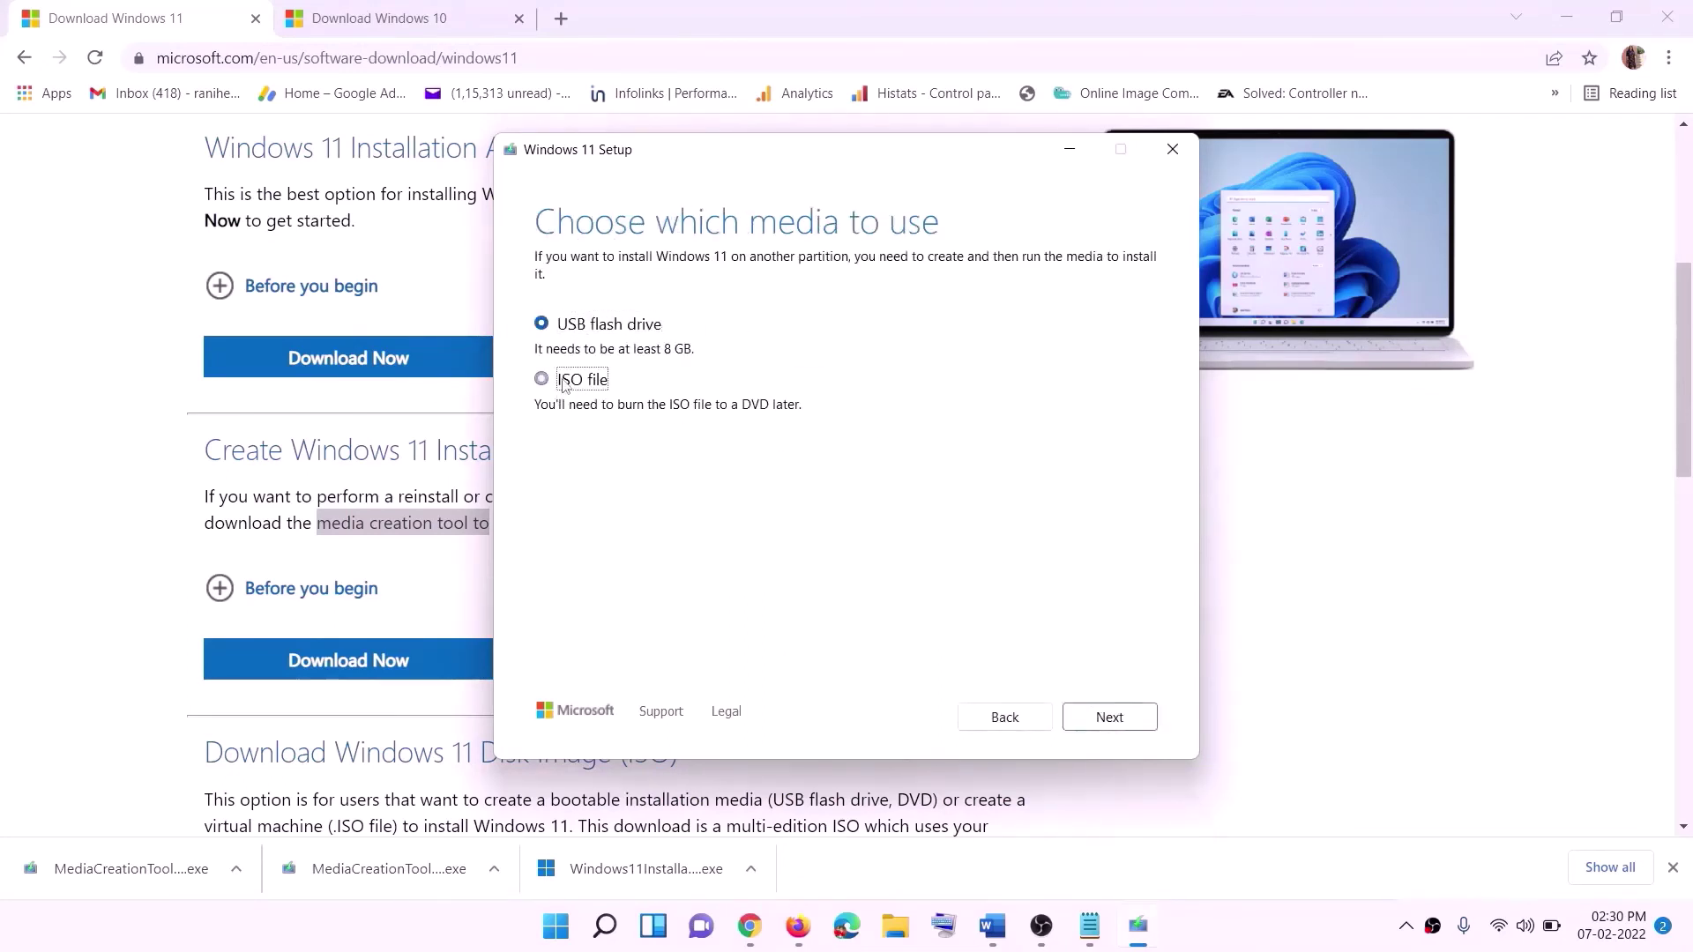
{"action": "left_click", "coordinate": [1113, 716]}
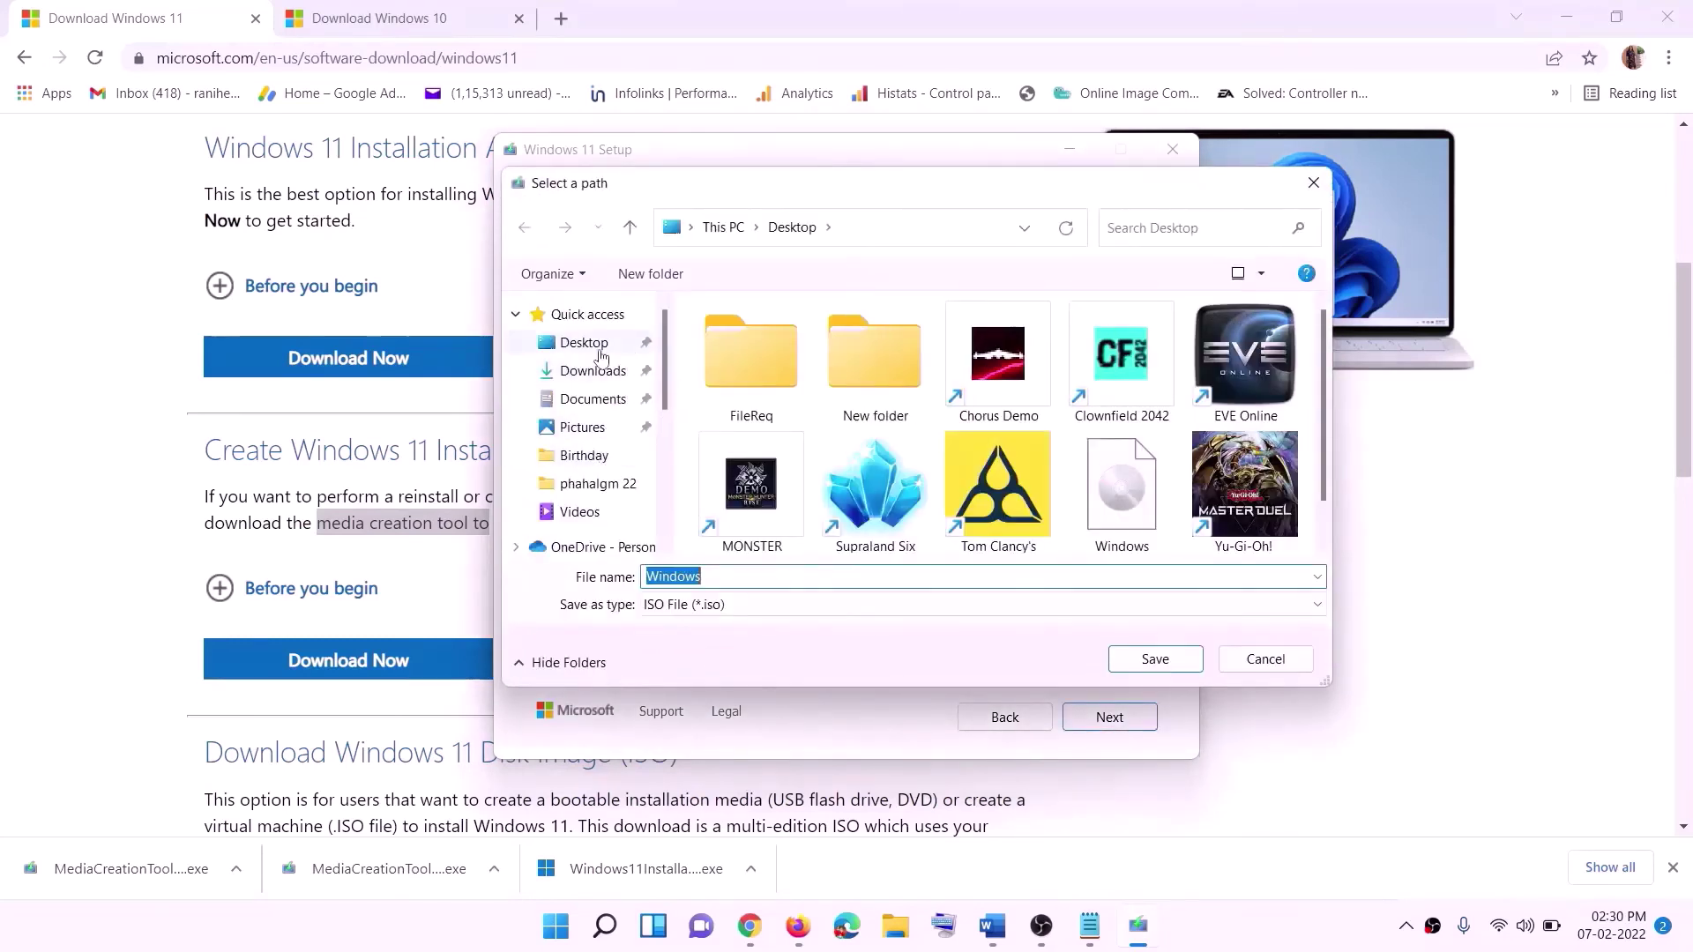
{"action": "left_click", "coordinate": [584, 349]}
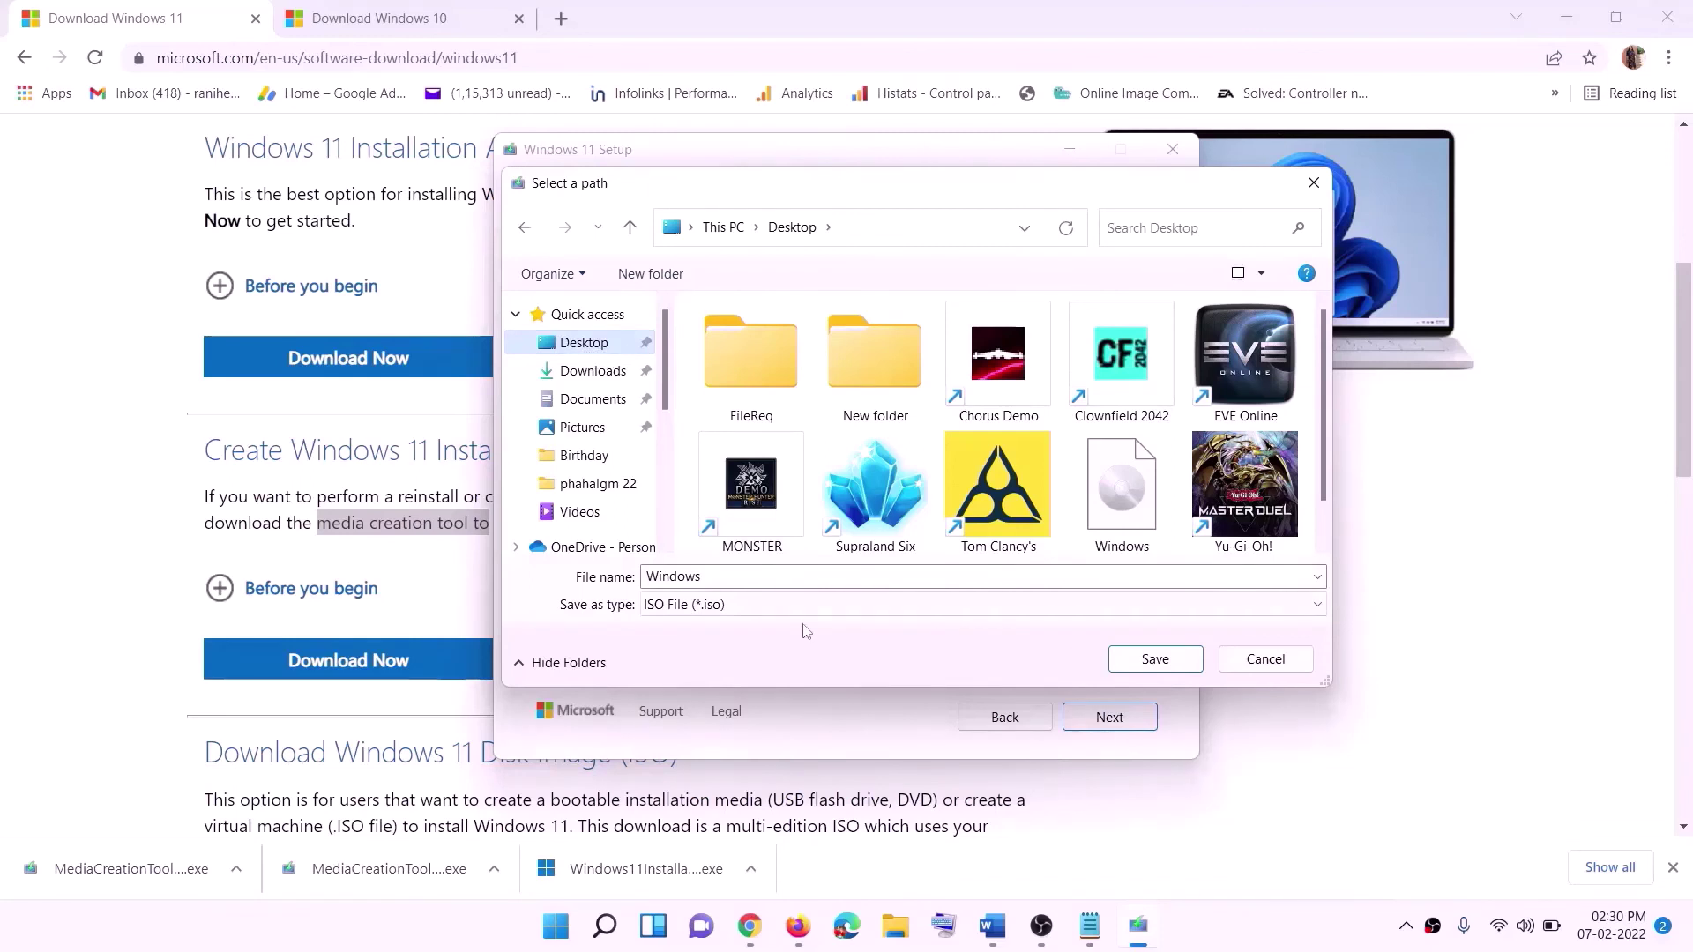
{"action": "left_click", "coordinate": [1163, 668]}
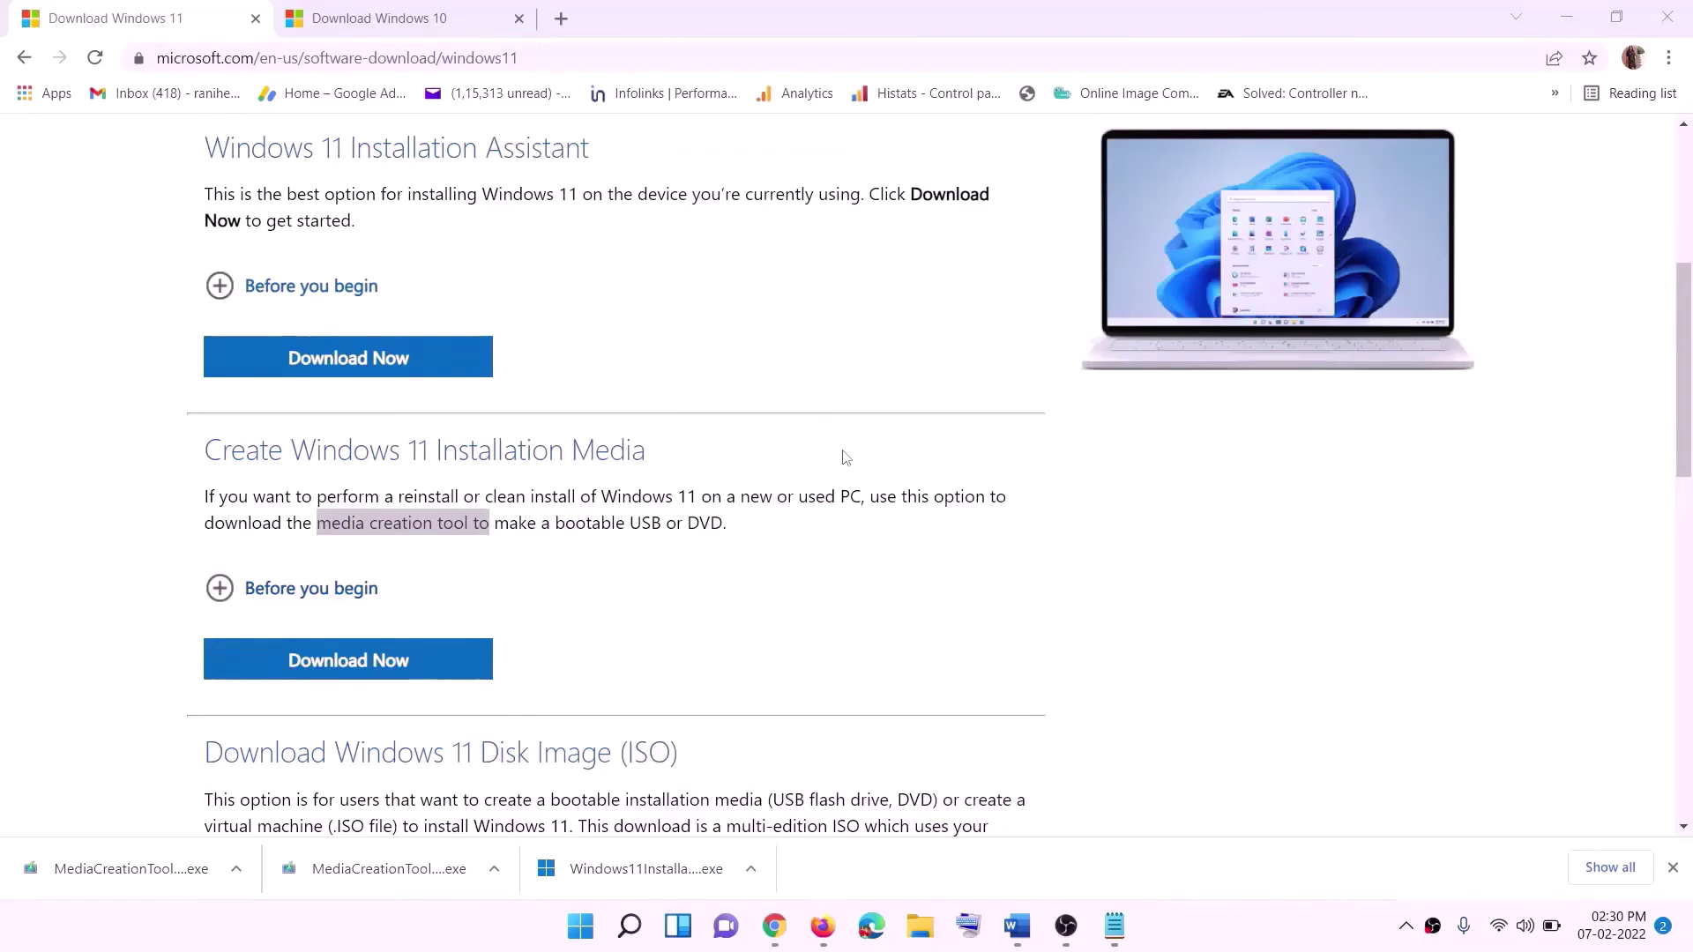
- Mount the Windows disc image from the desktop as DVD Drive (F:) ESD-ISO
{"action": "key", "text": "super+d"}
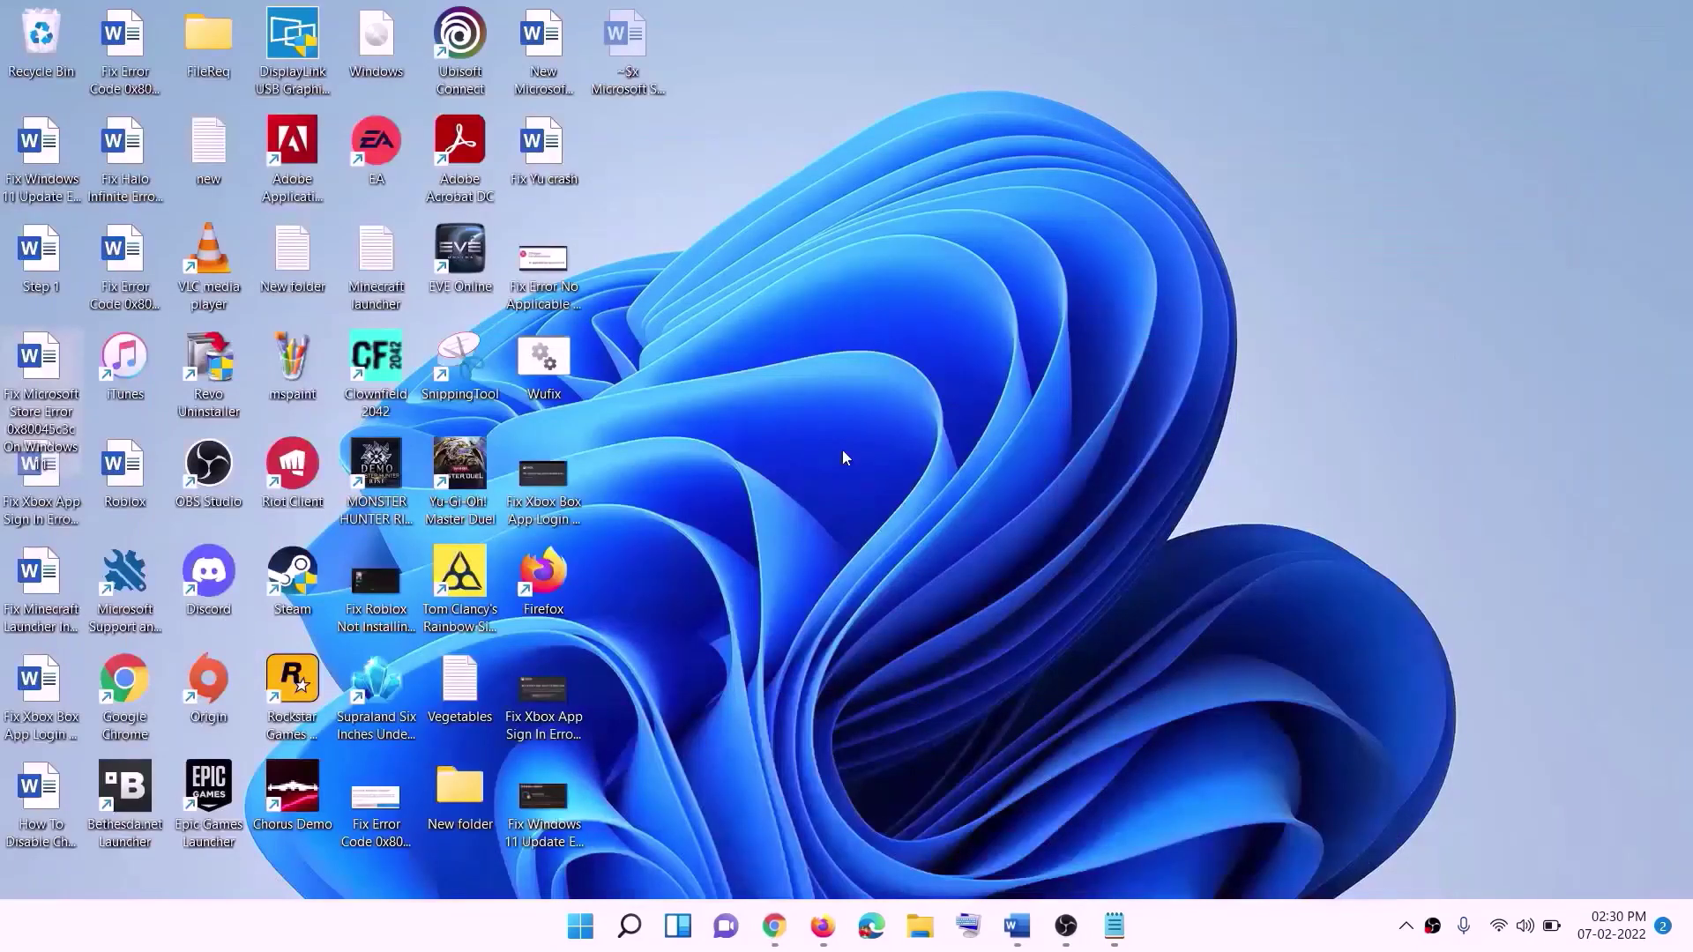
{"action": "left_click_drag", "start_coordinate": [402, 46], "coordinate": [548, 485]}
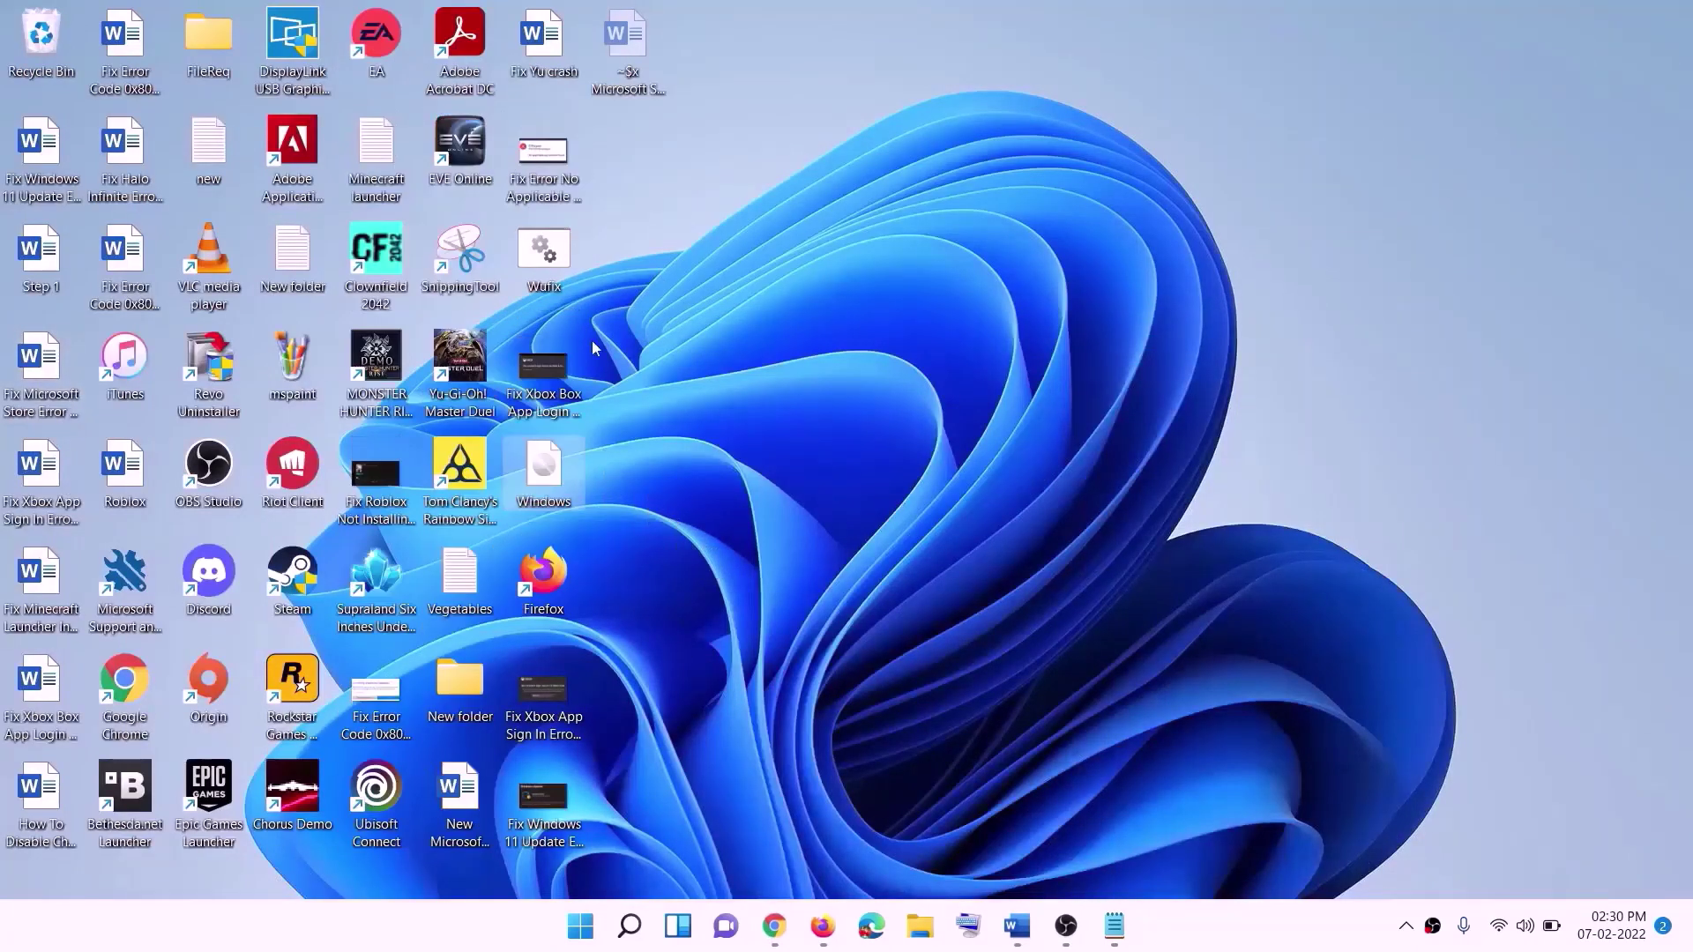
{"action": "double_click", "coordinate": [548, 485]}
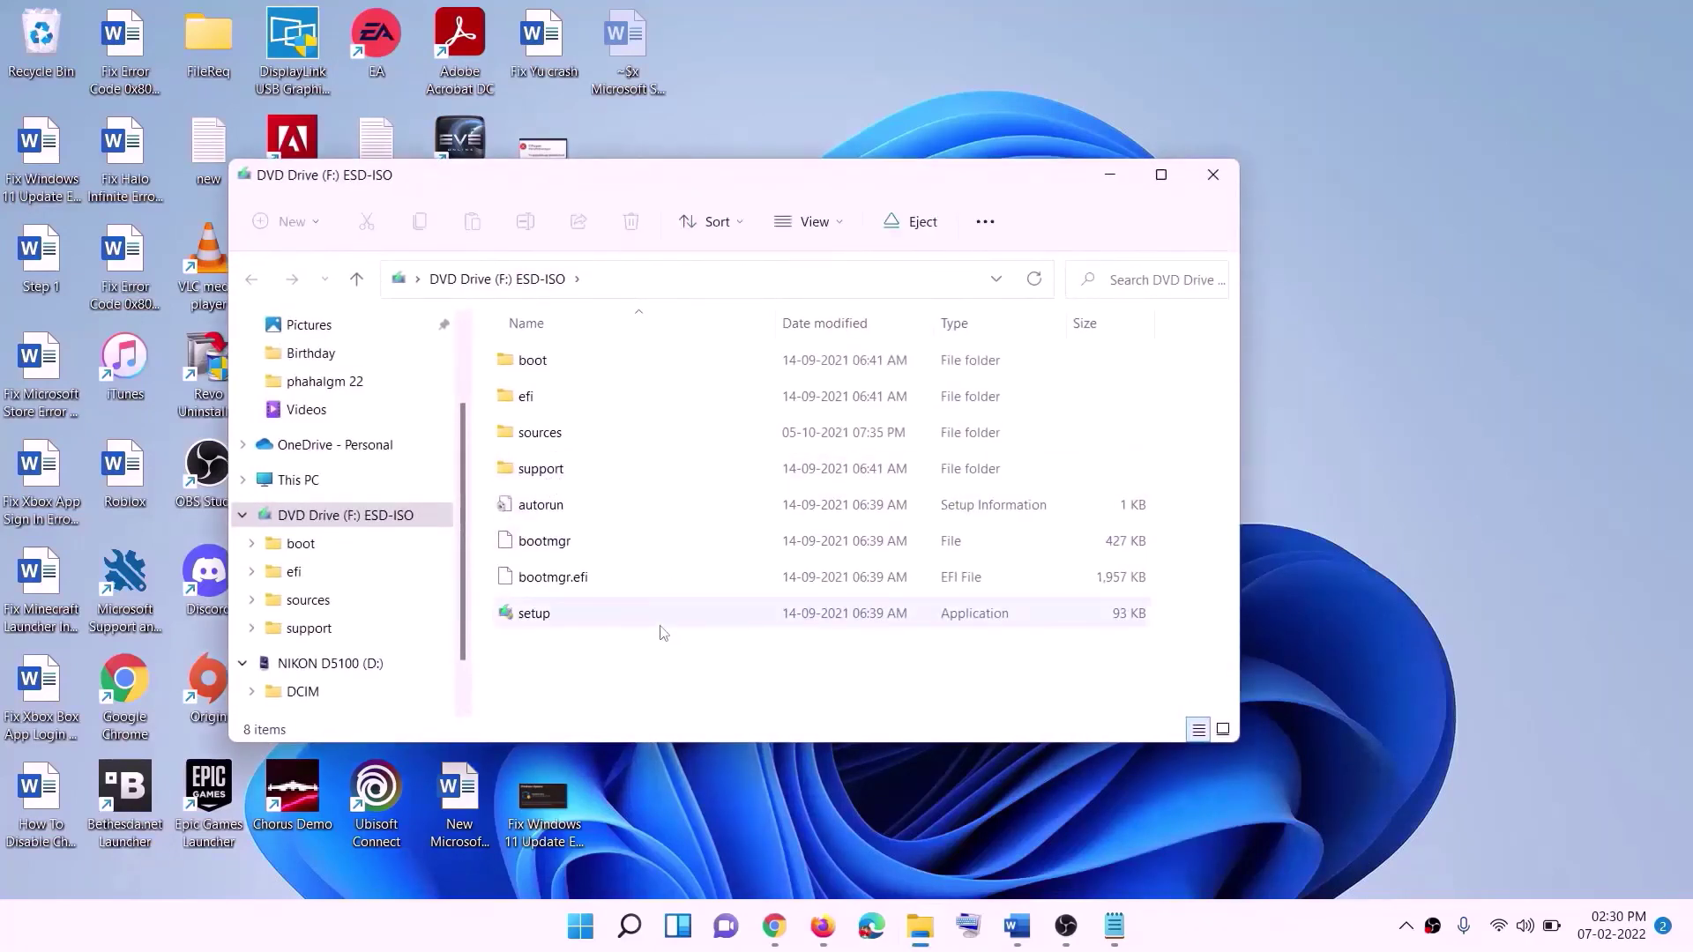
- Launch Windows 11 setup from the mounted image, approve it, and let it check for updates
{"action": "left_click", "coordinate": [539, 622]}
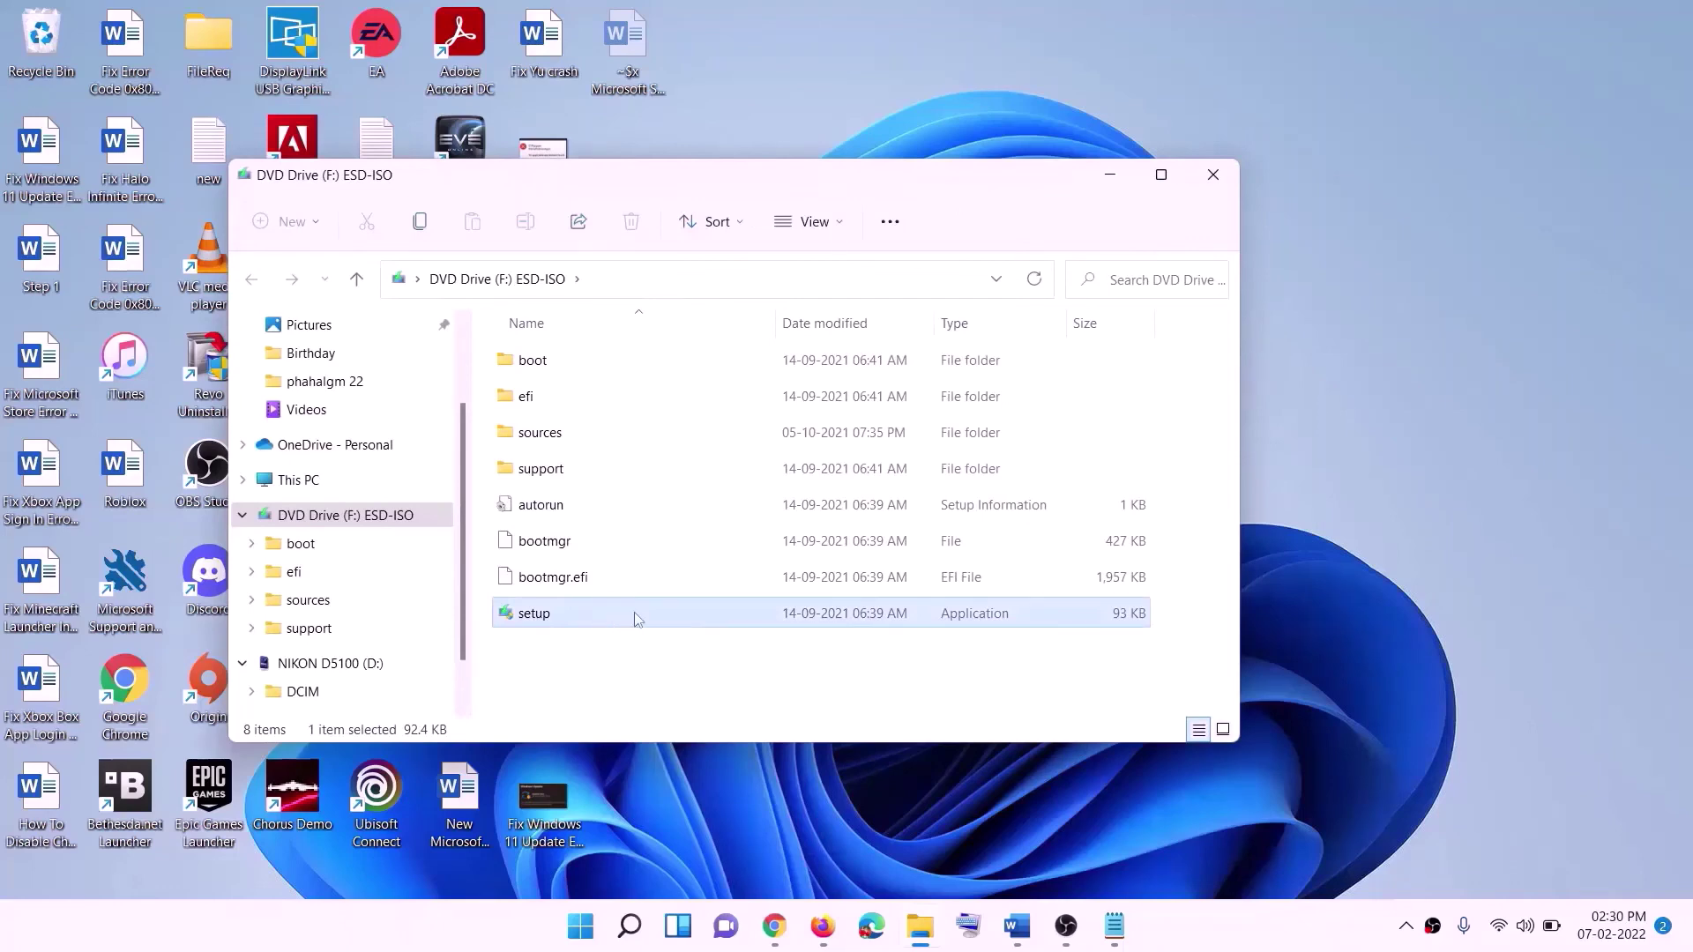
{"action": "double_click", "coordinate": [583, 616]}
{"action": "left_click", "coordinate": [694, 693]}
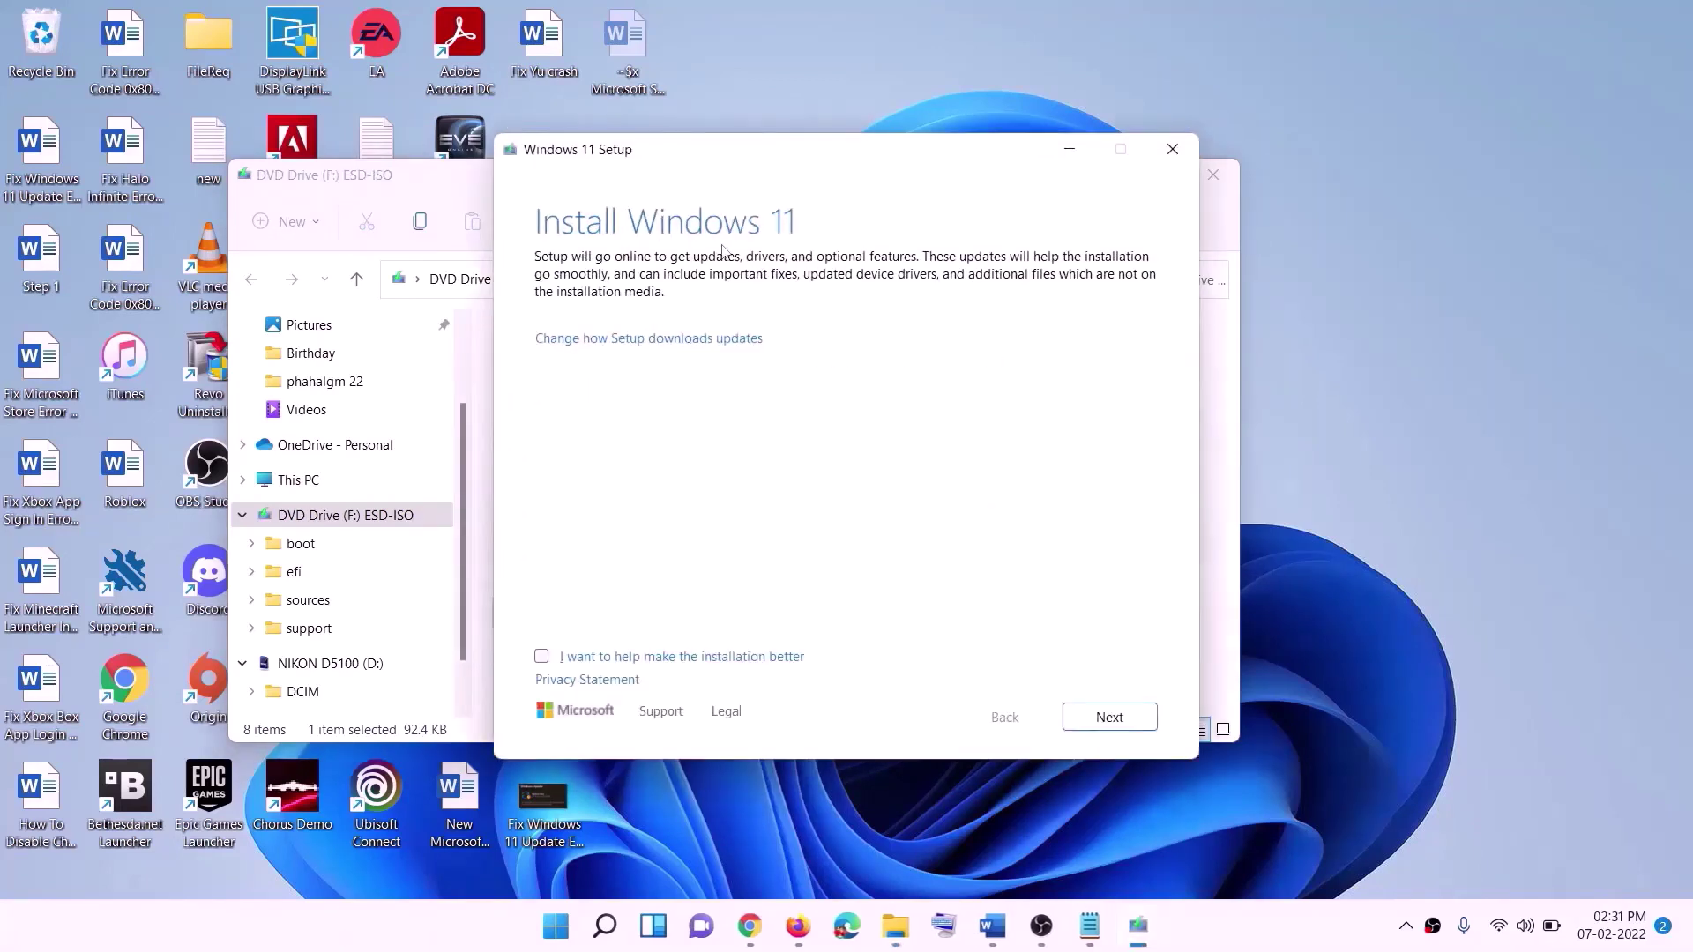
{"action": "left_click", "coordinate": [1113, 718]}
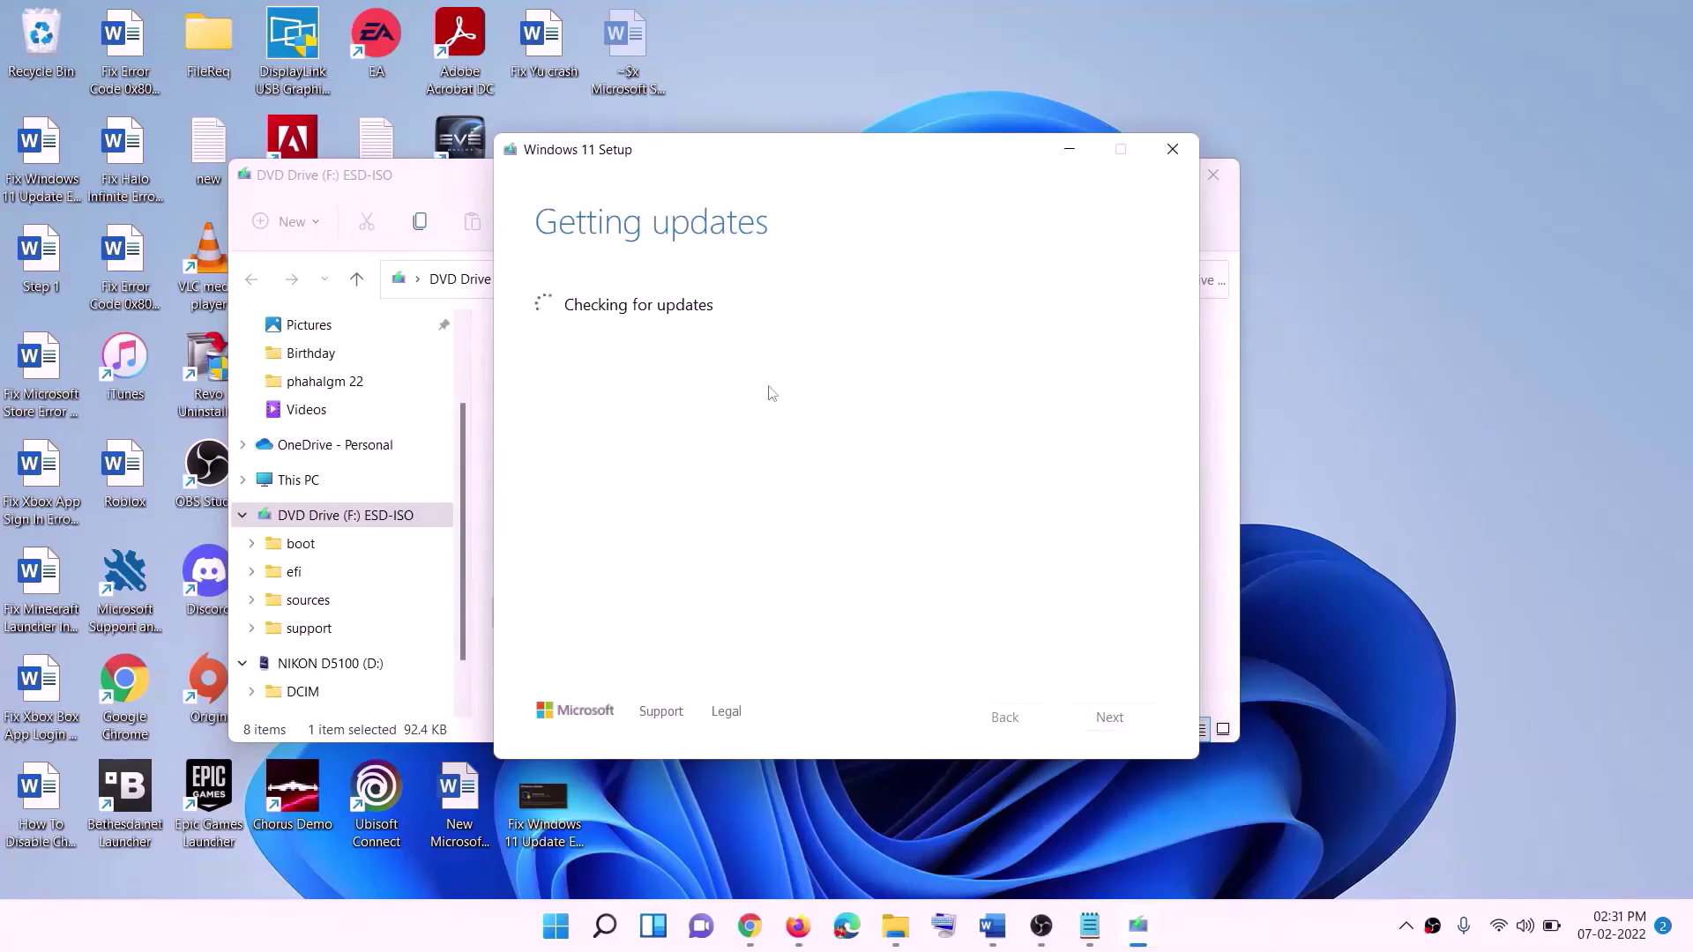
{"action": "key", "text": "alt+Tab"}
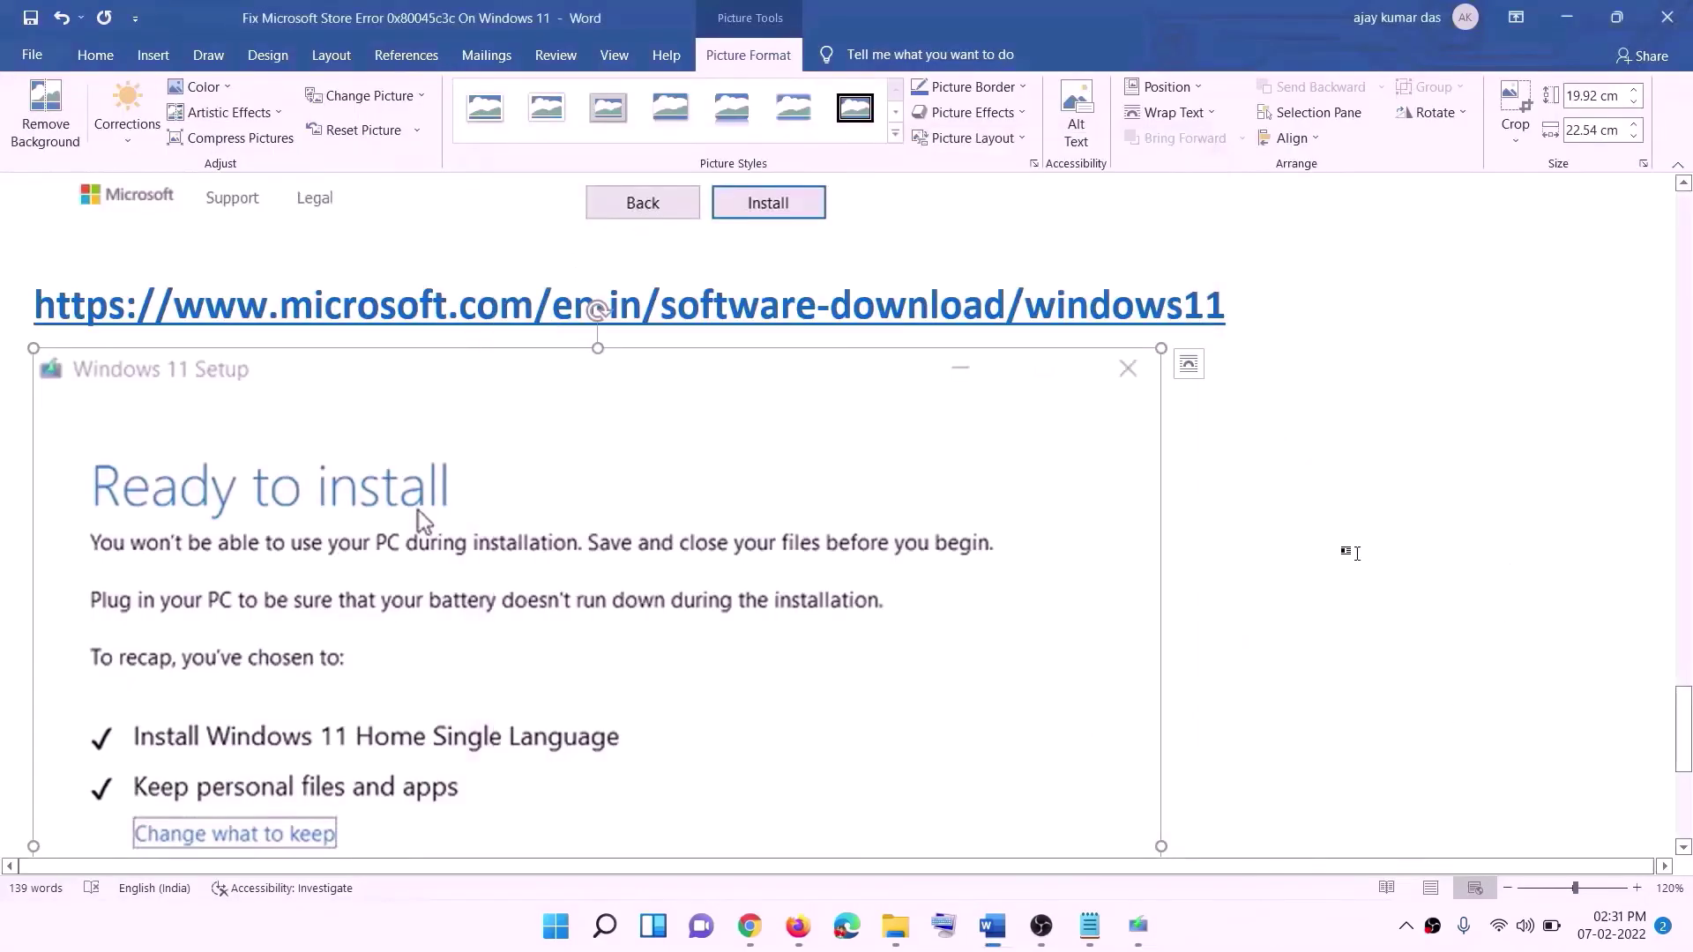
{"action": "scroll", "coordinate": [397, 415], "scroll_direction": "down", "scroll_amount": 2}
{"action": "scroll", "coordinate": [396, 443], "scroll_direction": "down", "scroll_amount": 1}
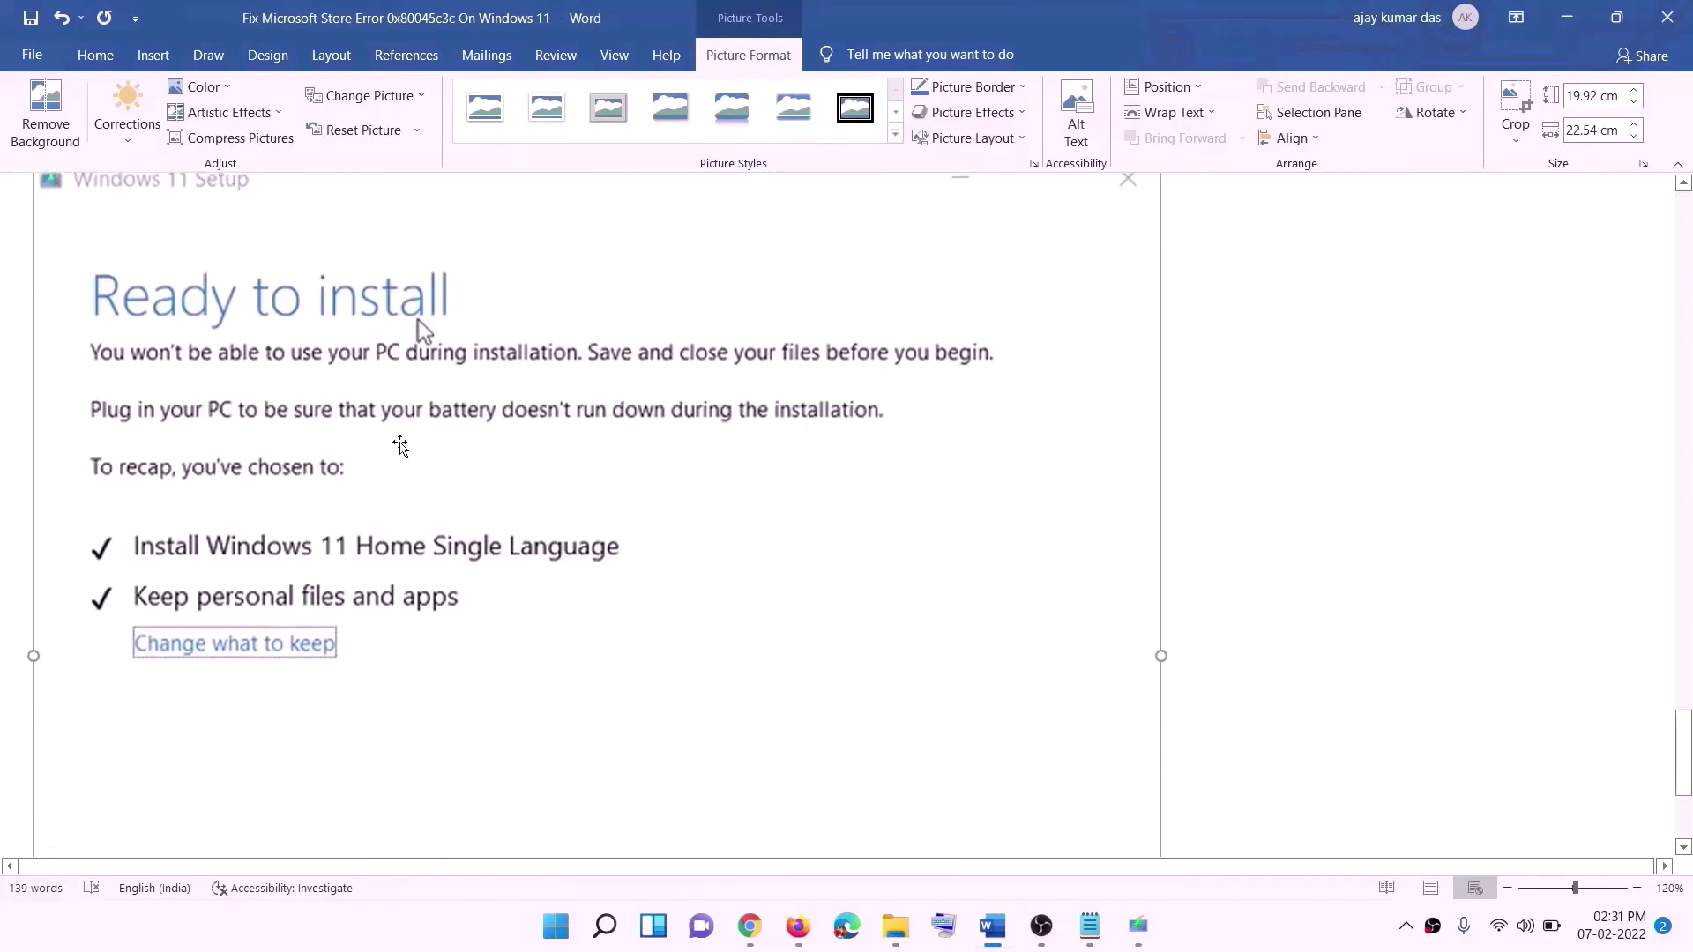
{"action": "scroll", "coordinate": [341, 552], "scroll_direction": "down", "scroll_amount": 1}
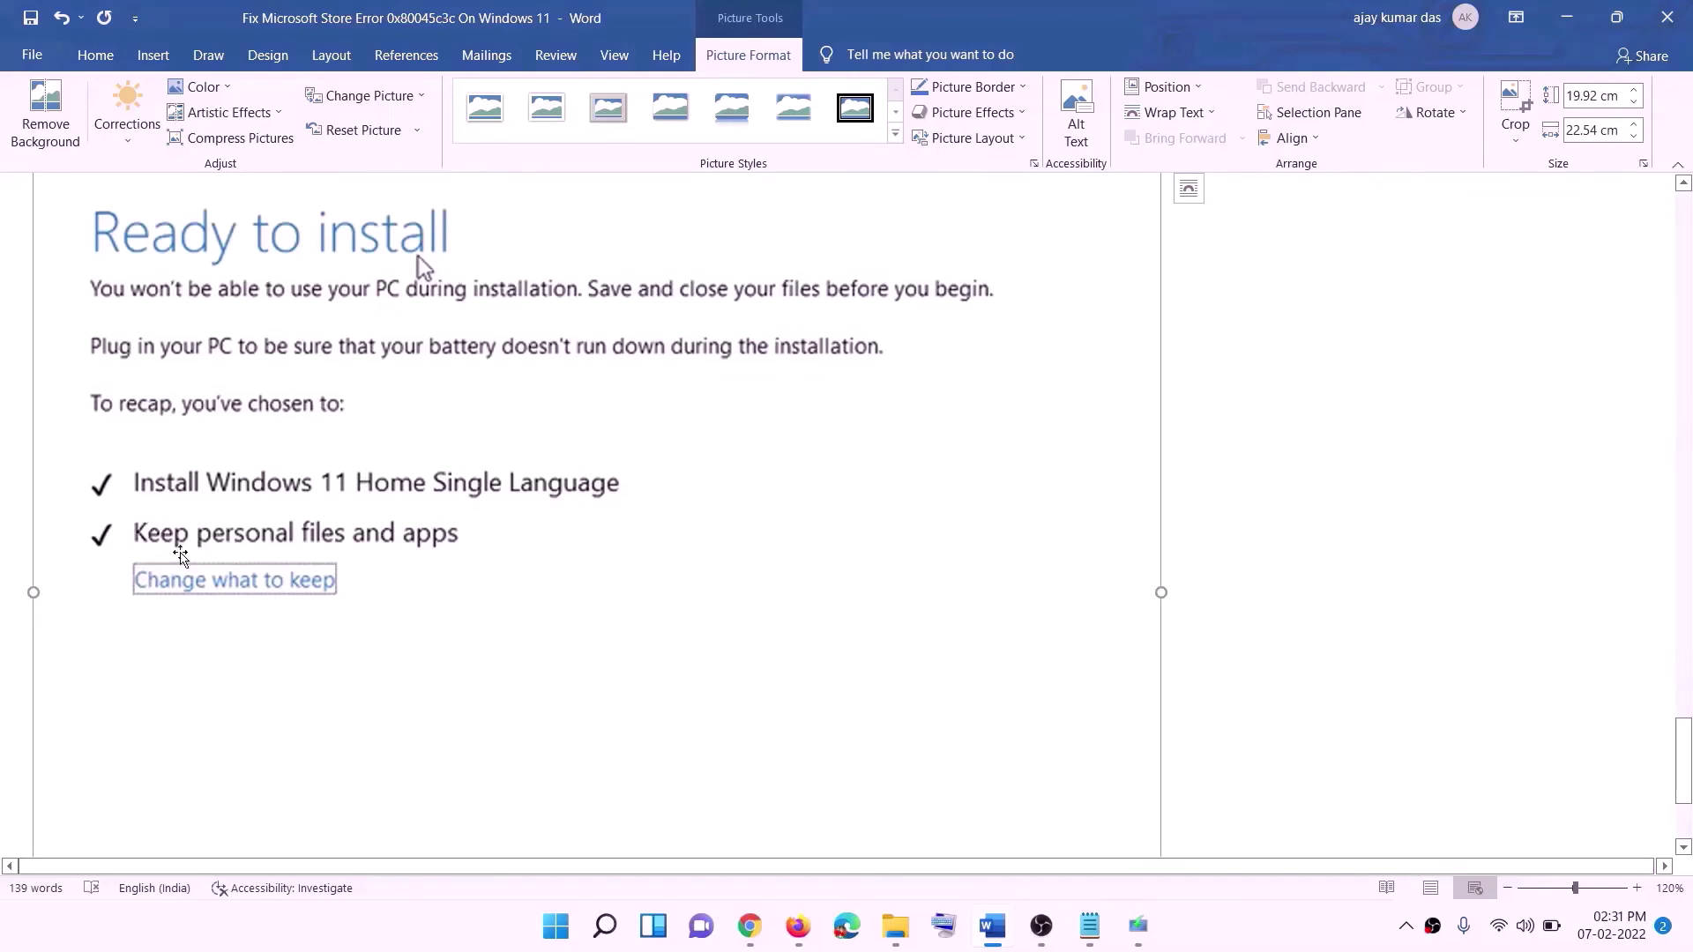
{"action": "scroll", "coordinate": [624, 552], "scroll_direction": "down", "scroll_amount": 2}
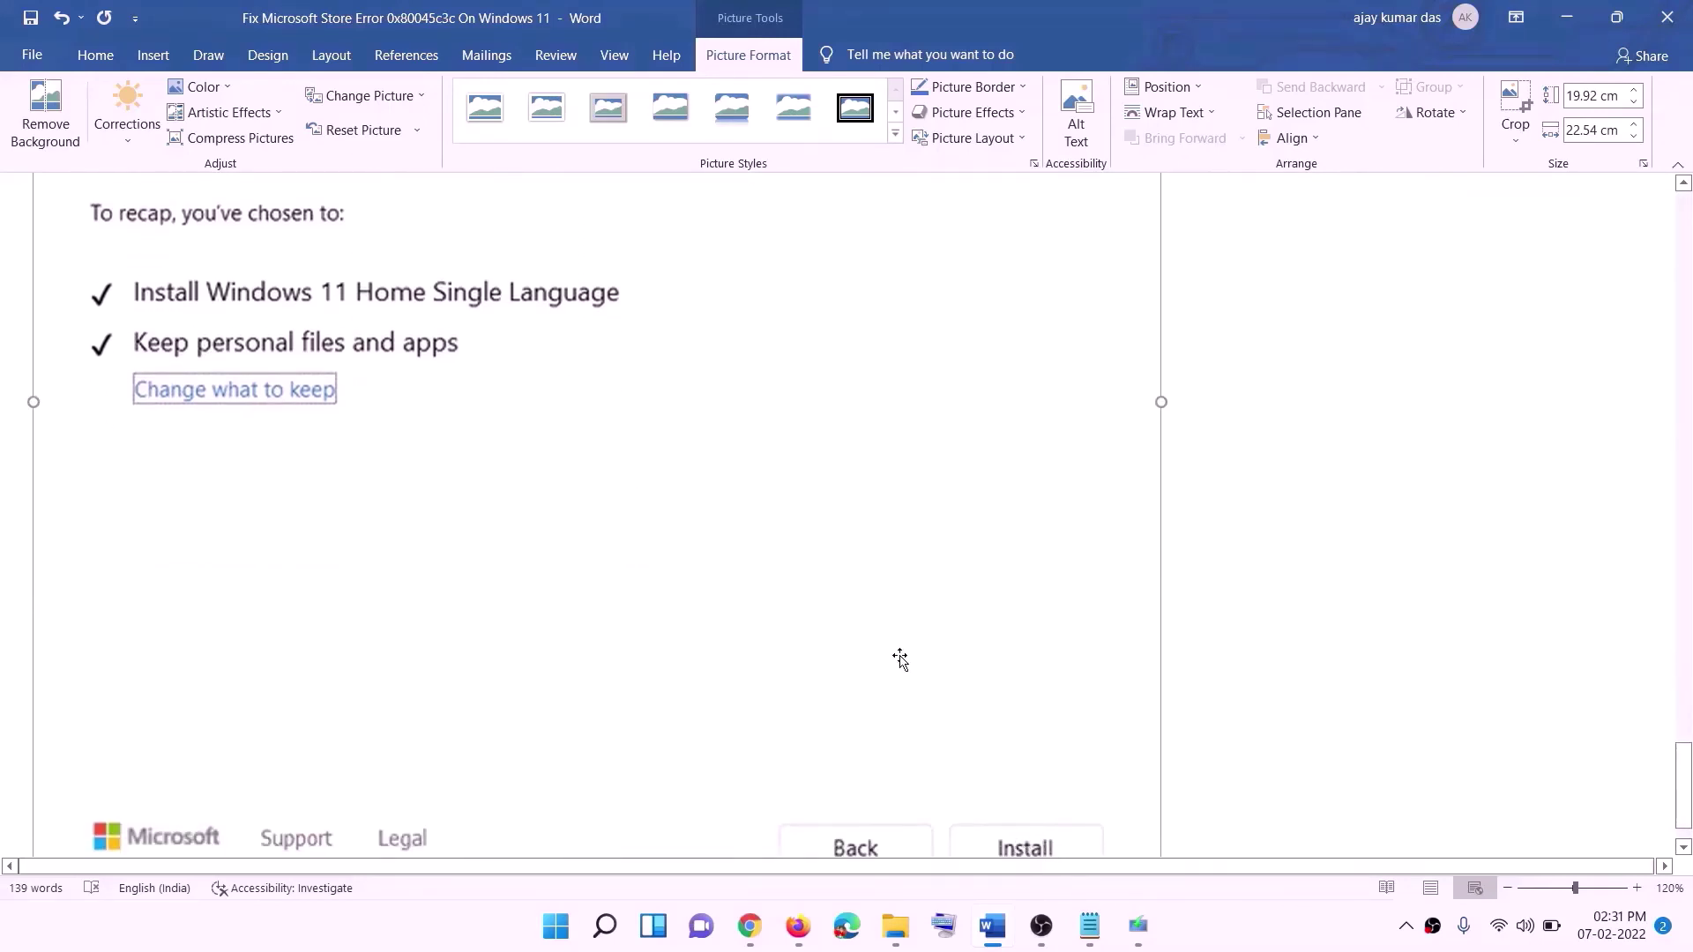
{"action": "scroll", "coordinate": [900, 658], "scroll_direction": "up", "scroll_amount": 5}
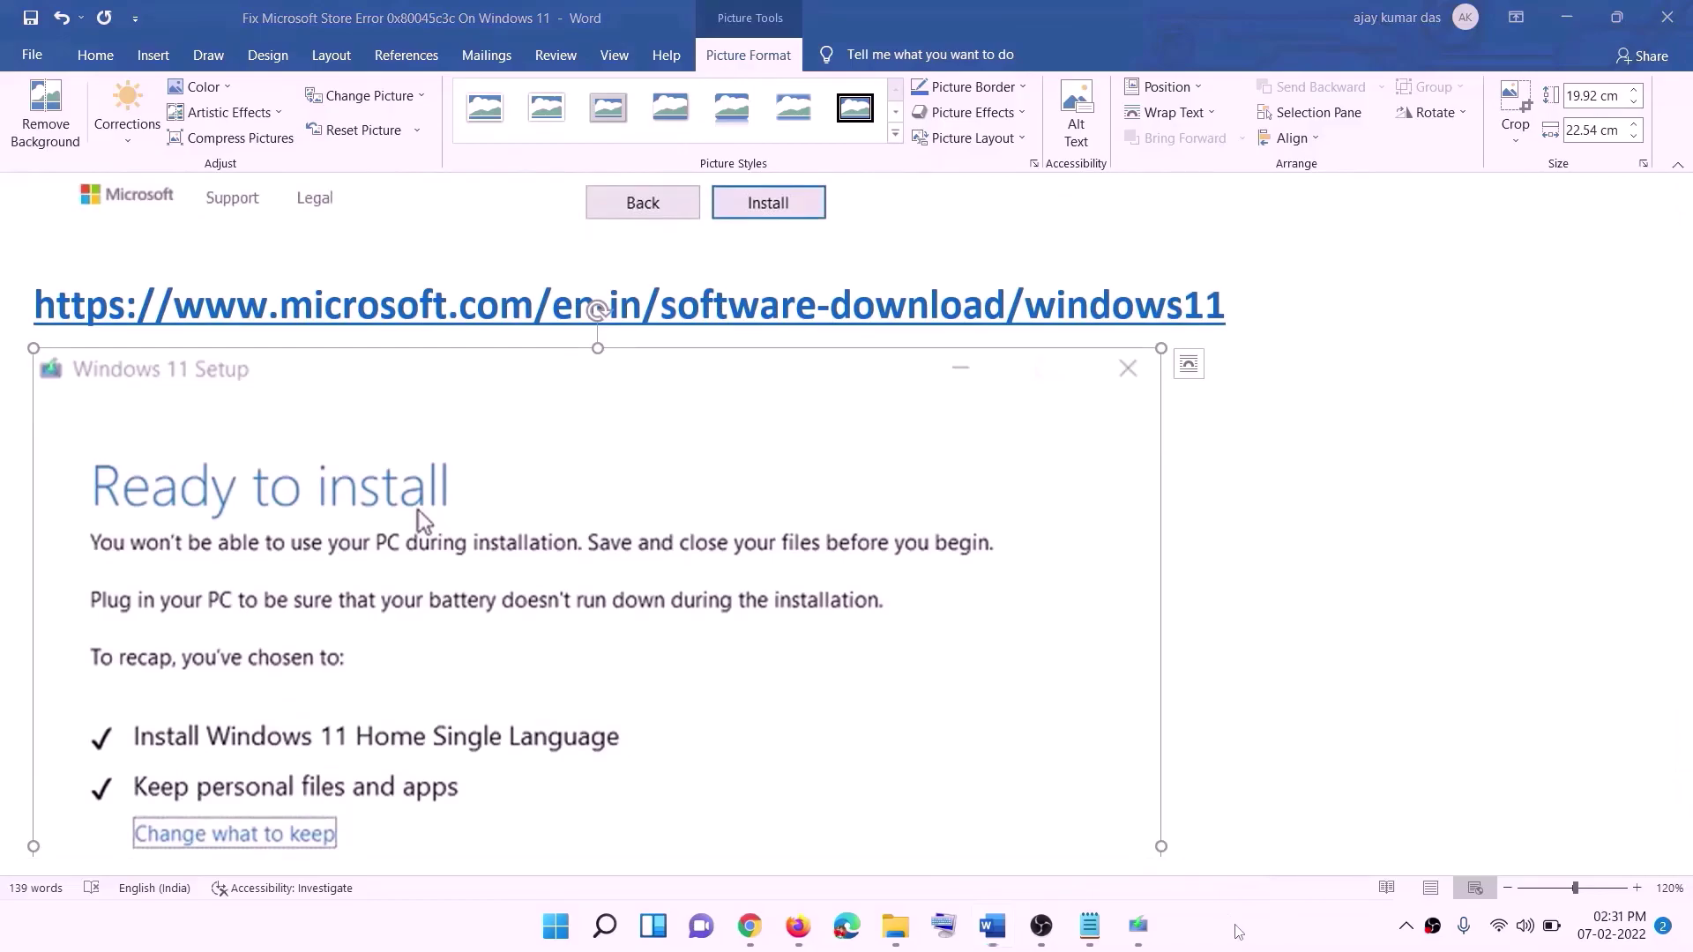